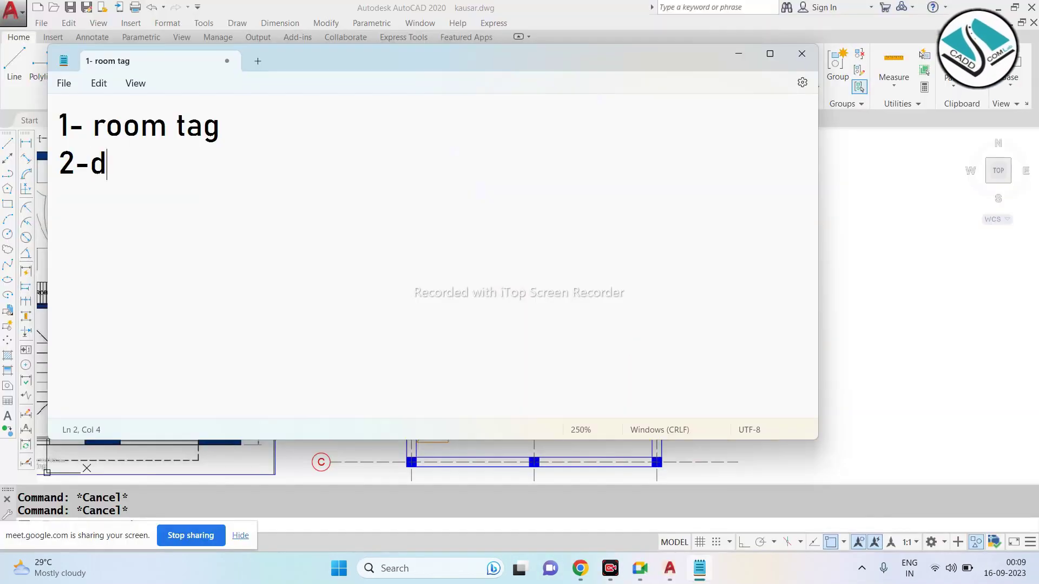
Step: Complete the door tag line and add '3-stairs tag' on a new line
{"action": "type", "text": "oor tag"}
{"action": "key", "text": "Return"}
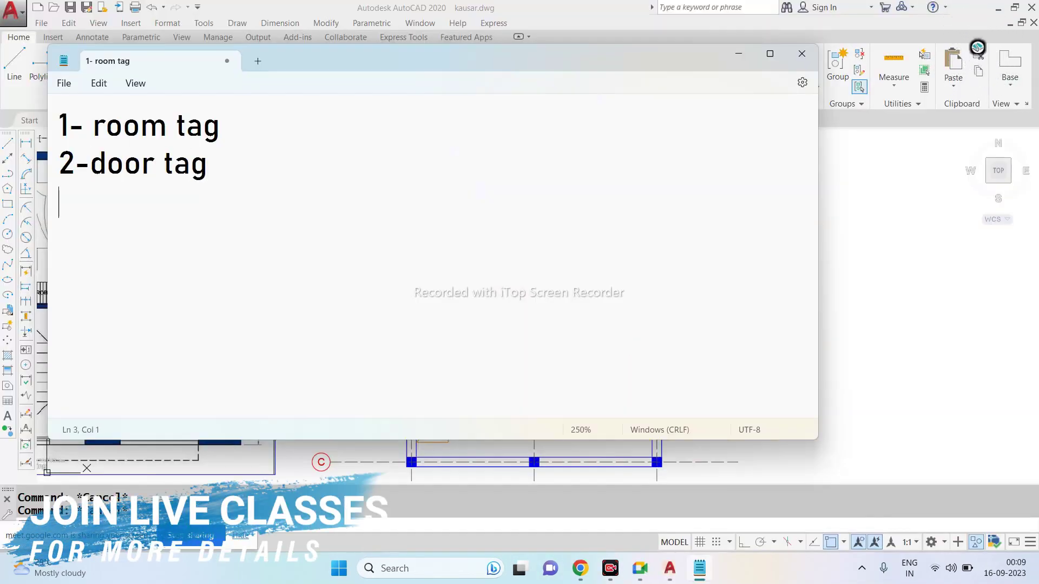
{"action": "type", "text": "3-"}
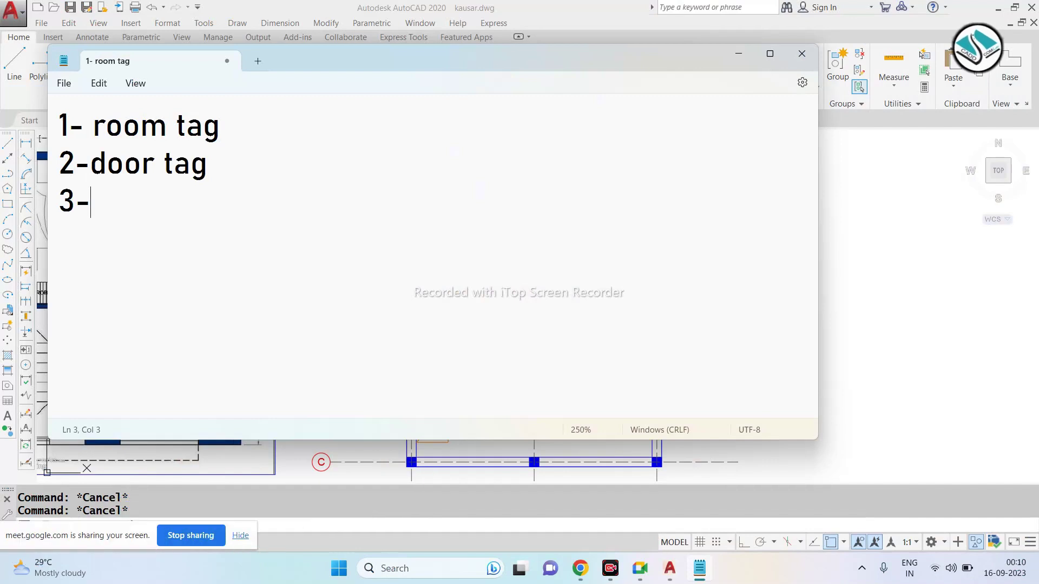
{"action": "type", "text": "stairs tag"}
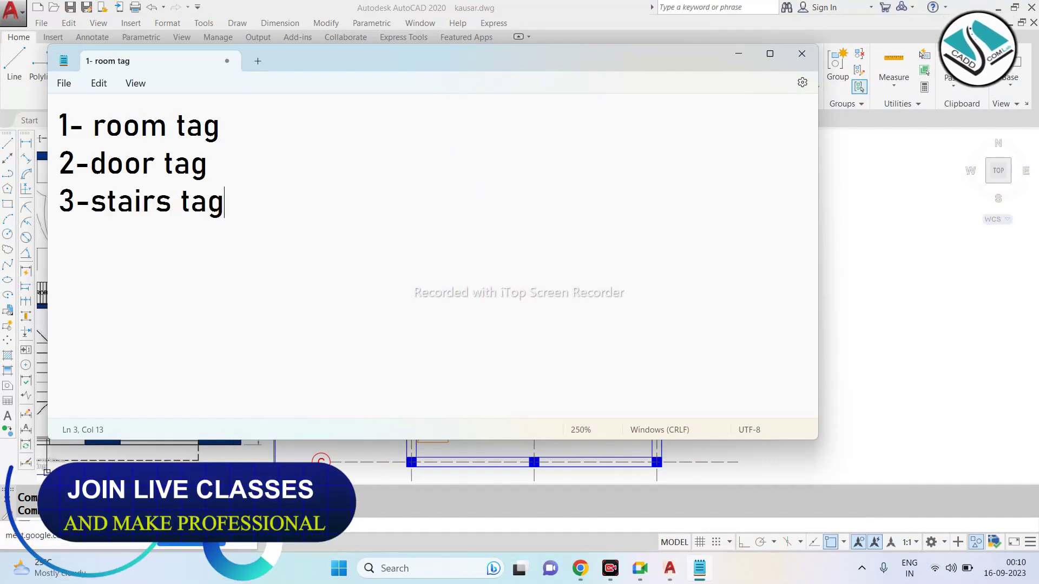
{"action": "key", "text": "Return"}
Step: Add '4-window tag' and begin the fifth line for the wall tag
{"action": "type", "text": "4-"}
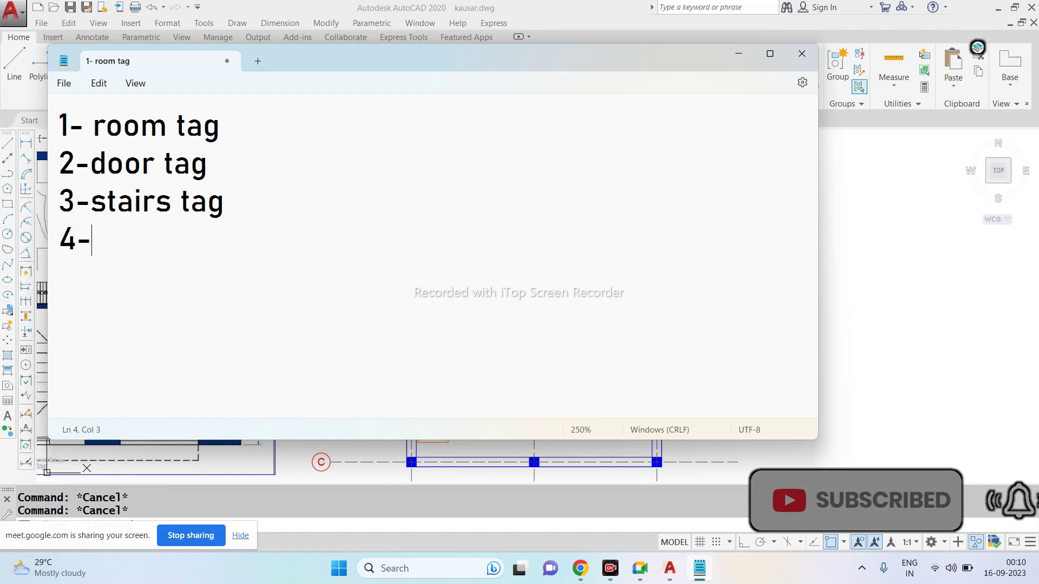
{"action": "type", "text": "window "}
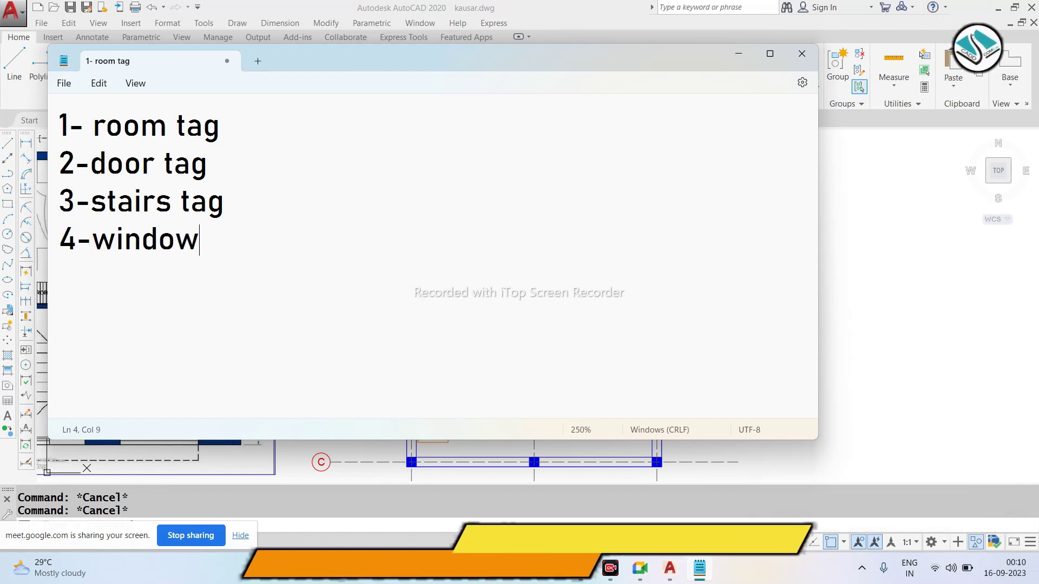
{"action": "type", "text": "tag"}
{"action": "key", "text": "Return"}
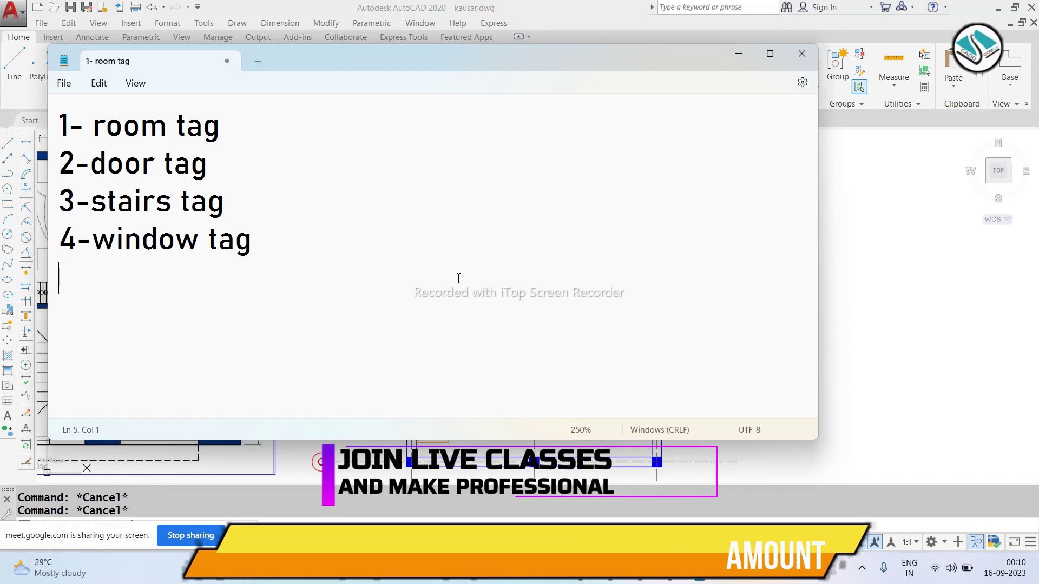
{"action": "type", "text": "5="}
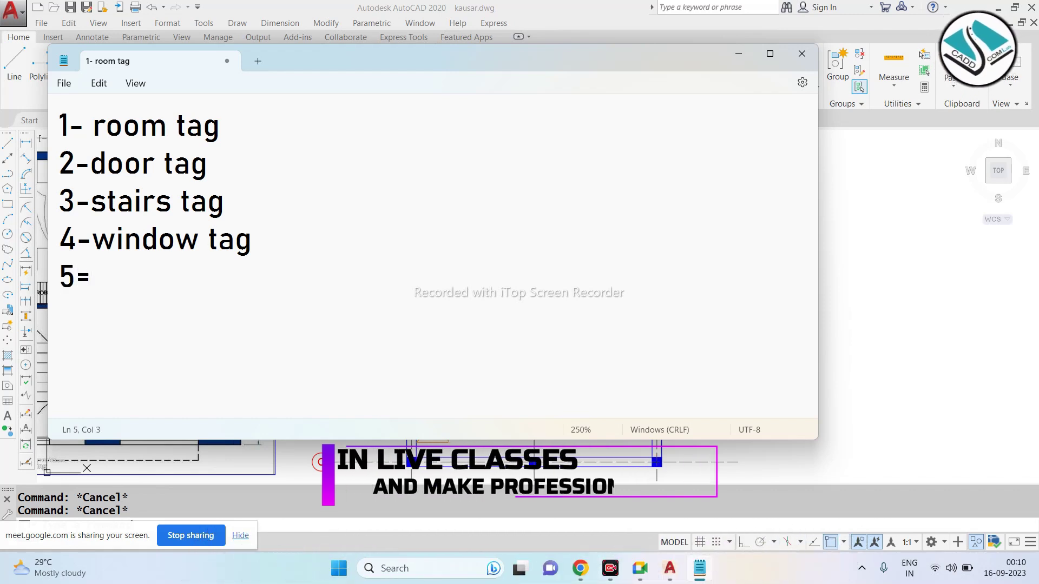
{"action": "key", "text": "BackSpace"}
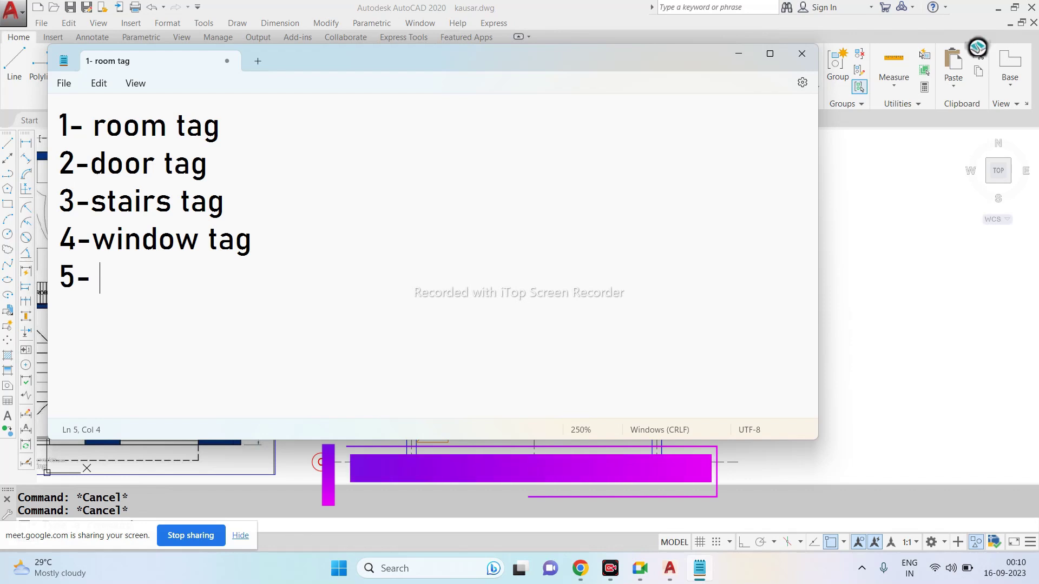
{"action": "type", "text": "wall tag"}
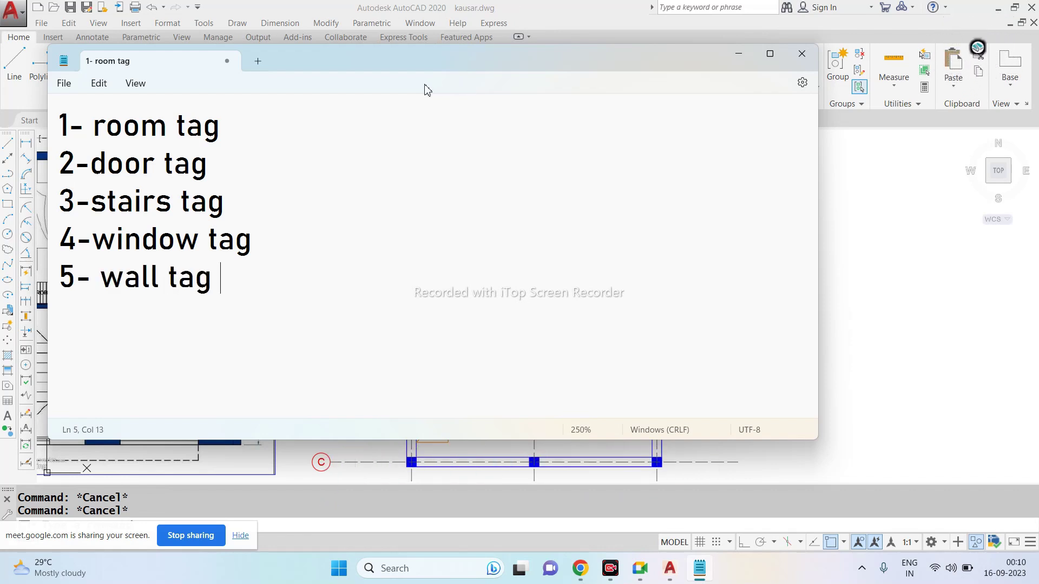
Step: Minimize Notepad to reveal the kausar floor plan and zoom around it
{"action": "left_click", "coordinate": [738, 56]}
{"action": "scroll", "coordinate": [500, 176], "scroll_direction": "up", "scroll_amount": 1}
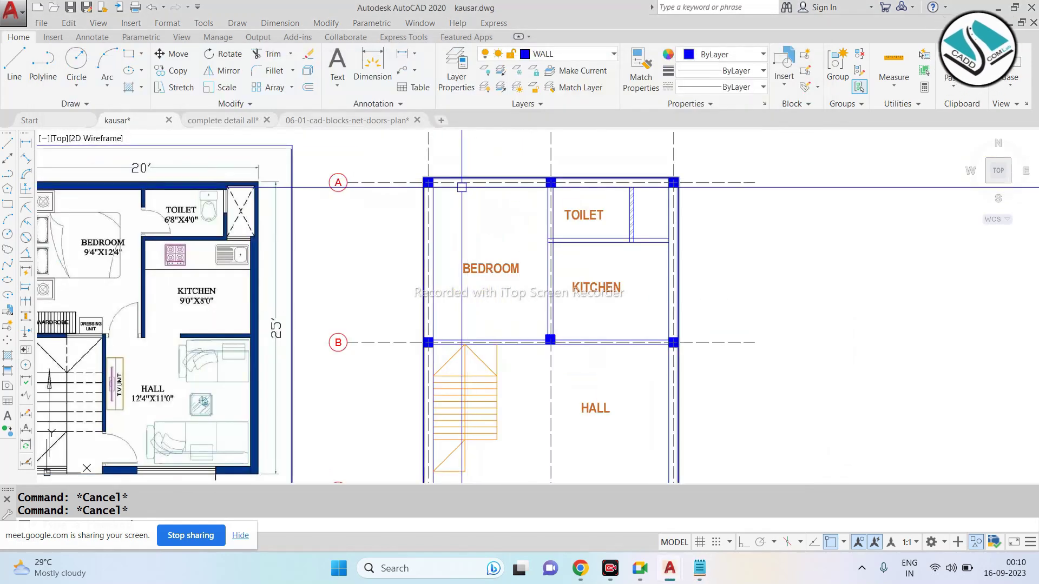
{"action": "scroll", "coordinate": [457, 179], "scroll_direction": "down", "scroll_amount": 3}
{"action": "scroll", "coordinate": [449, 217], "scroll_direction": "up", "scroll_amount": 4}
{"action": "scroll", "coordinate": [459, 218], "scroll_direction": "down", "scroll_amount": 1}
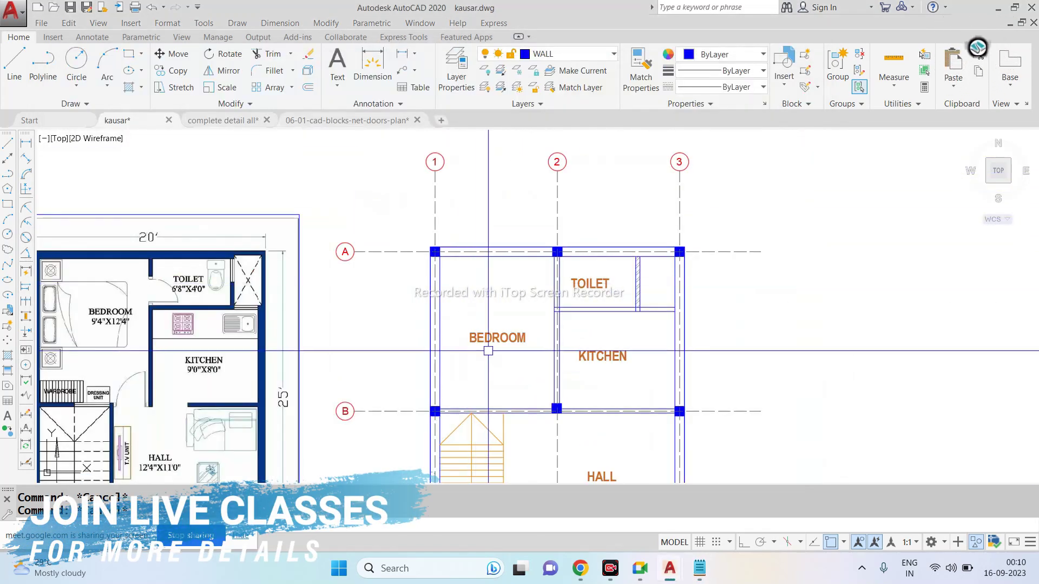
{"action": "scroll", "coordinate": [481, 341], "scroll_direction": "up", "scroll_amount": 4}
{"action": "scroll", "coordinate": [481, 340], "scroll_direction": "down", "scroll_amount": 2}
Step: Open the BEDROOM label in the text editor and leave it unchanged
{"action": "left_click", "coordinate": [506, 307]}
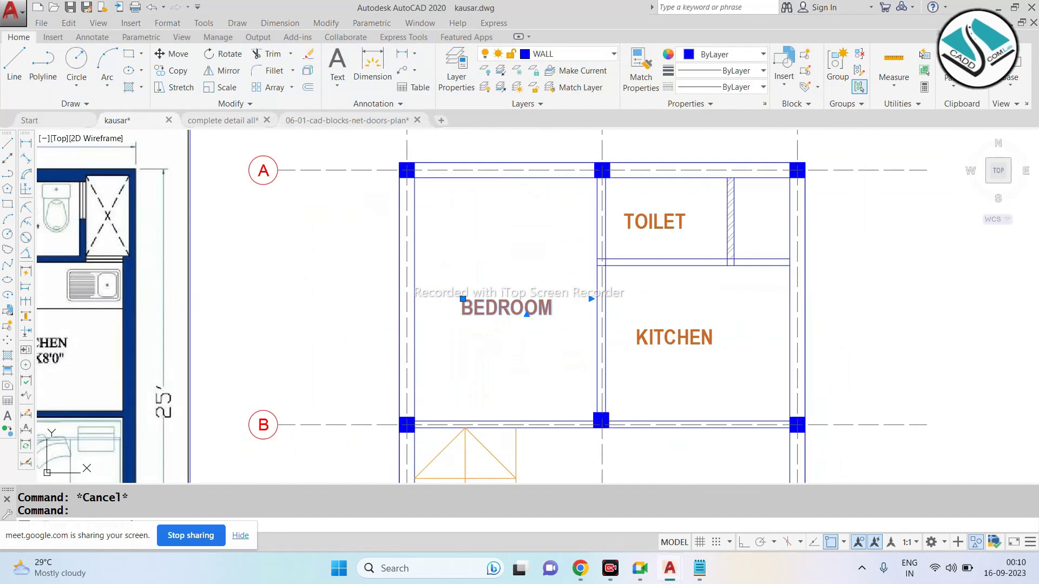
{"action": "double_click", "coordinate": [528, 304]}
{"action": "left_click", "coordinate": [527, 247]}
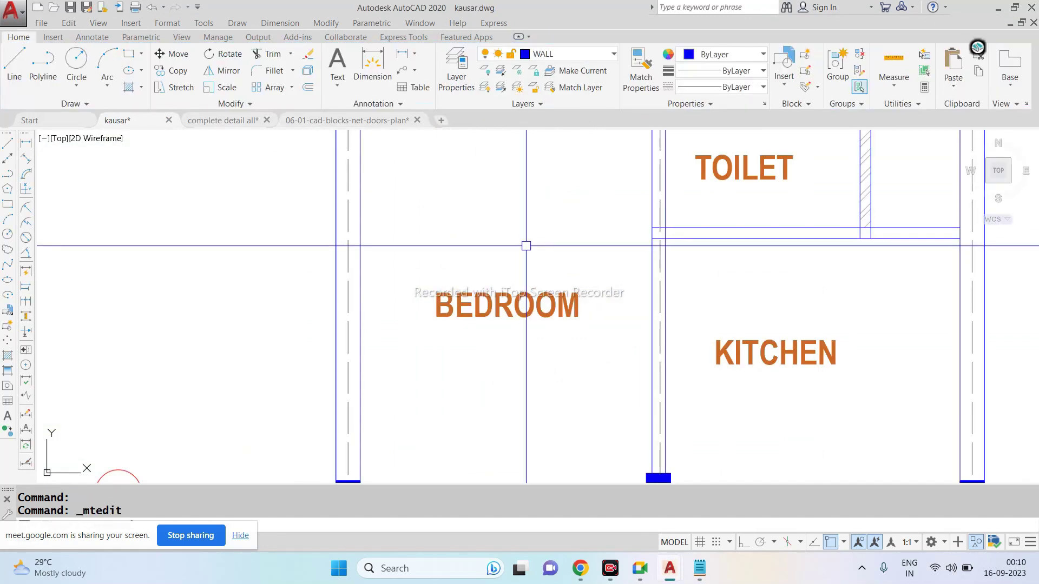
{"action": "key", "text": "Escape"}
{"action": "double_click", "coordinate": [506, 306]}
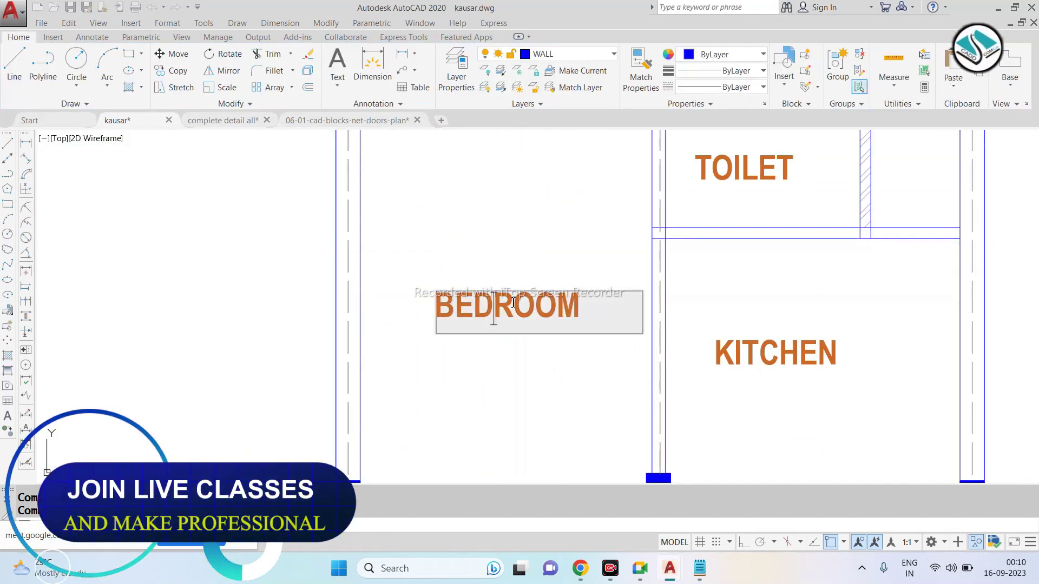
{"action": "scroll", "coordinate": [506, 267], "scroll_direction": "down", "scroll_amount": 2}
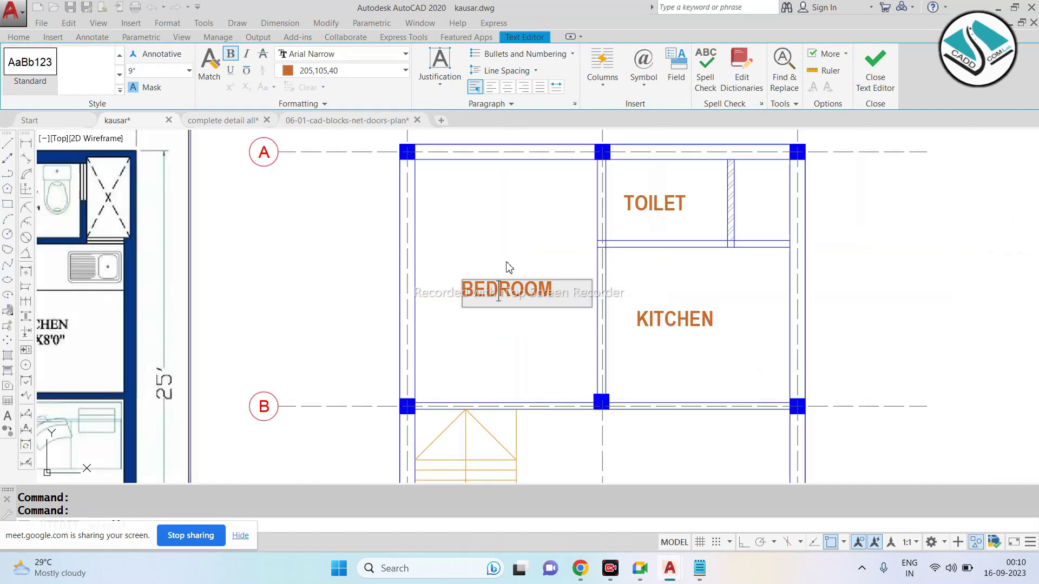
{"action": "left_click", "coordinate": [506, 262]}
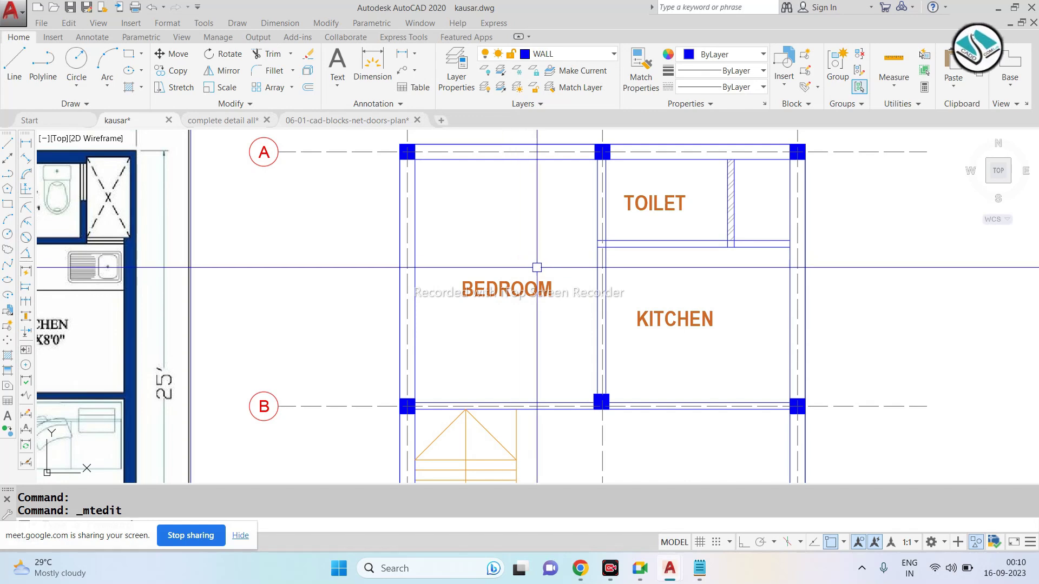
Step: Cancel the active edit and zoom around the kausar floor plan to review it
{"action": "key", "text": "Escape"}
{"action": "scroll", "coordinate": [505, 261], "scroll_direction": "down", "scroll_amount": 4}
{"action": "scroll", "coordinate": [501, 164], "scroll_direction": "up", "scroll_amount": 2}
{"action": "scroll", "coordinate": [501, 165], "scroll_direction": "up", "scroll_amount": 4}
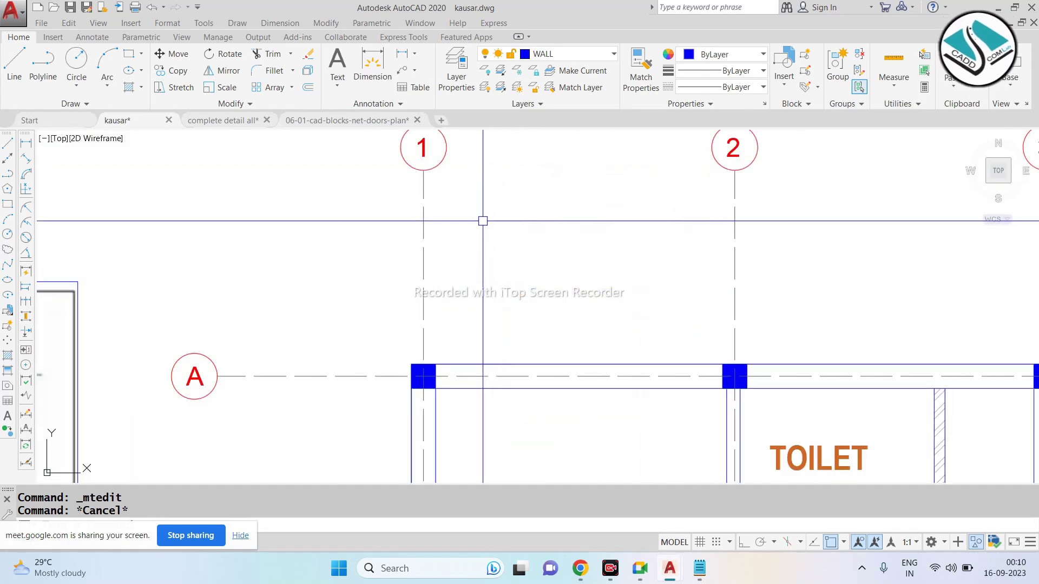
{"action": "scroll", "coordinate": [484, 242], "scroll_direction": "down", "scroll_amount": 2}
{"action": "key", "text": "Escape"}
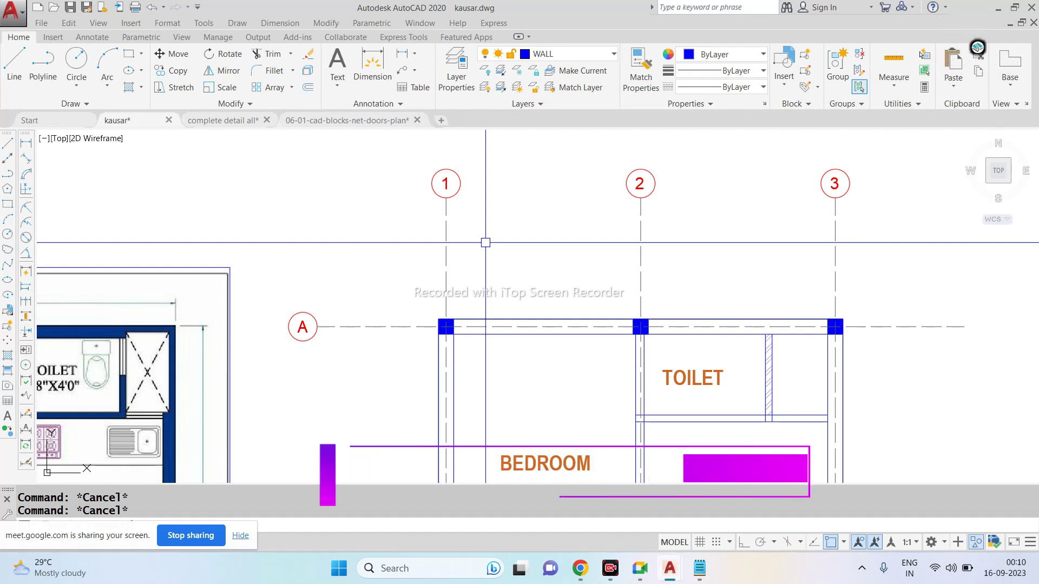
{"action": "scroll", "coordinate": [502, 233], "scroll_direction": "down", "scroll_amount": 2}
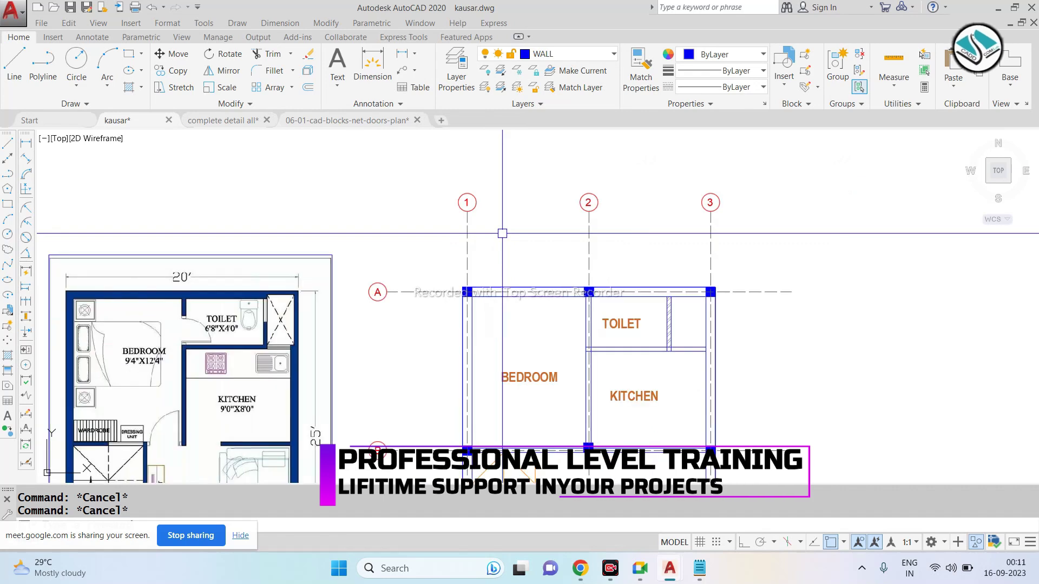
{"action": "scroll", "coordinate": [502, 233], "scroll_direction": "down", "scroll_amount": 2}
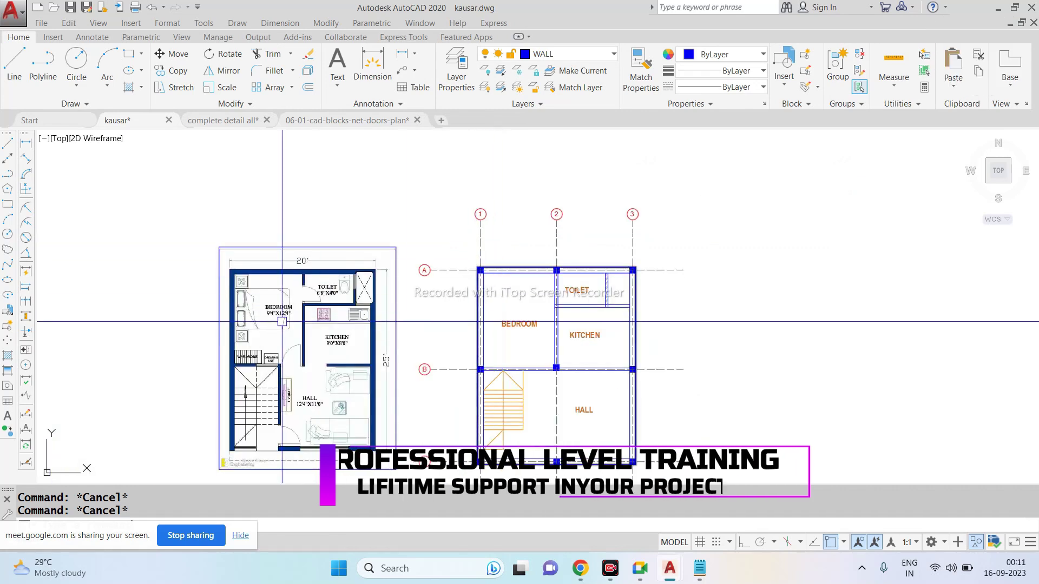
{"action": "scroll", "coordinate": [333, 213], "scroll_direction": "up", "scroll_amount": 5}
{"action": "scroll", "coordinate": [334, 213], "scroll_direction": "down", "scroll_amount": 2}
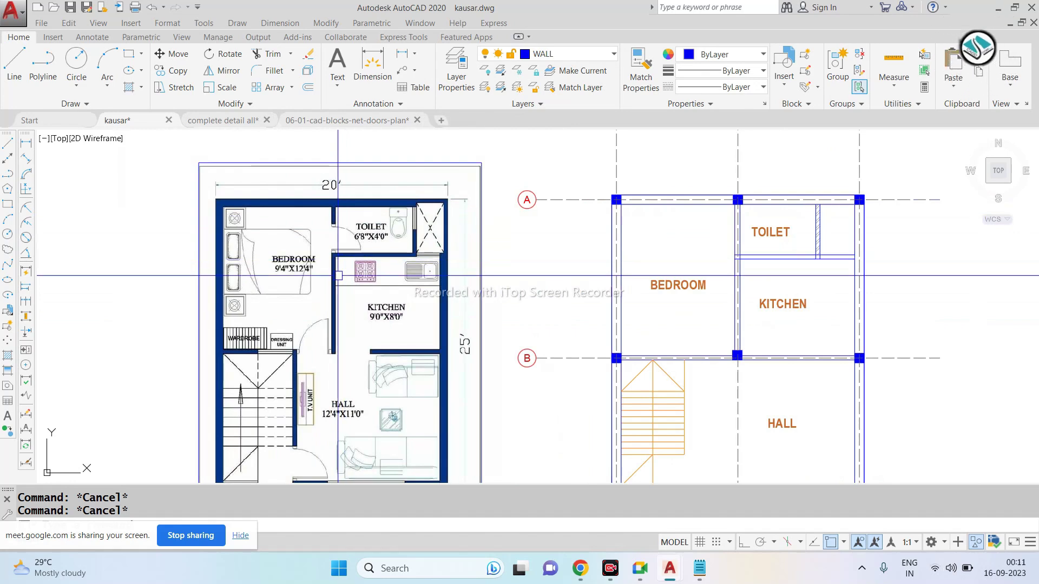
{"action": "scroll", "coordinate": [316, 264], "scroll_direction": "down", "scroll_amount": 2}
{"action": "scroll", "coordinate": [448, 261], "scroll_direction": "up", "scroll_amount": 2}
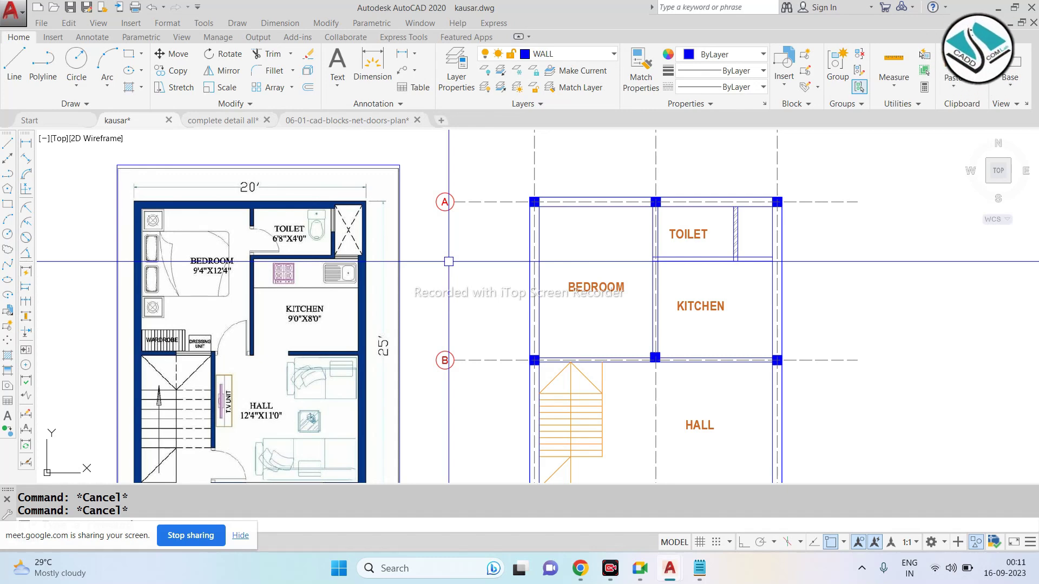
{"action": "scroll", "coordinate": [553, 274], "scroll_direction": "up", "scroll_amount": 2}
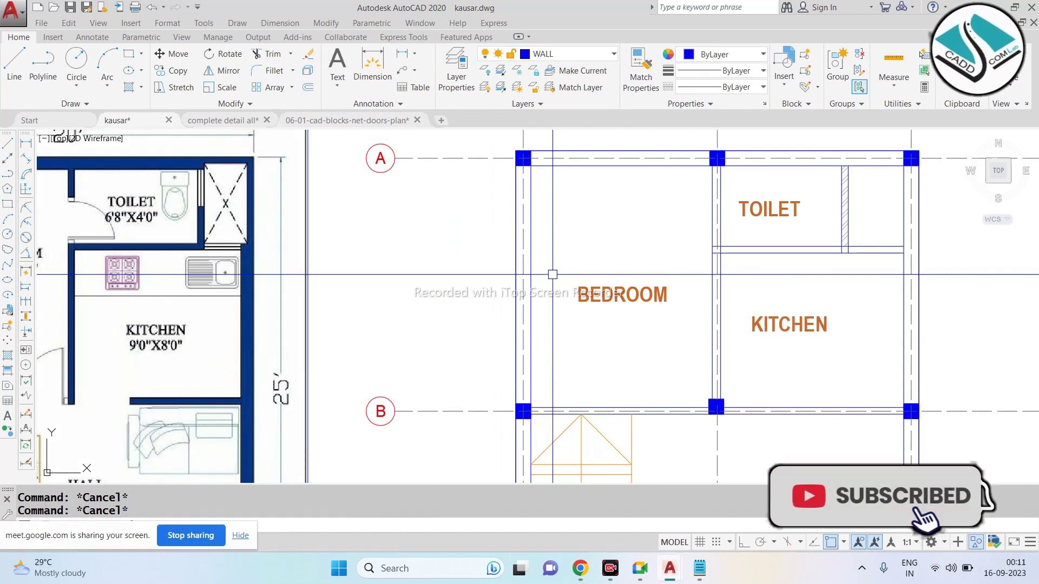
{"action": "scroll", "coordinate": [494, 283], "scroll_direction": "down", "scroll_amount": 2}
{"action": "scroll", "coordinate": [616, 233], "scroll_direction": "down", "scroll_amount": 2}
{"action": "scroll", "coordinate": [610, 283], "scroll_direction": "up", "scroll_amount": 2}
{"action": "scroll", "coordinate": [567, 231], "scroll_direction": "down", "scroll_amount": 2}
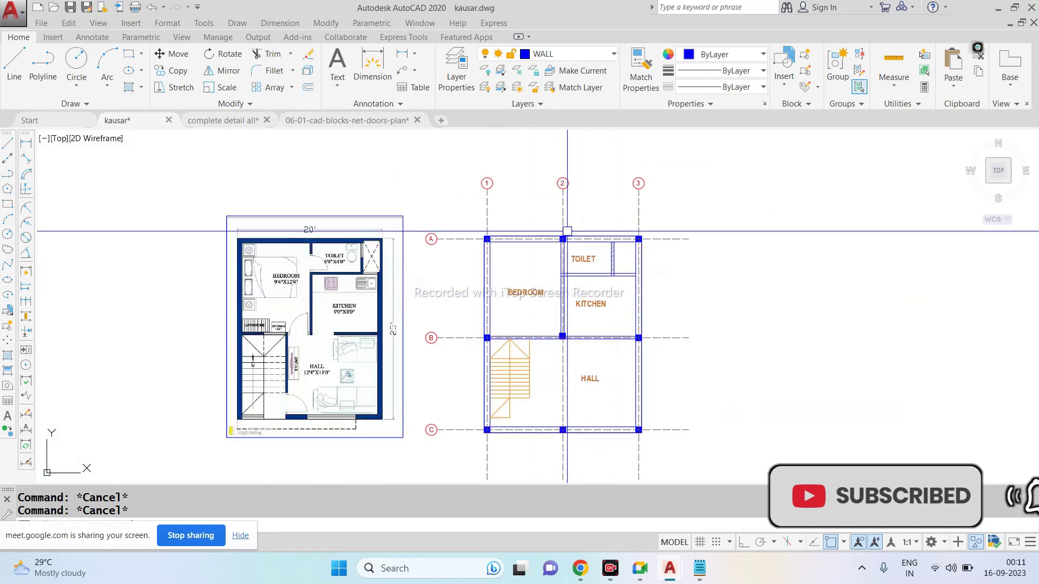
{"action": "scroll", "coordinate": [568, 231], "scroll_direction": "up", "scroll_amount": 2}
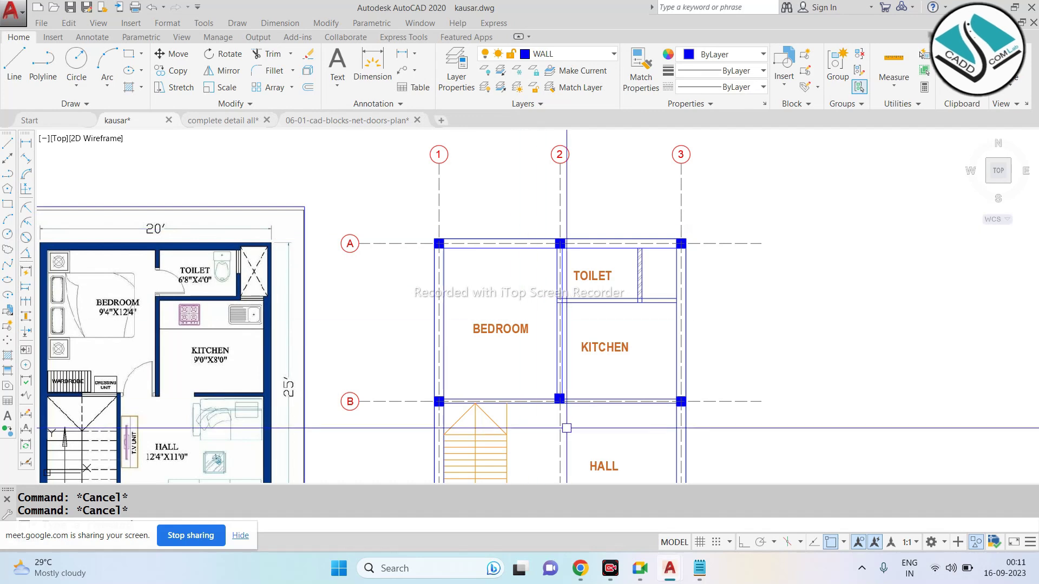
Step: Bring the Google Meet call forward and stop the current presentation
{"action": "left_click", "coordinate": [634, 573]}
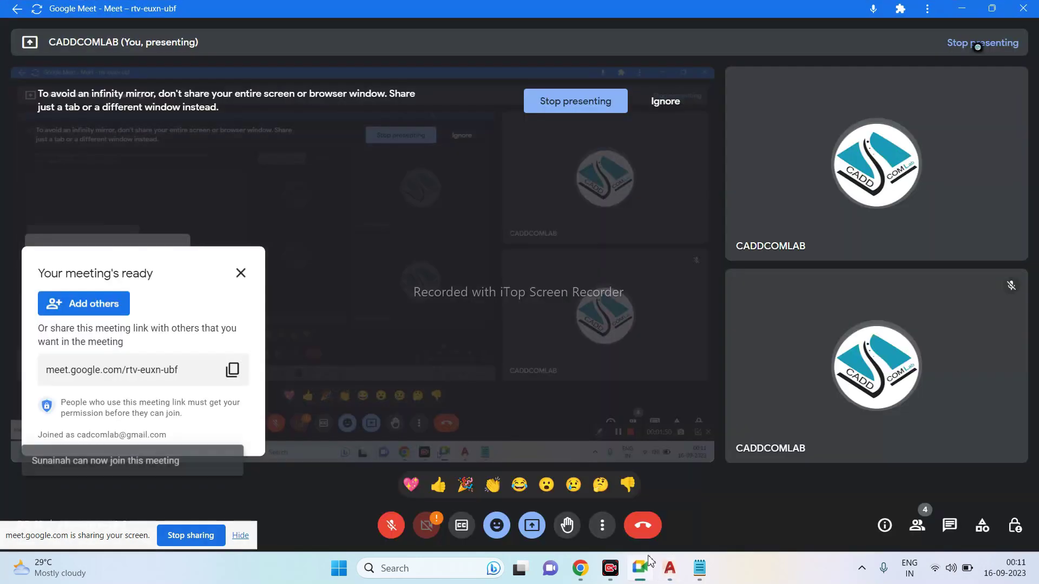
{"action": "left_click", "coordinate": [530, 536]}
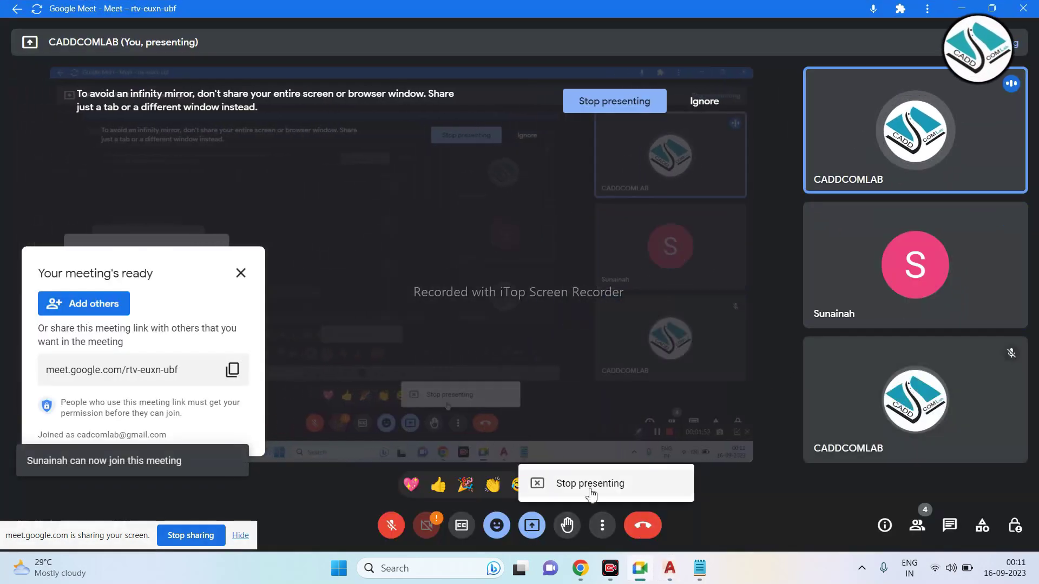
{"action": "left_click", "coordinate": [598, 485]}
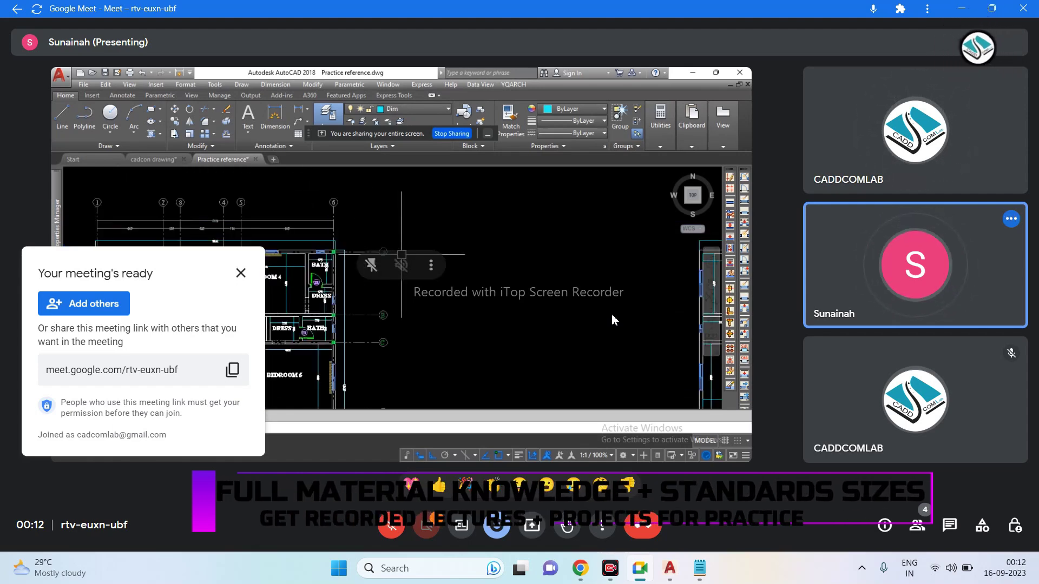
Step: Take over presenting with the Entire Screen shared, then minimize Meet
{"action": "left_click", "coordinate": [532, 525]}
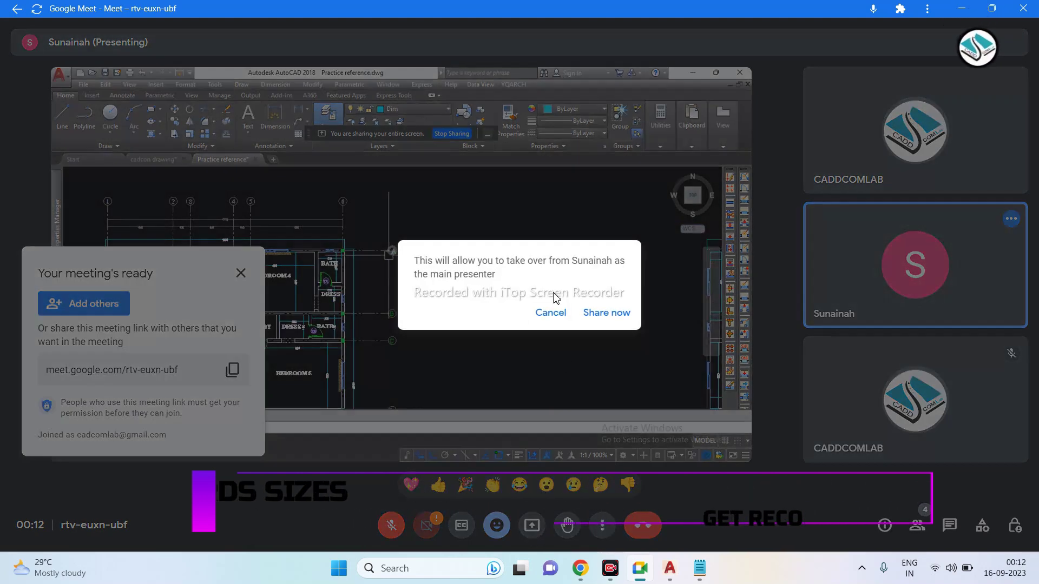
{"action": "left_click", "coordinate": [600, 315]}
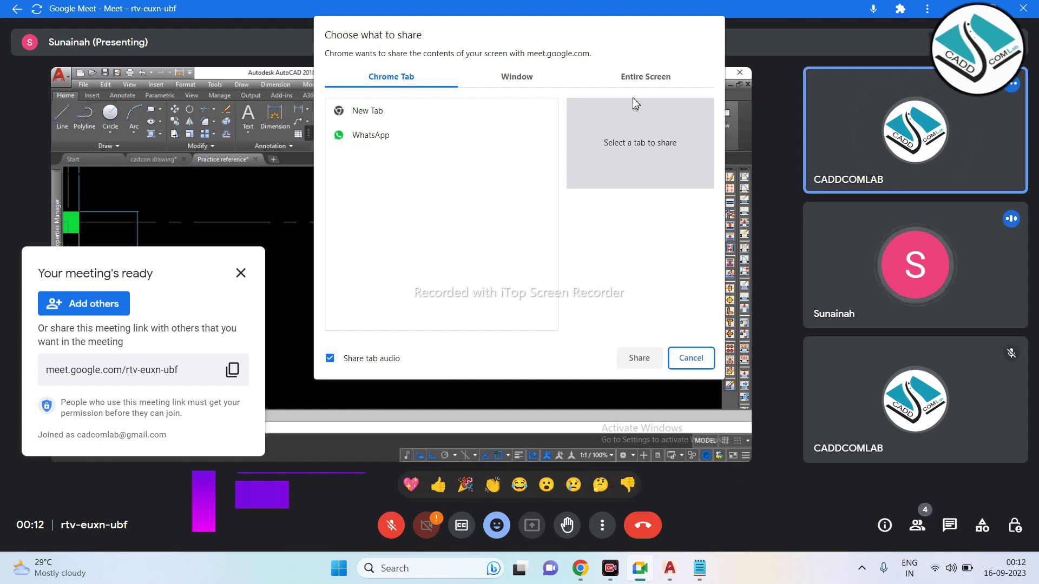
{"action": "left_click", "coordinate": [646, 76]}
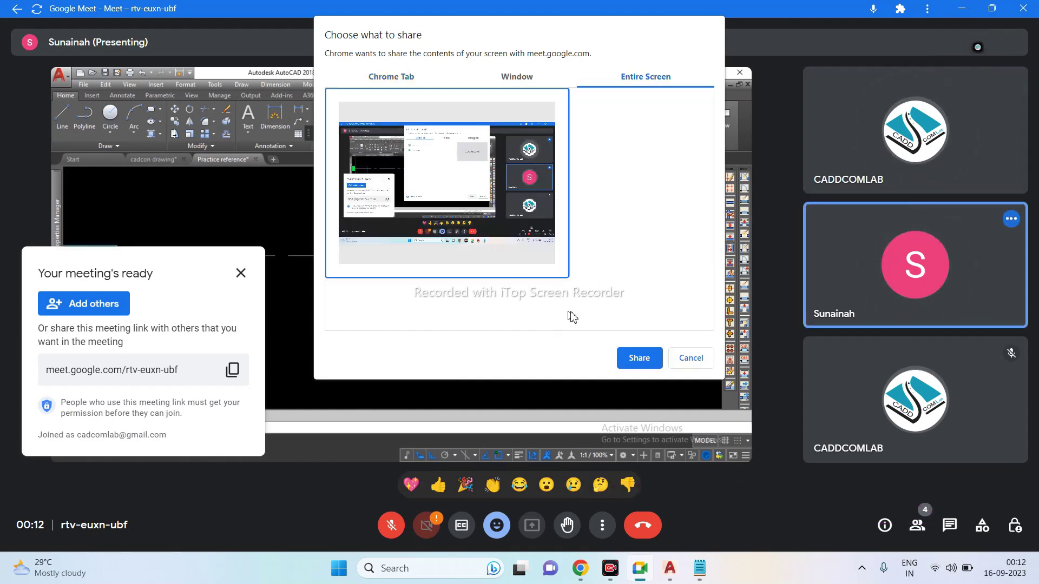
{"action": "left_click", "coordinate": [633, 358]}
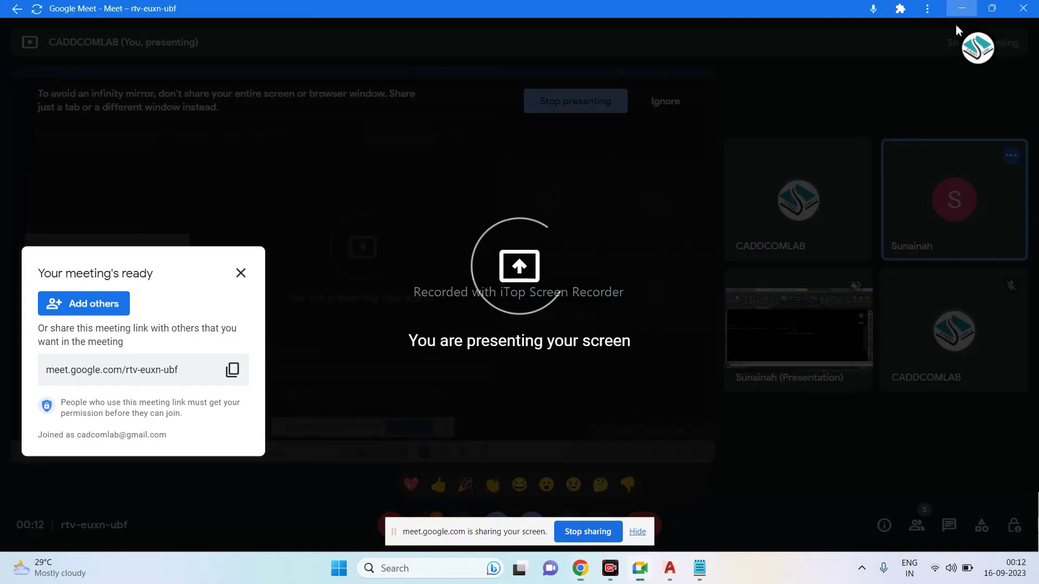
{"action": "left_click", "coordinate": [971, 8]}
Step: Change the grid bubble's attribute value from 1 to 123456 in the Enhanced Attribute Editor
{"action": "scroll", "coordinate": [471, 181], "scroll_direction": "up", "scroll_amount": 3}
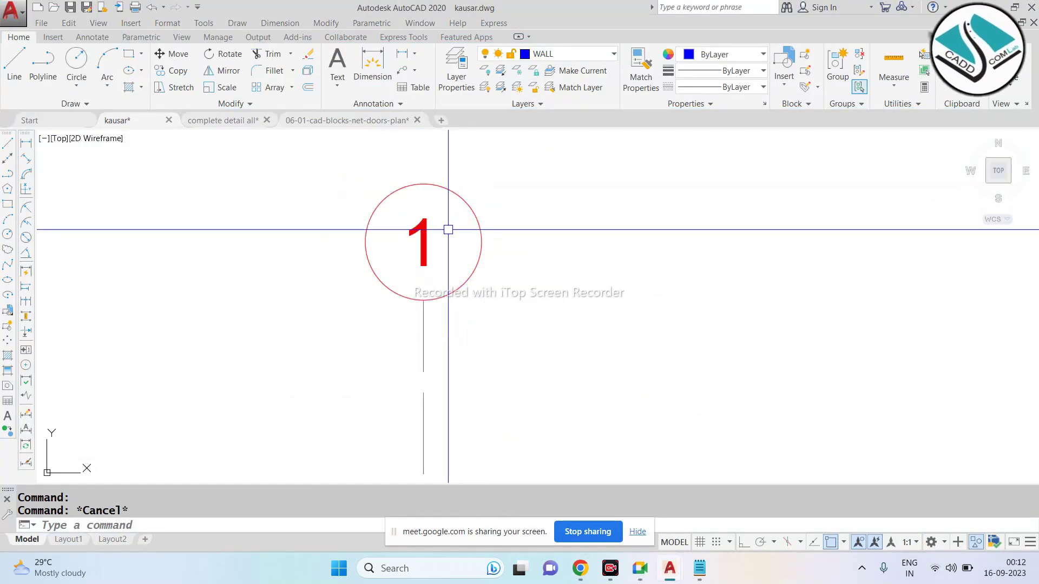
{"action": "scroll", "coordinate": [443, 232], "scroll_direction": "down", "scroll_amount": 3}
{"action": "scroll", "coordinate": [433, 204], "scroll_direction": "up", "scroll_amount": 3}
{"action": "key", "text": "Escape"}
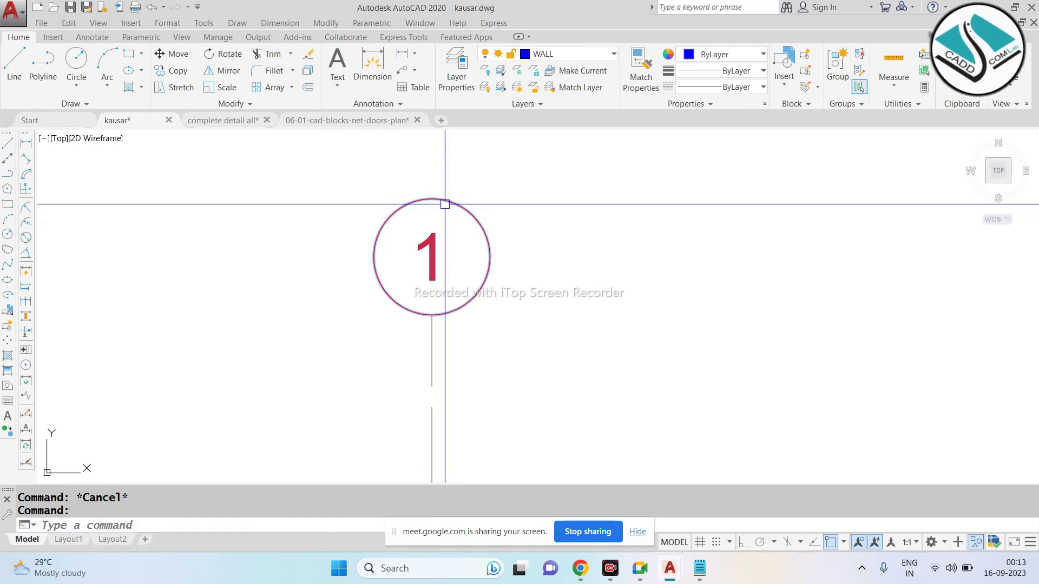
{"action": "double_click", "coordinate": [445, 206]}
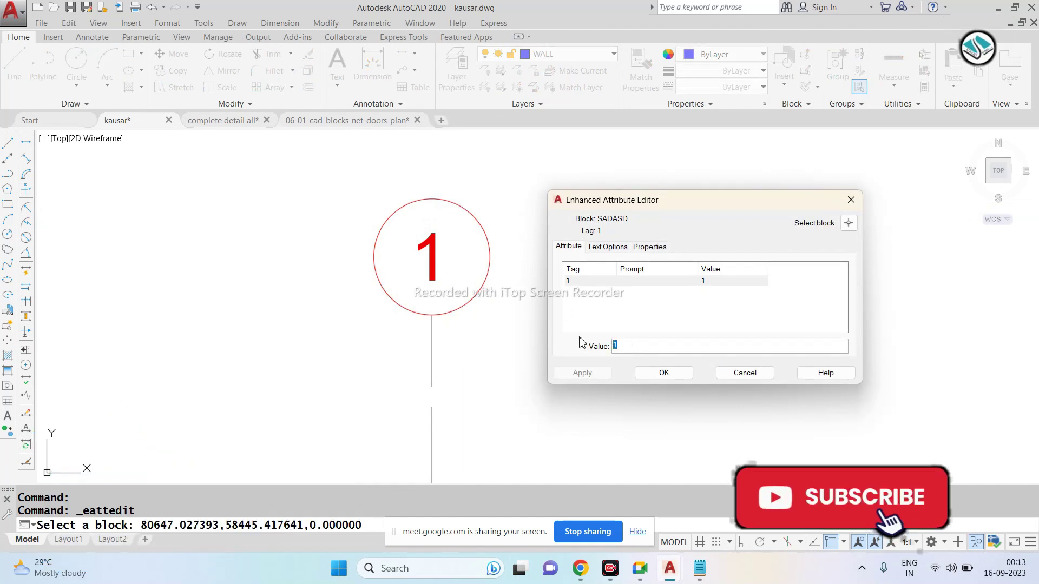
{"action": "type", "text": "12345"}
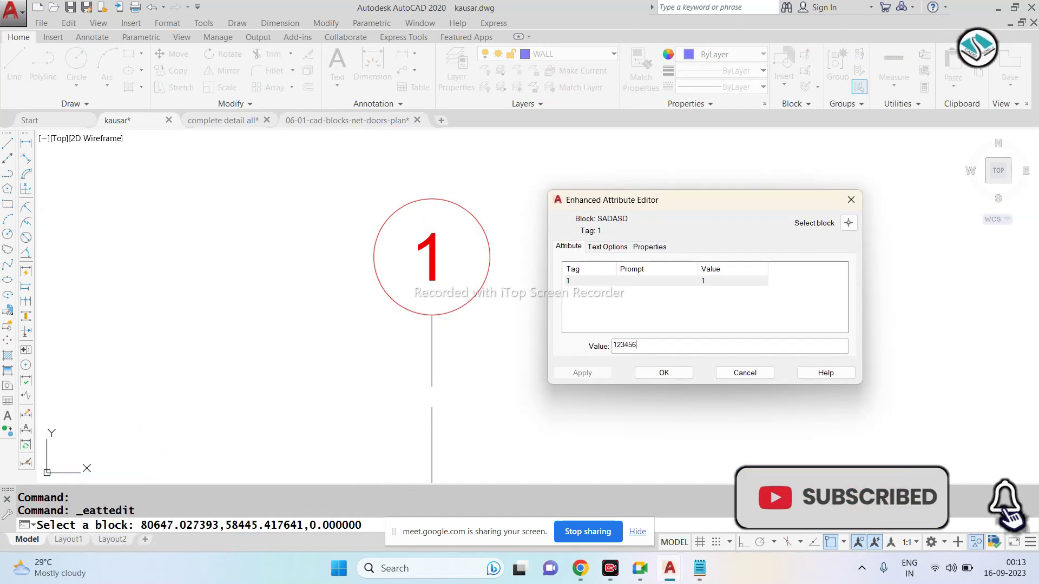
{"action": "type", "text": "6"}
{"action": "left_click", "coordinate": [663, 372]}
{"action": "key", "text": "Escape"}
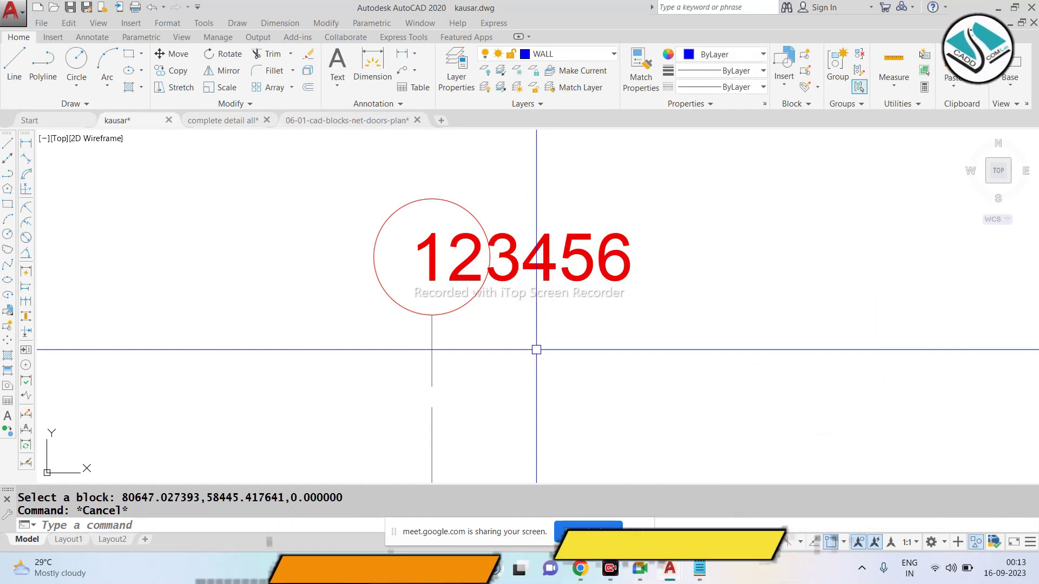
{"action": "key", "text": "Escape"}
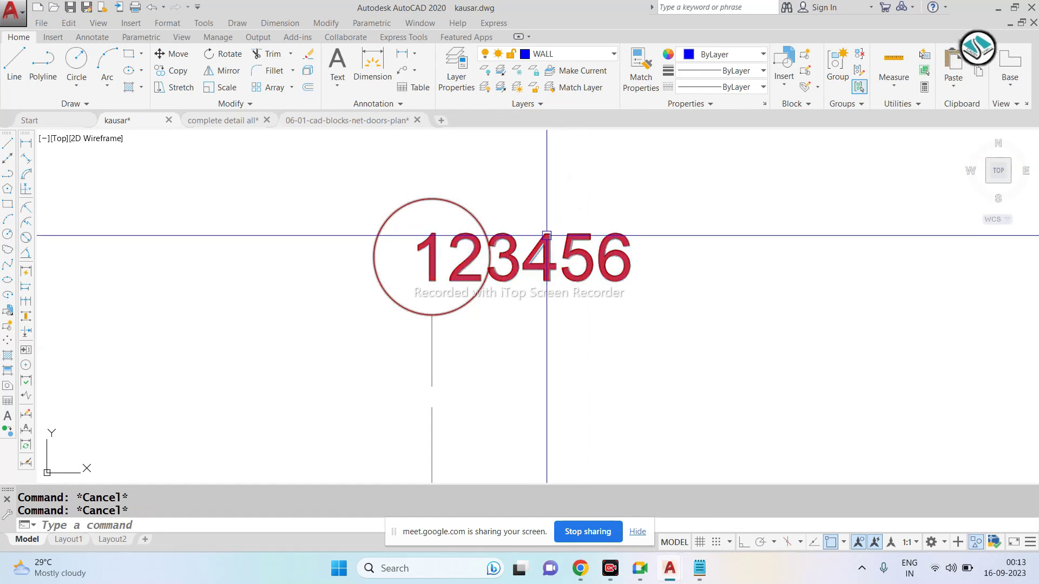
Step: Set the bubble's attribute value to 12, then reopen it on the Text Options tab
{"action": "double_click", "coordinate": [596, 254]}
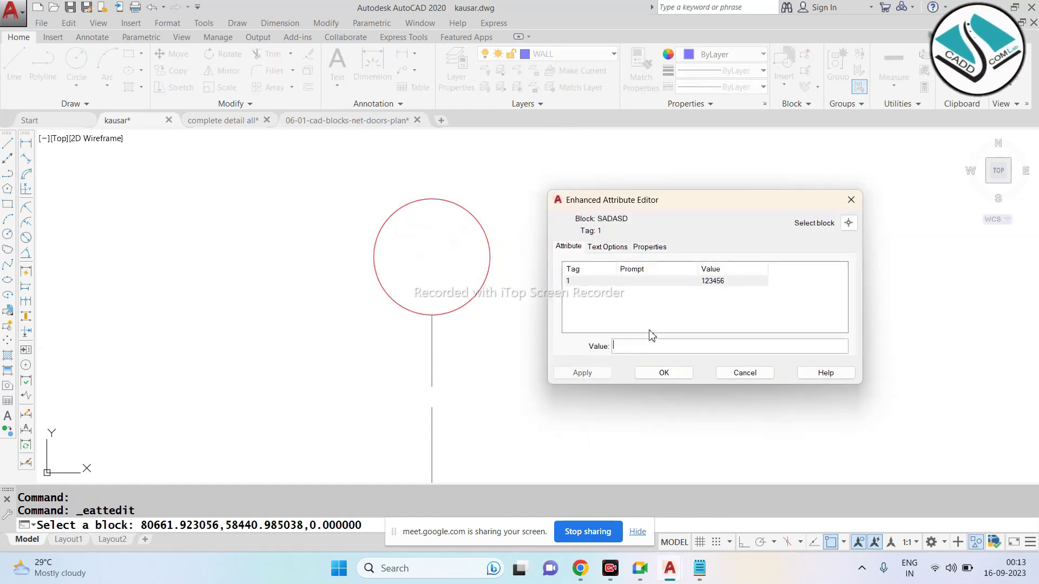
{"action": "type", "text": "12"}
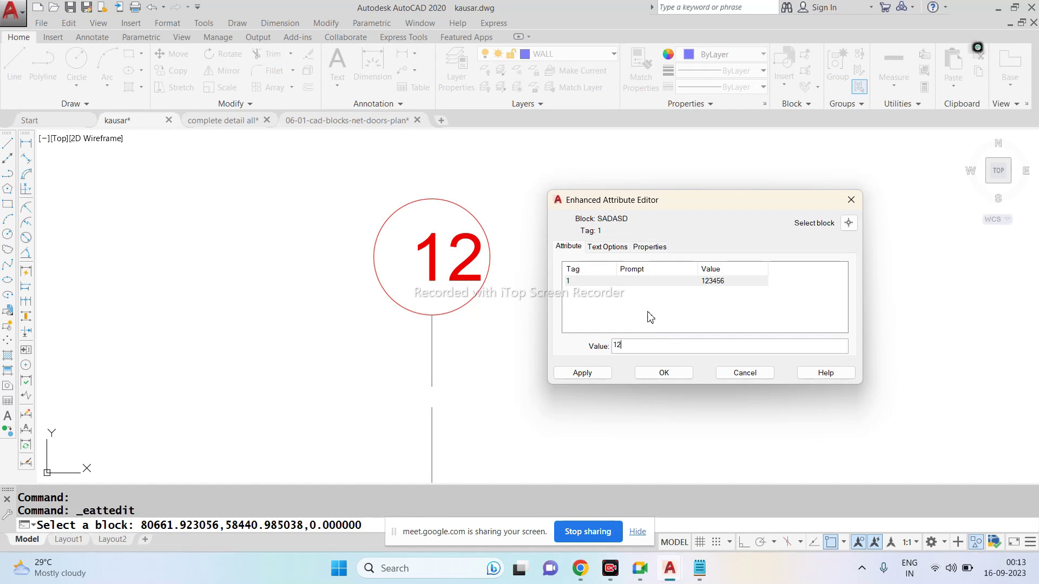
{"action": "left_click_drag", "start_coordinate": [606, 210], "coordinate": [581, 258]}
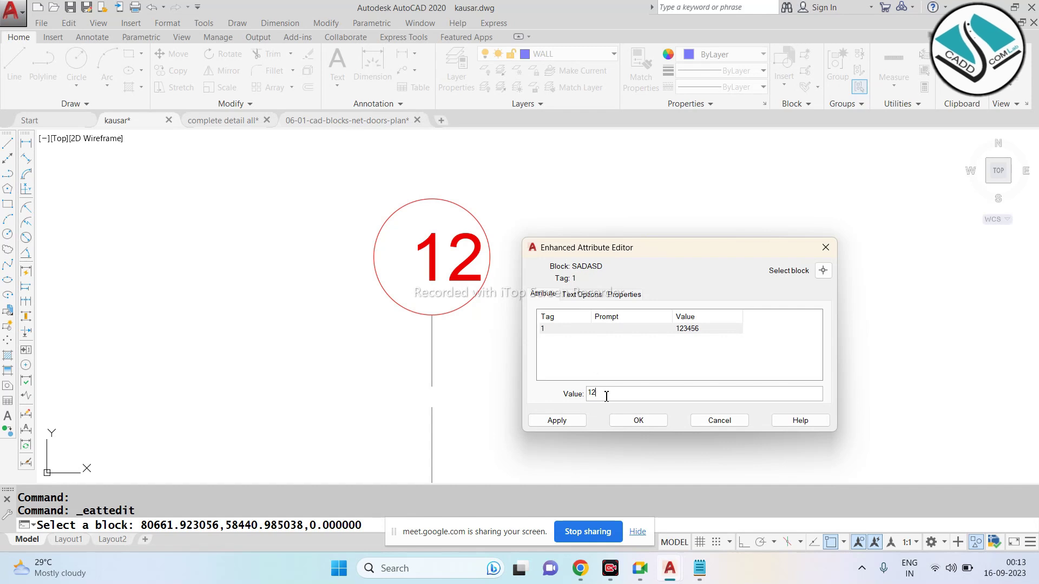
{"action": "left_click_drag", "start_coordinate": [606, 397], "coordinate": [548, 396]}
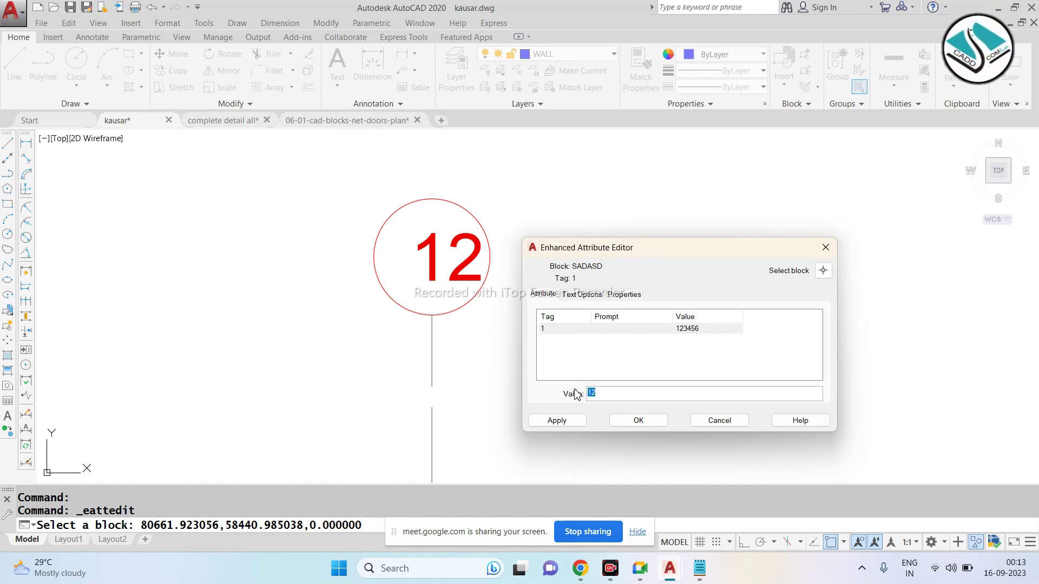
{"action": "left_click", "coordinate": [639, 421]}
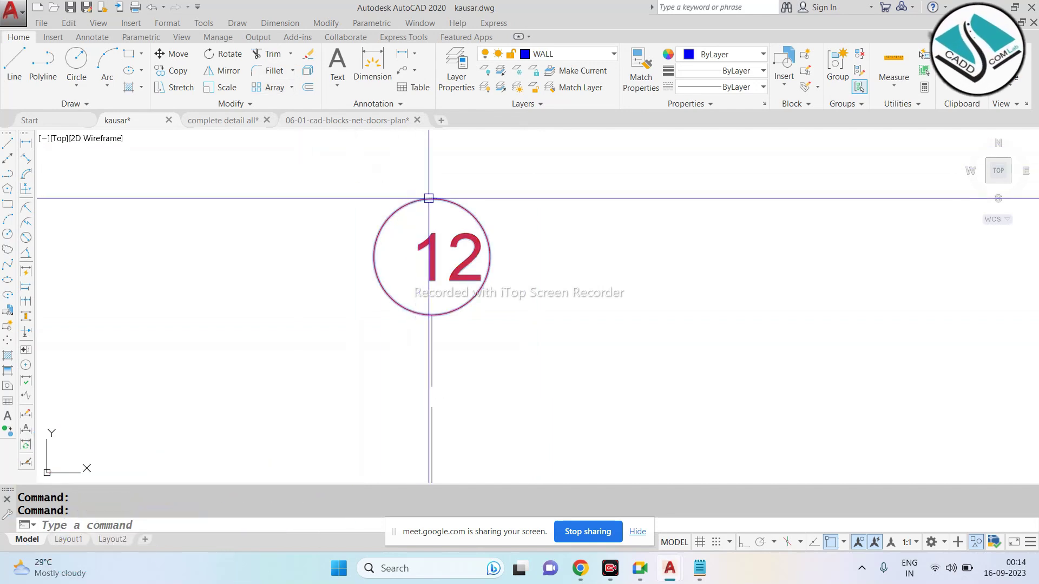
{"action": "double_click", "coordinate": [431, 201]}
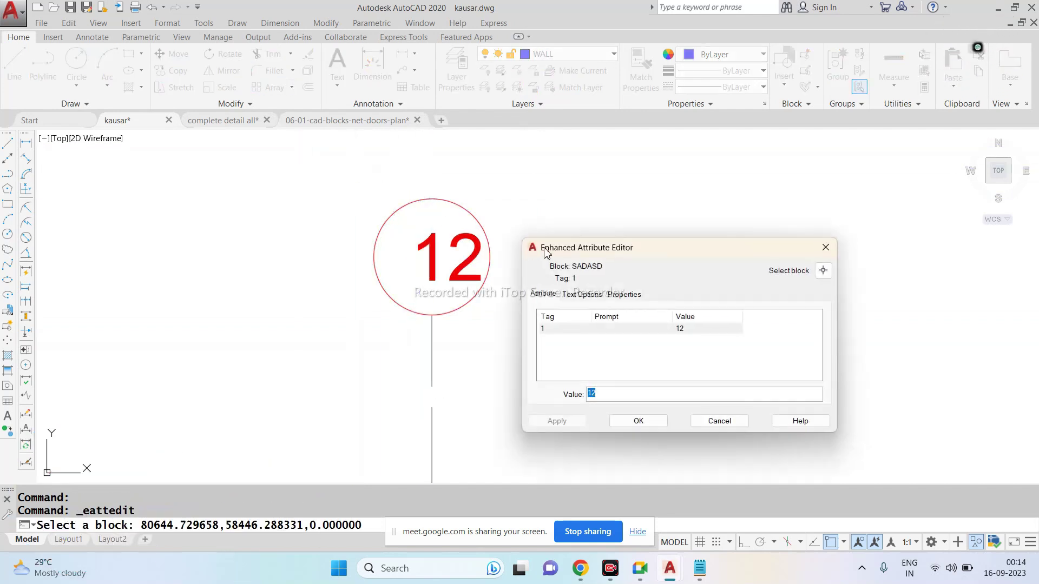
{"action": "left_click", "coordinate": [578, 276]}
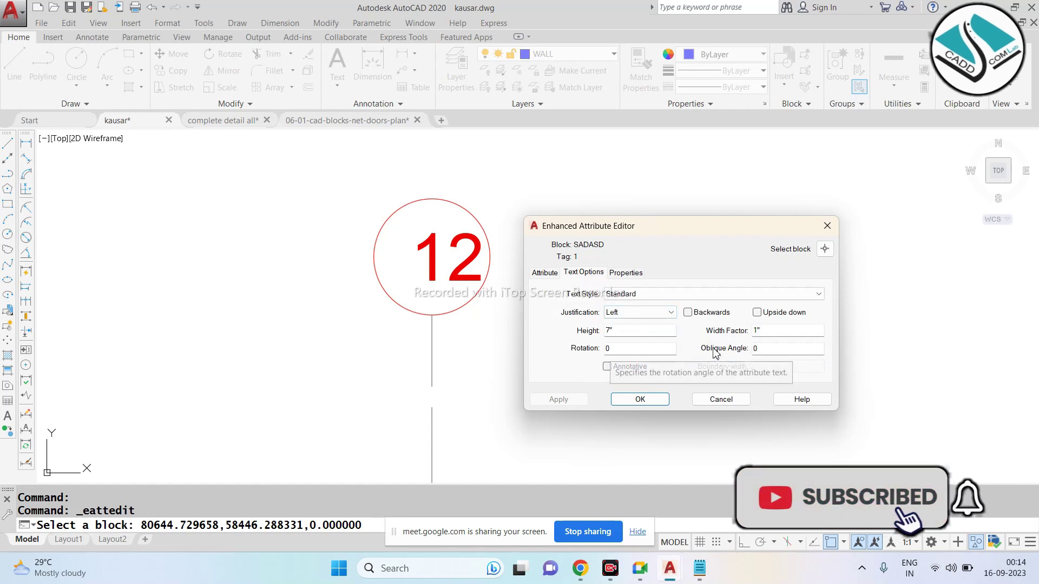
Step: Try the Align, Center, Middle, Right, Top left and Top right attribute justifications
{"action": "left_click", "coordinate": [639, 314]}
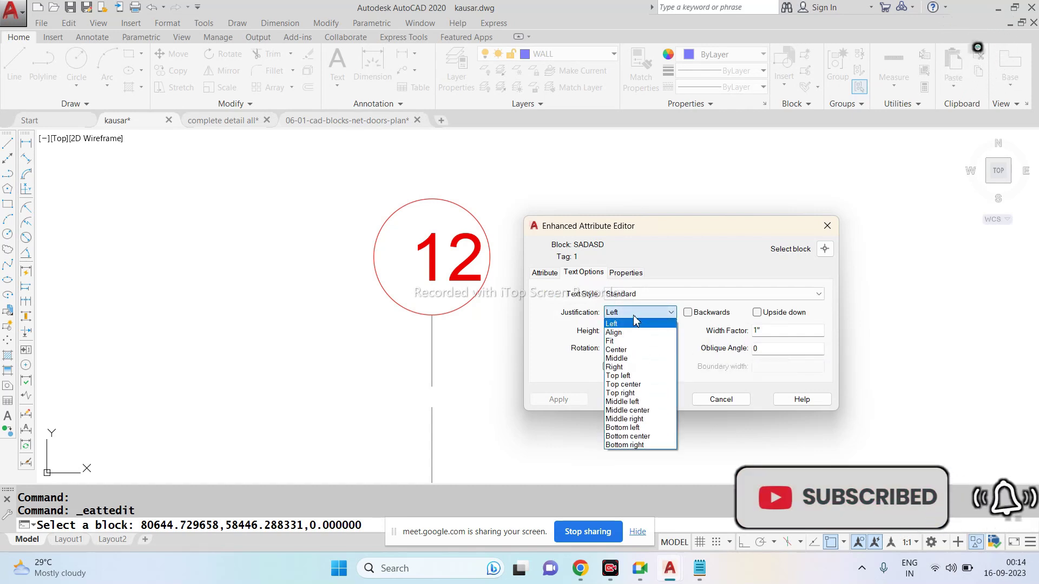
{"action": "left_click", "coordinate": [622, 333]}
{"action": "left_click", "coordinate": [638, 314]}
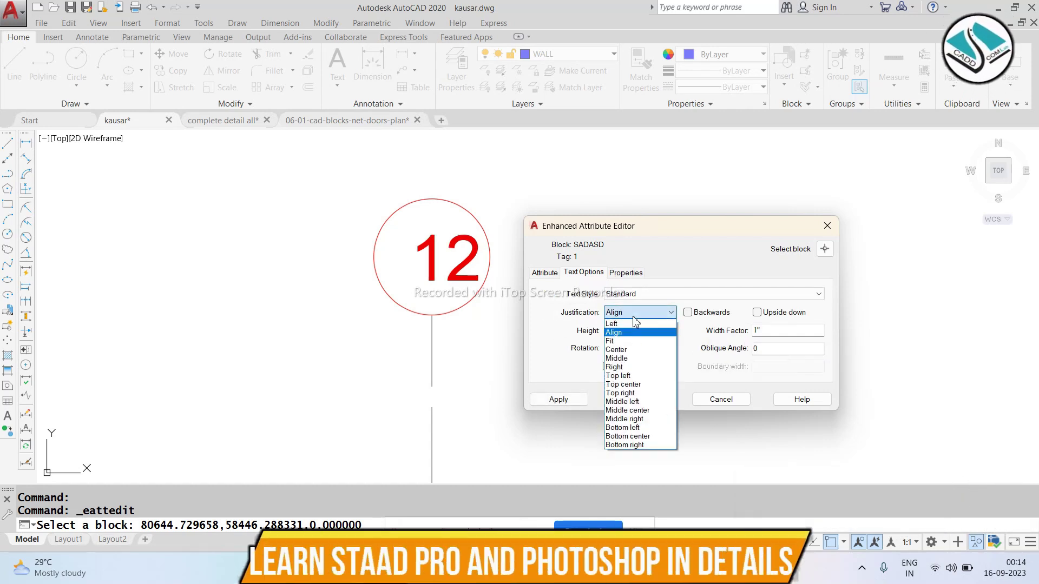
{"action": "left_click", "coordinate": [628, 346]}
{"action": "left_click", "coordinate": [637, 313]}
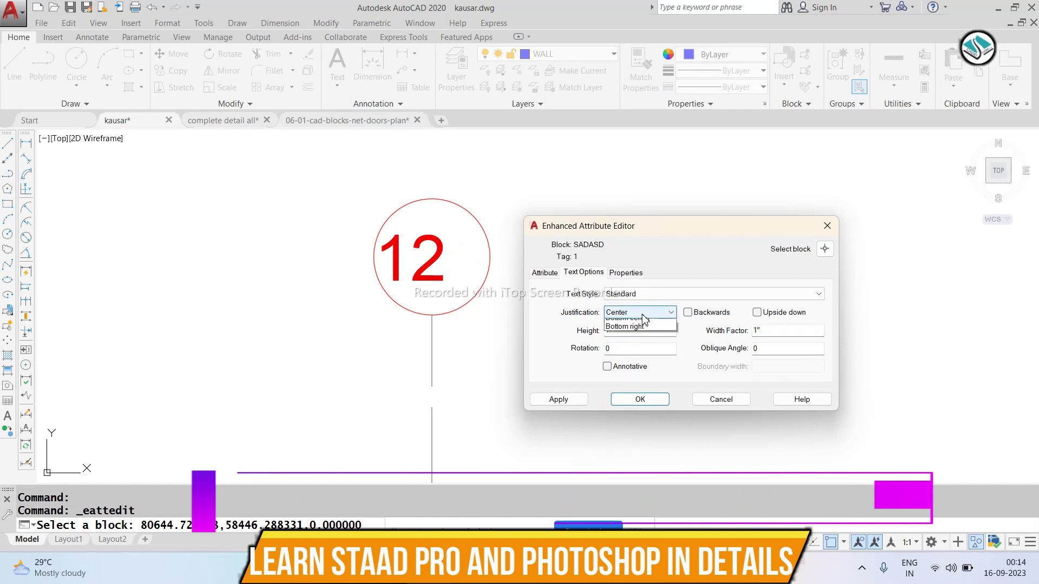
{"action": "left_click", "coordinate": [626, 360]}
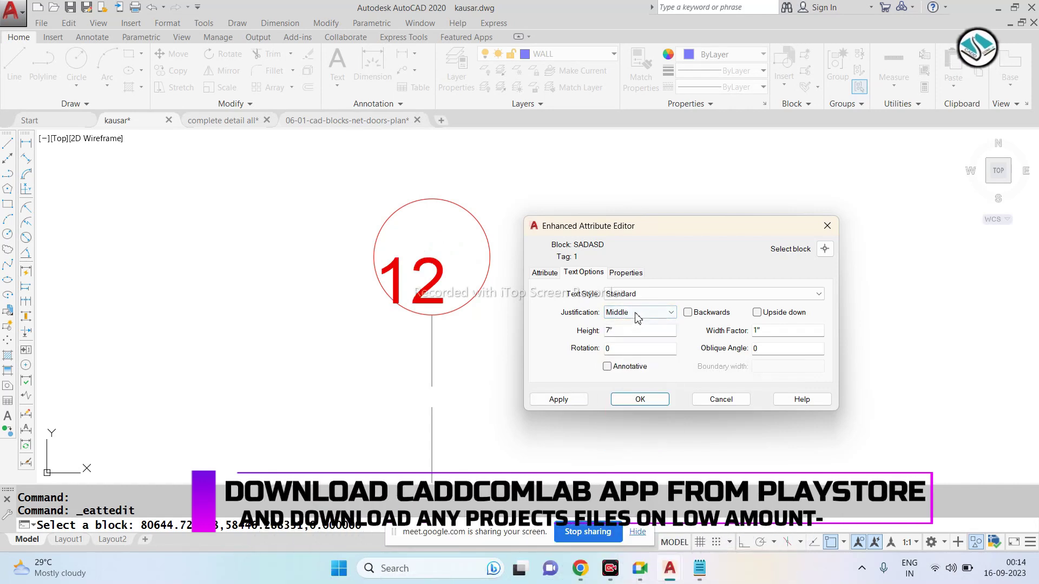
{"action": "left_click", "coordinate": [638, 314]}
{"action": "left_click", "coordinate": [616, 367]}
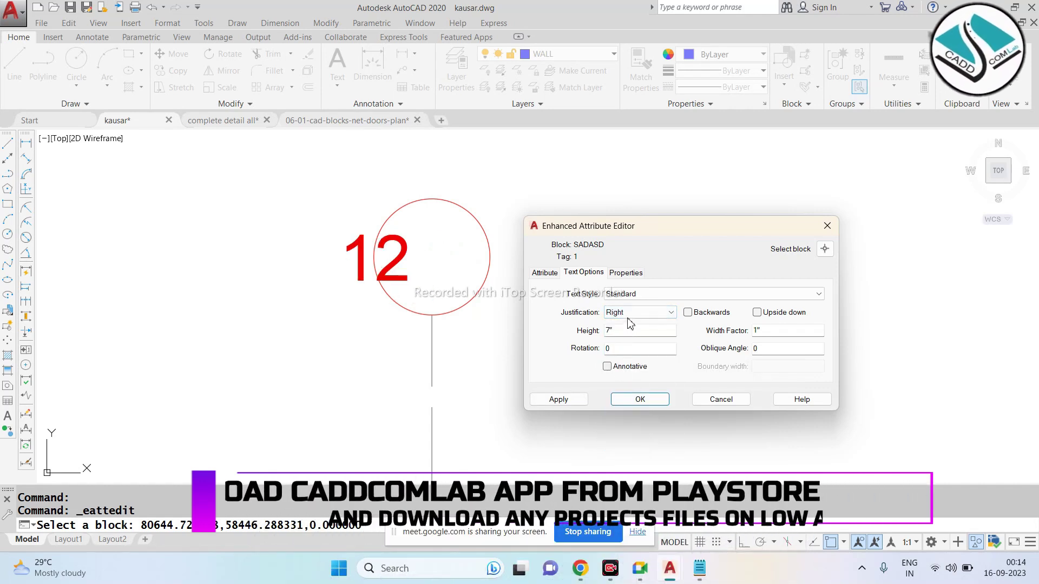
{"action": "left_click", "coordinate": [639, 313]}
{"action": "left_click", "coordinate": [620, 375]}
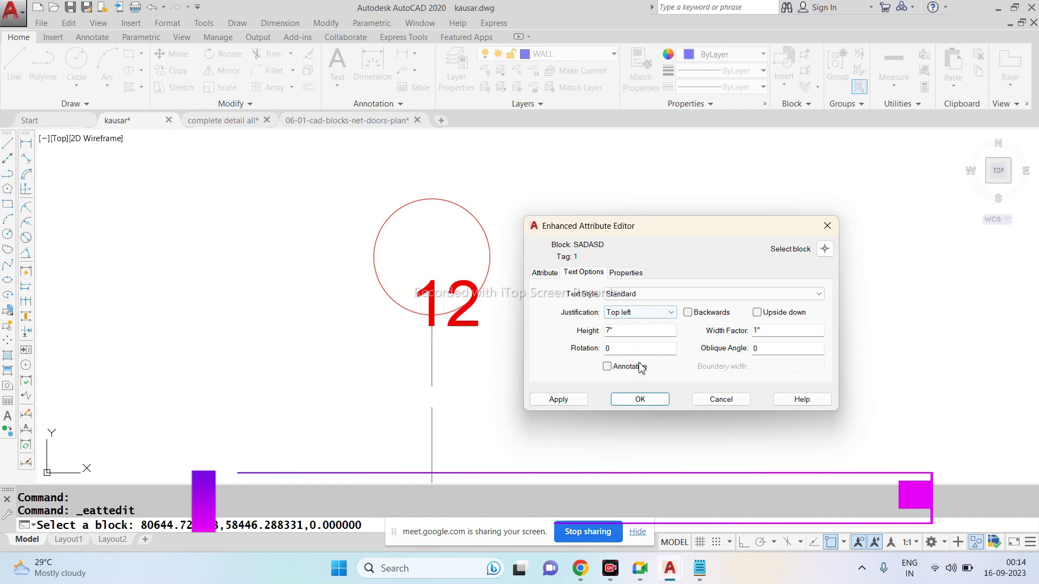
{"action": "left_click", "coordinate": [639, 313]}
{"action": "left_click", "coordinate": [635, 394]}
{"action": "left_click", "coordinate": [639, 313]}
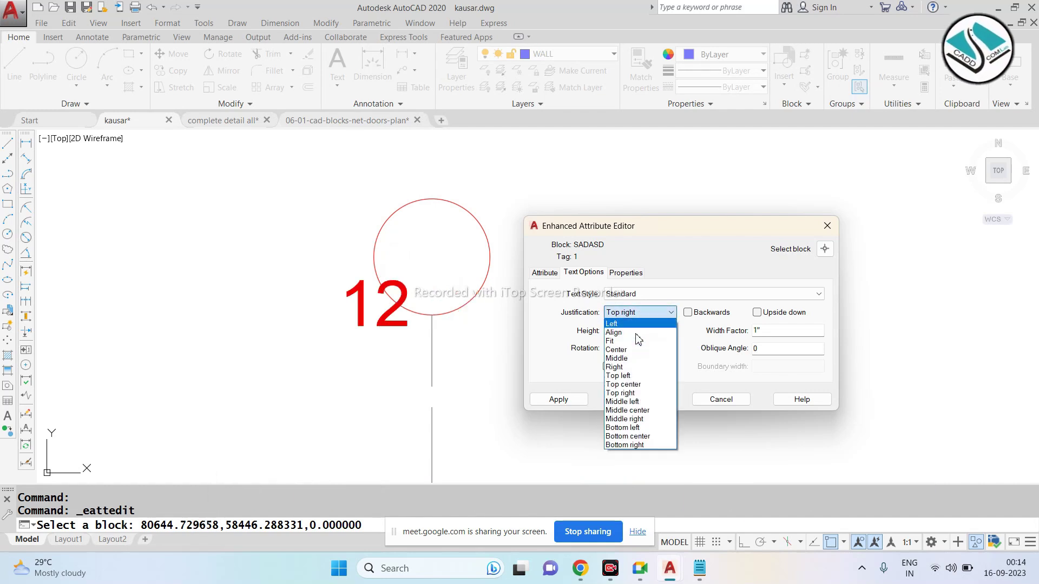
{"action": "left_click", "coordinate": [631, 393]}
Step: After trying the middle and bottom options, apply Bottom right justification to the 12 attribute
{"action": "left_click", "coordinate": [638, 313]}
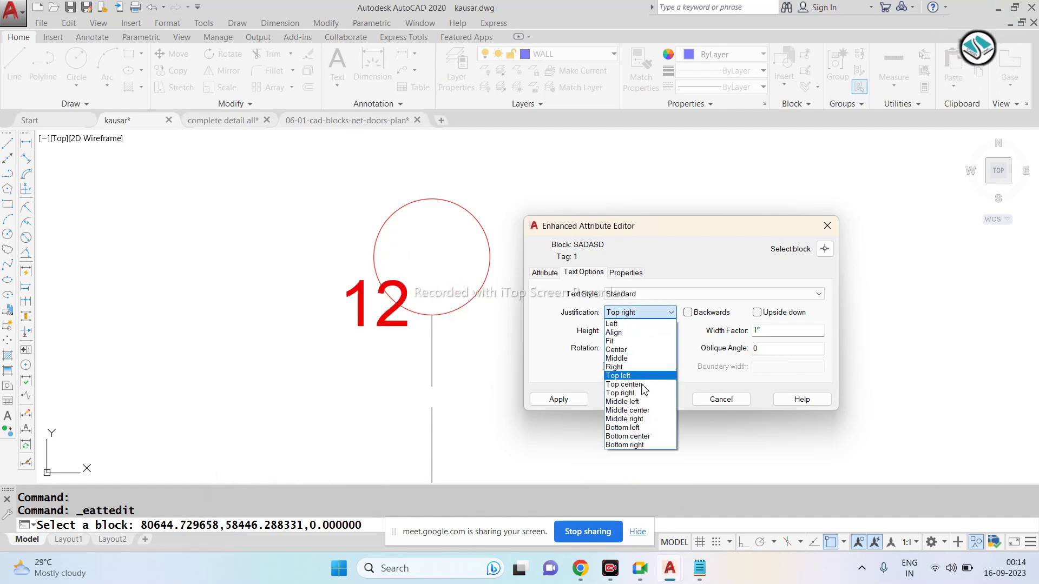
{"action": "left_click", "coordinate": [641, 384]}
{"action": "left_click", "coordinate": [640, 314]}
{"action": "left_click", "coordinate": [640, 409]}
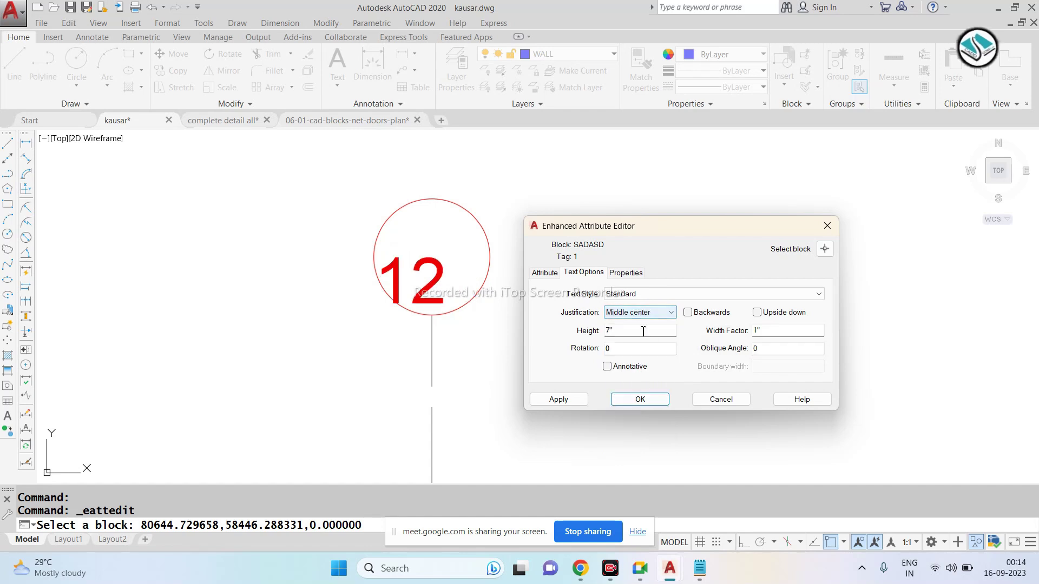
{"action": "left_click", "coordinate": [642, 313]}
{"action": "left_click", "coordinate": [624, 419]}
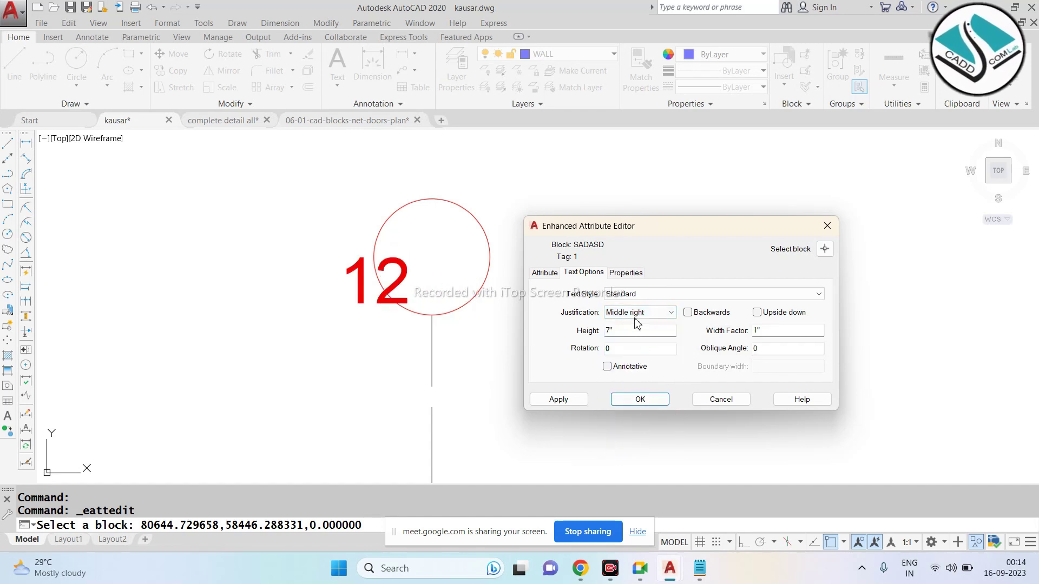
{"action": "left_click", "coordinate": [639, 314]}
{"action": "left_click", "coordinate": [647, 436]}
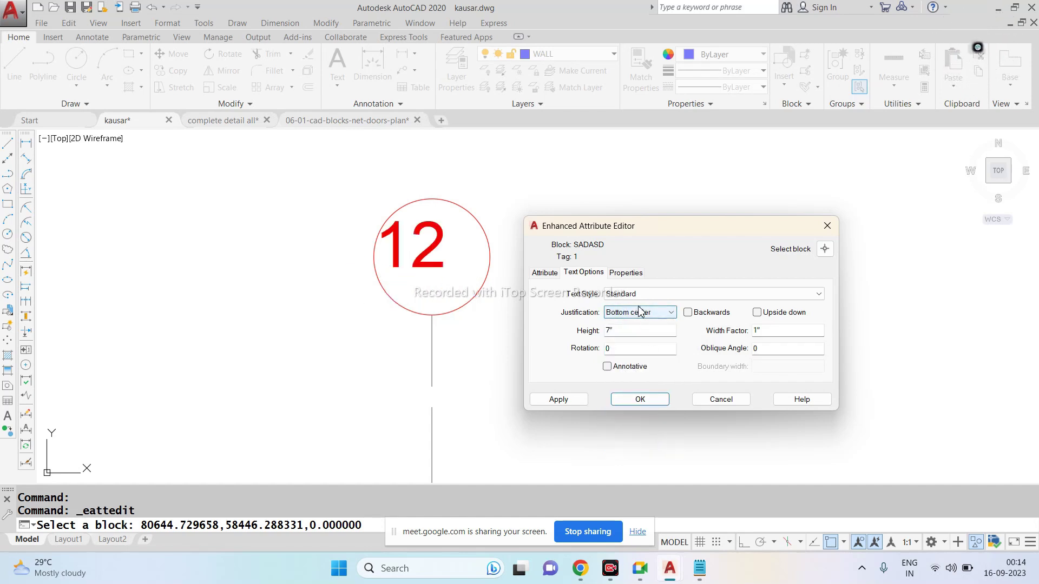
{"action": "left_click", "coordinate": [641, 312]}
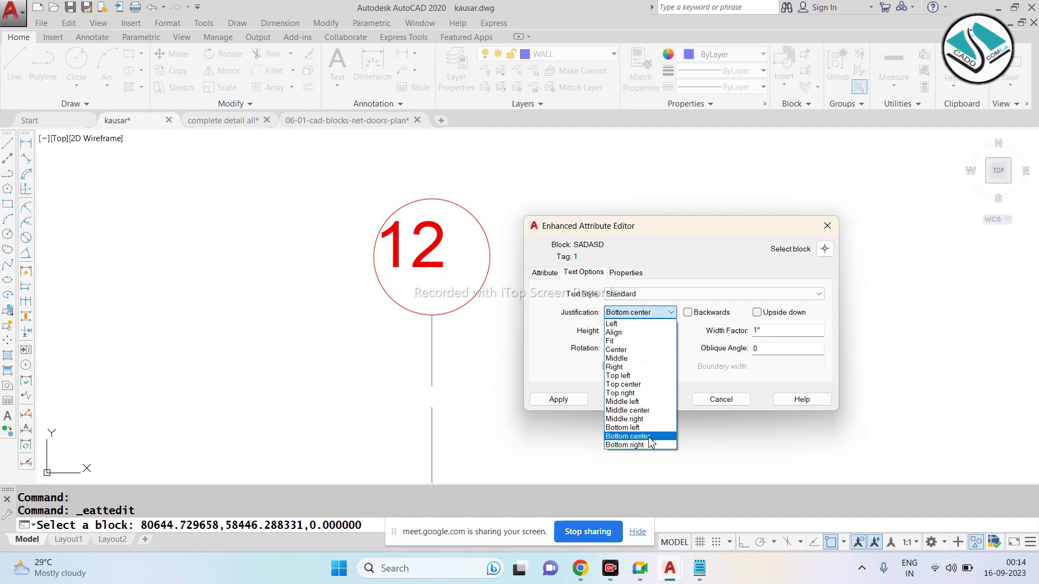
{"action": "left_click", "coordinate": [641, 431]}
{"action": "left_click", "coordinate": [649, 313]}
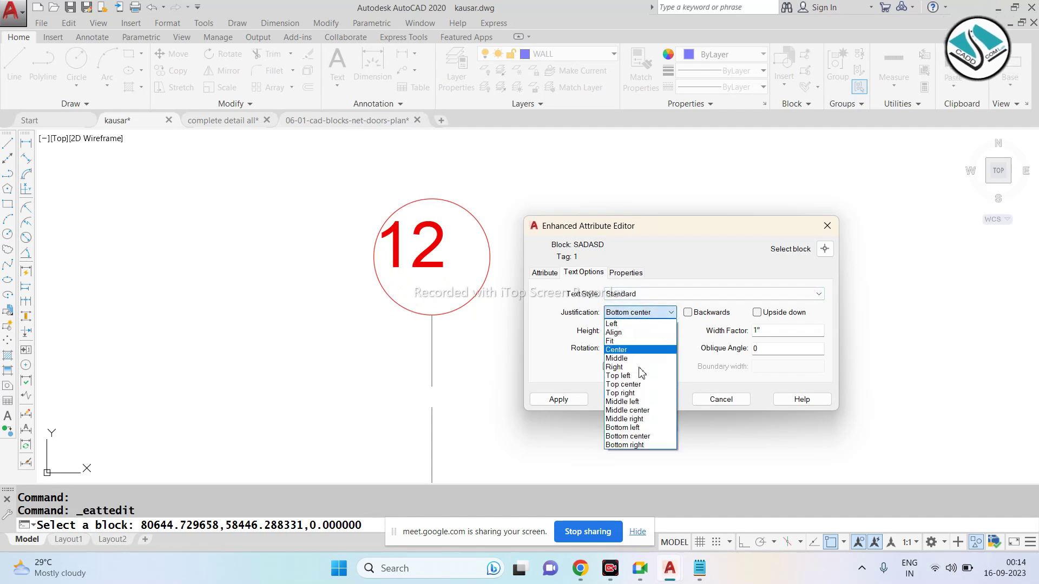
{"action": "left_click", "coordinate": [643, 453]}
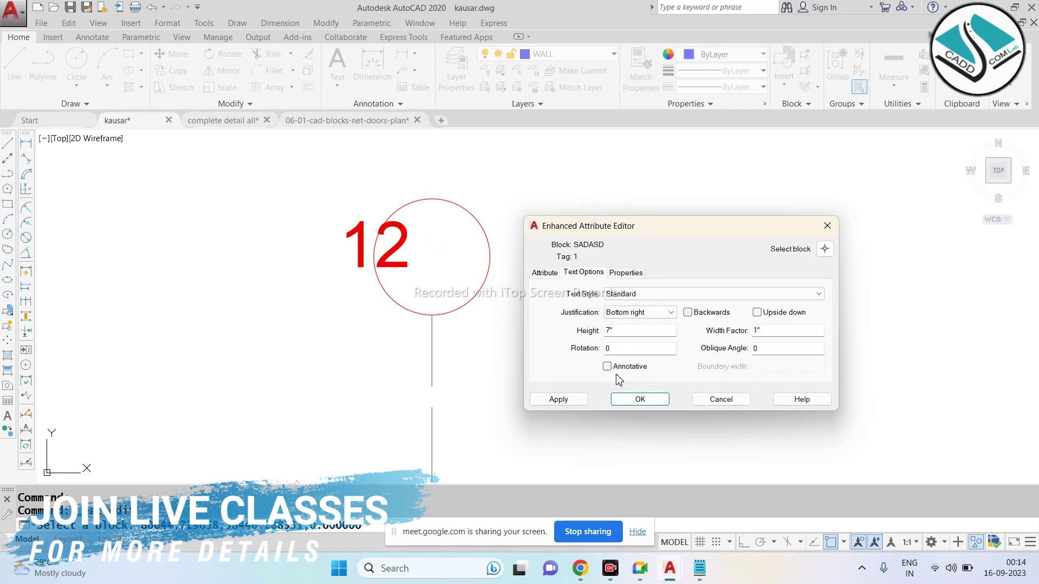
{"action": "left_click", "coordinate": [631, 399]}
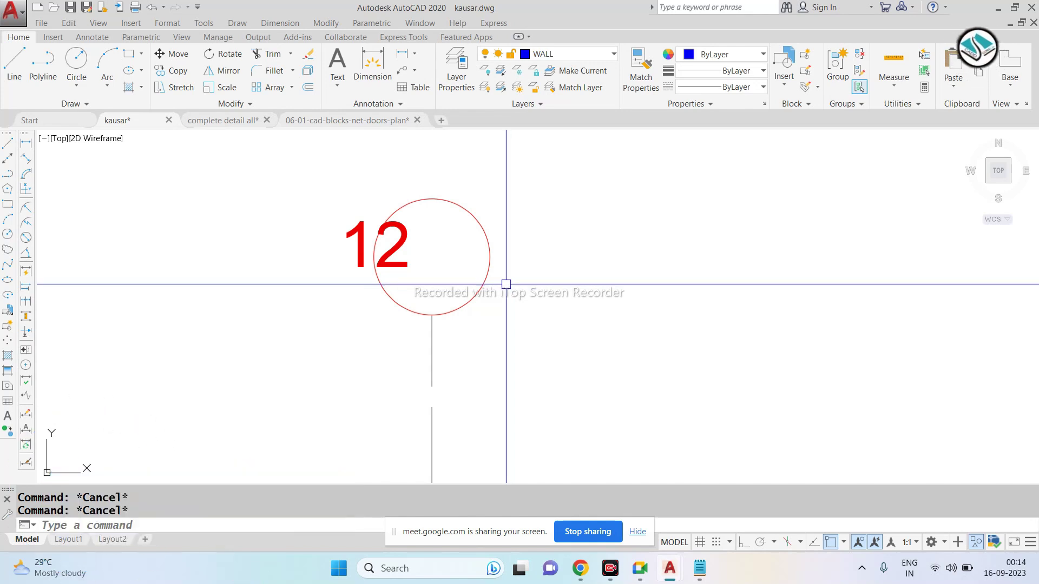
Step: Explode the grid bubble block with X
{"action": "type", "text": "x"}
{"action": "key", "text": "Return"}
{"action": "left_click", "coordinate": [531, 192]}
{"action": "left_click", "coordinate": [399, 249]}
{"action": "key", "text": "Escape"}
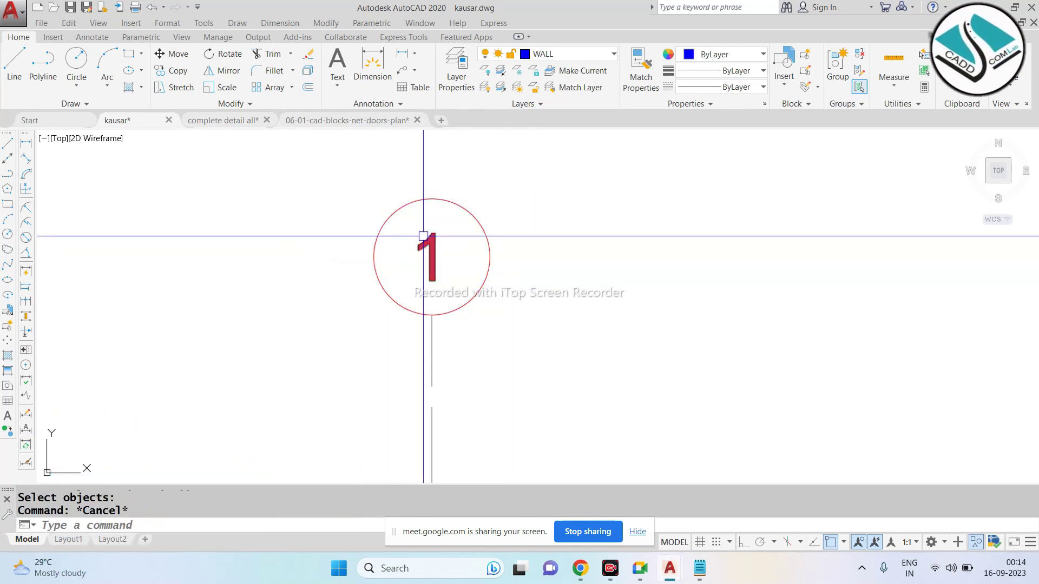
Step: Change the exploded attribute definition's tag to 123
{"action": "left_click", "coordinate": [432, 237]}
{"action": "key", "text": "ctrl+a"}
{"action": "key", "text": "Escape"}
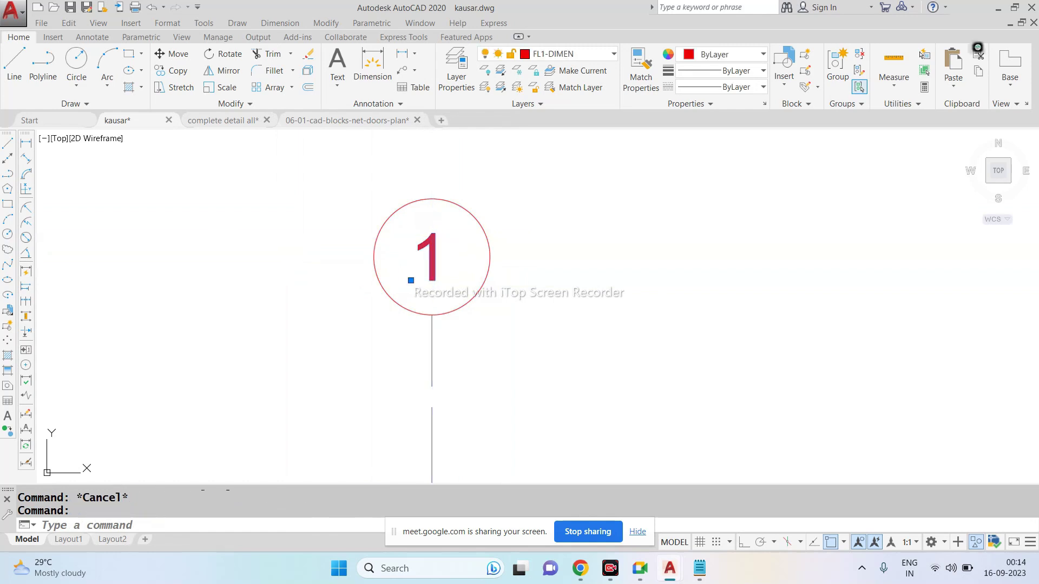
{"action": "double_click", "coordinate": [435, 241]}
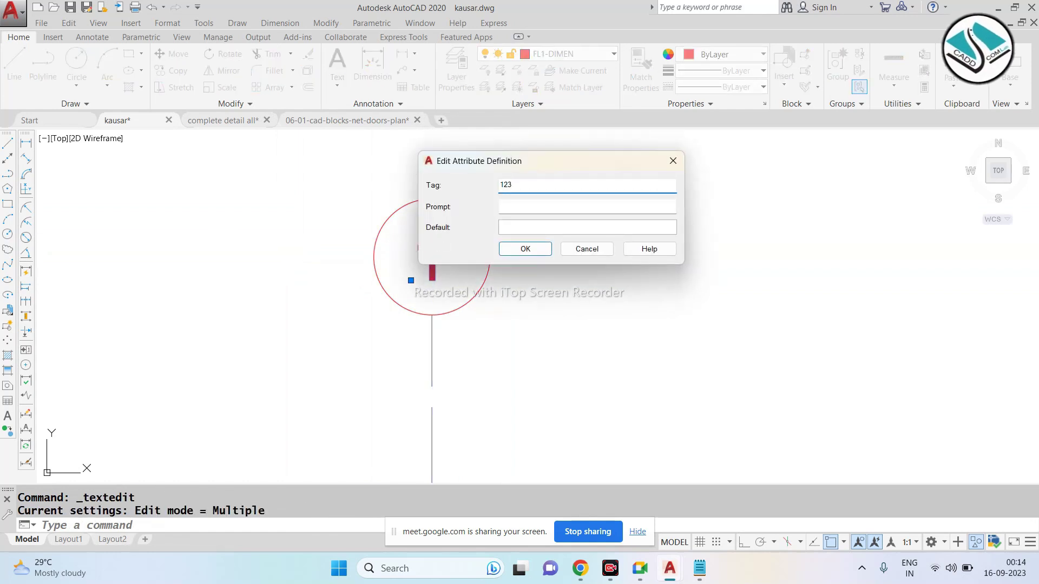
{"action": "left_click", "coordinate": [523, 249]}
Step: Move the 123 attribute text into the circle and begin a new block definition
{"action": "left_click", "coordinate": [529, 226]}
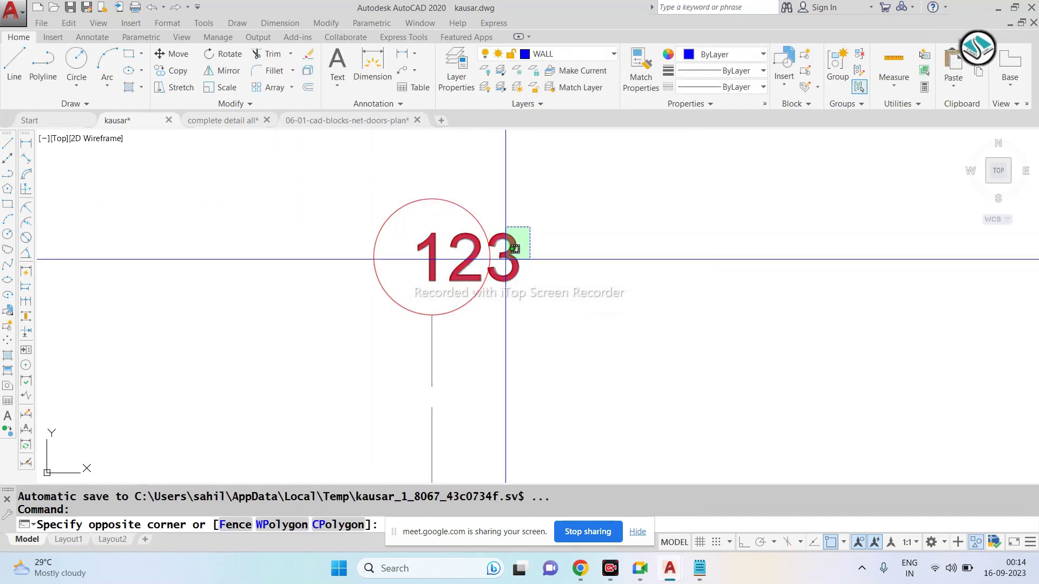
{"action": "left_click", "coordinate": [505, 262]}
{"action": "scroll", "coordinate": [505, 262], "scroll_direction": "up", "scroll_amount": 3}
{"action": "type", "text": "m"}
{"action": "key", "text": "Return"}
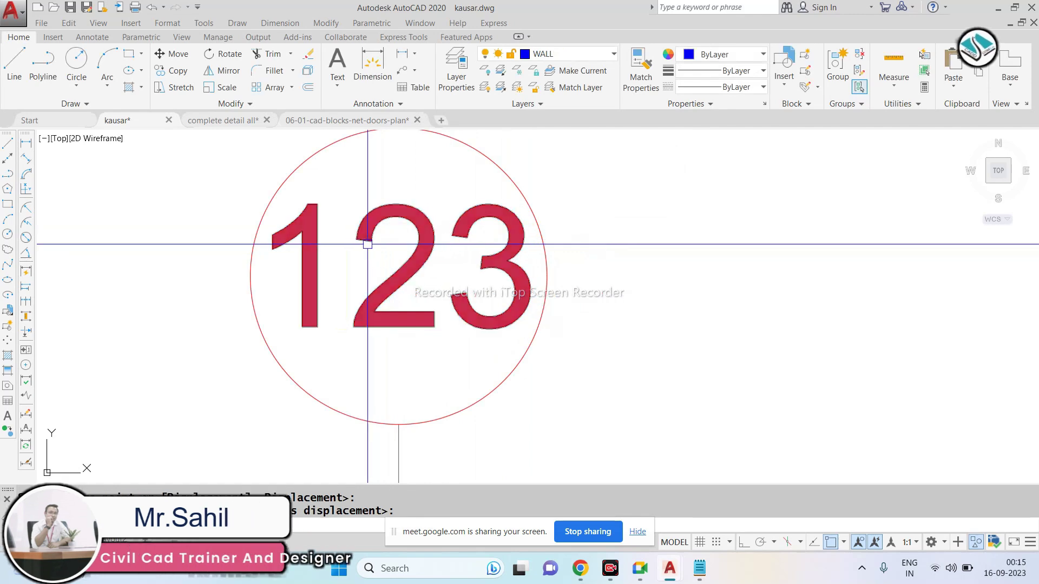
{"action": "type", "text": "b"}
{"action": "key", "text": "Return"}
Step: Create block 'sdasd' from the circle and 123 attribute, entering 123 as its value
{"action": "type", "text": "video"}
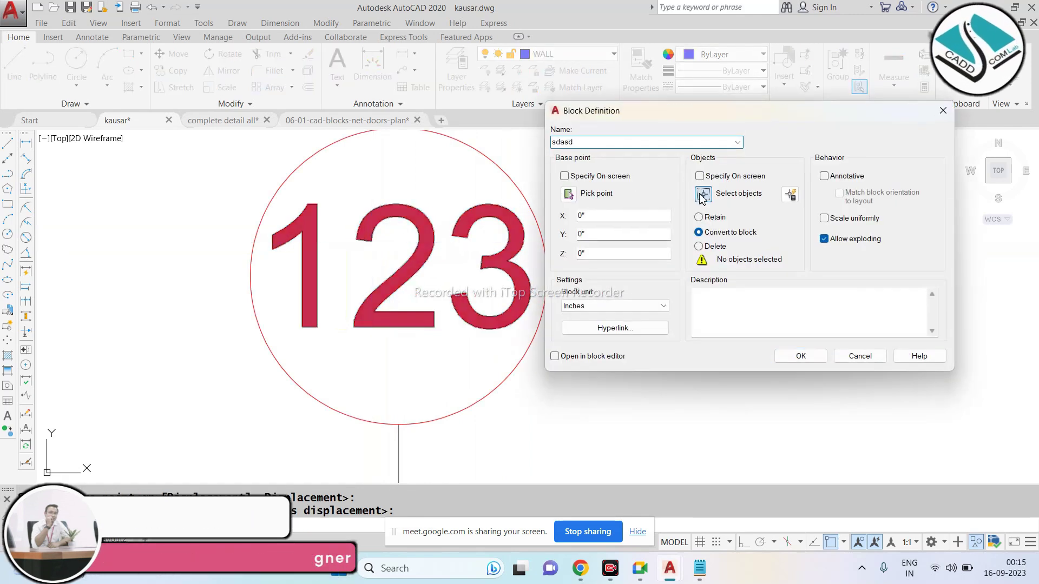
{"action": "left_click", "coordinate": [701, 195]}
{"action": "scroll", "coordinate": [554, 236], "scroll_direction": "down", "scroll_amount": 2}
{"action": "left_click", "coordinate": [588, 200]}
{"action": "left_click", "coordinate": [450, 248]}
{"action": "key", "text": "Return"}
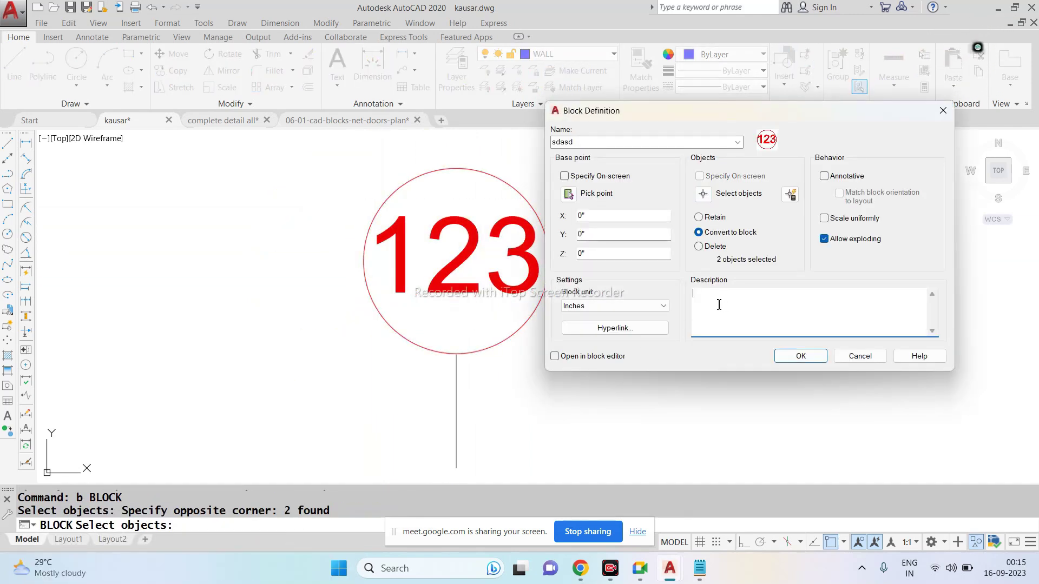
{"action": "left_click", "coordinate": [788, 355]}
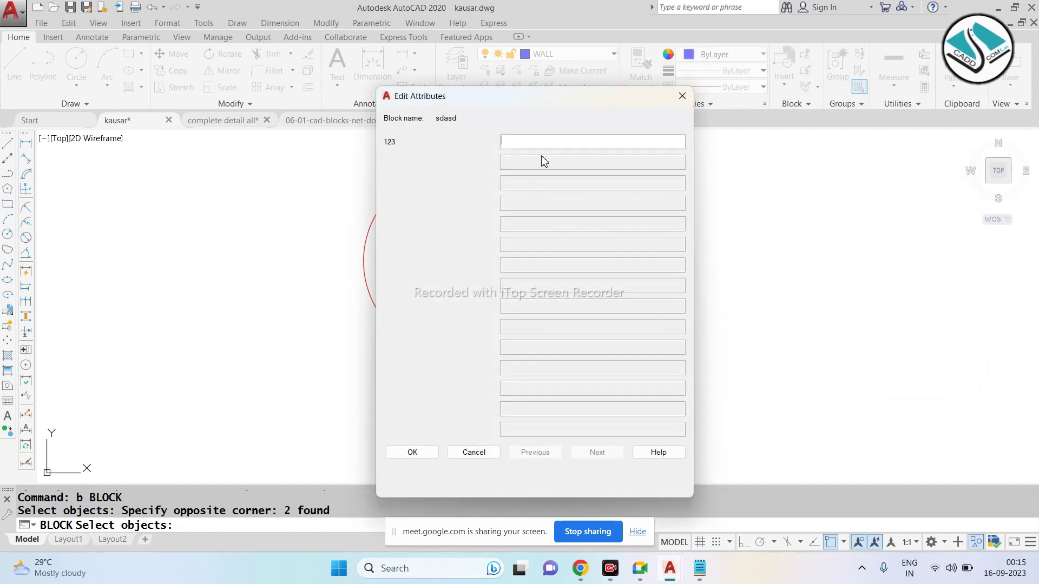
{"action": "type", "text": "123"}
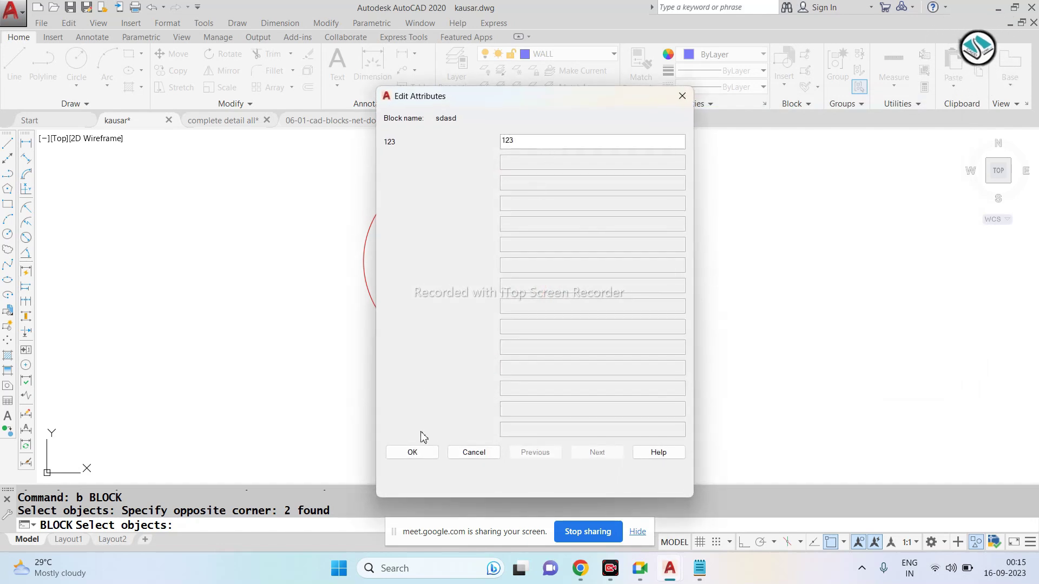
{"action": "left_click", "coordinate": [423, 452]}
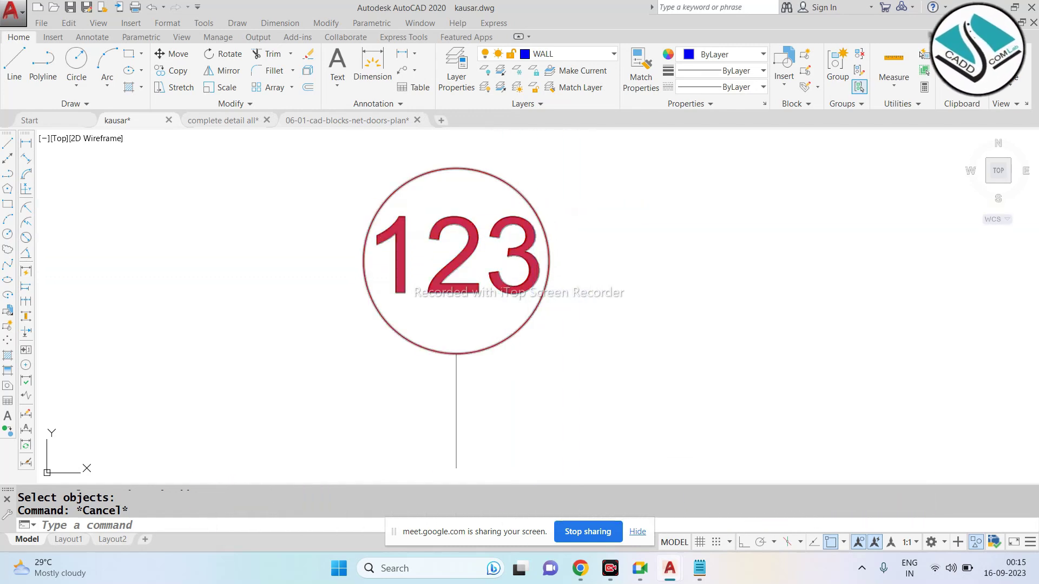
Step: Undo BLOCK, MOVE, EXPLODE and EATTEDIT with Ctrl+Z until the bubble shows 1 again
{"action": "key", "text": "Escape"}
{"action": "scroll", "coordinate": [529, 200], "scroll_direction": "down", "scroll_amount": 1}
{"action": "scroll", "coordinate": [528, 203], "scroll_direction": "down", "scroll_amount": 5}
{"action": "scroll", "coordinate": [529, 213], "scroll_direction": "down", "scroll_amount": 1}
{"action": "scroll", "coordinate": [497, 196], "scroll_direction": "up", "scroll_amount": 3}
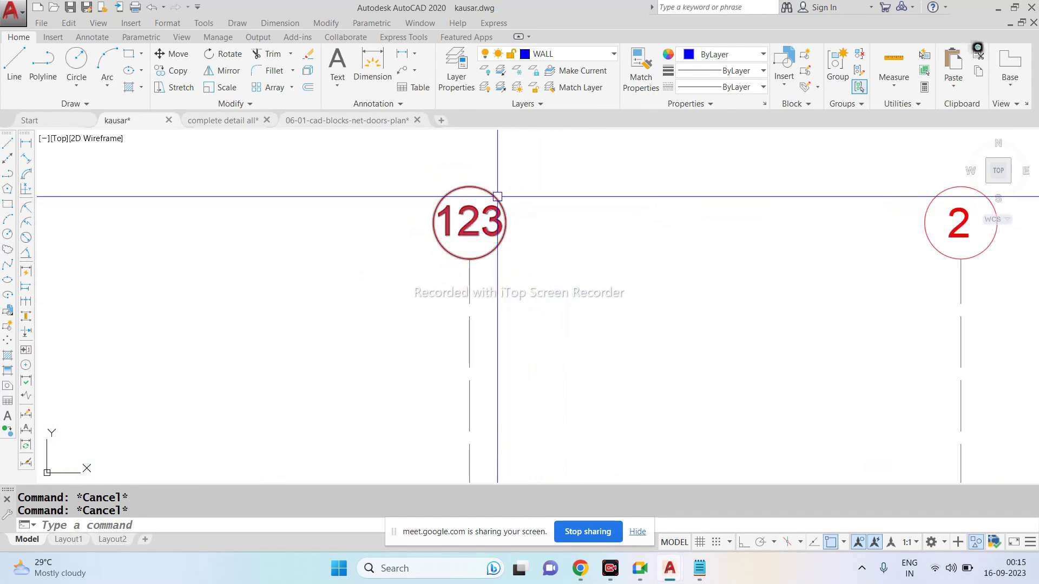
{"action": "key", "text": "ctrl+z"}
{"action": "key", "text": "ctrl+z"}
{"action": "scroll", "coordinate": [419, 200], "scroll_direction": "up", "scroll_amount": 3}
{"action": "scroll", "coordinate": [420, 206], "scroll_direction": "up", "scroll_amount": 3}
{"action": "scroll", "coordinate": [434, 204], "scroll_direction": "up", "scroll_amount": 2}
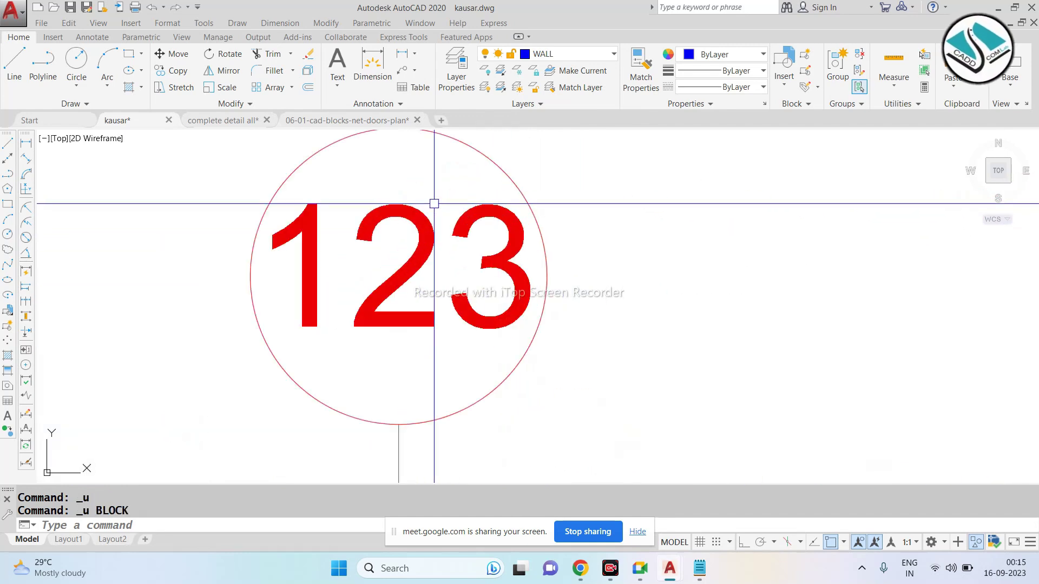
{"action": "key", "text": "ctrl+z"}
{"action": "scroll", "coordinate": [434, 204], "scroll_direction": "down", "scroll_amount": 2}
{"action": "key", "text": "ctrl+z"}
{"action": "key", "text": "ctrl+z"}
{"action": "scroll", "coordinate": [434, 204], "scroll_direction": "up", "scroll_amount": 2}
{"action": "key", "text": "ctrl+z"}
{"action": "key", "text": "ctrl+z"}
{"action": "scroll", "coordinate": [434, 204], "scroll_direction": "down", "scroll_amount": 3}
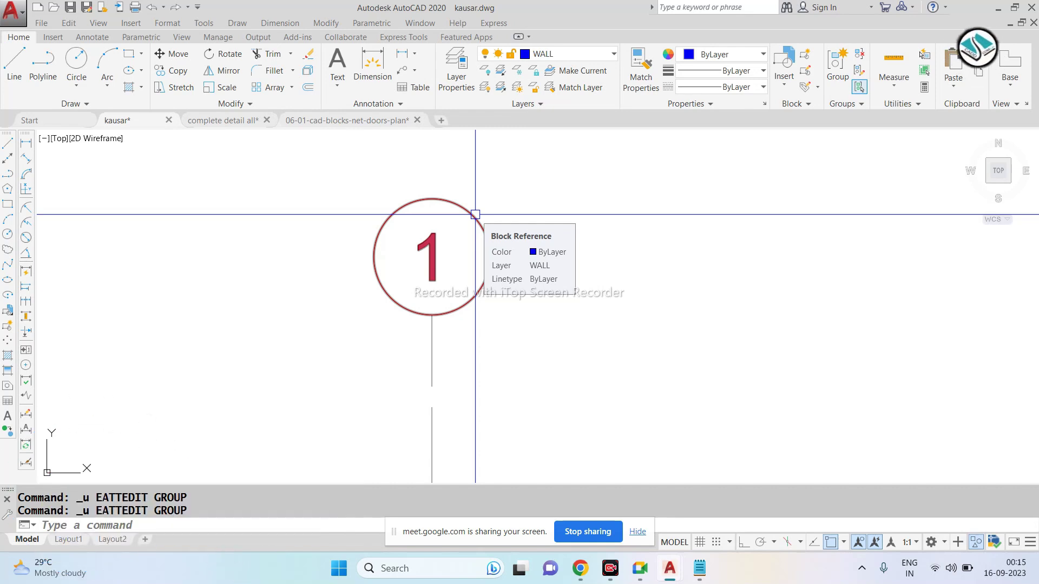
Step: Clear stray selections, then zoom and pan the kausar plan to the stair and HALL between grid lines B and C
{"action": "key", "text": "Escape"}
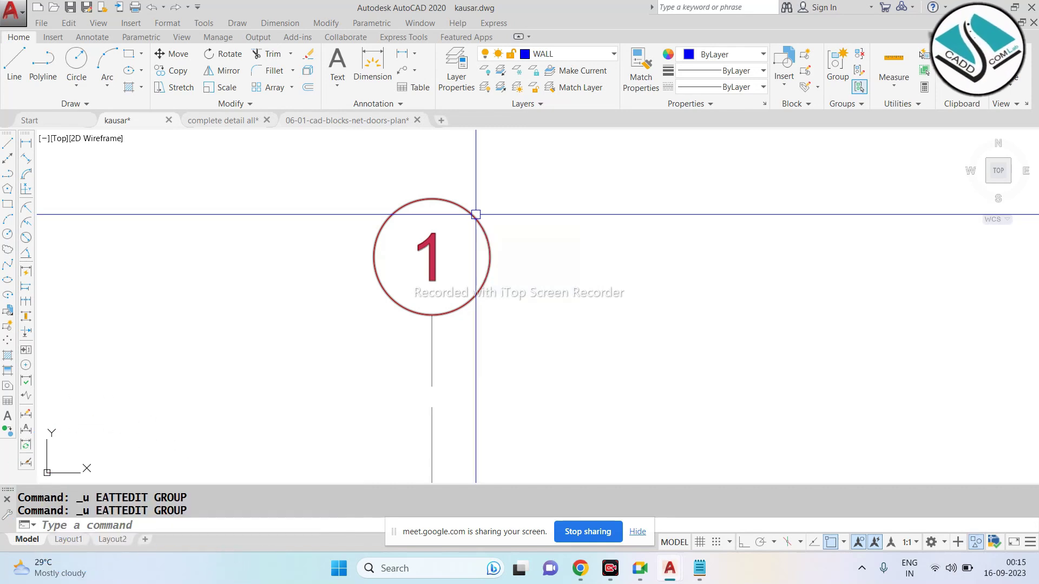
{"action": "scroll", "coordinate": [463, 215], "scroll_direction": "down", "scroll_amount": 2}
{"action": "scroll", "coordinate": [431, 211], "scroll_direction": "down", "scroll_amount": 2}
{"action": "left_click", "coordinate": [390, 204]}
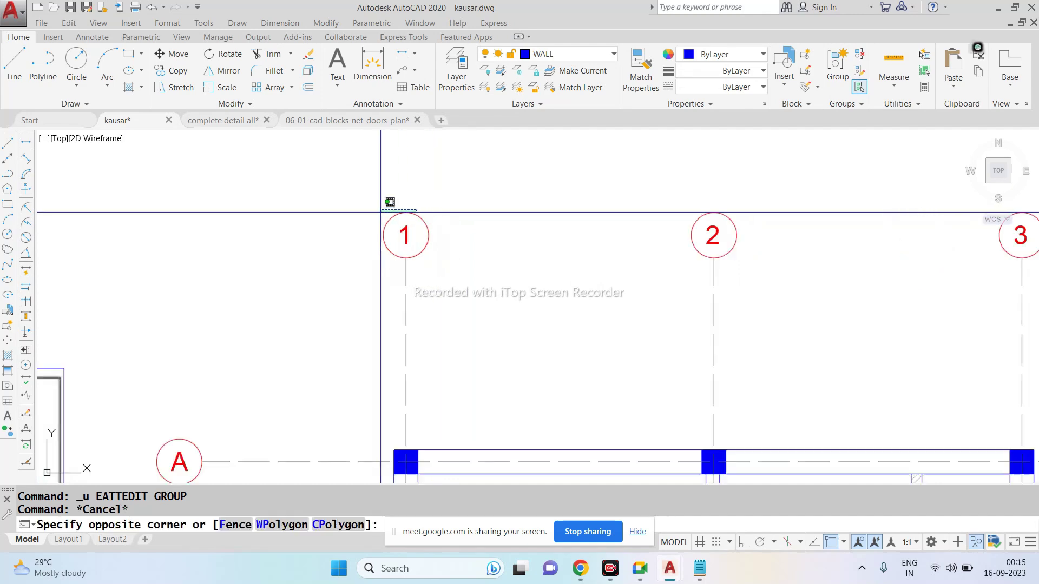
{"action": "key", "text": "Escape"}
{"action": "scroll", "coordinate": [389, 204], "scroll_direction": "down", "scroll_amount": 3}
{"action": "scroll", "coordinate": [454, 268], "scroll_direction": "up", "scroll_amount": 3}
{"action": "key", "text": "Escape"}
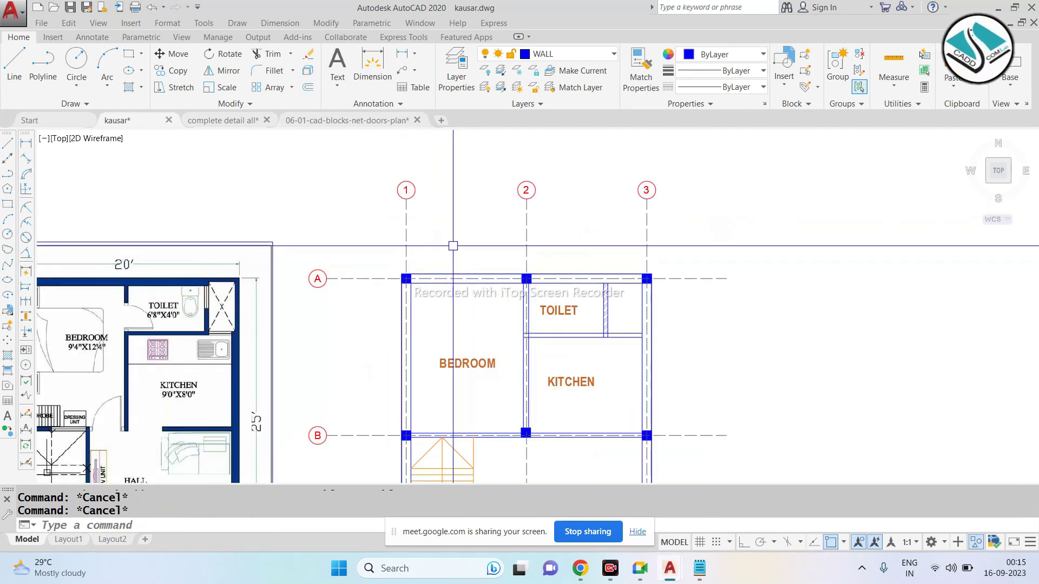
{"action": "scroll", "coordinate": [454, 245], "scroll_direction": "down", "scroll_amount": 2}
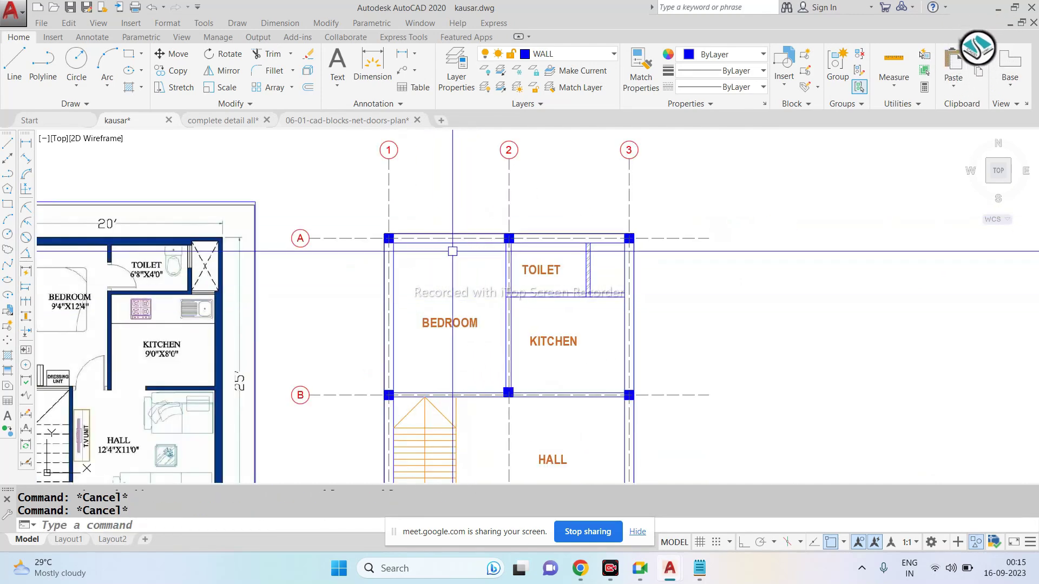
{"action": "scroll", "coordinate": [443, 195], "scroll_direction": "down", "scroll_amount": 3}
{"action": "scroll", "coordinate": [427, 193], "scroll_direction": "up", "scroll_amount": 3}
{"action": "scroll", "coordinate": [427, 193], "scroll_direction": "up", "scroll_amount": 2}
{"action": "scroll", "coordinate": [427, 193], "scroll_direction": "down", "scroll_amount": 2}
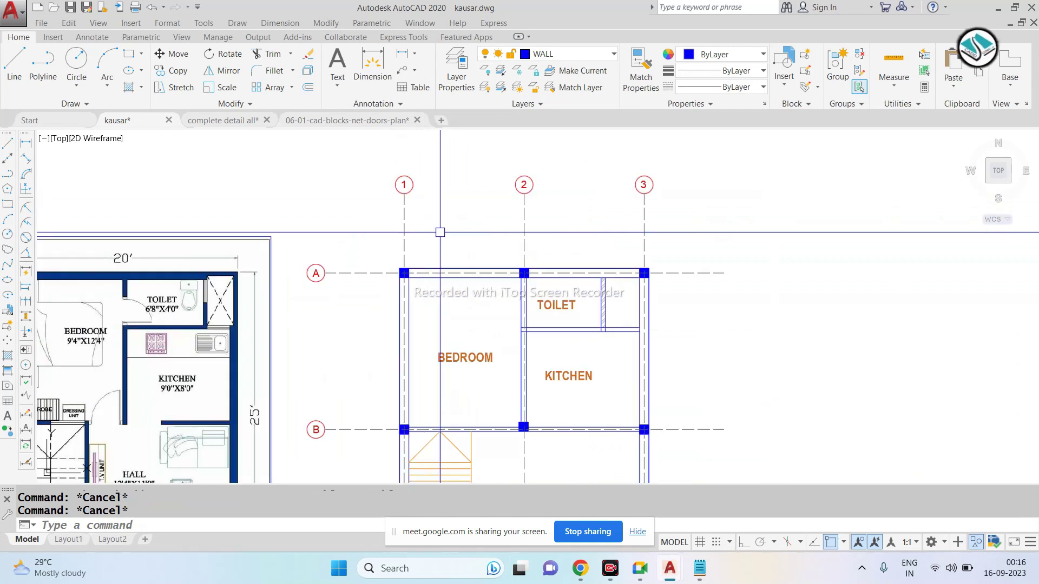
{"action": "scroll", "coordinate": [432, 283], "scroll_direction": "up", "scroll_amount": 2}
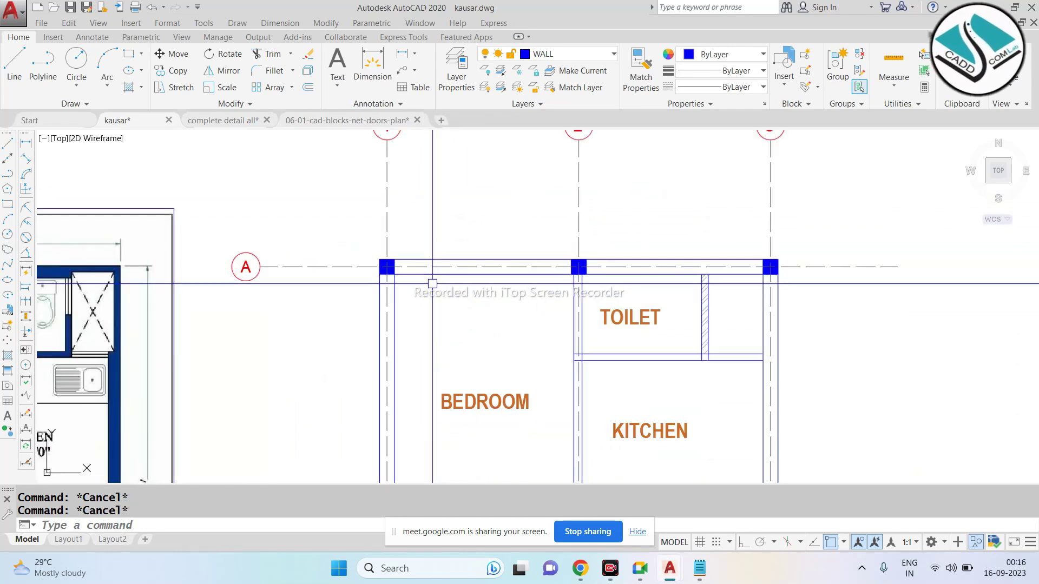
{"action": "scroll", "coordinate": [432, 283], "scroll_direction": "up", "scroll_amount": 2}
{"action": "scroll", "coordinate": [401, 280], "scroll_direction": "down", "scroll_amount": 4}
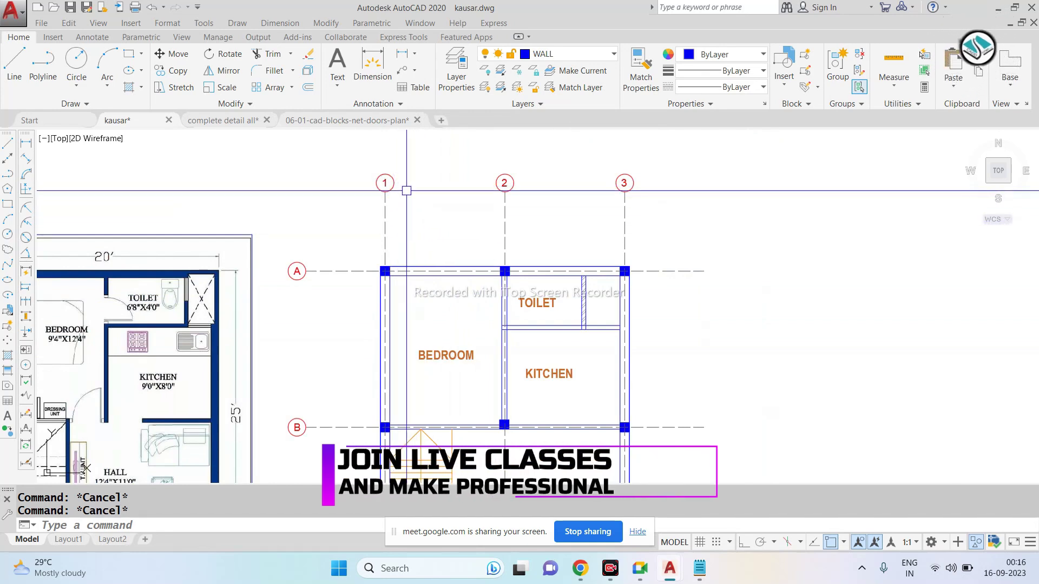
{"action": "scroll", "coordinate": [406, 186], "scroll_direction": "down", "scroll_amount": 4}
{"action": "scroll", "coordinate": [461, 306], "scroll_direction": "up", "scroll_amount": 4}
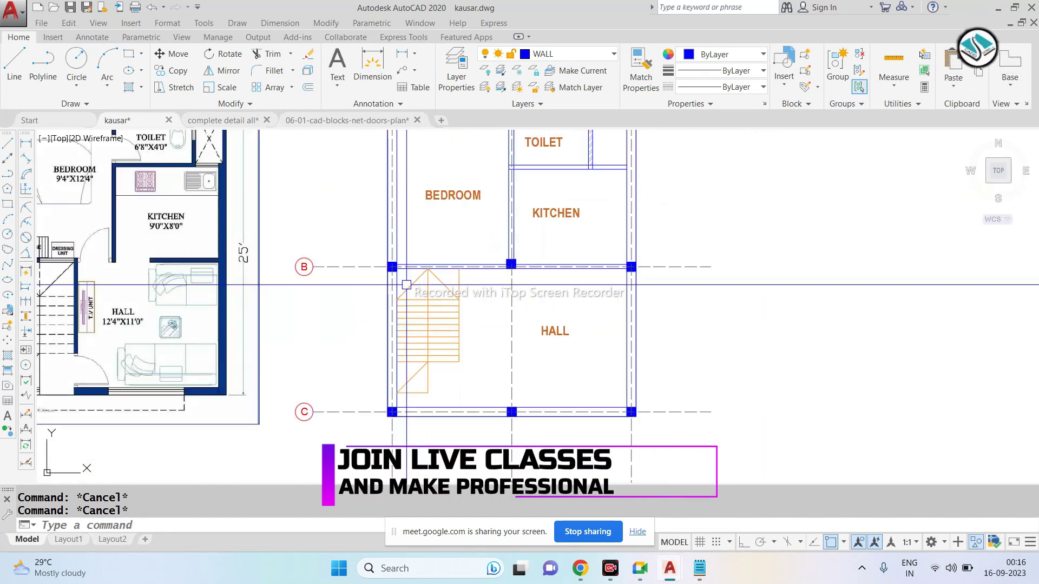
{"action": "scroll", "coordinate": [461, 305], "scroll_direction": "up", "scroll_amount": 2}
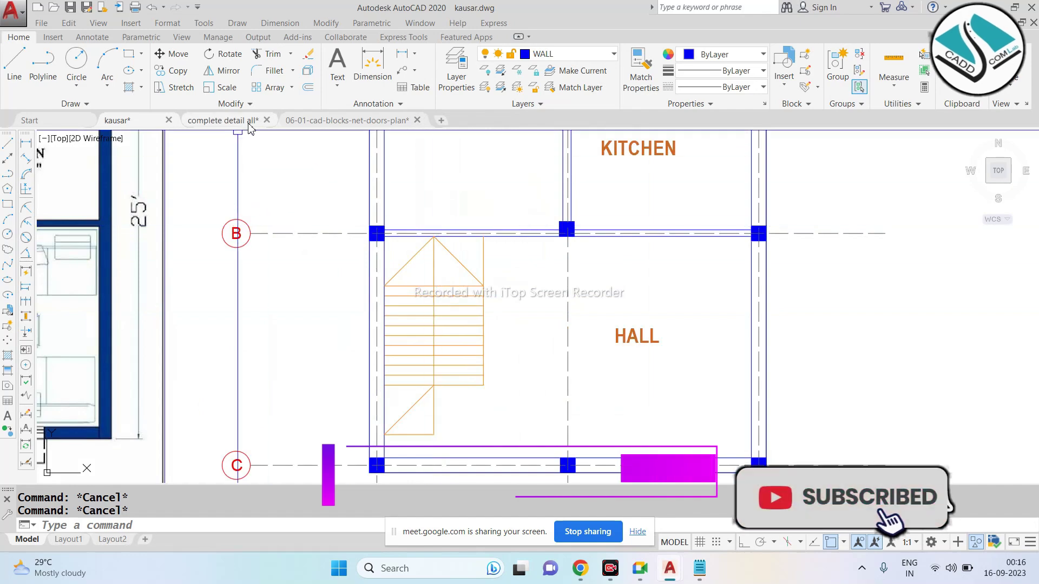
Step: Move from the door-blocks drawing to complete detail all.dwg and zoom to its staircase
{"action": "left_click", "coordinate": [346, 120]}
{"action": "scroll", "coordinate": [409, 244], "scroll_direction": "down", "scroll_amount": 3}
{"action": "key", "text": "Escape"}
{"action": "key", "text": "Escape"}
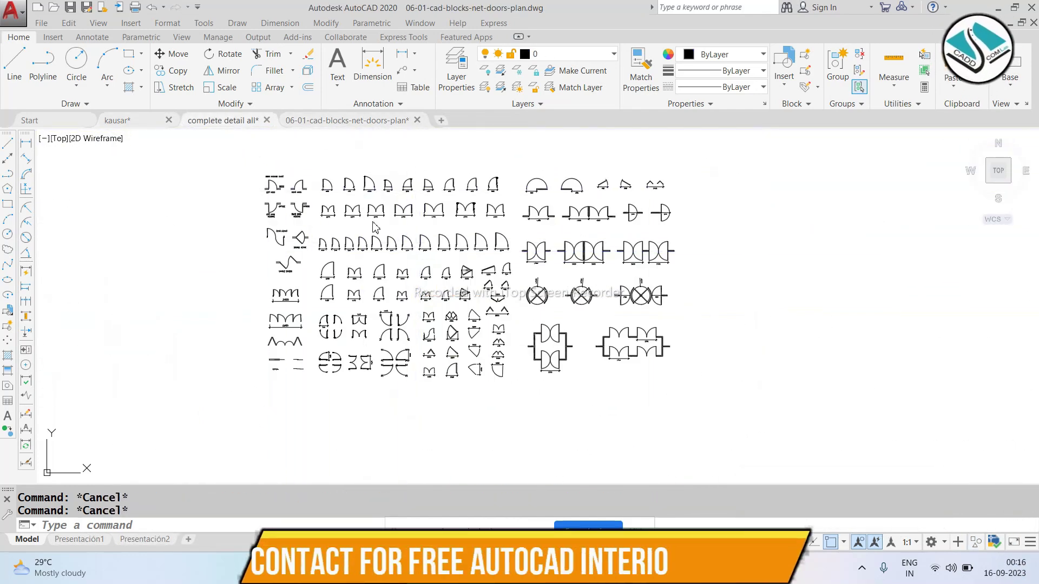
{"action": "left_click", "coordinate": [221, 120]}
{"action": "scroll", "coordinate": [385, 240], "scroll_direction": "down", "scroll_amount": 4}
{"action": "scroll", "coordinate": [411, 273], "scroll_direction": "up", "scroll_amount": 3}
{"action": "scroll", "coordinate": [411, 273], "scroll_direction": "up", "scroll_amount": 2}
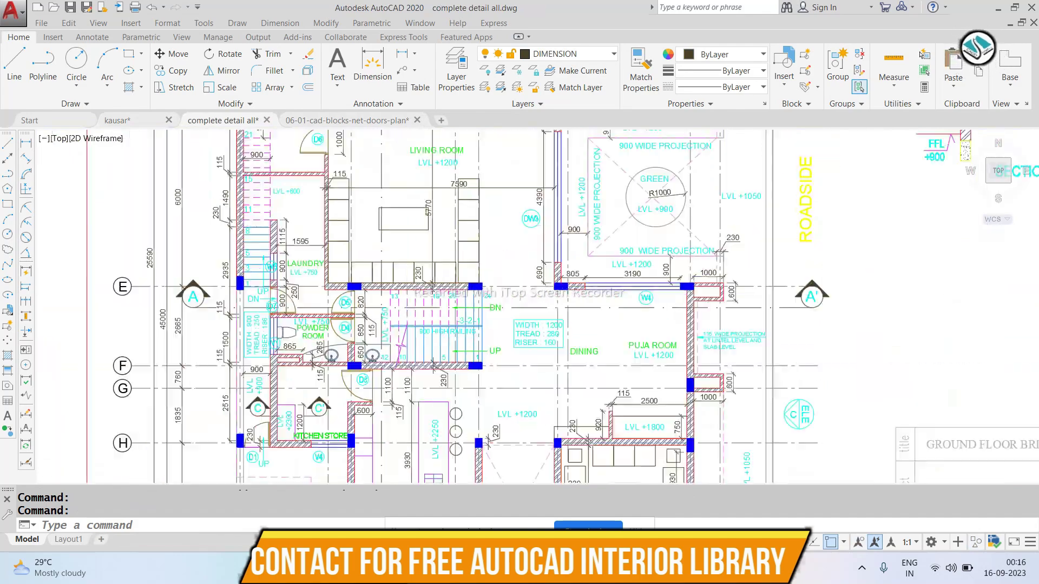
{"action": "scroll", "coordinate": [411, 272], "scroll_direction": "up", "scroll_amount": 2}
{"action": "scroll", "coordinate": [412, 273], "scroll_direction": "up", "scroll_amount": 2}
Step: Select the staircase's DN and UP direction arrows with grips
{"action": "key", "text": "Escape"}
{"action": "scroll", "coordinate": [439, 234], "scroll_direction": "up", "scroll_amount": 2}
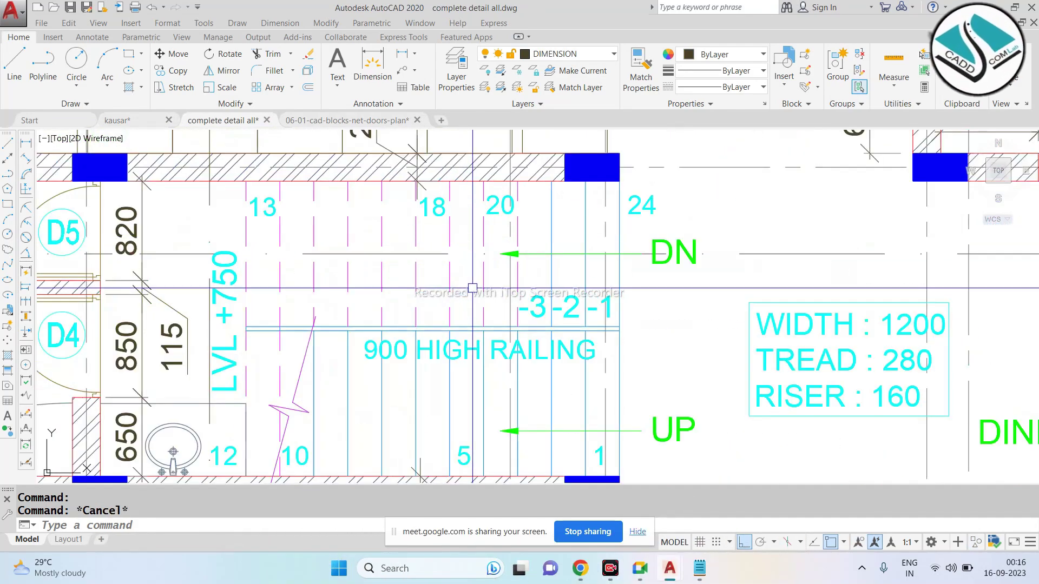
{"action": "scroll", "coordinate": [472, 288], "scroll_direction": "down", "scroll_amount": 2}
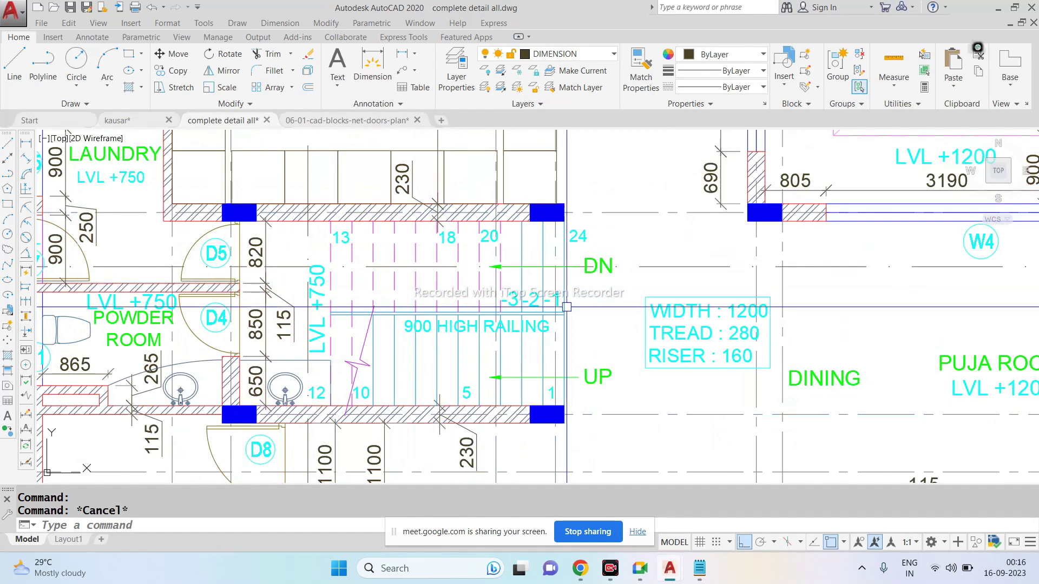
{"action": "scroll", "coordinate": [633, 233], "scroll_direction": "up", "scroll_amount": 2}
{"action": "key", "text": "Escape"}
{"action": "left_click", "coordinate": [634, 229]}
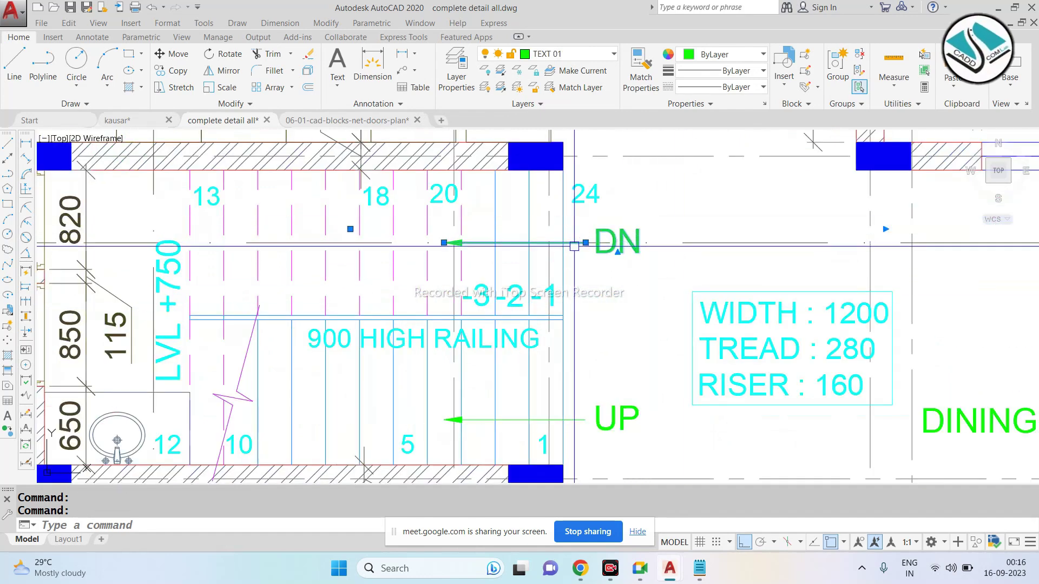
{"action": "left_click", "coordinate": [578, 419]}
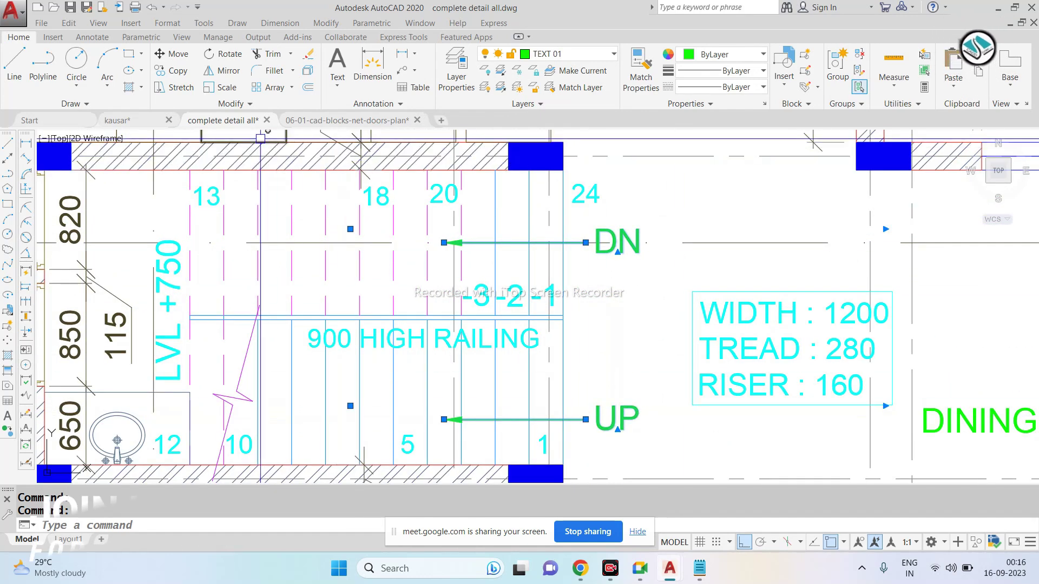
Step: Cancel a mistaken paste in kausar.dwg and erase the stray pasted link text
{"action": "left_click", "coordinate": [150, 122]}
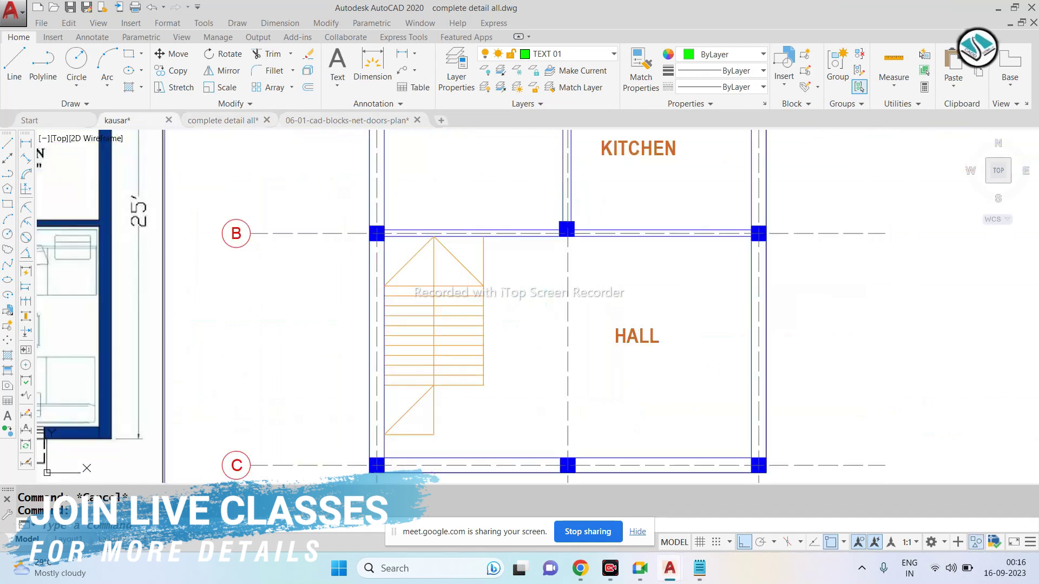
{"action": "key", "text": "ctrl+v"}
{"action": "scroll", "coordinate": [364, 312], "scroll_direction": "down", "scroll_amount": 4}
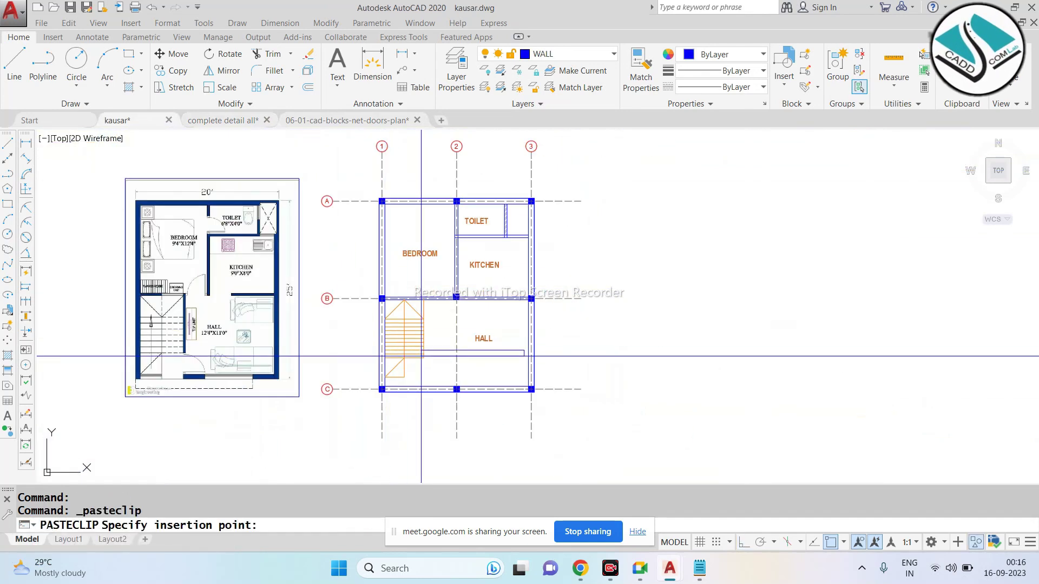
{"action": "scroll", "coordinate": [641, 401], "scroll_direction": "up", "scroll_amount": 3}
{"action": "key", "text": "Escape"}
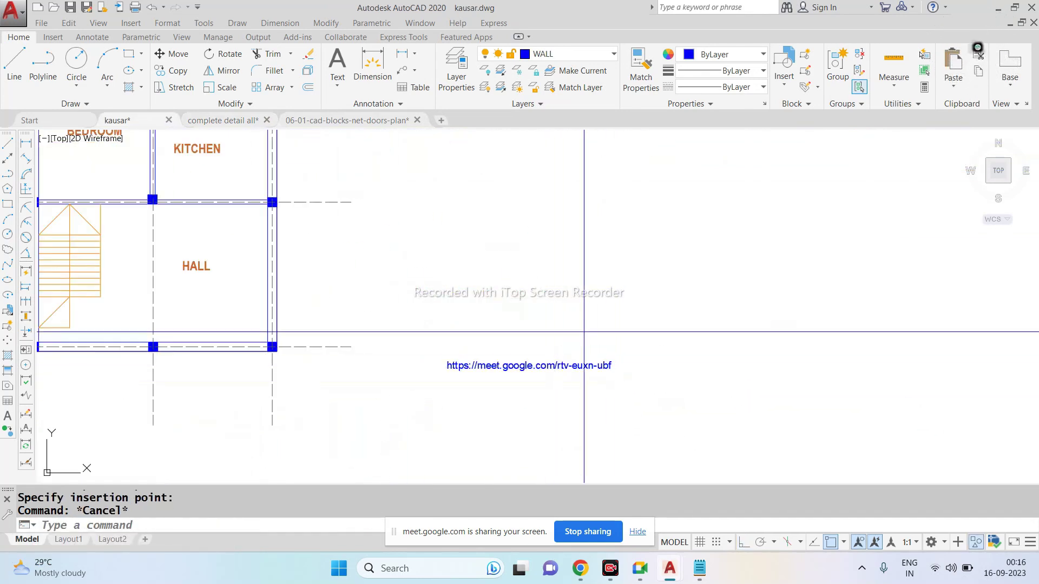
{"action": "left_click", "coordinate": [606, 378]}
{"action": "left_click", "coordinate": [433, 352]}
{"action": "type", "text": "e"}
{"action": "key", "text": "Return"}
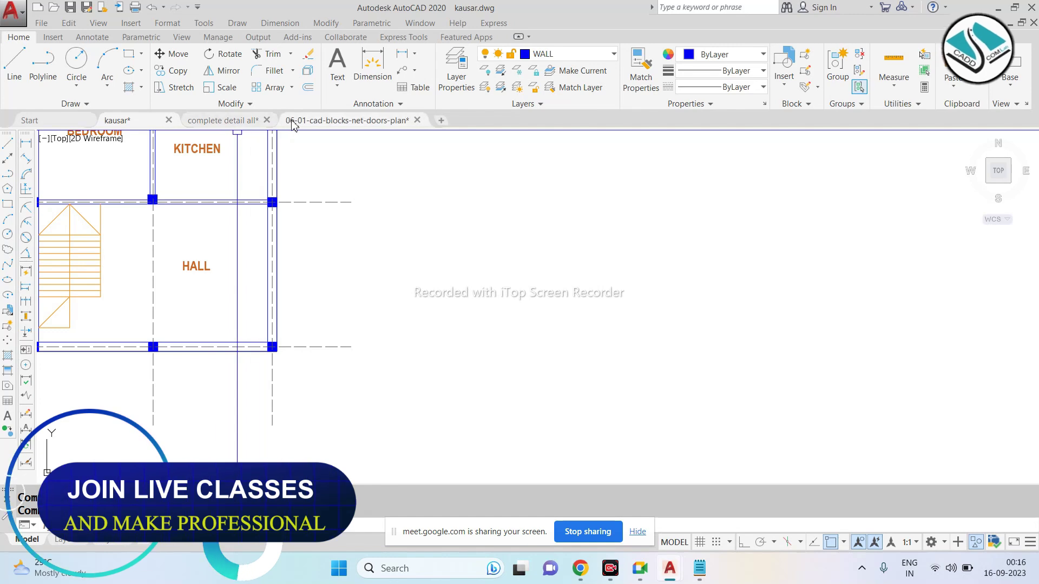
Step: In complete detail all.dwg, select the DN label and the DN arrow
{"action": "left_click", "coordinate": [249, 121]}
{"action": "scroll", "coordinate": [633, 243], "scroll_direction": "up", "scroll_amount": 2}
{"action": "scroll", "coordinate": [487, 254], "scroll_direction": "up", "scroll_amount": 2}
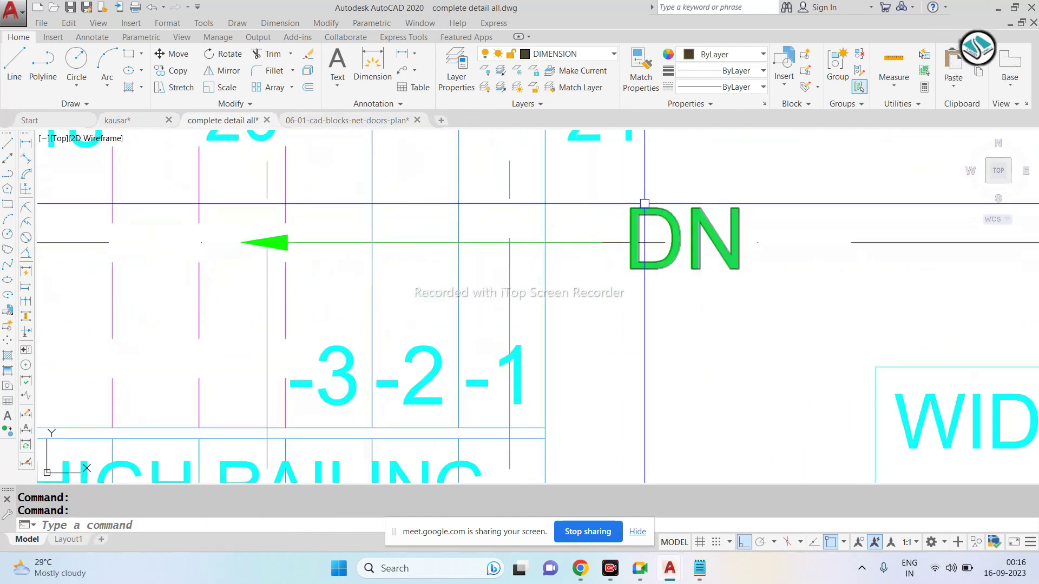
{"action": "left_click", "coordinate": [644, 203]}
{"action": "left_click", "coordinate": [407, 238]}
Step: Add the UP arrow, copy the DN/UP arrows and labels, and paste them into kausar.dwg
{"action": "scroll", "coordinate": [413, 204], "scroll_direction": "down", "scroll_amount": 3}
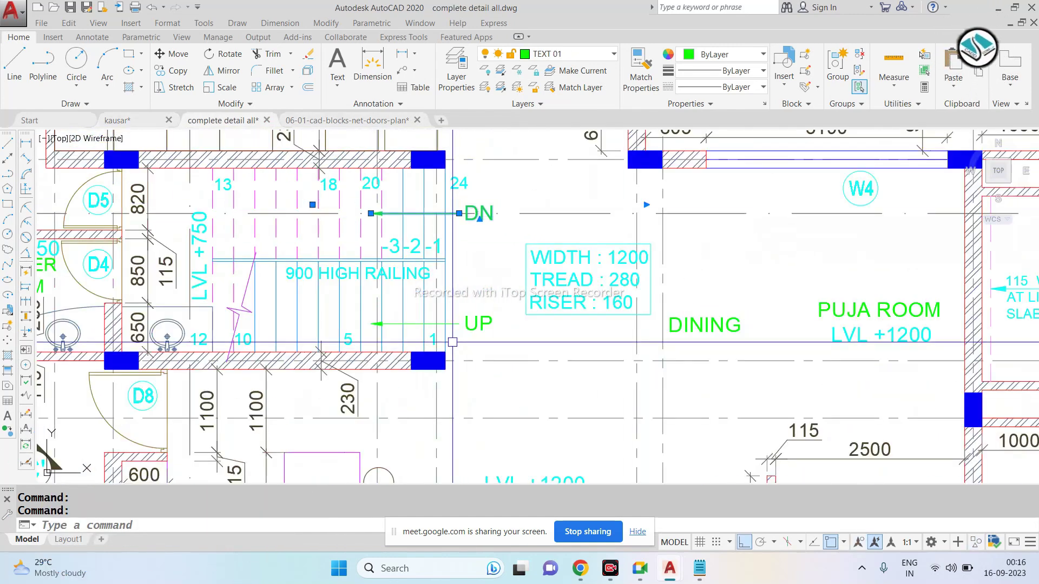
{"action": "scroll", "coordinate": [429, 325], "scroll_direction": "up", "scroll_amount": 3}
{"action": "left_click", "coordinate": [429, 326]}
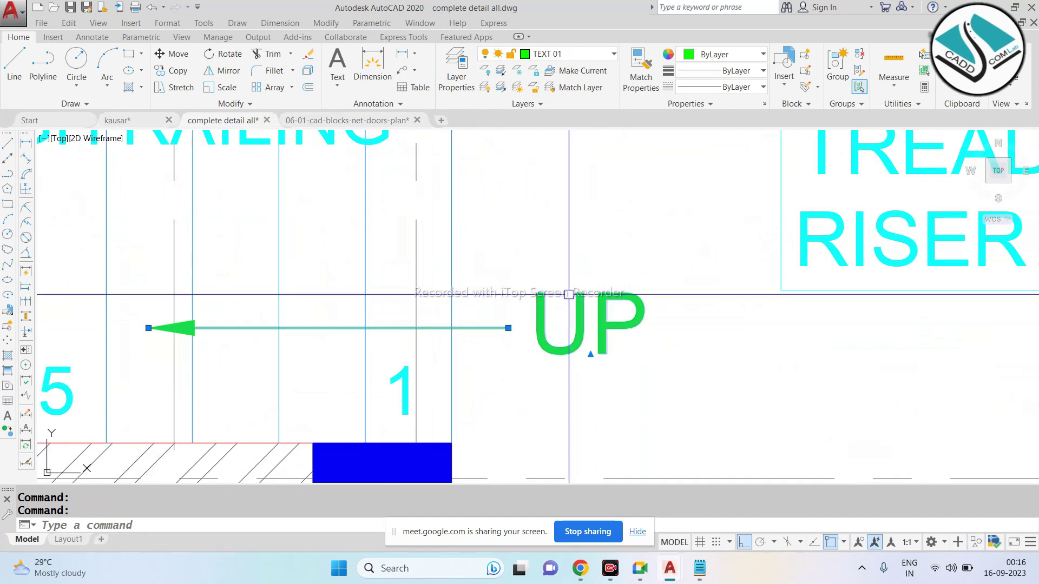
{"action": "scroll", "coordinate": [567, 303], "scroll_direction": "down", "scroll_amount": 3}
{"action": "scroll", "coordinate": [513, 219], "scroll_direction": "down", "scroll_amount": 1}
{"action": "scroll", "coordinate": [481, 239], "scroll_direction": "up", "scroll_amount": 3}
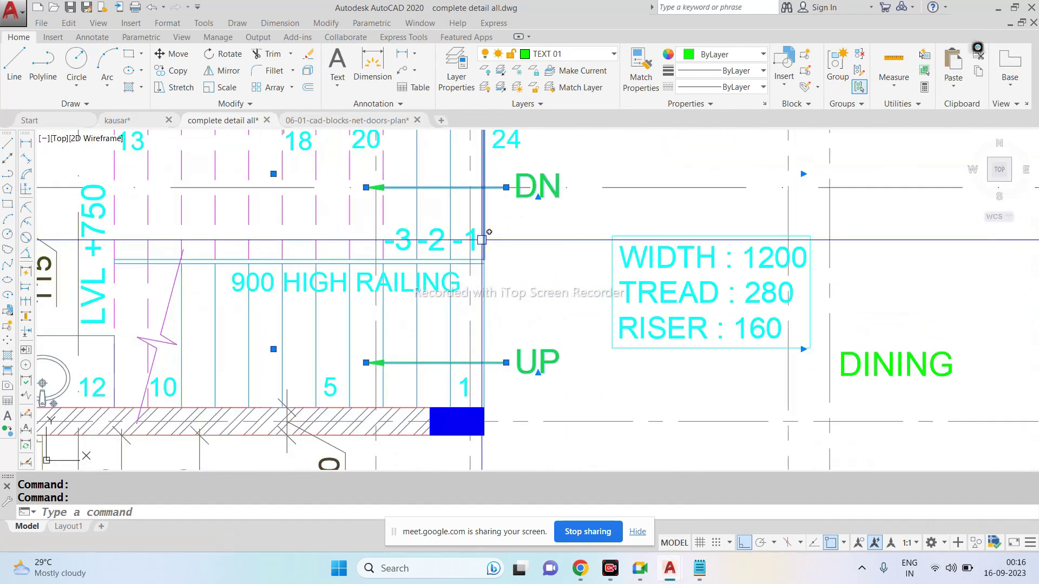
{"action": "key", "text": "ctrl+c"}
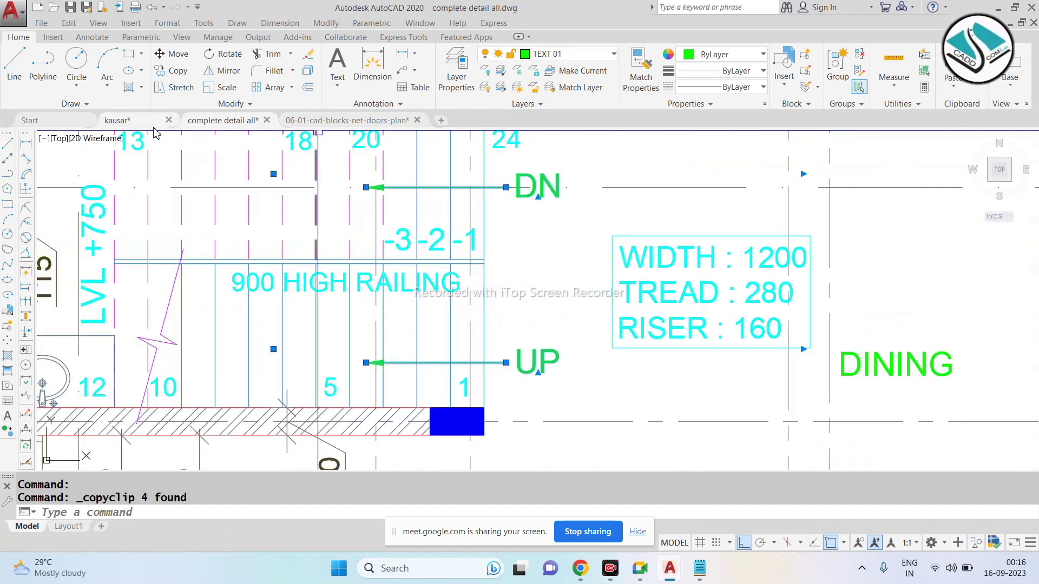
{"action": "left_click", "coordinate": [116, 121]}
{"action": "key", "text": "ctrl+v"}
Step: Place the pasted DN/UP arrows in the plan and scale them down to suit
{"action": "scroll", "coordinate": [519, 297], "scroll_direction": "down", "scroll_amount": 2}
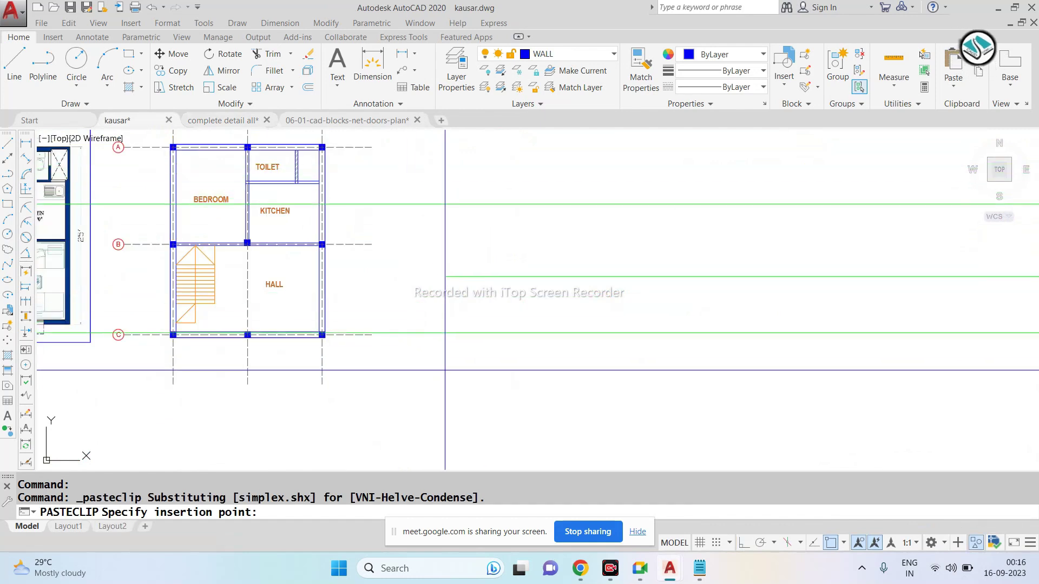
{"action": "scroll", "coordinate": [520, 298], "scroll_direction": "up", "scroll_amount": 5}
{"action": "left_click", "coordinate": [520, 389]}
{"action": "scroll", "coordinate": [649, 185], "scroll_direction": "down", "scroll_amount": 5}
{"action": "left_click", "coordinate": [660, 133]}
{"action": "left_click", "coordinate": [552, 317]}
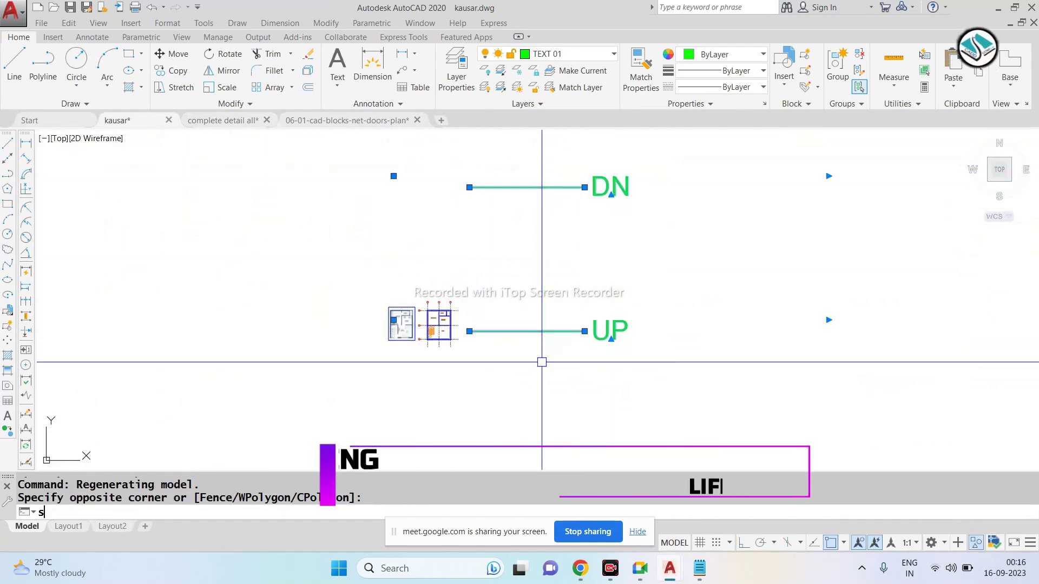
{"action": "type", "text": "sc"}
{"action": "key", "text": "Return"}
{"action": "left_click", "coordinate": [480, 331]}
{"action": "left_click", "coordinate": [457, 345]}
Step: Start moving the DN and UP arrows, then abandon the move, leaving them in place
{"action": "scroll", "coordinate": [455, 353], "scroll_direction": "up", "scroll_amount": 4}
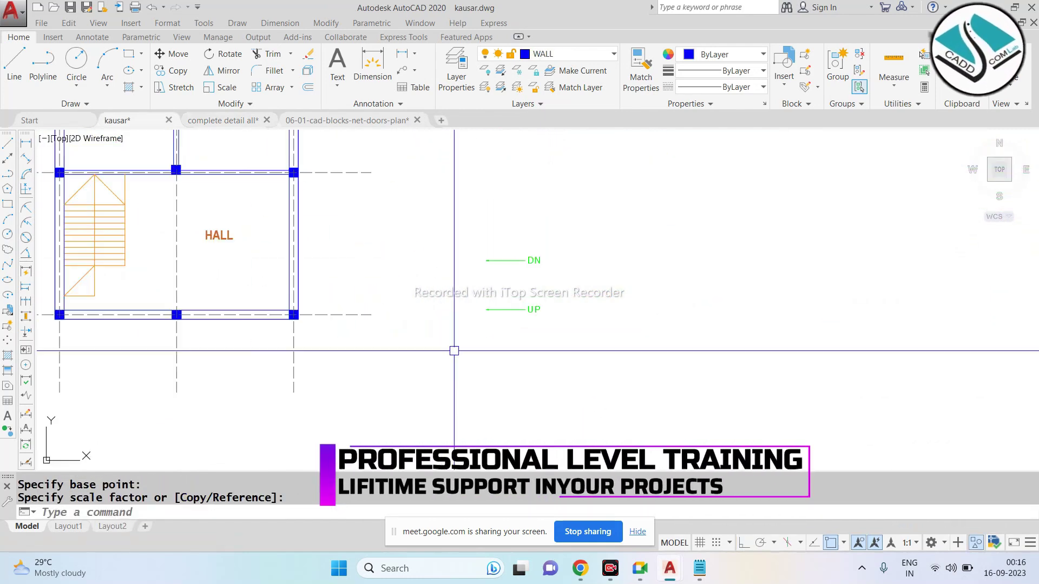
{"action": "scroll", "coordinate": [527, 262], "scroll_direction": "up", "scroll_amount": 2}
{"action": "scroll", "coordinate": [534, 332], "scroll_direction": "down", "scroll_amount": 2}
{"action": "left_click", "coordinate": [673, 239]}
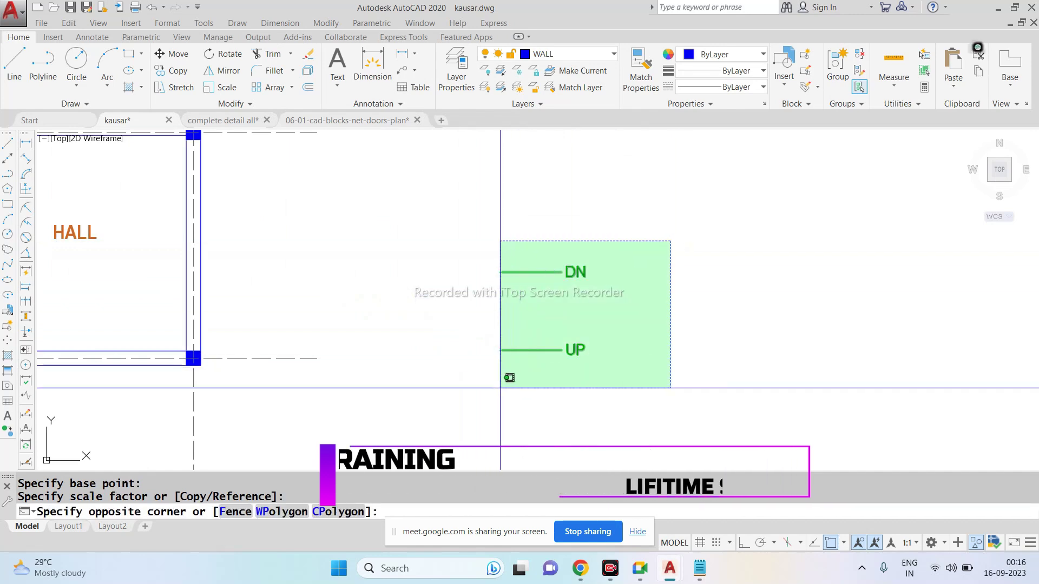
{"action": "left_click", "coordinate": [506, 379]}
{"action": "type", "text": "m"}
{"action": "key", "text": "Return"}
{"action": "left_click", "coordinate": [499, 272]}
{"action": "scroll", "coordinate": [499, 272], "scroll_direction": "down", "scroll_amount": 5}
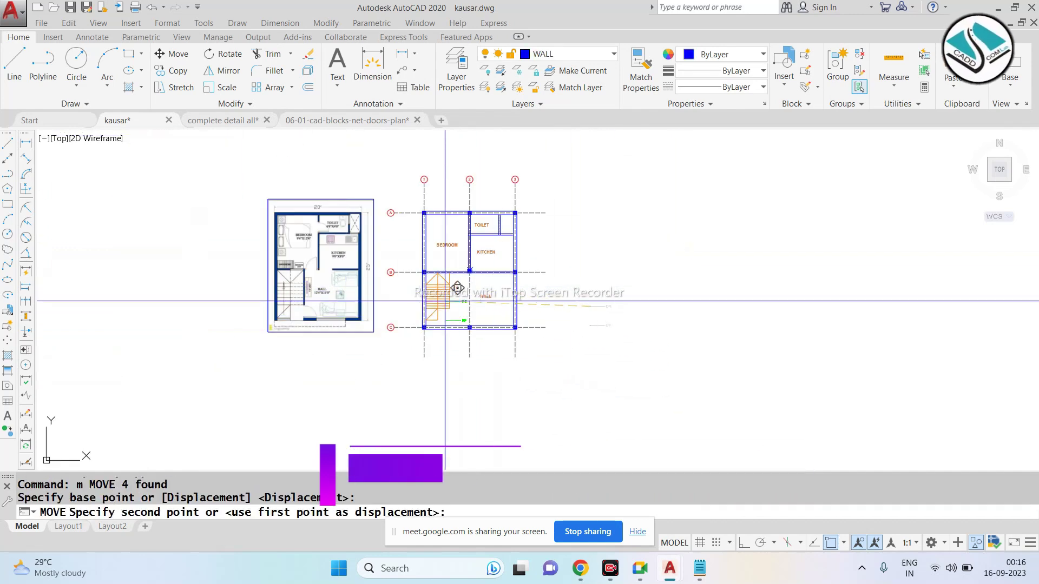
{"action": "scroll", "coordinate": [439, 297], "scroll_direction": "up", "scroll_amount": 5}
{"action": "key", "text": "Escape"}
{"action": "scroll", "coordinate": [425, 290], "scroll_direction": "up", "scroll_amount": 4}
{"action": "scroll", "coordinate": [473, 346], "scroll_direction": "down", "scroll_amount": 2}
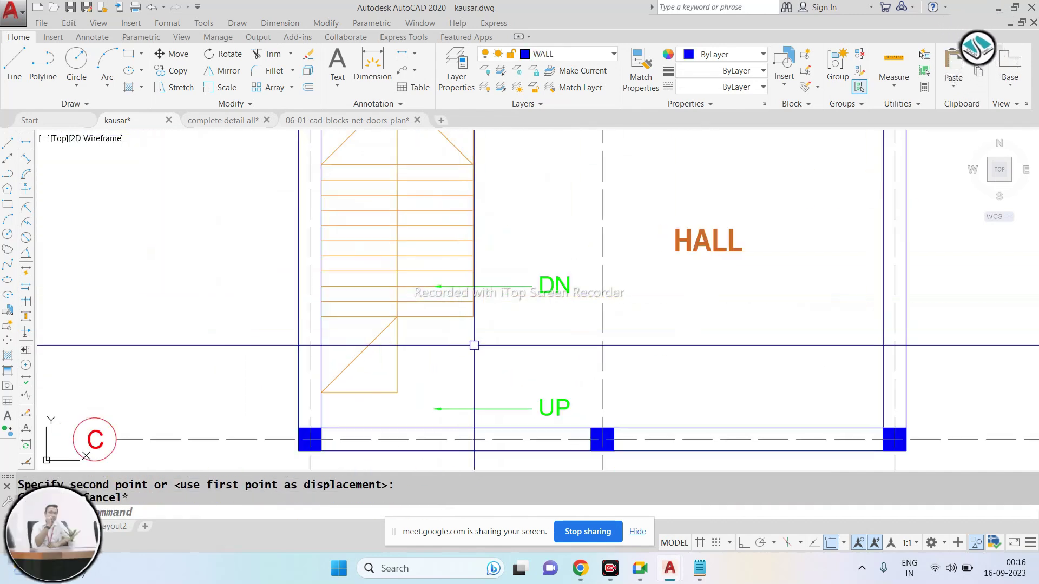
{"action": "scroll", "coordinate": [495, 400], "scroll_direction": "up", "scroll_amount": 2}
{"action": "key", "text": "Escape"}
Step: Move the UP arrow onto the stair's lower flight
{"action": "middle_click_drag", "start_coordinate": [526, 352], "coordinate": [528, 331]}
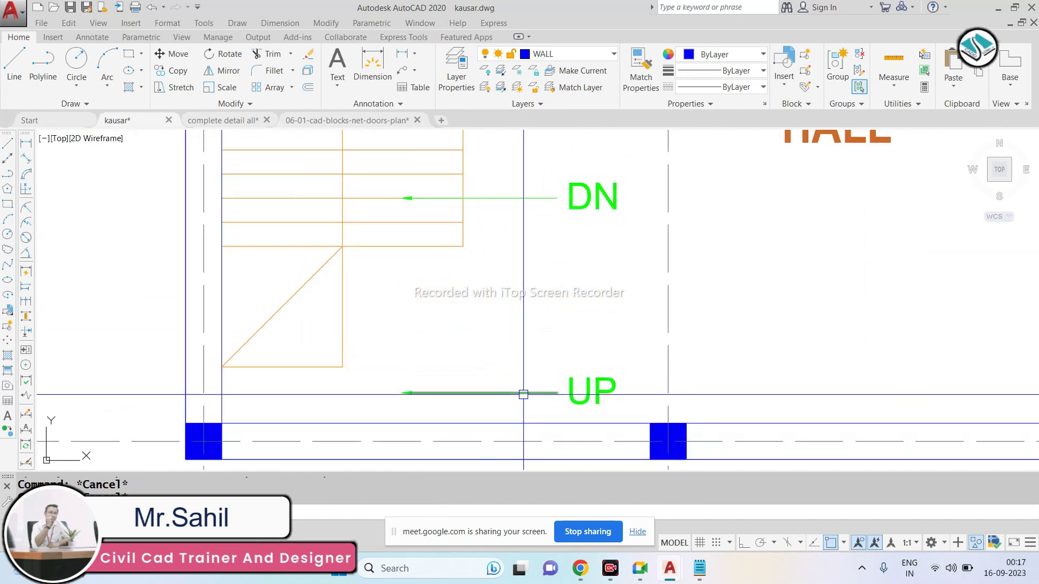
{"action": "left_click", "coordinate": [562, 364]}
{"action": "key", "text": "Escape"}
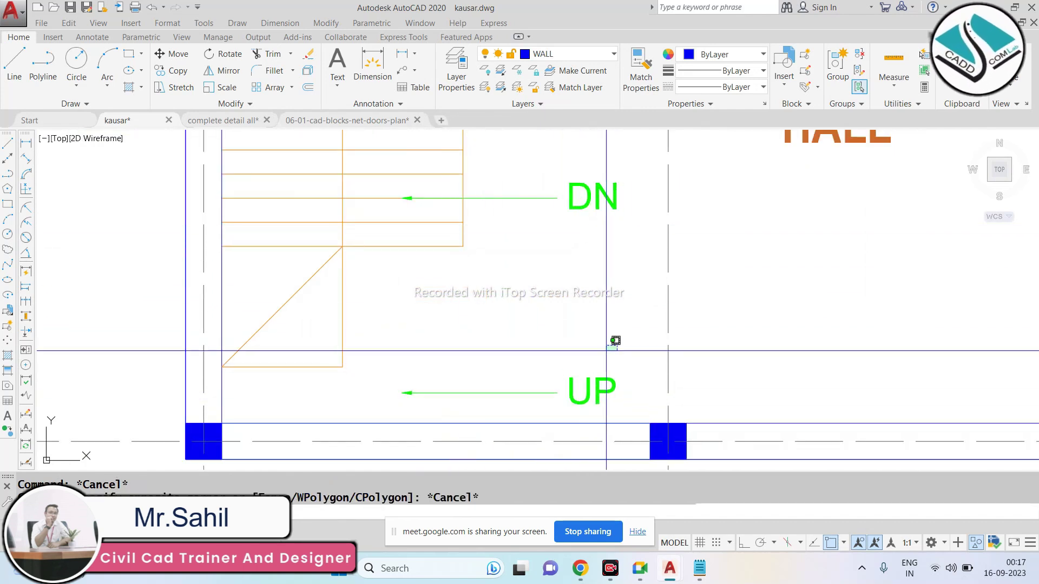
{"action": "left_click", "coordinate": [616, 345]}
{"action": "left_click", "coordinate": [395, 416]}
{"action": "type", "text": "m"}
{"action": "key", "text": "Return"}
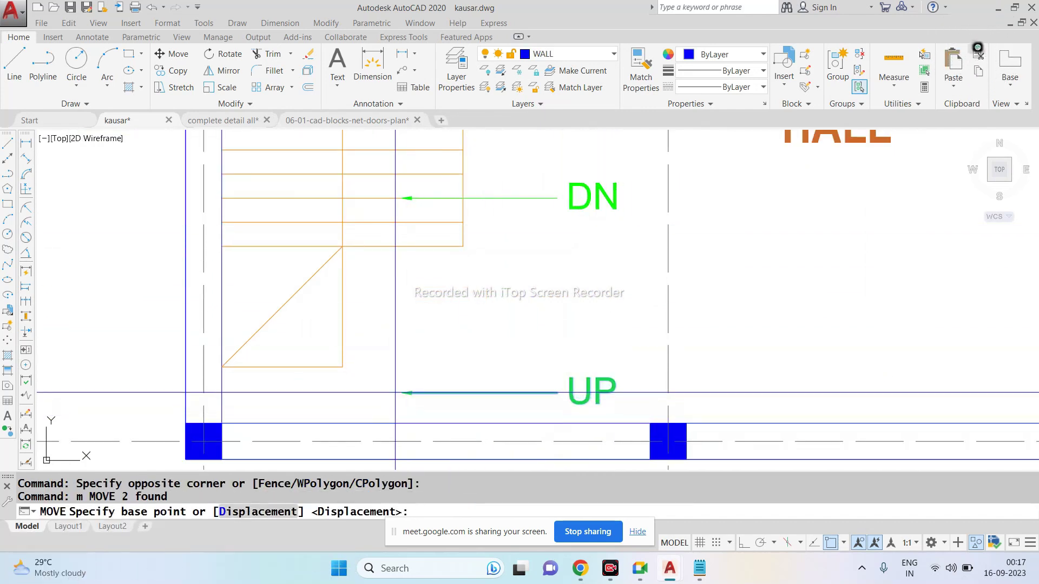
{"action": "left_click", "coordinate": [395, 393]}
{"action": "left_click", "coordinate": [278, 327]}
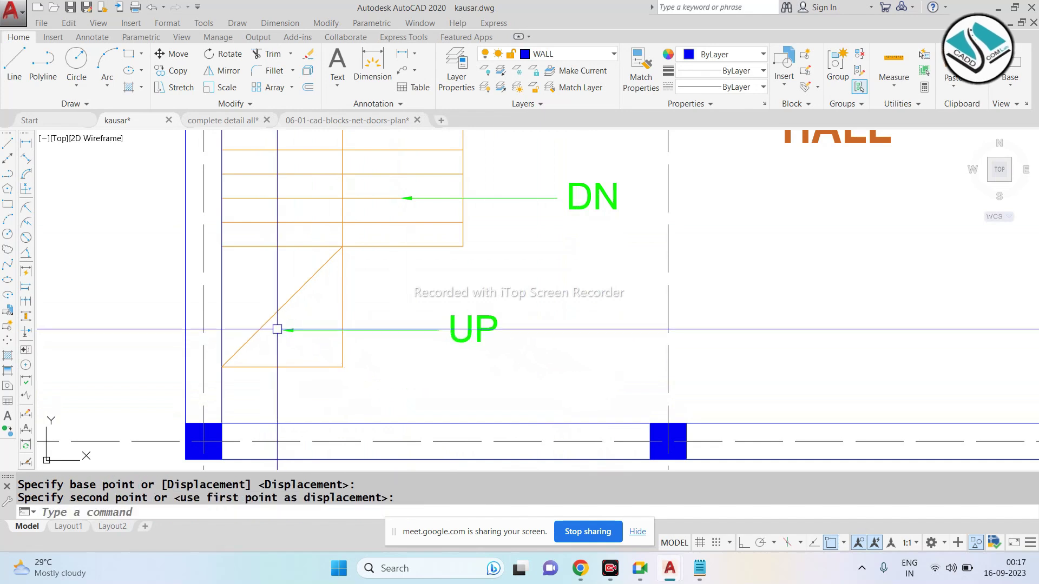
Step: Grip-stretch the UP arrow line's right end to shorten it
{"action": "scroll", "coordinate": [385, 321], "scroll_direction": "up", "scroll_amount": 2}
{"action": "left_click", "coordinate": [427, 334]}
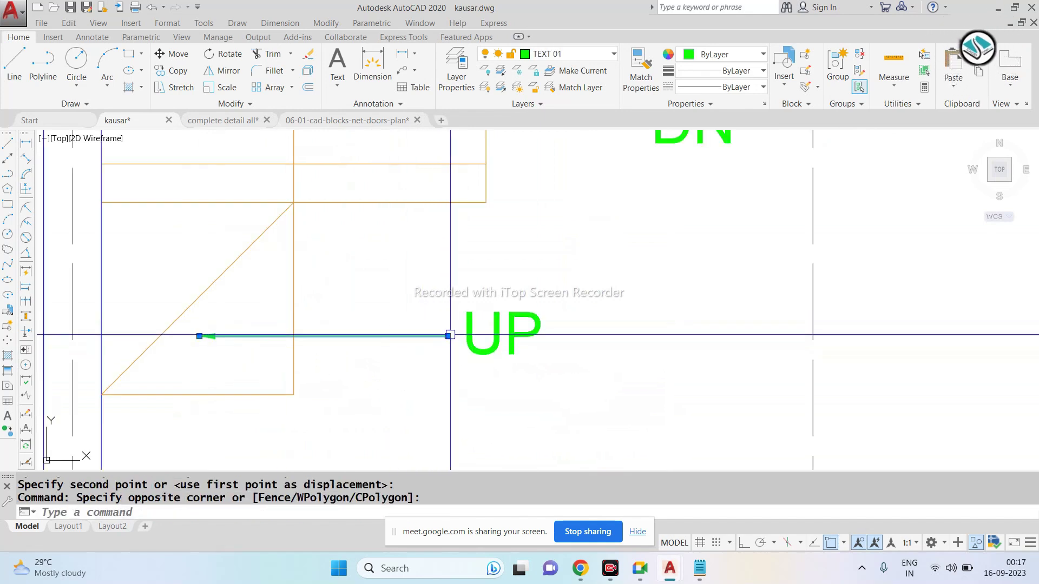
{"action": "left_click", "coordinate": [448, 336]}
{"action": "left_click", "coordinate": [353, 336]}
{"action": "key", "text": "Escape"}
Step: Move the UP text beside the shortened arrow
{"action": "left_click", "coordinate": [432, 337]}
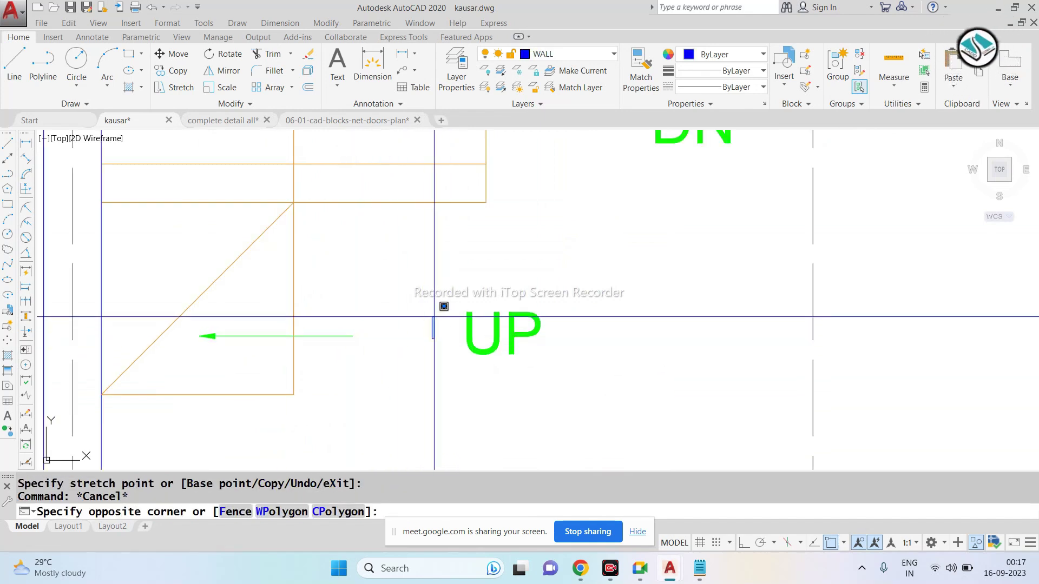
{"action": "left_click", "coordinate": [563, 383]}
{"action": "type", "text": "m"}
{"action": "key", "text": "Return"}
{"action": "left_click", "coordinate": [555, 320]}
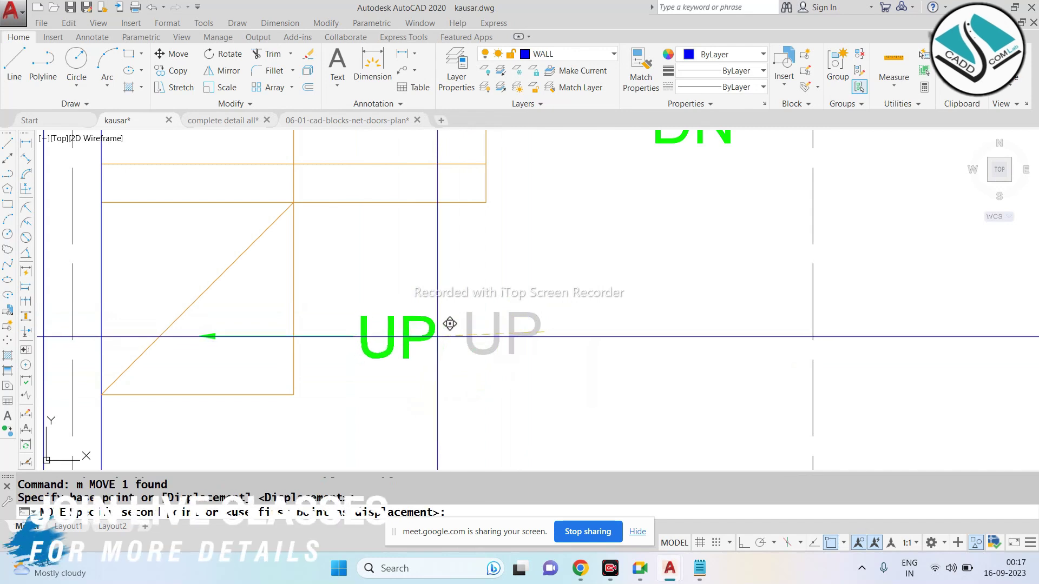
{"action": "left_click", "coordinate": [450, 324]}
Step: Select the DN arrow and its DN label in the plan
{"action": "scroll", "coordinate": [449, 323], "scroll_direction": "down", "scroll_amount": 3}
{"action": "scroll", "coordinate": [497, 283], "scroll_direction": "up", "scroll_amount": 2}
{"action": "scroll", "coordinate": [497, 282], "scroll_direction": "up", "scroll_amount": 2}
{"action": "left_click", "coordinate": [497, 283]}
{"action": "type", "text": "r"}
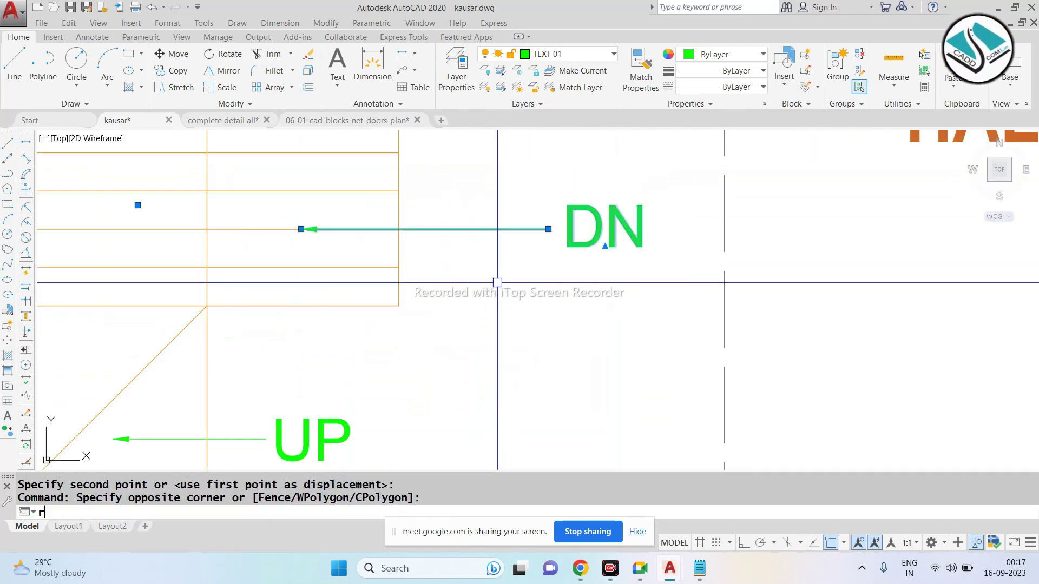
{"action": "key", "text": "Return"}
{"action": "left_click", "coordinate": [588, 291]}
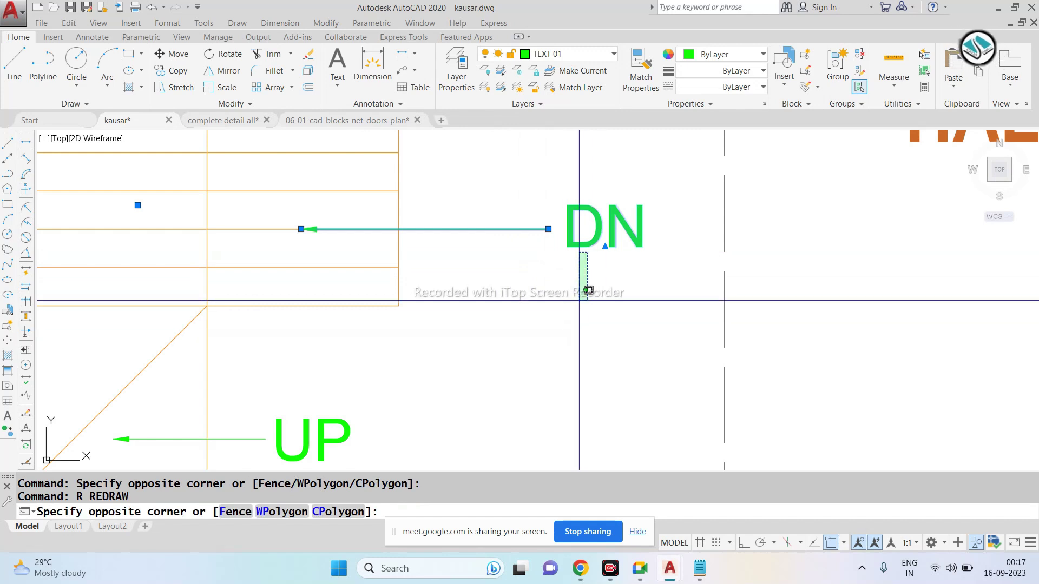
{"action": "left_click", "coordinate": [621, 179]}
{"action": "left_click", "coordinate": [463, 300]}
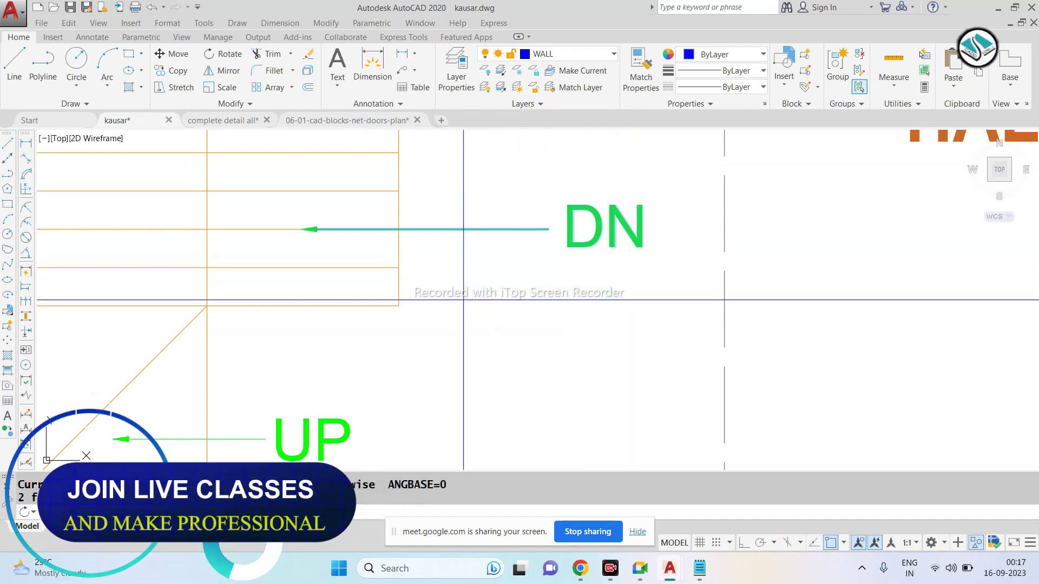
Step: Rotate the DN label and arrow 90° with ortho on so they run vertically
{"action": "key", "text": "Return"}
{"action": "left_click", "coordinate": [619, 264]}
{"action": "key", "text": "F8"}
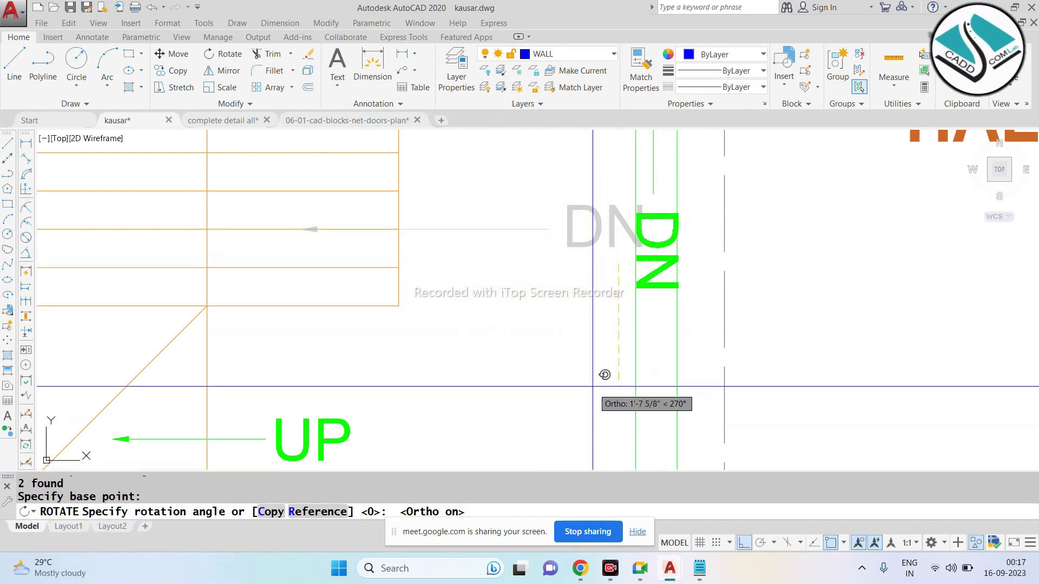
{"action": "left_click", "coordinate": [604, 375]}
{"action": "scroll", "coordinate": [605, 374], "scroll_direction": "down", "scroll_amount": 3}
{"action": "scroll", "coordinate": [595, 379], "scroll_direction": "up", "scroll_amount": 1}
Step: Move the rotated DN label and arrow slightly to the left
{"action": "left_click", "coordinate": [595, 352]}
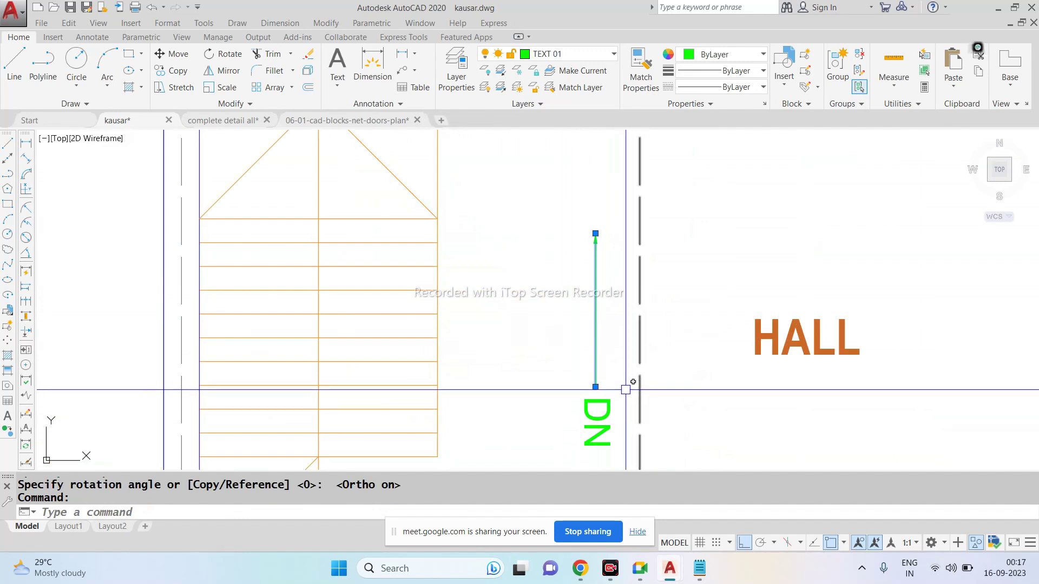
{"action": "left_click", "coordinate": [606, 433]}
{"action": "left_click", "coordinate": [575, 395]}
{"action": "type", "text": "m"}
{"action": "key", "text": "Return"}
{"action": "scroll", "coordinate": [540, 210], "scroll_direction": "down", "scroll_amount": 2}
{"action": "left_click", "coordinate": [581, 225]}
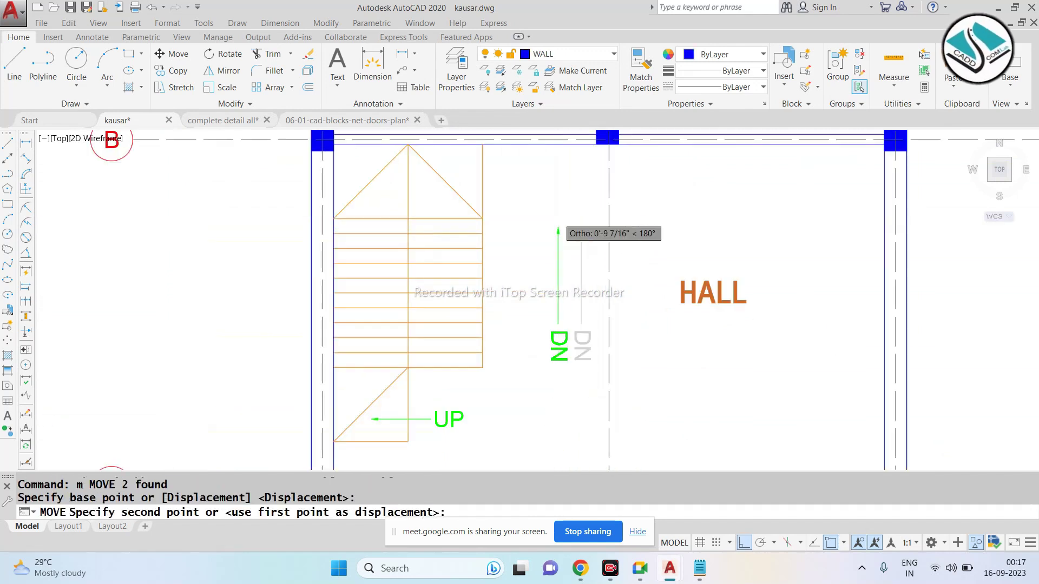
{"action": "scroll", "coordinate": [505, 271], "scroll_direction": "up", "scroll_amount": 2}
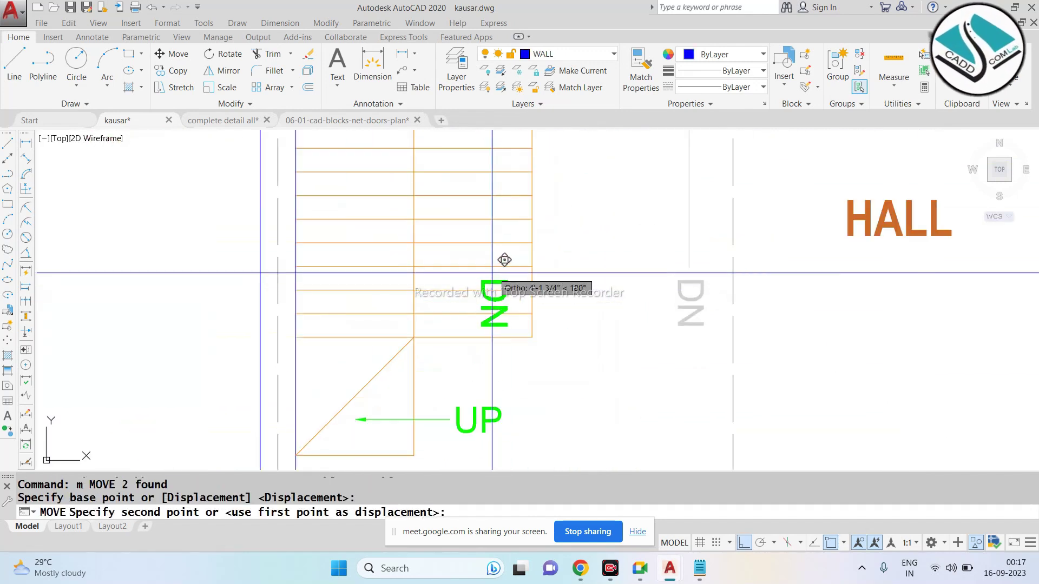
{"action": "left_click", "coordinate": [745, 543]}
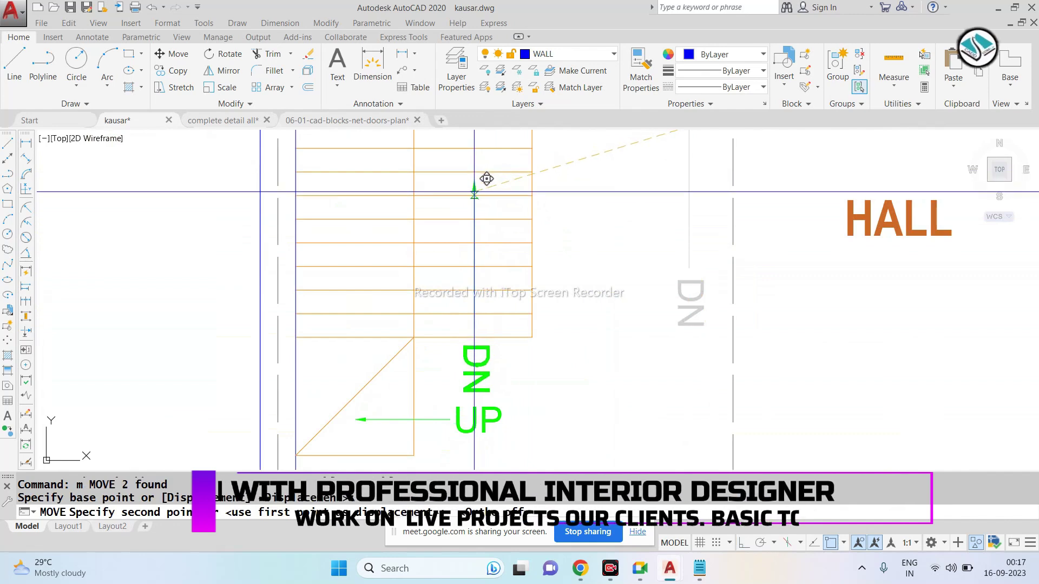
{"action": "left_click", "coordinate": [472, 184]}
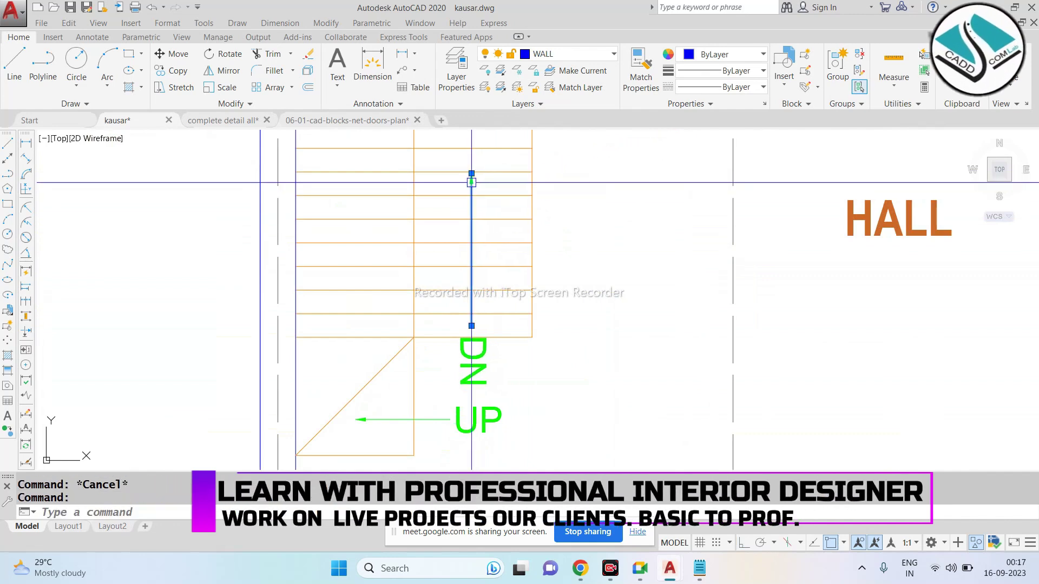
Step: Grab the DN arrow line's top end to stretch it, then cancel, leaving it unchanged
{"action": "left_click", "coordinate": [471, 174]}
{"action": "scroll", "coordinate": [471, 306], "scroll_direction": "up", "scroll_amount": 2}
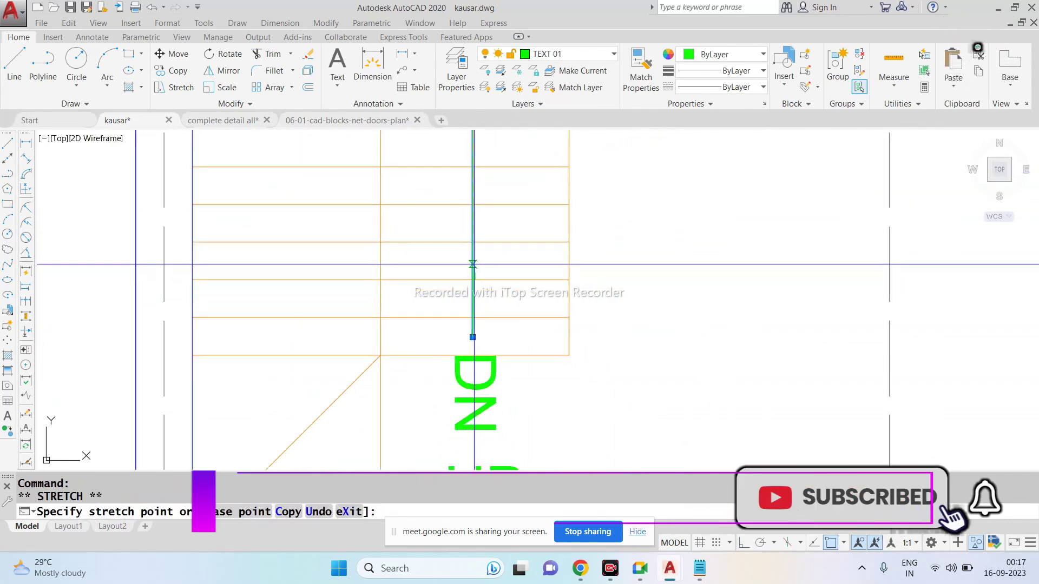
{"action": "key", "text": "Escape"}
{"action": "scroll", "coordinate": [492, 346], "scroll_direction": "down", "scroll_amount": 2}
{"action": "scroll", "coordinate": [495, 341], "scroll_direction": "up", "scroll_amount": 1}
{"action": "scroll", "coordinate": [498, 333], "scroll_direction": "down", "scroll_amount": 1}
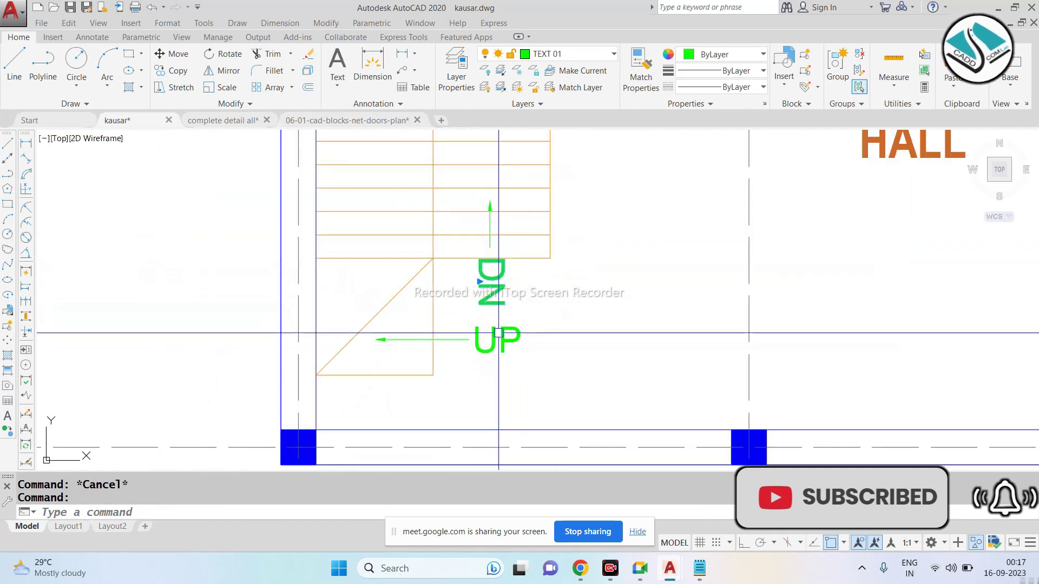
{"action": "scroll", "coordinate": [499, 333], "scroll_direction": "up", "scroll_amount": 2}
Step: Move the UP label and its arrow lower
{"action": "left_click", "coordinate": [444, 331]}
{"action": "left_click", "coordinate": [584, 355]}
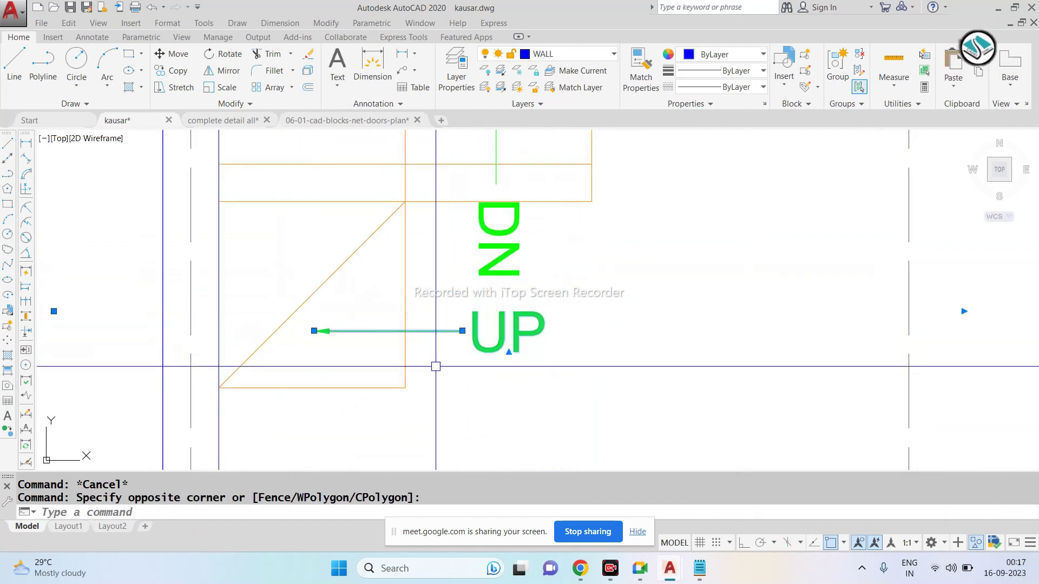
{"action": "type", "text": "m"}
{"action": "key", "text": "Return"}
{"action": "left_click", "coordinate": [316, 331]}
{"action": "left_click", "coordinate": [325, 363]}
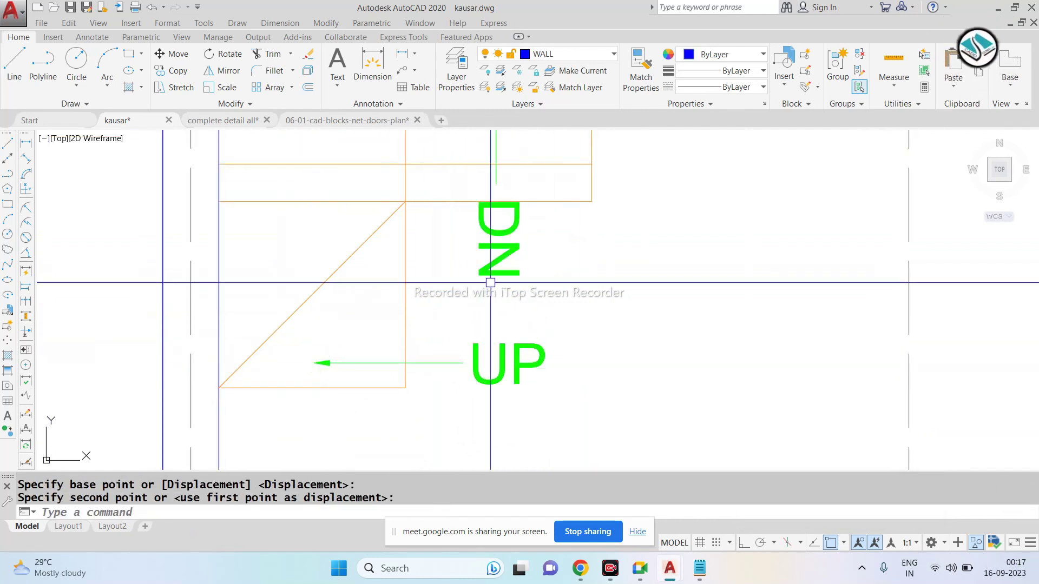
Step: Move the DN label lower, beneath its arrow
{"action": "left_click", "coordinate": [493, 260]}
{"action": "type", "text": "m"}
{"action": "key", "text": "Return"}
{"action": "left_click", "coordinate": [527, 201]}
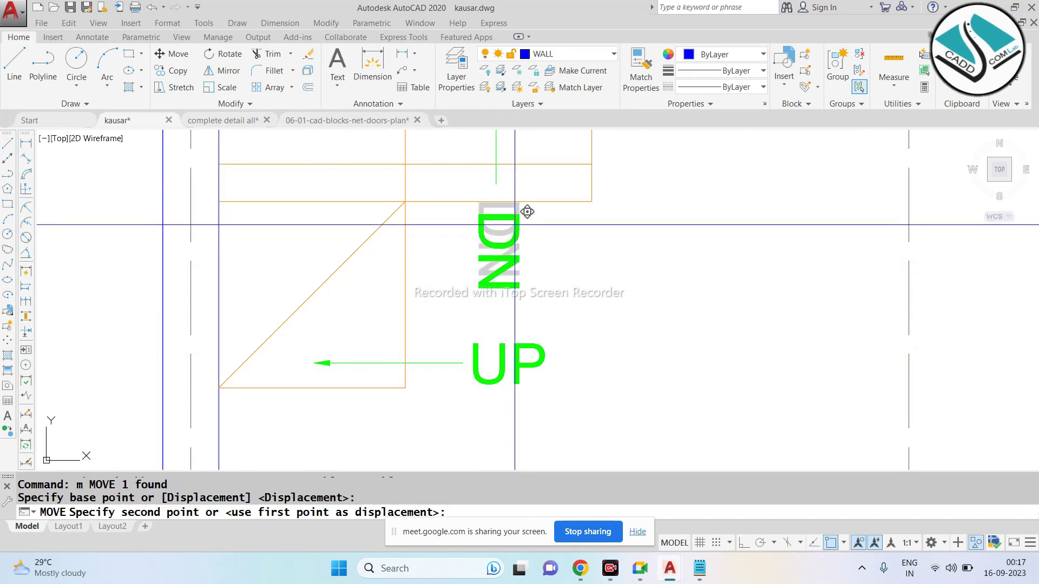
{"action": "left_click", "coordinate": [525, 231]}
Step: Leave the DN arrow line unstretched and return to complete detail all.dwg
{"action": "left_click", "coordinate": [496, 162]}
{"action": "left_click", "coordinate": [496, 184]}
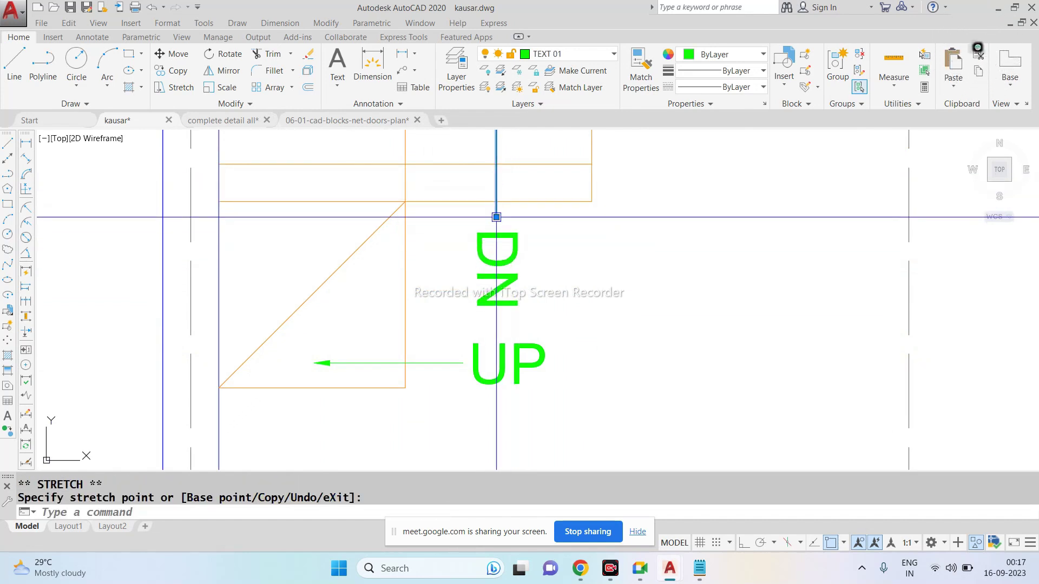
{"action": "key", "text": "Escape"}
{"action": "scroll", "coordinate": [496, 217], "scroll_direction": "down", "scroll_amount": 5}
{"action": "scroll", "coordinate": [460, 230], "scroll_direction": "up", "scroll_amount": 2}
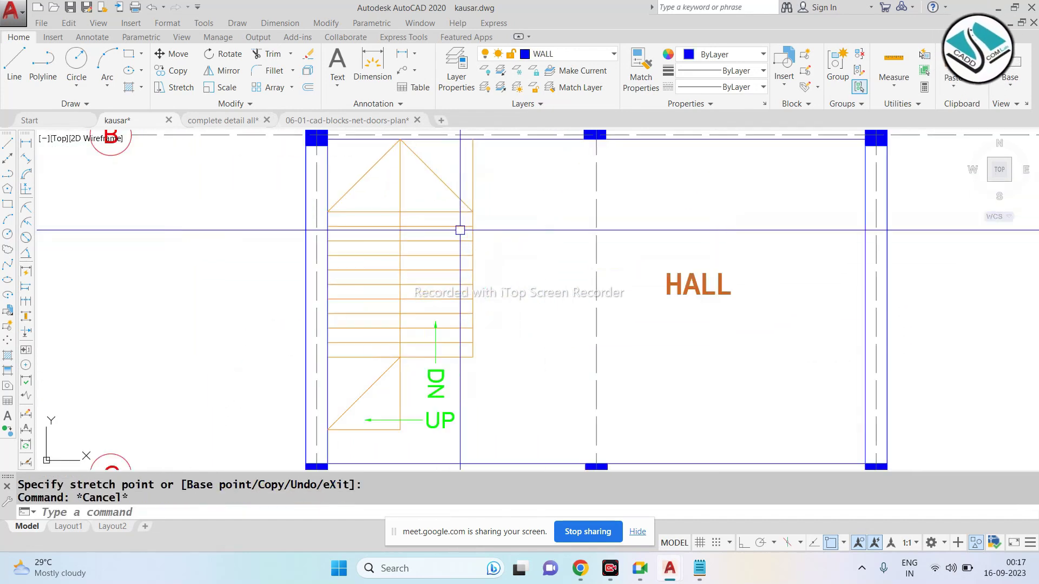
{"action": "left_click", "coordinate": [222, 121]}
{"action": "scroll", "coordinate": [770, 187], "scroll_direction": "down", "scroll_amount": 3}
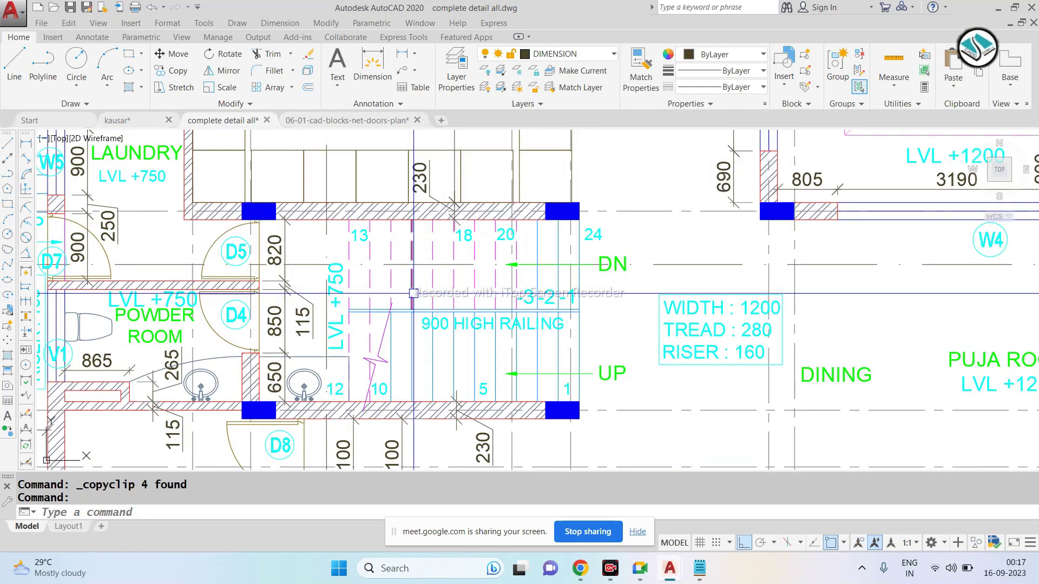
{"action": "scroll", "coordinate": [533, 381], "scroll_direction": "up", "scroll_amount": 3}
{"action": "key", "text": "Escape"}
{"action": "scroll", "coordinate": [504, 378], "scroll_direction": "down", "scroll_amount": 2}
{"action": "key", "text": "Escape"}
{"action": "scroll", "coordinate": [429, 277], "scroll_direction": "up", "scroll_amount": 2}
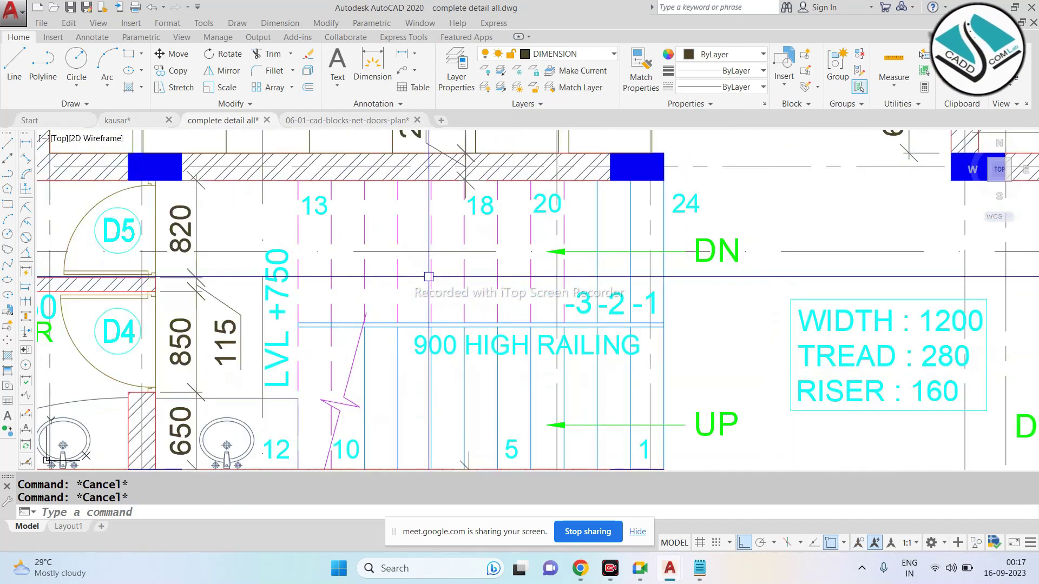
{"action": "scroll", "coordinate": [428, 276], "scroll_direction": "down", "scroll_amount": 4}
{"action": "scroll", "coordinate": [415, 254], "scroll_direction": "up", "scroll_amount": 3}
{"action": "scroll", "coordinate": [415, 253], "scroll_direction": "down", "scroll_amount": 1}
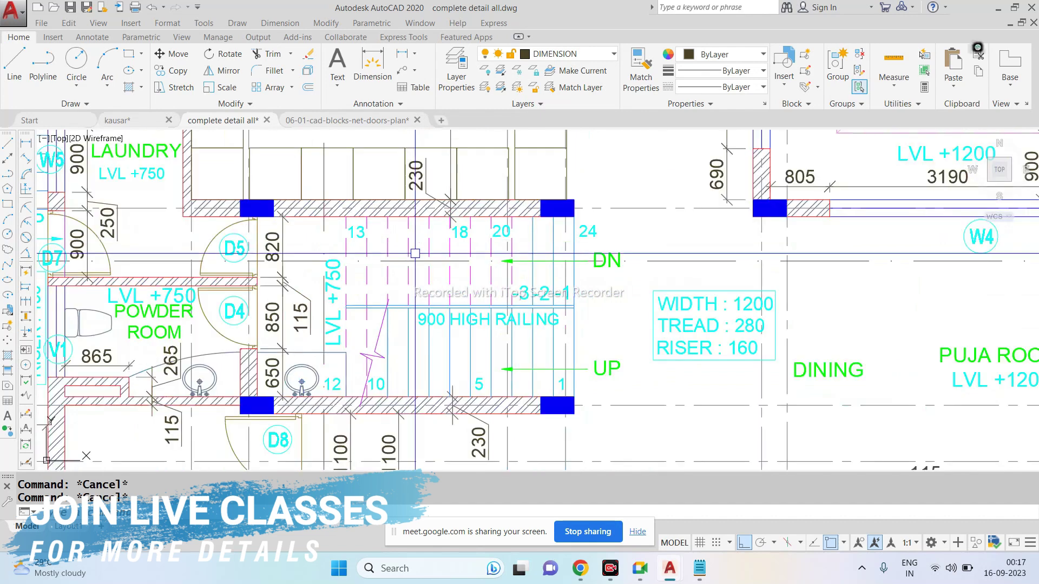
{"action": "scroll", "coordinate": [471, 359], "scroll_direction": "up", "scroll_amount": 2}
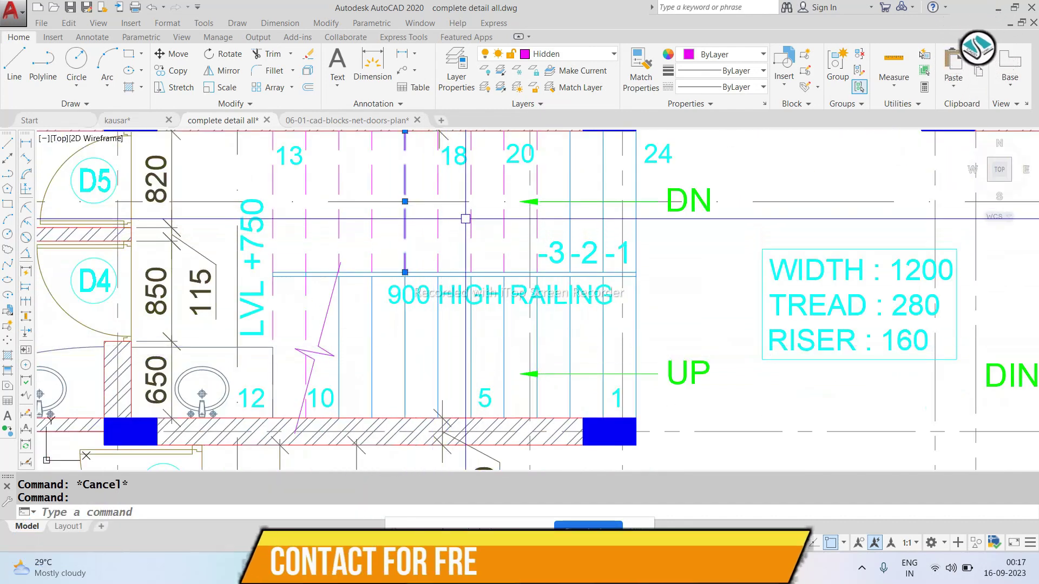
{"action": "key", "text": "Escape"}
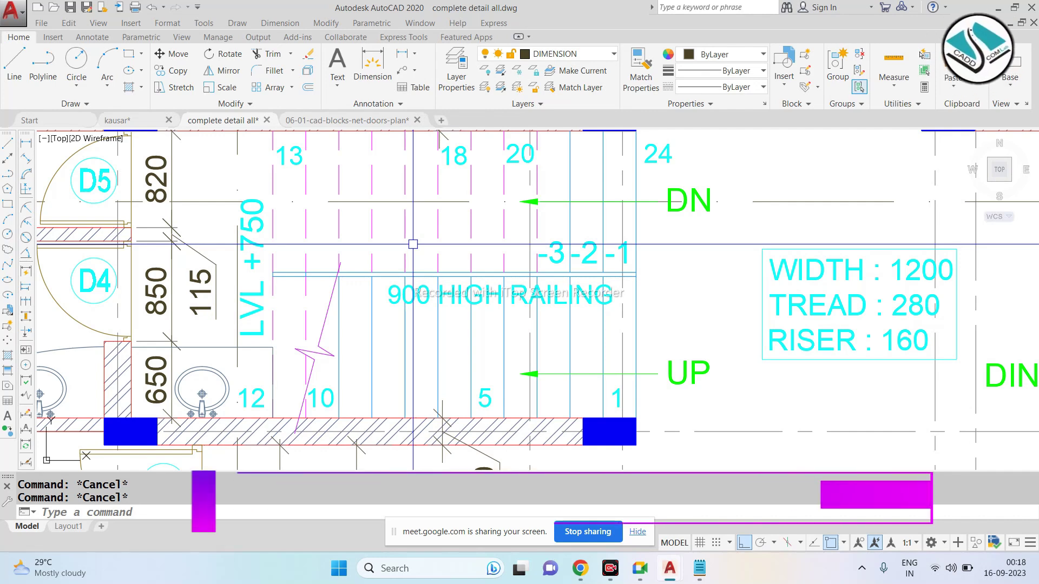
{"action": "scroll", "coordinate": [413, 234], "scroll_direction": "down", "scroll_amount": 3}
{"action": "scroll", "coordinate": [354, 315], "scroll_direction": "up", "scroll_amount": 3}
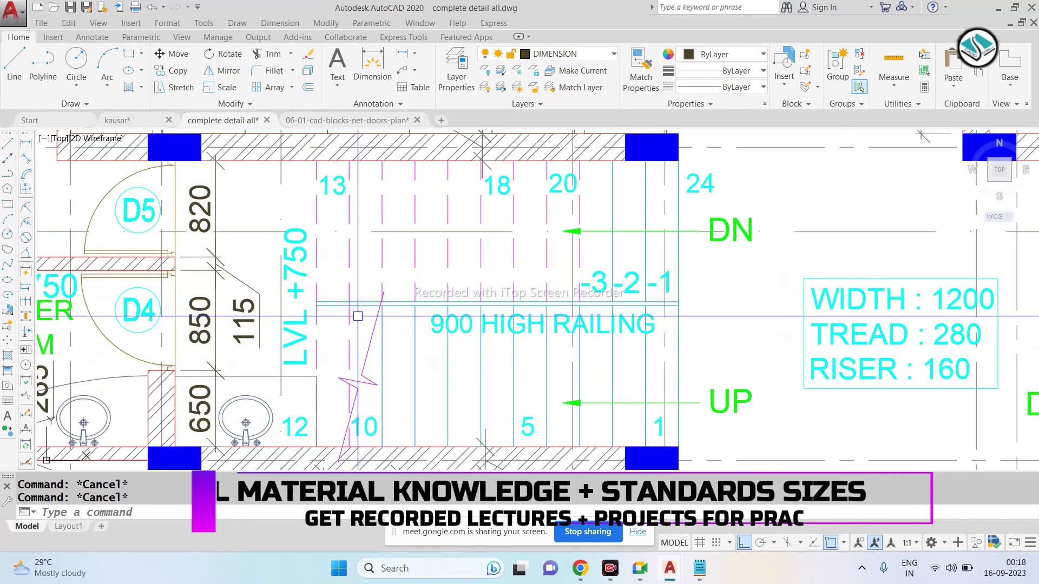
{"action": "scroll", "coordinate": [673, 395], "scroll_direction": "up", "scroll_amount": 2}
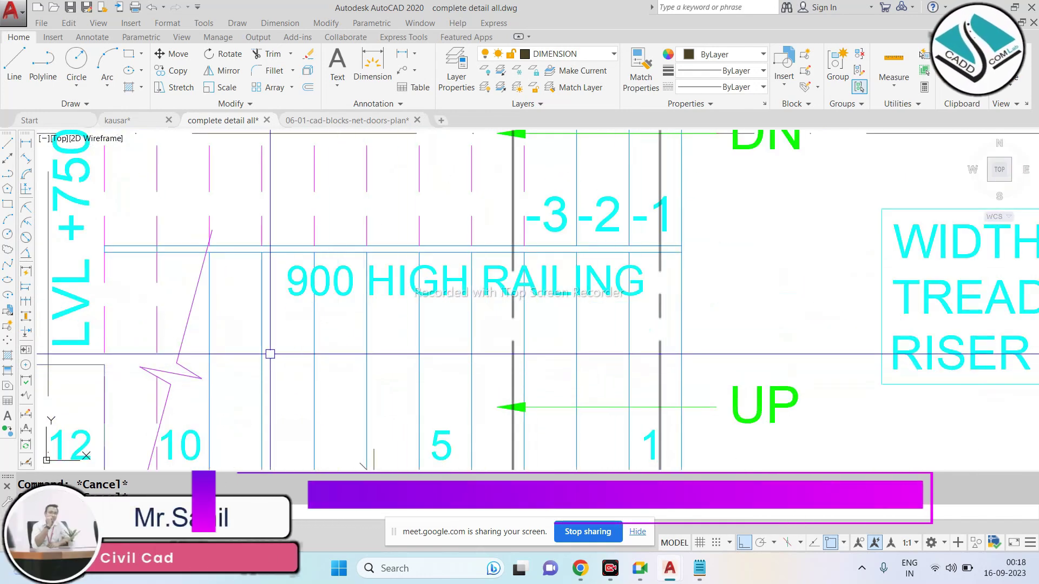
{"action": "scroll", "coordinate": [502, 362], "scroll_direction": "down", "scroll_amount": 1}
{"action": "scroll", "coordinate": [502, 361], "scroll_direction": "down", "scroll_amount": 1}
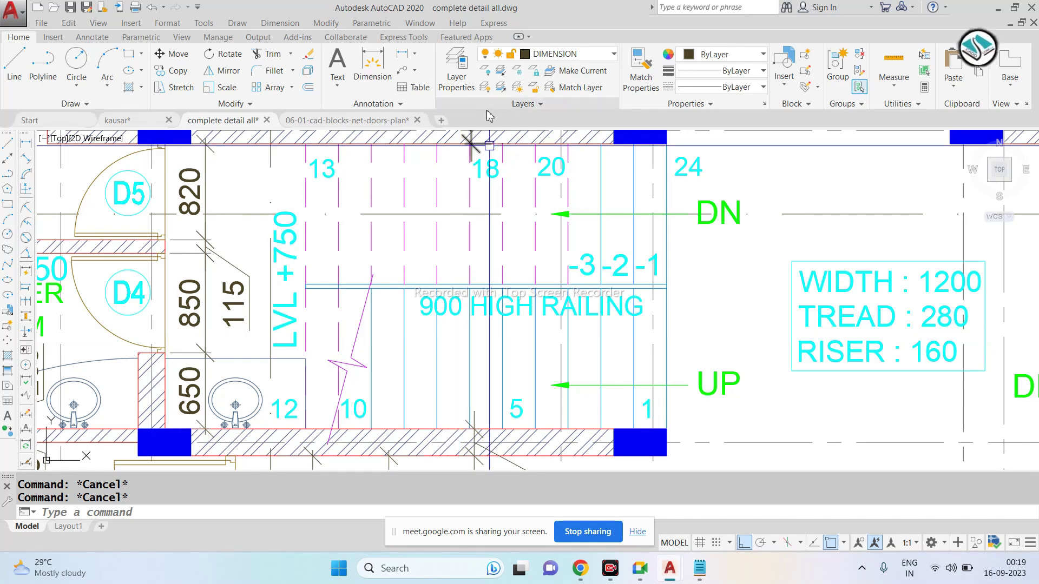
Step: Start a line in empty space, then cancel it unfinished
{"action": "type", "text": "l"}
{"action": "key", "text": "Return"}
{"action": "scroll", "coordinate": [513, 276], "scroll_direction": "down", "scroll_amount": 5}
{"action": "scroll", "coordinate": [513, 276], "scroll_direction": "down", "scroll_amount": 3}
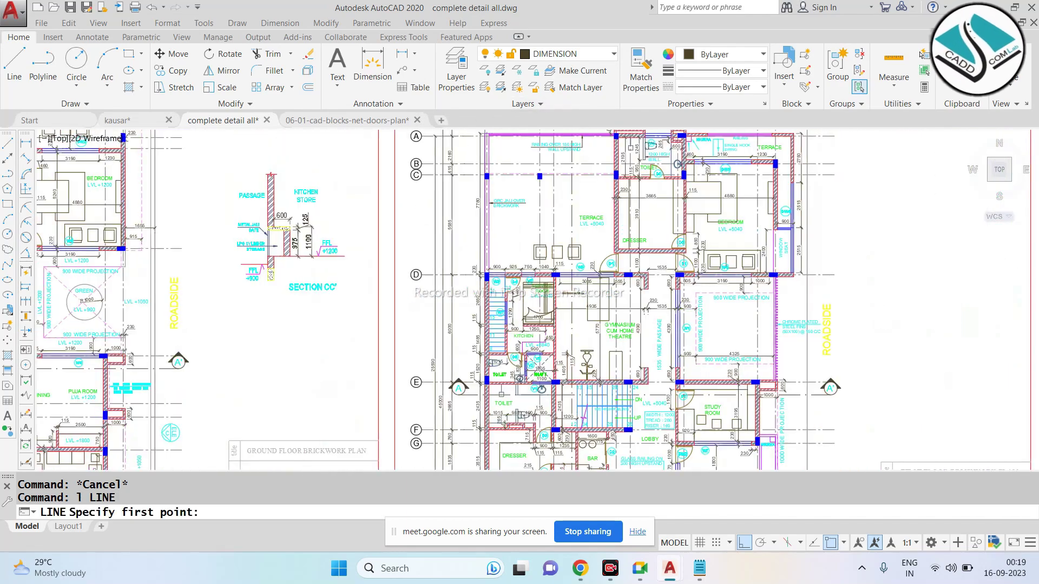
{"action": "scroll", "coordinate": [520, 255], "scroll_direction": "down", "scroll_amount": 3}
{"action": "scroll", "coordinate": [527, 227], "scroll_direction": "down", "scroll_amount": 2}
{"action": "scroll", "coordinate": [535, 199], "scroll_direction": "down", "scroll_amount": 2}
{"action": "scroll", "coordinate": [508, 208], "scroll_direction": "up", "scroll_amount": 3}
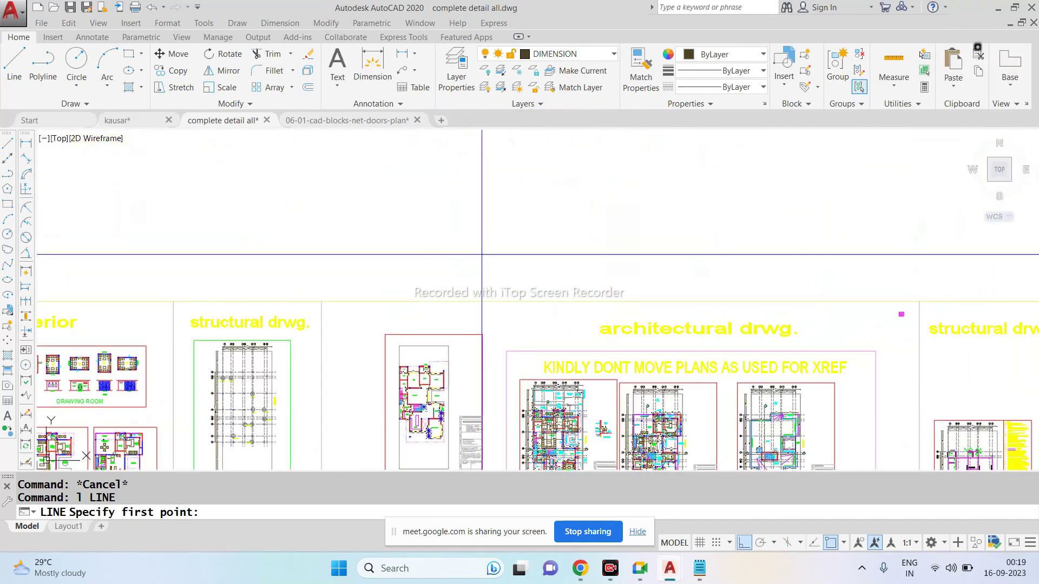
{"action": "scroll", "coordinate": [455, 249], "scroll_direction": "up", "scroll_amount": 3}
{"action": "left_click", "coordinate": [416, 308]}
{"action": "scroll", "coordinate": [430, 282], "scroll_direction": "up", "scroll_amount": 2}
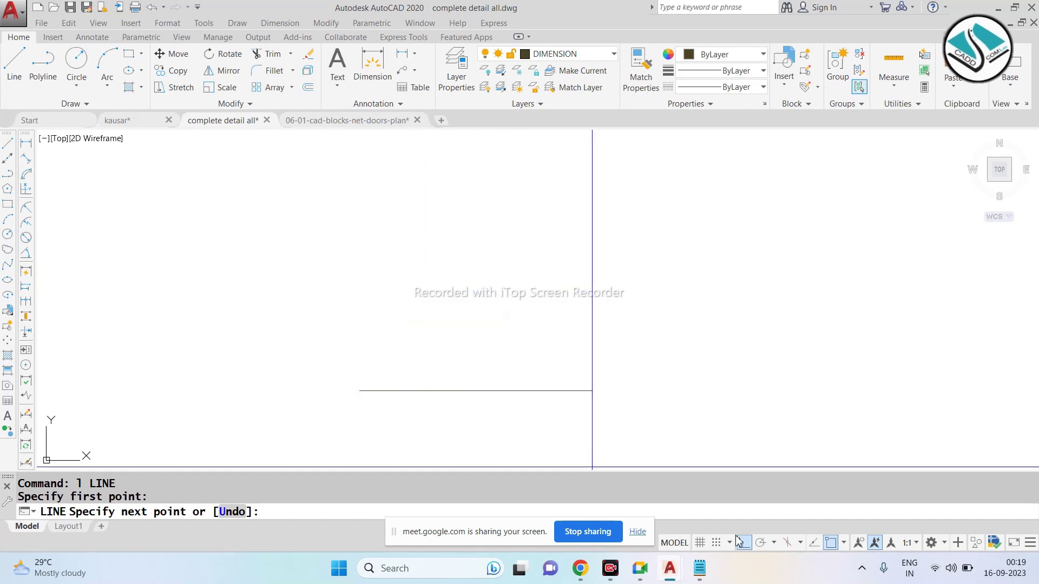
{"action": "key", "text": "Escape"}
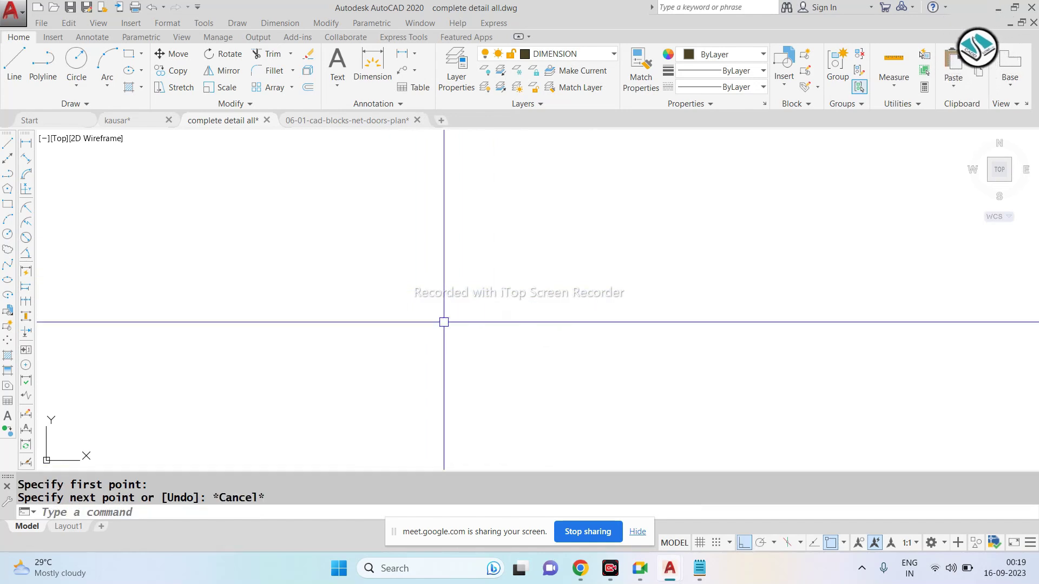
Step: Draw the rectangle that encloses the stair profile
{"action": "type", "text": "rec"}
{"action": "key", "text": "Return"}
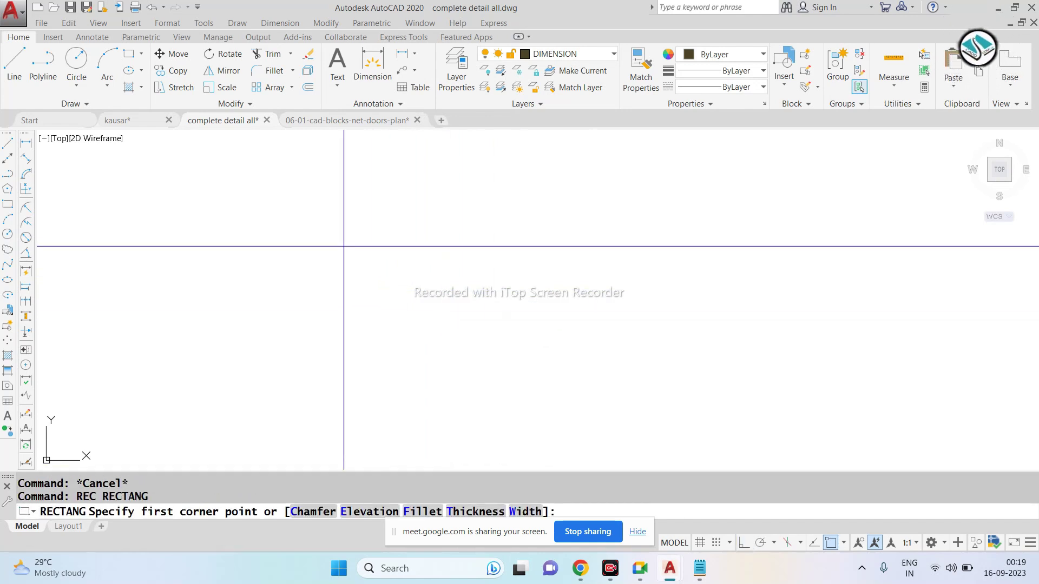
{"action": "left_click", "coordinate": [304, 215]}
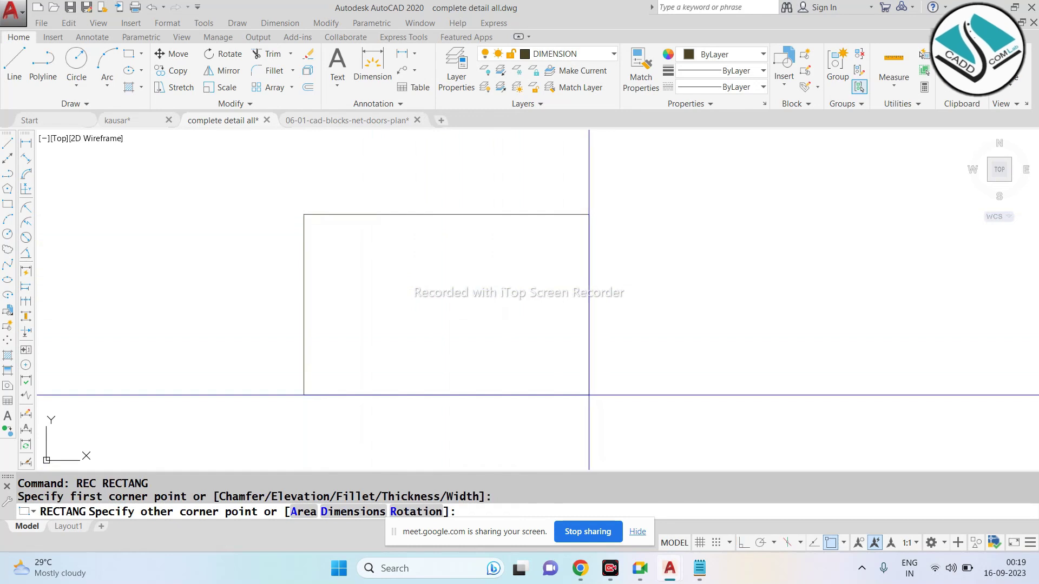
{"action": "left_click", "coordinate": [588, 395]}
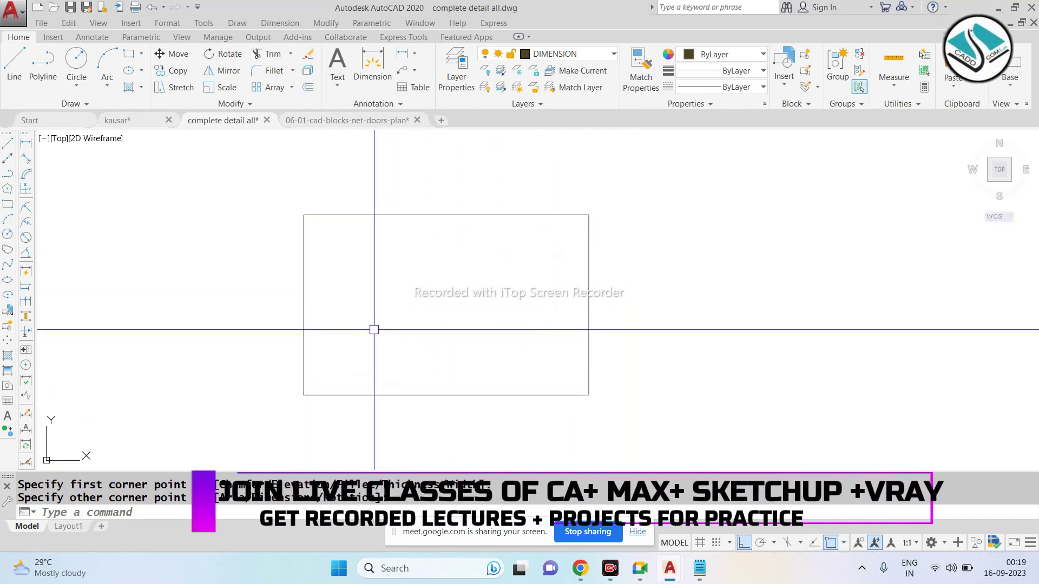
Step: Draw the first three risers and treads of the stepped stair profile inside the rectangle
{"action": "type", "text": "l"}
{"action": "key", "text": "Return"}
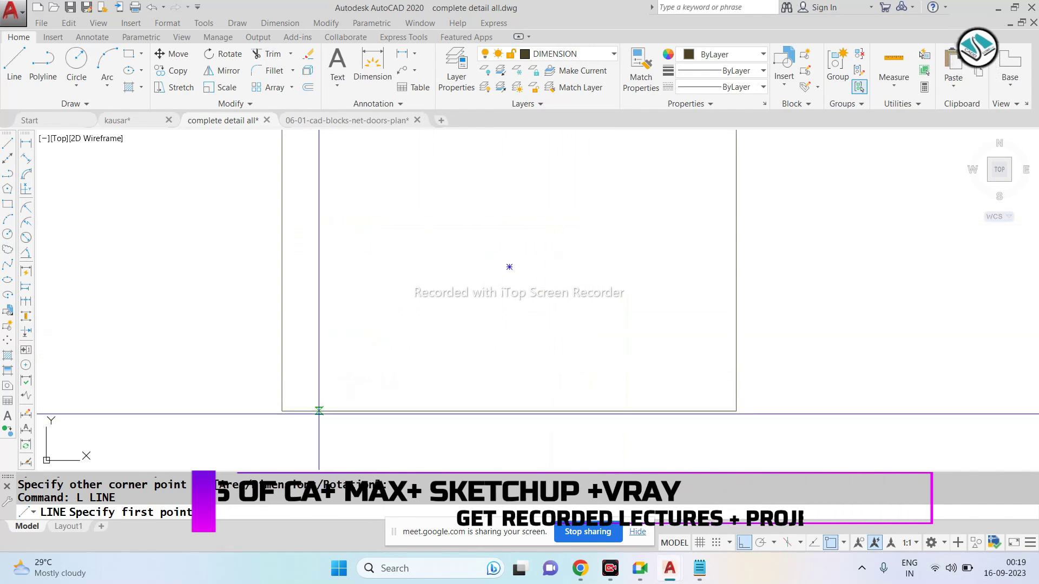
{"action": "left_click", "coordinate": [321, 411]}
{"action": "left_click", "coordinate": [320, 382]}
{"action": "left_click", "coordinate": [369, 383]}
{"action": "left_click", "coordinate": [366, 341]}
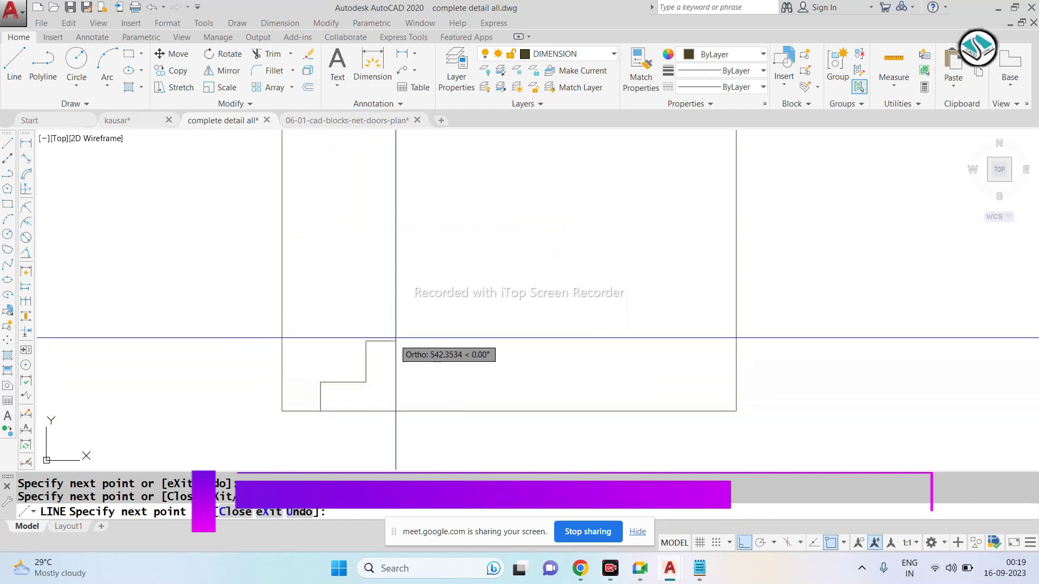
{"action": "left_click", "coordinate": [423, 341]}
{"action": "left_click", "coordinate": [423, 295]}
{"action": "left_click", "coordinate": [479, 295]}
Step: Carry the stair profile up the last steps to the rectangle's right edge
{"action": "left_click", "coordinate": [497, 248]}
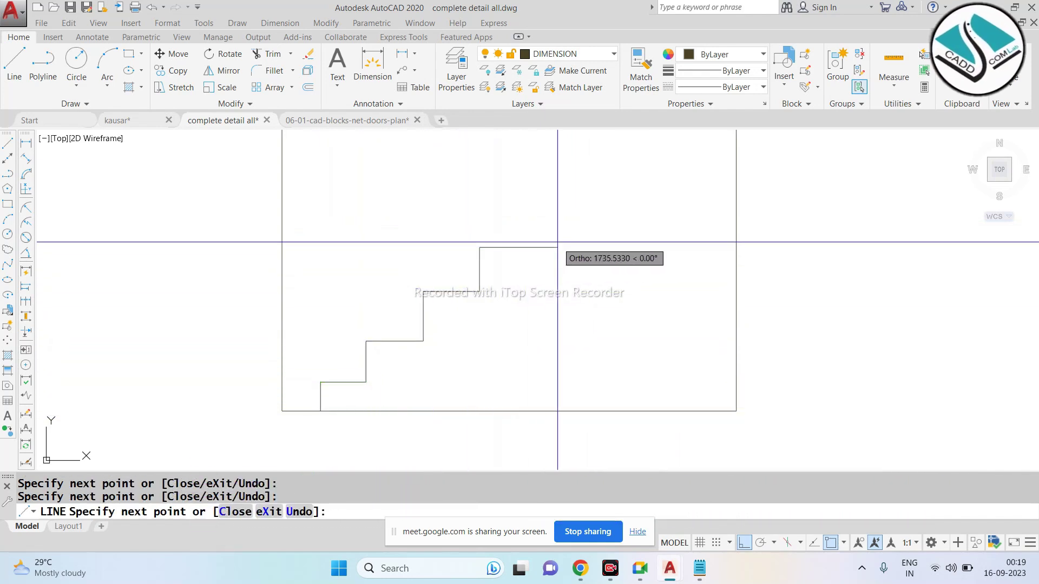
{"action": "left_click", "coordinate": [558, 248]}
{"action": "left_click", "coordinate": [558, 198]}
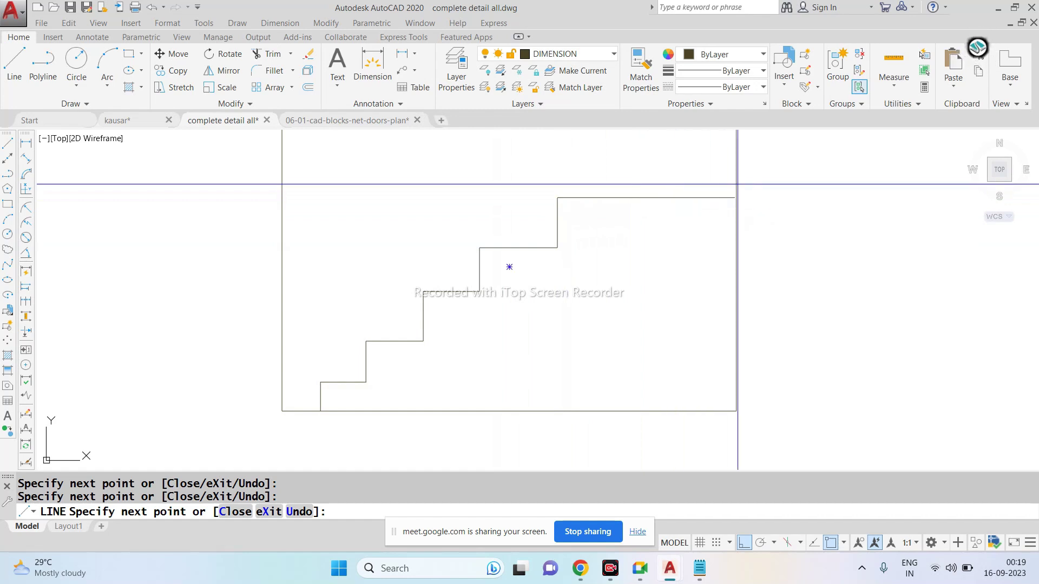
{"action": "left_click", "coordinate": [735, 191]}
{"action": "key", "text": "Escape"}
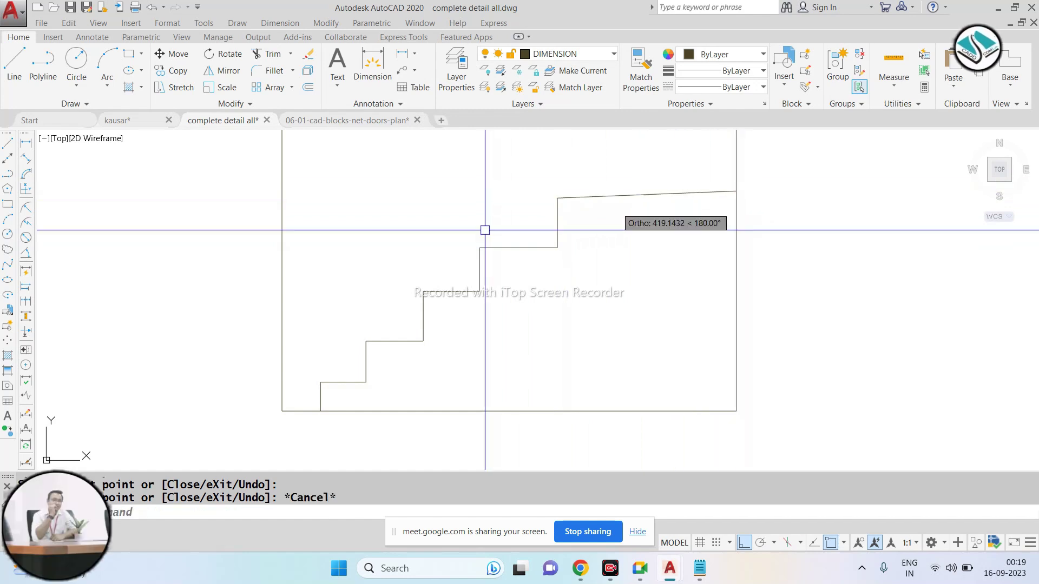
{"action": "scroll", "coordinate": [465, 233], "scroll_direction": "down", "scroll_amount": 2}
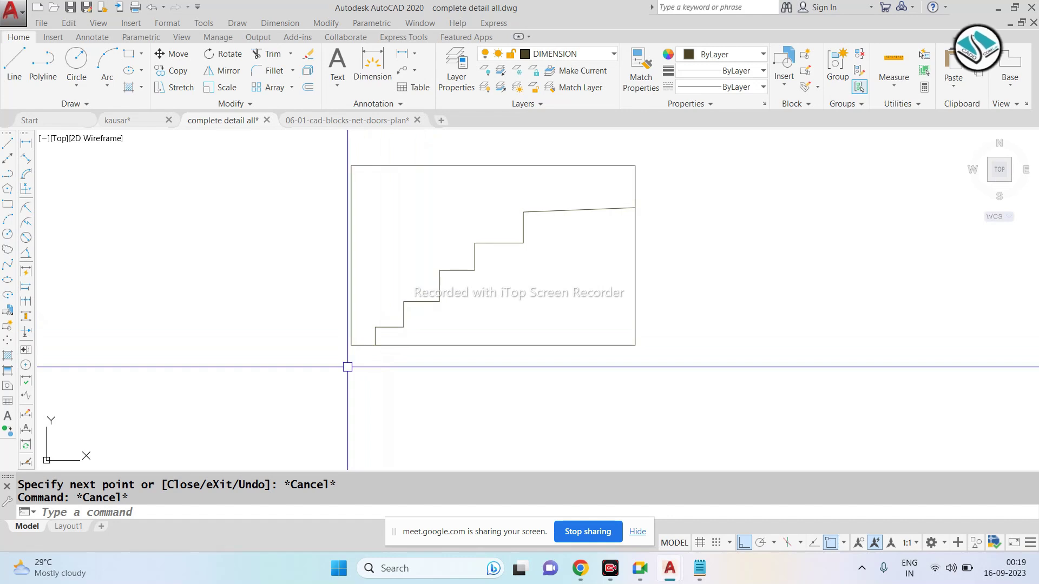
Step: Draw a circle below the stair box
{"action": "type", "text": "c"}
{"action": "key", "text": "Return"}
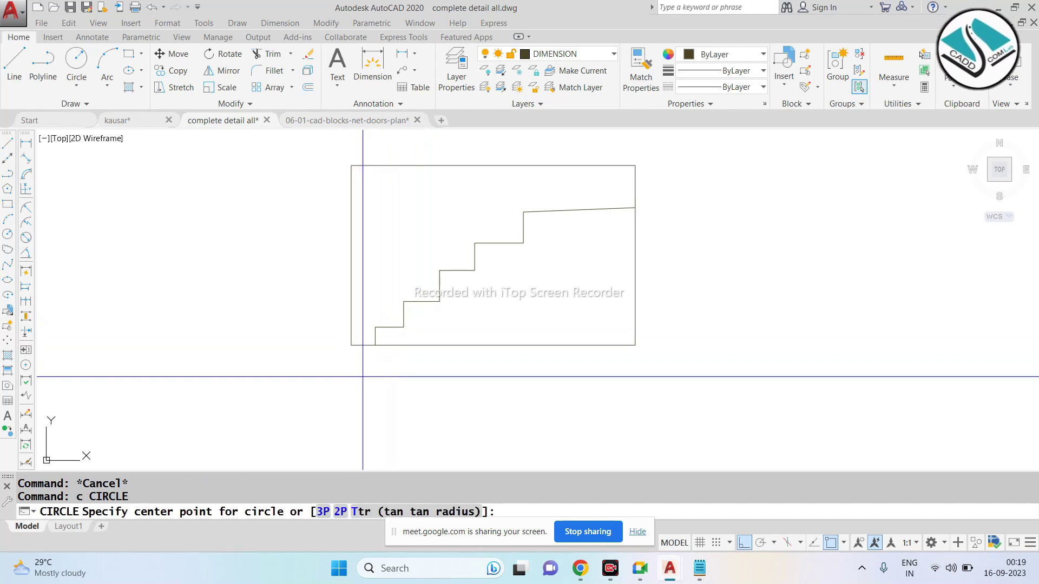
{"action": "left_click", "coordinate": [351, 377]}
{"action": "left_click", "coordinate": [377, 371]}
{"action": "key", "text": "Escape"}
{"action": "key", "text": "Escape"}
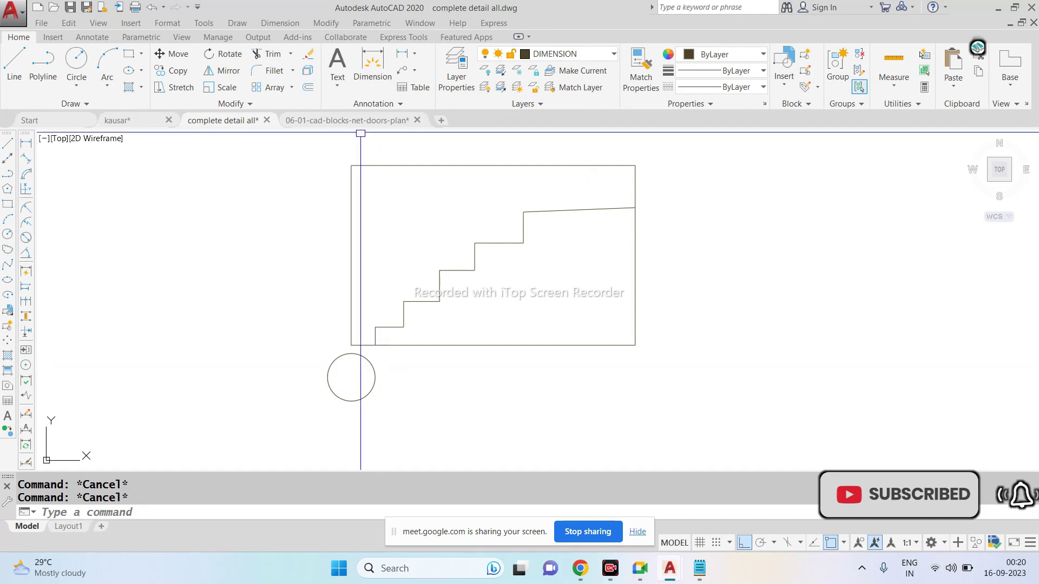
Step: Zoom in on the stair plan and place a circle beside the UP arrow
{"action": "scroll", "coordinate": [416, 222], "scroll_direction": "down", "scroll_amount": 5}
{"action": "scroll", "coordinate": [419, 243], "scroll_direction": "up", "scroll_amount": 2}
{"action": "scroll", "coordinate": [423, 275], "scroll_direction": "up", "scroll_amount": 2}
{"action": "scroll", "coordinate": [422, 275], "scroll_direction": "up", "scroll_amount": 2}
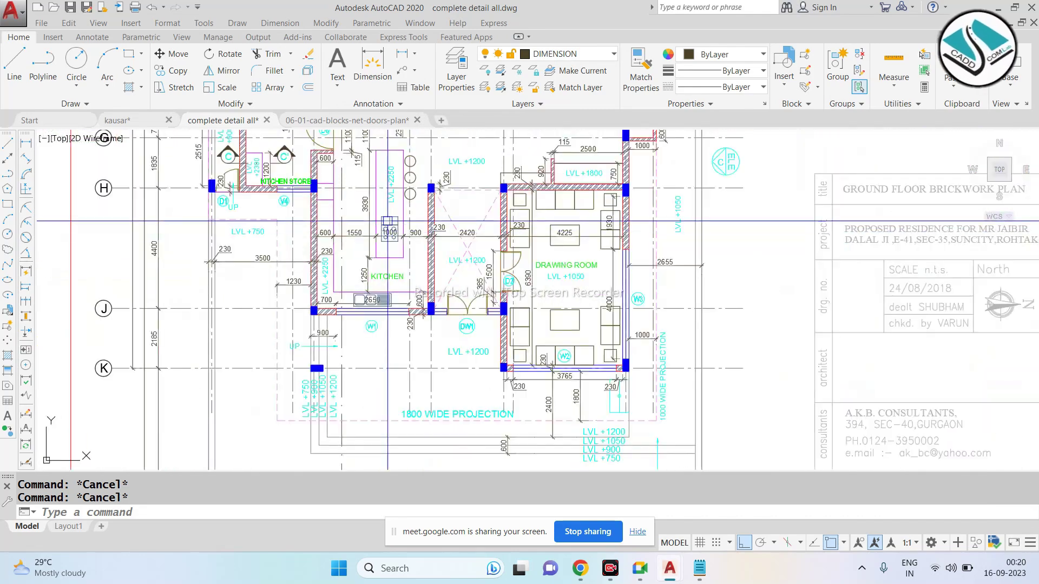
{"action": "scroll", "coordinate": [460, 303], "scroll_direction": "up", "scroll_amount": 2}
{"action": "scroll", "coordinate": [514, 341], "scroll_direction": "up", "scroll_amount": 2}
{"action": "scroll", "coordinate": [555, 366], "scroll_direction": "up", "scroll_amount": 1}
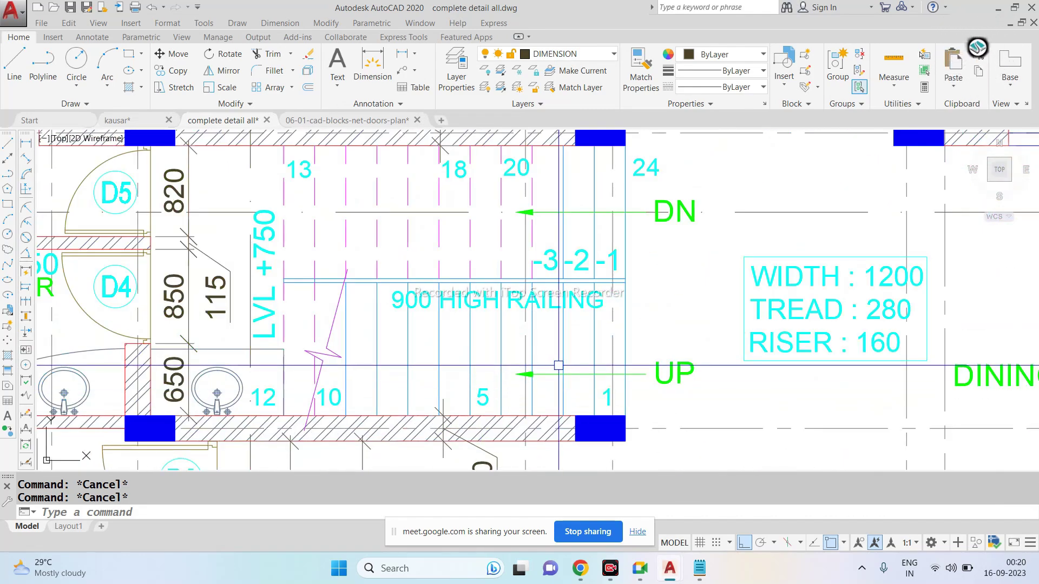
{"action": "type", "text": "c"}
{"action": "key", "text": "Return"}
{"action": "left_click", "coordinate": [706, 352]}
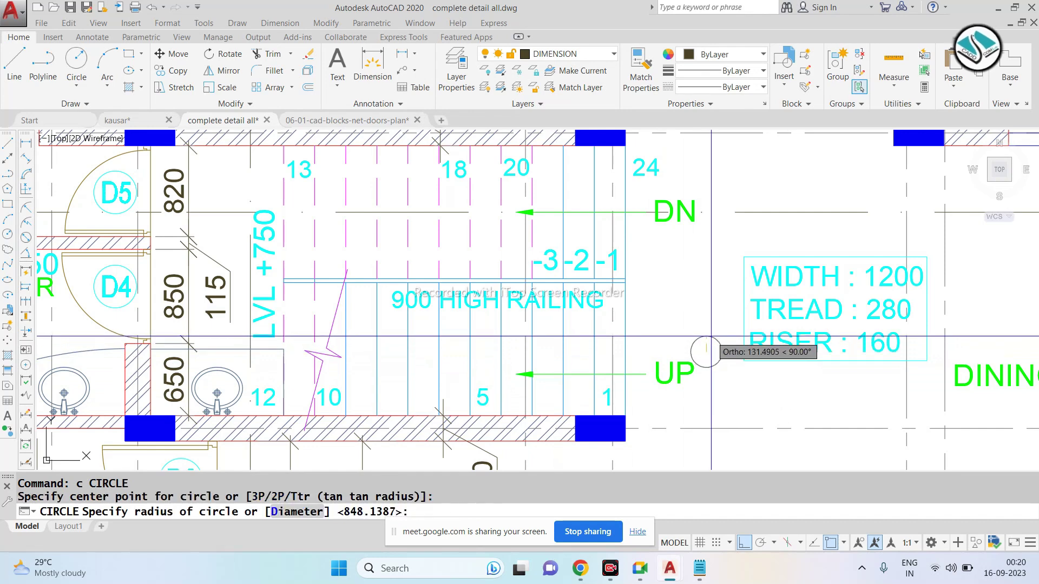
{"action": "key", "text": "Escape"}
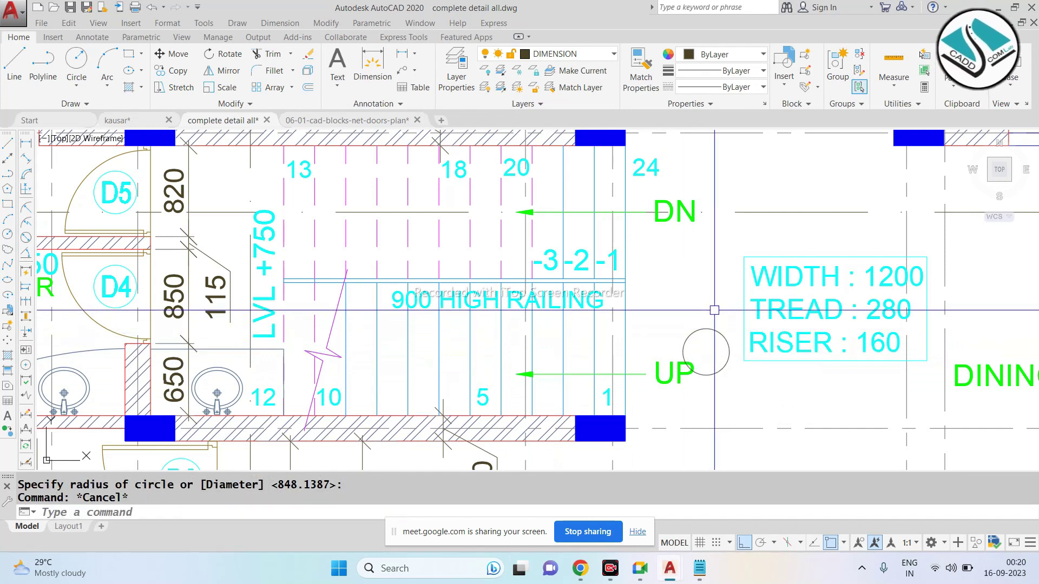
Step: Draw a horizontal line from the circle's centre leftward across the stair to near step 10
{"action": "type", "text": "l"}
{"action": "key", "text": "Return"}
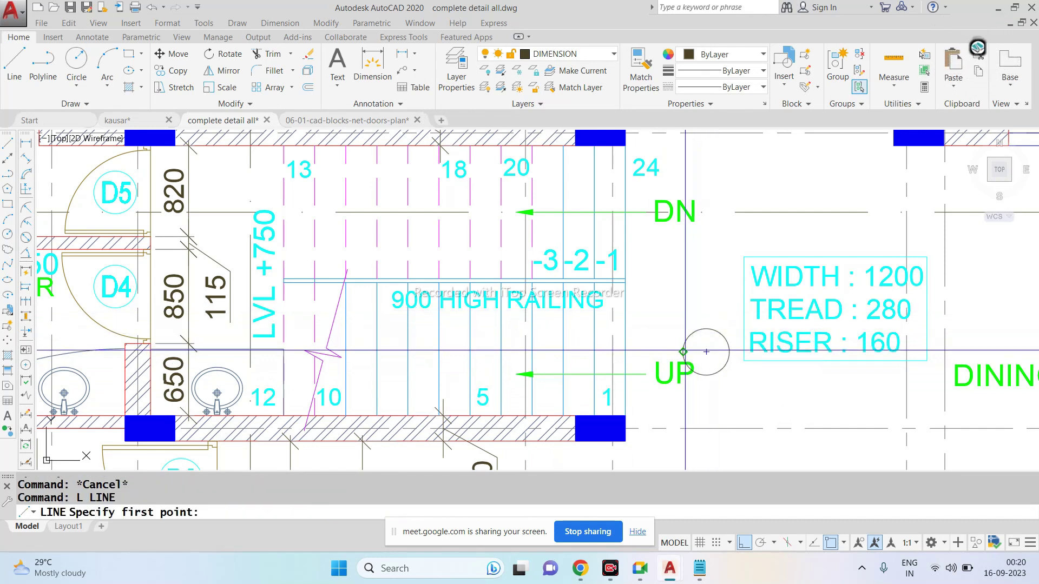
{"action": "left_click", "coordinate": [706, 352]}
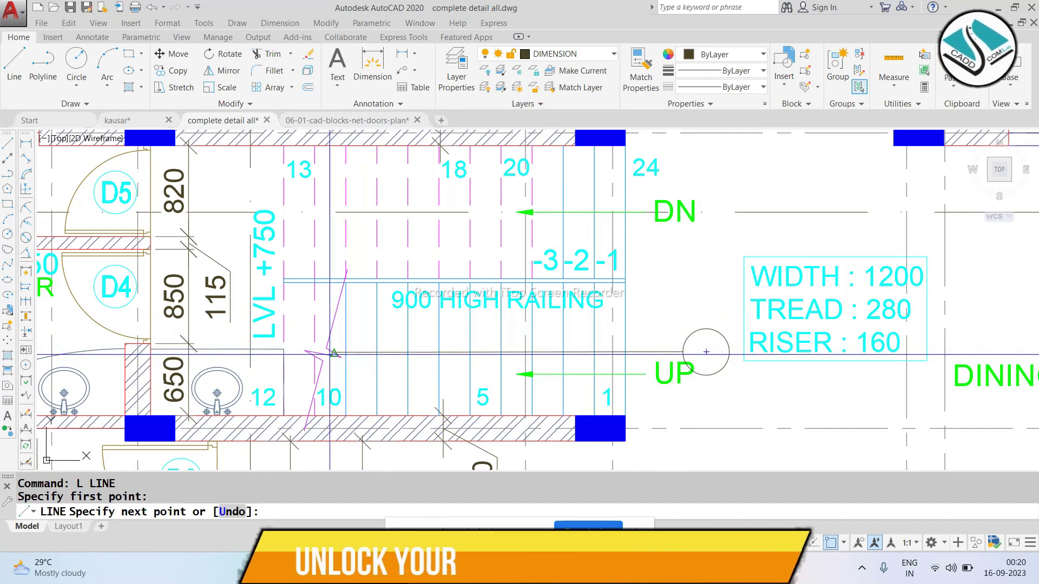
{"action": "left_click", "coordinate": [293, 353]}
Step: Finish the line, then select and inspect a Hidden-layer tread line before deselecting it
{"action": "key", "text": "Escape"}
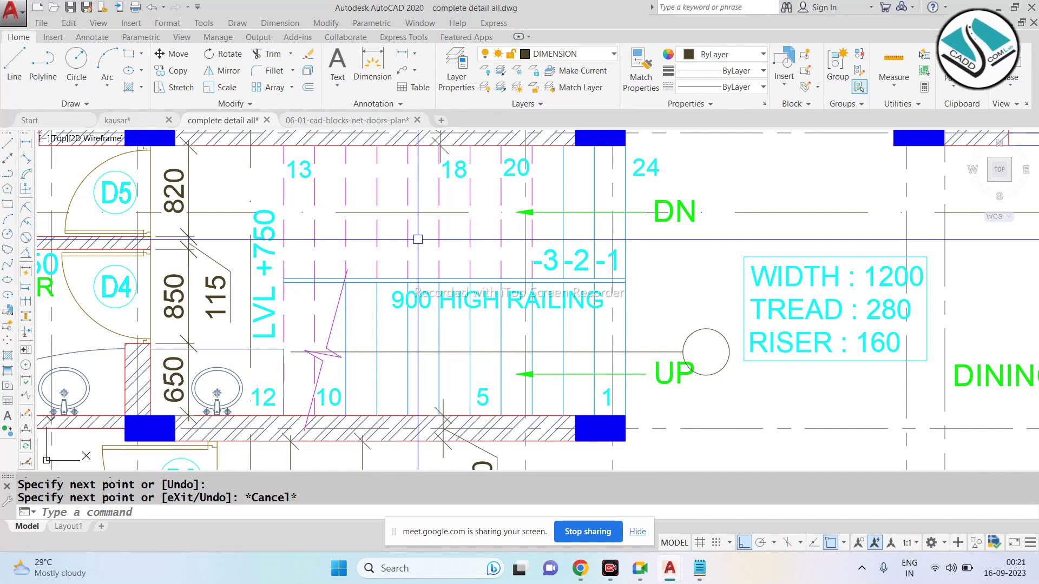
{"action": "scroll", "coordinate": [375, 366], "scroll_direction": "up", "scroll_amount": 4}
{"action": "left_click", "coordinate": [381, 297]}
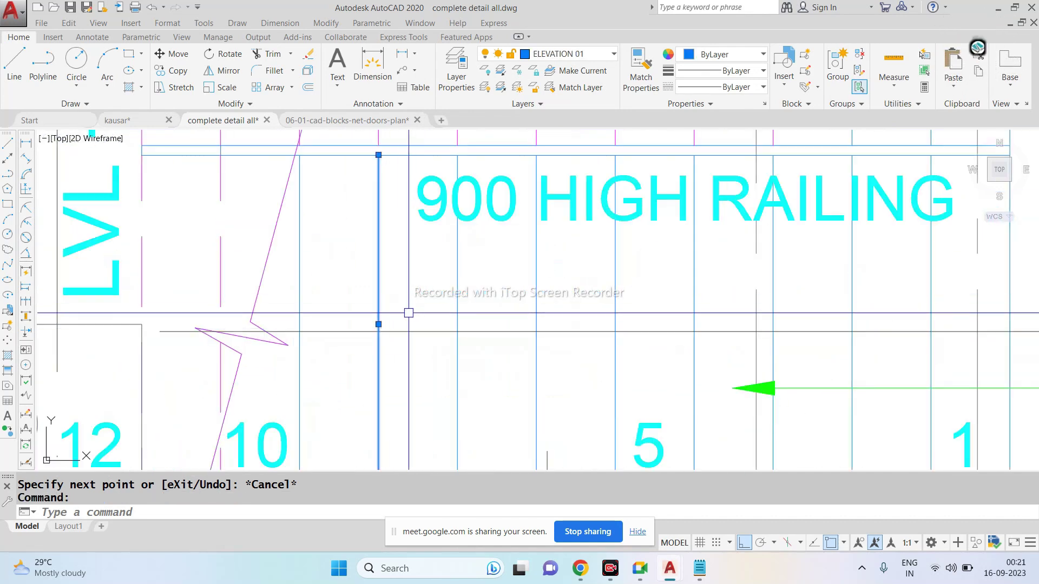
{"action": "scroll", "coordinate": [381, 298], "scroll_direction": "down", "scroll_amount": 2}
{"action": "scroll", "coordinate": [443, 152], "scroll_direction": "up", "scroll_amount": 2}
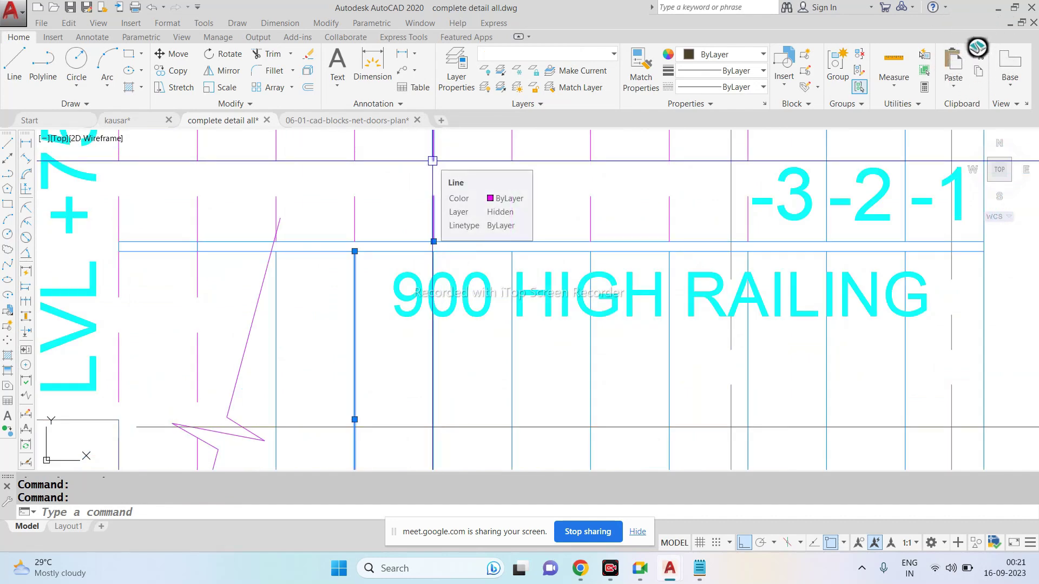
{"action": "key", "text": "Escape"}
{"action": "key", "text": "Escape"}
Step: Return to kausar.dwg, showing its staircase beside the HALL
{"action": "scroll", "coordinate": [356, 258], "scroll_direction": "down", "scroll_amount": 4}
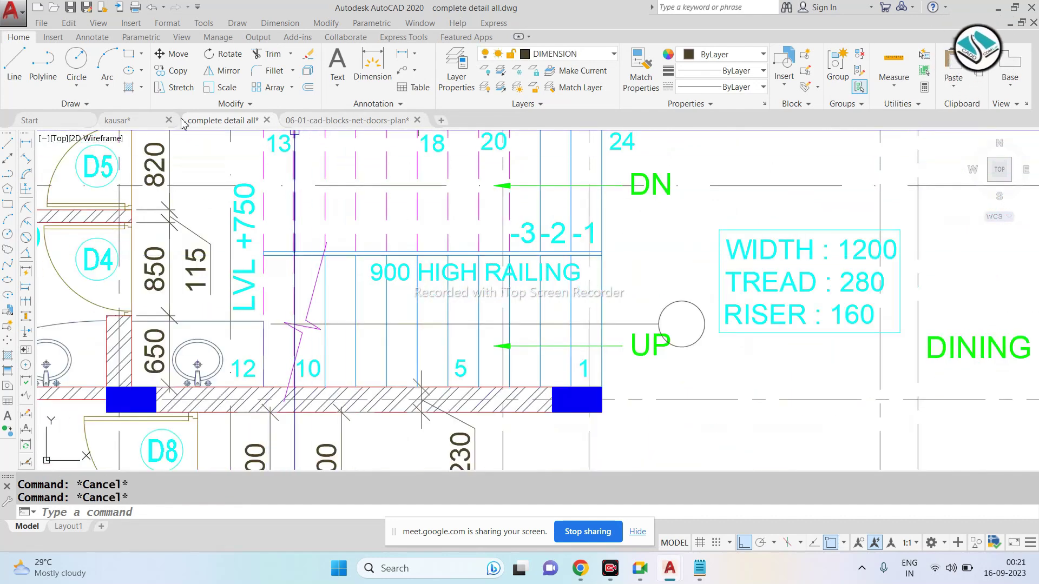
{"action": "left_click", "coordinate": [138, 120]}
{"action": "scroll", "coordinate": [437, 223], "scroll_direction": "up", "scroll_amount": 5}
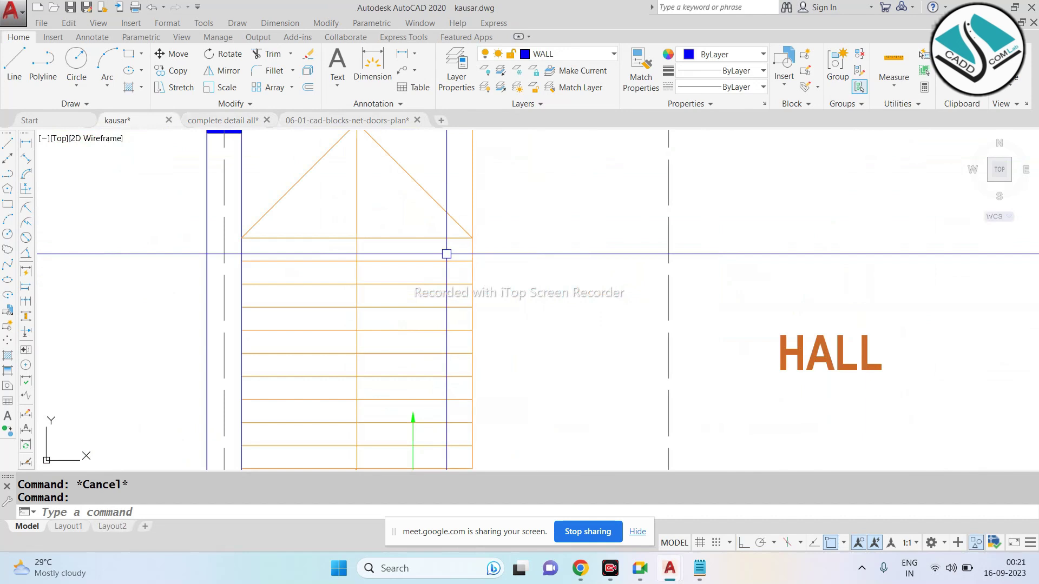
Step: Attempt to trim the line below the lower stair treads, then cancel the trim
{"action": "left_click", "coordinate": [437, 223]}
{"action": "key", "text": "Escape"}
{"action": "type", "text": "t"}
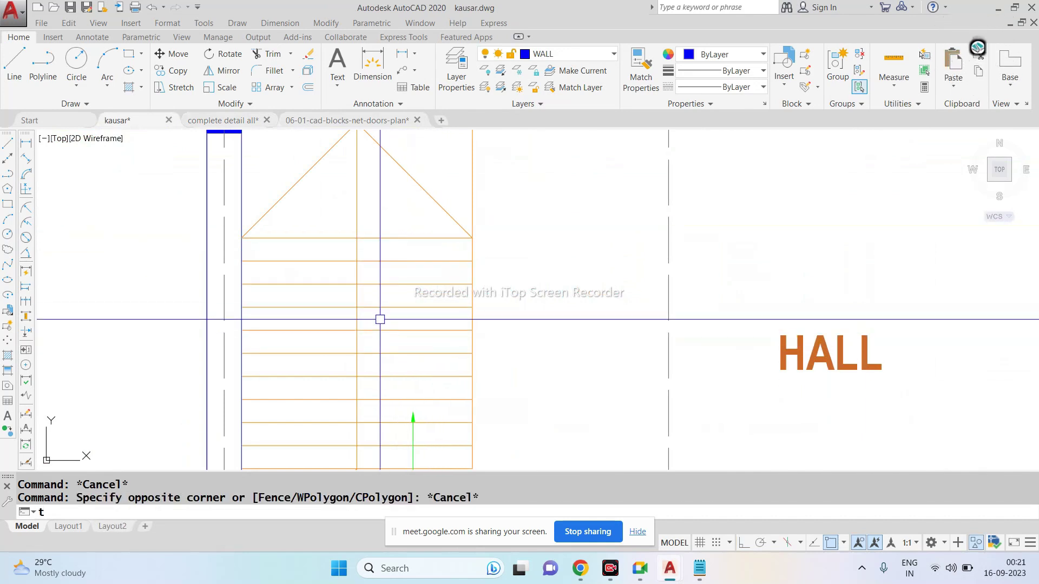
{"action": "scroll", "coordinate": [389, 281], "scroll_direction": "down", "scroll_amount": 3}
{"action": "scroll", "coordinate": [373, 303], "scroll_direction": "up", "scroll_amount": 3}
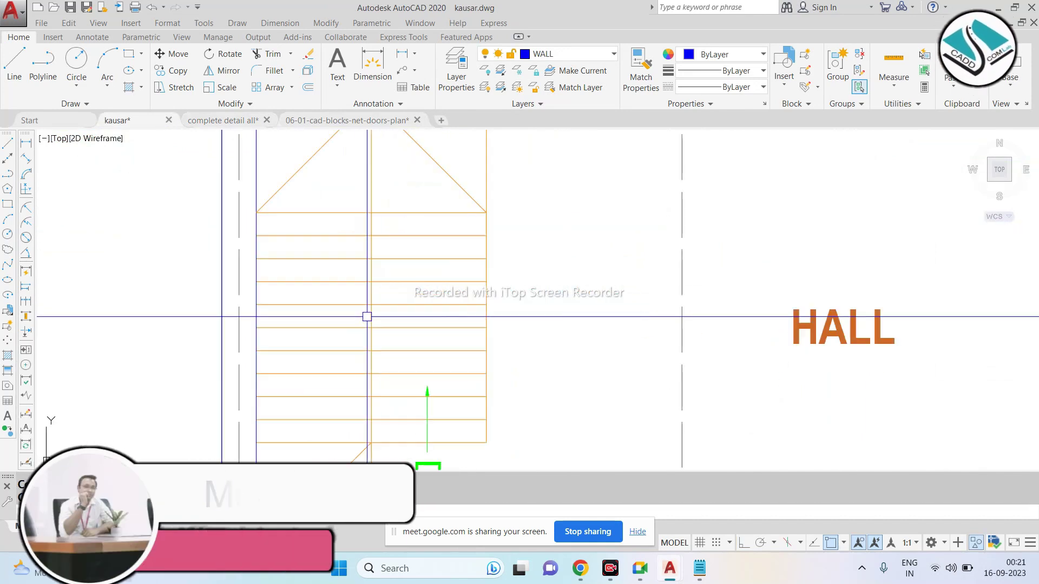
{"action": "type", "text": "2"}
{"action": "key", "text": "Return"}
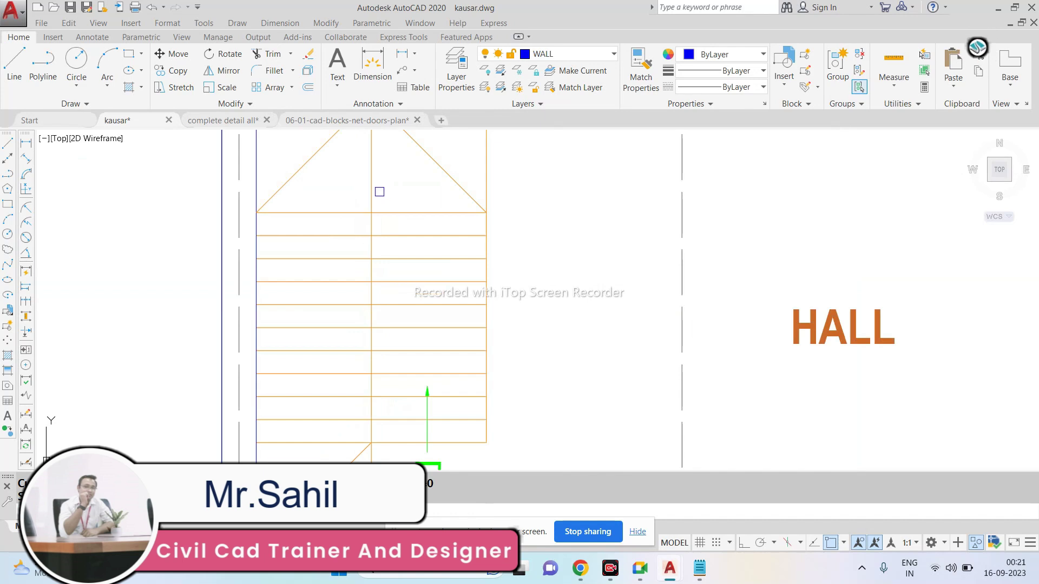
{"action": "left_click", "coordinate": [378, 198]}
{"action": "scroll", "coordinate": [373, 187], "scroll_direction": "up", "scroll_amount": 4}
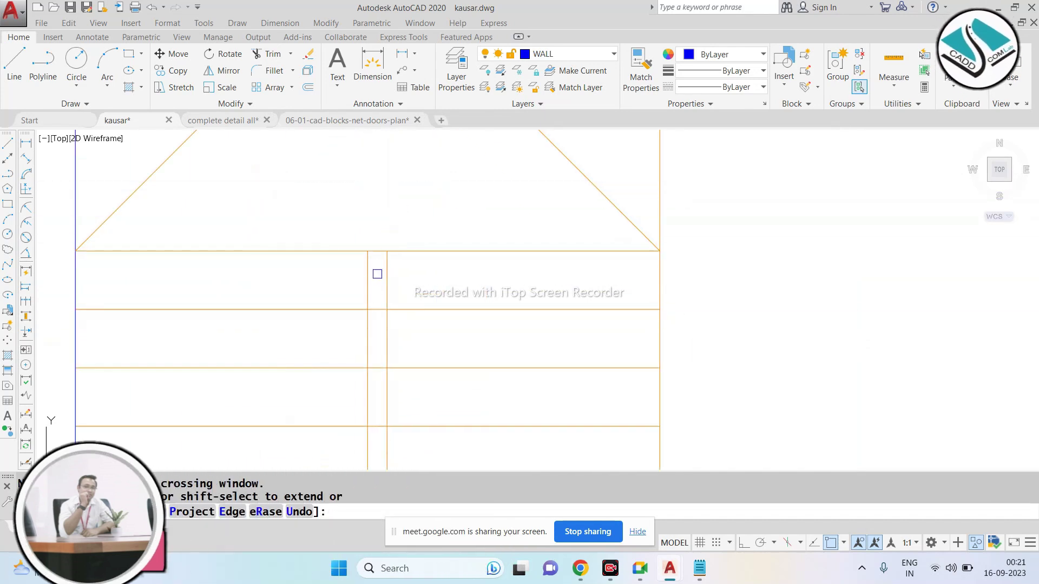
{"action": "mouse_move", "coordinate": [375, 274]}
{"action": "middle_mouse_down"}
{"action": "mouse_move", "coordinate": [395, 135]}
{"action": "mouse_move", "coordinate": [411, 174]}
{"action": "middle_mouse_up"}
{"action": "scroll", "coordinate": [399, 352], "scroll_direction": "up", "scroll_amount": 2}
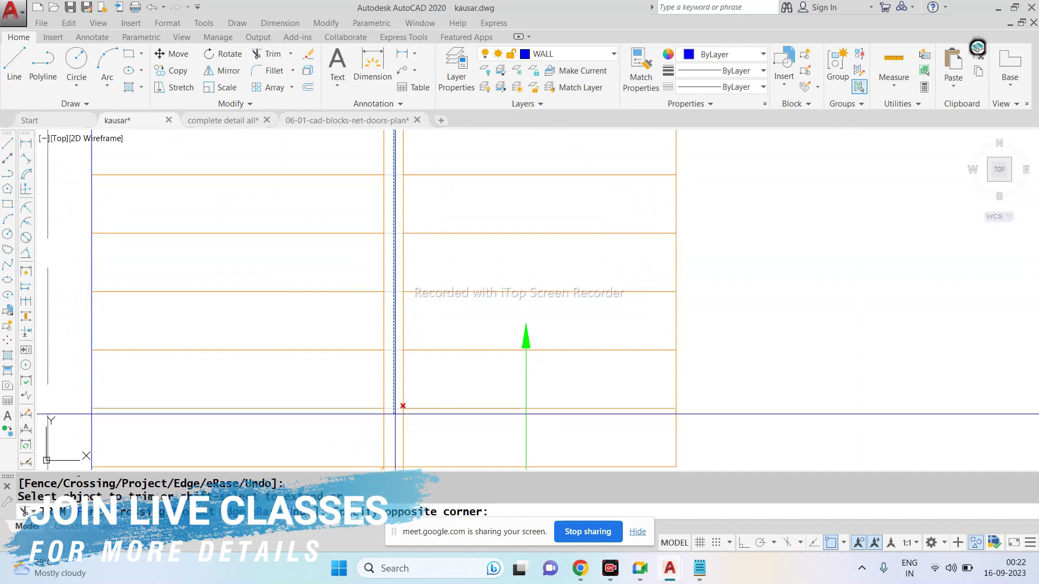
{"action": "scroll", "coordinate": [401, 379], "scroll_direction": "down", "scroll_amount": 3}
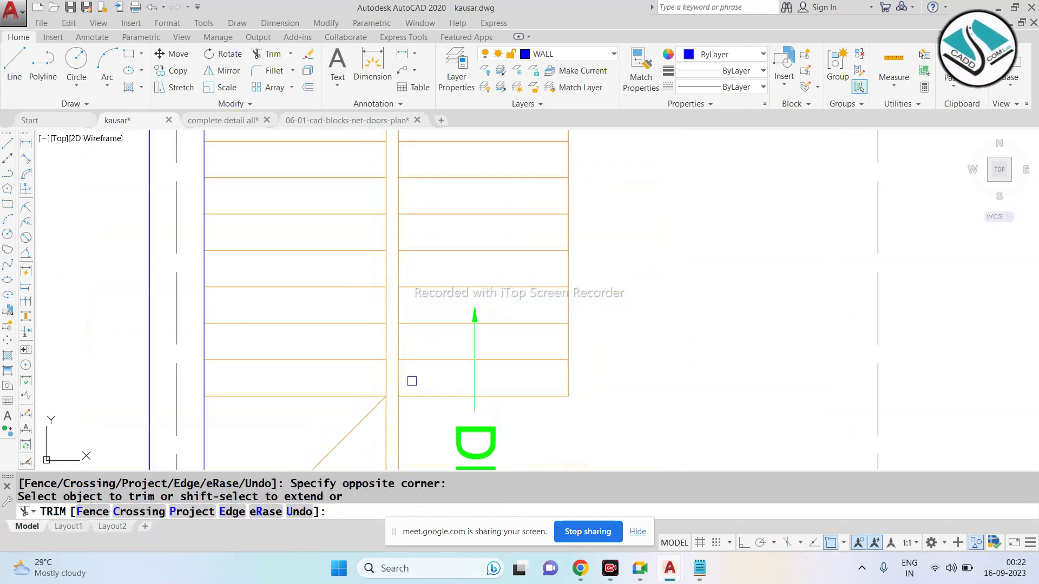
{"action": "scroll", "coordinate": [442, 154], "scroll_direction": "down", "scroll_amount": 1}
{"action": "middle_click_drag", "start_coordinate": [442, 154], "coordinate": [406, 262]}
{"action": "left_click", "coordinate": [410, 324]}
{"action": "scroll", "coordinate": [419, 391], "scroll_direction": "up", "scroll_amount": 2}
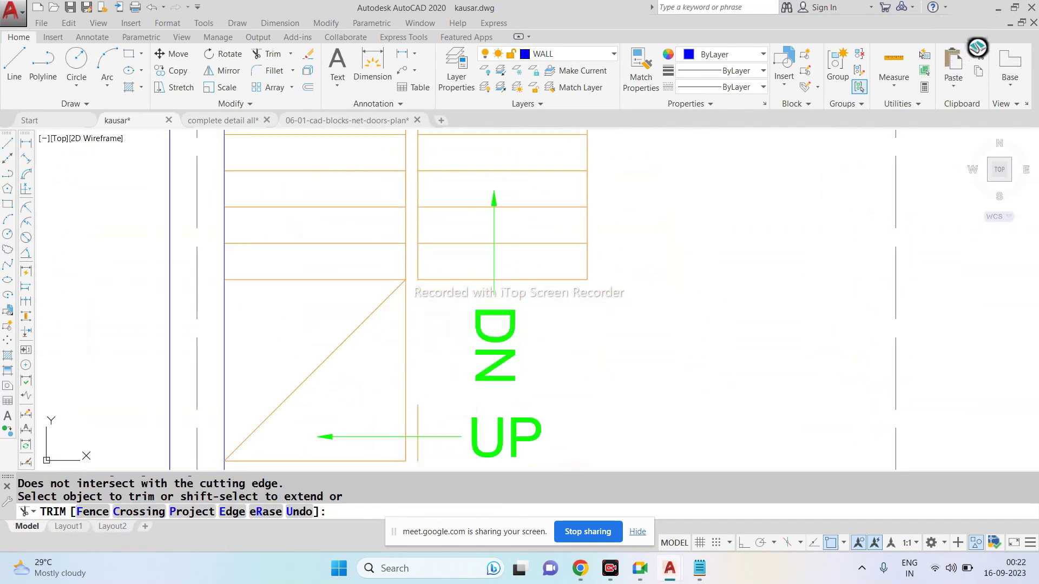
{"action": "key", "text": "Escape"}
Step: Erase the vertical line below the DN label
{"action": "left_click", "coordinate": [419, 425]}
{"action": "type", "text": "e"}
{"action": "key", "text": "Return"}
{"action": "scroll", "coordinate": [375, 378], "scroll_direction": "down", "scroll_amount": 2}
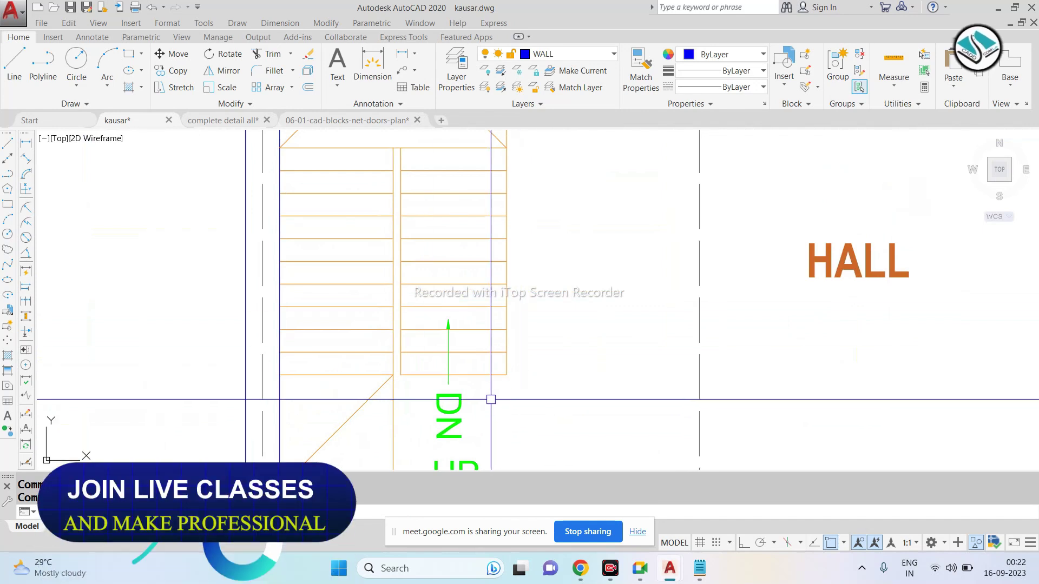
Step: Crossing-select the right stair's tread lines plus its top line, then clear the selection
{"action": "left_click", "coordinate": [486, 393]}
{"action": "middle_click_drag", "start_coordinate": [481, 201], "coordinate": [477, 224]}
{"action": "left_click", "coordinate": [469, 181]}
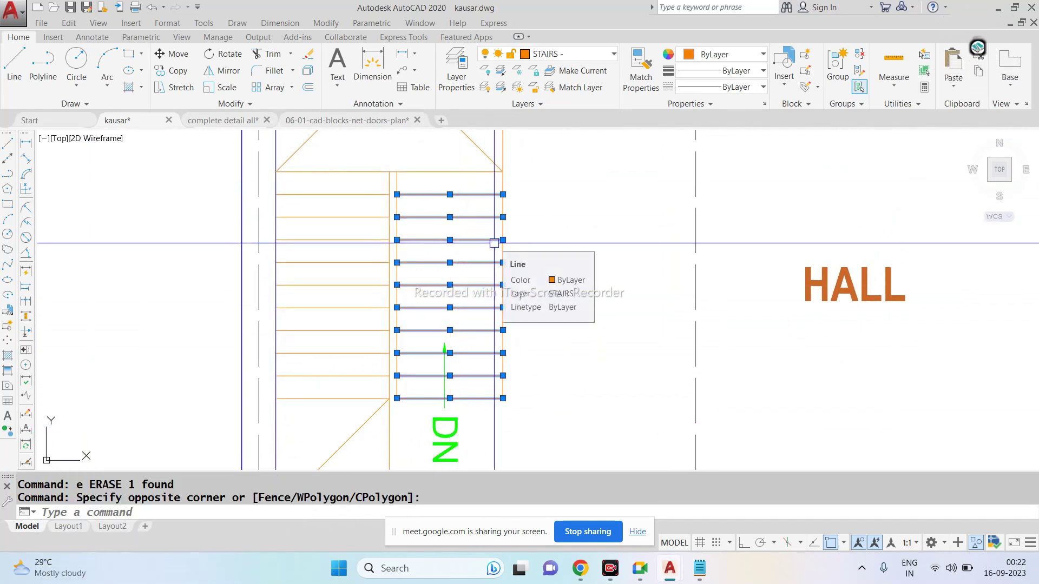
{"action": "left_click", "coordinate": [482, 160]}
{"action": "left_click", "coordinate": [452, 183]}
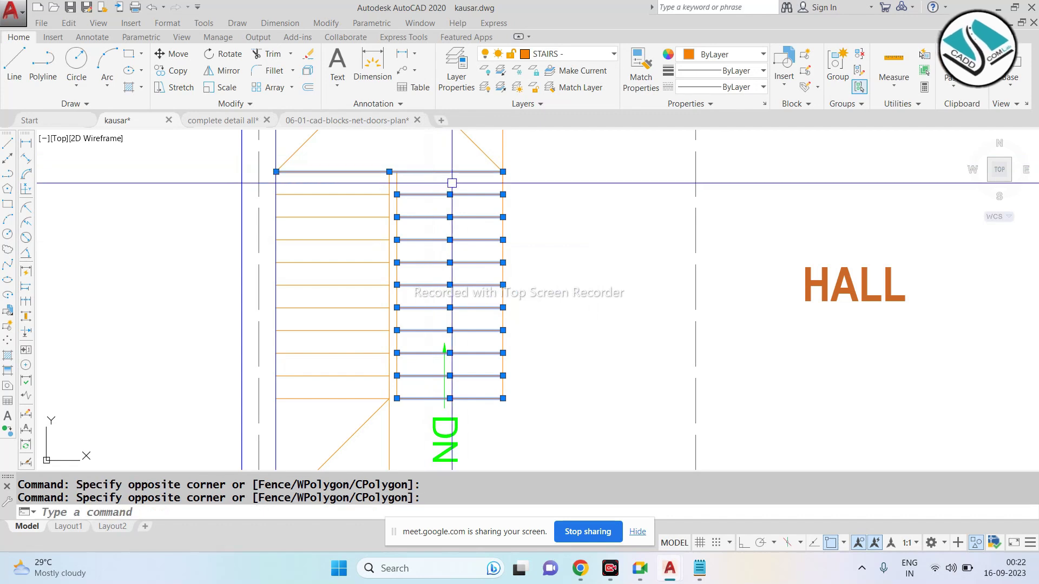
{"action": "key", "text": "Escape"}
Step: Try trimming, then erase the short segment at the stair's top right
{"action": "type", "text": "tr"}
{"action": "key", "text": "Return"}
{"action": "key", "text": "Return"}
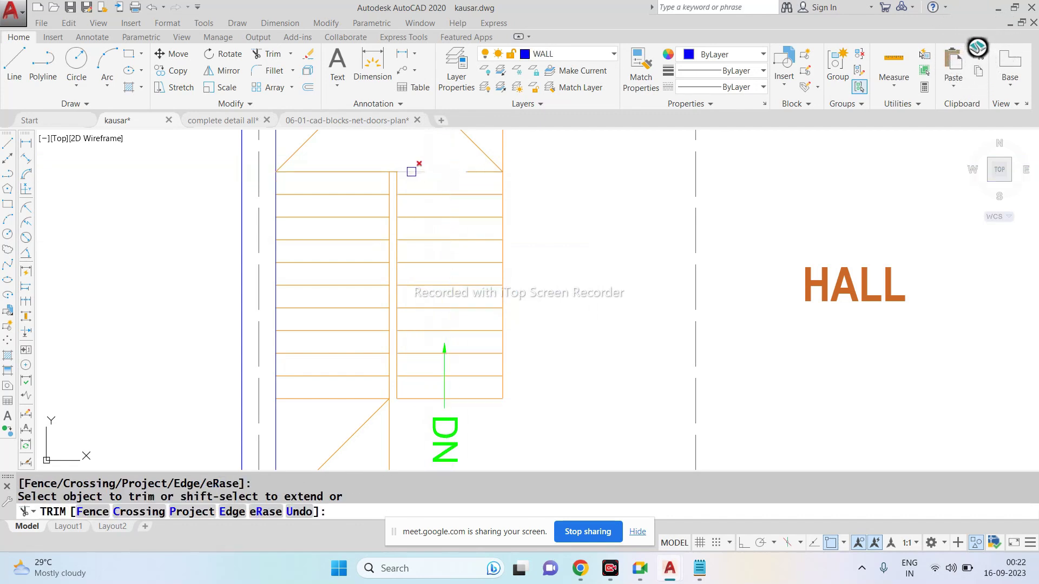
{"action": "left_click", "coordinate": [411, 172]}
{"action": "key", "text": "Escape"}
{"action": "left_click", "coordinate": [475, 171]}
{"action": "type", "text": "e"}
Step: Draw a line closing the top edge of the right stair flight
{"action": "key", "text": "Return"}
{"action": "key", "text": "Escape"}
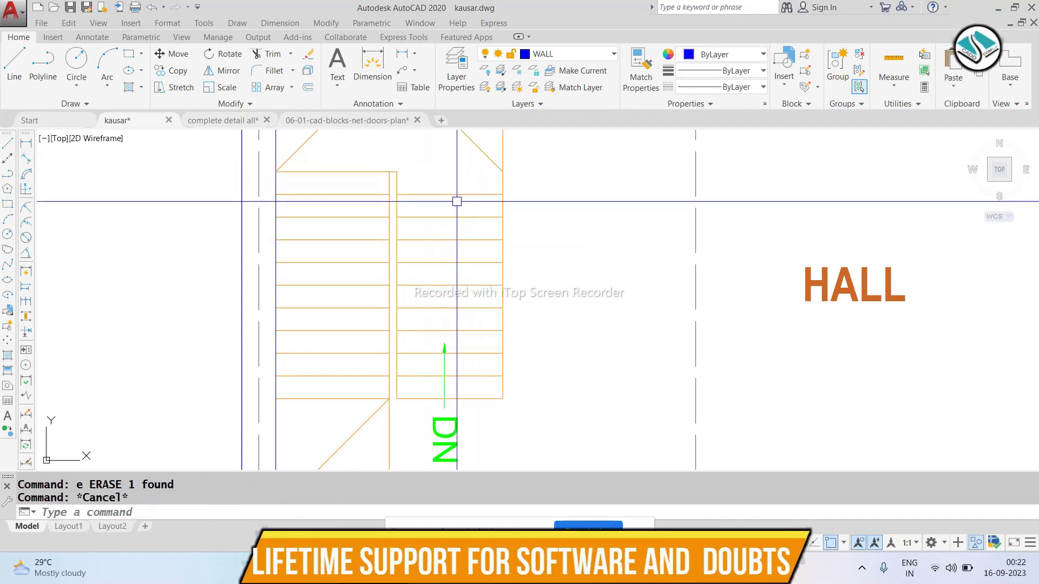
{"action": "type", "text": "l"}
{"action": "key", "text": "Return"}
{"action": "left_click", "coordinate": [397, 172]}
{"action": "left_click", "coordinate": [498, 172]}
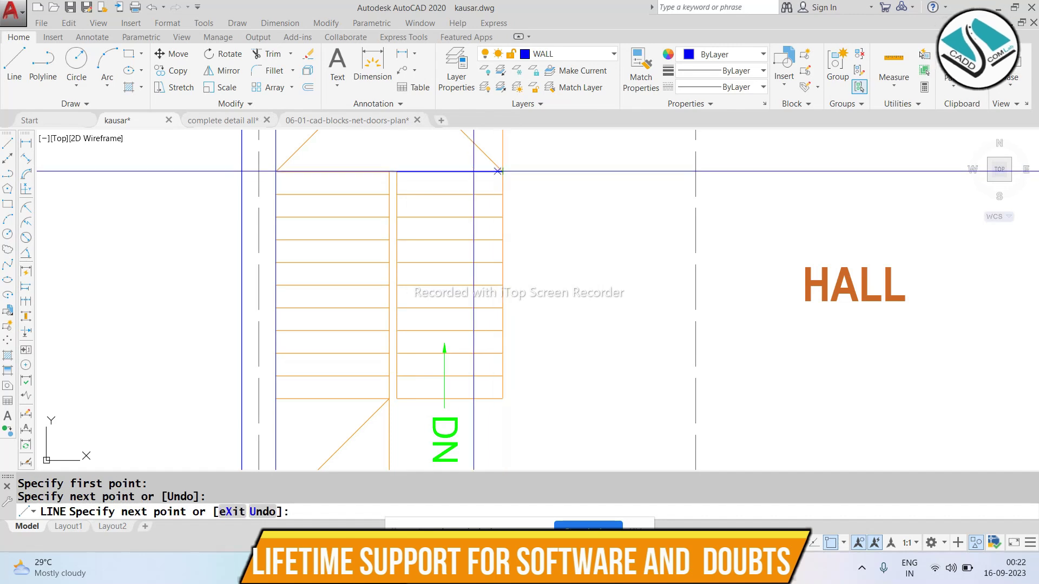
{"action": "key", "text": "Escape"}
Step: Crossing-select the right flight's horizontal tread lines and scroll through the layer list
{"action": "left_click", "coordinate": [471, 162]}
{"action": "left_click", "coordinate": [448, 404]}
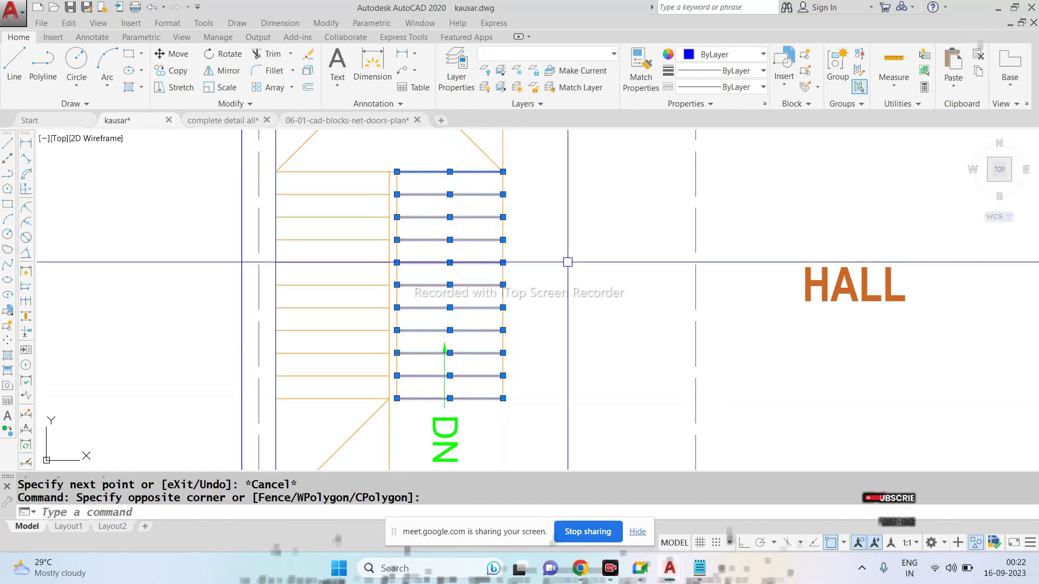
{"action": "left_click", "coordinate": [574, 54]}
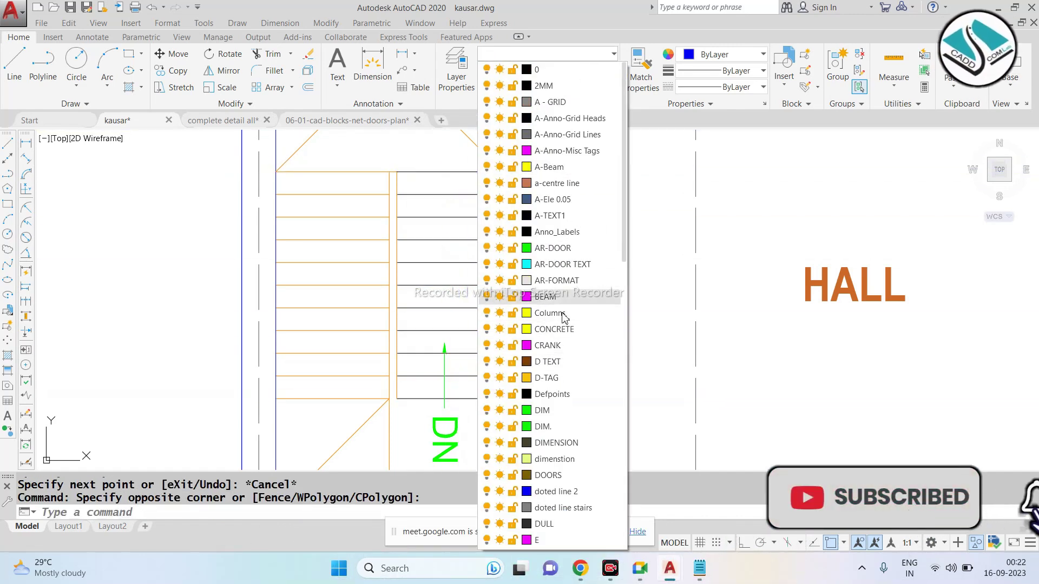
{"action": "scroll", "coordinate": [564, 318], "scroll_direction": "down", "scroll_amount": 2}
{"action": "scroll", "coordinate": [553, 342], "scroll_direction": "down", "scroll_amount": 2}
Step: Move the selected tread lines onto the Hidden layer
{"action": "scroll", "coordinate": [554, 338], "scroll_direction": "down", "scroll_amount": 3}
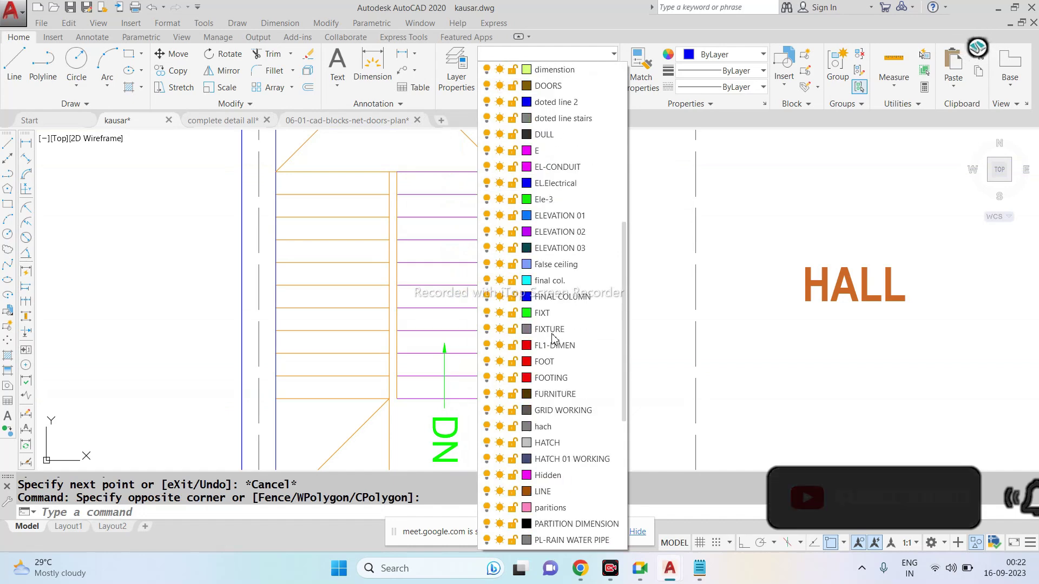
{"action": "scroll", "coordinate": [552, 337], "scroll_direction": "down", "scroll_amount": 2}
{"action": "scroll", "coordinate": [548, 335], "scroll_direction": "down", "scroll_amount": 2}
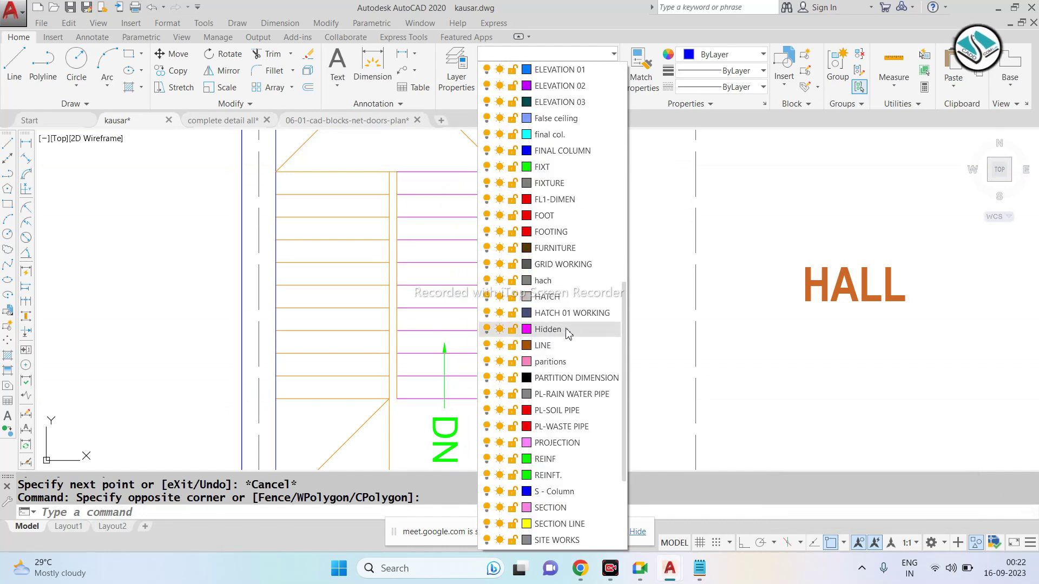
{"action": "left_click", "coordinate": [566, 330]}
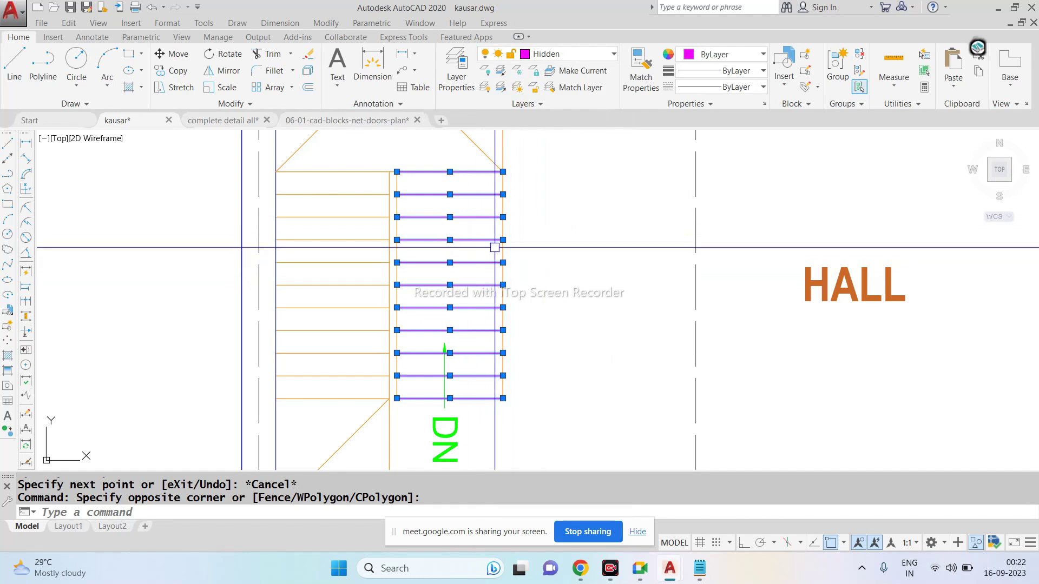
Step: Give the tread lines the dashed ACAD_ISO03W100 linetype
{"action": "left_click", "coordinate": [752, 87]}
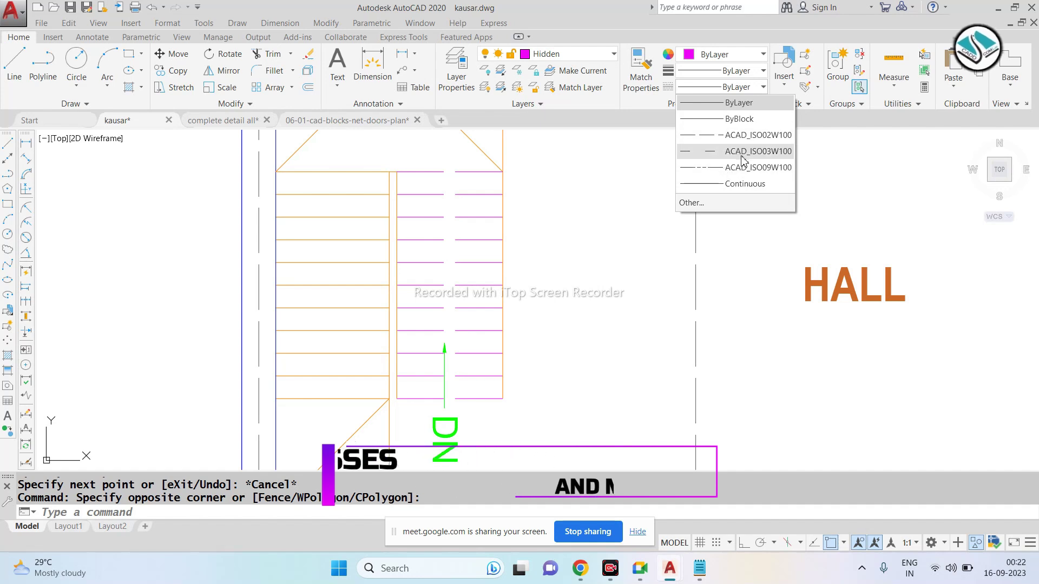
{"action": "left_click", "coordinate": [754, 152]}
{"action": "scroll", "coordinate": [476, 179], "scroll_direction": "up", "scroll_amount": 6}
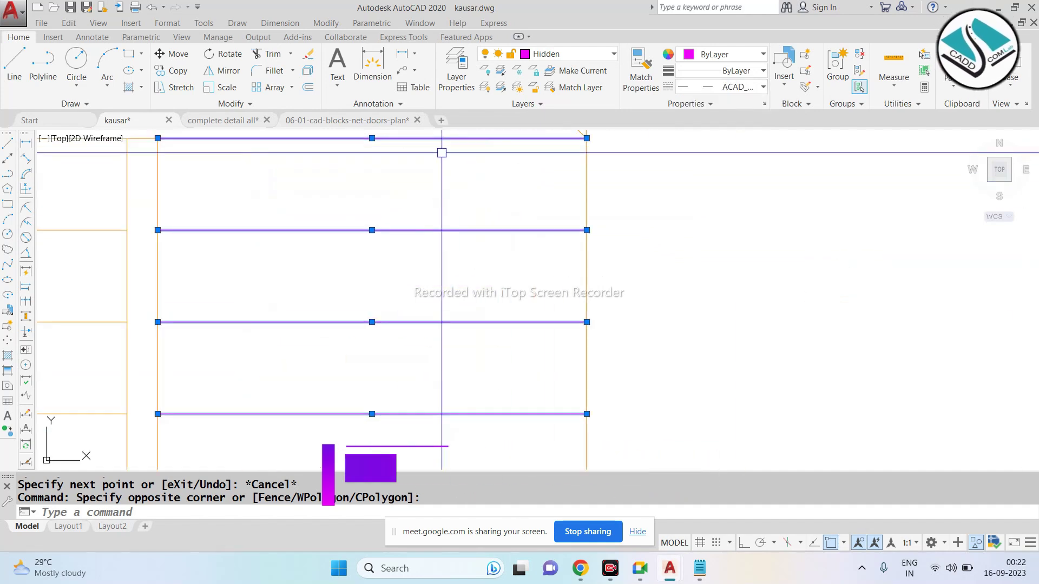
{"action": "scroll", "coordinate": [476, 178], "scroll_direction": "down", "scroll_amount": 4}
{"action": "left_click", "coordinate": [755, 89]}
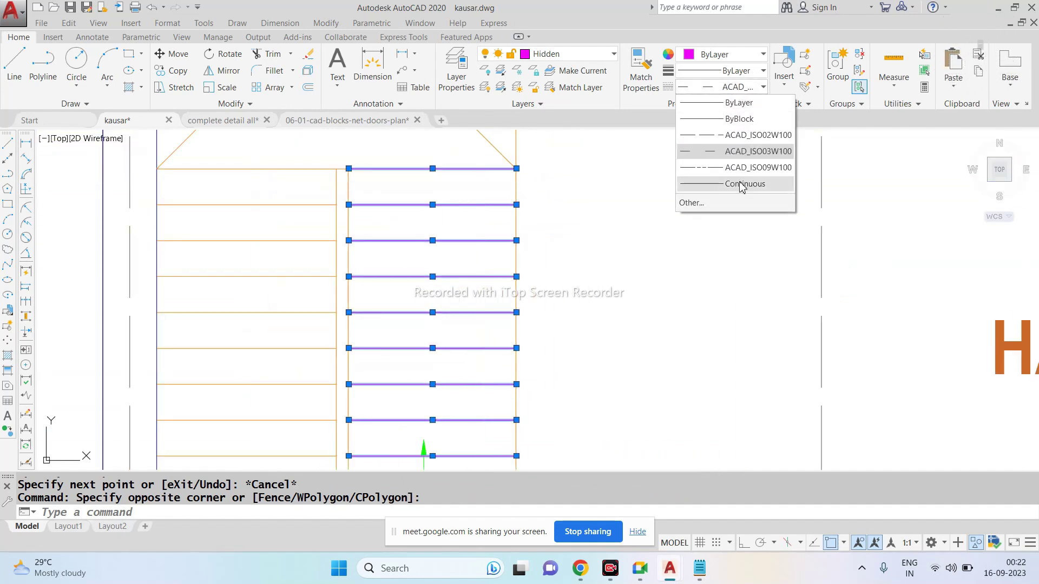
{"action": "left_click", "coordinate": [753, 142]}
Step: Set the treads' linetype scale to 0.3 in Properties, then clear the selection
{"action": "type", "text": "h"}
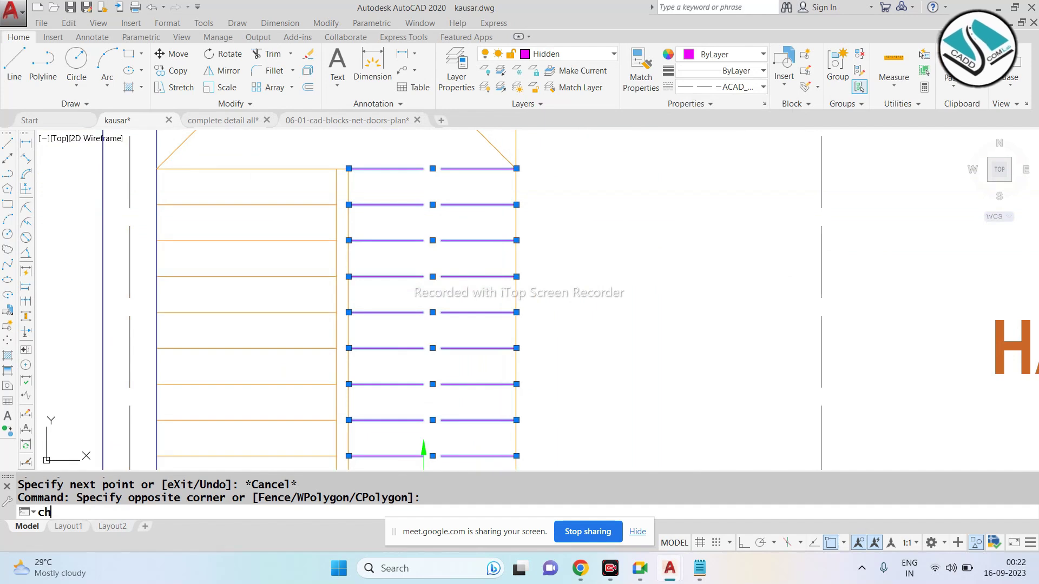
{"action": "key", "text": "Return"}
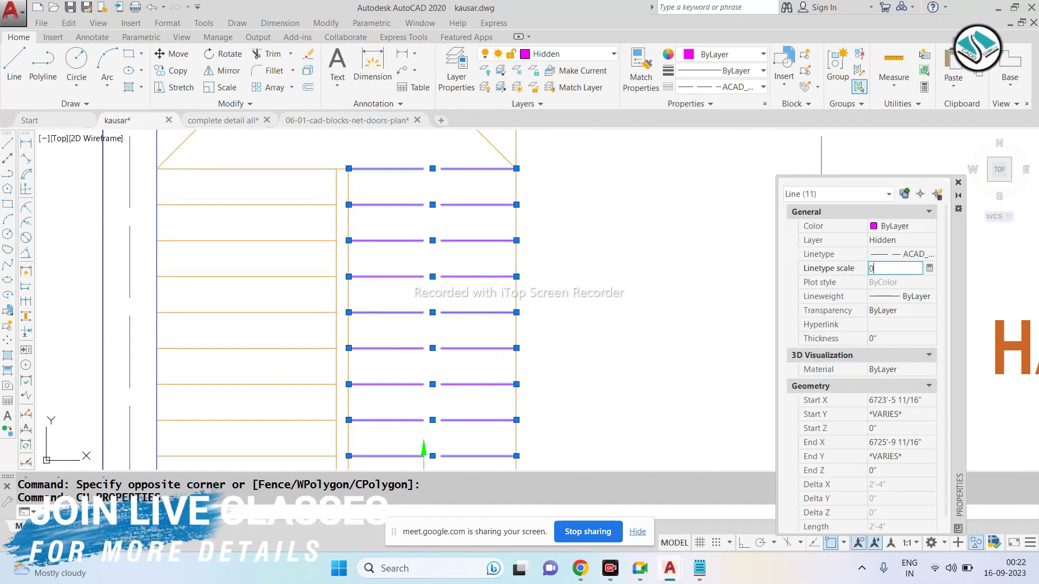
{"action": "type", "text": "0.2"}
{"action": "left_click", "coordinate": [877, 270]}
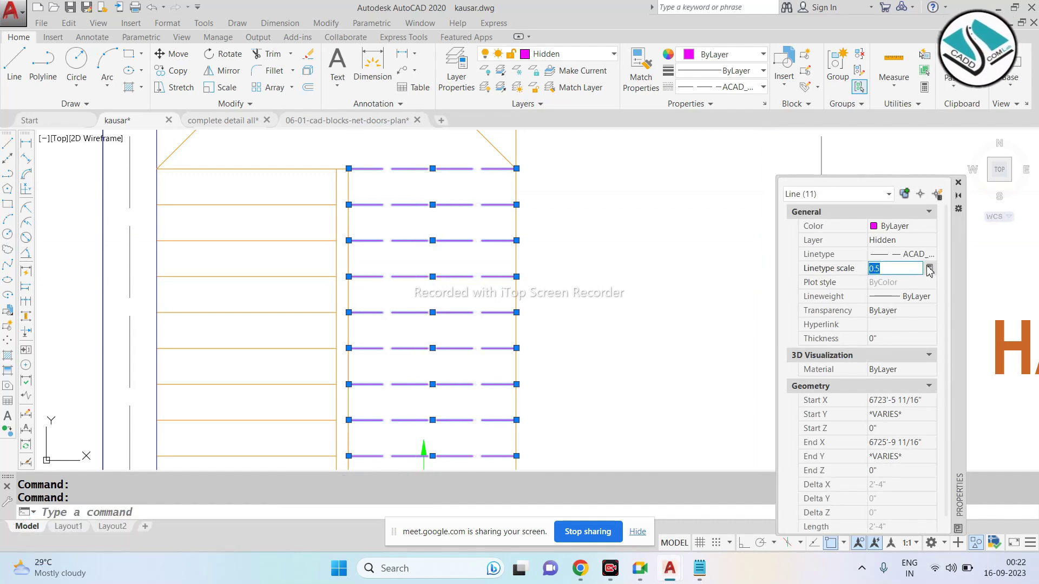
{"action": "left_click", "coordinate": [959, 185]}
{"action": "key", "text": "Escape"}
{"action": "scroll", "coordinate": [513, 132], "scroll_direction": "down", "scroll_amount": 4}
{"action": "key", "text": "Escape"}
Step: Erase the short stray line at the stair apex
{"action": "middle_click_drag", "start_coordinate": [493, 199], "coordinate": [493, 240]}
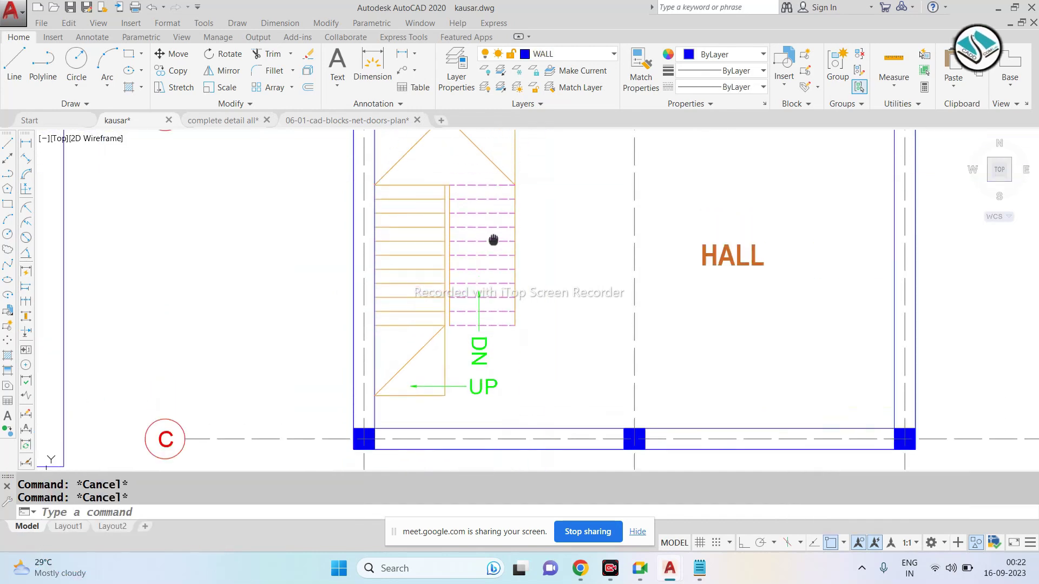
{"action": "scroll", "coordinate": [493, 240], "scroll_direction": "down", "scroll_amount": 2}
{"action": "scroll", "coordinate": [487, 209], "scroll_direction": "up", "scroll_amount": 3}
{"action": "scroll", "coordinate": [420, 176], "scroll_direction": "up", "scroll_amount": 4}
{"action": "left_click", "coordinate": [426, 196]}
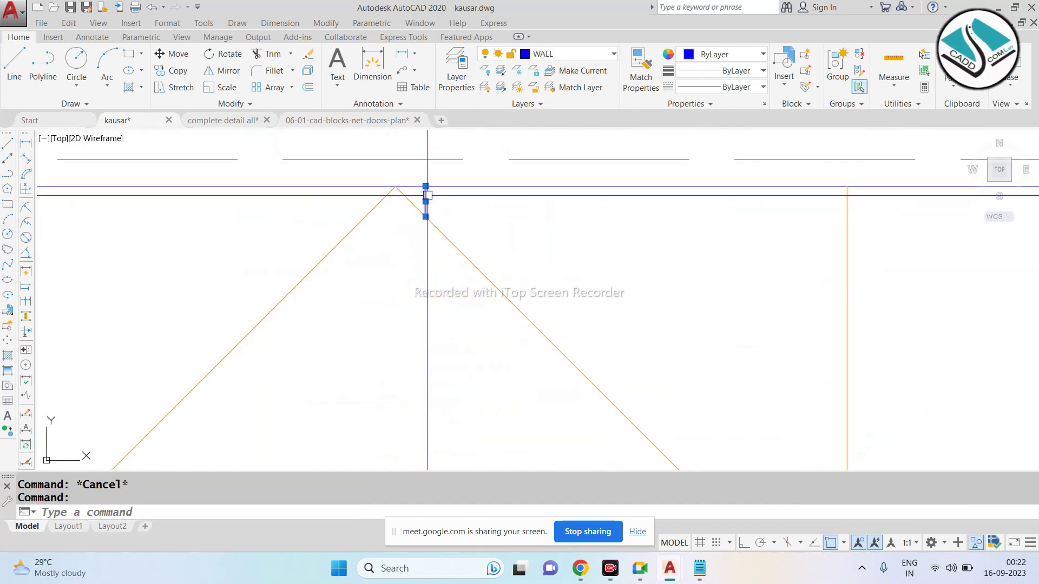
{"action": "type", "text": "e"}
{"action": "key", "text": "Return"}
{"action": "scroll", "coordinate": [529, 200], "scroll_direction": "down", "scroll_amount": 3}
{"action": "scroll", "coordinate": [529, 199], "scroll_direction": "down", "scroll_amount": 2}
{"action": "scroll", "coordinate": [529, 209], "scroll_direction": "down", "scroll_amount": 1}
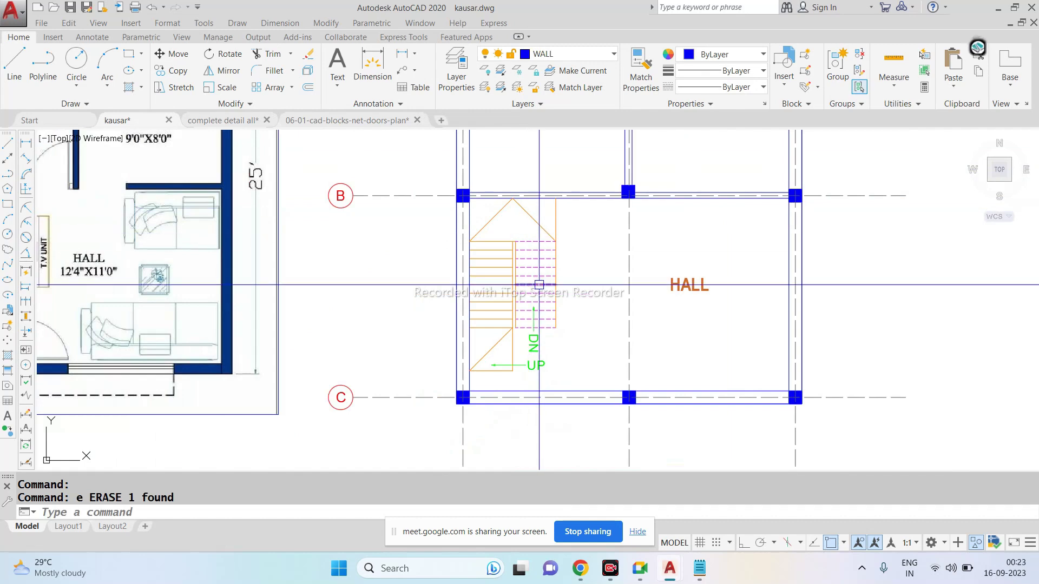
Step: Copy the 900 HIGH RAILING label from the complete detail all drawing
{"action": "left_click", "coordinate": [346, 121]}
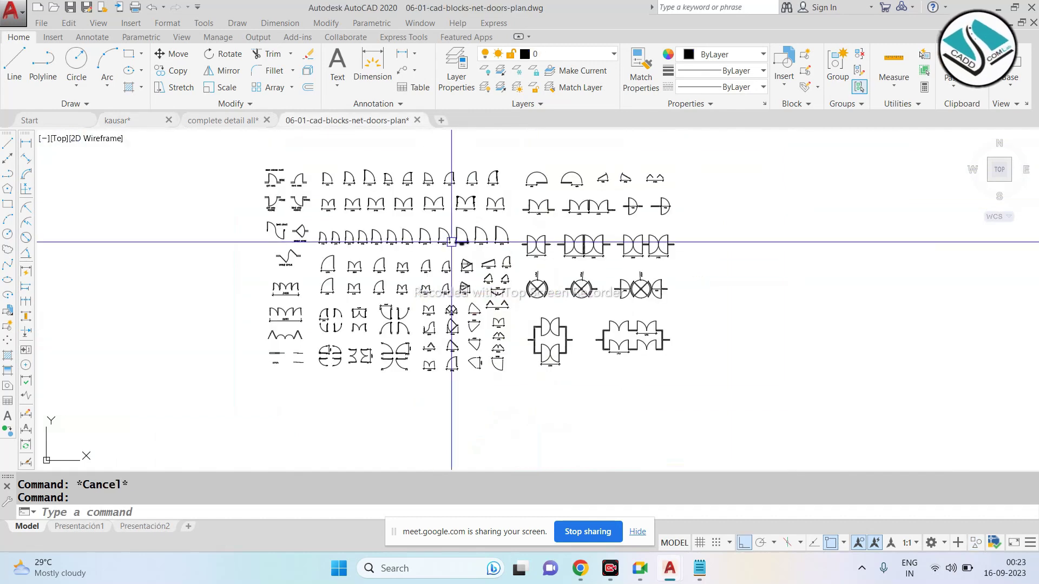
{"action": "left_click", "coordinate": [219, 120]}
{"action": "scroll", "coordinate": [417, 255], "scroll_direction": "down", "scroll_amount": 2}
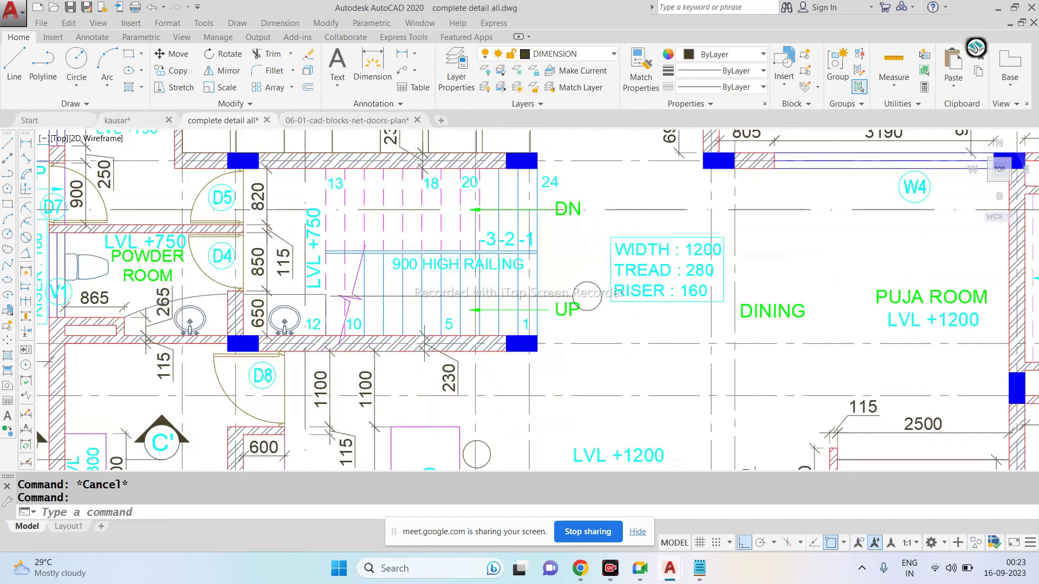
{"action": "scroll", "coordinate": [381, 238], "scroll_direction": "up", "scroll_amount": 4}
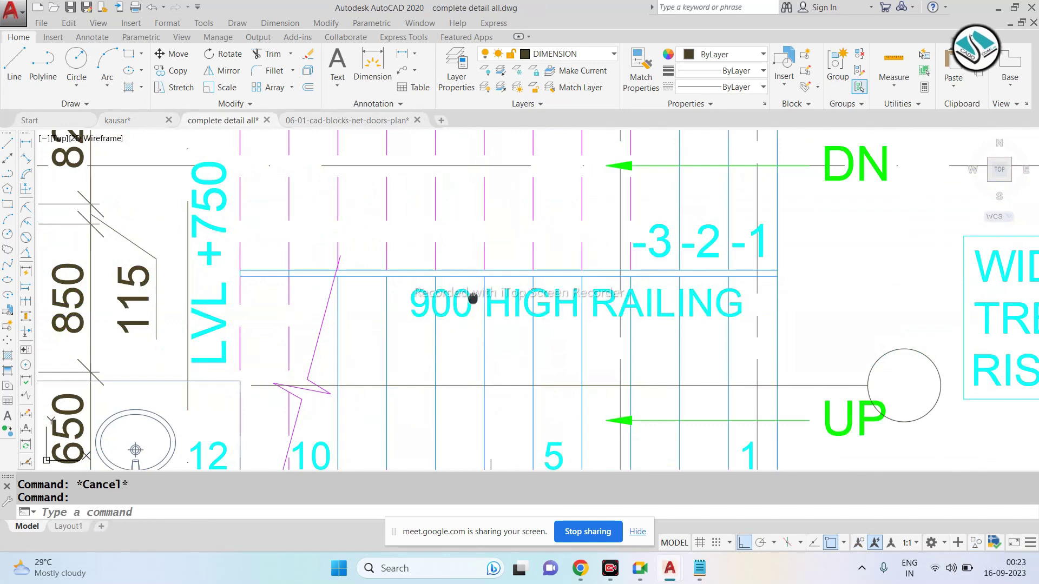
{"action": "middle_click_drag", "start_coordinate": [472, 297], "coordinate": [348, 268]}
{"action": "scroll", "coordinate": [404, 303], "scroll_direction": "up", "scroll_amount": 2}
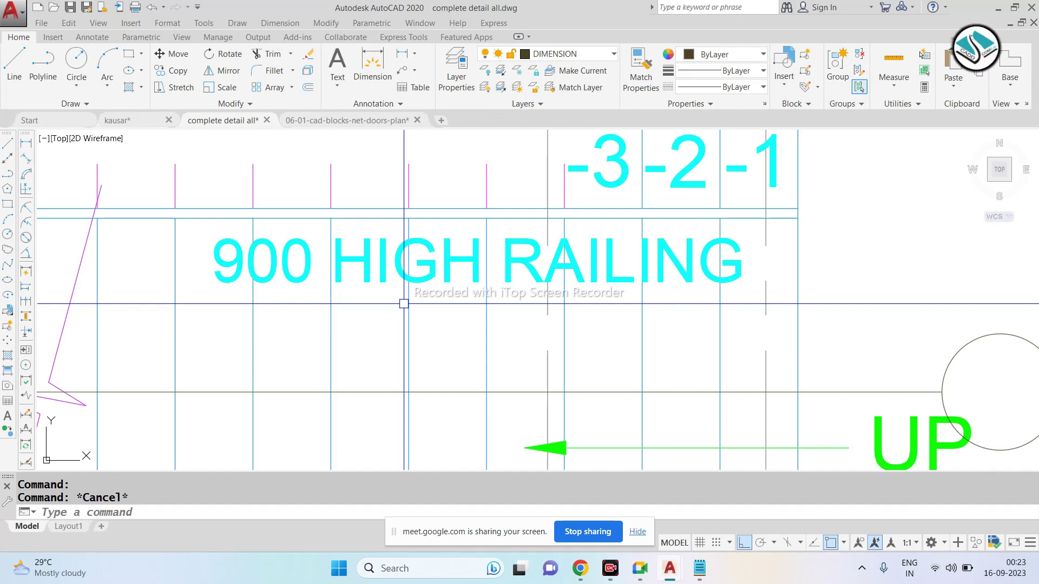
{"action": "scroll", "coordinate": [403, 303], "scroll_direction": "down", "scroll_amount": 3}
{"action": "scroll", "coordinate": [371, 252], "scroll_direction": "up", "scroll_amount": 1}
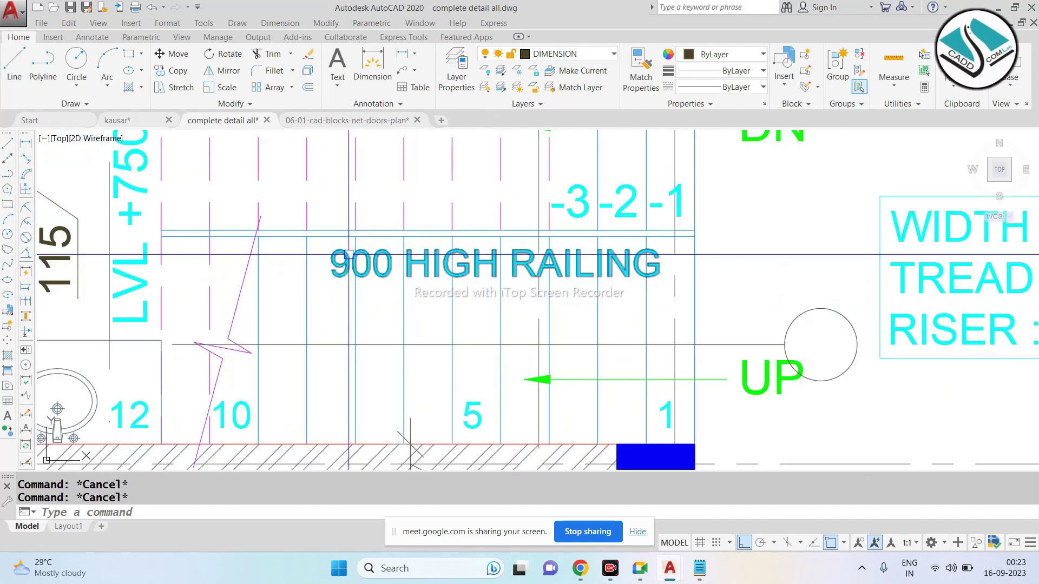
{"action": "scroll", "coordinate": [372, 252], "scroll_direction": "up", "scroll_amount": 2}
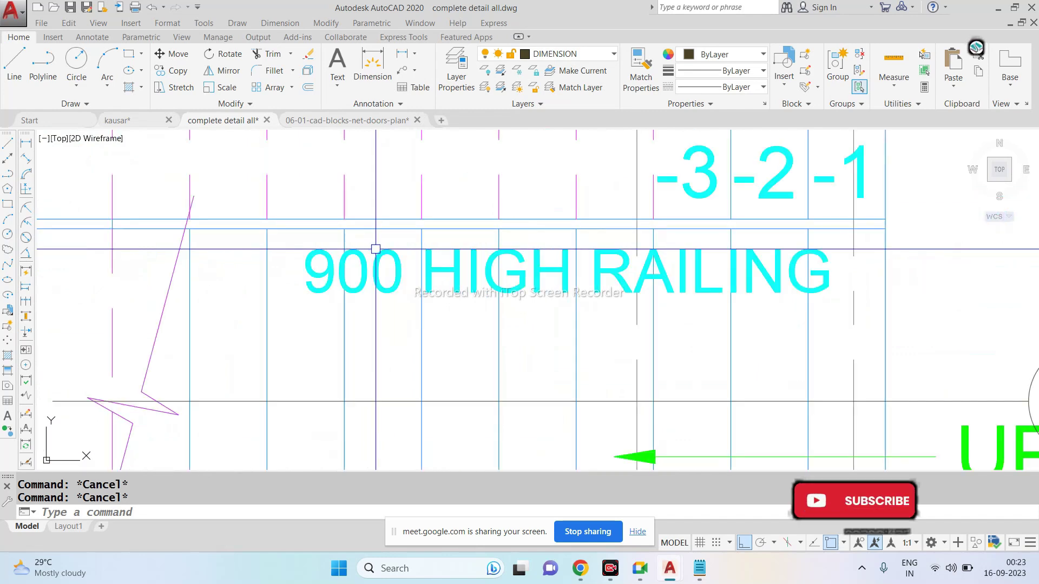
{"action": "left_click", "coordinate": [379, 248]}
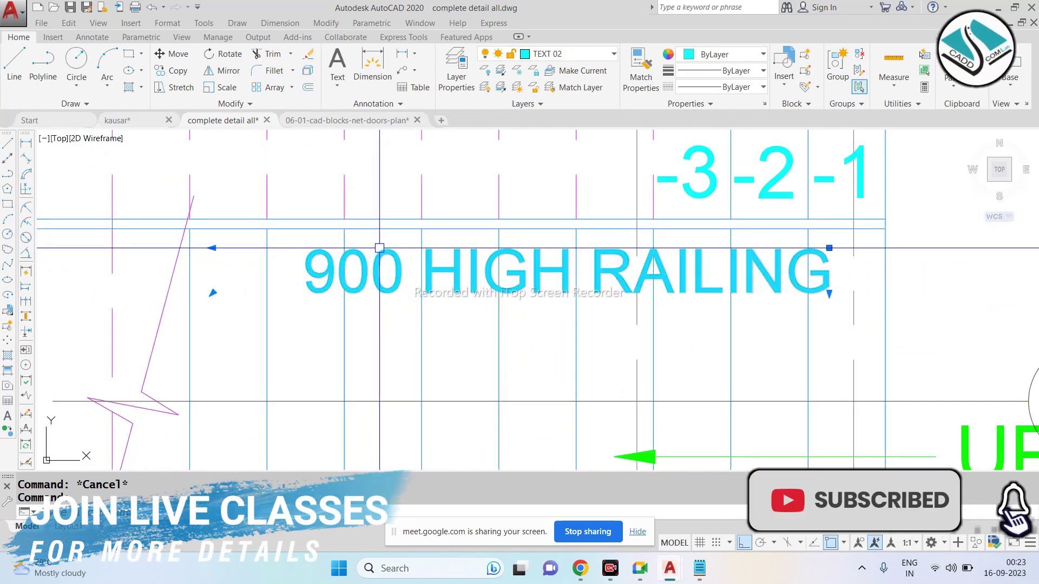
{"action": "key", "text": "ctrl+c"}
Step: Paste the 900 HIGH RAILING label into kausar and move it inside the stair
{"action": "left_click", "coordinate": [138, 125]}
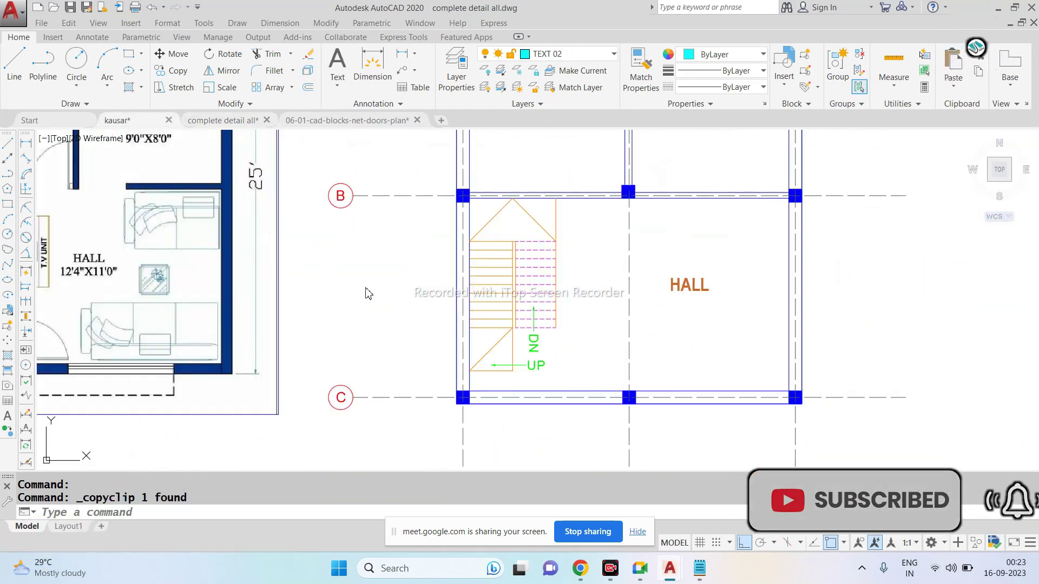
{"action": "key", "text": "ctrl+v"}
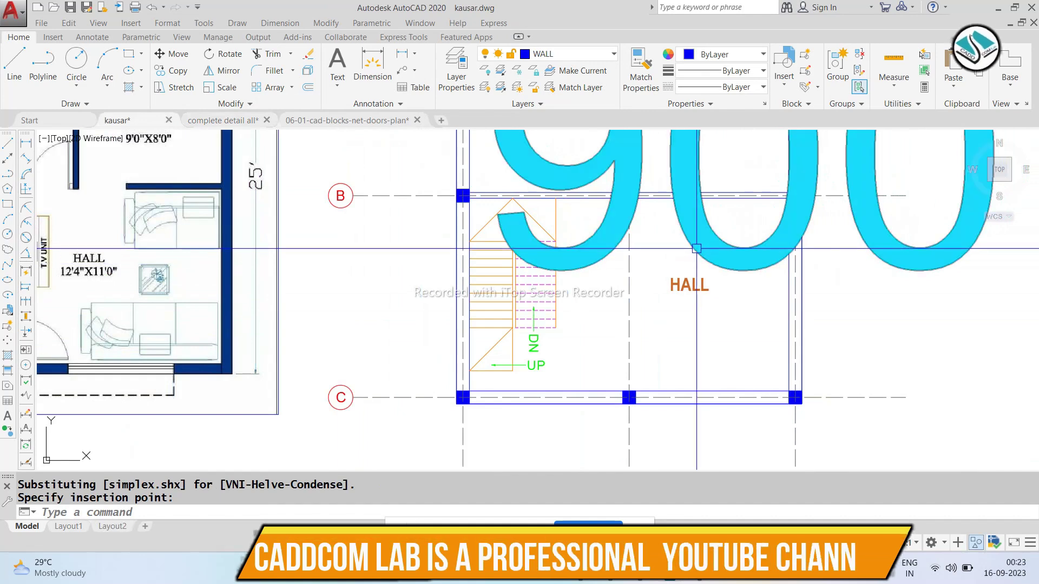
{"action": "left_click", "coordinate": [694, 265]}
{"action": "type", "text": "sc"}
{"action": "key", "text": "Return"}
{"action": "left_click", "coordinate": [655, 270]}
{"action": "scroll", "coordinate": [636, 290], "scroll_direction": "up", "scroll_amount": 3}
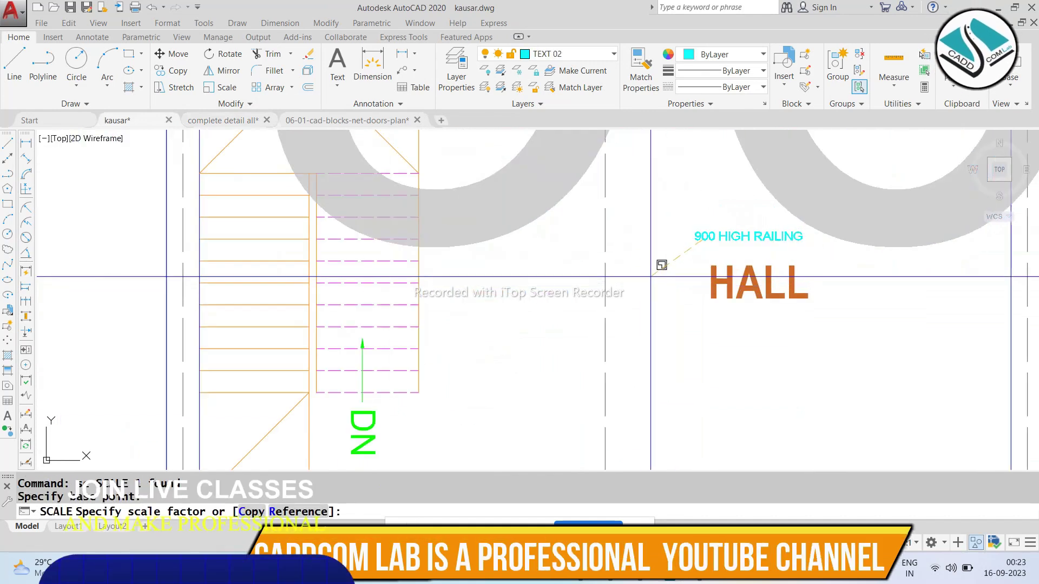
{"action": "type", "text": "m"}
{"action": "key", "text": "Return"}
{"action": "left_click", "coordinate": [676, 239]}
{"action": "scroll", "coordinate": [287, 298], "scroll_direction": "up", "scroll_amount": 2}
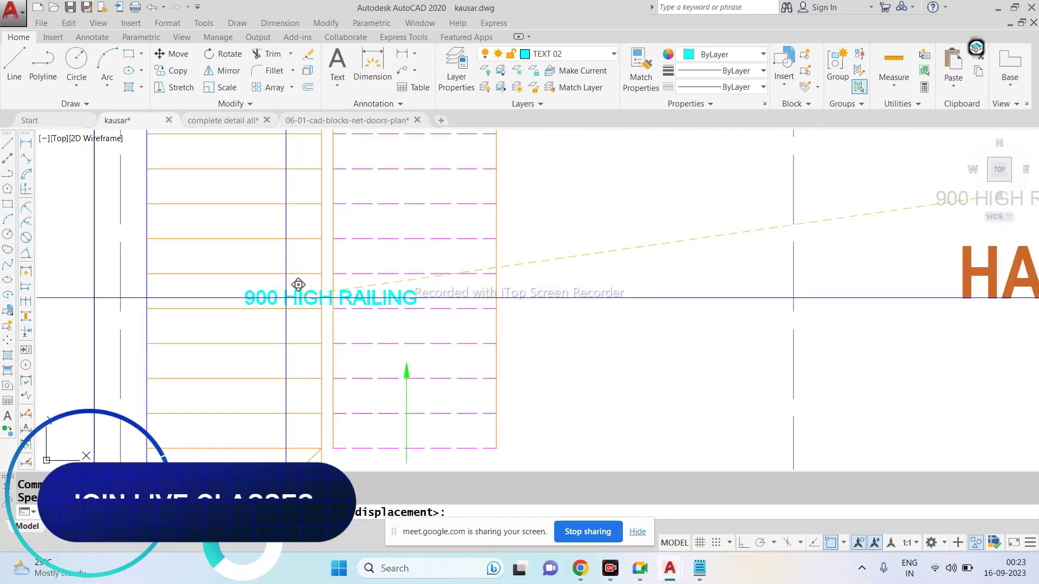
{"action": "left_click", "coordinate": [268, 311]}
{"action": "key", "text": "Escape"}
Step: Rotate the railing label vertical with ortho and place it beside the left flight's treads
{"action": "left_click", "coordinate": [345, 307]}
{"action": "type", "text": "r"}
{"action": "key", "text": "Return"}
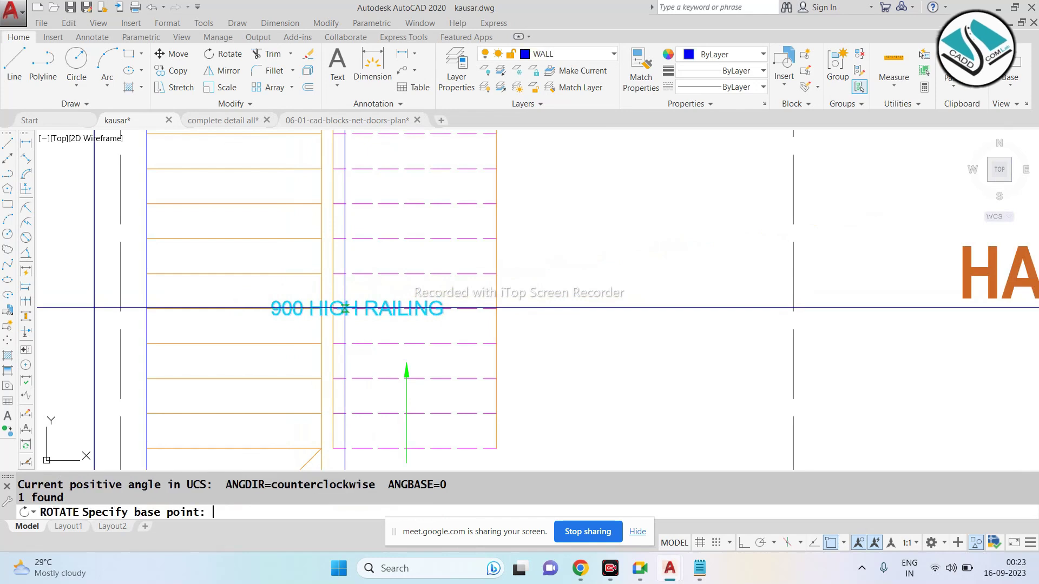
{"action": "left_click", "coordinate": [347, 310]}
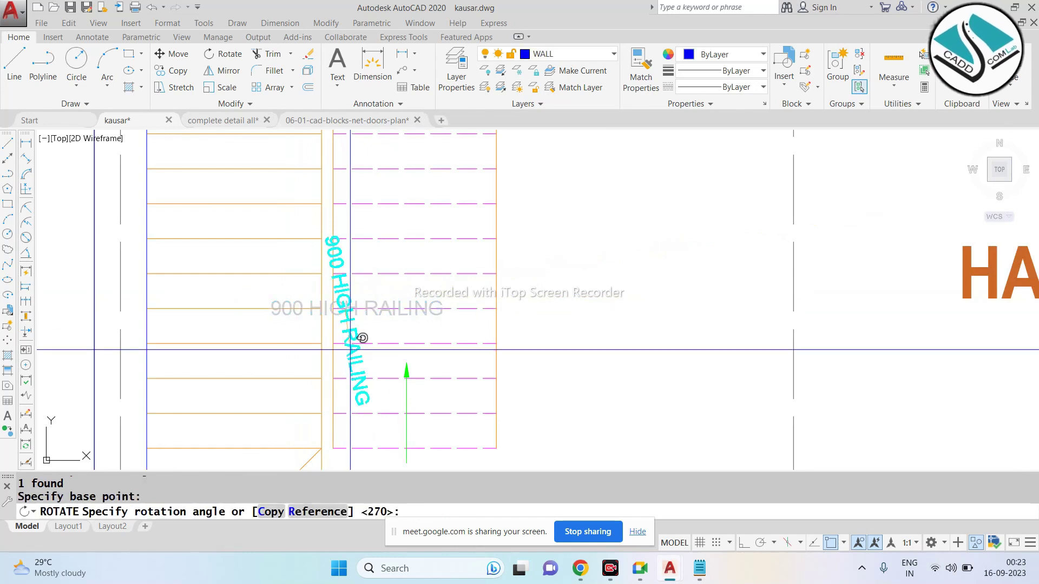
{"action": "left_click", "coordinate": [741, 544]}
{"action": "left_click", "coordinate": [352, 354]}
{"action": "scroll", "coordinate": [351, 294], "scroll_direction": "up", "scroll_amount": 2}
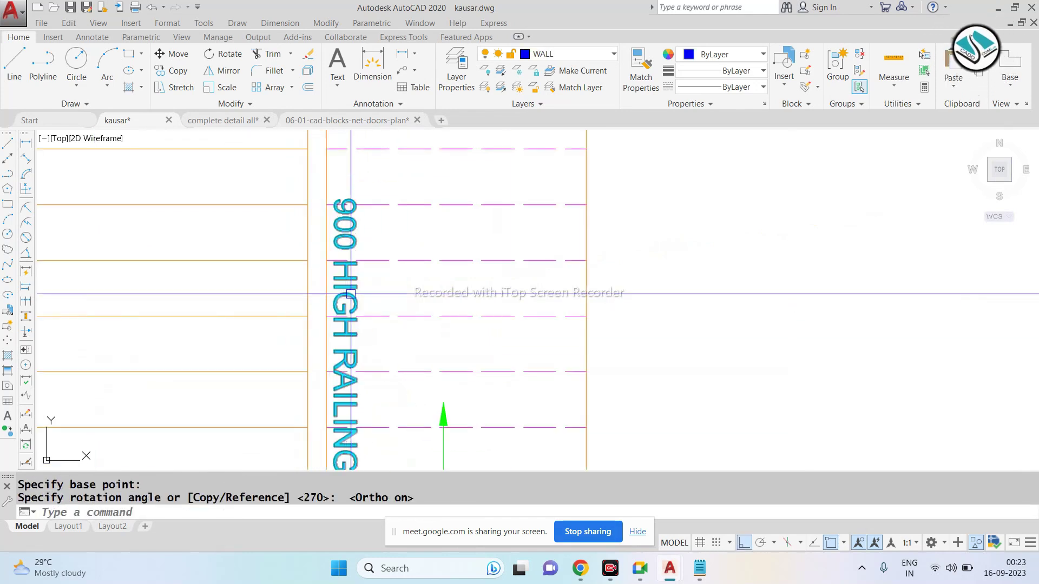
{"action": "left_click", "coordinate": [355, 293]}
{"action": "type", "text": "m"}
{"action": "key", "text": "Return"}
{"action": "left_click", "coordinate": [354, 293]}
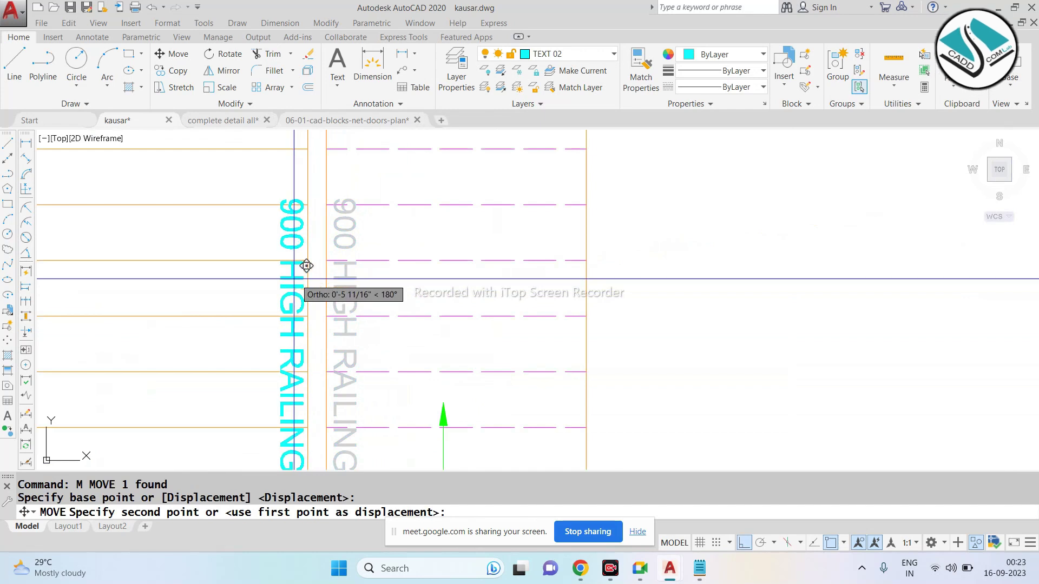
{"action": "left_click", "coordinate": [295, 293]}
{"action": "scroll", "coordinate": [381, 244], "scroll_direction": "down", "scroll_amount": 2}
{"action": "key", "text": "Escape"}
{"action": "key", "text": "Escape"}
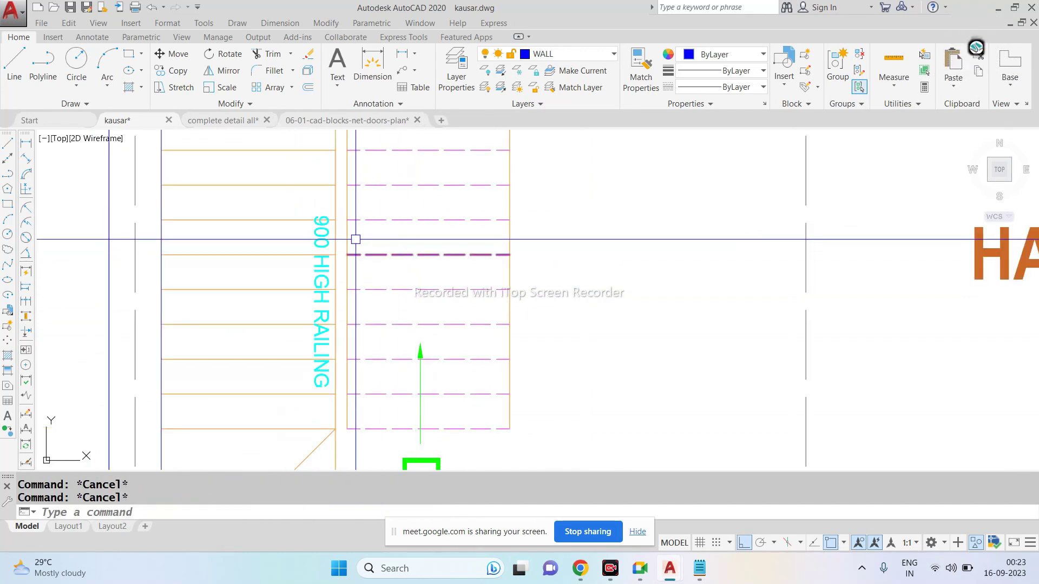
Step: Try editing and exploding the railing text, ending with it selected
{"action": "scroll", "coordinate": [353, 241], "scroll_direction": "down", "scroll_amount": 1}
{"action": "scroll", "coordinate": [353, 231], "scroll_direction": "up", "scroll_amount": 1}
{"action": "scroll", "coordinate": [351, 238], "scroll_direction": "up", "scroll_amount": 2}
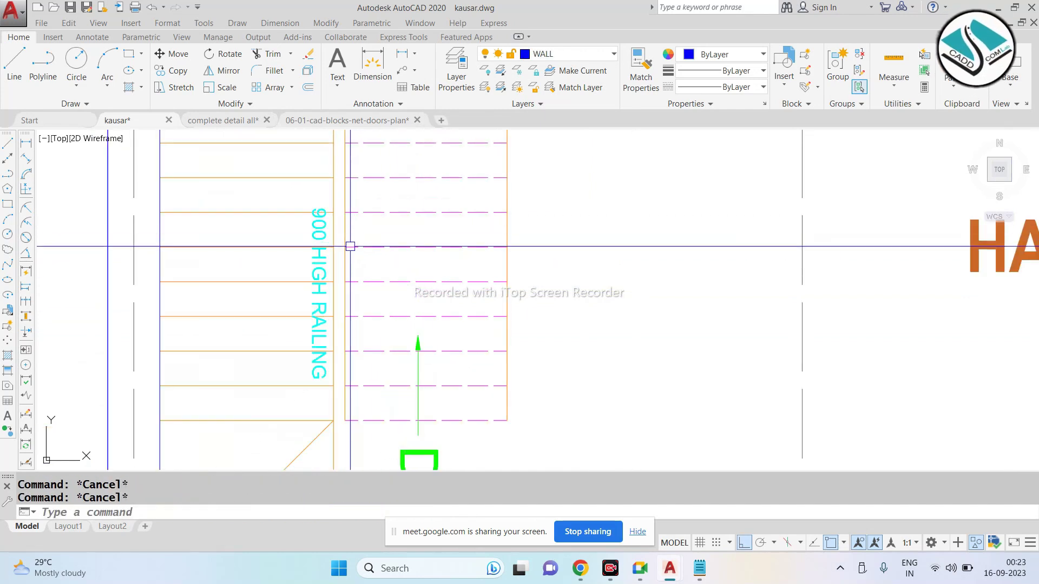
{"action": "left_click", "coordinate": [300, 232]}
{"action": "key", "text": "Escape"}
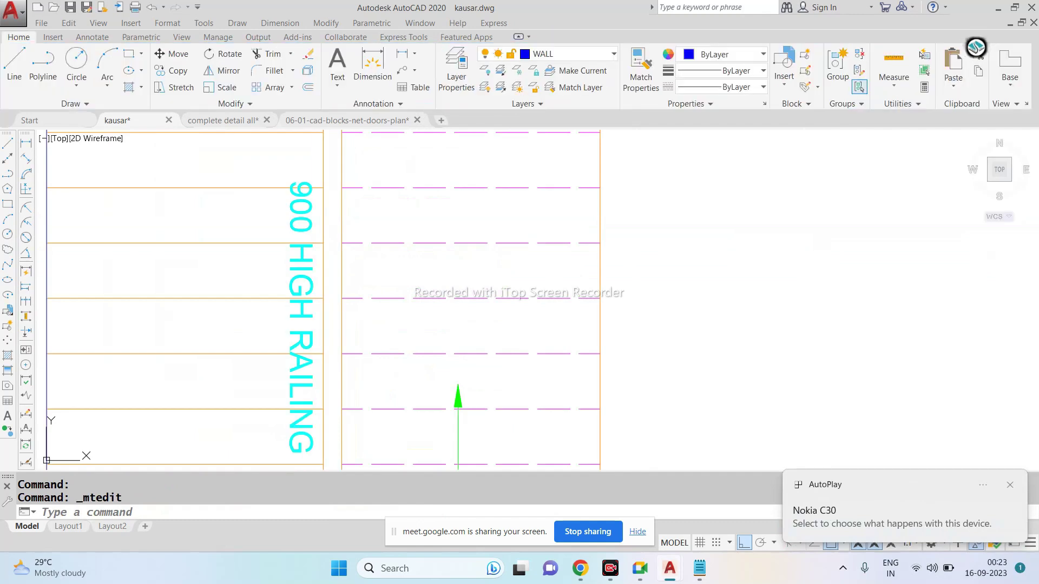
{"action": "left_click", "coordinate": [313, 217]}
{"action": "key", "text": "ctrl+a"}
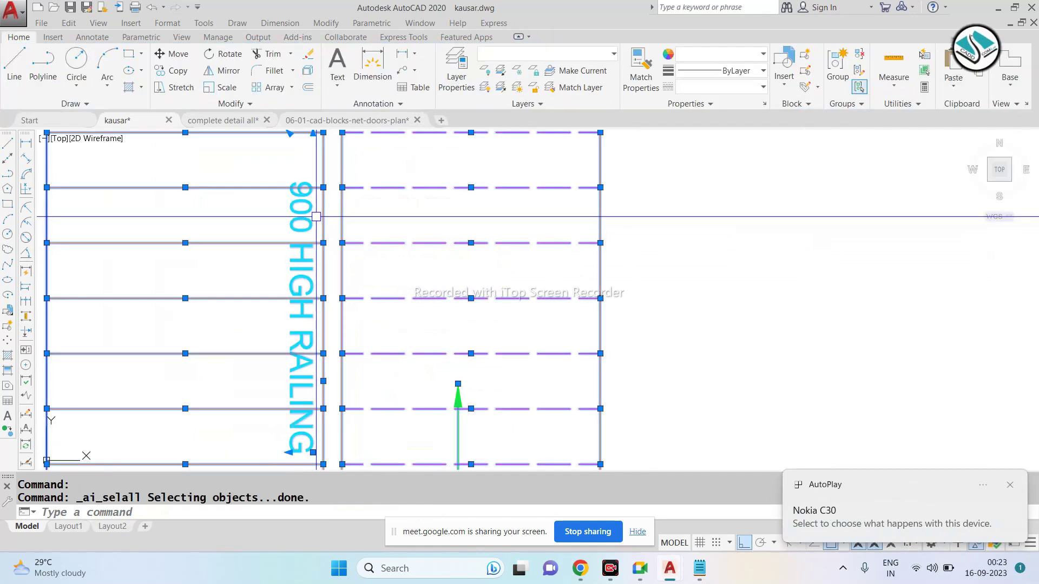
{"action": "key", "text": "Escape"}
{"action": "left_click", "coordinate": [311, 213]}
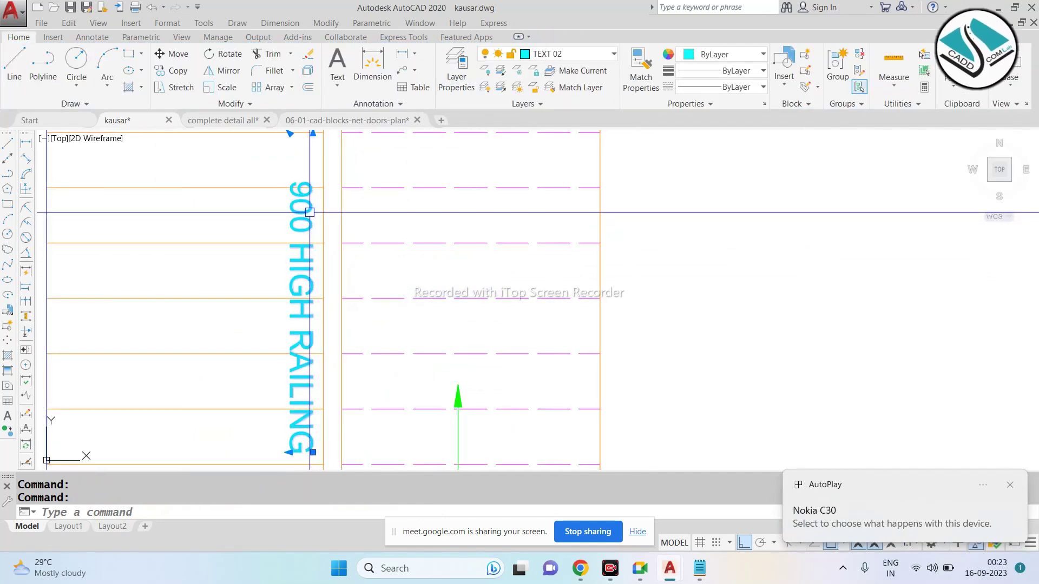
{"action": "key", "text": "Escape"}
{"action": "type", "text": "x"}
{"action": "key", "text": "Return"}
{"action": "left_click", "coordinate": [308, 210]}
{"action": "key", "text": "Escape"}
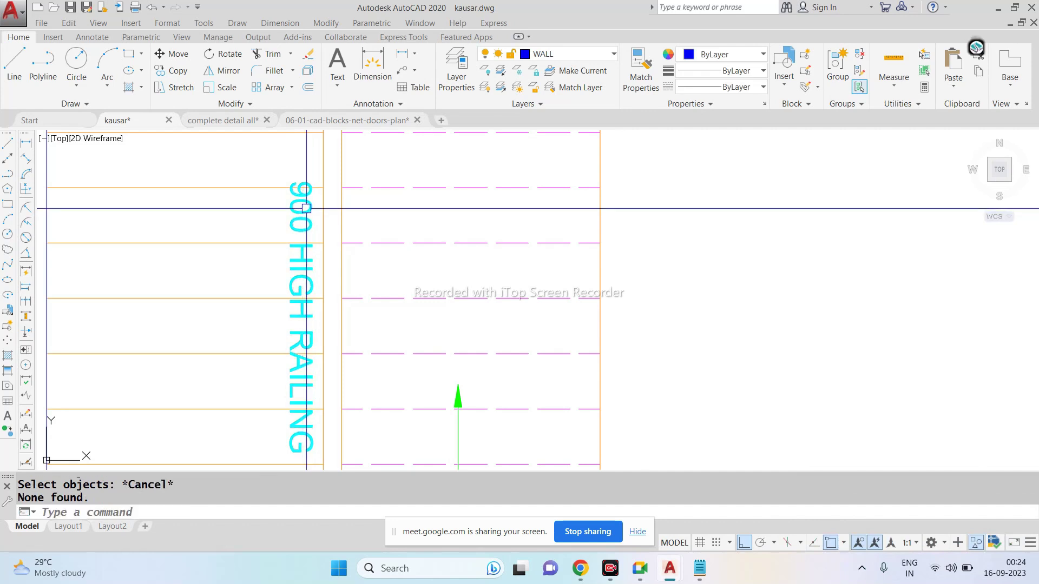
{"action": "left_click", "coordinate": [307, 208]}
Step: Put the 900 HIGH RAILING text on a grey layer and zoom around the stair
{"action": "left_click", "coordinate": [613, 54]}
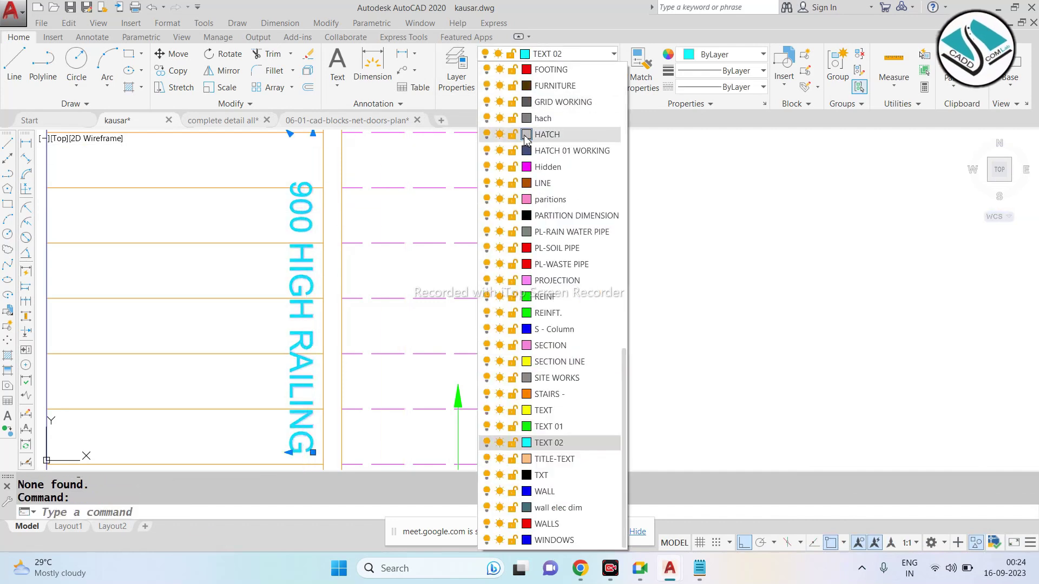
{"action": "left_click", "coordinate": [542, 324]}
{"action": "key", "text": "Escape"}
{"action": "key", "text": "Escape"}
{"action": "scroll", "coordinate": [382, 234], "scroll_direction": "down", "scroll_amount": 5}
{"action": "scroll", "coordinate": [383, 234], "scroll_direction": "down", "scroll_amount": 1}
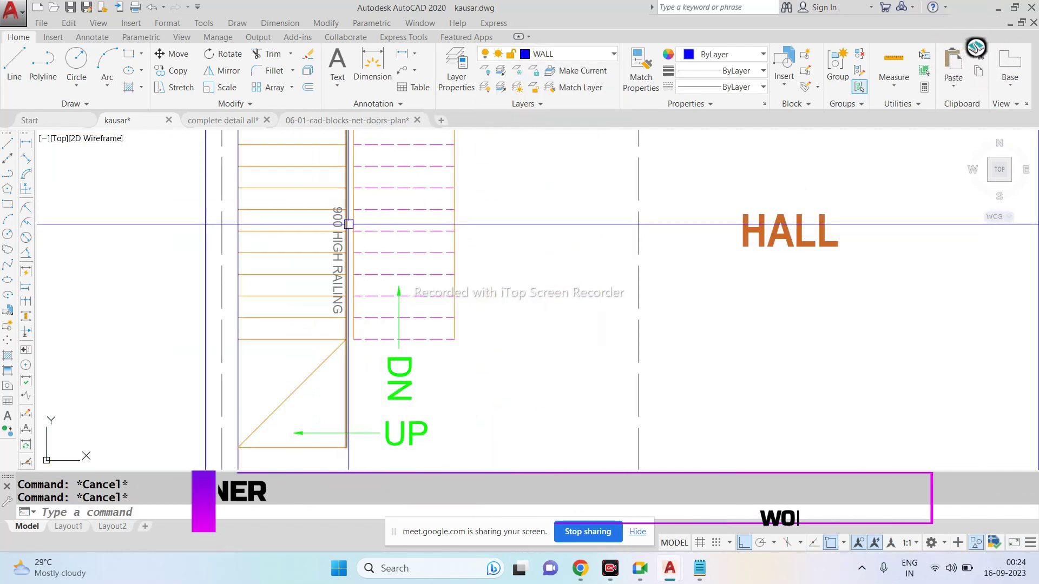
{"action": "scroll", "coordinate": [366, 164], "scroll_direction": "down", "scroll_amount": 1}
{"action": "scroll", "coordinate": [366, 165], "scroll_direction": "up", "scroll_amount": 2}
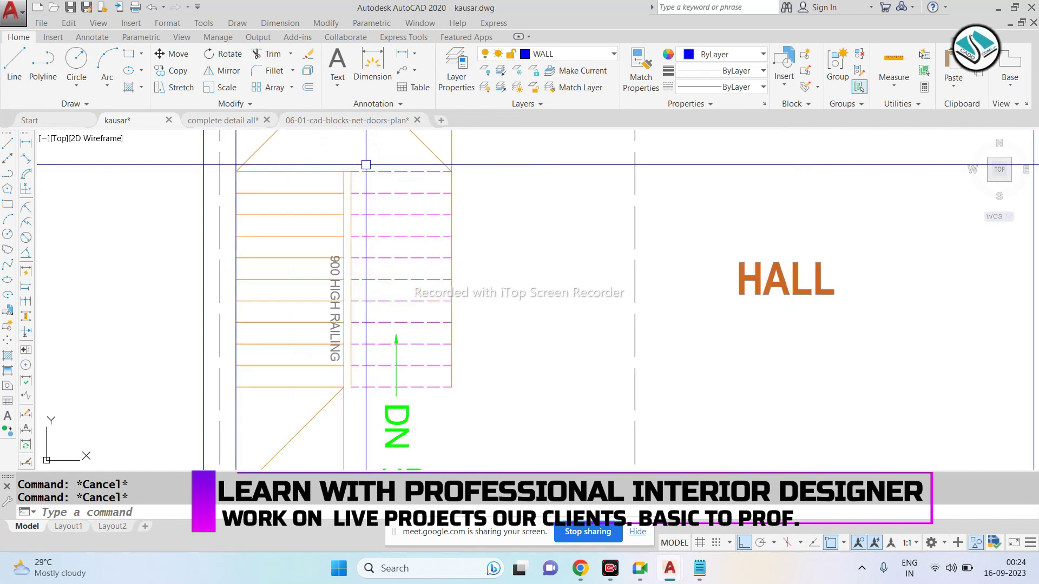
{"action": "scroll", "coordinate": [366, 185], "scroll_direction": "up", "scroll_amount": 2}
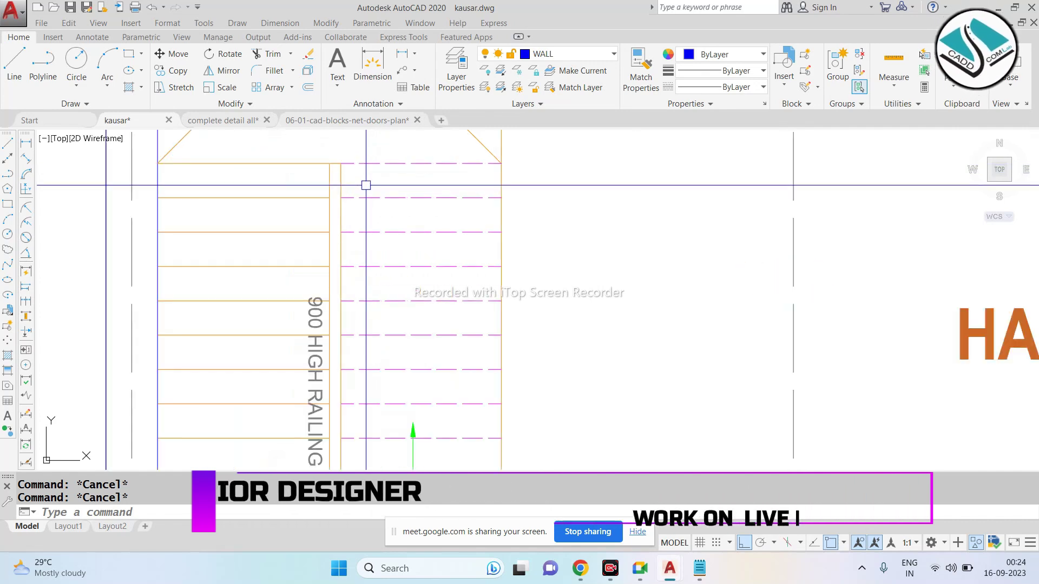
{"action": "scroll", "coordinate": [367, 246], "scroll_direction": "down", "scroll_amount": 1}
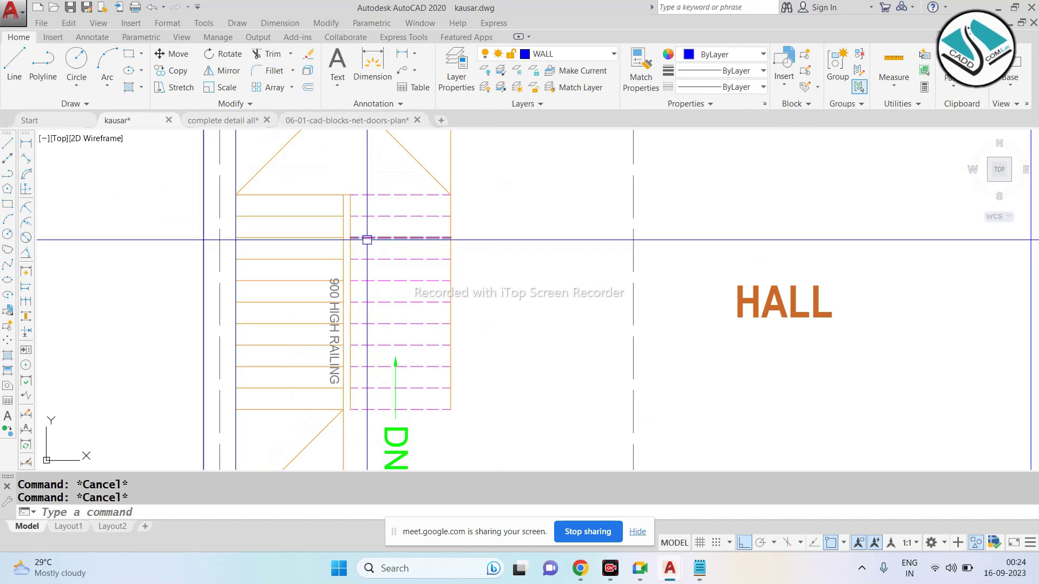
{"action": "scroll", "coordinate": [294, 345], "scroll_direction": "up", "scroll_amount": 2}
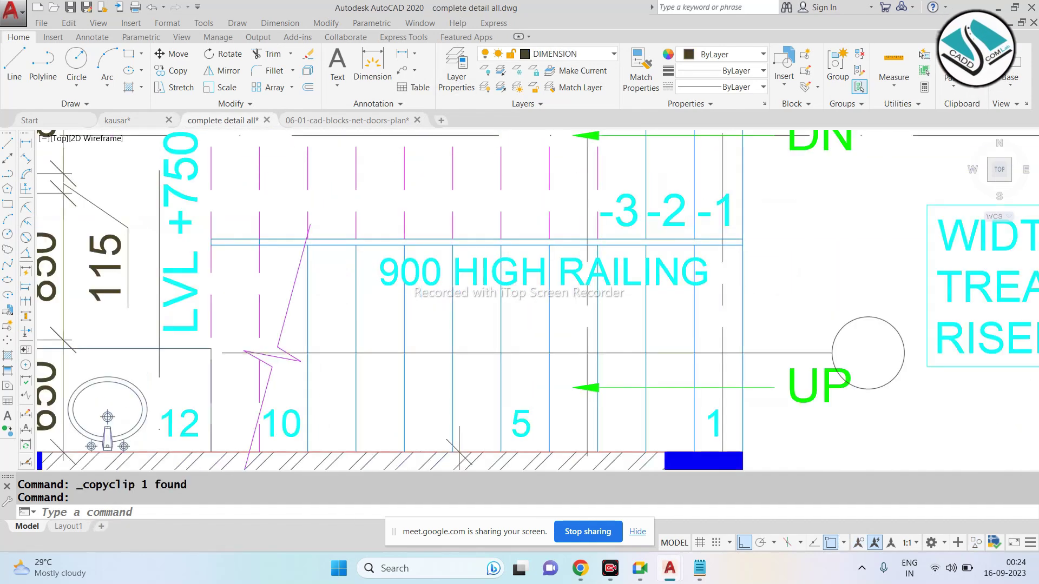
{"action": "scroll", "coordinate": [458, 254], "scroll_direction": "down", "scroll_amount": 3}
{"action": "middle_click_drag", "start_coordinate": [458, 254], "coordinate": [434, 296]}
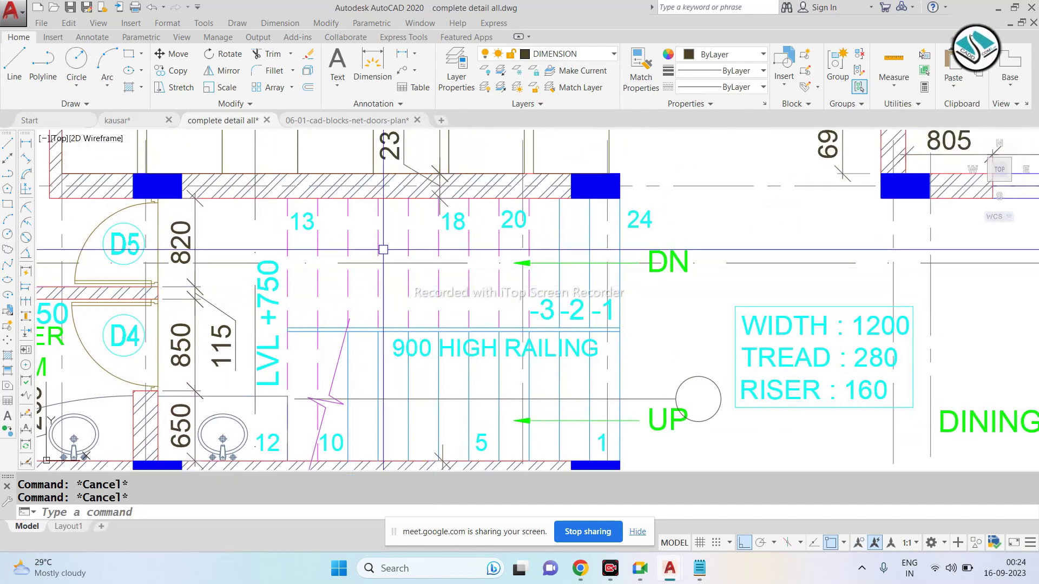
{"action": "scroll", "coordinate": [383, 249], "scroll_direction": "down", "scroll_amount": 2}
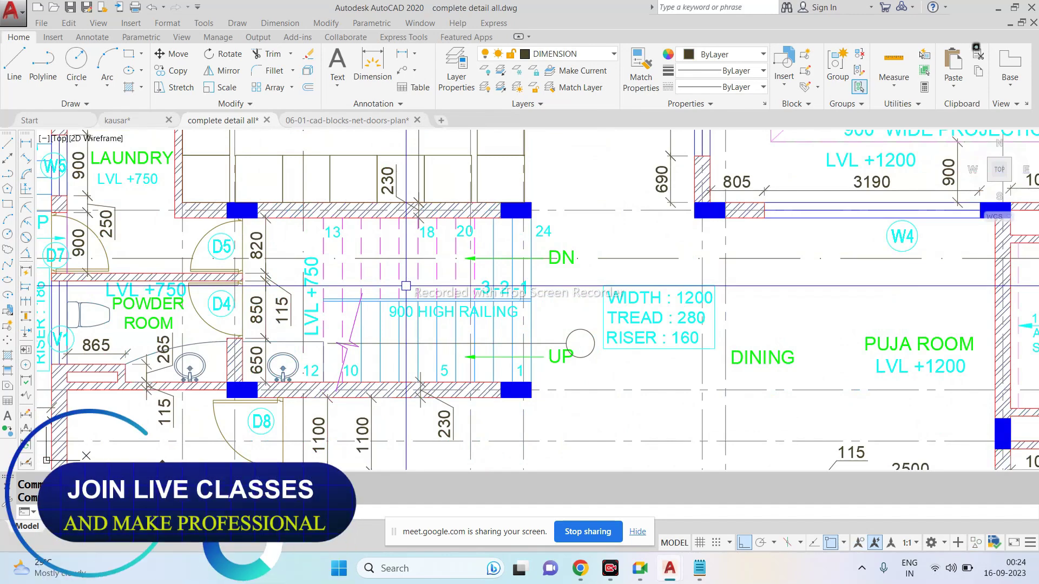
{"action": "scroll", "coordinate": [455, 264], "scroll_direction": "down", "scroll_amount": 2}
{"action": "scroll", "coordinate": [174, 141], "scroll_direction": "down", "scroll_amount": 2}
{"action": "scroll", "coordinate": [173, 141], "scroll_direction": "up", "scroll_amount": 5}
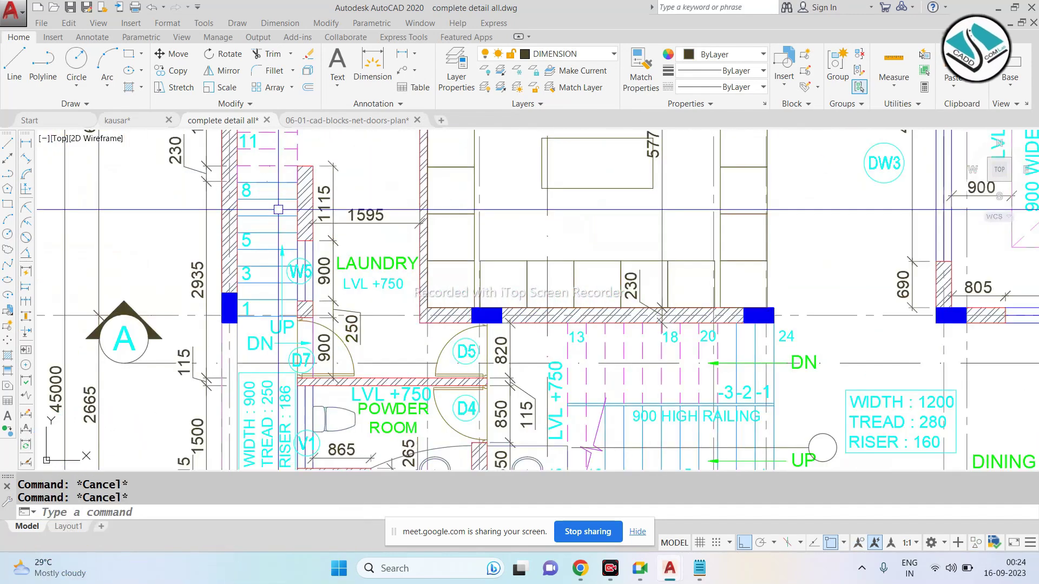
{"action": "middle_click_drag", "start_coordinate": [175, 344], "coordinate": [236, 279]}
{"action": "scroll", "coordinate": [237, 280], "scroll_direction": "up", "scroll_amount": 2}
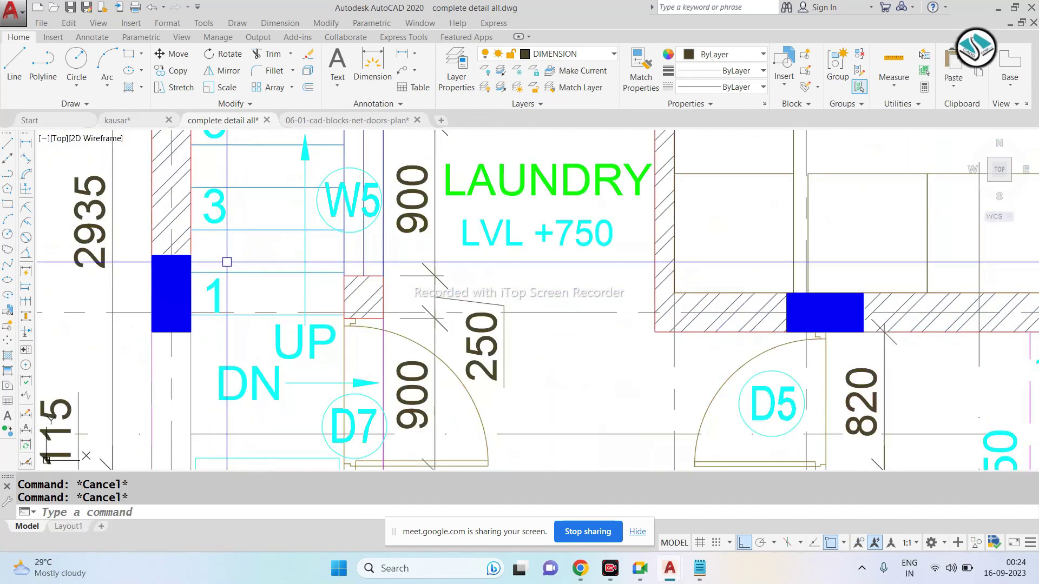
{"action": "middle_click_drag", "start_coordinate": [213, 204], "coordinate": [243, 368]}
{"action": "middle_click_drag", "start_coordinate": [257, 305], "coordinate": [257, 306]}
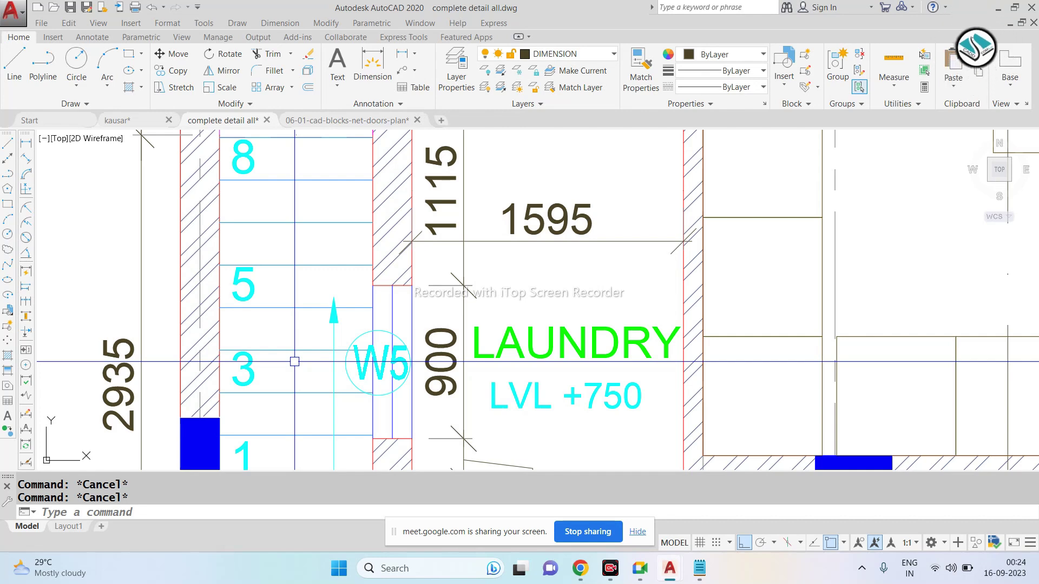
{"action": "scroll", "coordinate": [309, 297], "scroll_direction": "down", "scroll_amount": 4}
{"action": "scroll", "coordinate": [247, 347], "scroll_direction": "down", "scroll_amount": 5}
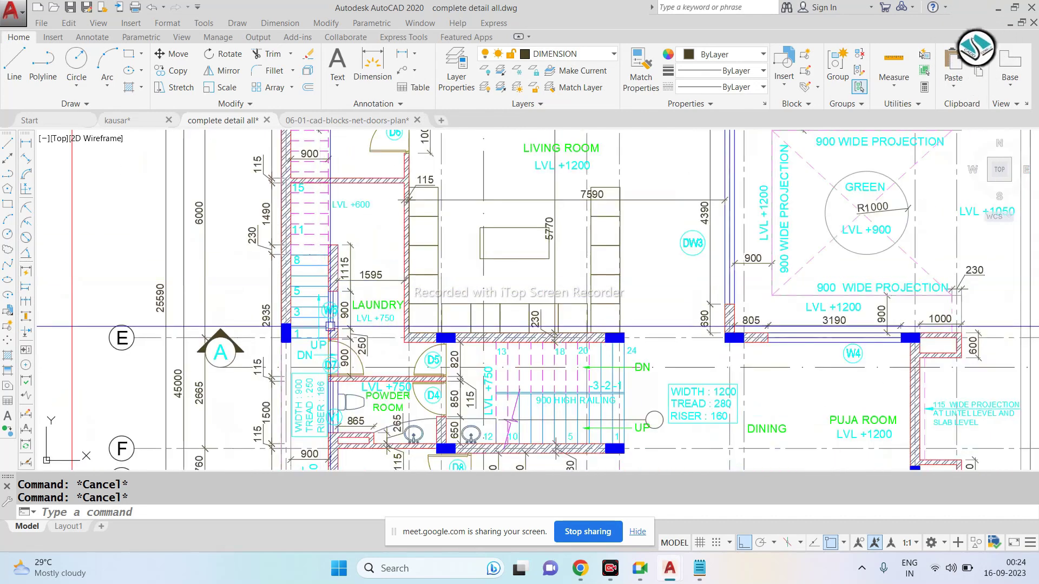
{"action": "scroll", "coordinate": [249, 354], "scroll_direction": "up", "scroll_amount": 7}
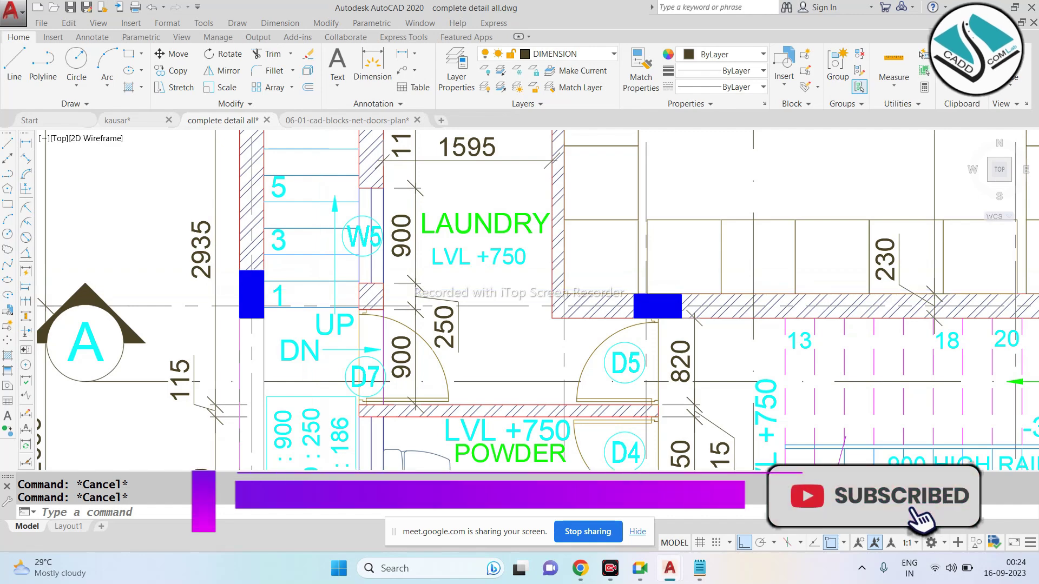
{"action": "scroll", "coordinate": [322, 287], "scroll_direction": "down", "scroll_amount": 3}
{"action": "scroll", "coordinate": [316, 260], "scroll_direction": "up", "scroll_amount": 4}
{"action": "scroll", "coordinate": [308, 225], "scroll_direction": "up", "scroll_amount": 2}
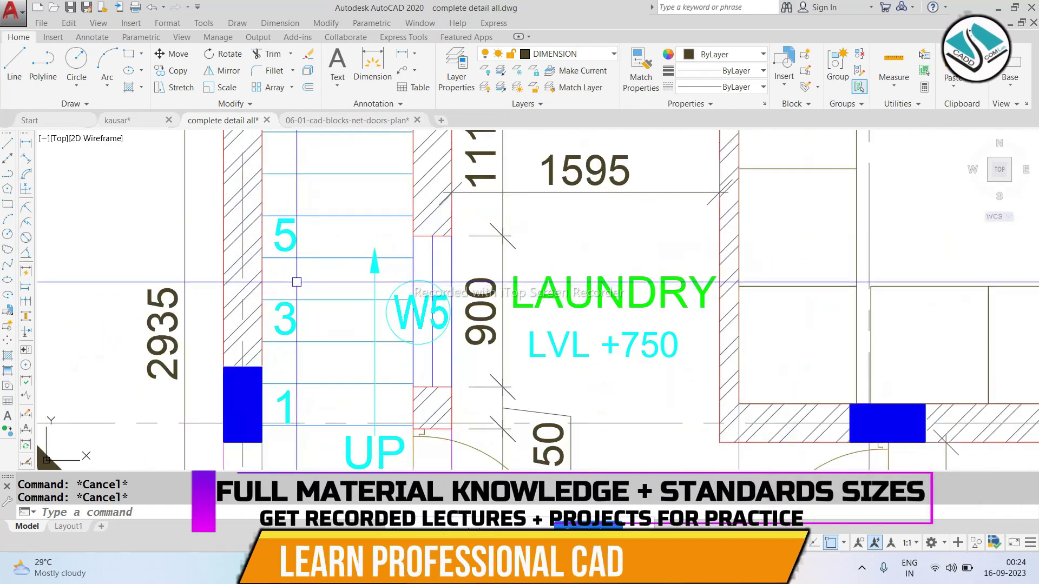
{"action": "scroll", "coordinate": [276, 283], "scroll_direction": "down", "scroll_amount": 5}
{"action": "scroll", "coordinate": [319, 284], "scroll_direction": "down", "scroll_amount": 5}
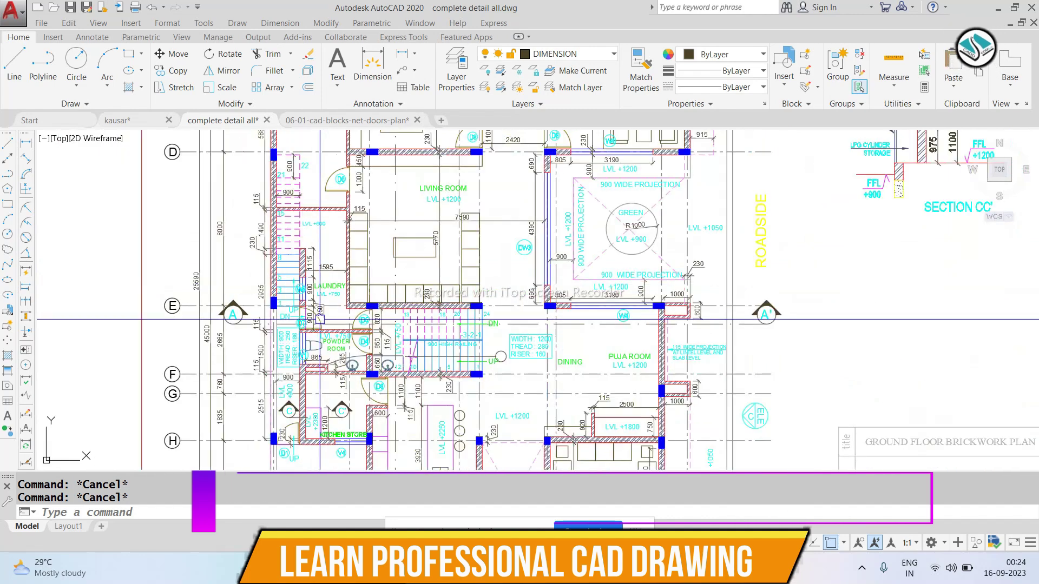
{"action": "scroll", "coordinate": [480, 341], "scroll_direction": "up", "scroll_amount": 5}
{"action": "scroll", "coordinate": [379, 303], "scroll_direction": "down", "scroll_amount": 1}
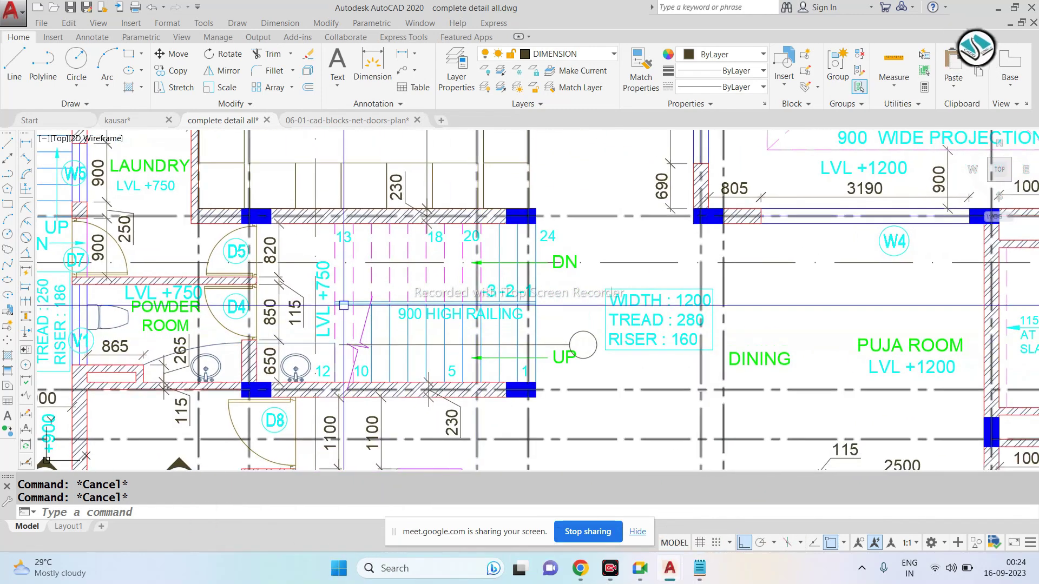
{"action": "scroll", "coordinate": [272, 221], "scroll_direction": "down", "scroll_amount": 2}
{"action": "scroll", "coordinate": [272, 221], "scroll_direction": "up", "scroll_amount": 5}
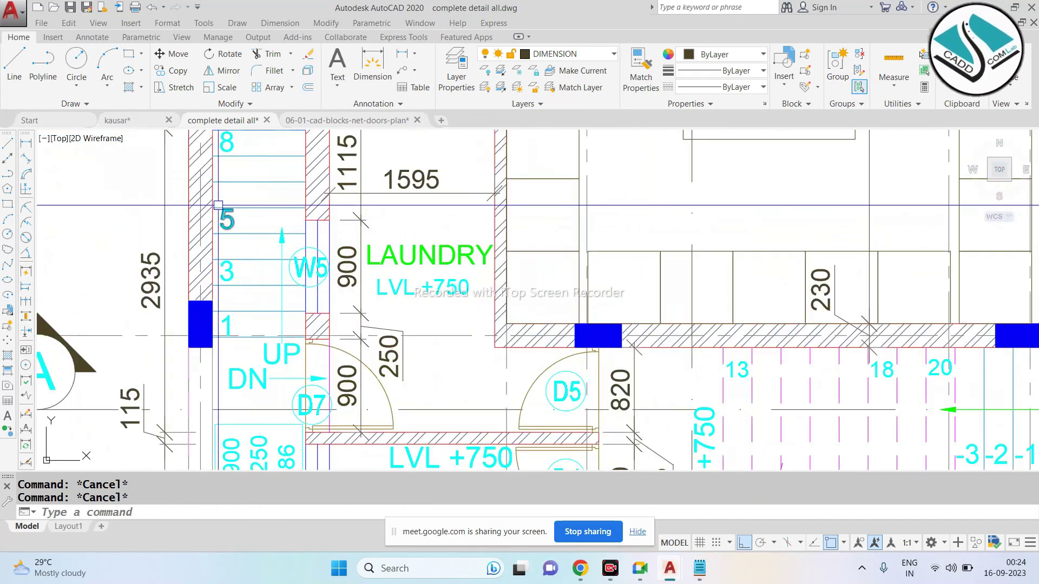
{"action": "scroll", "coordinate": [229, 197], "scroll_direction": "up", "scroll_amount": 2}
{"action": "middle_click_drag", "start_coordinate": [231, 200], "coordinate": [288, 222]}
{"action": "scroll", "coordinate": [278, 222], "scroll_direction": "down", "scroll_amount": 3}
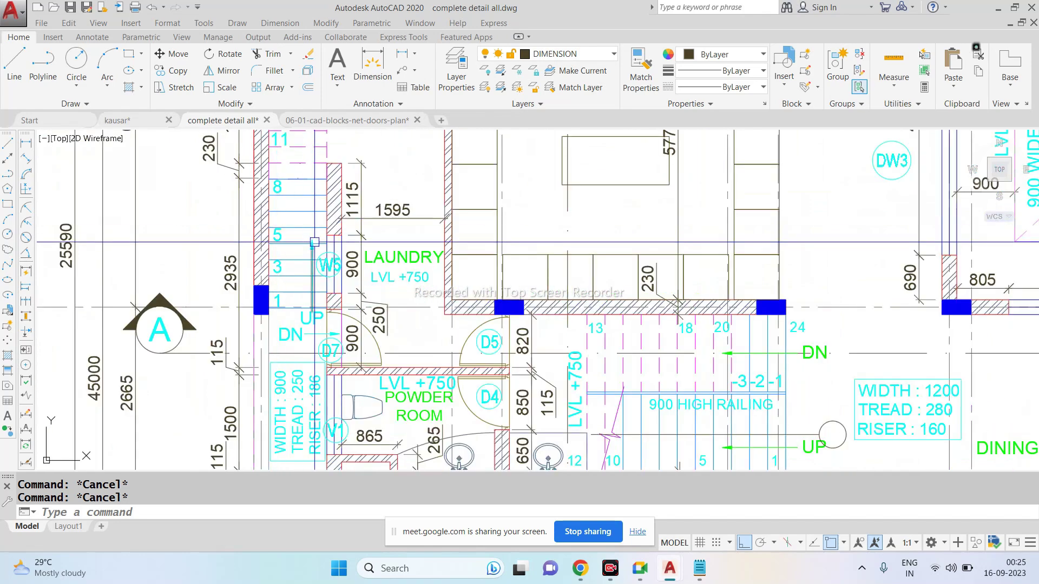
{"action": "scroll", "coordinate": [278, 222], "scroll_direction": "down", "scroll_amount": 2}
{"action": "scroll", "coordinate": [518, 363], "scroll_direction": "up", "scroll_amount": 4}
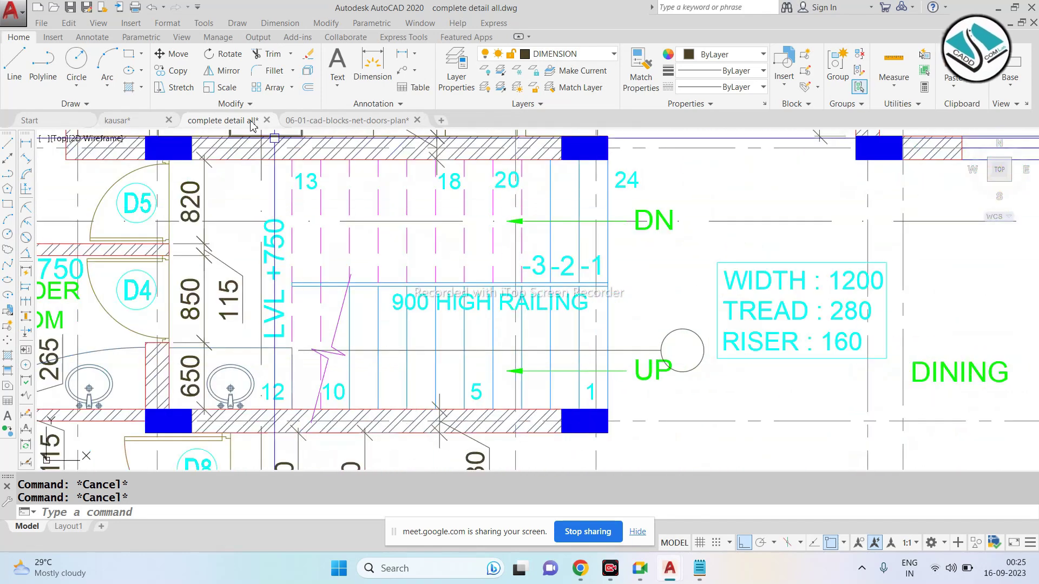
{"action": "left_click", "coordinate": [152, 123]}
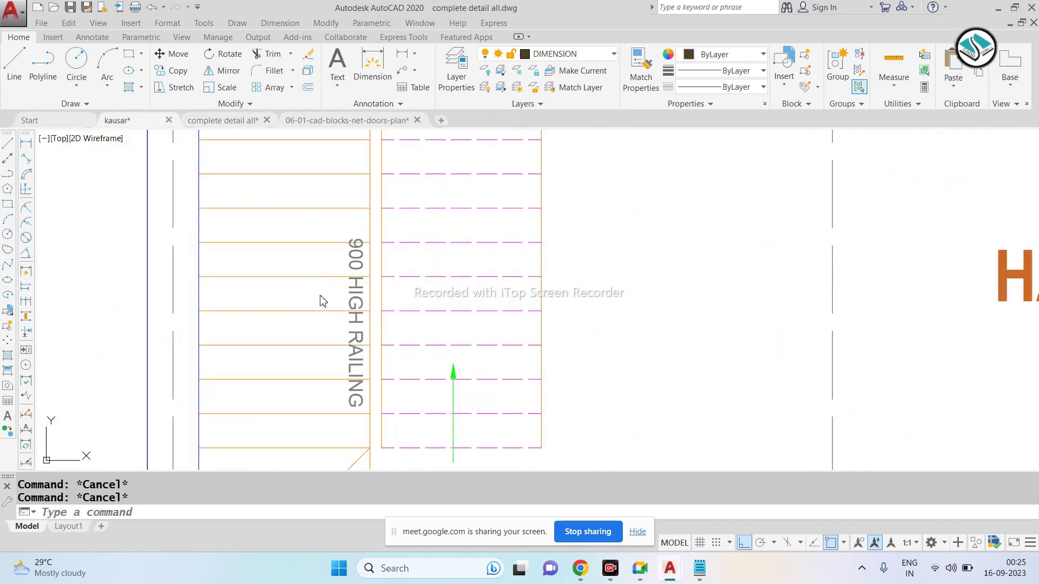
{"action": "scroll", "coordinate": [348, 335], "scroll_direction": "up", "scroll_amount": 3}
{"action": "scroll", "coordinate": [341, 329], "scroll_direction": "up", "scroll_amount": 2}
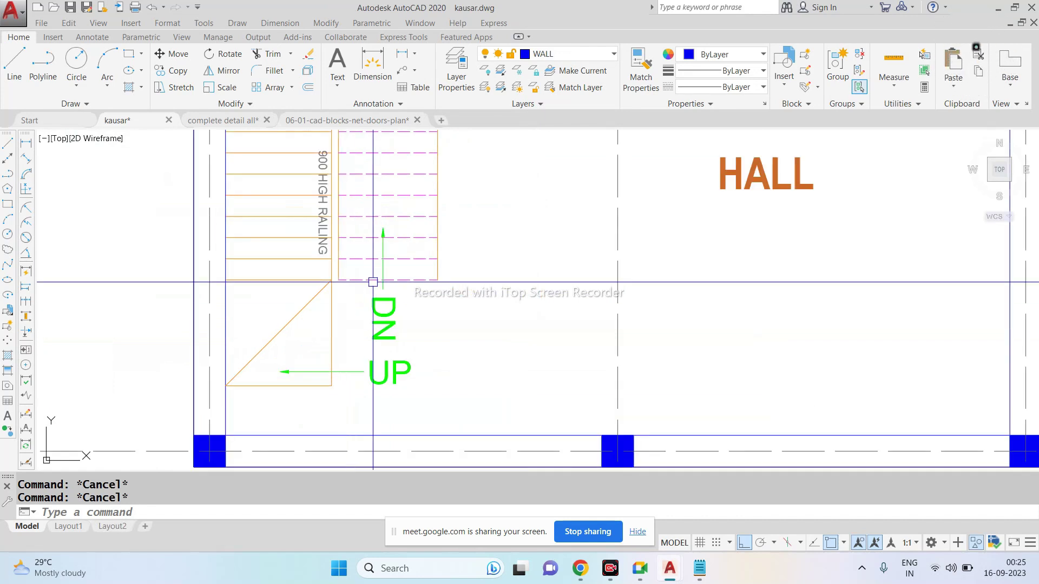
{"action": "left_click", "coordinate": [459, 42]}
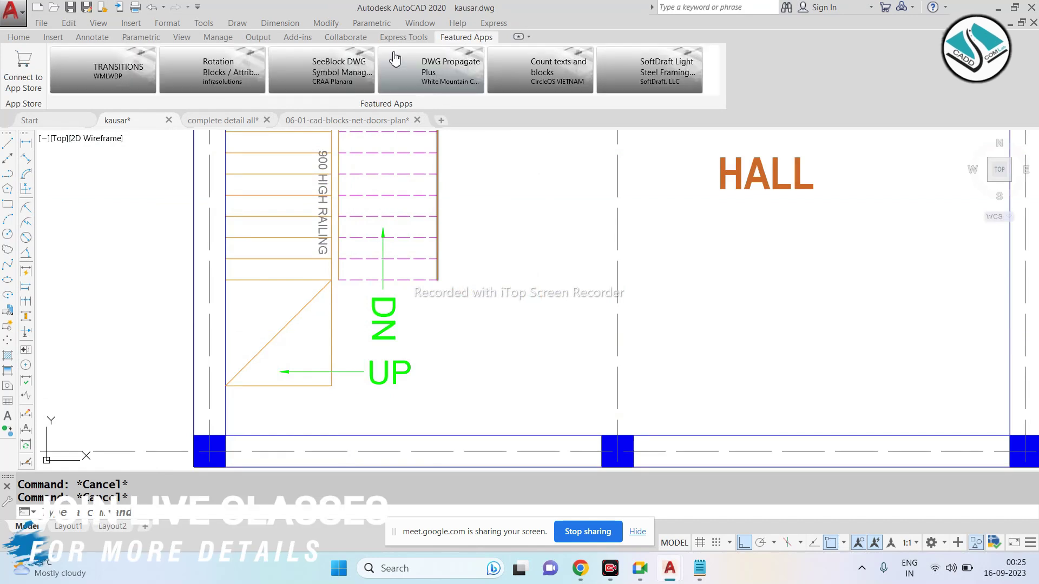
{"action": "scroll", "coordinate": [276, 70], "scroll_direction": "up", "scroll_amount": 1}
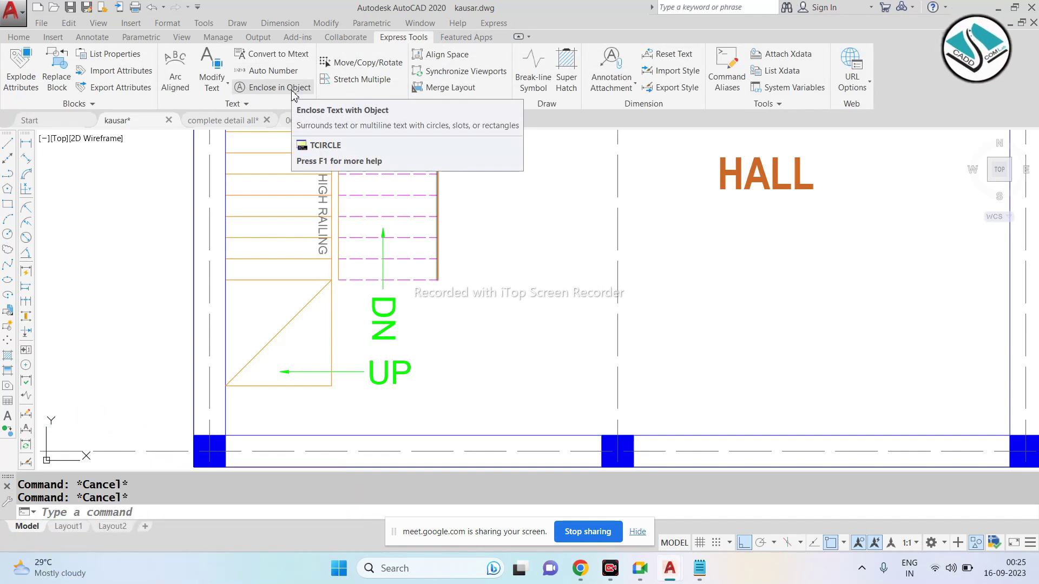
{"action": "left_click", "coordinate": [535, 260]}
{"action": "key", "text": "Escape"}
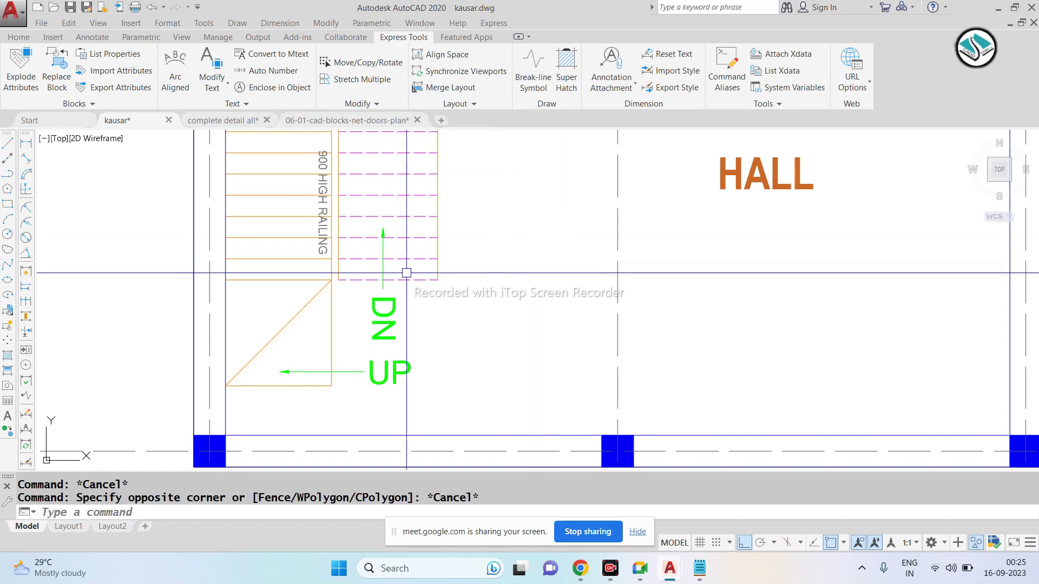
{"action": "key", "text": "Escape"}
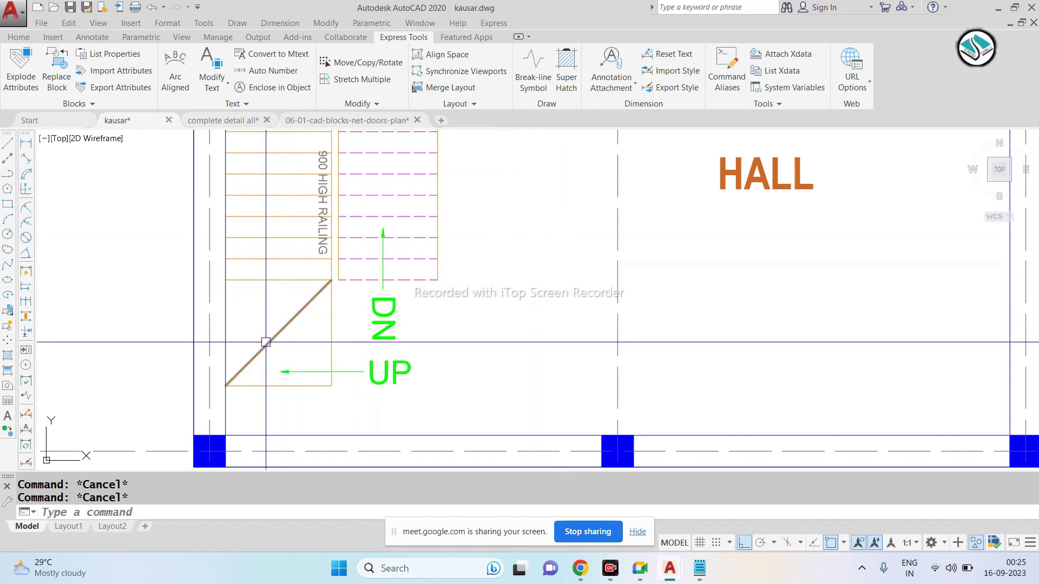
{"action": "scroll", "coordinate": [265, 345], "scroll_direction": "up", "scroll_amount": 4}
{"action": "scroll", "coordinate": [366, 325], "scroll_direction": "down", "scroll_amount": 2}
{"action": "type", "text": "att"}
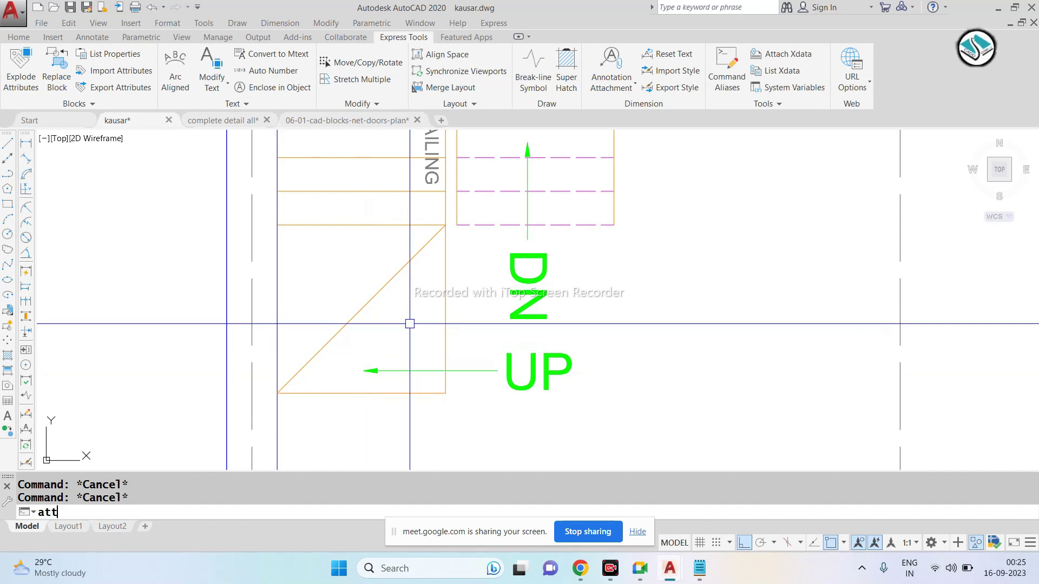
Step: Place the blue '1' attribute definition on the stair landing beside the UP arrow
{"action": "key", "text": "Return"}
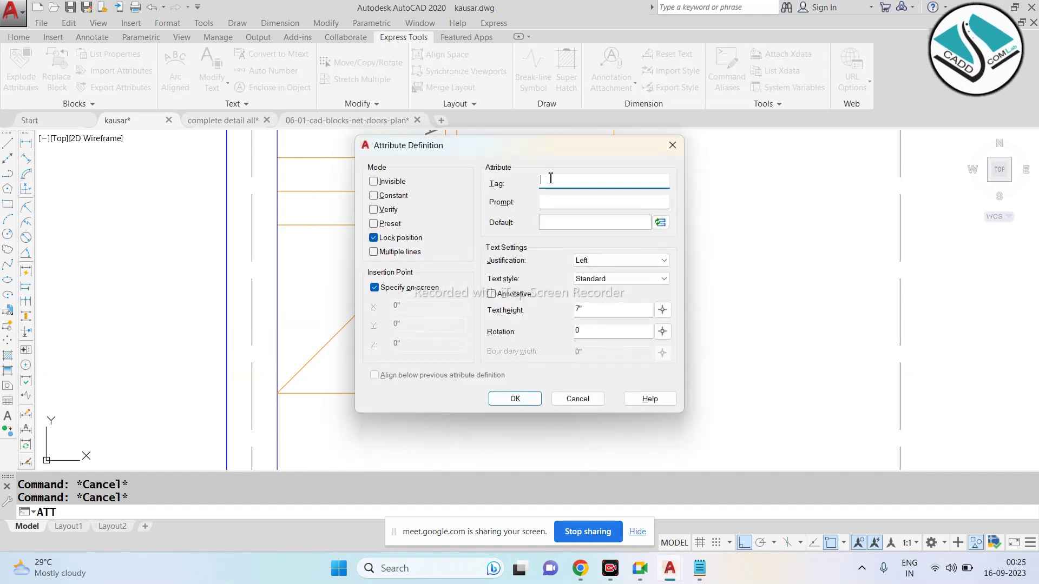
{"action": "type", "text": "1"}
{"action": "left_click", "coordinate": [516, 398]}
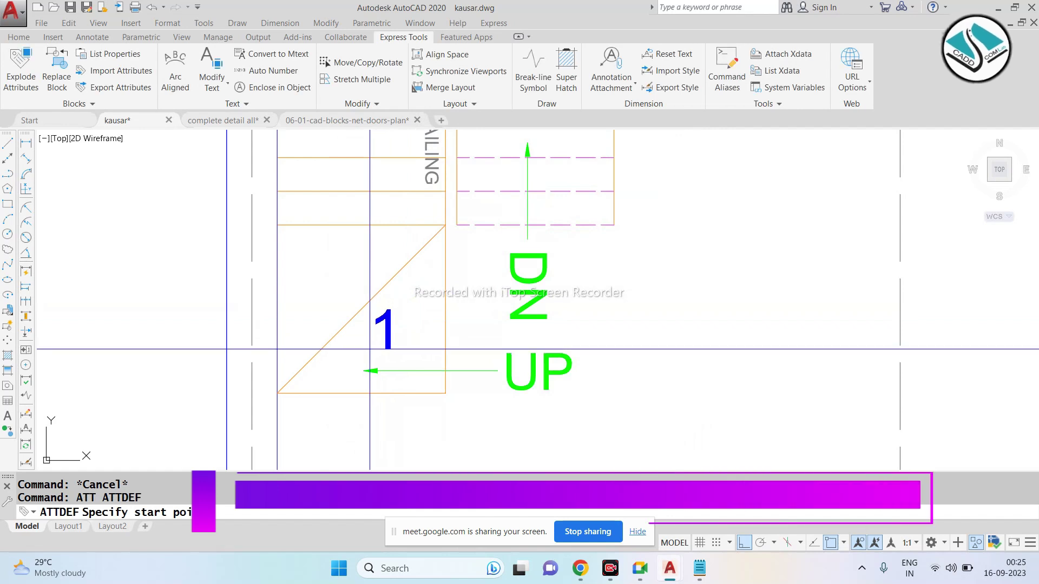
{"action": "left_click", "coordinate": [370, 349]}
{"action": "type", "text": "co"}
{"action": "key", "text": "Return"}
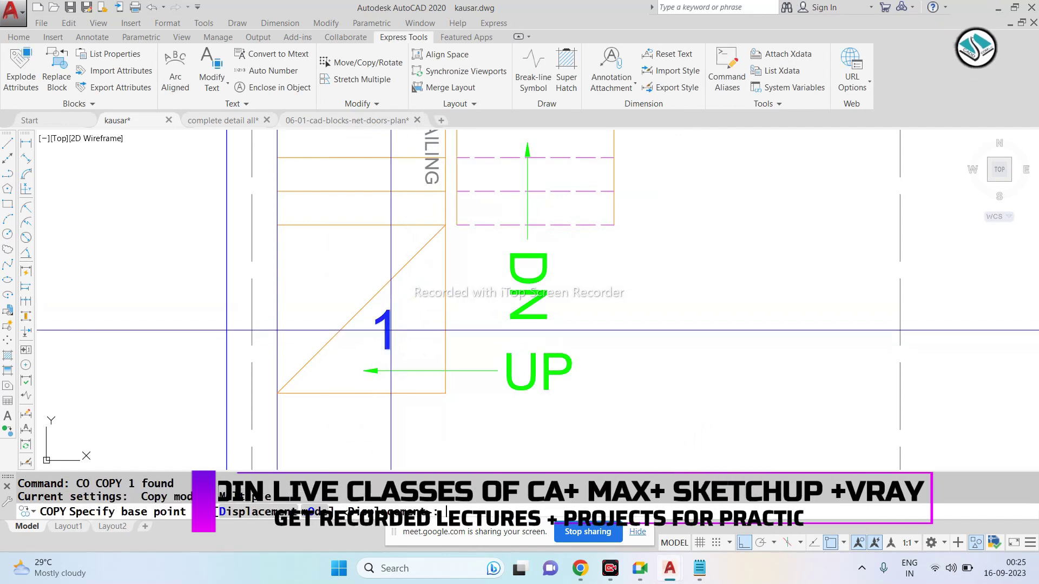
{"action": "left_click", "coordinate": [373, 347]}
{"action": "key", "text": "Escape"}
Step: With the grid on, draw vertical and horizontal guide lines across the landing to the stair top
{"action": "type", "text": "l"}
{"action": "key", "text": "Return"}
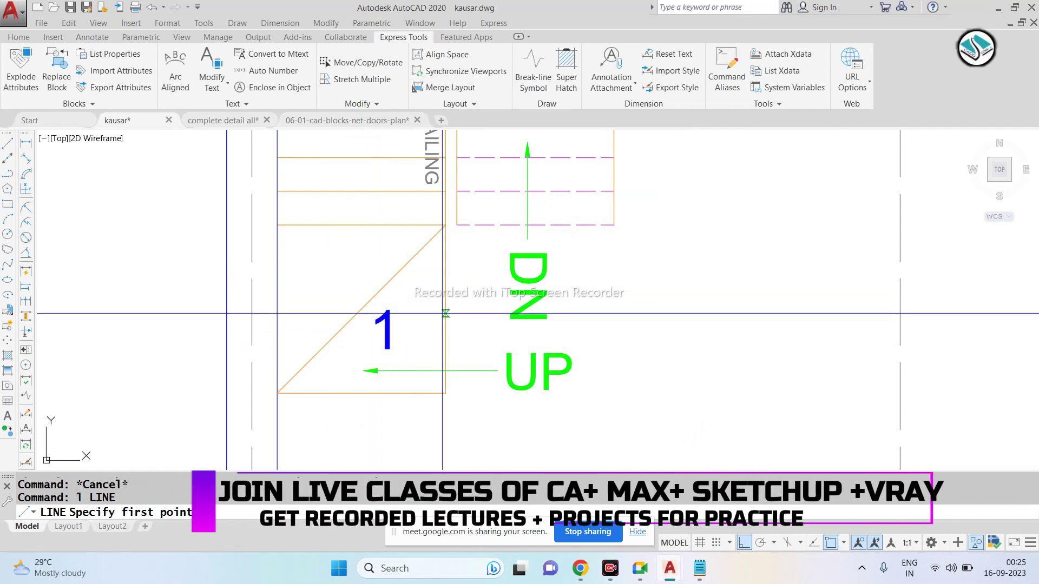
{"action": "left_click", "coordinate": [359, 313]}
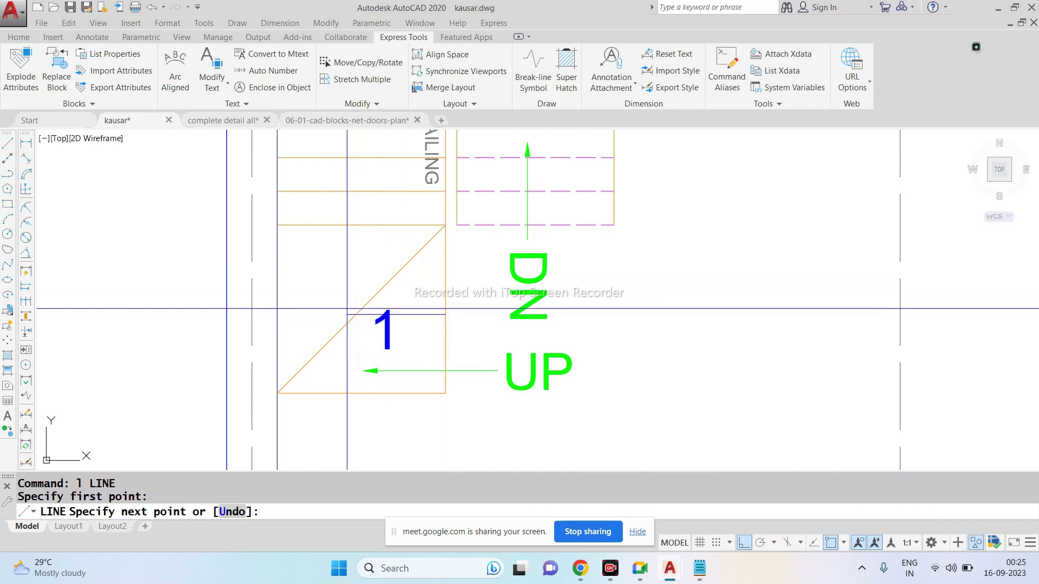
{"action": "left_click", "coordinate": [699, 544]}
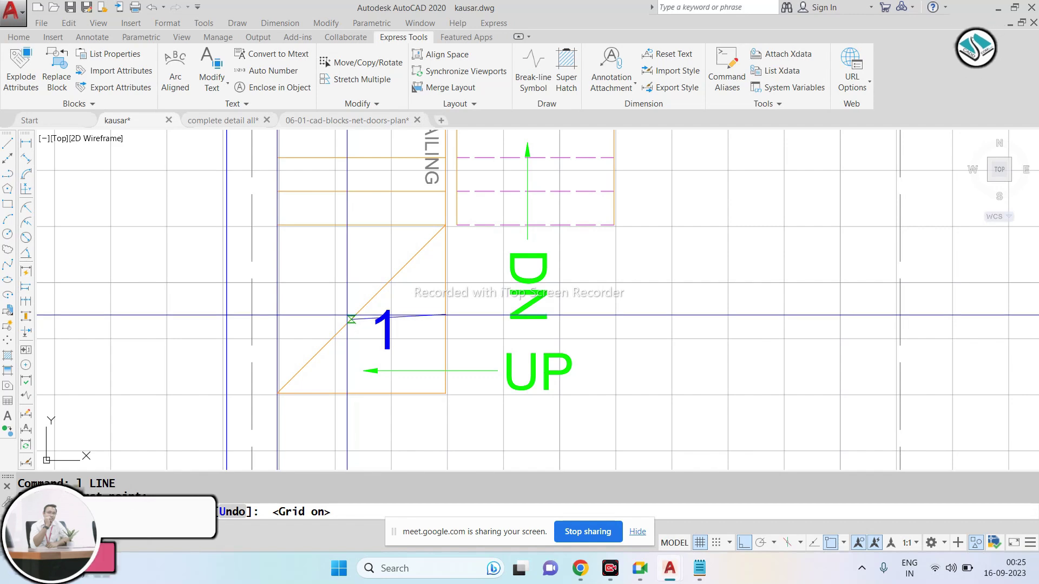
{"action": "scroll", "coordinate": [346, 314], "scroll_direction": "down", "scroll_amount": 3}
{"action": "mouse_move", "coordinate": [216, 465]}
{"action": "middle_mouse_down"}
{"action": "mouse_move", "coordinate": [346, 227]}
{"action": "mouse_move", "coordinate": [332, 202]}
{"action": "middle_mouse_up"}
{"action": "scroll", "coordinate": [332, 218], "scroll_direction": "up", "scroll_amount": 3}
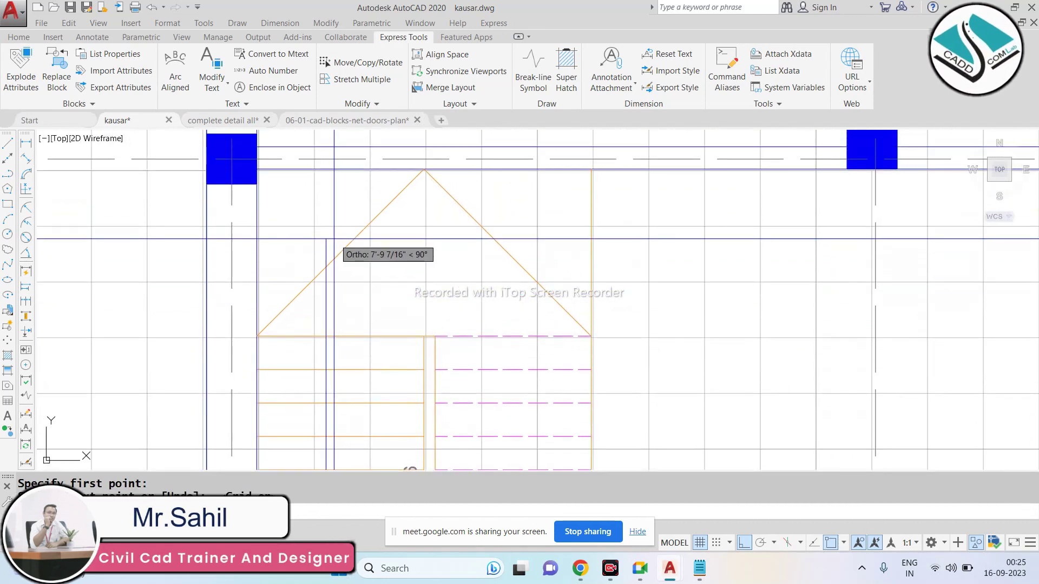
{"action": "left_click", "coordinate": [325, 235]}
{"action": "left_click", "coordinate": [530, 235]}
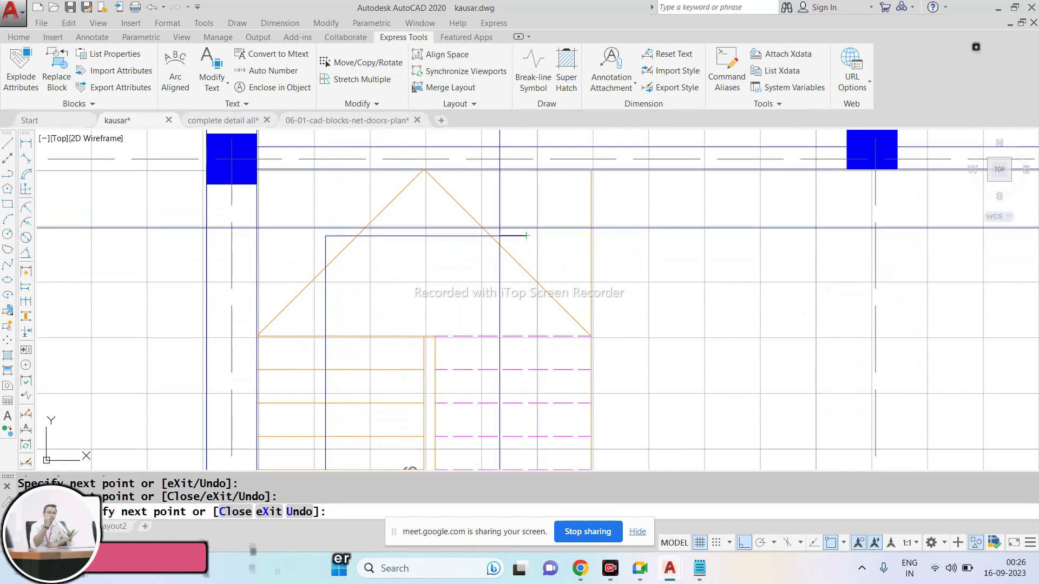
{"action": "scroll", "coordinate": [476, 243], "scroll_direction": "down", "scroll_amount": 2}
{"action": "scroll", "coordinate": [487, 317], "scroll_direction": "up", "scroll_amount": 2}
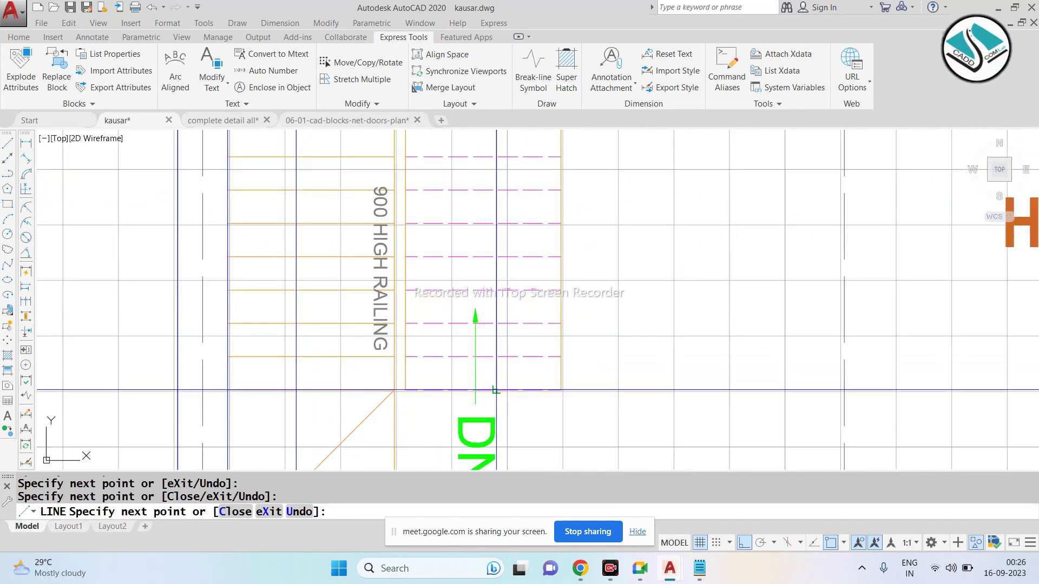
{"action": "key", "text": "Escape"}
{"action": "scroll", "coordinate": [420, 341], "scroll_direction": "down", "scroll_amount": 3}
{"action": "scroll", "coordinate": [420, 355], "scroll_direction": "up", "scroll_amount": 4}
Step: With grid and ortho off, move the blue '1' label higher on the landing
{"action": "left_click", "coordinate": [420, 357]}
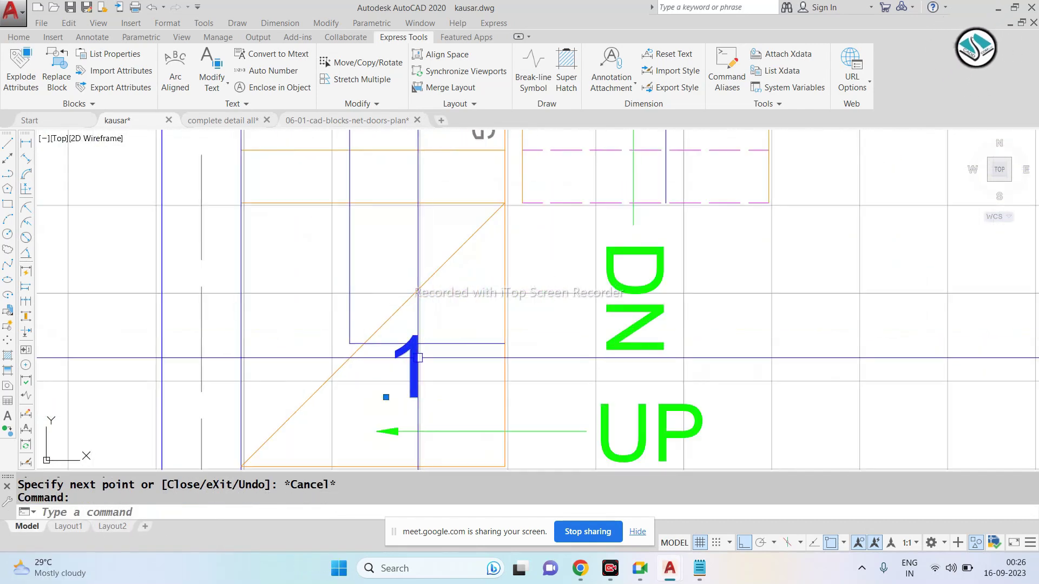
{"action": "type", "text": "m"}
{"action": "key", "text": "Return"}
{"action": "left_click", "coordinate": [420, 357]}
{"action": "key", "text": "F7"}
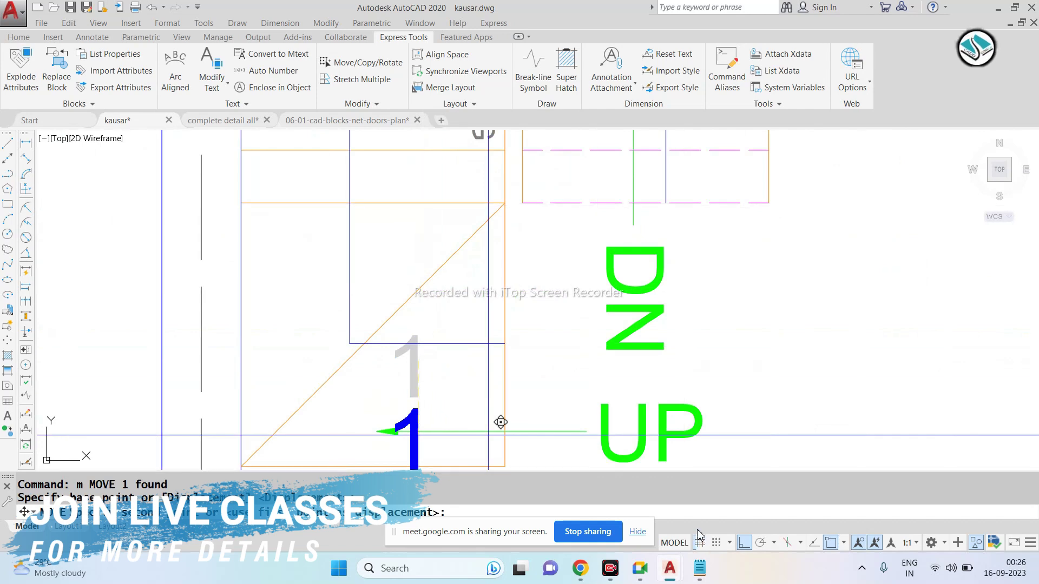
{"action": "left_click", "coordinate": [744, 543]}
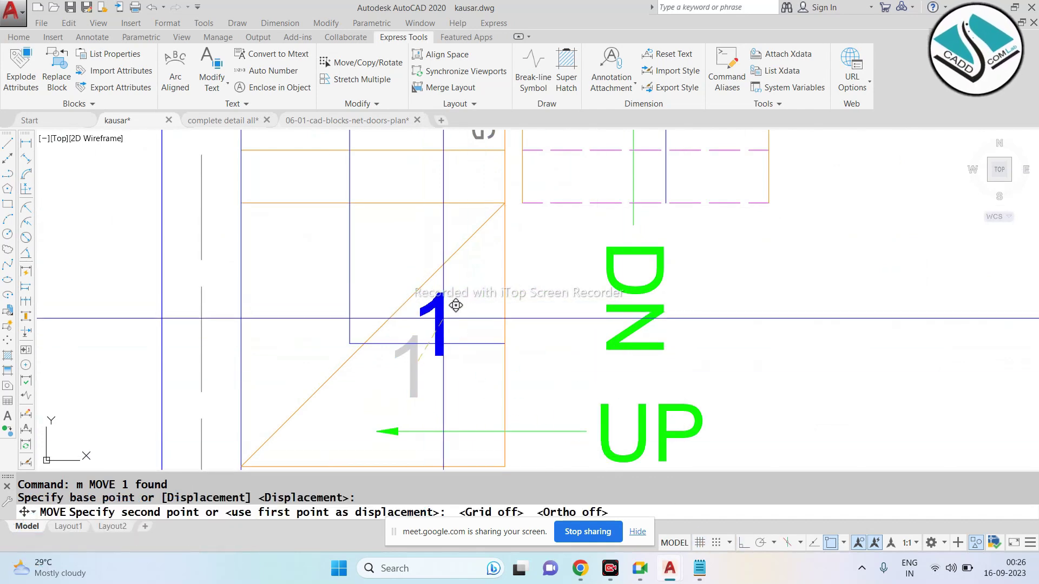
{"action": "left_click", "coordinate": [449, 318]}
{"action": "key", "text": "Escape"}
{"action": "key", "text": "Escape"}
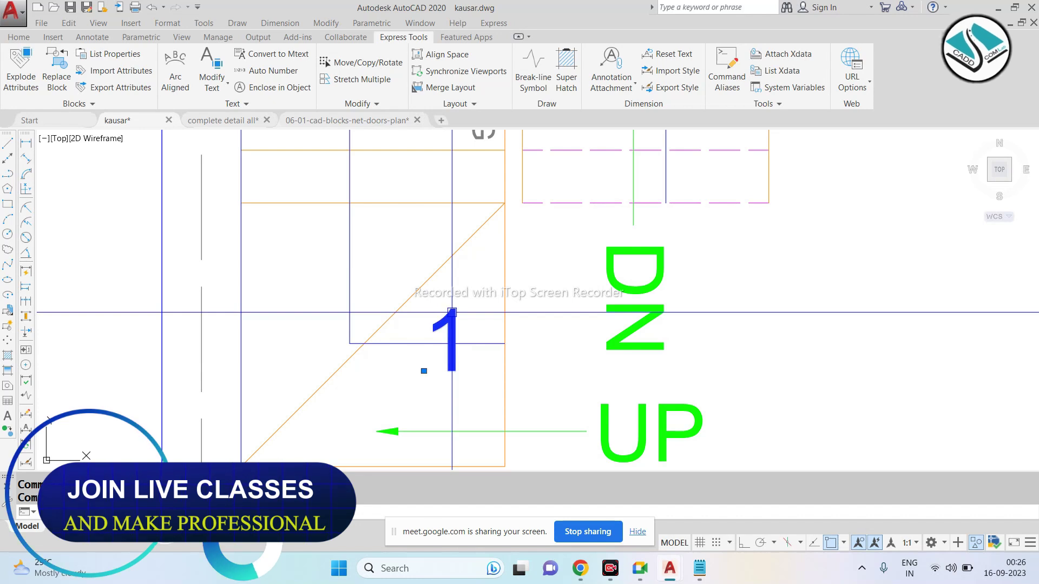
Step: Rescale the '1' label to a new size
{"action": "type", "text": "sc"}
{"action": "key", "text": "Return"}
{"action": "left_click", "coordinate": [450, 325]}
{"action": "key", "text": "Return"}
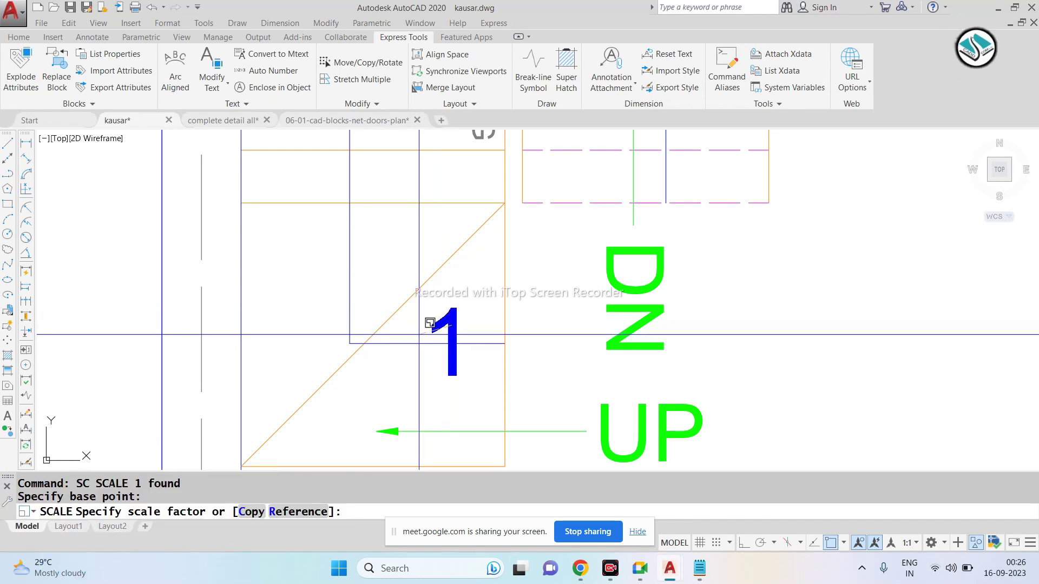
{"action": "left_click", "coordinate": [457, 341]}
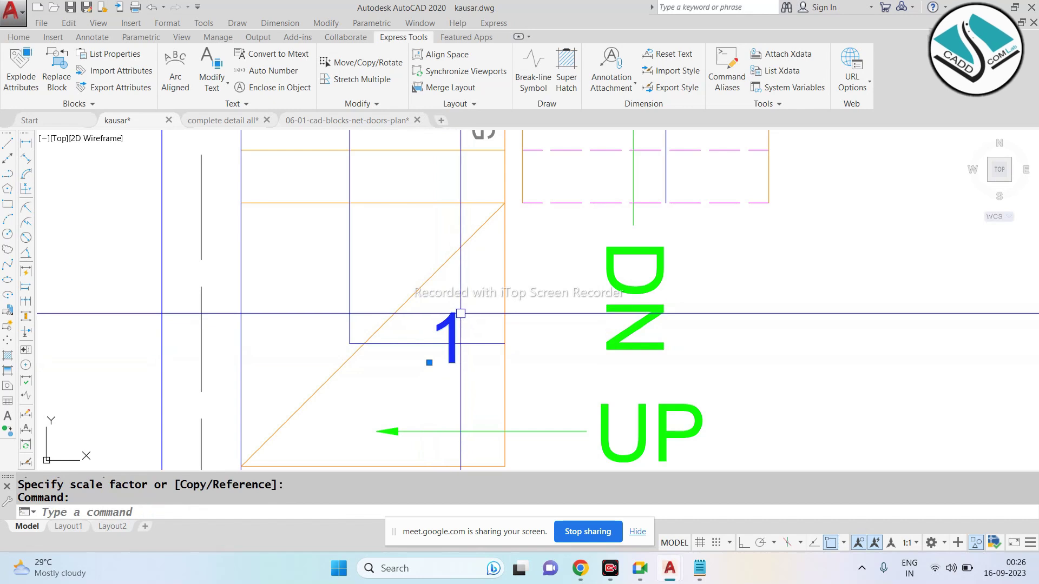
{"action": "type", "text": "co"}
Step: Copy the '1' label to the landing's top-left
{"action": "key", "text": "Return"}
{"action": "left_click", "coordinate": [460, 313]}
{"action": "key", "text": "Return"}
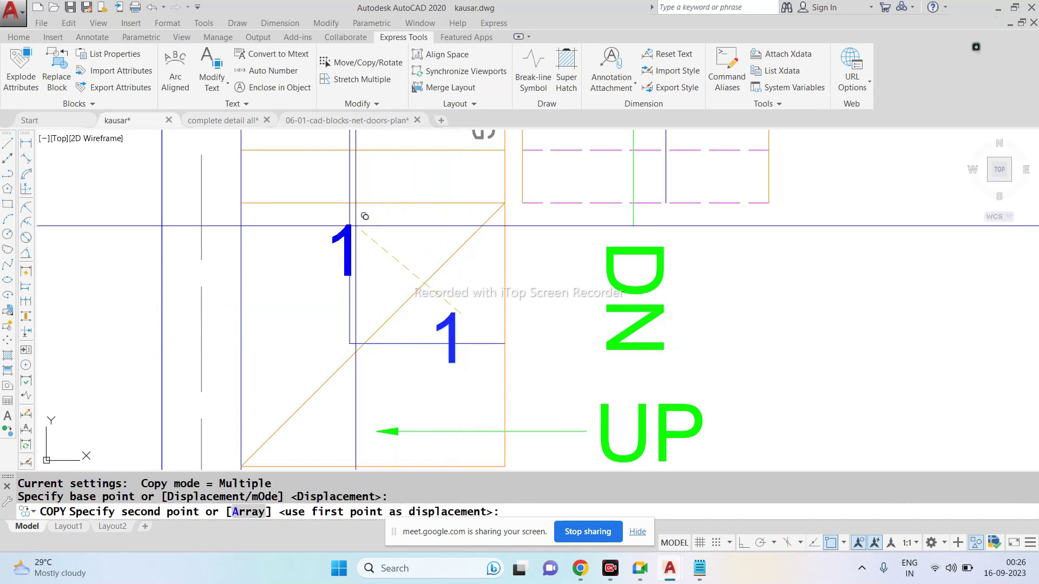
{"action": "left_click", "coordinate": [366, 216]}
{"action": "scroll", "coordinate": [366, 216], "scroll_direction": "down", "scroll_amount": 2}
{"action": "scroll", "coordinate": [374, 271], "scroll_direction": "up", "scroll_amount": 4}
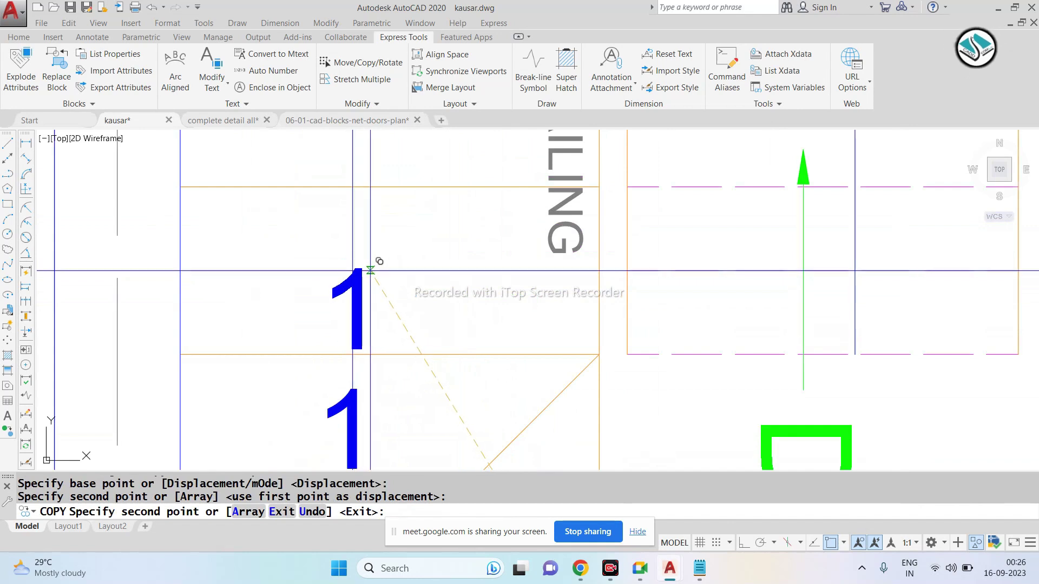
{"action": "scroll", "coordinate": [371, 216], "scroll_direction": "down", "scroll_amount": 2}
{"action": "key", "text": "Escape"}
Step: Scale down the copied '1' label
{"action": "left_click", "coordinate": [360, 346]}
{"action": "type", "text": "sc"}
{"action": "key", "text": "Return"}
{"action": "scroll", "coordinate": [354, 335], "scroll_direction": "up", "scroll_amount": 3}
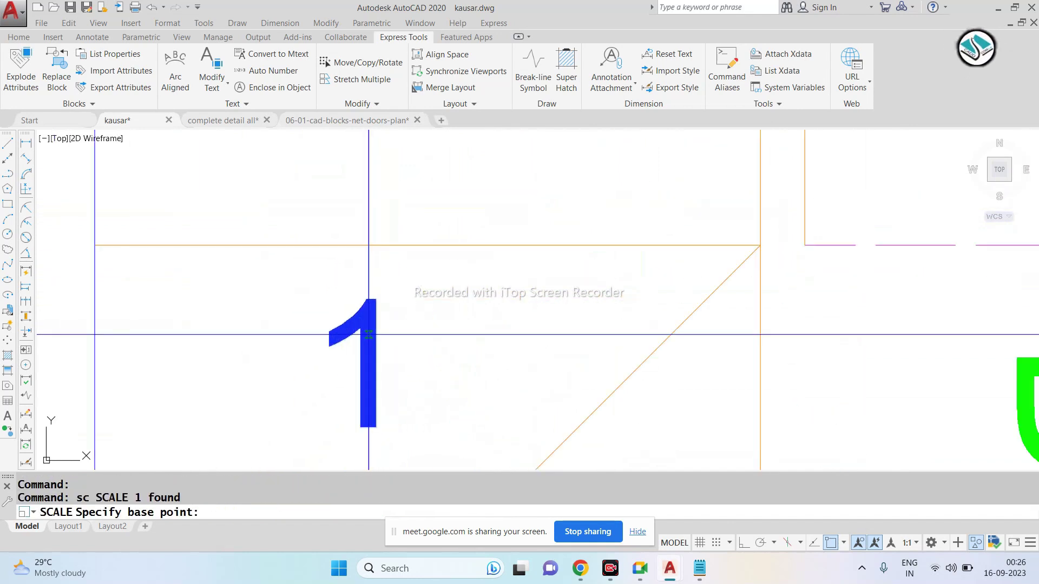
{"action": "left_click", "coordinate": [358, 344]}
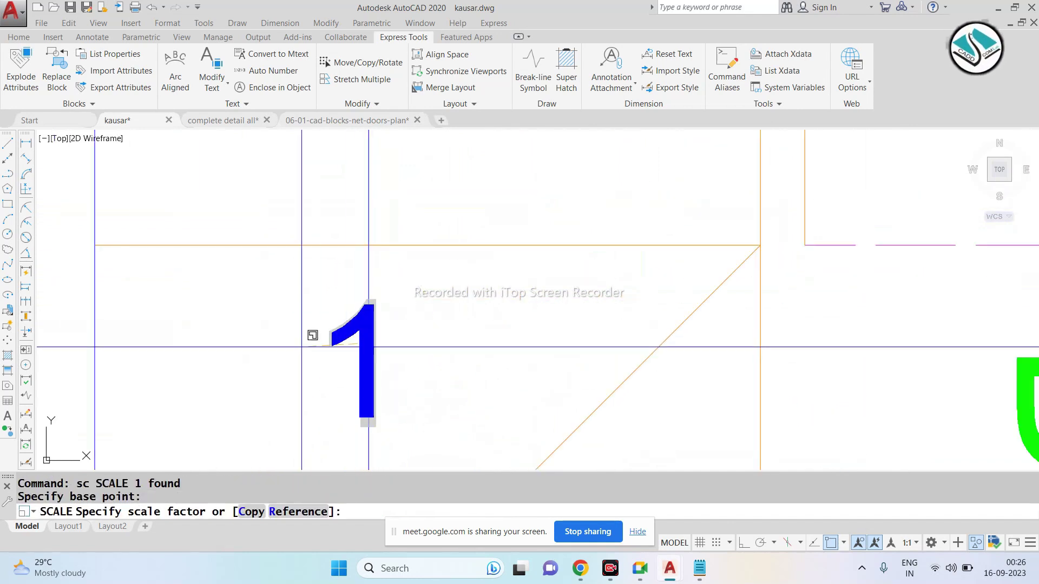
{"action": "left_click", "coordinate": [328, 325]}
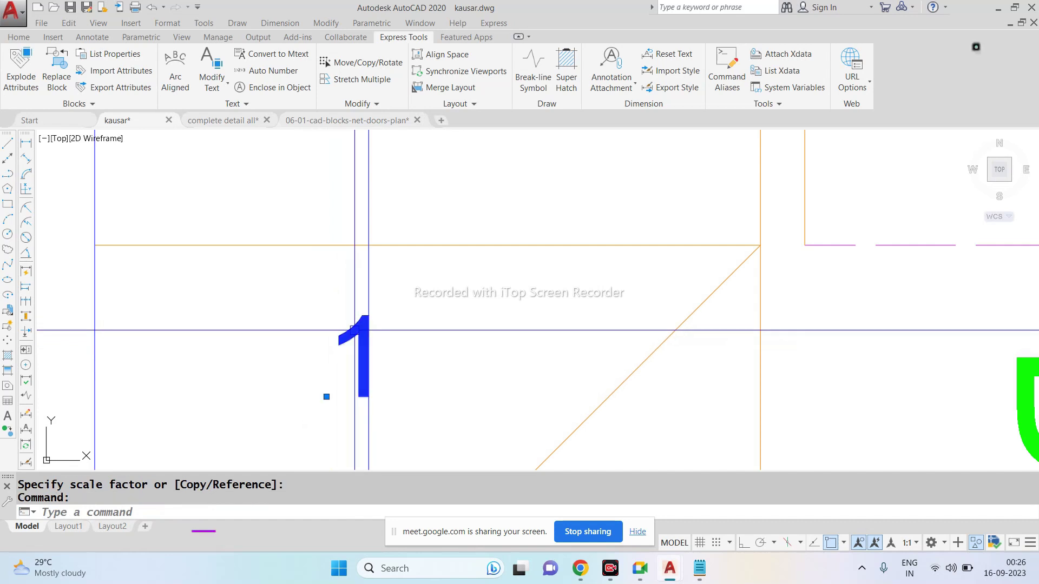
Step: Move the small '1' label along the landing's left edge
{"action": "type", "text": "m"}
{"action": "key", "text": "Return"}
{"action": "left_click", "coordinate": [357, 324]}
{"action": "left_click", "coordinate": [358, 350]}
{"action": "scroll", "coordinate": [409, 340], "scroll_direction": "down", "scroll_amount": 4}
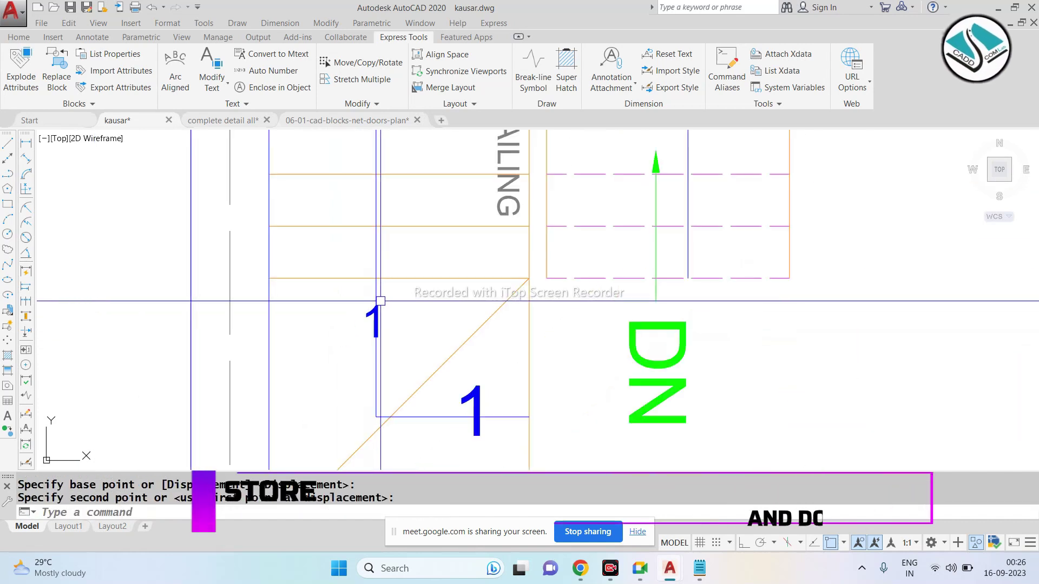
{"action": "key", "text": "Escape"}
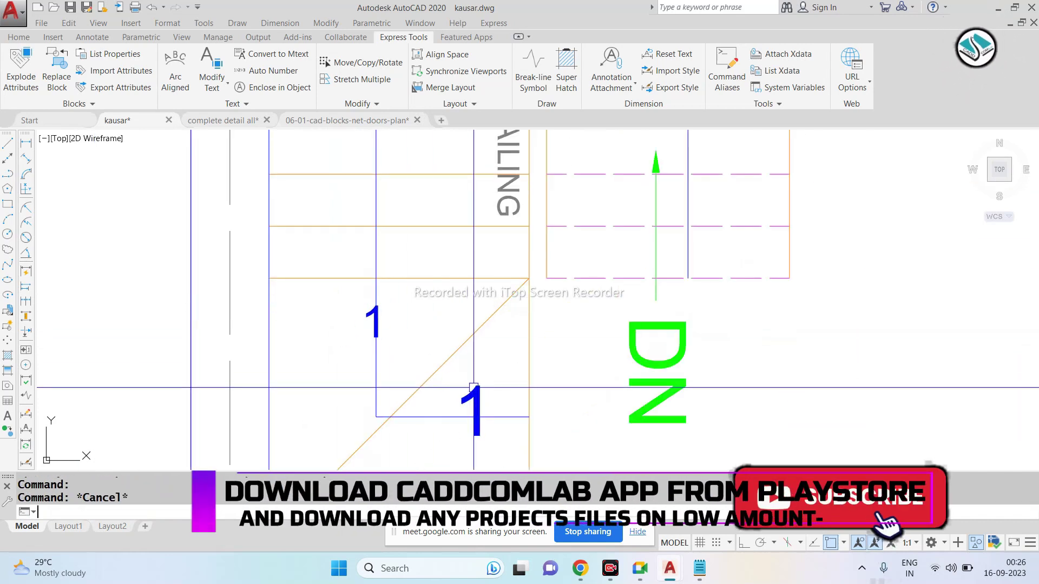
Step: Match the lower '1' label's properties to the small '1' label using MATCHPROP
{"action": "type", "text": "ma"}
{"action": "key", "text": "Return"}
{"action": "left_click", "coordinate": [373, 322]}
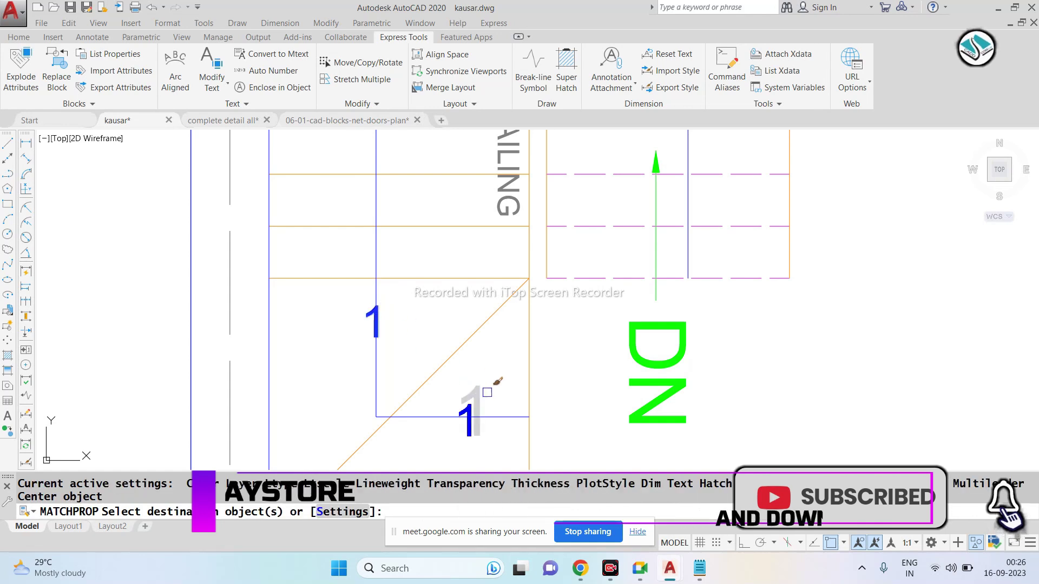
{"action": "left_click", "coordinate": [480, 392]}
{"action": "key", "text": "Escape"}
{"action": "scroll", "coordinate": [416, 325], "scroll_direction": "down", "scroll_amount": 3}
{"action": "scroll", "coordinate": [416, 325], "scroll_direction": "up", "scroll_amount": 1}
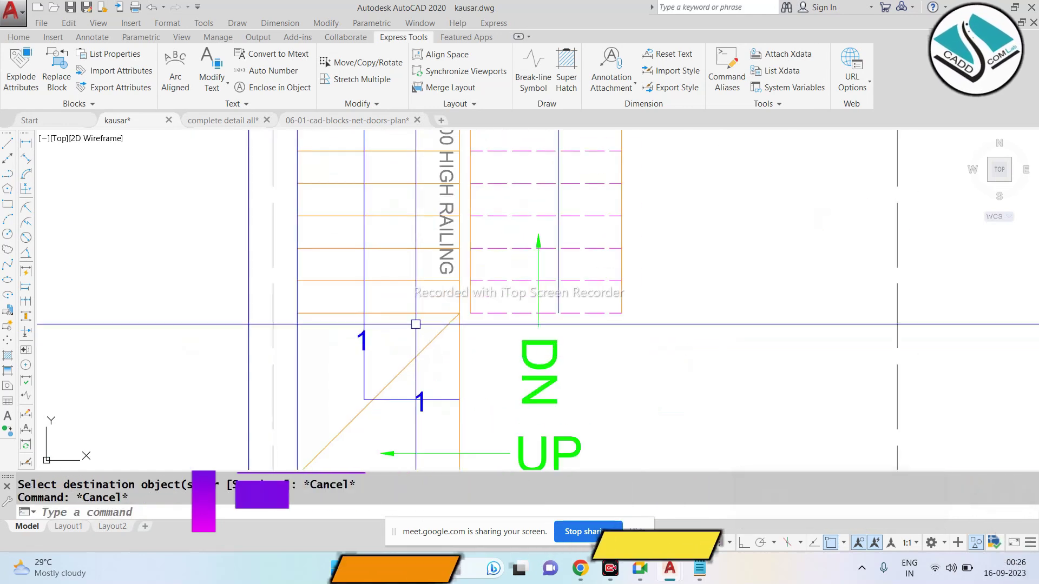
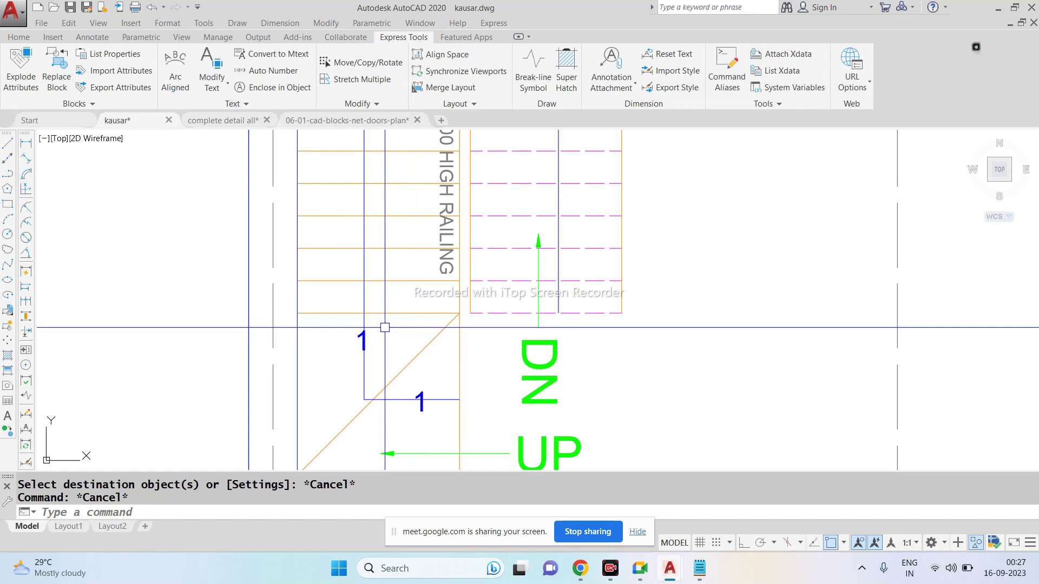
Step: Cancel the stray half-typed command and the array attempt that selected nothing
{"action": "type", "text": "a"}
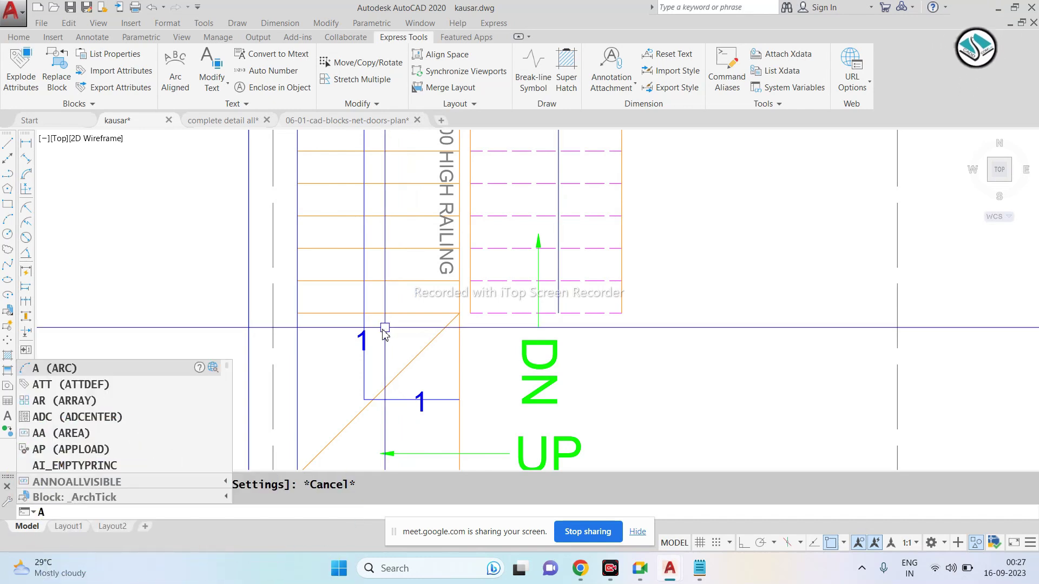
{"action": "key", "text": "Escape"}
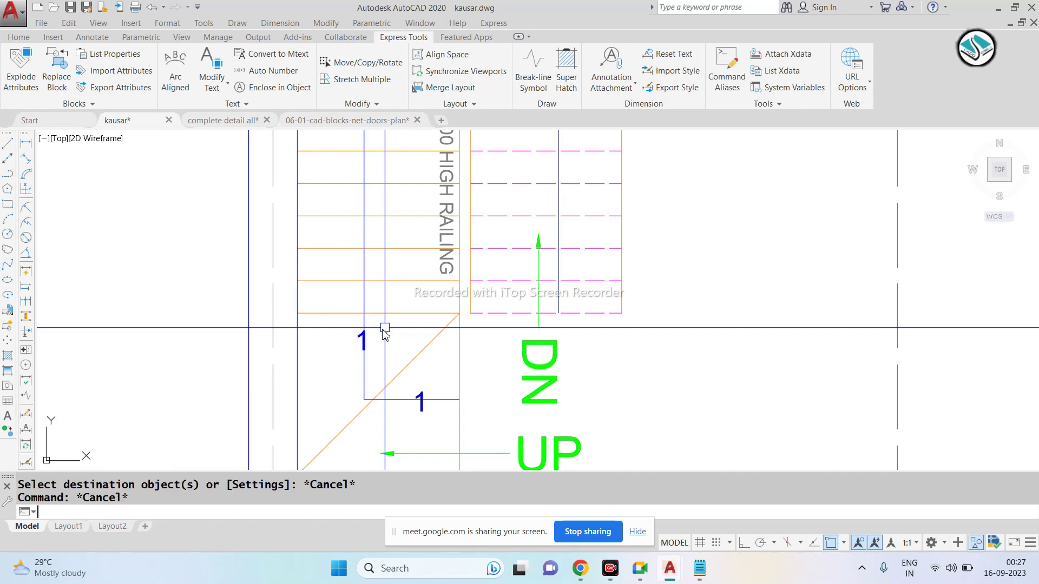
{"action": "type", "text": "ar"}
{"action": "key", "text": "Return"}
{"action": "scroll", "coordinate": [385, 332], "scroll_direction": "up", "scroll_amount": 2}
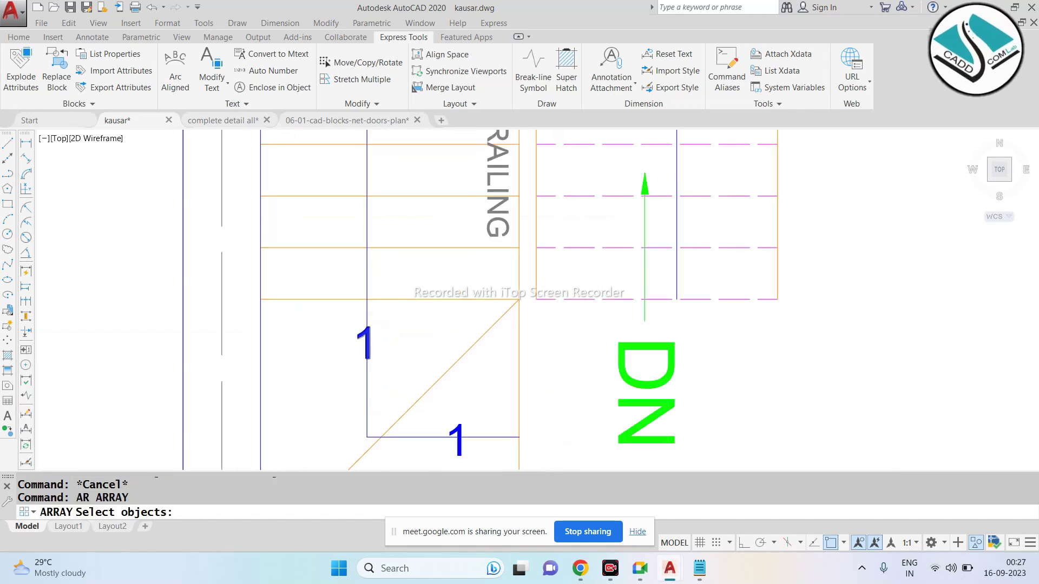
{"action": "scroll", "coordinate": [384, 332], "scroll_direction": "up", "scroll_amount": 2}
{"action": "left_click", "coordinate": [343, 290]}
{"action": "left_click", "coordinate": [434, 400]}
{"action": "scroll", "coordinate": [434, 400], "scroll_direction": "down", "scroll_amount": 2}
{"action": "key", "text": "Return"}
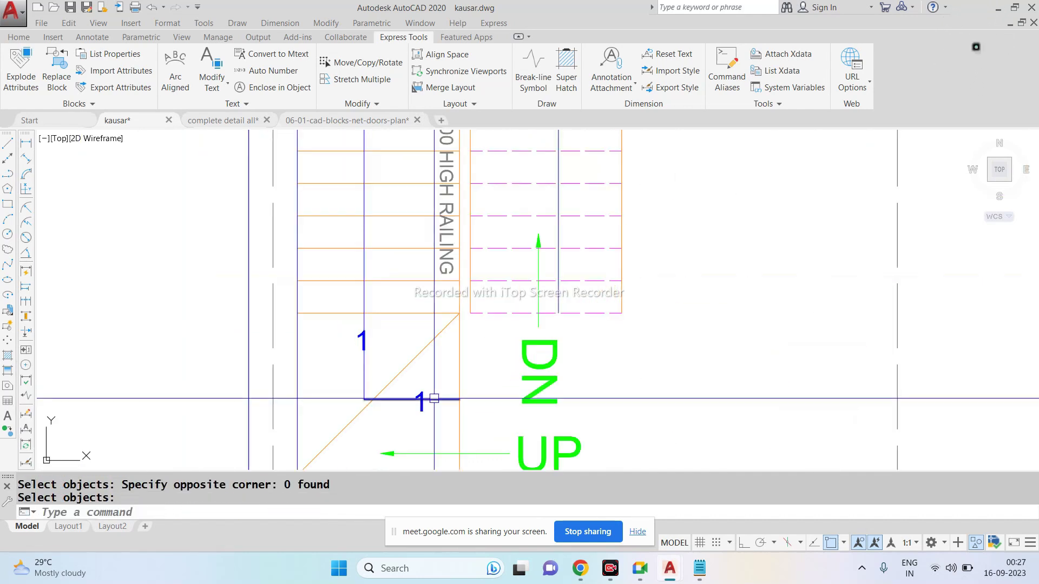
{"action": "key", "text": "Escape"}
Step: Inspect the 1 attribute beside the bottom of the stair, then pick it
{"action": "double_click", "coordinate": [361, 336]}
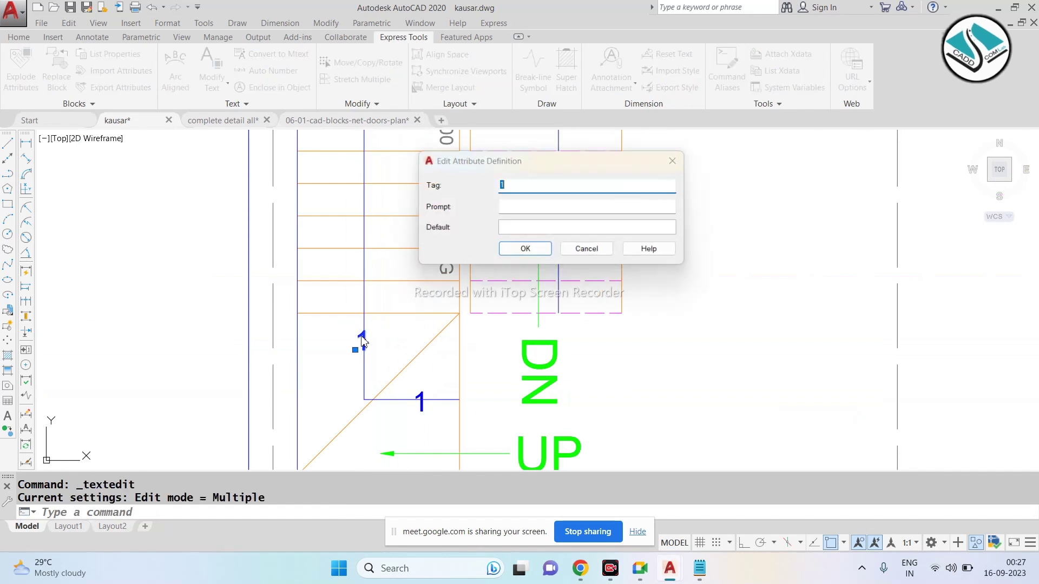
{"action": "key", "text": "Escape"}
{"action": "key", "text": "Escape"}
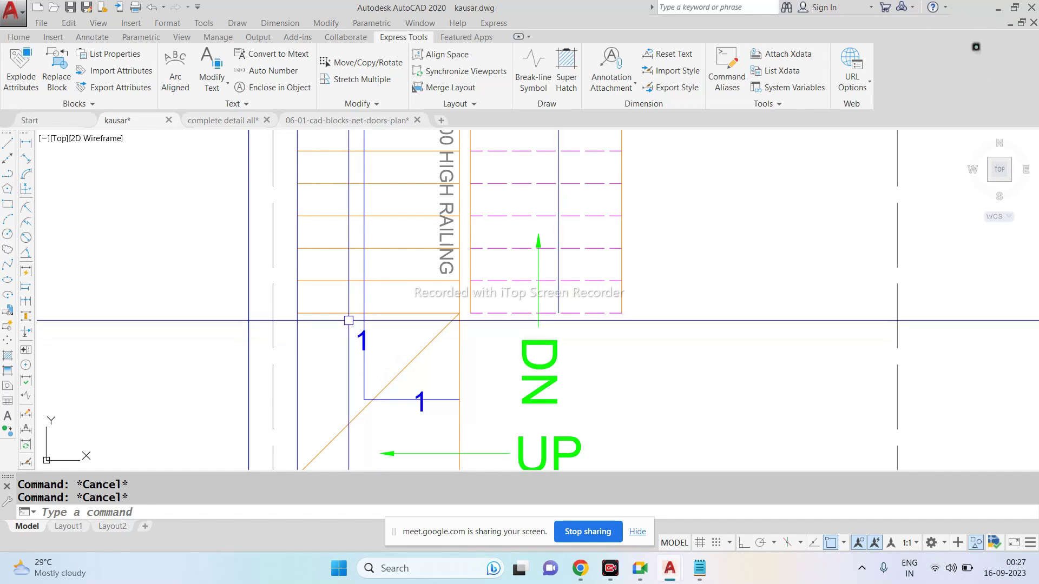
{"action": "left_click", "coordinate": [347, 329]}
Step: Erase the 1 attribute beside the bottom of the stair
{"action": "left_click", "coordinate": [395, 356]}
{"action": "type", "text": "e"}
{"action": "key", "text": "Return"}
{"action": "key", "text": "Escape"}
Step: Write a new multiline text '1' next to the bottom step
{"action": "type", "text": "mt"}
{"action": "key", "text": "Return"}
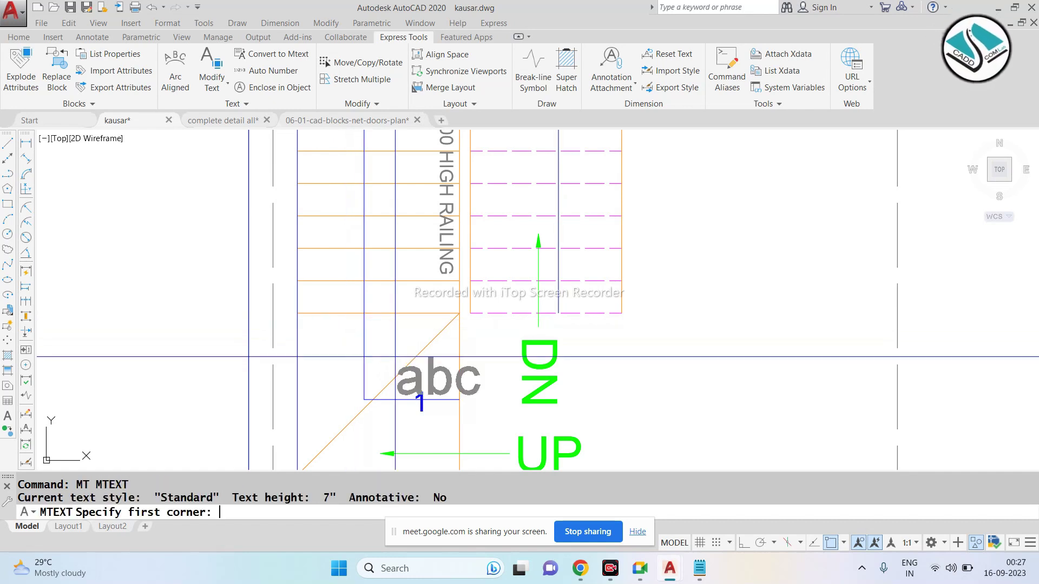
{"action": "scroll", "coordinate": [347, 331], "scroll_direction": "up", "scroll_amount": 1}
{"action": "scroll", "coordinate": [346, 331], "scroll_direction": "up", "scroll_amount": 1}
{"action": "left_click", "coordinate": [345, 331]}
{"action": "left_click", "coordinate": [411, 375]}
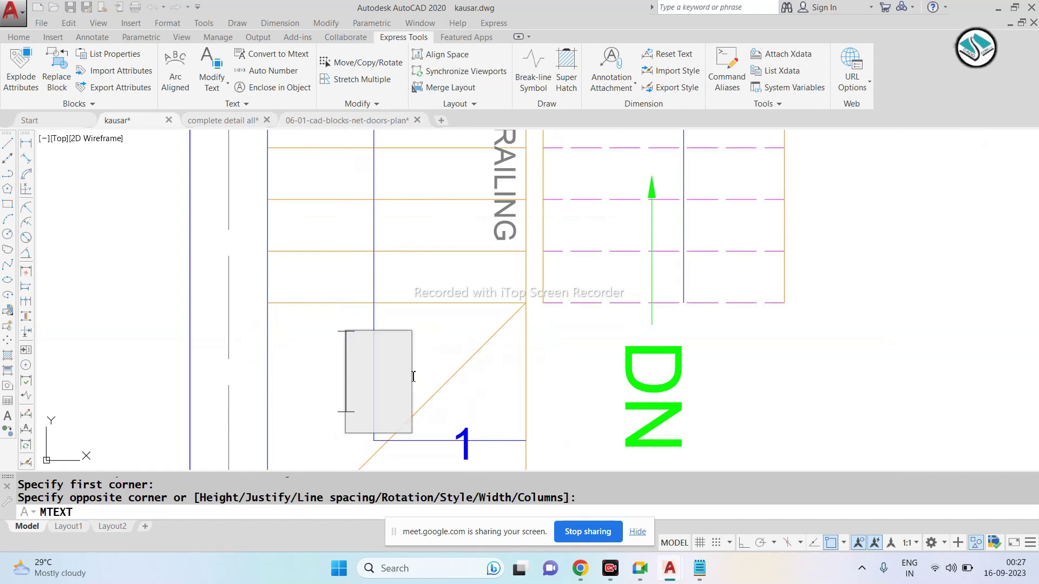
{"action": "left_click", "coordinate": [414, 341]}
{"action": "key", "text": "Escape"}
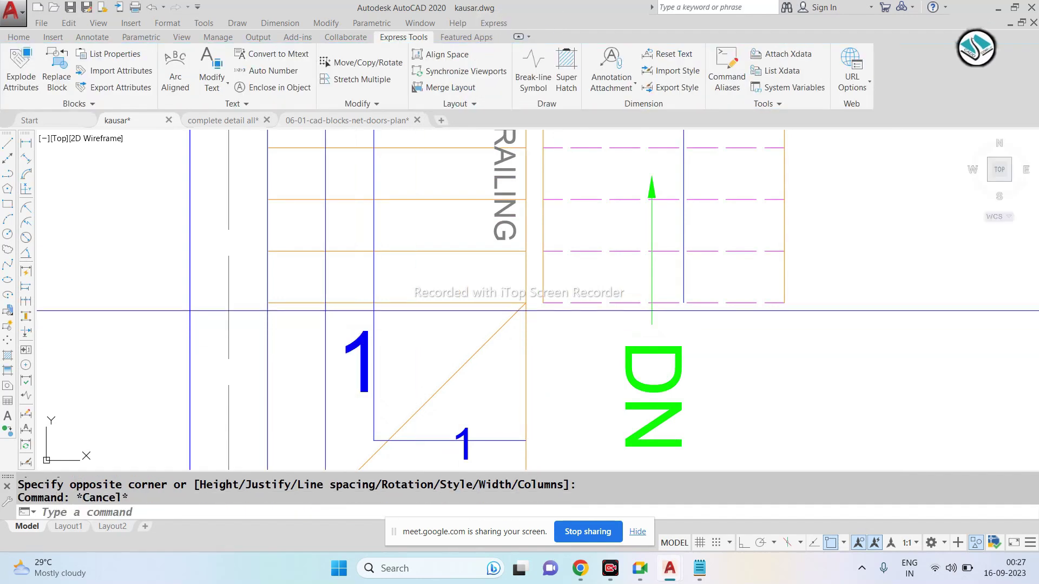
Step: Scale the new 1 text down to a smaller size
{"action": "left_click_drag", "start_coordinate": [418, 417], "coordinate": [336, 325]}
{"action": "type", "text": "sc"}
{"action": "key", "text": "Return"}
{"action": "left_click", "coordinate": [363, 354]}
{"action": "scroll", "coordinate": [354, 365], "scroll_direction": "up", "scroll_amount": 2}
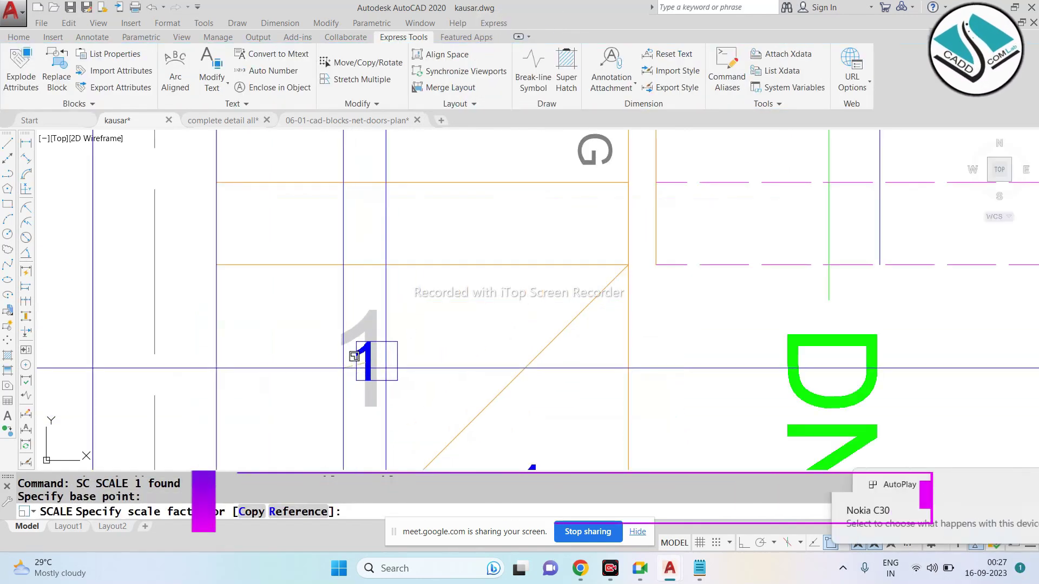
{"action": "key", "text": "Escape"}
Step: Move the 1 text beside the blue stair line
{"action": "type", "text": "m"}
{"action": "key", "text": "Return"}
{"action": "left_click", "coordinate": [388, 326]}
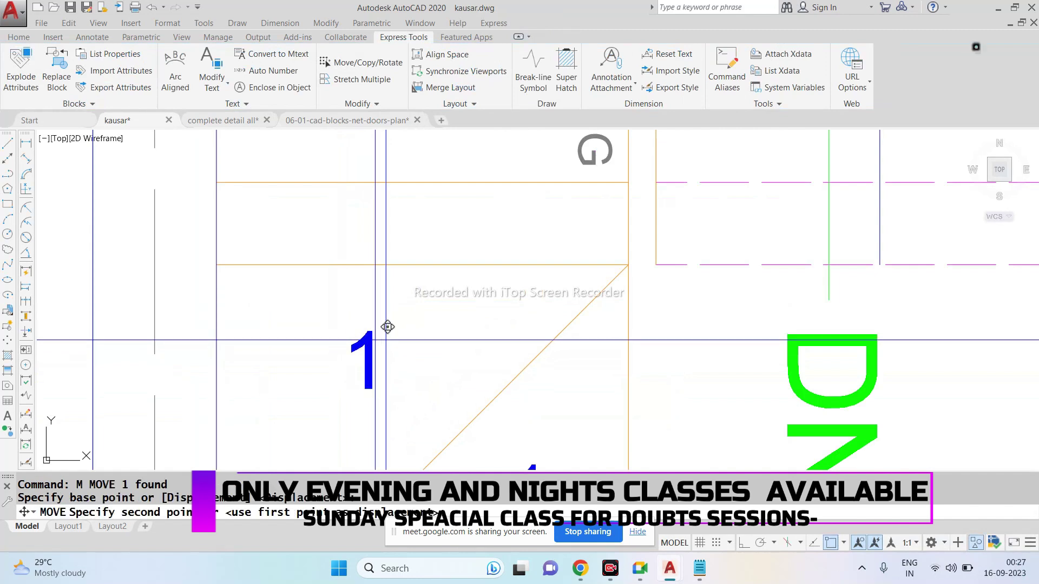
{"action": "left_click", "coordinate": [410, 336]}
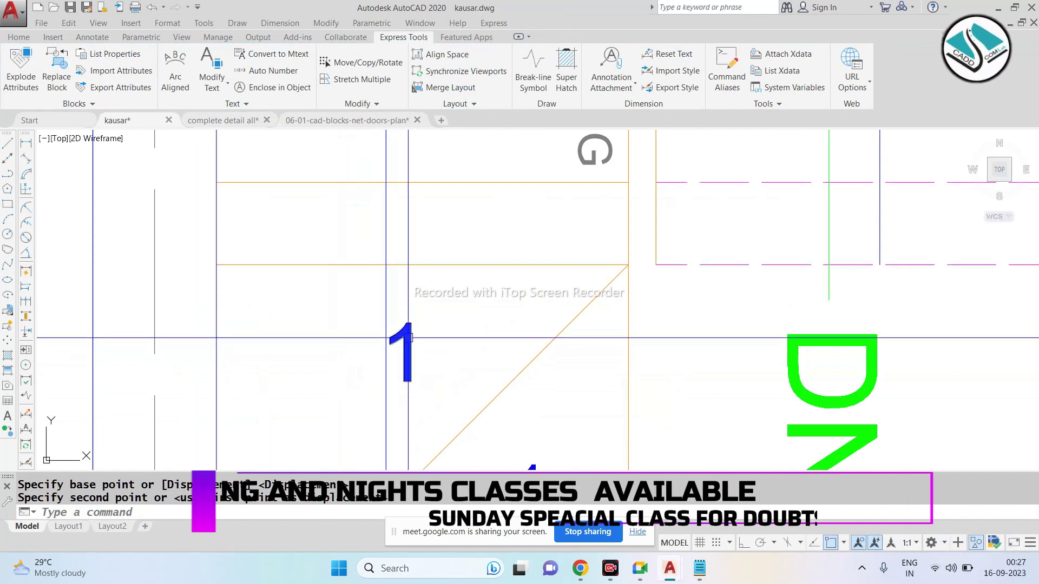
Step: Select the 1 text for a new array (AR)
{"action": "type", "text": "AR"}
{"action": "key", "text": "Return"}
{"action": "left_click", "coordinate": [348, 301]}
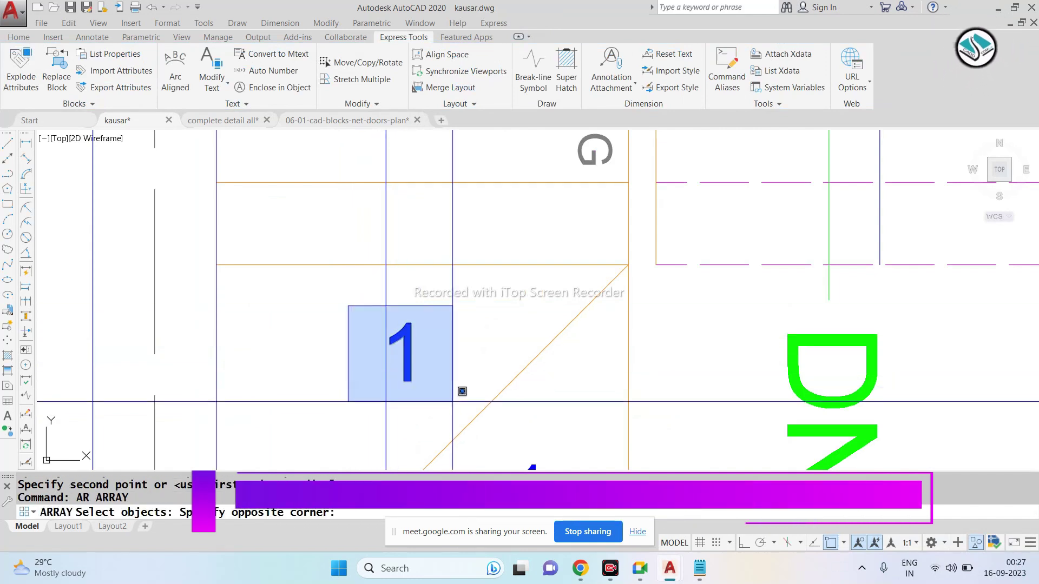
{"action": "left_click", "coordinate": [457, 395]}
{"action": "key", "text": "Return"}
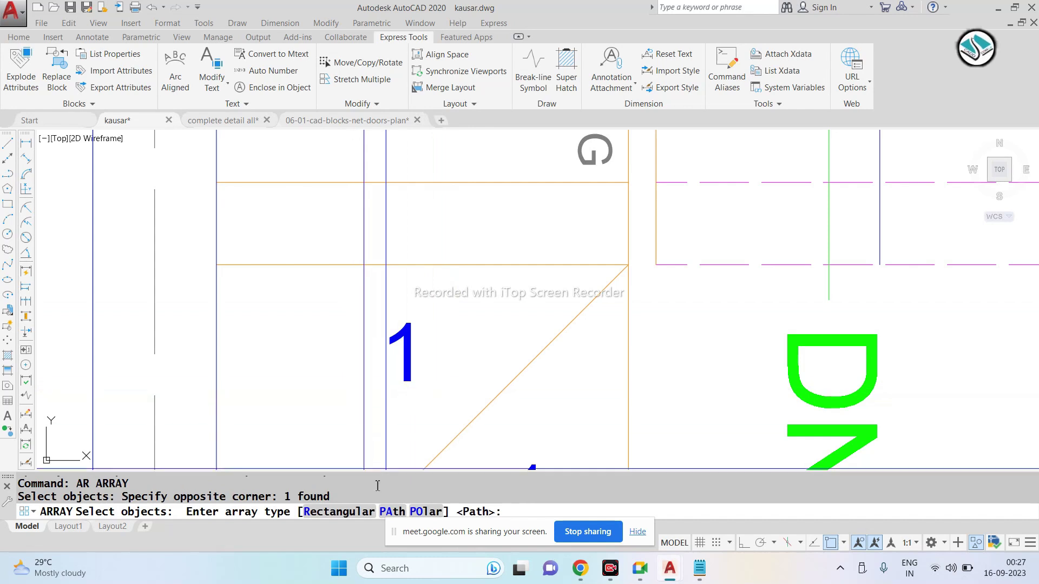
Step: Make it a path array using the blue stair line as the path
{"action": "left_click", "coordinate": [392, 517]}
{"action": "left_click", "coordinate": [384, 310]}
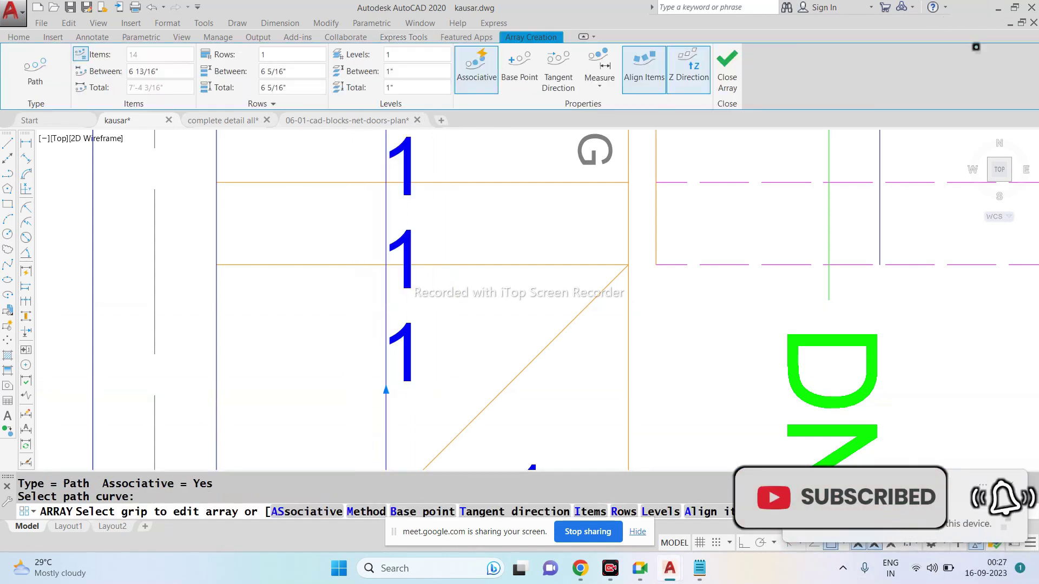
{"action": "scroll", "coordinate": [385, 388], "scroll_direction": "down", "scroll_amount": 3}
{"action": "middle_click_drag", "start_coordinate": [425, 383], "coordinate": [420, 401]}
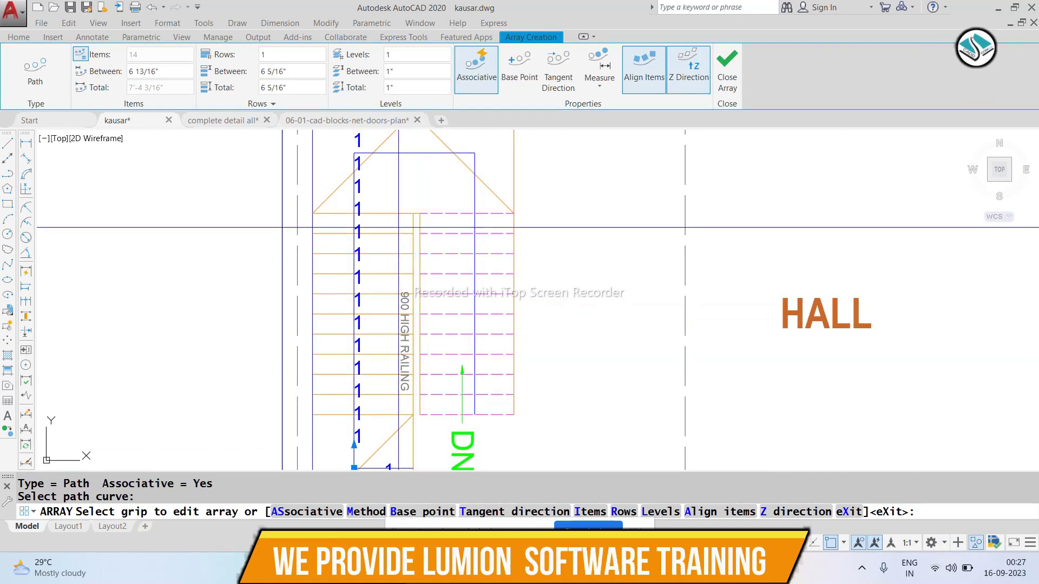
{"action": "left_click", "coordinate": [565, 63]}
{"action": "key", "text": "Escape"}
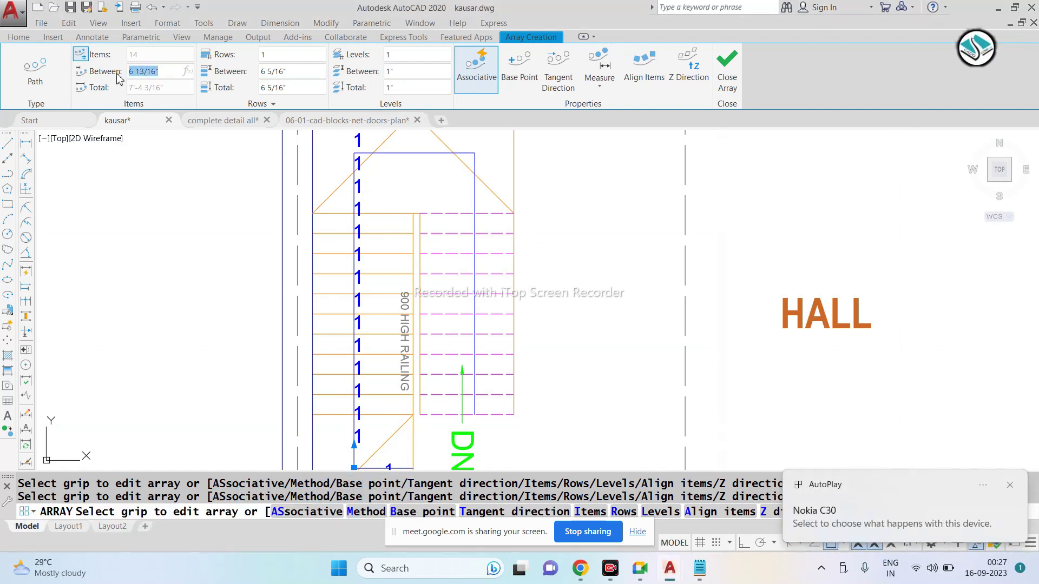
{"action": "type", "text": "3"}
Step: Set the spacing between copies to 8", giving 12 items, and finish the array
{"action": "key", "text": "Return"}
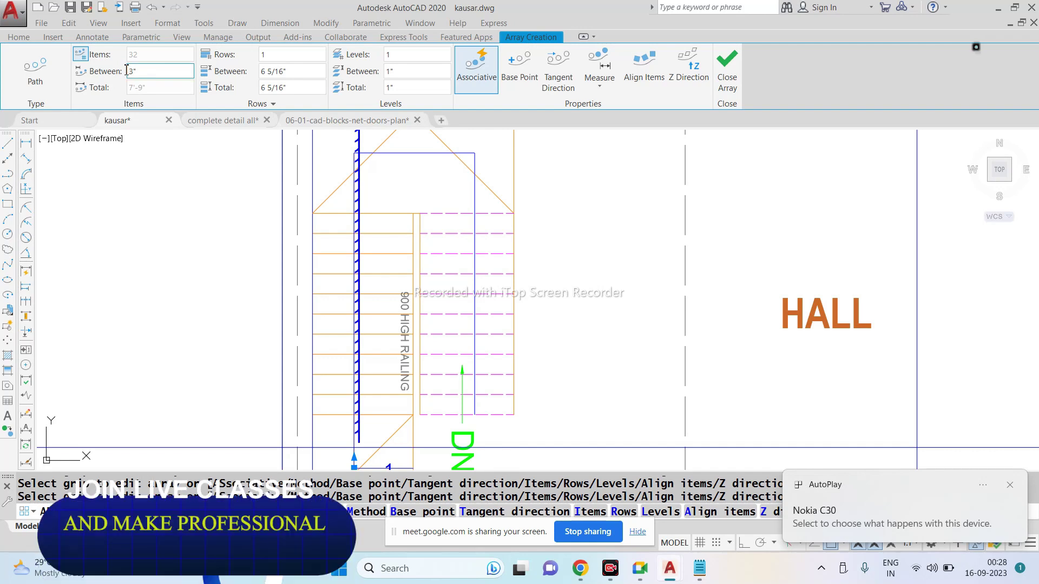
{"action": "left_click", "coordinate": [151, 70]}
{"action": "type", "text": "6"}
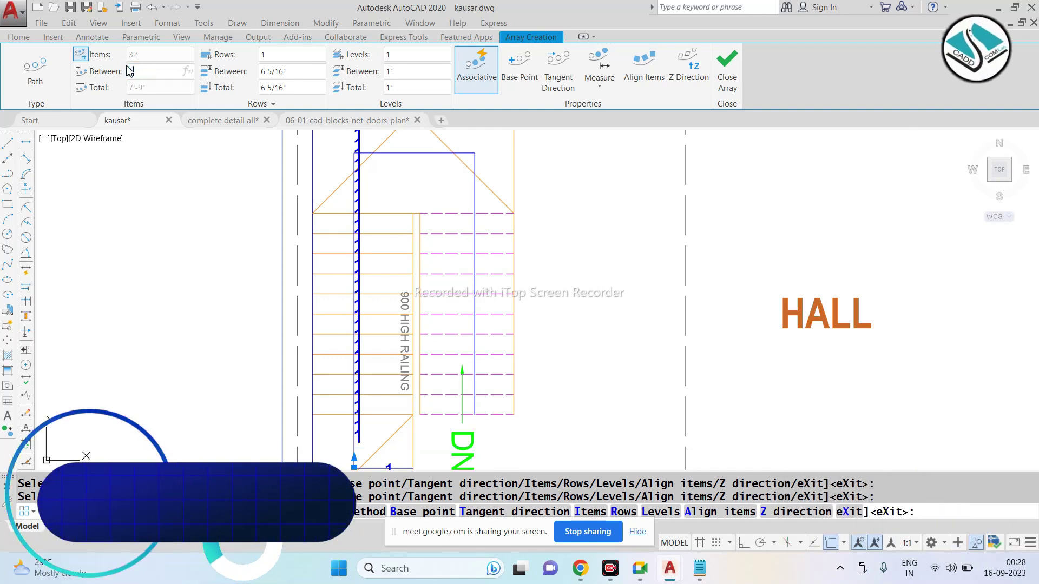
{"action": "key", "text": "Return"}
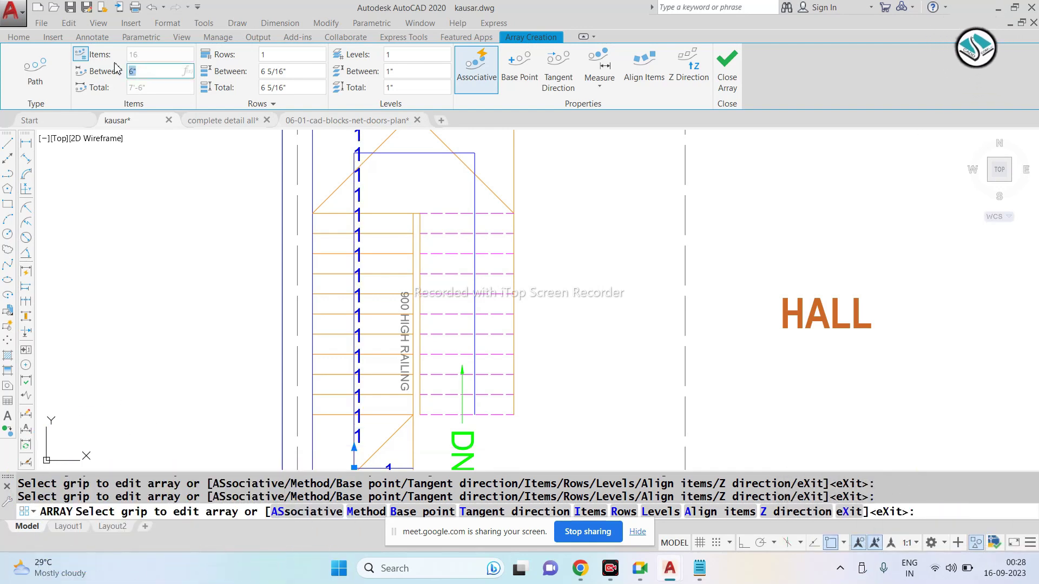
{"action": "key", "text": "Return"}
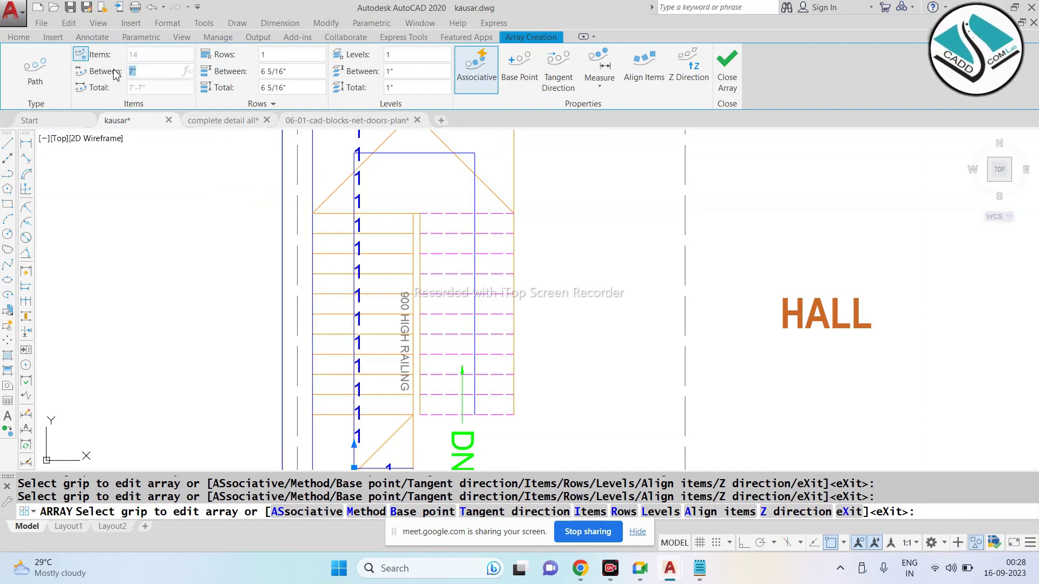
{"action": "type", "text": "8"}
{"action": "key", "text": "Return"}
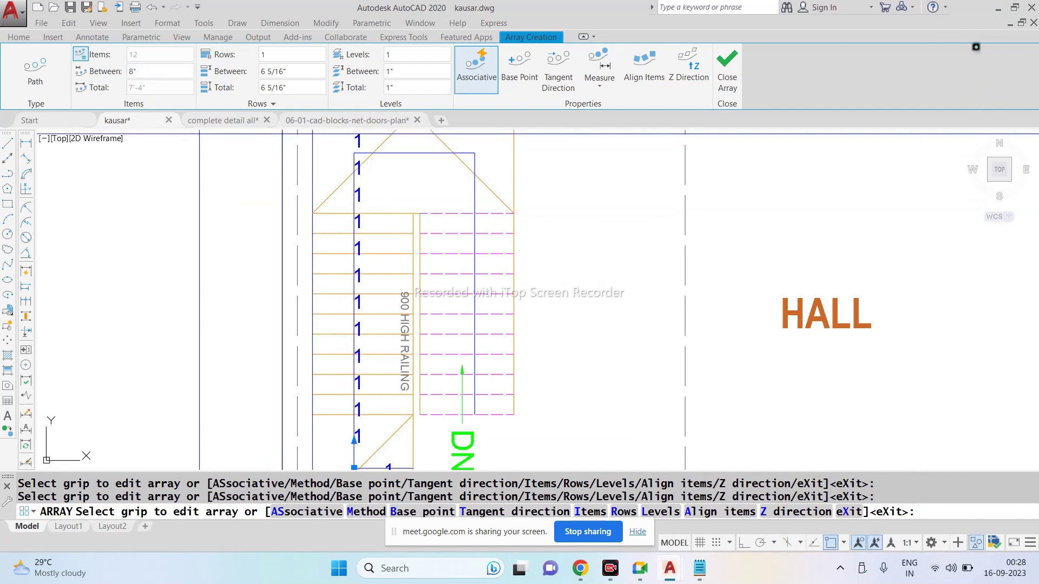
{"action": "scroll", "coordinate": [285, 221], "scroll_direction": "down", "scroll_amount": 2}
{"action": "key", "text": "Return"}
{"action": "scroll", "coordinate": [329, 357], "scroll_direction": "up", "scroll_amount": 2}
{"action": "scroll", "coordinate": [358, 353], "scroll_direction": "up", "scroll_amount": 2}
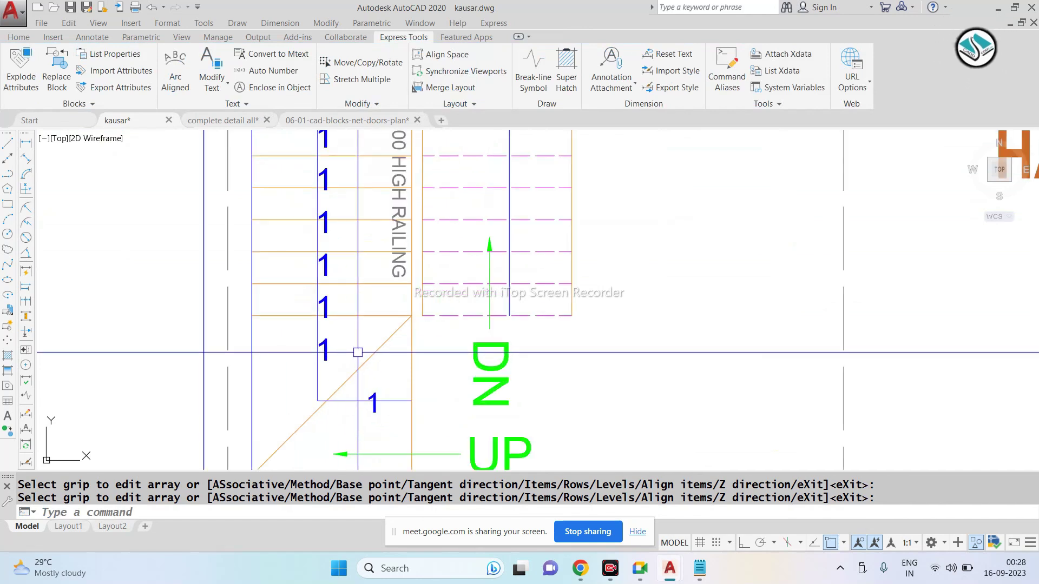
Step: Try auto-numbering the stair labels, cancelling when no objects are found
{"action": "scroll", "coordinate": [346, 344], "scroll_direction": "up", "scroll_amount": 2}
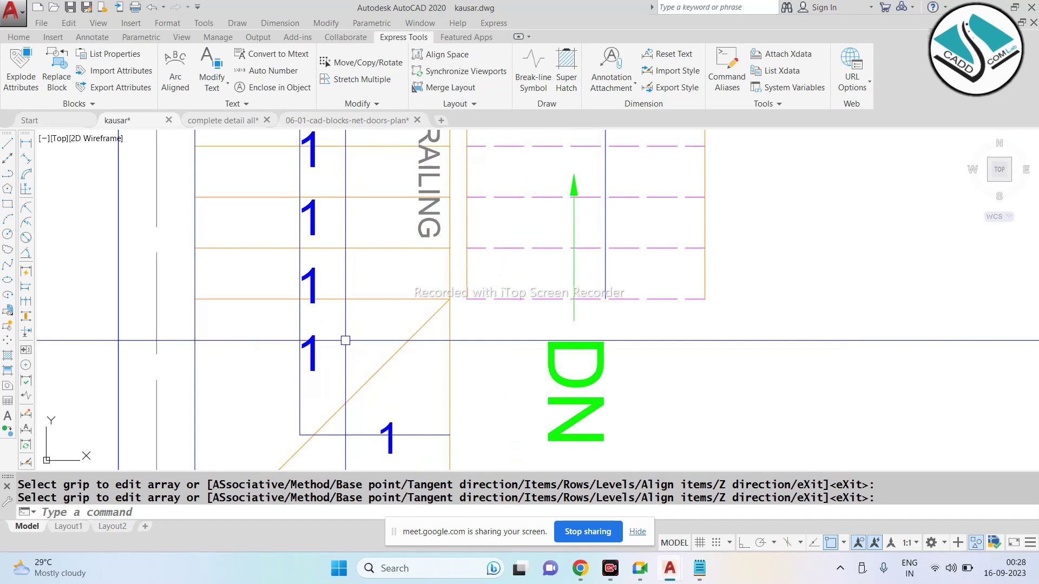
{"action": "left_click_drag", "start_coordinate": [347, 446], "coordinate": [517, 497]}
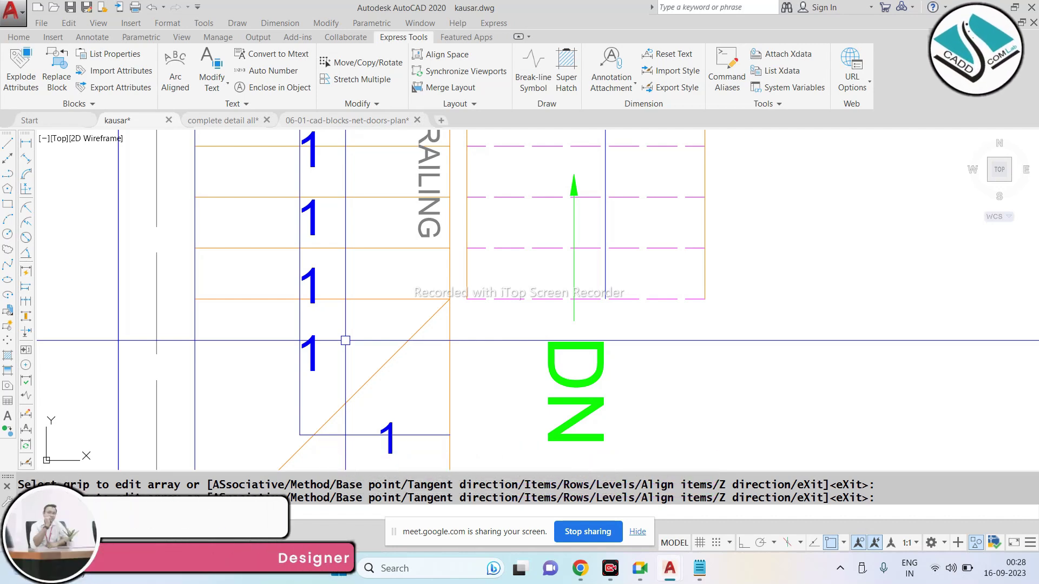
{"action": "key", "text": "Escape"}
{"action": "key", "text": "Escape"}
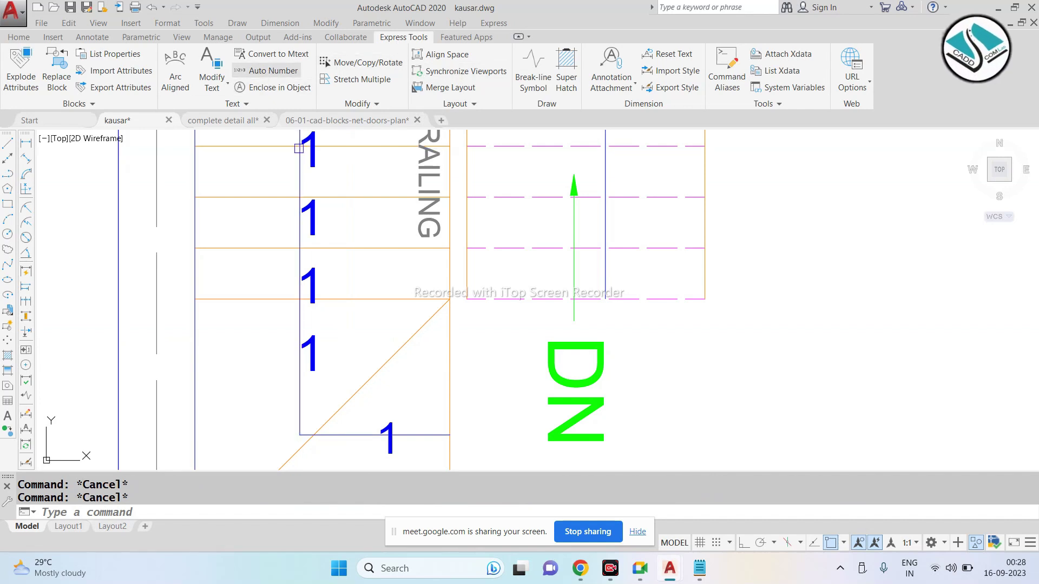
{"action": "scroll", "coordinate": [299, 149], "scroll_direction": "down", "scroll_amount": 5}
{"action": "scroll", "coordinate": [360, 149], "scroll_direction": "up", "scroll_amount": 3}
{"action": "left_click", "coordinate": [338, 139]}
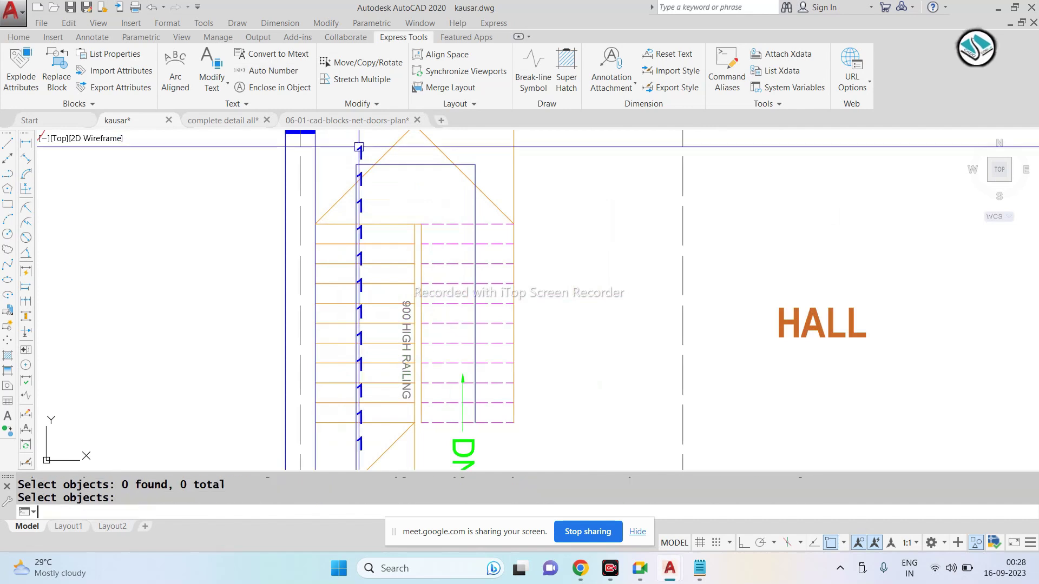
{"action": "key", "text": "Escape"}
{"action": "left_click", "coordinate": [257, 93]}
{"action": "key", "text": "Escape"}
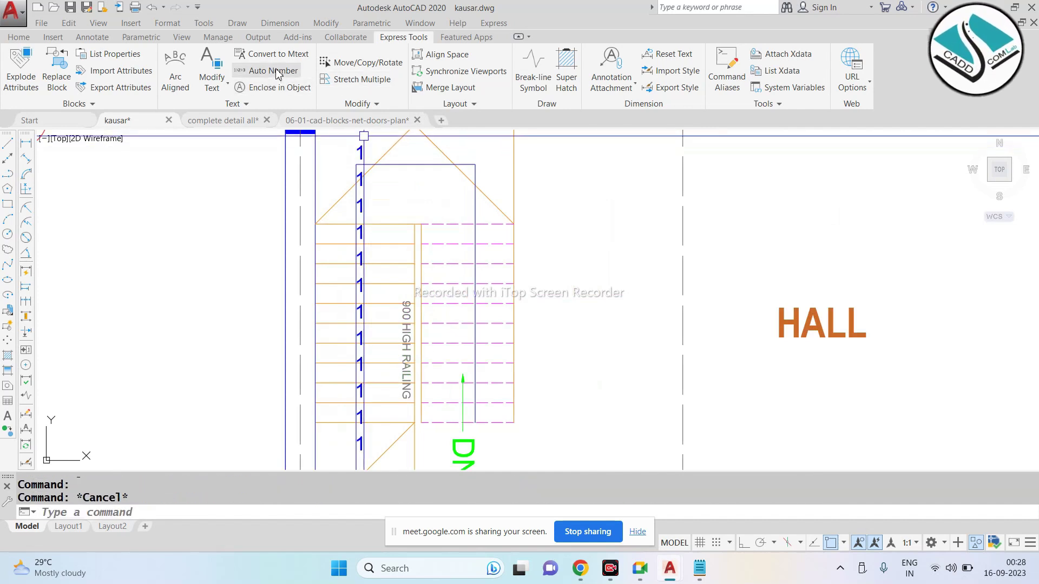
{"action": "left_click", "coordinate": [265, 70]}
{"action": "key", "text": "Escape"}
Step: Explode the path array into separate 1 texts
{"action": "left_click", "coordinate": [359, 143]}
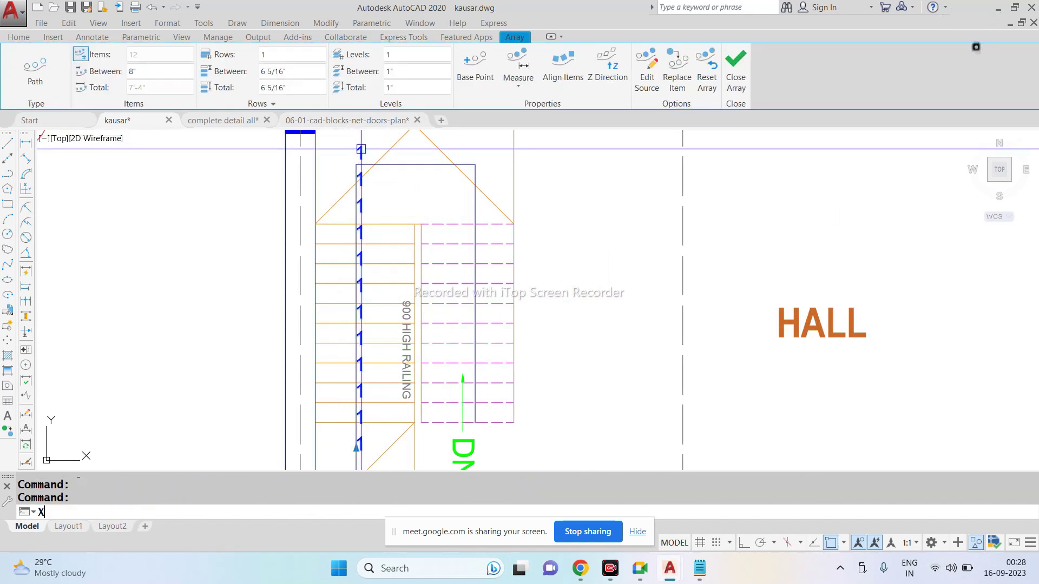
{"action": "type", "text": "x"}
{"action": "key", "text": "Return"}
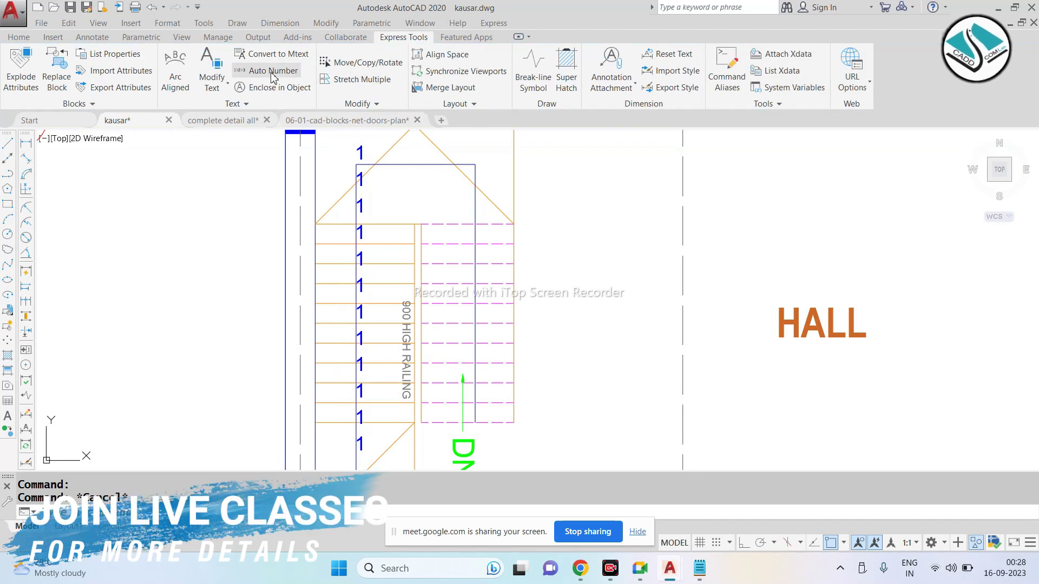
Step: Auto-number the step labels sorted by Y, start 1 increment 1, overwriting the existing text
{"action": "left_click", "coordinate": [273, 70]}
{"action": "left_click", "coordinate": [338, 135]}
{"action": "middle_click_drag", "start_coordinate": [371, 311], "coordinate": [365, 284]}
{"action": "left_click", "coordinate": [374, 422]}
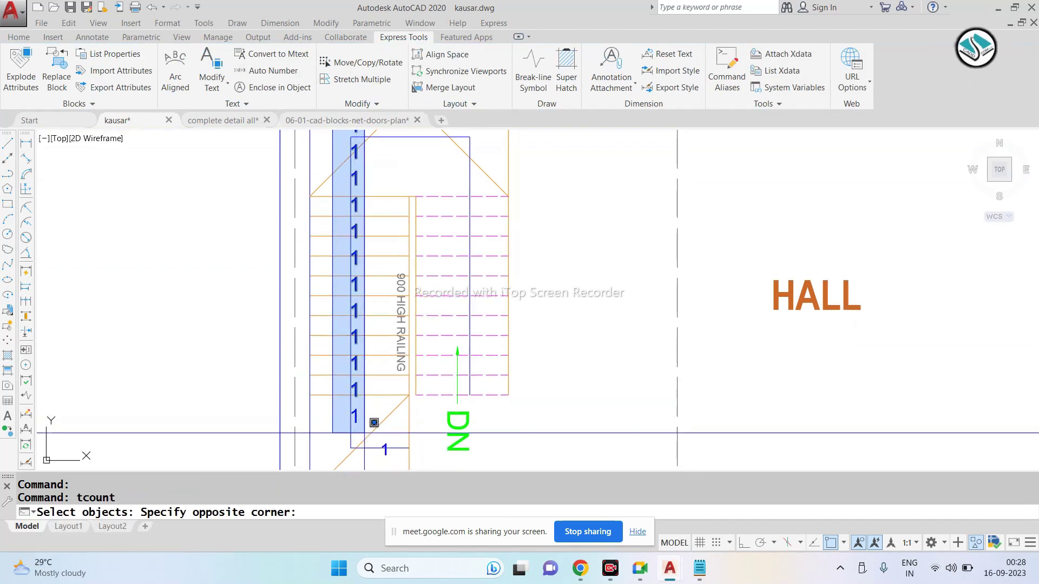
{"action": "key", "text": "Return"}
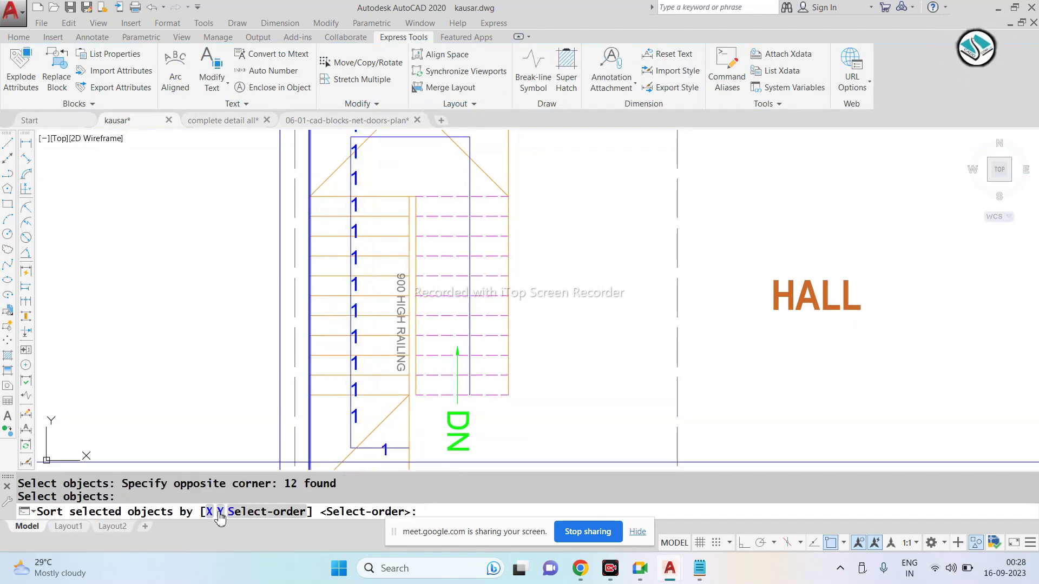
{"action": "left_click", "coordinate": [219, 512]}
{"action": "key", "text": "Return"}
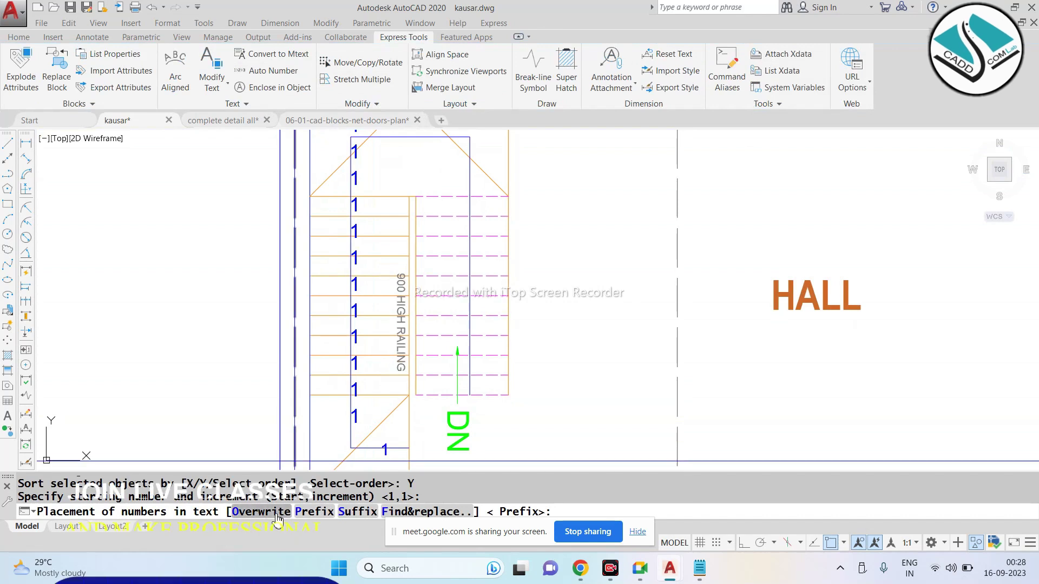
{"action": "left_click", "coordinate": [277, 518]}
{"action": "scroll", "coordinate": [255, 319], "scroll_direction": "down", "scroll_amount": 2}
{"action": "scroll", "coordinate": [259, 319], "scroll_direction": "up", "scroll_amount": 2}
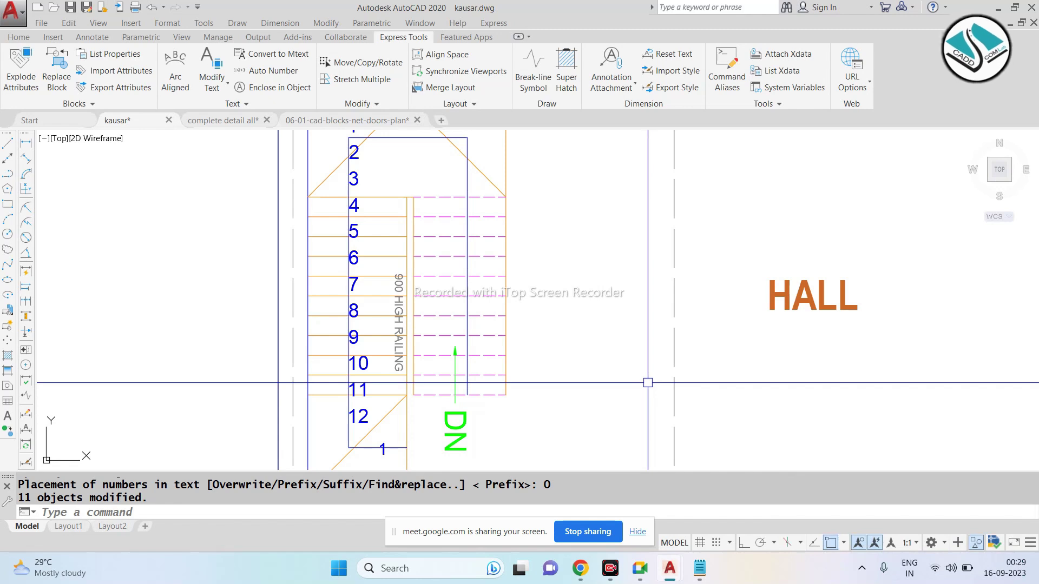
Step: Undo the auto-numbering so every stair label reads 1 again
{"action": "key", "text": "ctrl+z"}
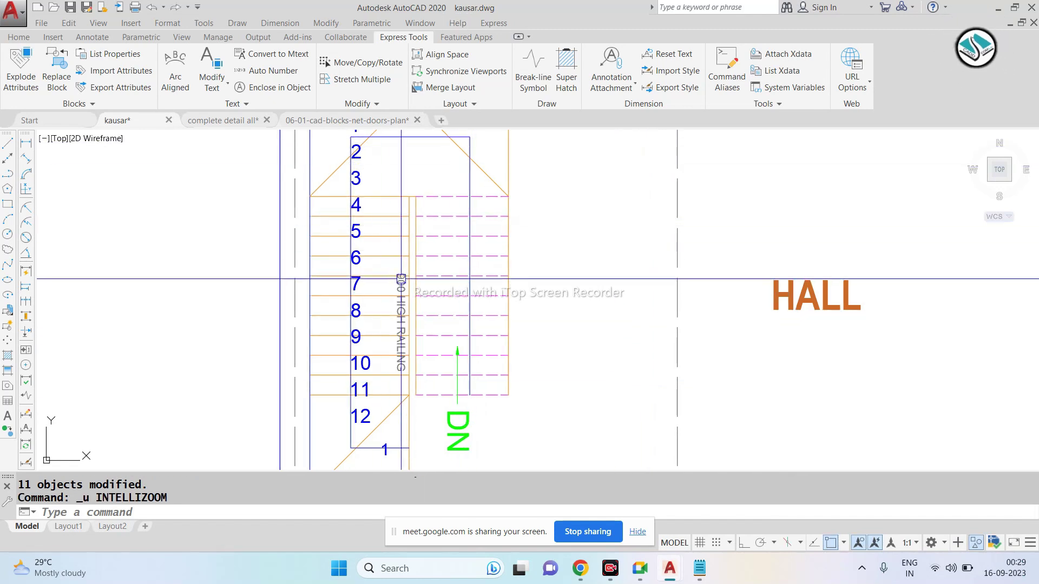
{"action": "key", "text": "ctrl+z"}
{"action": "scroll", "coordinate": [365, 303], "scroll_direction": "up", "scroll_amount": 2}
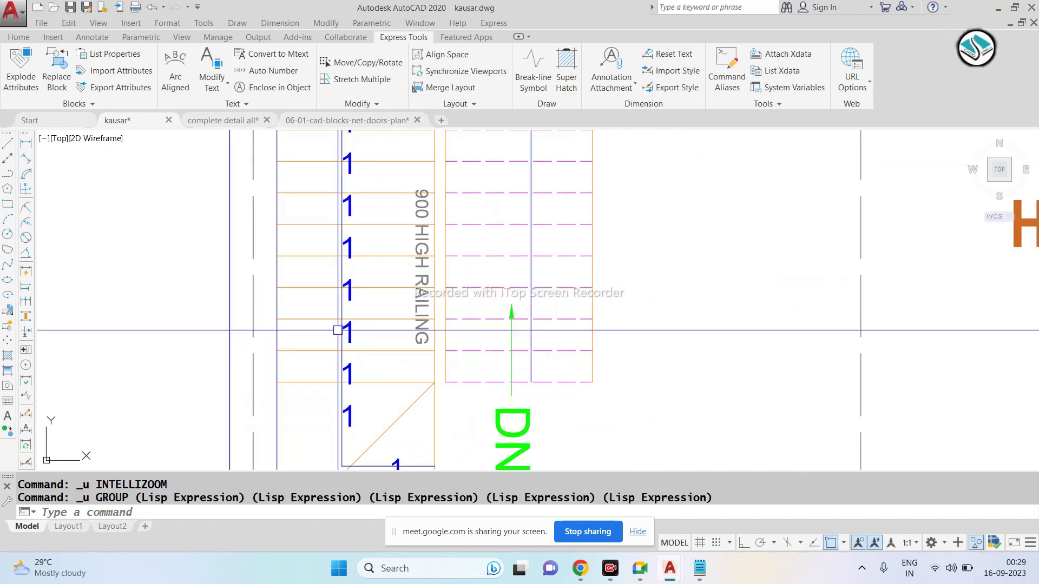
{"action": "scroll", "coordinate": [338, 330], "scroll_direction": "up", "scroll_amount": 2}
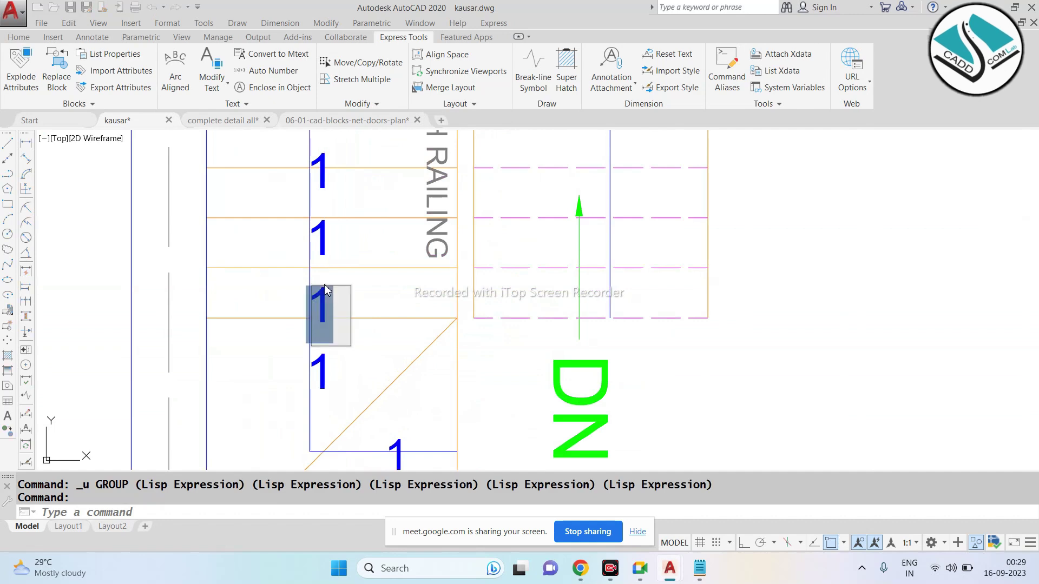
{"action": "type", "text": "2"}
Step: Edit the lower step labels above the bottom 1 to read 2, 3 and 4
{"action": "key", "text": "Escape"}
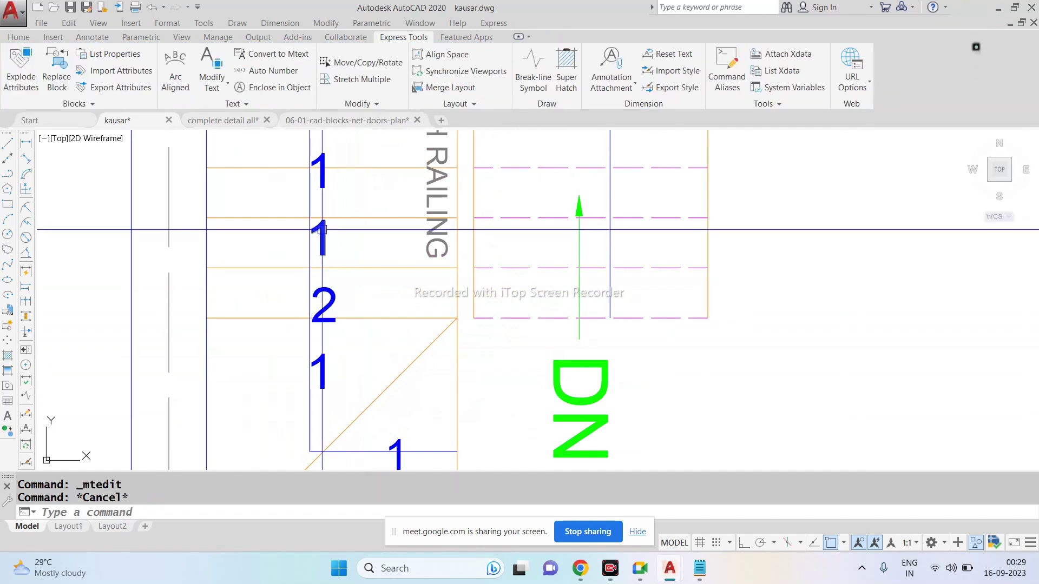
{"action": "double_click", "coordinate": [319, 238]}
{"action": "type", "text": "3"}
{"action": "middle_click_drag", "start_coordinate": [326, 159], "coordinate": [309, 245]}
{"action": "key", "text": "Escape"}
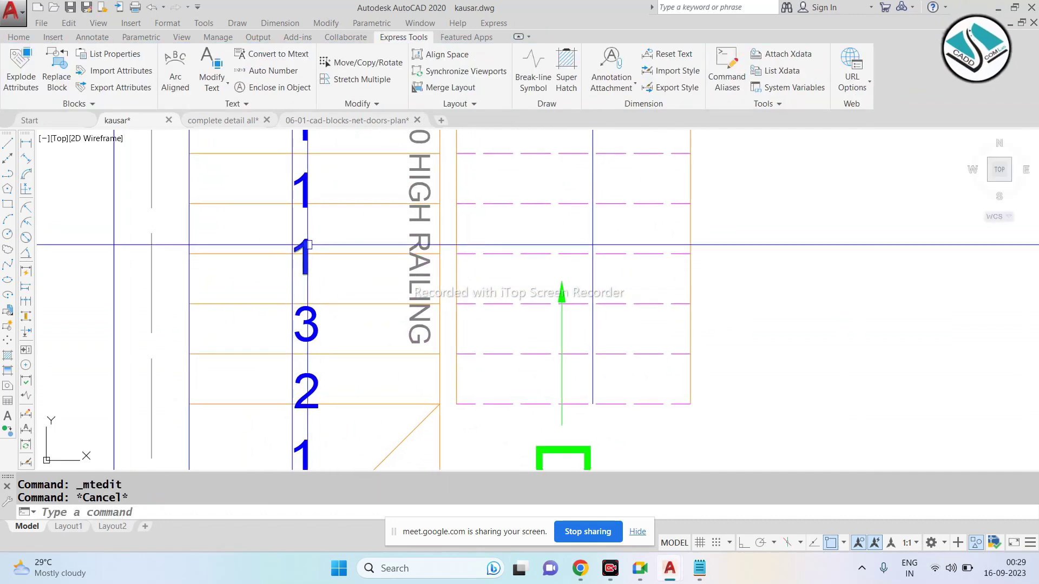
{"action": "double_click", "coordinate": [303, 257]}
{"action": "type", "text": "4"}
{"action": "middle_click_drag", "start_coordinate": [309, 184], "coordinate": [310, 232]}
{"action": "key", "text": "Escape"}
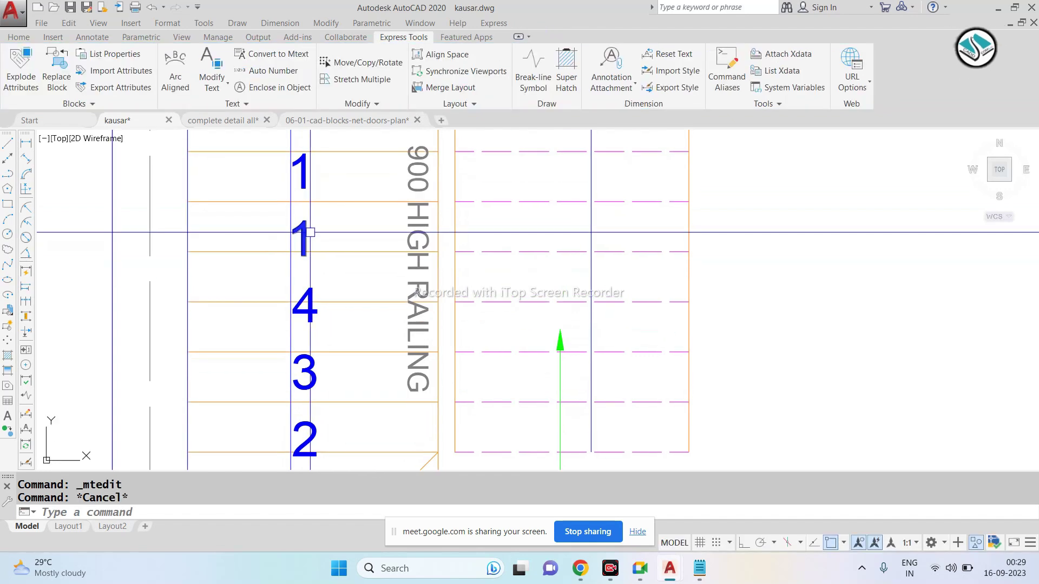
{"action": "key", "text": "Escape"}
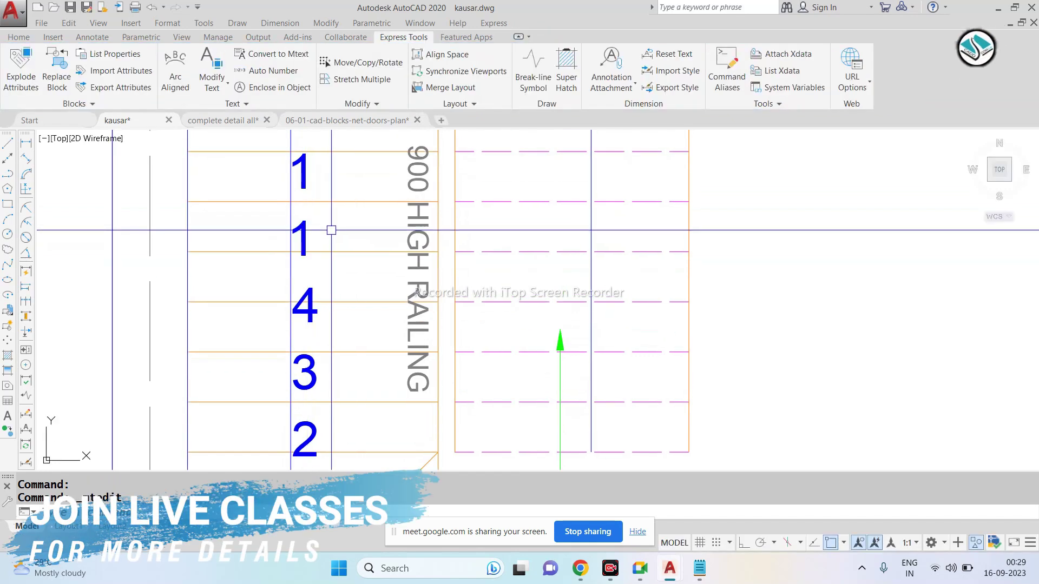
{"action": "scroll", "coordinate": [331, 232], "scroll_direction": "down", "scroll_amount": 2}
{"action": "scroll", "coordinate": [321, 190], "scroll_direction": "up", "scroll_amount": 2}
{"action": "scroll", "coordinate": [321, 190], "scroll_direction": "down", "scroll_amount": 3}
{"action": "key", "text": "Escape"}
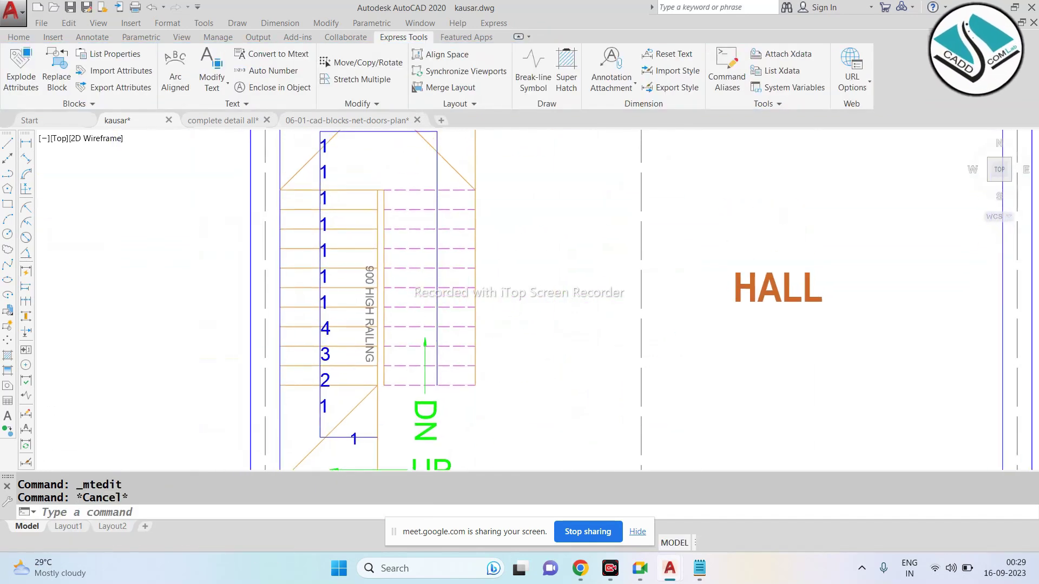
Step: Erase the five upper step numbers with a window selection
{"action": "scroll", "coordinate": [318, 197], "scroll_direction": "up", "scroll_amount": 4}
{"action": "left_click", "coordinate": [301, 157]}
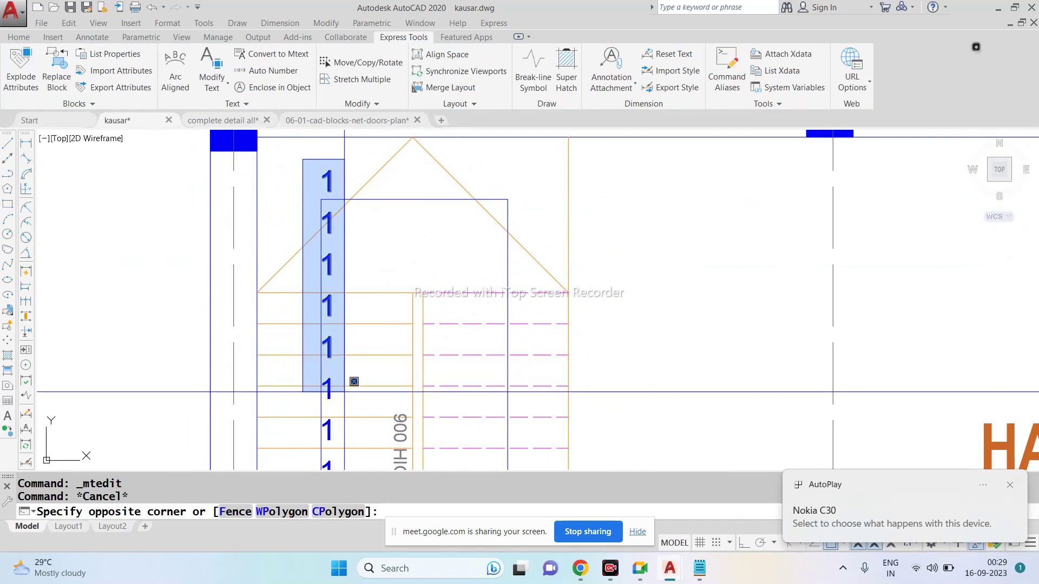
{"action": "left_click", "coordinate": [352, 378]}
{"action": "type", "text": "e"}
{"action": "key", "text": "Return"}
Step: Erase the remaining 1, 3, 4 and 2 labels, keeping only the bottom 1
{"action": "mouse_move", "coordinate": [349, 378]}
{"action": "middle_mouse_down"}
{"action": "mouse_move", "coordinate": [370, 143]}
{"action": "mouse_move", "coordinate": [367, 174]}
{"action": "middle_mouse_up"}
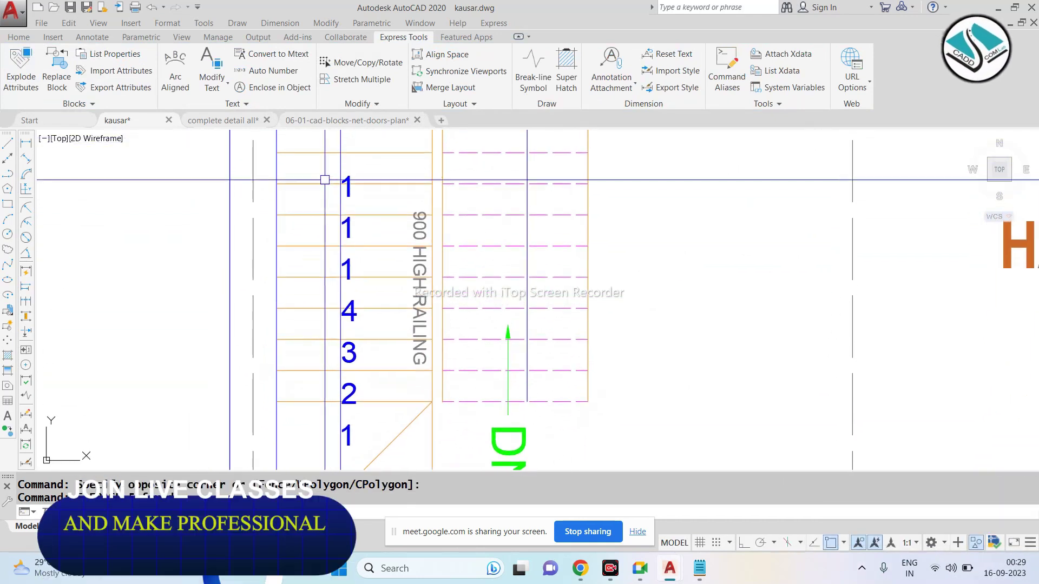
{"action": "left_click", "coordinate": [320, 174]}
{"action": "left_click", "coordinate": [376, 378]}
{"action": "type", "text": "e"}
{"action": "key", "text": "Return"}
{"action": "left_click", "coordinate": [348, 393]}
{"action": "type", "text": "e"}
{"action": "key", "text": "Return"}
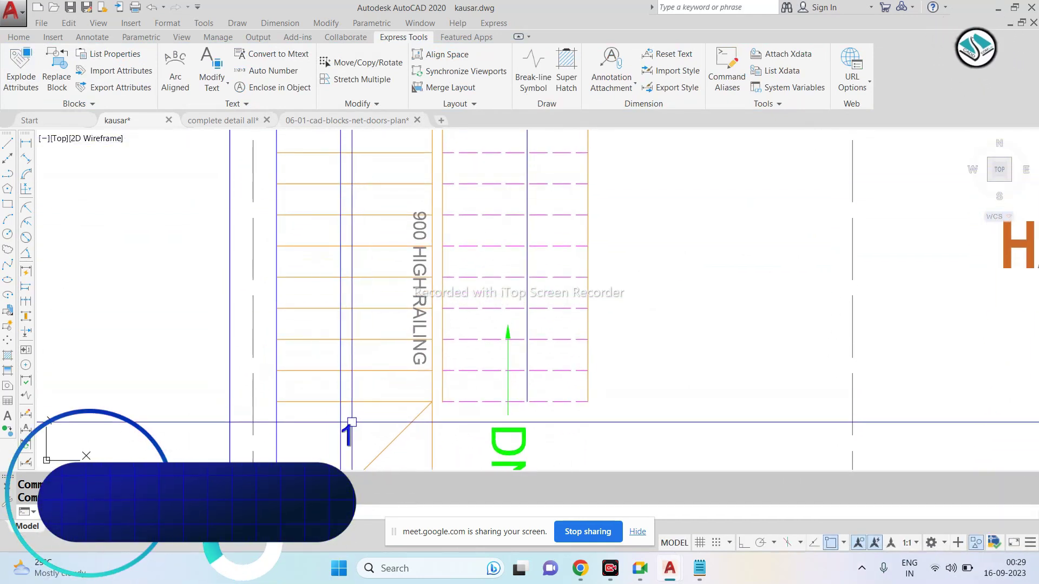
Step: Copy the bottom 1 label straight up onto the next three steps with Ortho on
{"action": "left_click", "coordinate": [352, 428]}
{"action": "key", "text": "Return"}
{"action": "left_click", "coordinate": [342, 424]}
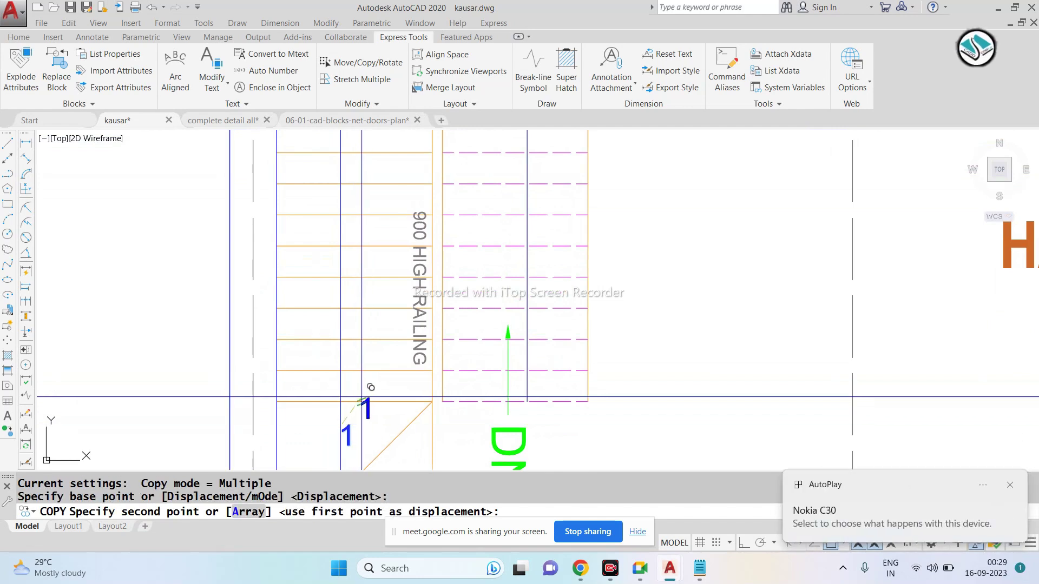
{"action": "key", "text": "F8"}
{"action": "scroll", "coordinate": [271, 327], "scroll_direction": "up", "scroll_amount": 3}
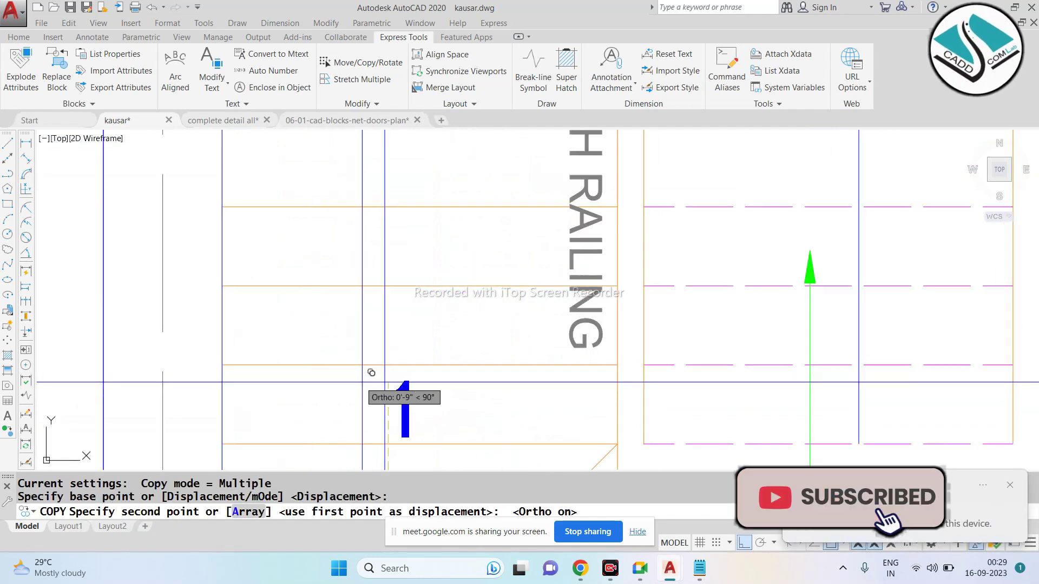
{"action": "left_click", "coordinate": [366, 321]}
{"action": "left_click", "coordinate": [360, 289]}
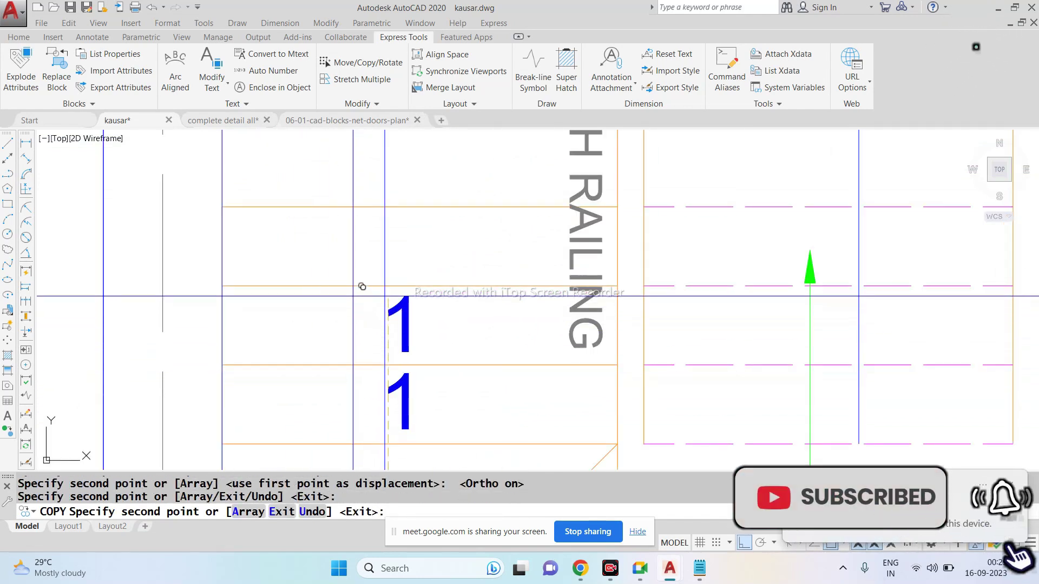
{"action": "left_click", "coordinate": [365, 218]}
Step: Pan and zoom along the upper stair, then end the copy command
{"action": "middle_click_drag", "start_coordinate": [364, 219], "coordinate": [335, 403]}
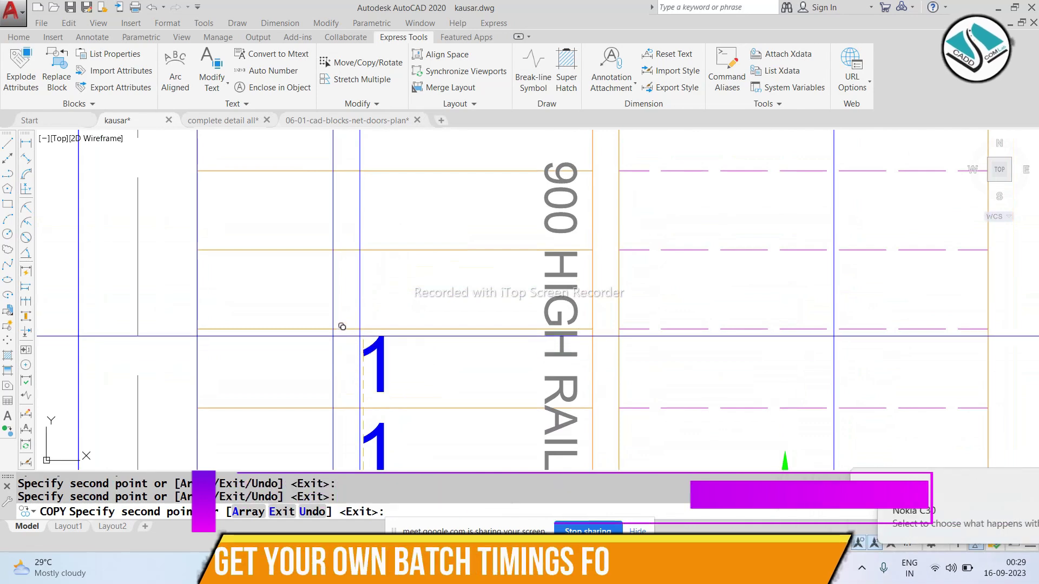
{"action": "middle_click_drag", "start_coordinate": [349, 322], "coordinate": [350, 409]}
{"action": "scroll", "coordinate": [351, 409], "scroll_direction": "up", "scroll_amount": 2}
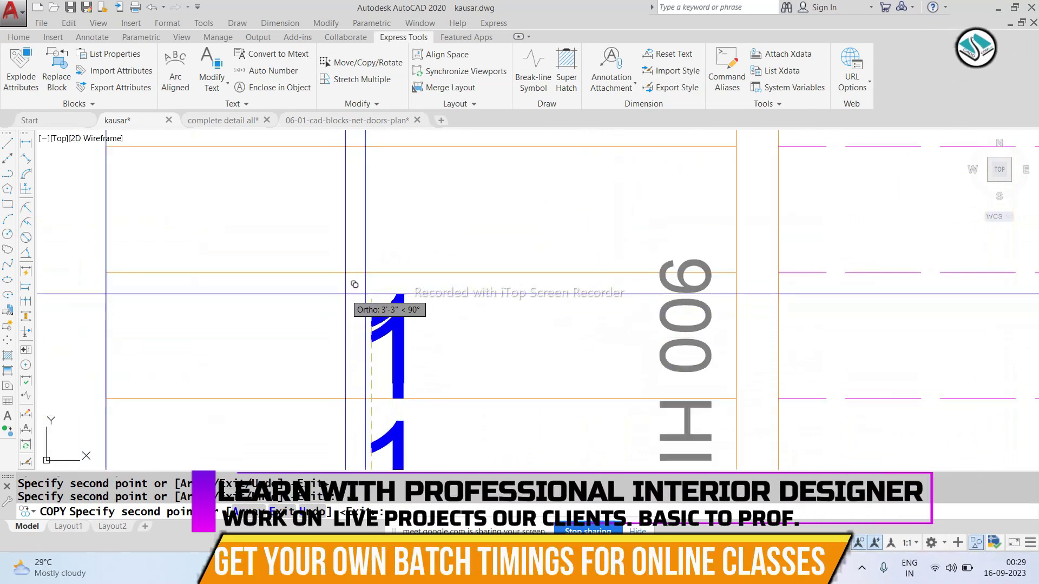
{"action": "scroll", "coordinate": [354, 285], "scroll_direction": "down", "scroll_amount": 2}
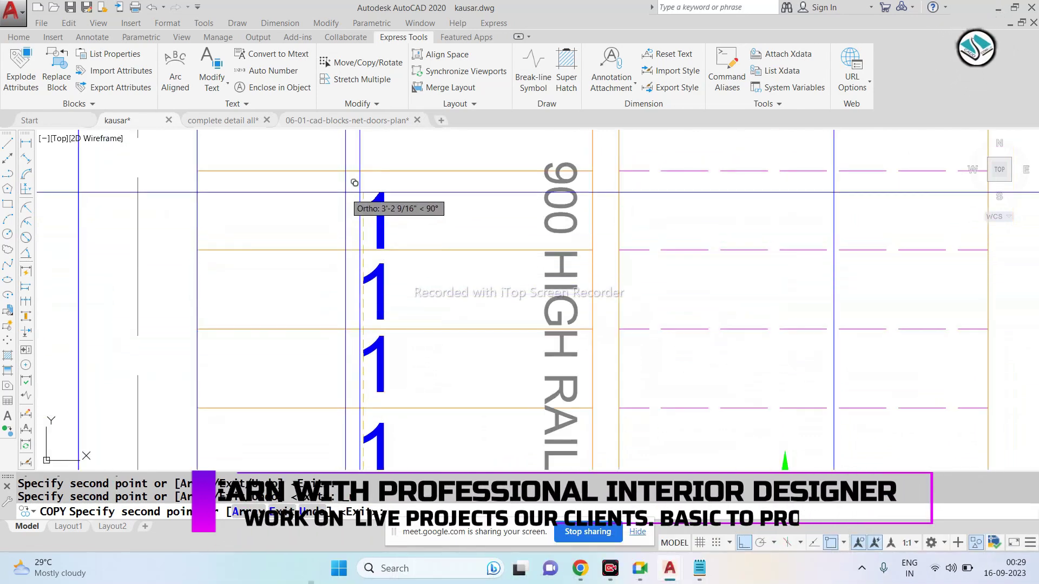
{"action": "middle_click_drag", "start_coordinate": [350, 282], "coordinate": [347, 267]}
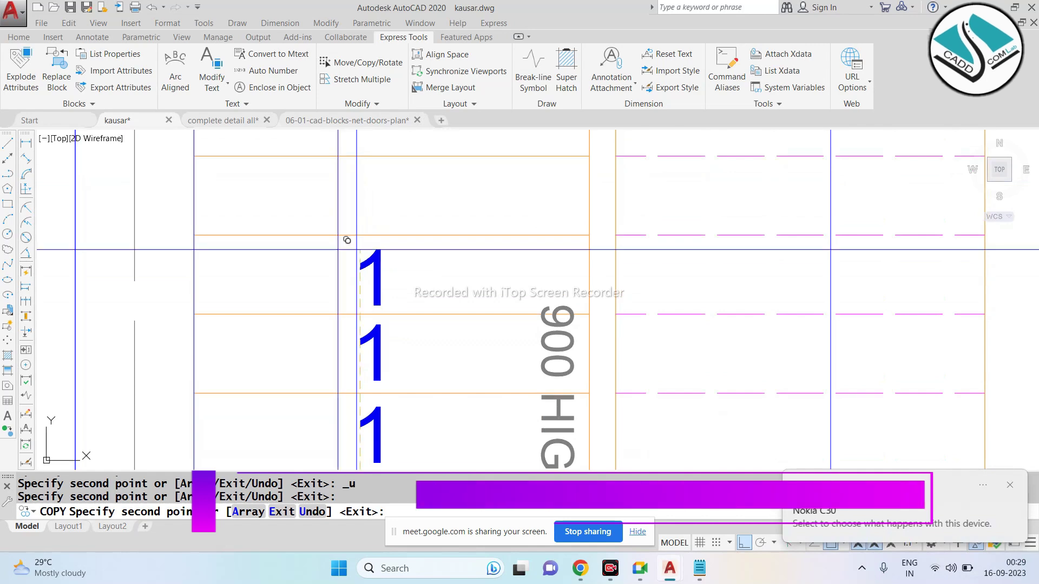
{"action": "scroll", "coordinate": [341, 184], "scroll_direction": "down", "scroll_amount": 1}
{"action": "scroll", "coordinate": [344, 255], "scroll_direction": "up", "scroll_amount": 1}
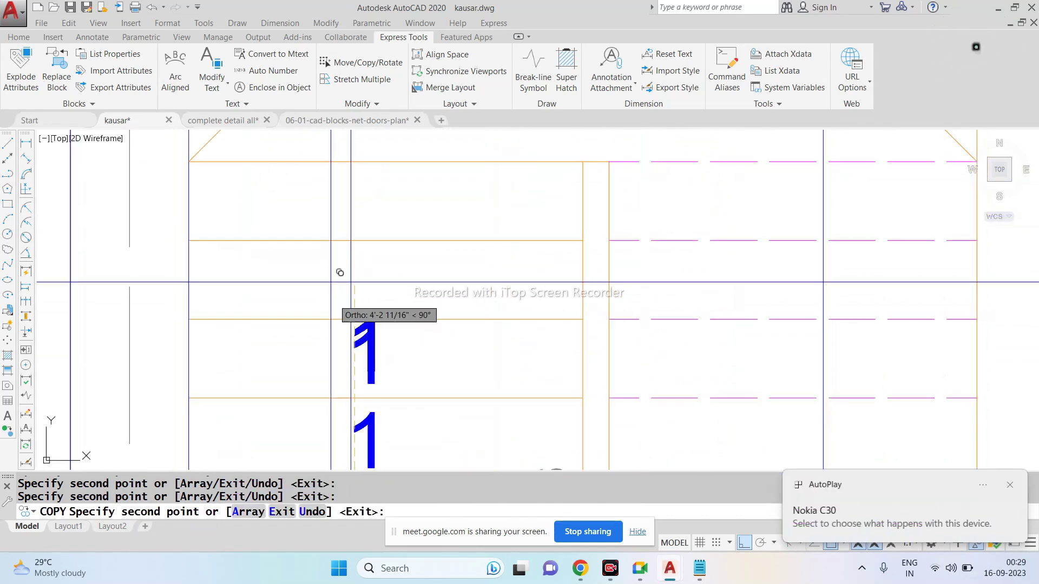
{"action": "scroll", "coordinate": [341, 239], "scroll_direction": "down", "scroll_amount": 1}
{"action": "scroll", "coordinate": [355, 233], "scroll_direction": "up", "scroll_amount": 1}
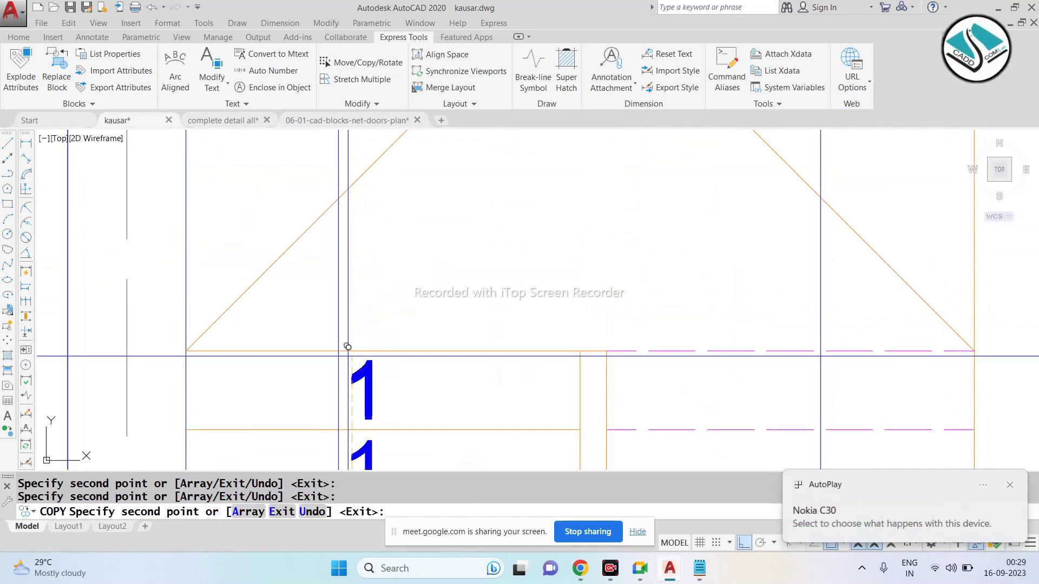
{"action": "key", "text": "Escape"}
{"action": "scroll", "coordinate": [349, 243], "scroll_direction": "down", "scroll_amount": 3}
{"action": "scroll", "coordinate": [400, 303], "scroll_direction": "up", "scroll_amount": 2}
{"action": "scroll", "coordinate": [400, 303], "scroll_direction": "up", "scroll_amount": 2}
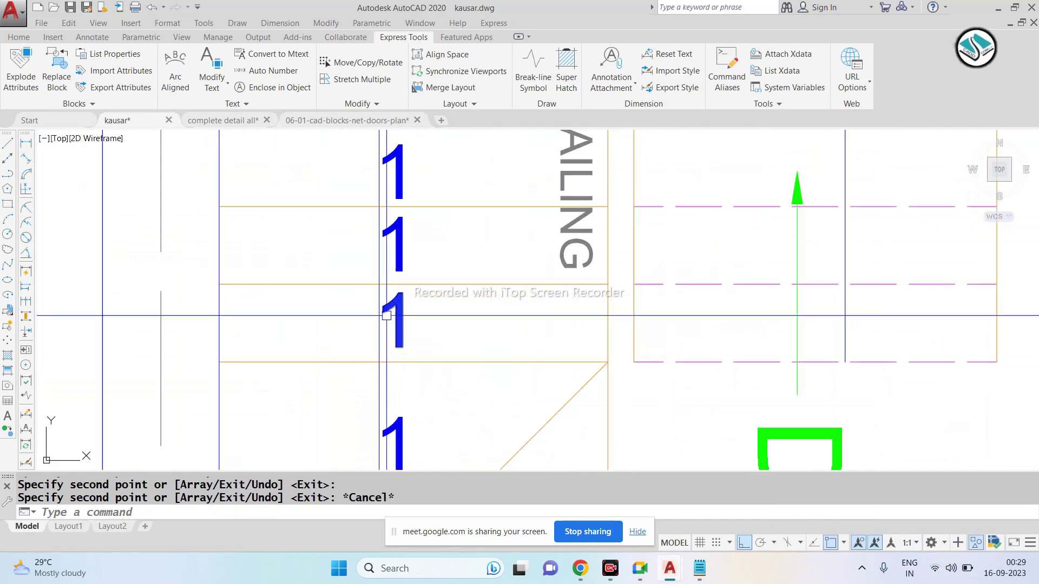
Step: Renumber the stair treads above the bottom 1 as 2, 3 and 4
{"action": "double_click", "coordinate": [399, 315]}
{"action": "double_click", "coordinate": [436, 291]}
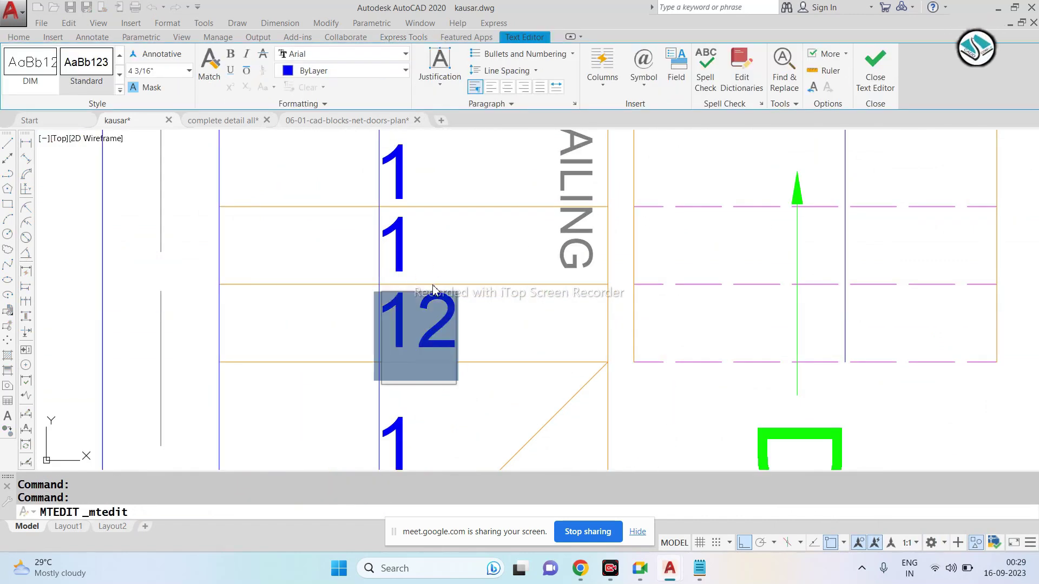
{"action": "type", "text": "2"}
{"action": "key", "text": "Escape"}
{"action": "key", "text": "ctrl+a"}
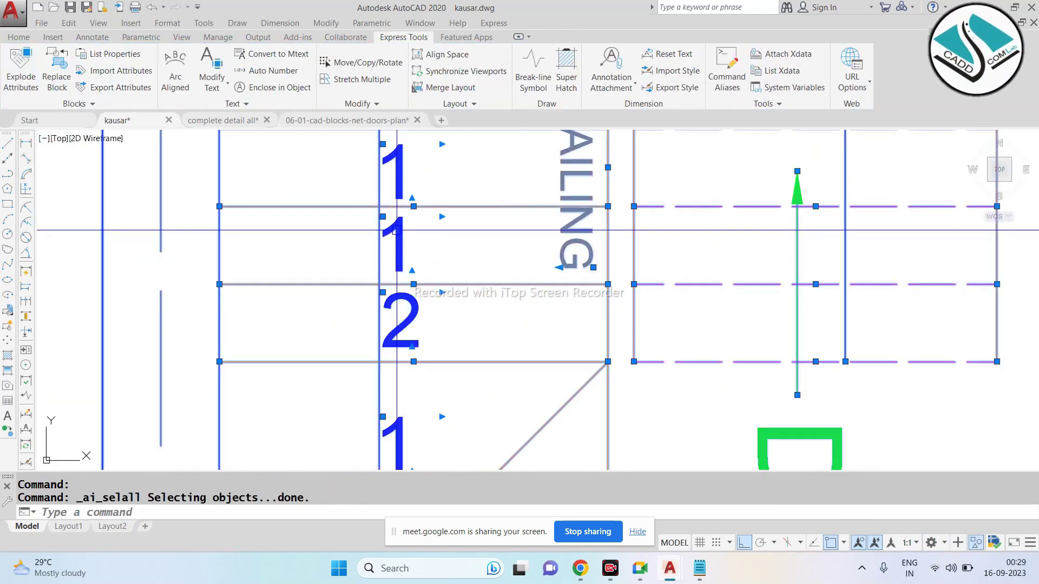
{"action": "key", "text": "Escape"}
{"action": "double_click", "coordinate": [403, 231]}
{"action": "type", "text": "3"}
{"action": "left_click", "coordinate": [406, 173]}
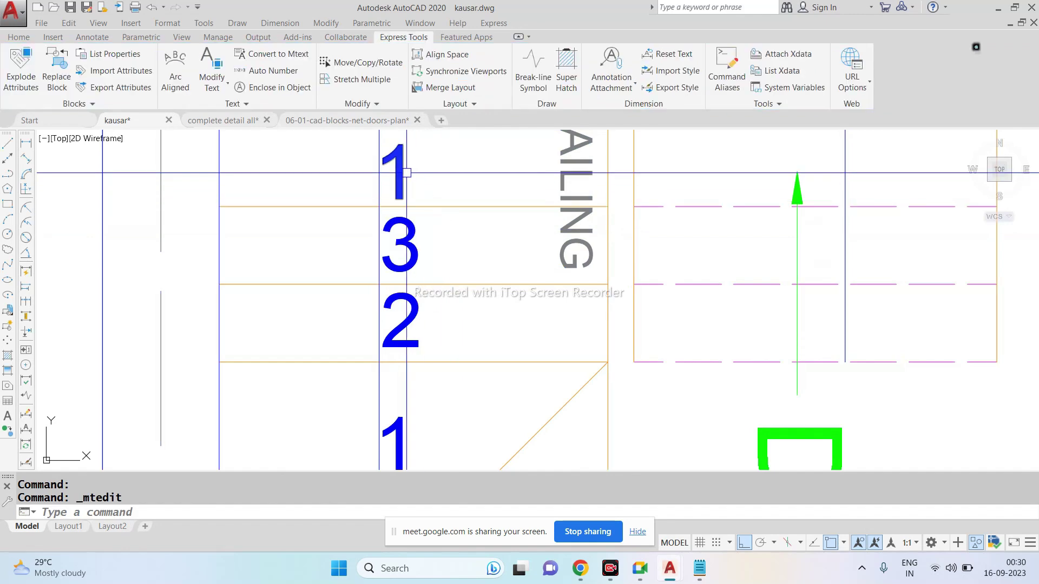
{"action": "double_click", "coordinate": [398, 170]}
{"action": "type", "text": "4"}
{"action": "scroll", "coordinate": [411, 298], "scroll_direction": "down", "scroll_amount": 2}
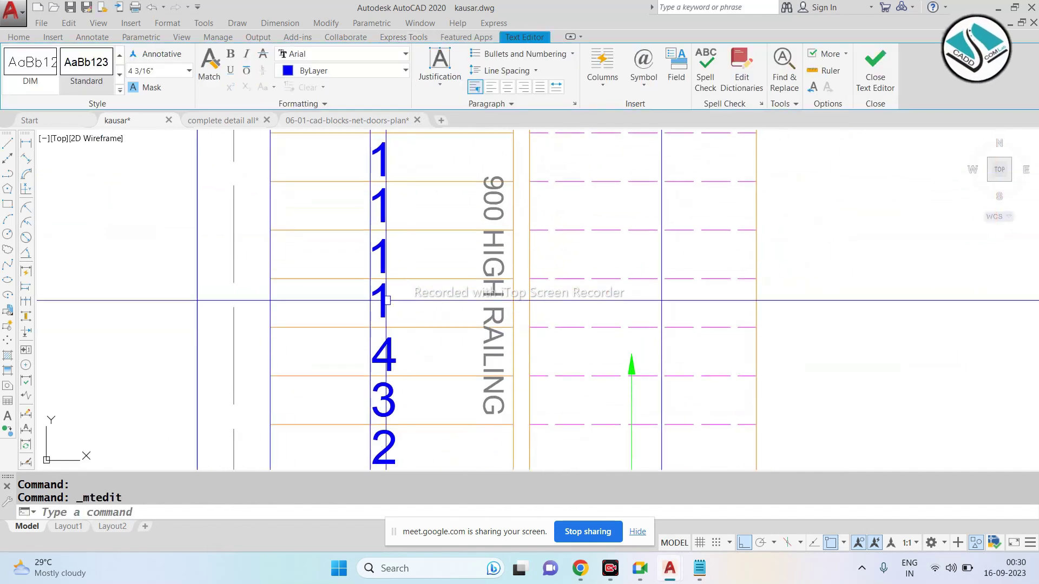
{"action": "key", "text": "Escape"}
Step: Set the next two tread numbers to 5 and 6 and commit the edits
{"action": "type", "text": "5"}
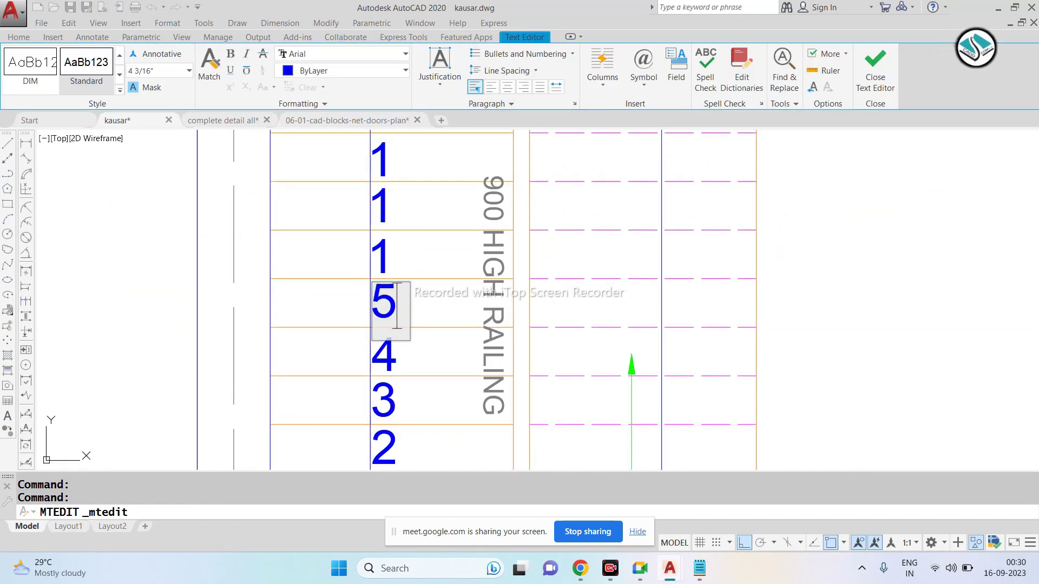
{"action": "left_click", "coordinate": [387, 254]}
{"action": "type", "text": "6"}
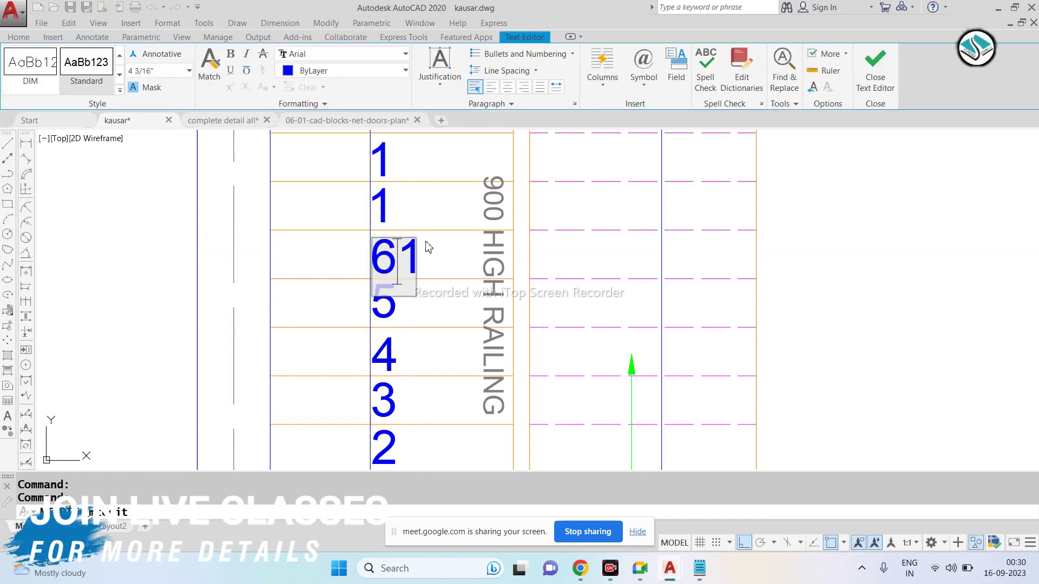
{"action": "left_click", "coordinate": [424, 258]}
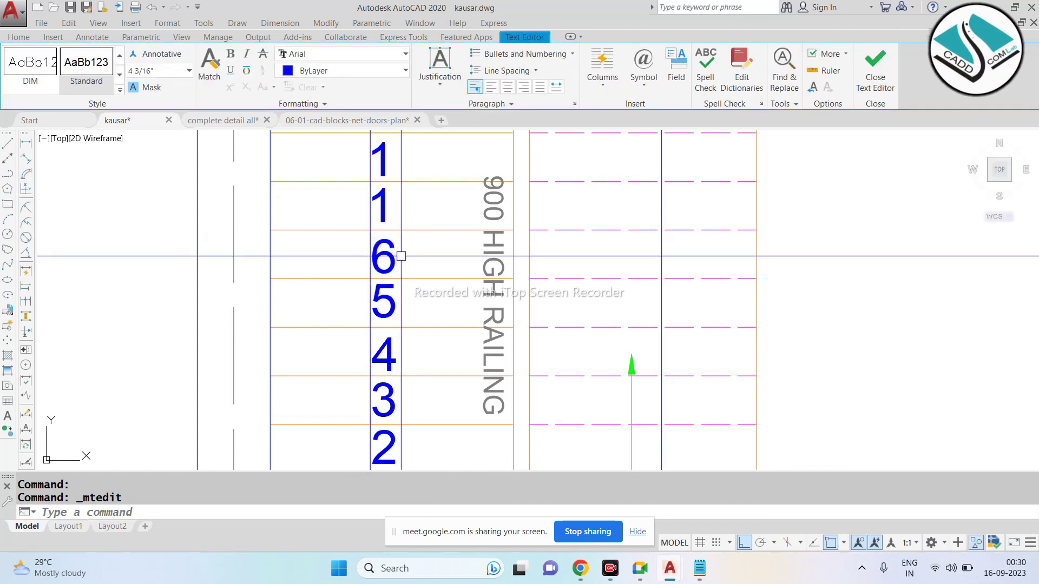
{"action": "scroll", "coordinate": [401, 254], "scroll_direction": "down", "scroll_amount": 4}
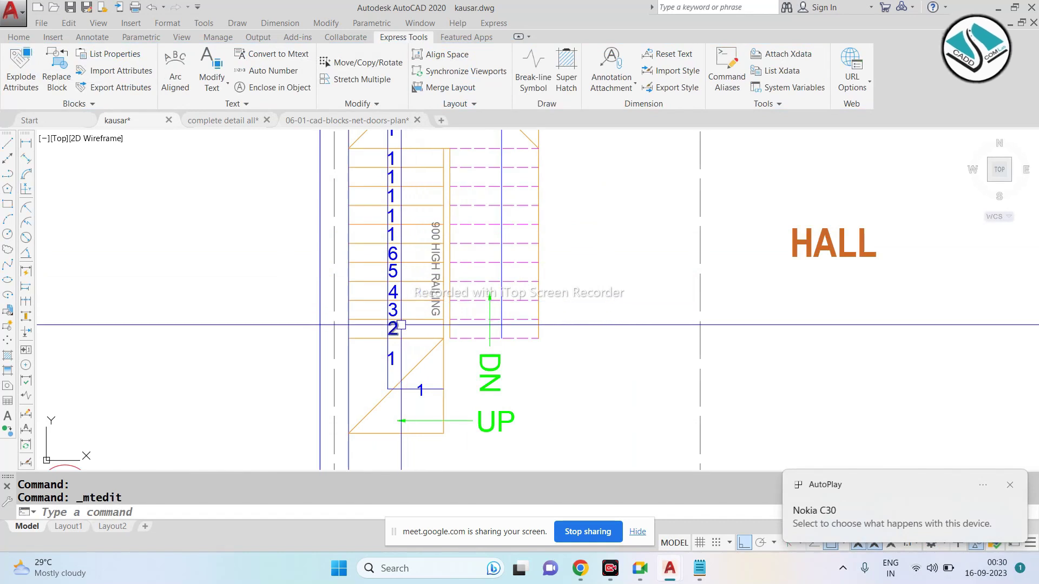
{"action": "scroll", "coordinate": [420, 302], "scroll_direction": "down", "scroll_amount": 2}
{"action": "scroll", "coordinate": [371, 176], "scroll_direction": "up", "scroll_amount": 2}
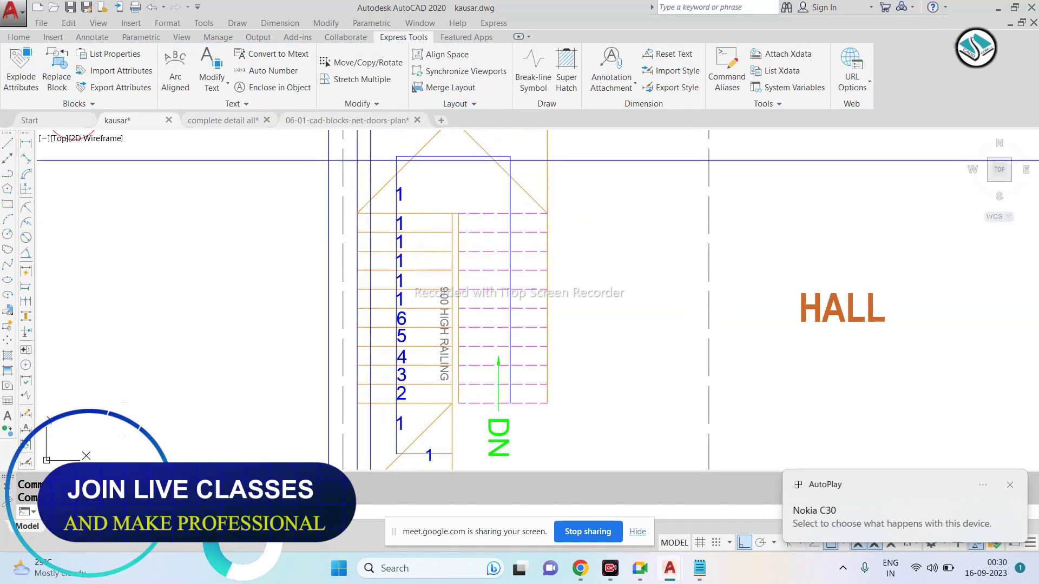
Step: Move the column of stair tread numbers onto the grey layer
{"action": "left_click", "coordinate": [368, 160]}
{"action": "left_click", "coordinate": [433, 449]}
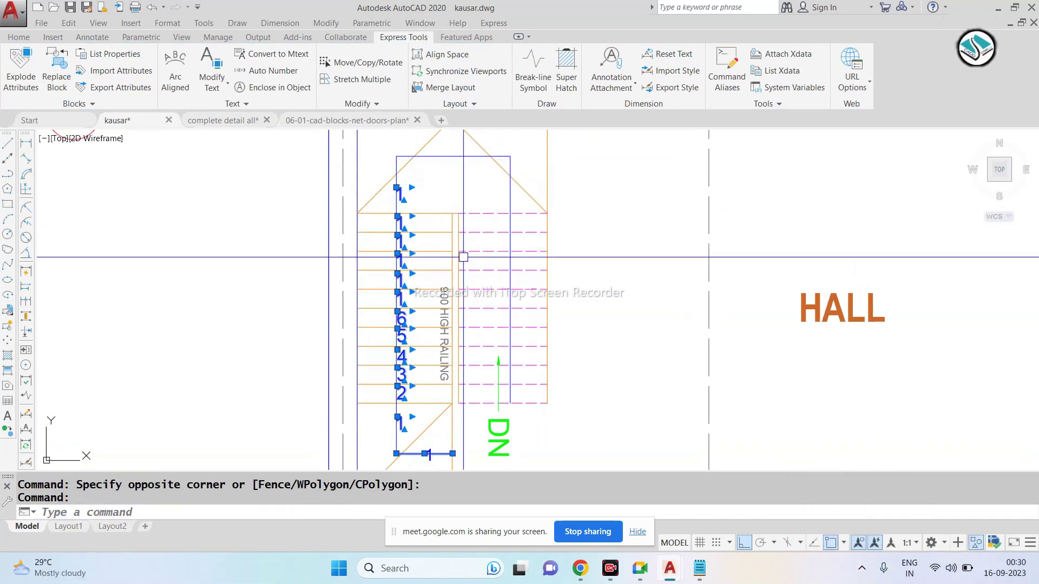
{"action": "scroll", "coordinate": [415, 418], "scroll_direction": "up", "scroll_amount": 3}
{"action": "scroll", "coordinate": [414, 418], "scroll_direction": "up", "scroll_amount": 3}
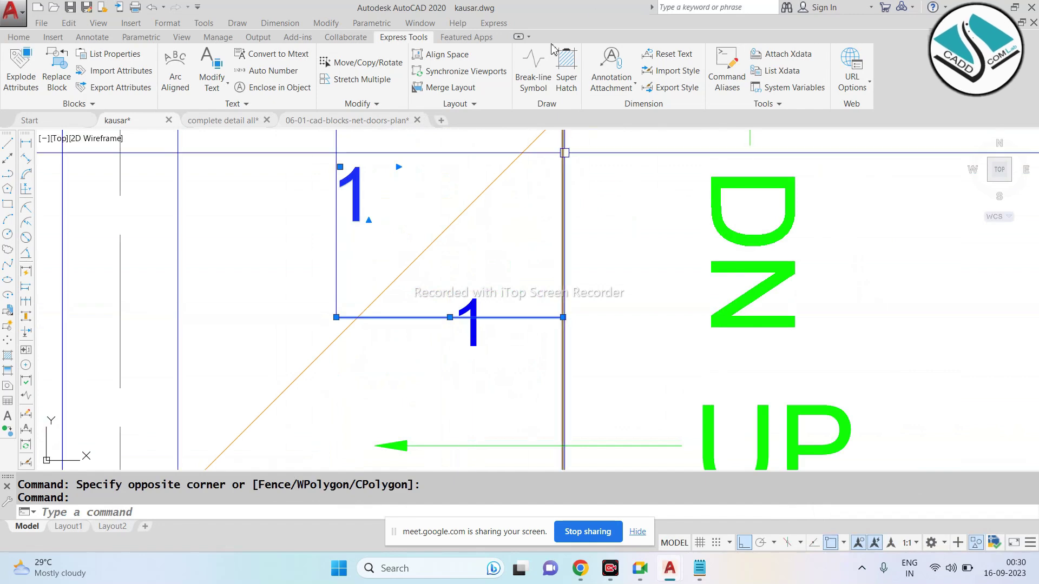
{"action": "left_click", "coordinate": [18, 37]}
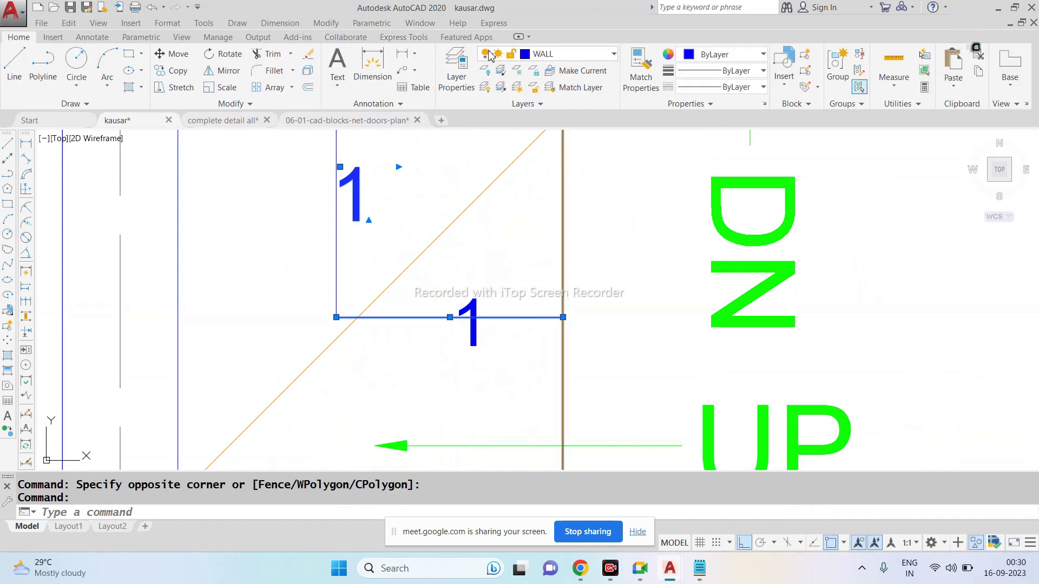
{"action": "left_click", "coordinate": [565, 54]}
{"action": "scroll", "coordinate": [284, 309], "scroll_direction": "down", "scroll_amount": 5}
{"action": "key", "text": "Escape"}
{"action": "key", "text": "Escape"}
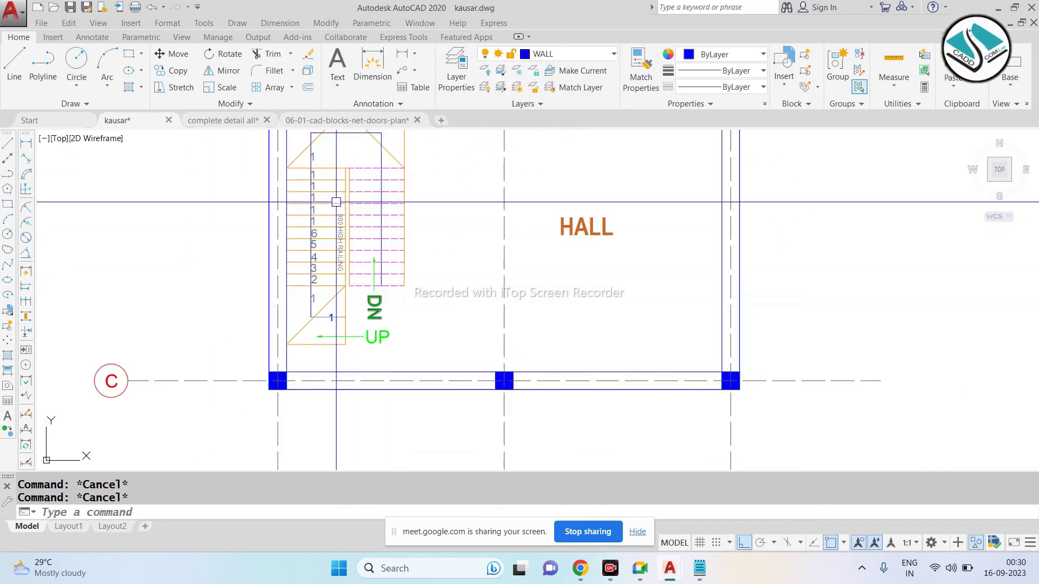
{"action": "scroll", "coordinate": [345, 278], "scroll_direction": "up", "scroll_amount": 4}
Step: Erase the stray 1 label on the stair's bottom line
{"action": "left_click", "coordinate": [330, 266]}
{"action": "left_click", "coordinate": [360, 317]}
{"action": "type", "text": "E"}
{"action": "key", "text": "Return"}
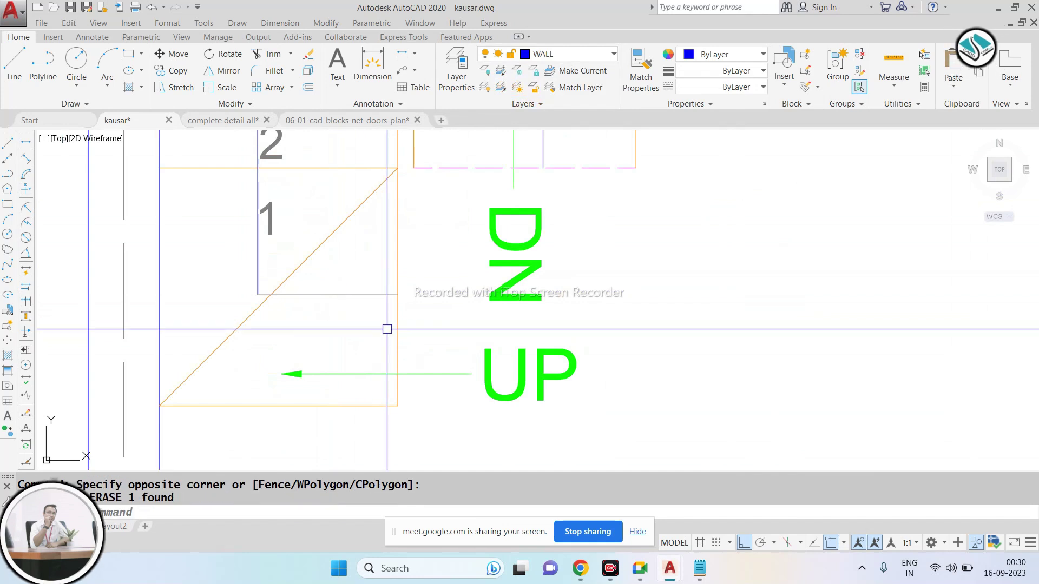
{"action": "scroll", "coordinate": [406, 357], "scroll_direction": "down", "scroll_amount": 3}
{"action": "scroll", "coordinate": [405, 357], "scroll_direction": "up", "scroll_amount": 3}
{"action": "scroll", "coordinate": [405, 357], "scroll_direction": "down", "scroll_amount": 2}
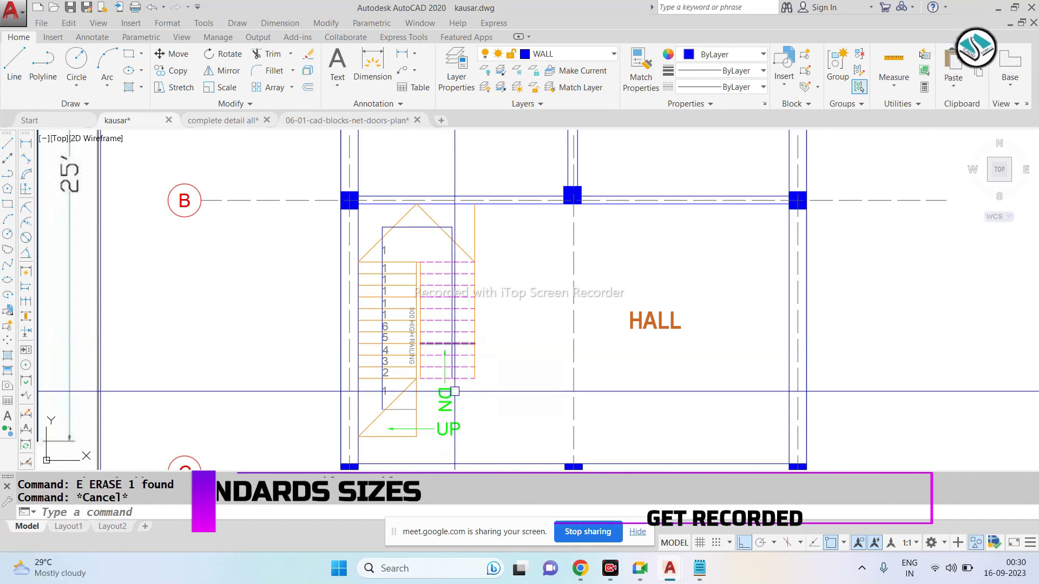
{"action": "scroll", "coordinate": [433, 354], "scroll_direction": "up", "scroll_amount": 5}
Step: Draw two diagonal lines from the arrow base meeting at one point below, forming a V
{"action": "type", "text": "L"}
{"action": "key", "text": "Return"}
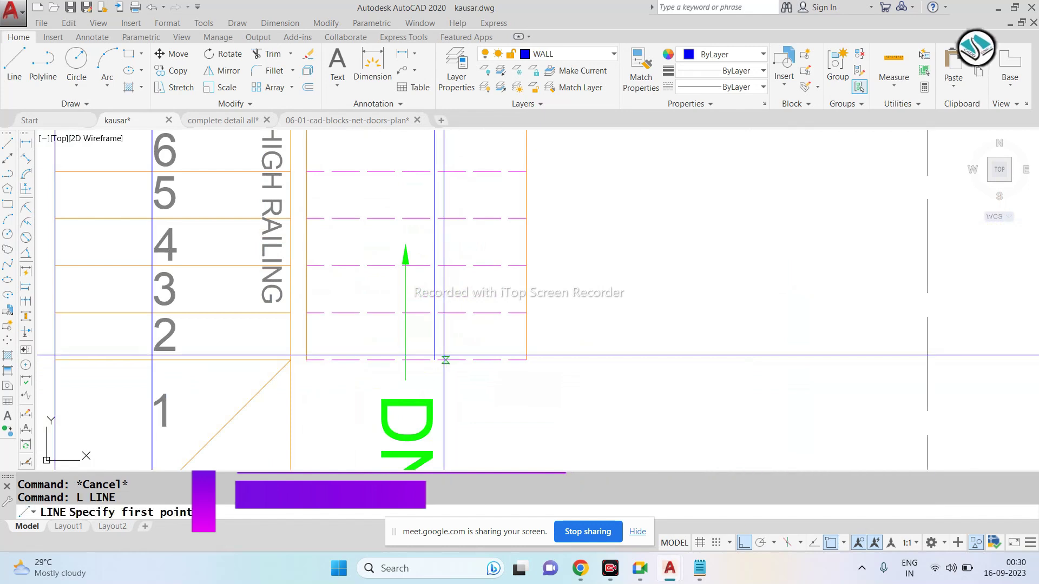
{"action": "left_click", "coordinate": [491, 267]}
{"action": "left_click", "coordinate": [434, 360]}
{"action": "key", "text": "Escape"}
{"action": "key", "text": "Return"}
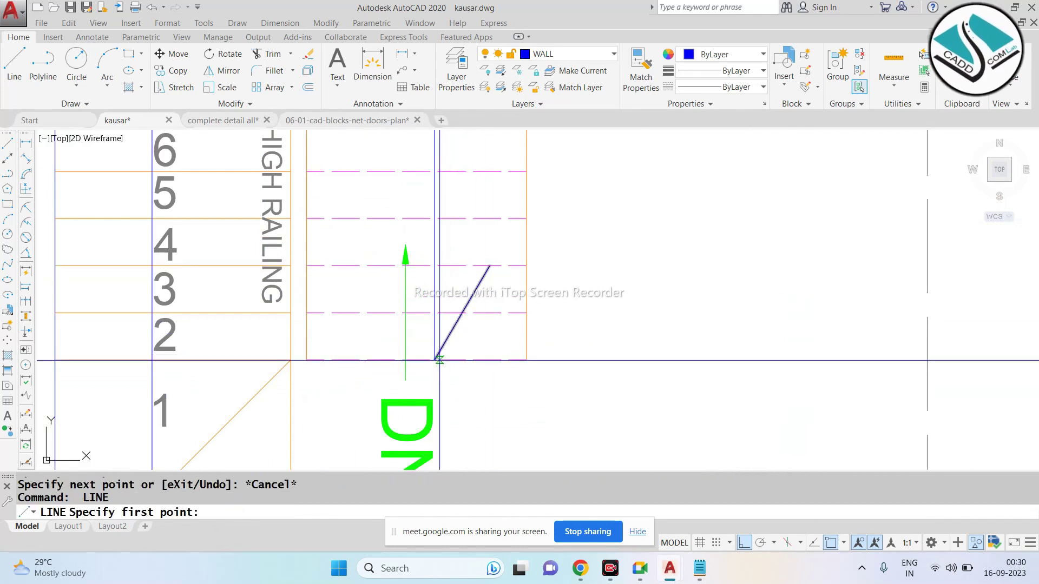
{"action": "left_click", "coordinate": [381, 265]}
{"action": "left_click", "coordinate": [434, 360]}
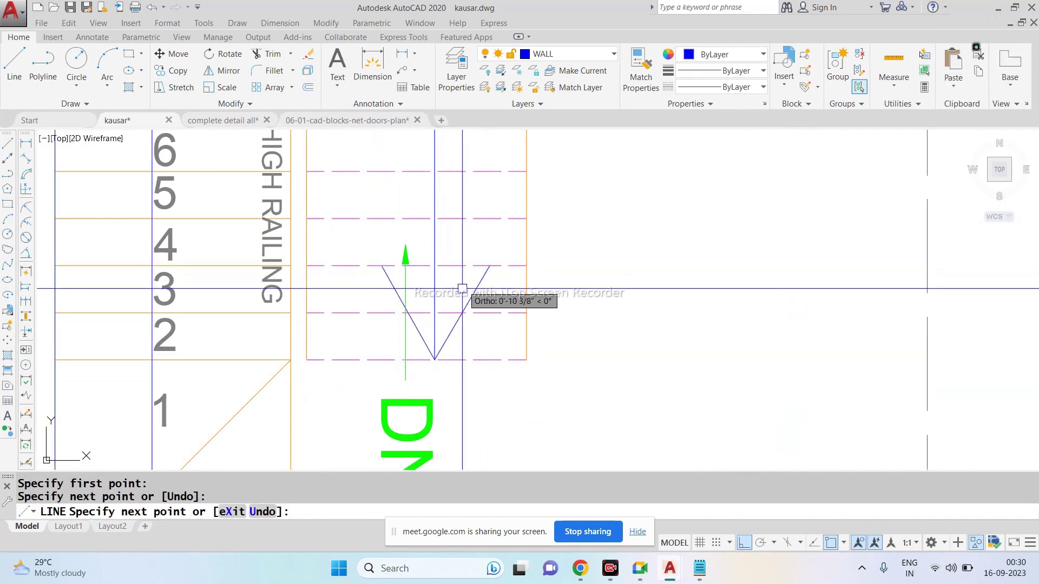
{"action": "key", "text": "Escape"}
{"action": "key", "text": "Escape"}
{"action": "scroll", "coordinate": [498, 330], "scroll_direction": "down", "scroll_amount": 4}
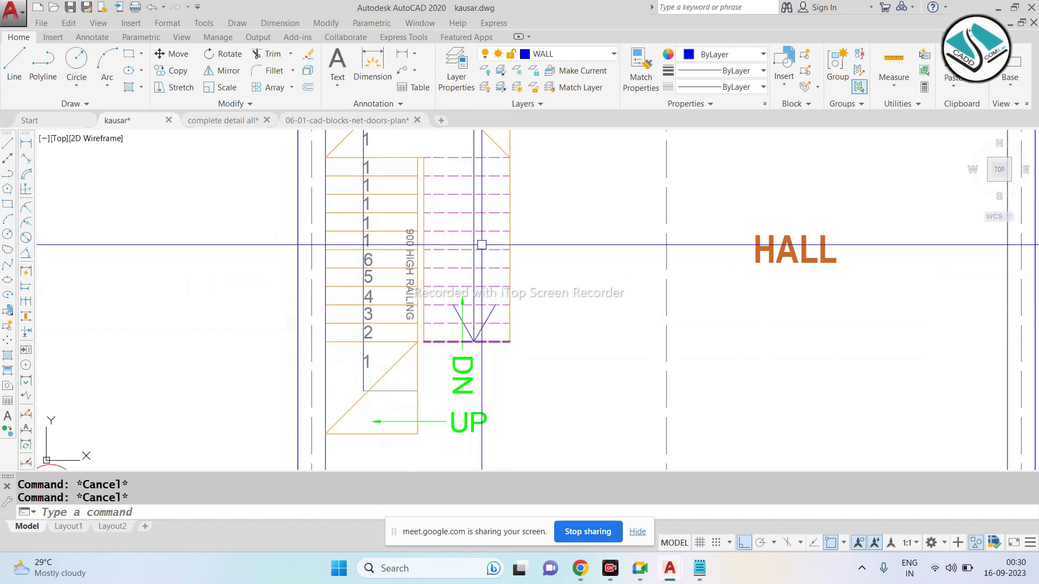
{"action": "middle_click_drag", "start_coordinate": [482, 282], "coordinate": [471, 320]}
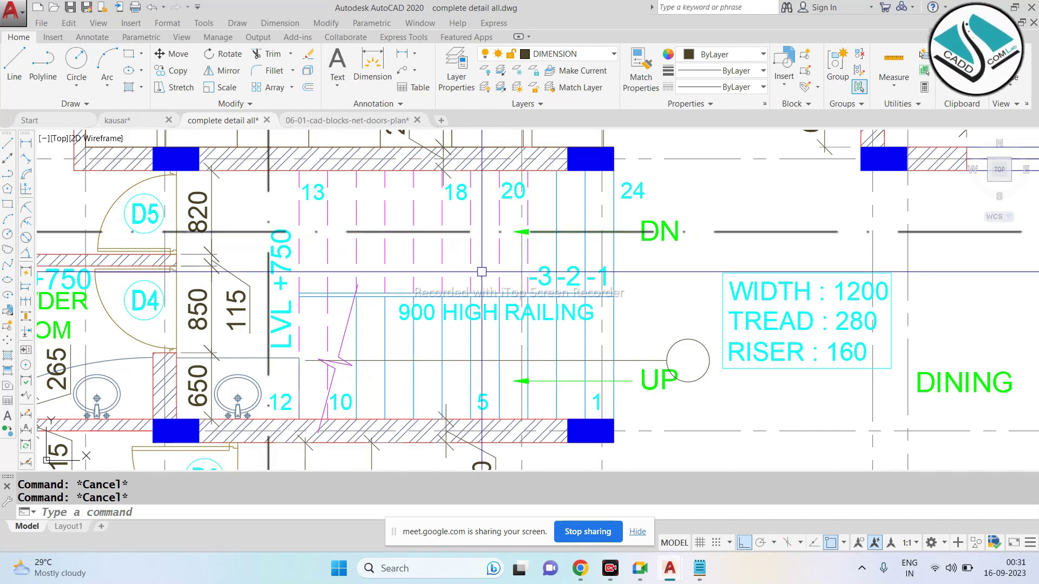
{"action": "scroll", "coordinate": [481, 272], "scroll_direction": "down", "scroll_amount": 2}
{"action": "scroll", "coordinate": [477, 271], "scroll_direction": "up", "scroll_amount": 2}
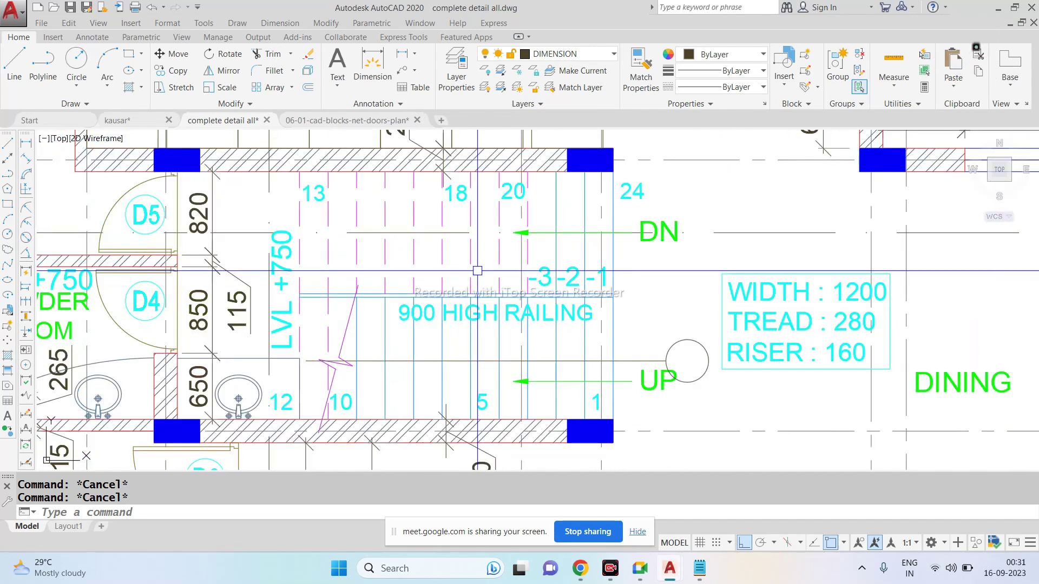
{"action": "scroll", "coordinate": [477, 271], "scroll_direction": "down", "scroll_amount": 2}
{"action": "scroll", "coordinate": [487, 265], "scroll_direction": "up", "scroll_amount": 2}
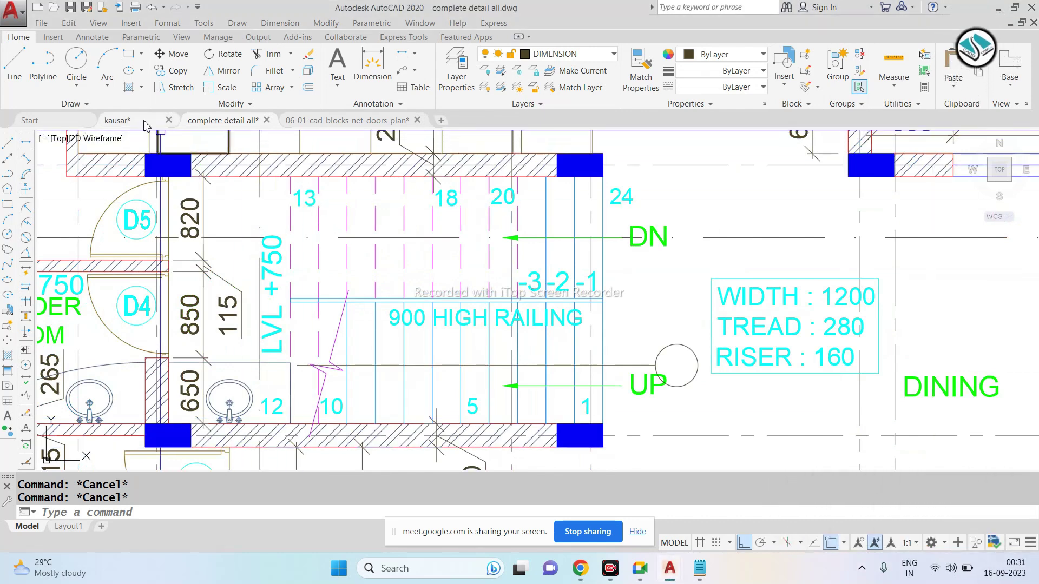
Step: Return to the kausar drawing and pan to the bedroom and kitchen
{"action": "left_click", "coordinate": [145, 123]}
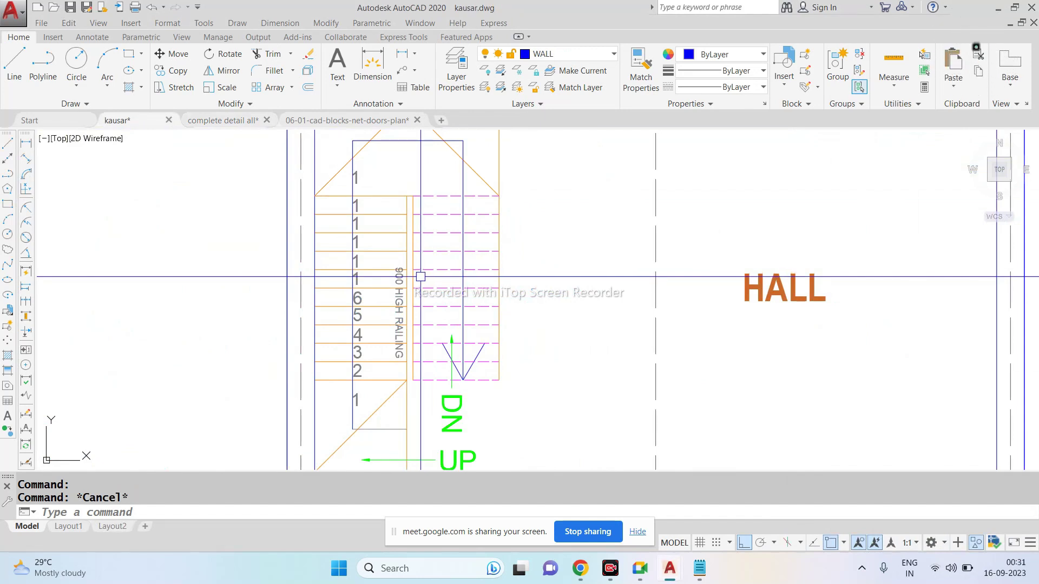
{"action": "scroll", "coordinate": [361, 275], "scroll_direction": "down", "scroll_amount": 2}
{"action": "scroll", "coordinate": [466, 263], "scroll_direction": "down", "scroll_amount": 2}
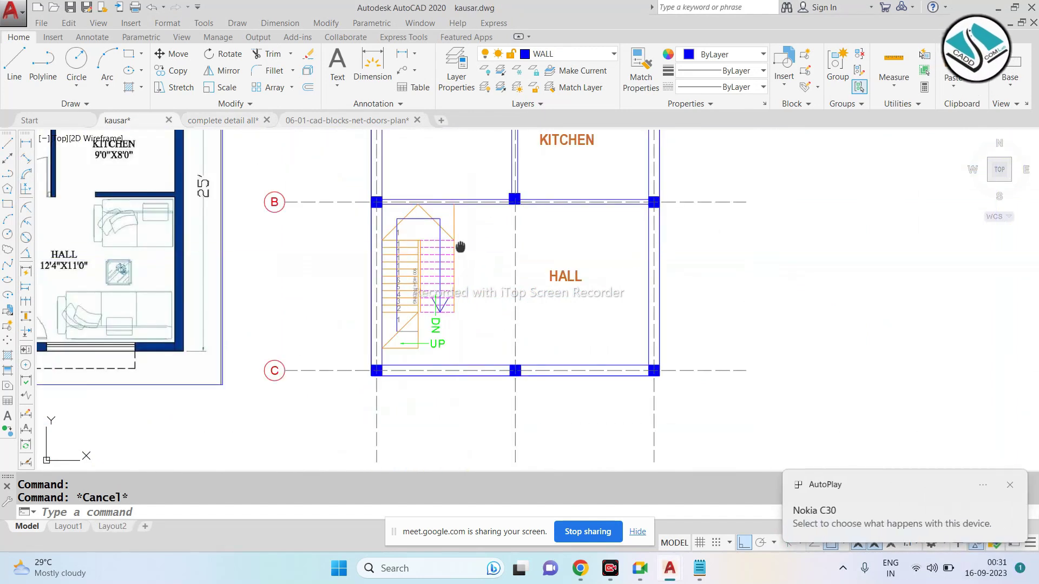
{"action": "mouse_move", "coordinate": [459, 247]}
{"action": "middle_mouse_down"}
{"action": "mouse_move", "coordinate": [420, 260]}
{"action": "mouse_move", "coordinate": [454, 267]}
{"action": "middle_mouse_up"}
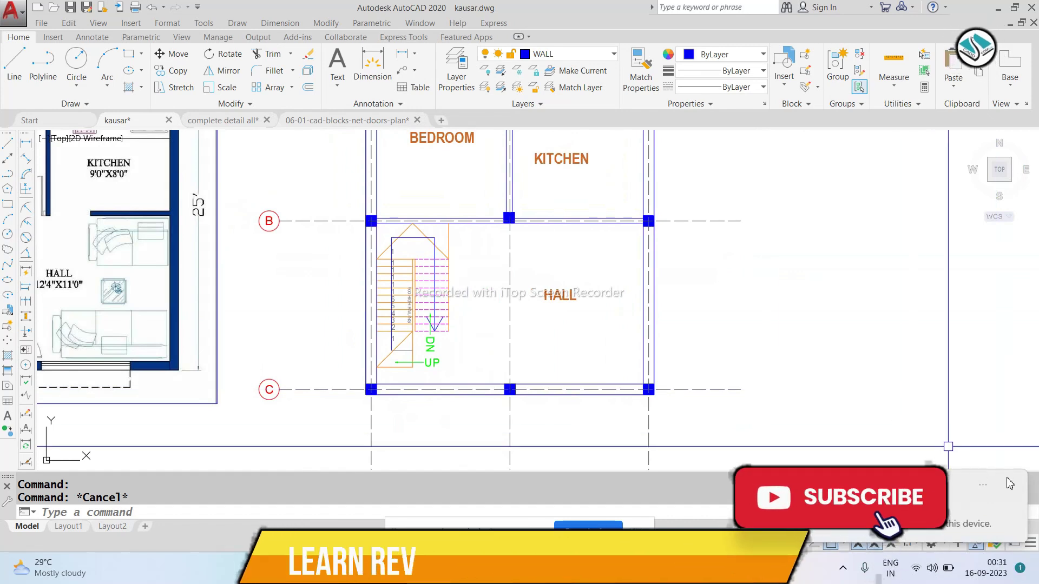
{"action": "left_click", "coordinate": [495, 276]}
{"action": "key", "text": "Escape"}
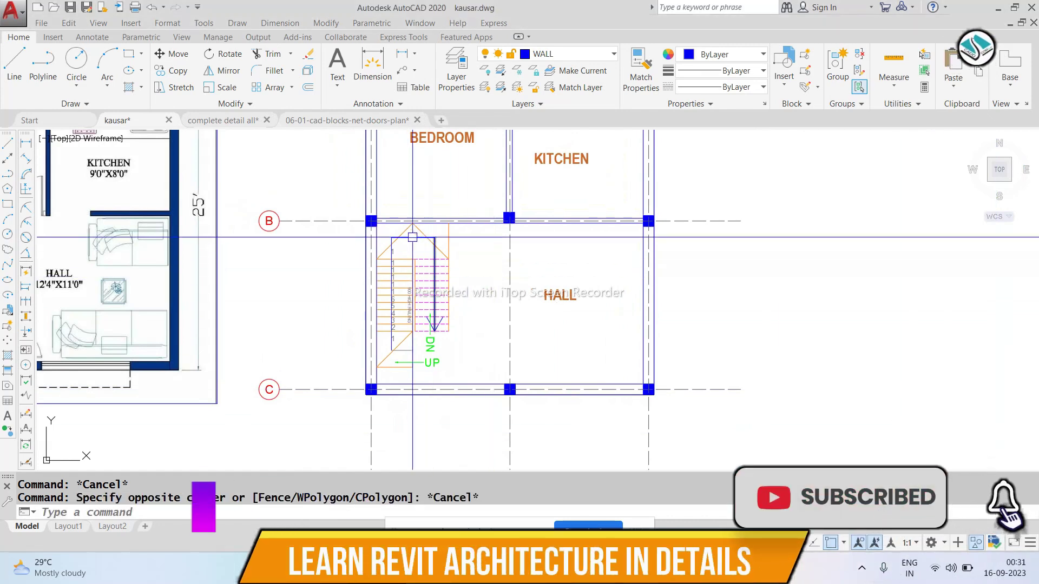
Step: Zoom around the TOILET, BEDROOM, KITCHEN and HALL area of the plan
{"action": "scroll", "coordinate": [391, 246], "scroll_direction": "down", "scroll_amount": 2}
{"action": "scroll", "coordinate": [270, 227], "scroll_direction": "up", "scroll_amount": 4}
{"action": "scroll", "coordinate": [674, 226], "scroll_direction": "down", "scroll_amount": 2}
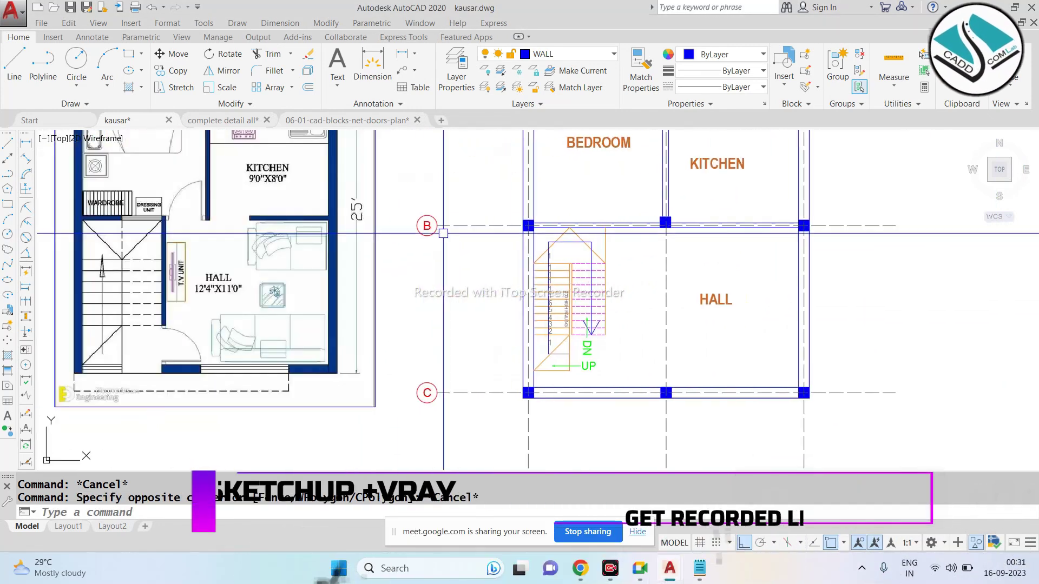
{"action": "scroll", "coordinate": [749, 295], "scroll_direction": "up", "scroll_amount": 2}
{"action": "scroll", "coordinate": [749, 295], "scroll_direction": "down", "scroll_amount": 2}
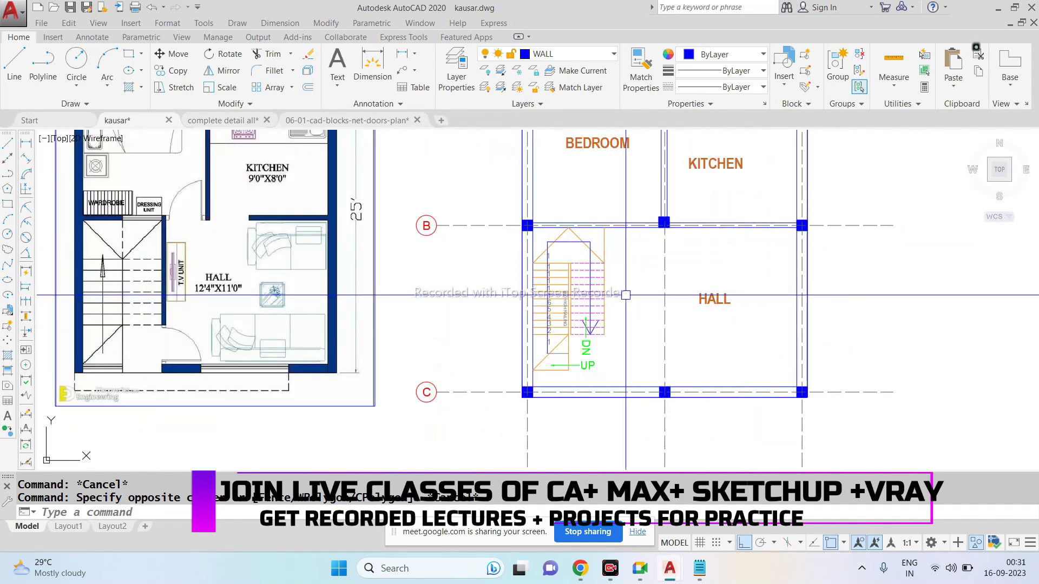
{"action": "key", "text": "Escape"}
{"action": "scroll", "coordinate": [534, 268], "scroll_direction": "down", "scroll_amount": 2}
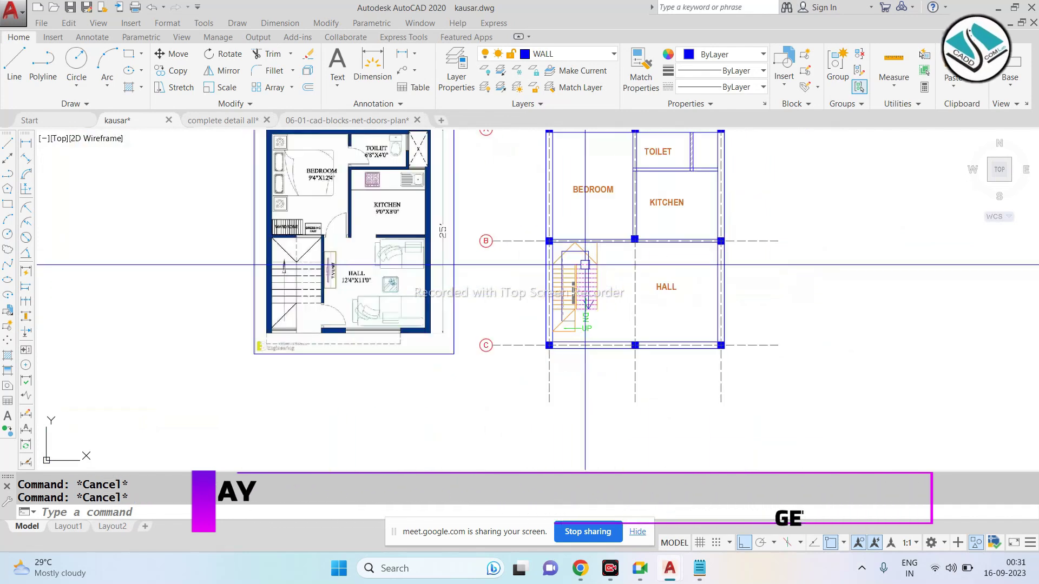
{"action": "scroll", "coordinate": [552, 279], "scroll_direction": "down", "scroll_amount": 1}
{"action": "scroll", "coordinate": [575, 289], "scroll_direction": "up", "scroll_amount": 3}
{"action": "scroll", "coordinate": [575, 289], "scroll_direction": "down", "scroll_amount": 2}
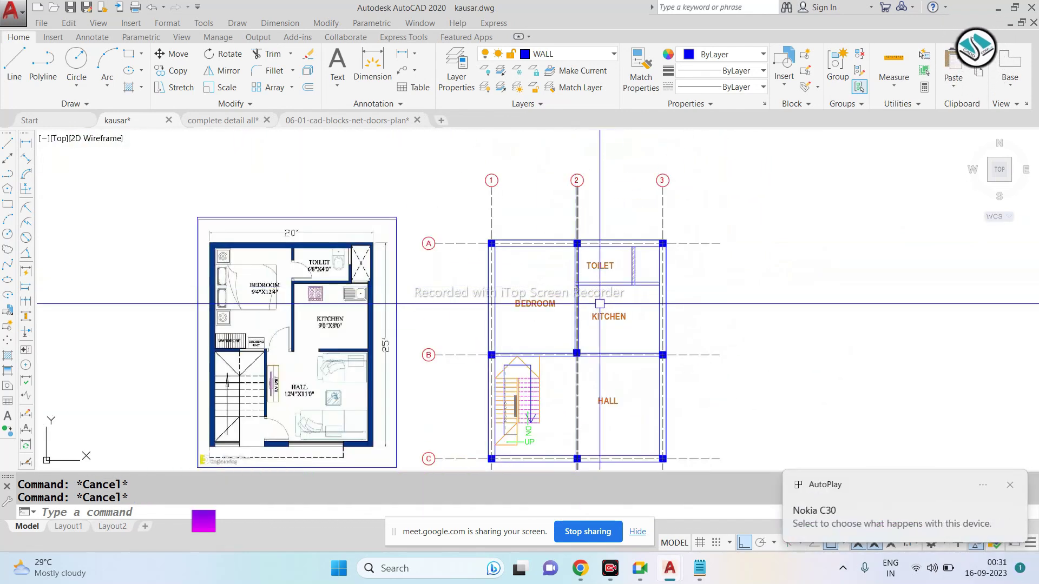
{"action": "scroll", "coordinate": [482, 268], "scroll_direction": "up", "scroll_amount": 2}
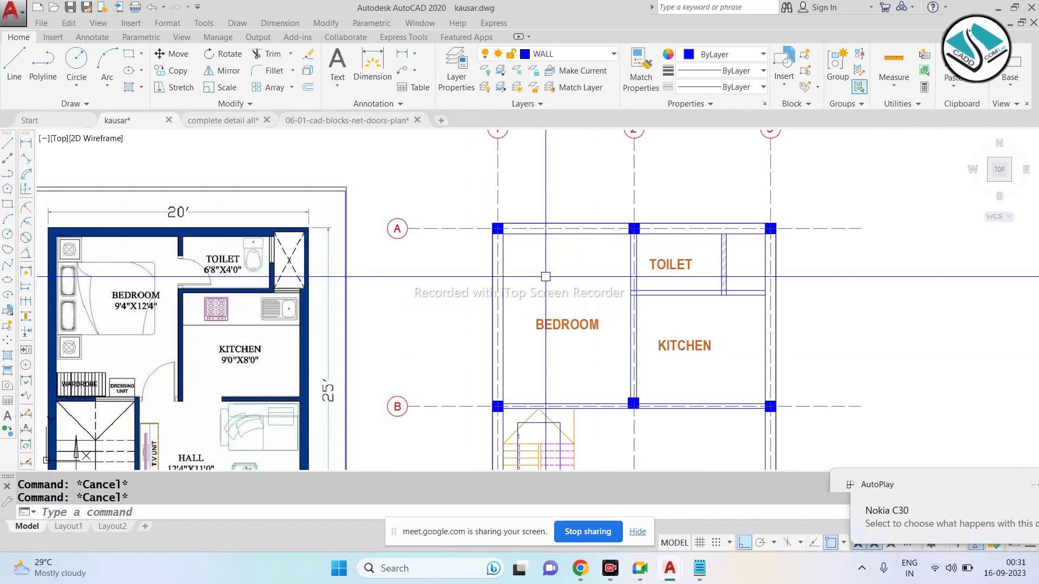
{"action": "scroll", "coordinate": [627, 274], "scroll_direction": "up", "scroll_amount": 4}
Step: Zoom toward the bedroom and toilet, starting then cancelling an OFFSET
{"action": "middle_click_drag", "start_coordinate": [626, 273], "coordinate": [575, 279]}
{"action": "scroll", "coordinate": [575, 279], "scroll_direction": "up", "scroll_amount": 2}
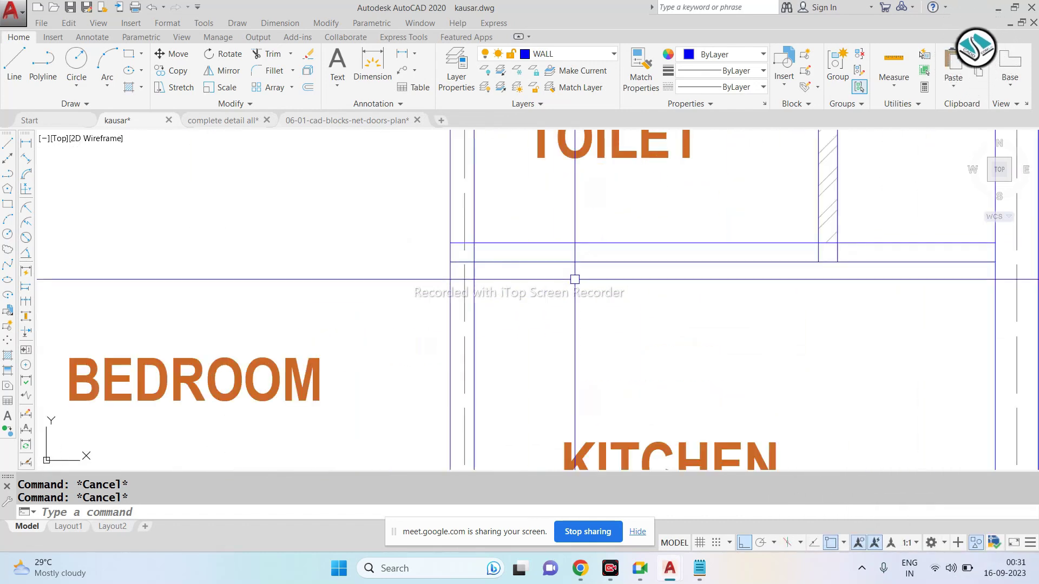
{"action": "type", "text": "o"}
{"action": "key", "text": "Return"}
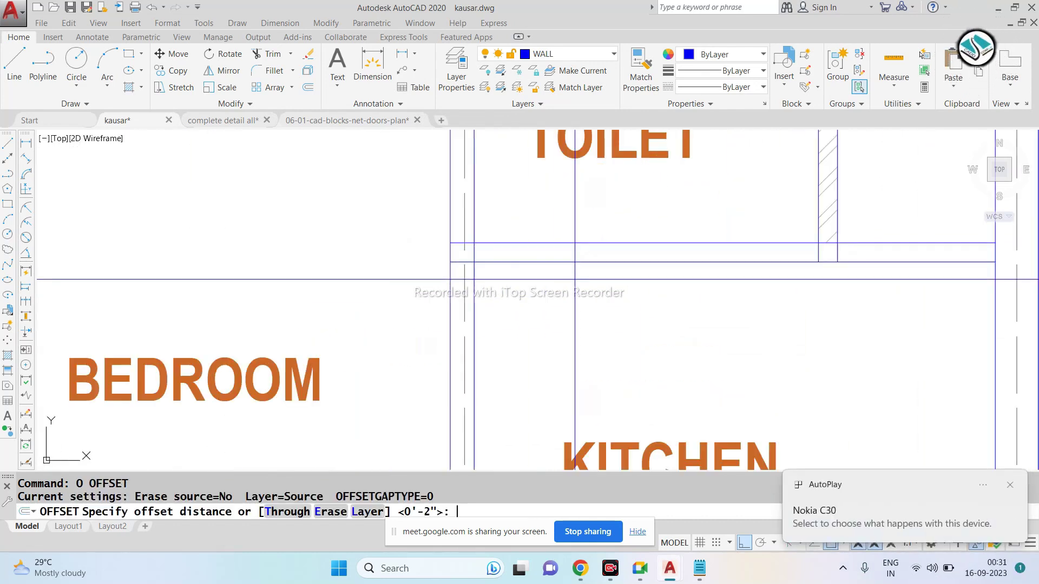
{"action": "scroll", "coordinate": [575, 279], "scroll_direction": "down", "scroll_amount": 4}
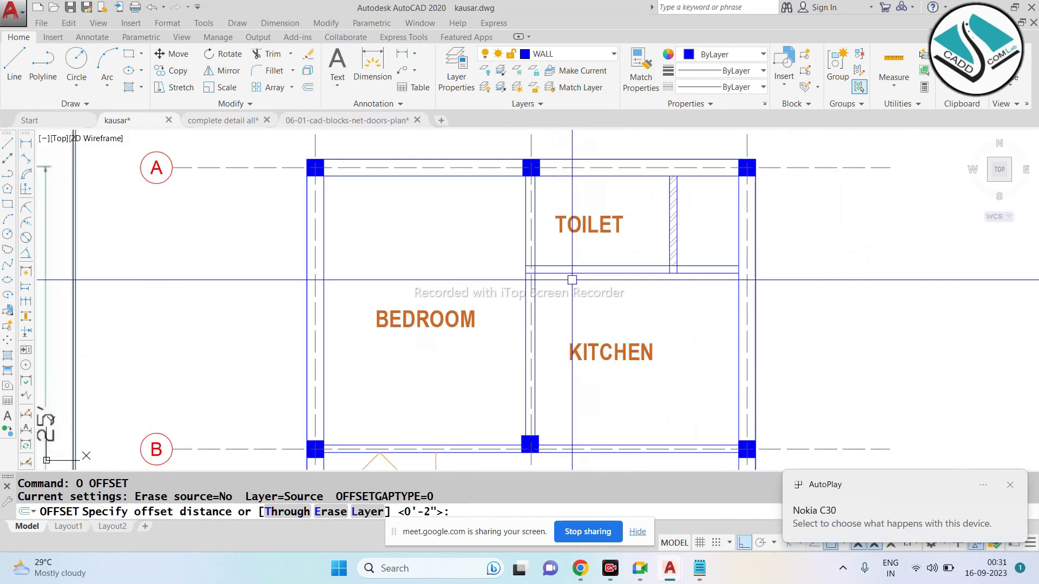
{"action": "key", "text": "Escape"}
{"action": "scroll", "coordinate": [577, 301], "scroll_direction": "down", "scroll_amount": 2}
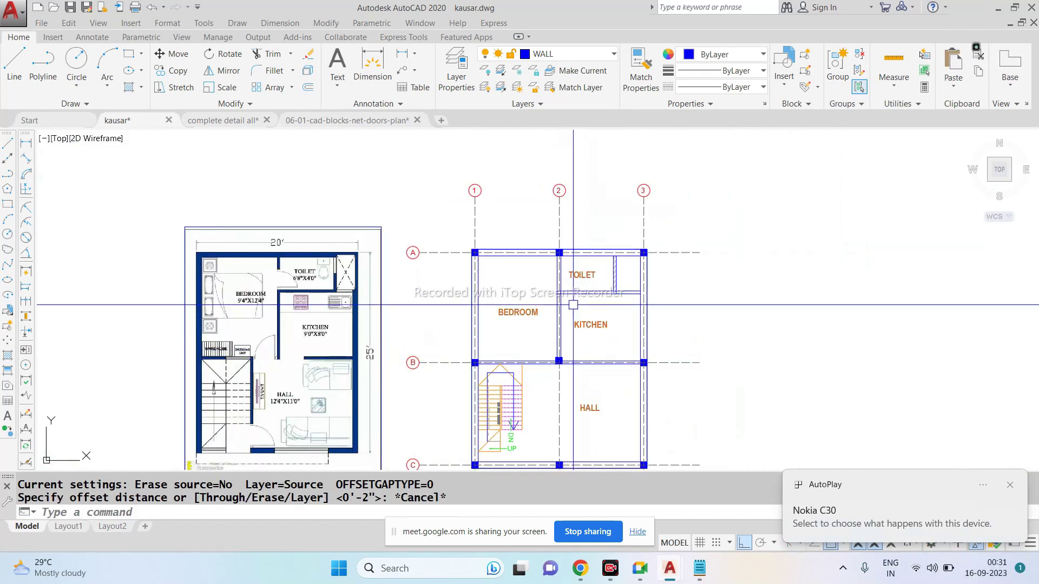
{"action": "scroll", "coordinate": [571, 292], "scroll_direction": "up", "scroll_amount": 6}
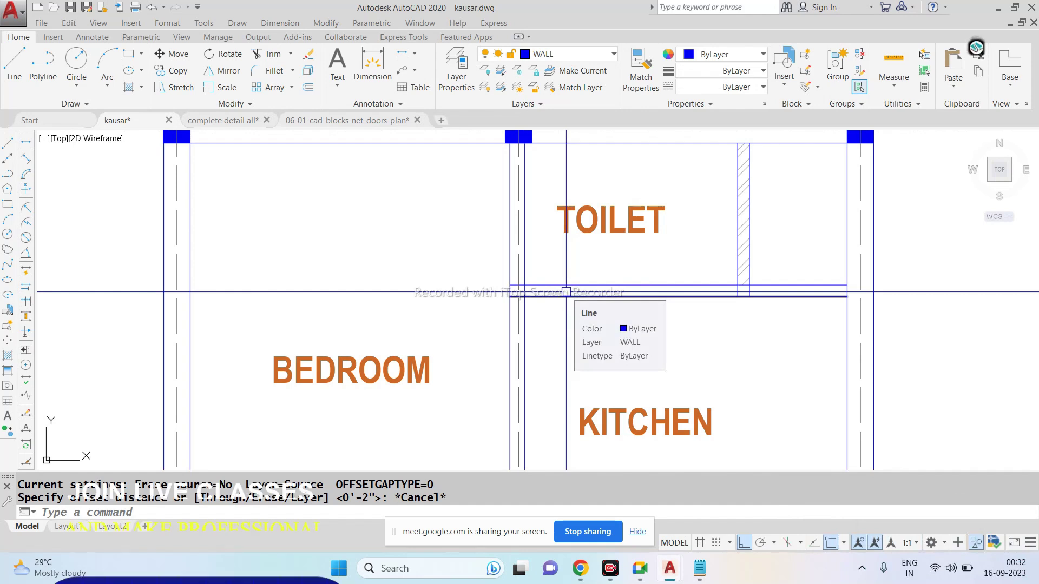
{"action": "key", "text": "Escape"}
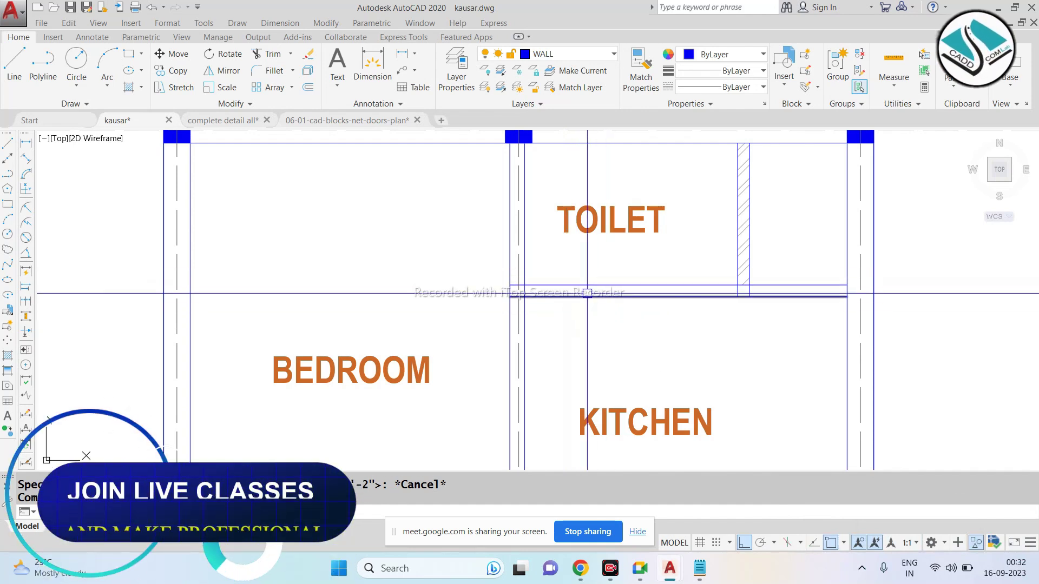
Step: Offset the wall line 2'6" to the right
{"action": "type", "text": "o"}
{"action": "key", "text": "Return"}
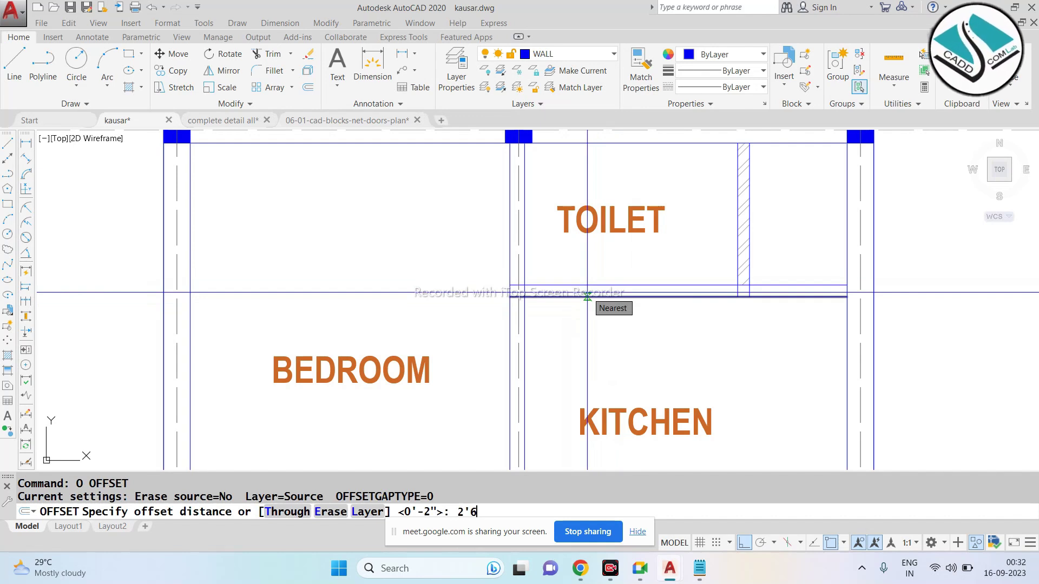
{"action": "key", "text": "Return"}
{"action": "left_click", "coordinate": [530, 271]}
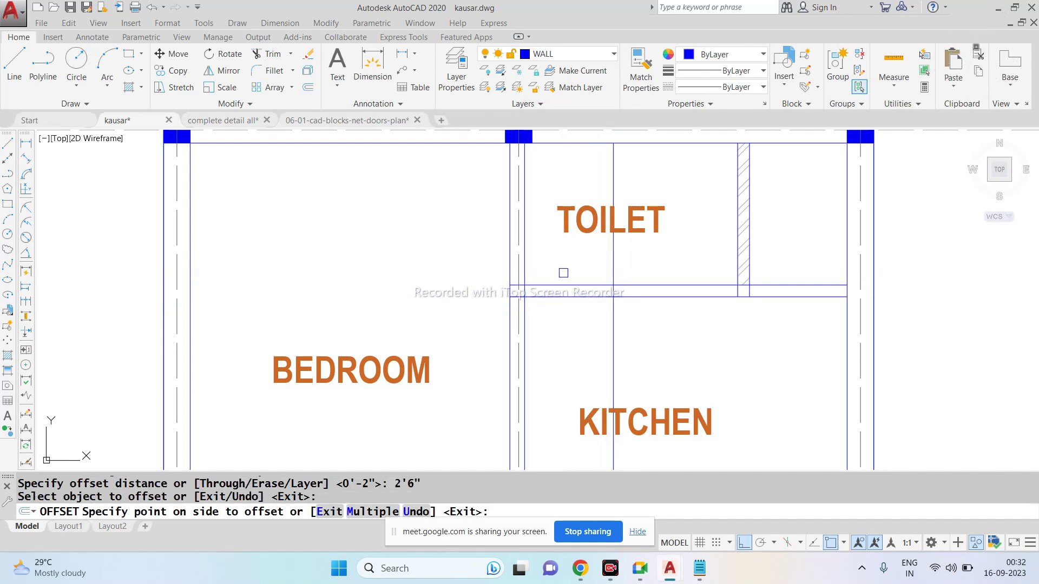
{"action": "left_click", "coordinate": [561, 271]}
{"action": "key", "text": "Escape"}
Step: Start a TRIM and cancel it, clearing a stray selection
{"action": "type", "text": "tr"}
{"action": "key", "text": "Return"}
{"action": "key", "text": "Return"}
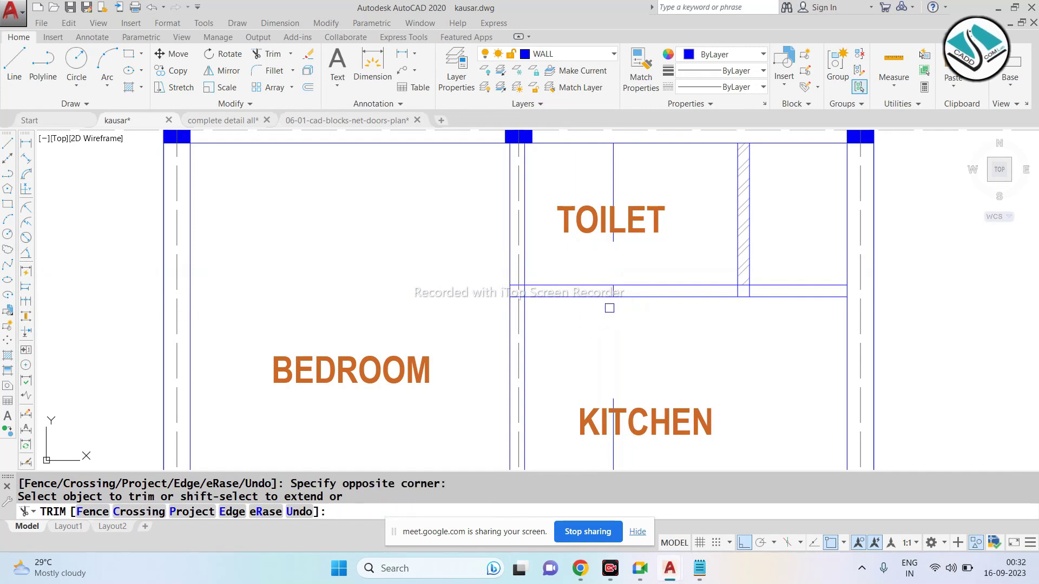
{"action": "left_click", "coordinate": [590, 263]}
{"action": "key", "text": "Escape"}
{"action": "left_click", "coordinate": [617, 254]}
{"action": "key", "text": "Escape"}
{"action": "key", "text": "Escape"}
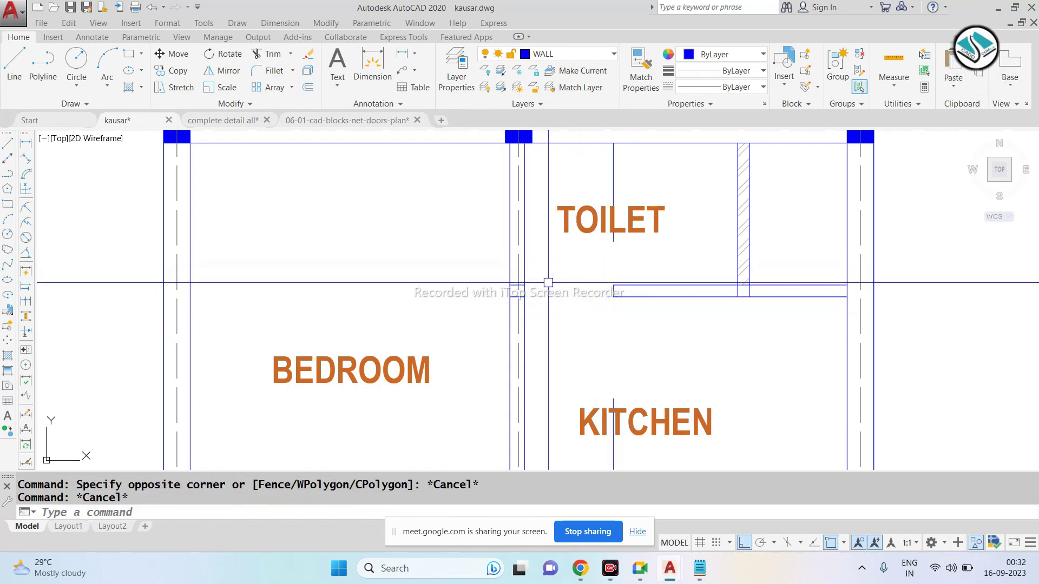
Step: Window-select the short lines at the wall junction and delete them
{"action": "scroll", "coordinate": [520, 284], "scroll_direction": "up", "scroll_amount": 5}
{"action": "left_click_drag", "start_coordinate": [469, 260], "coordinate": [546, 327]}
{"action": "key", "text": "Delete"}
{"action": "scroll", "coordinate": [723, 225], "scroll_direction": "down", "scroll_amount": 2}
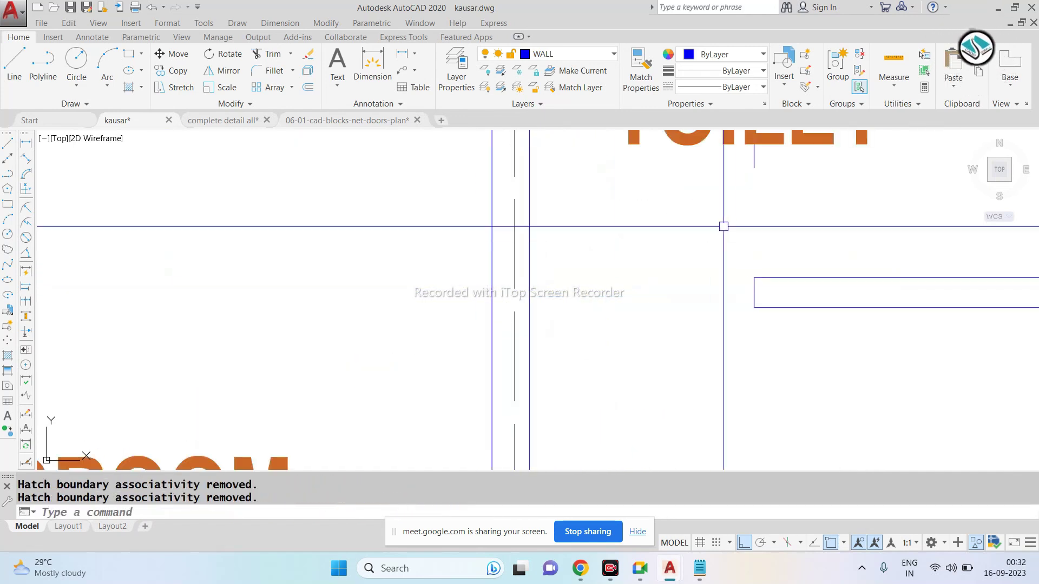
{"action": "type", "text": "e"}
{"action": "key", "text": "Return"}
{"action": "scroll", "coordinate": [761, 186], "scroll_direction": "down", "scroll_amount": 3}
Step: Erase the leftover line near the kitchen
{"action": "key", "text": "Escape"}
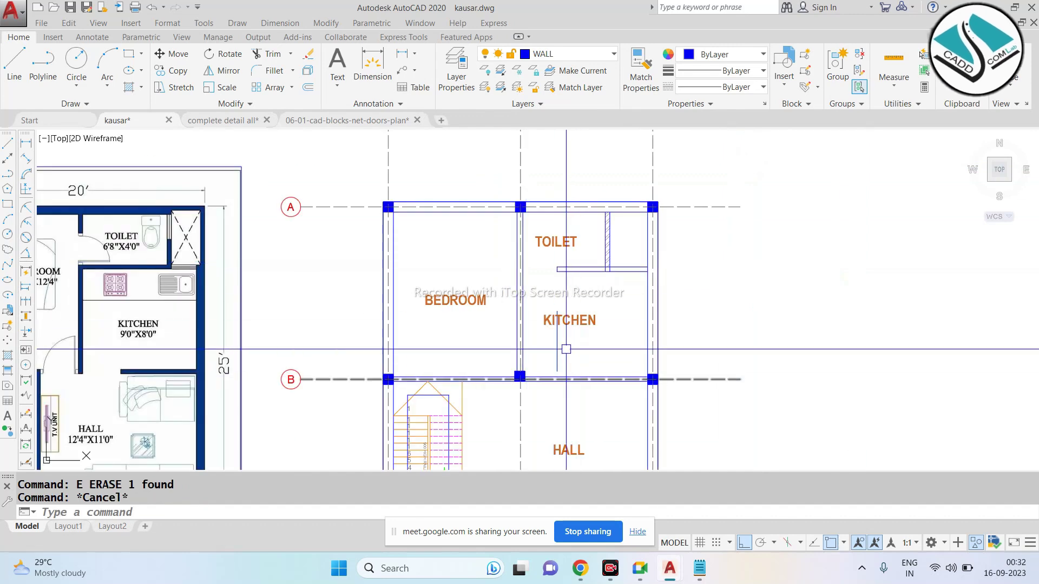
{"action": "scroll", "coordinate": [573, 340], "scroll_direction": "up", "scroll_amount": 3}
{"action": "left_click", "coordinate": [573, 340]}
{"action": "type", "text": "e"}
{"action": "key", "text": "Return"}
{"action": "scroll", "coordinate": [587, 303], "scroll_direction": "down", "scroll_amount": 4}
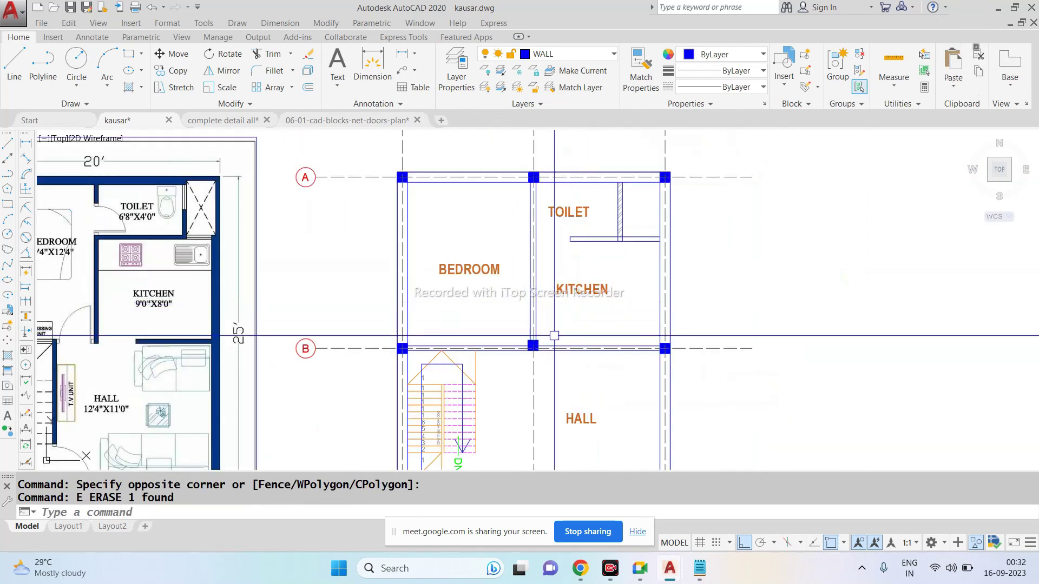
{"action": "scroll", "coordinate": [552, 346], "scroll_direction": "up", "scroll_amount": 2}
{"action": "scroll", "coordinate": [563, 349], "scroll_direction": "down", "scroll_amount": 2}
{"action": "scroll", "coordinate": [564, 349], "scroll_direction": "down", "scroll_amount": 2}
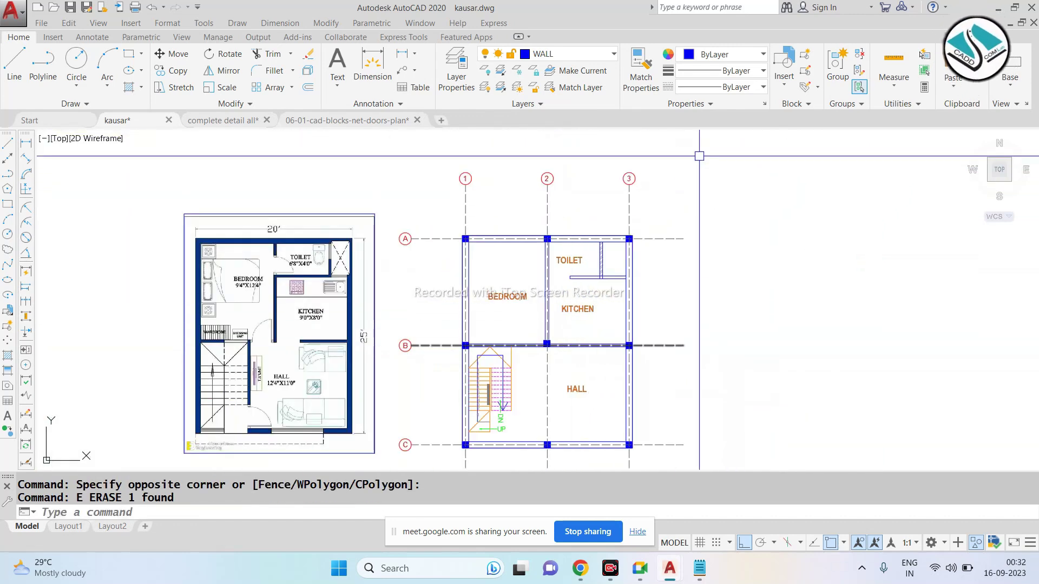
Step: Hide the selected grid lines and bubbles via Isolate > Hide Objects
{"action": "left_click", "coordinate": [671, 186]}
{"action": "scroll", "coordinate": [597, 243], "scroll_direction": "down", "scroll_amount": 2}
{"action": "left_click", "coordinate": [598, 330]}
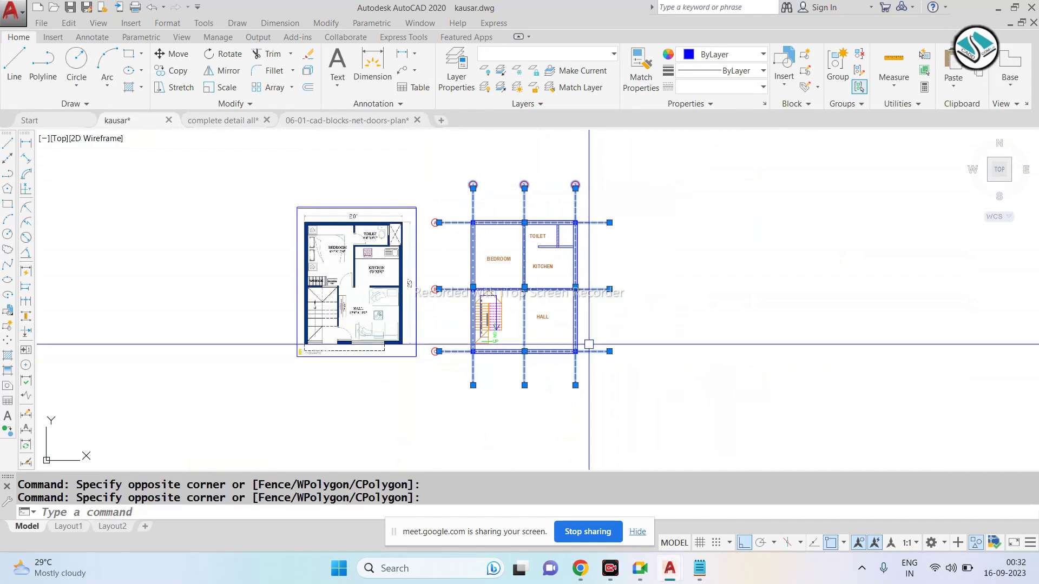
{"action": "scroll", "coordinate": [586, 203], "scroll_direction": "up", "scroll_amount": 4}
{"action": "right_click", "coordinate": [592, 223]}
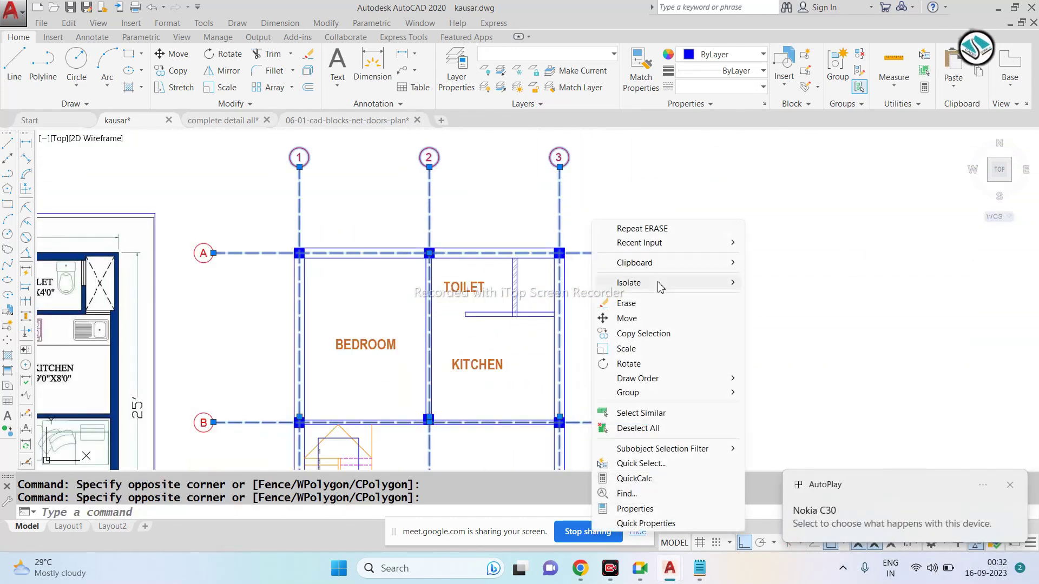
{"action": "left_click", "coordinate": [790, 299]}
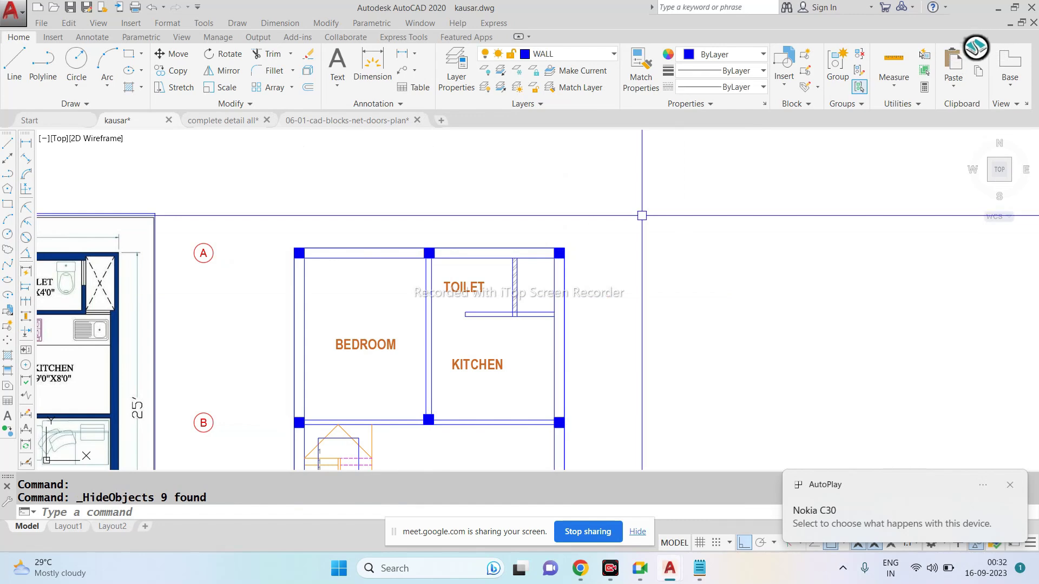
{"action": "scroll", "coordinate": [509, 241], "scroll_direction": "down", "scroll_amount": 3}
{"action": "scroll", "coordinate": [488, 356], "scroll_direction": "up", "scroll_amount": 5}
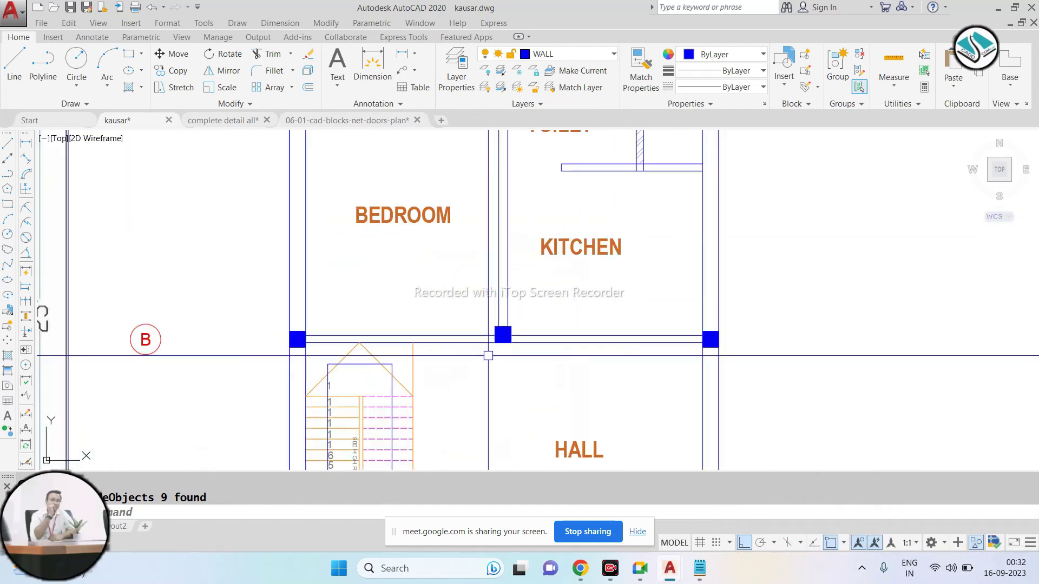
Step: Start and cancel an OFFSET, then pan to the upper part of the plan
{"action": "type", "text": "o"}
{"action": "key", "text": "Return"}
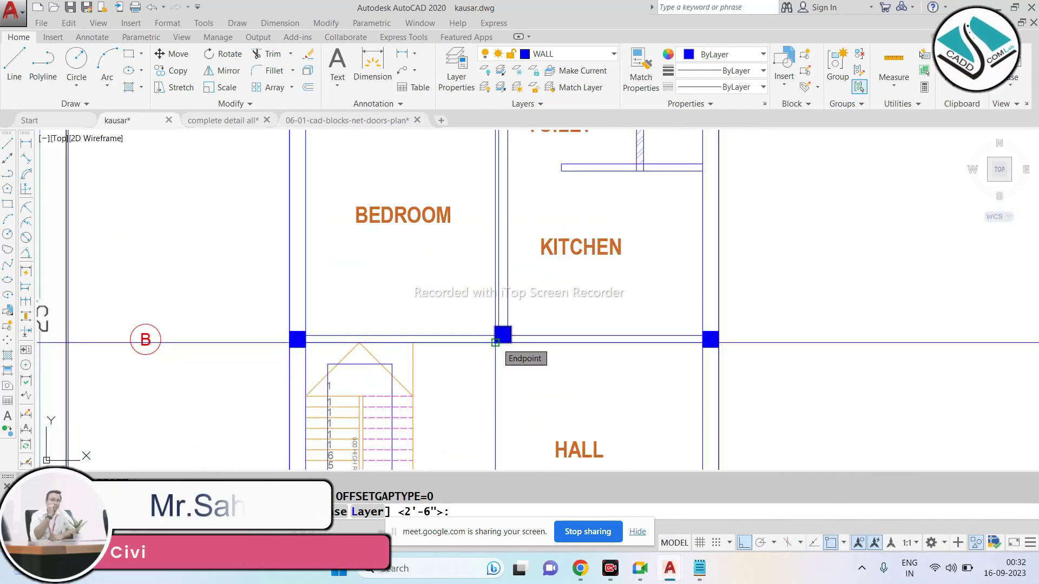
{"action": "scroll", "coordinate": [495, 342], "scroll_direction": "down", "scroll_amount": 2}
{"action": "key", "text": "Escape"}
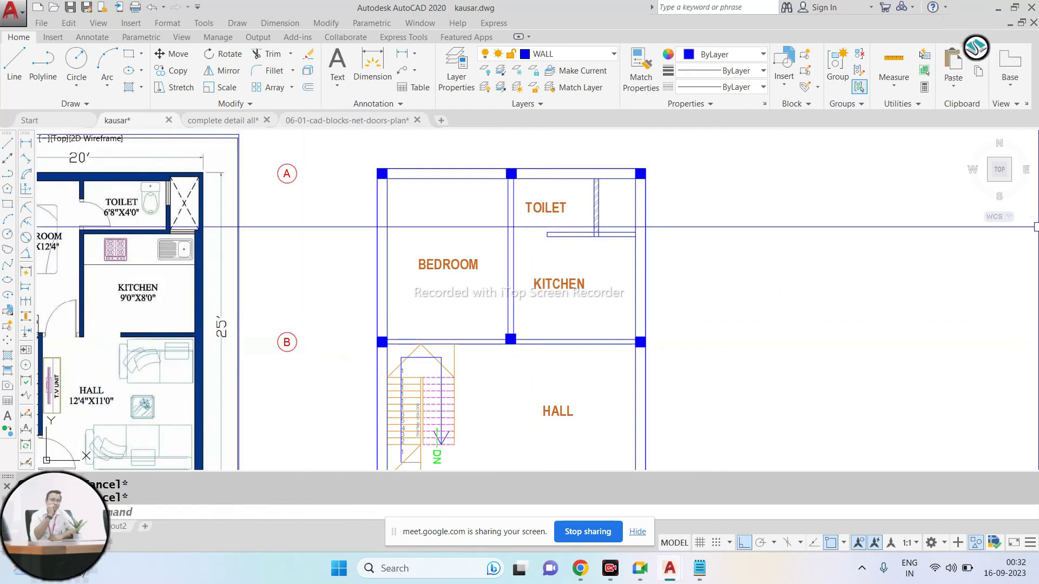
{"action": "middle_click_drag", "start_coordinate": [568, 203], "coordinate": [567, 245]}
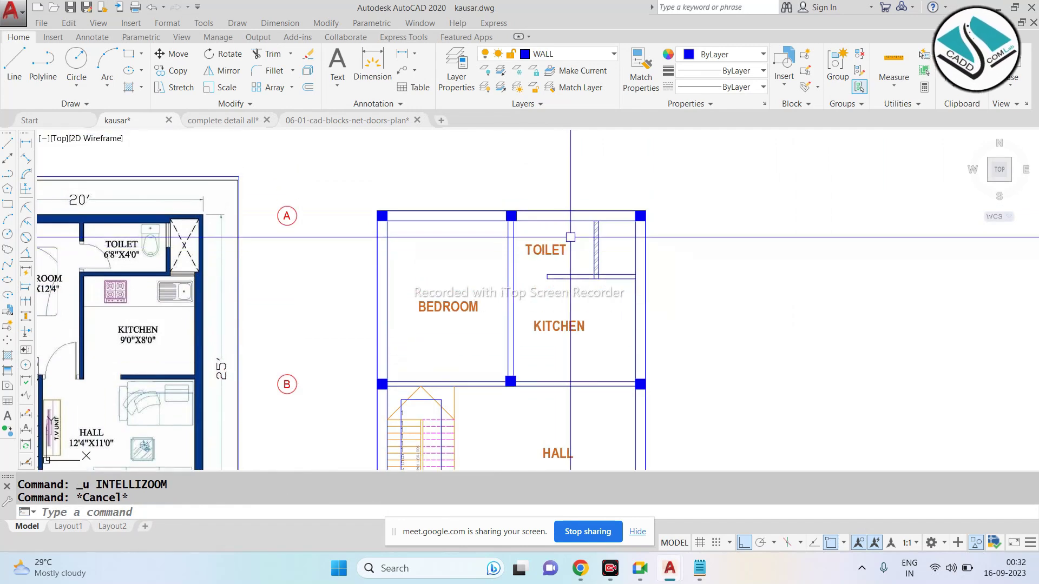
Step: Restore the hidden grid objects with End Object Isolation and bring up the Notepad tag list
{"action": "right_click", "coordinate": [573, 246]}
{"action": "mouse_move", "coordinate": [659, 309]}
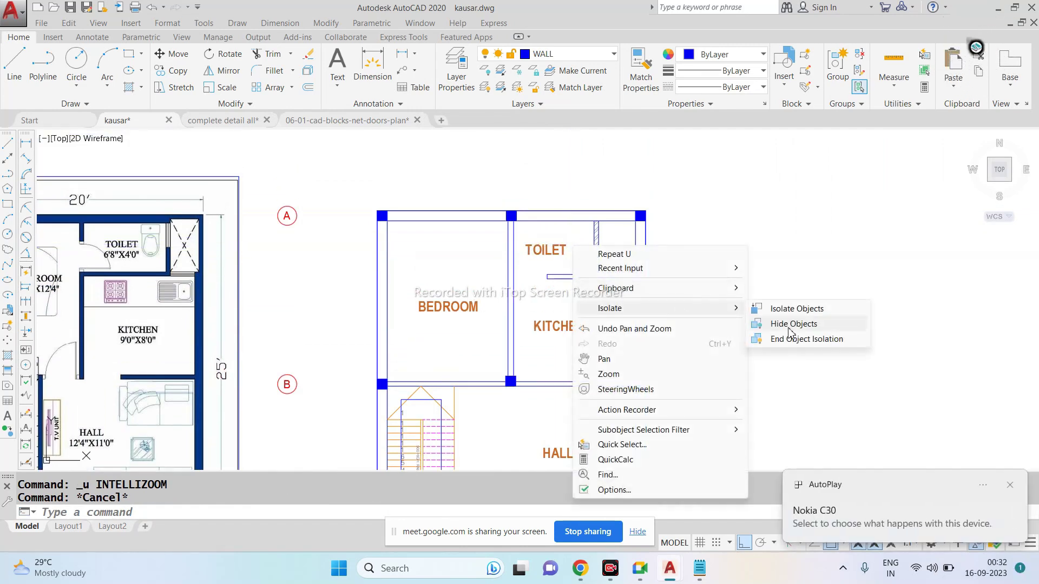
{"action": "left_click", "coordinate": [790, 336]}
{"action": "scroll", "coordinate": [624, 293], "scroll_direction": "down", "scroll_amount": 2}
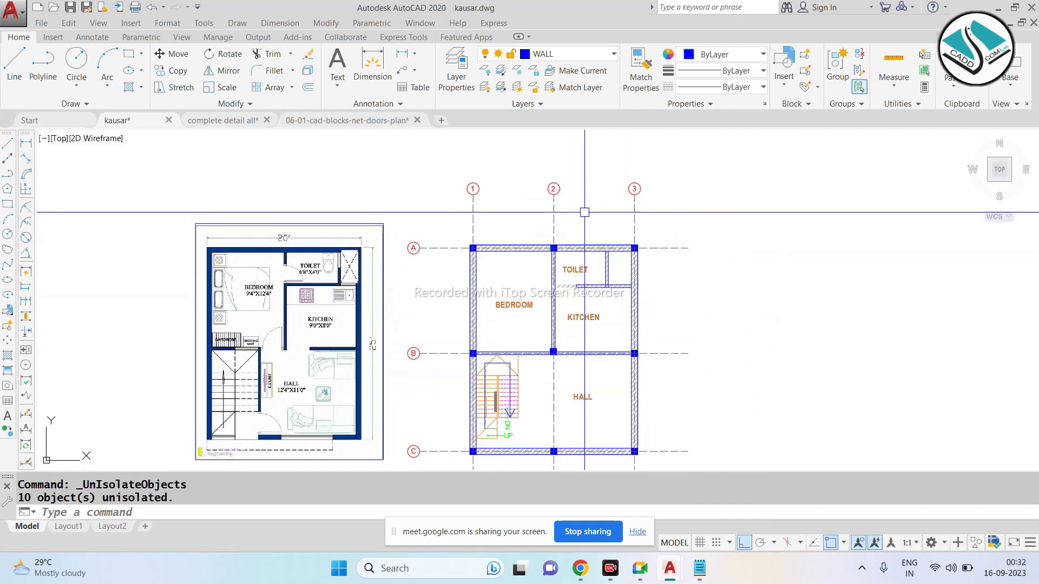
{"action": "scroll", "coordinate": [595, 239], "scroll_direction": "up", "scroll_amount": 2}
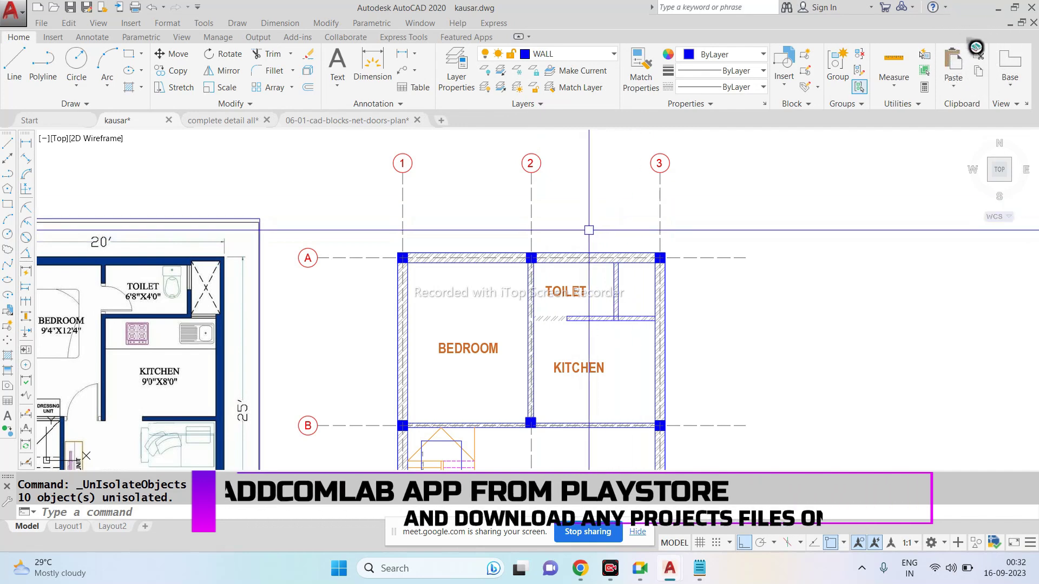
{"action": "scroll", "coordinate": [556, 334], "scroll_direction": "up", "scroll_amount": 4}
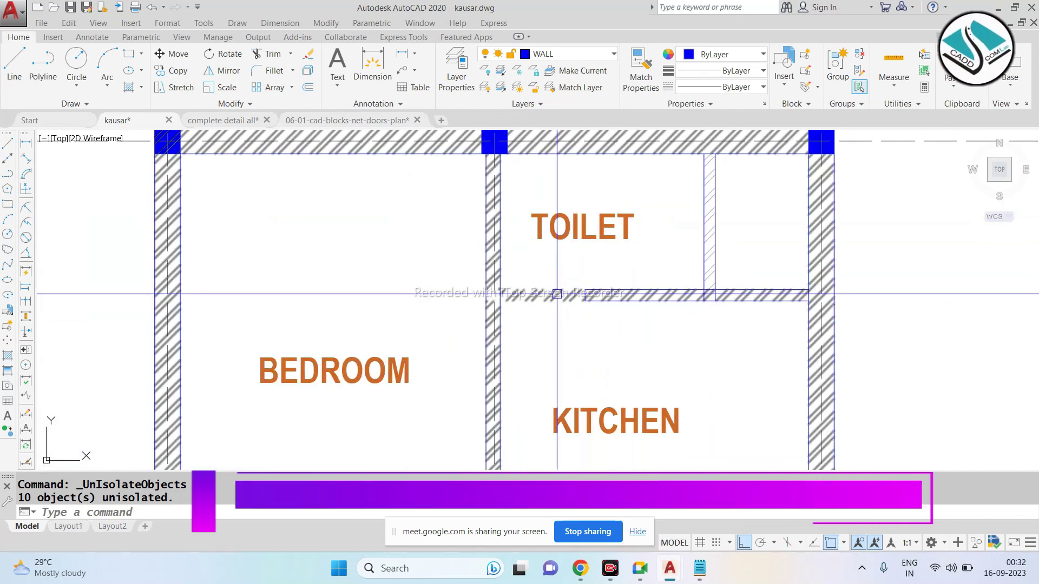
{"action": "key", "text": "Escape"}
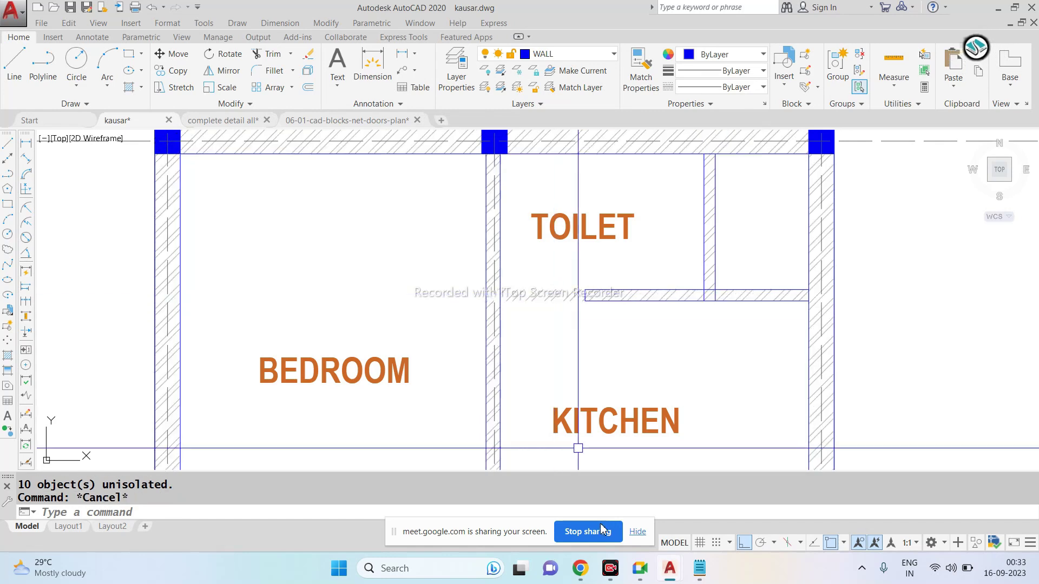
{"action": "key", "text": "Escape"}
{"action": "left_click", "coordinate": [699, 568]}
Step: Replace the Notepad tag list with "1-", then move and minimise the window
{"action": "key", "text": "ctrl+a"}
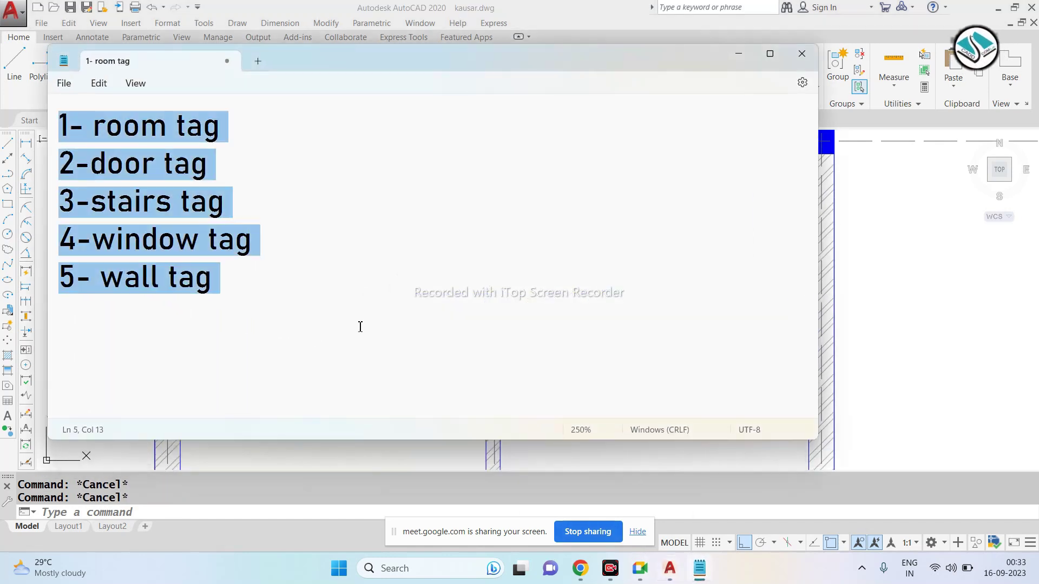
{"action": "key", "text": "BackSpace"}
{"action": "type", "text": "1-"}
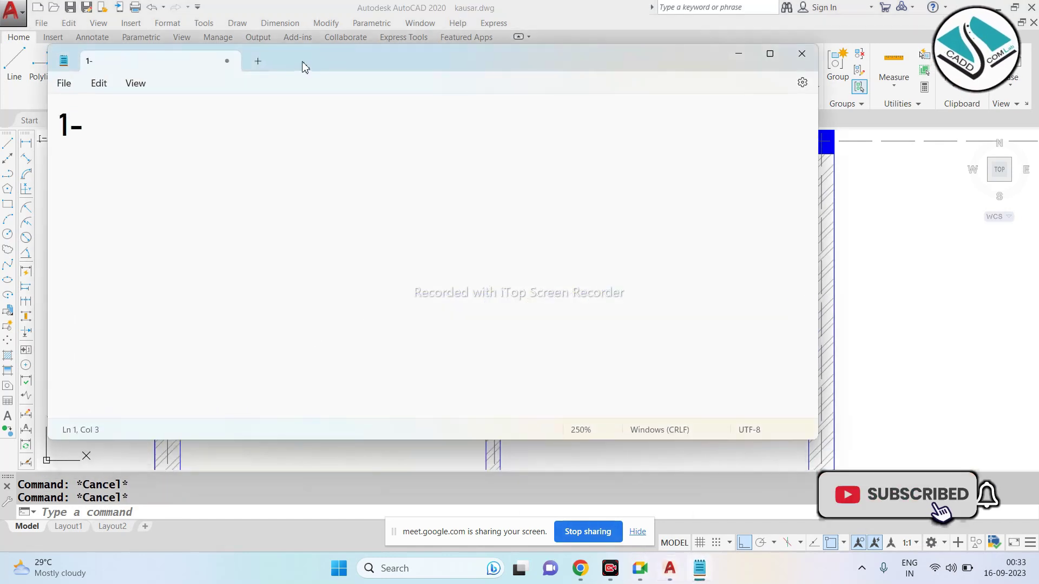
{"action": "left_click_drag", "start_coordinate": [321, 58], "coordinate": [506, 233]}
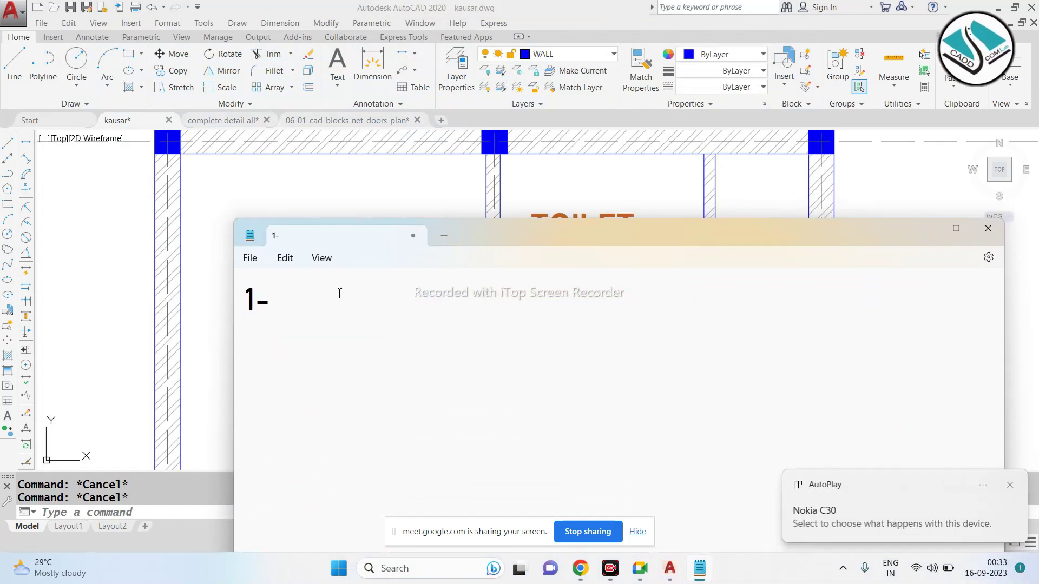
{"action": "left_click", "coordinate": [925, 228]}
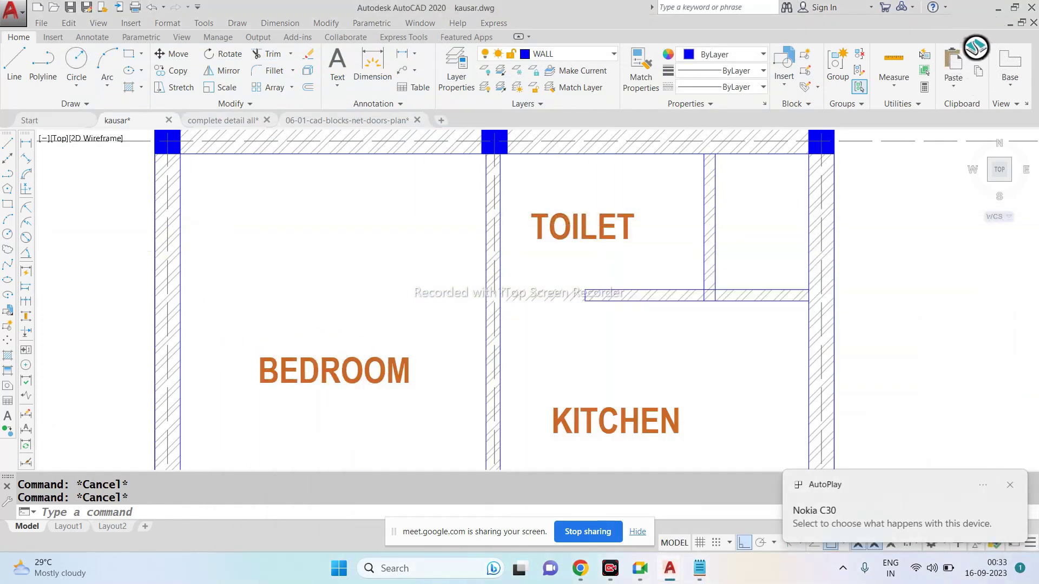
Step: Erase the wall hatching with the E command
{"action": "scroll", "coordinate": [179, 215], "scroll_direction": "up", "scroll_amount": 4}
{"action": "left_click", "coordinate": [179, 215]}
{"action": "type", "text": "e"}
{"action": "key", "text": "Return"}
{"action": "scroll", "coordinate": [292, 223], "scroll_direction": "down", "scroll_amount": 5}
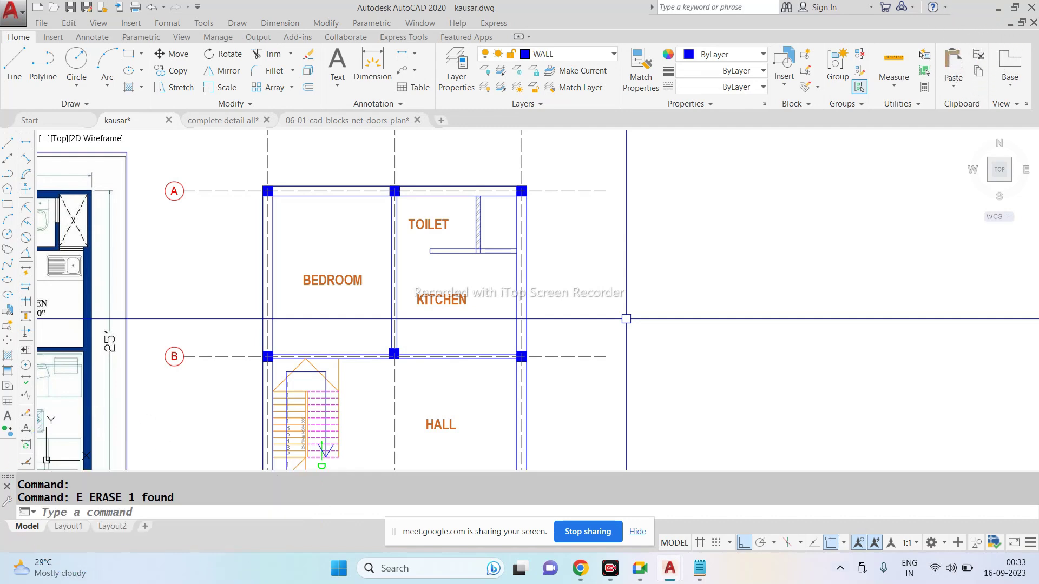
{"action": "scroll", "coordinate": [420, 356], "scroll_direction": "up", "scroll_amount": 5}
{"action": "scroll", "coordinate": [517, 341], "scroll_direction": "down", "scroll_amount": 7}
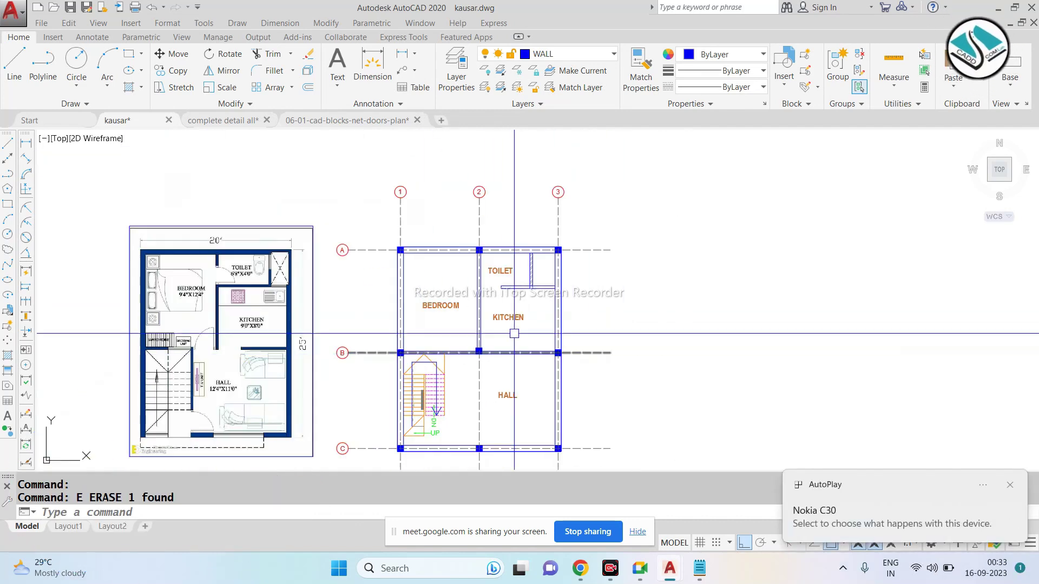
{"action": "scroll", "coordinate": [514, 333], "scroll_direction": "up", "scroll_amount": 2}
{"action": "scroll", "coordinate": [481, 330], "scroll_direction": "up", "scroll_amount": 2}
{"action": "key", "text": "Escape"}
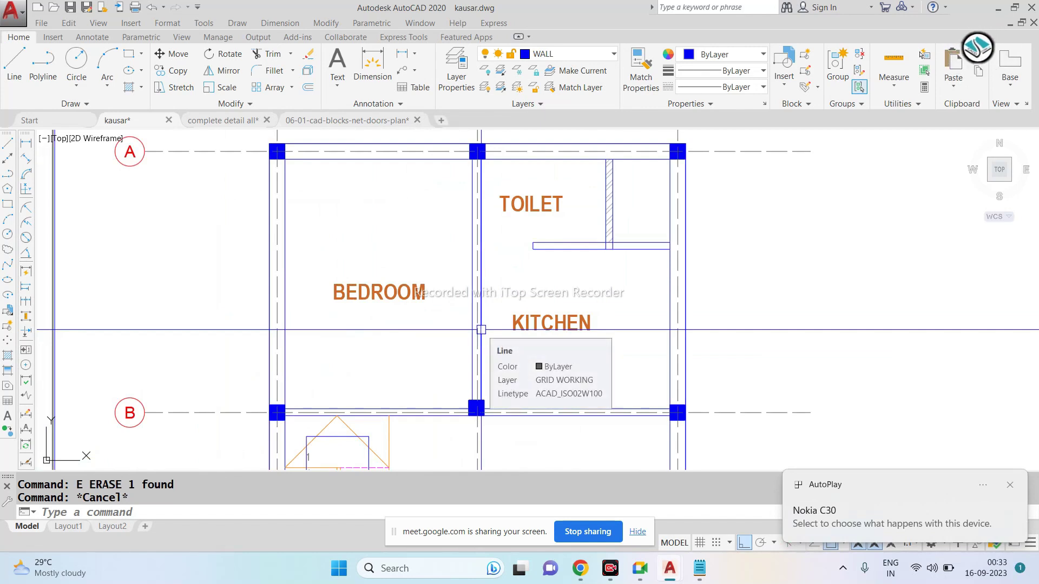
Step: Hide the 12 grid lines and bubbles using Isolate > Hide Objects
{"action": "scroll", "coordinate": [481, 330], "scroll_direction": "down", "scroll_amount": 2}
{"action": "scroll", "coordinate": [541, 217], "scroll_direction": "down", "scroll_amount": 2}
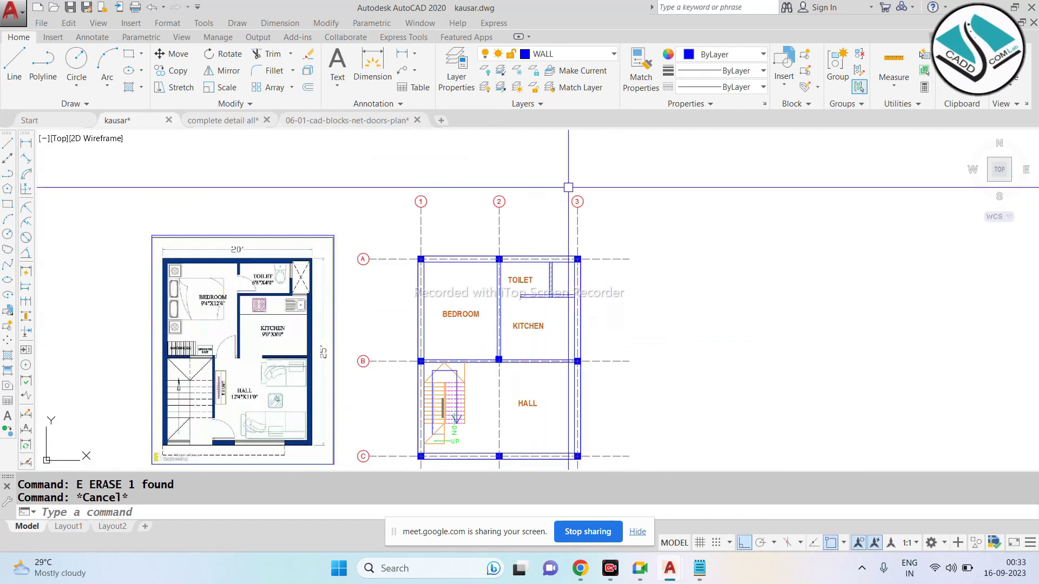
{"action": "left_click", "coordinate": [658, 168]}
{"action": "left_click", "coordinate": [421, 218]}
{"action": "left_click", "coordinate": [390, 211]}
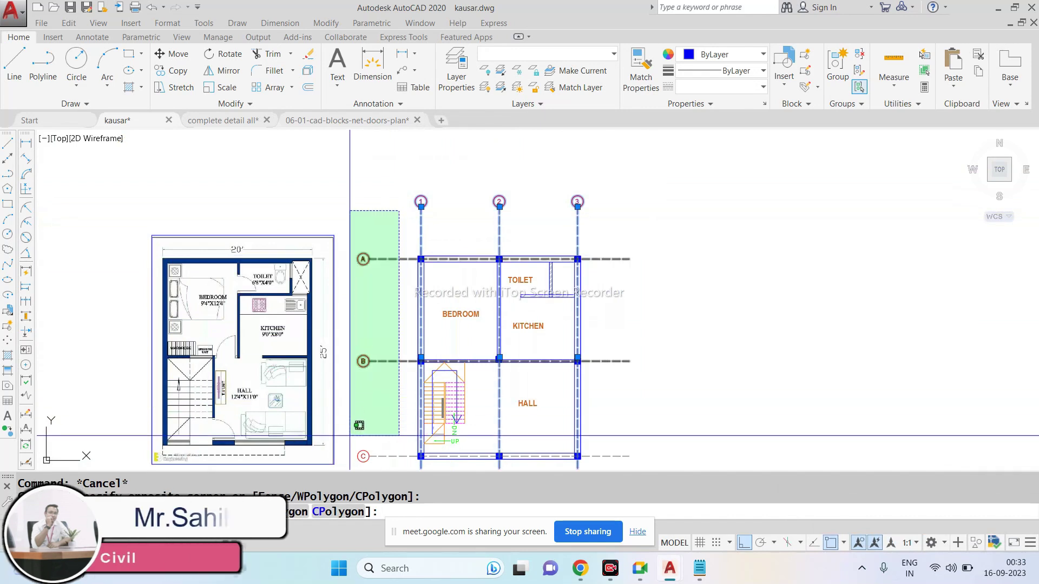
{"action": "left_click", "coordinate": [361, 448]}
{"action": "right_click", "coordinate": [428, 220]}
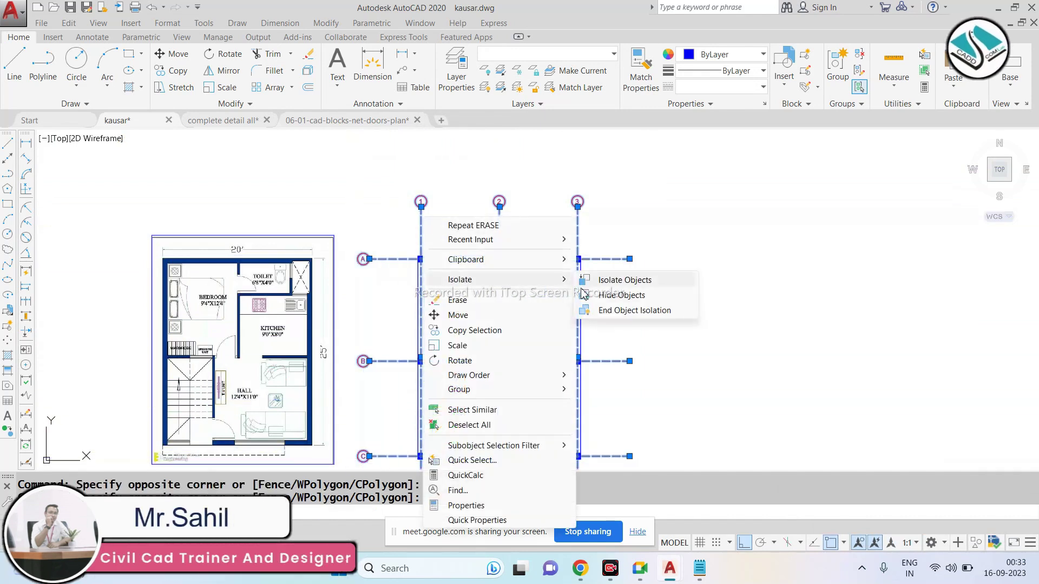
{"action": "mouse_move", "coordinate": [460, 280]}
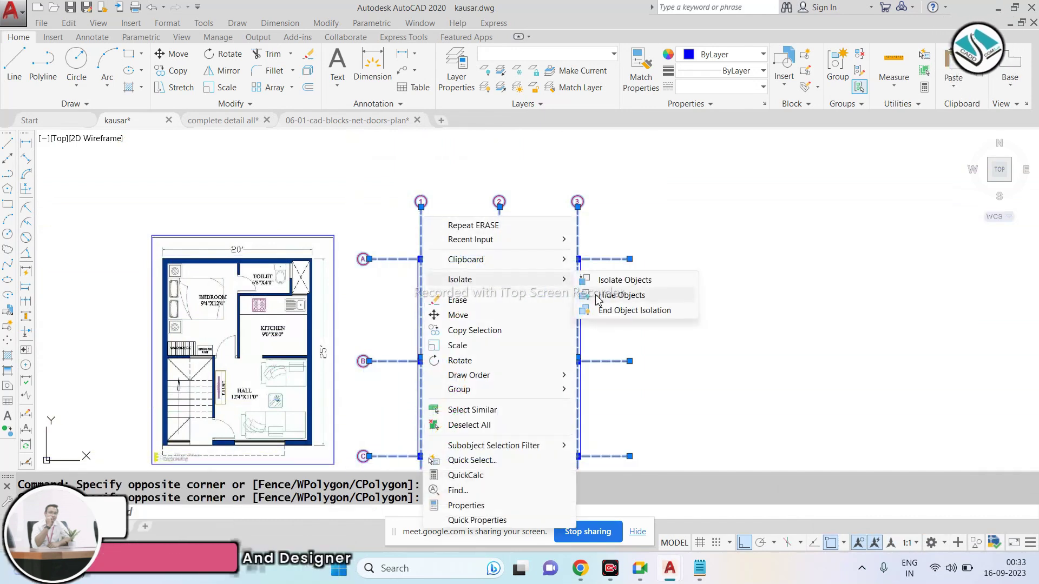
{"action": "left_click", "coordinate": [599, 297]}
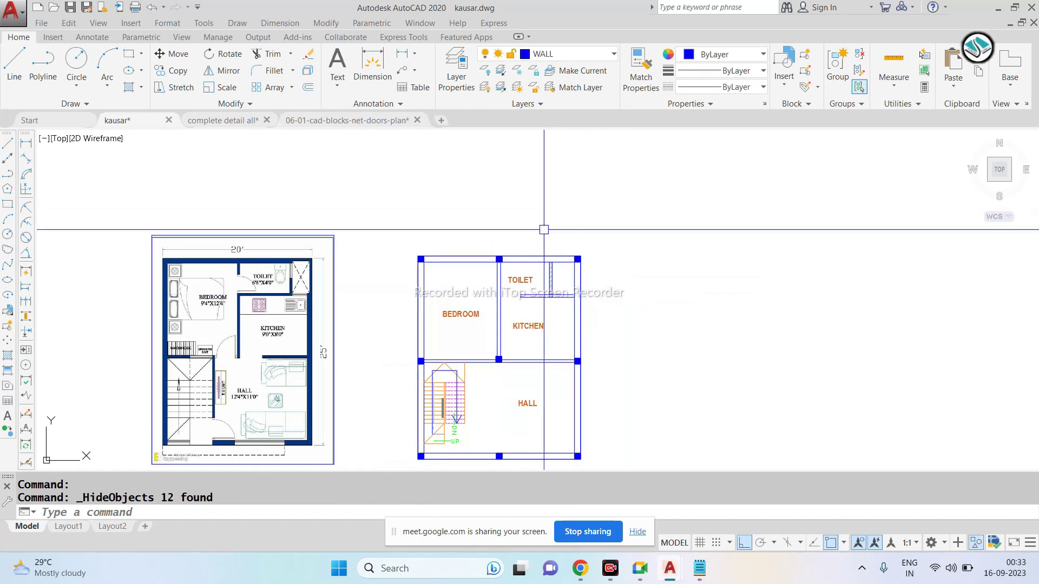
Step: Set the OFFSET distance for the wall lines to 3'
{"action": "scroll", "coordinate": [495, 454], "scroll_direction": "up", "scroll_amount": 3}
{"action": "scroll", "coordinate": [495, 453], "scroll_direction": "up", "scroll_amount": 2}
{"action": "key", "text": "Escape"}
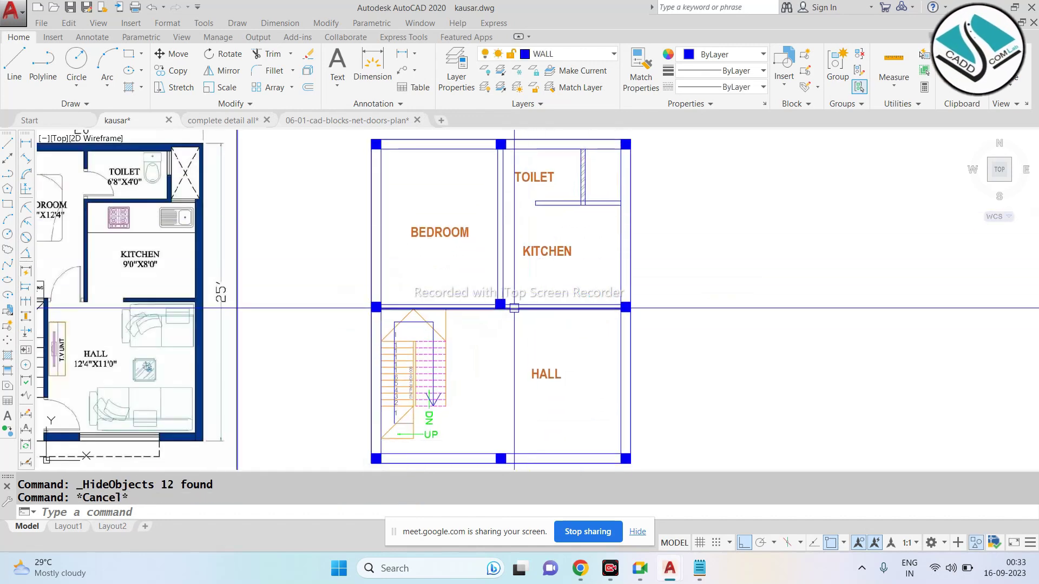
{"action": "type", "text": "o"}
{"action": "key", "text": "Return"}
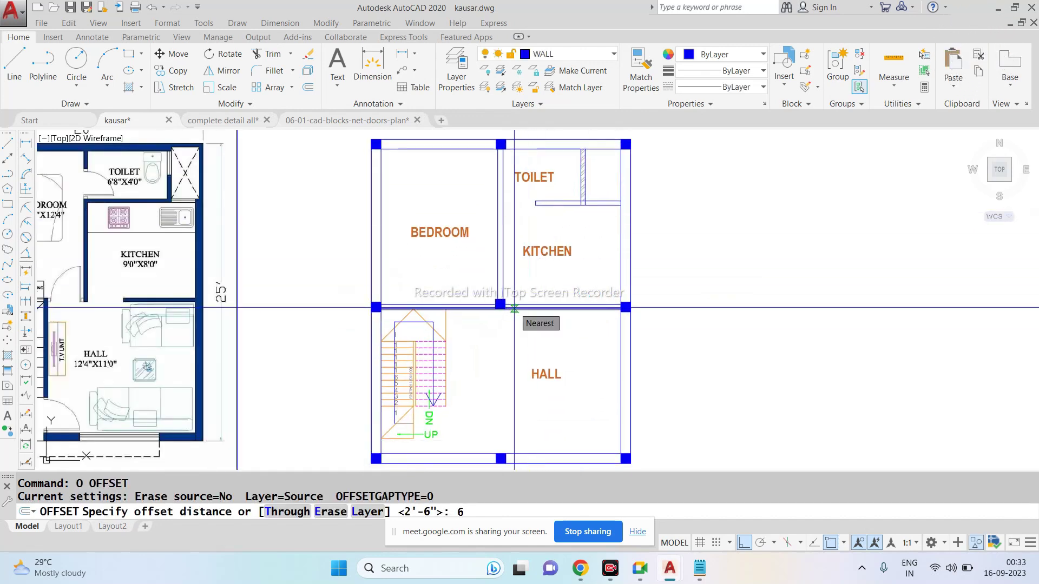
{"action": "key", "text": "Escape"}
{"action": "type", "text": "o"}
{"action": "key", "text": "Return"}
{"action": "type", "text": "3'"}
{"action": "key", "text": "Return"}
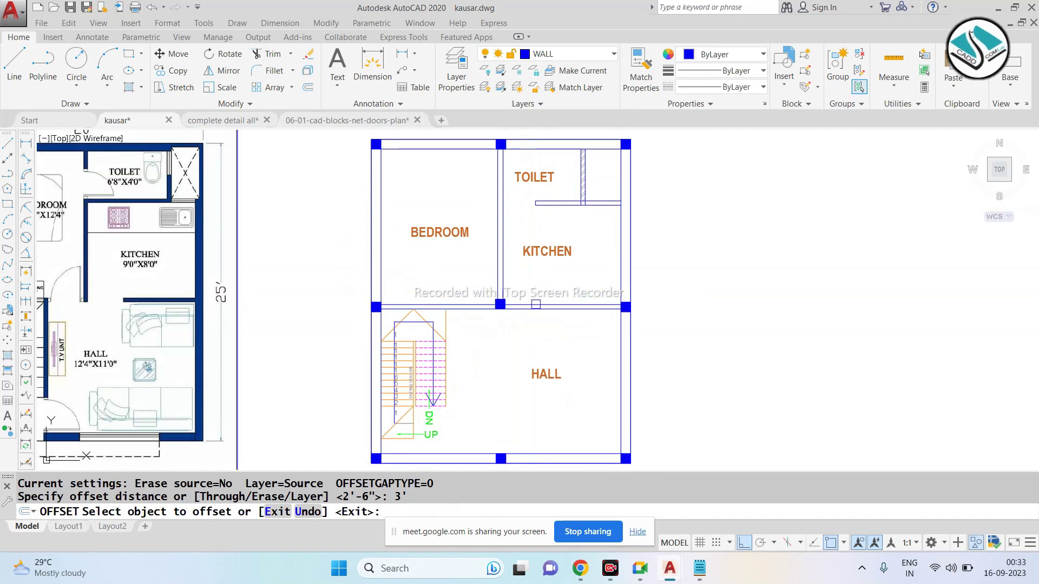
Step: Offset the hall wall line 3' toward the kitchen
{"action": "scroll", "coordinate": [512, 296], "scroll_direction": "up", "scroll_amount": 2}
{"action": "left_click", "coordinate": [557, 279]}
{"action": "left_click", "coordinate": [493, 280]}
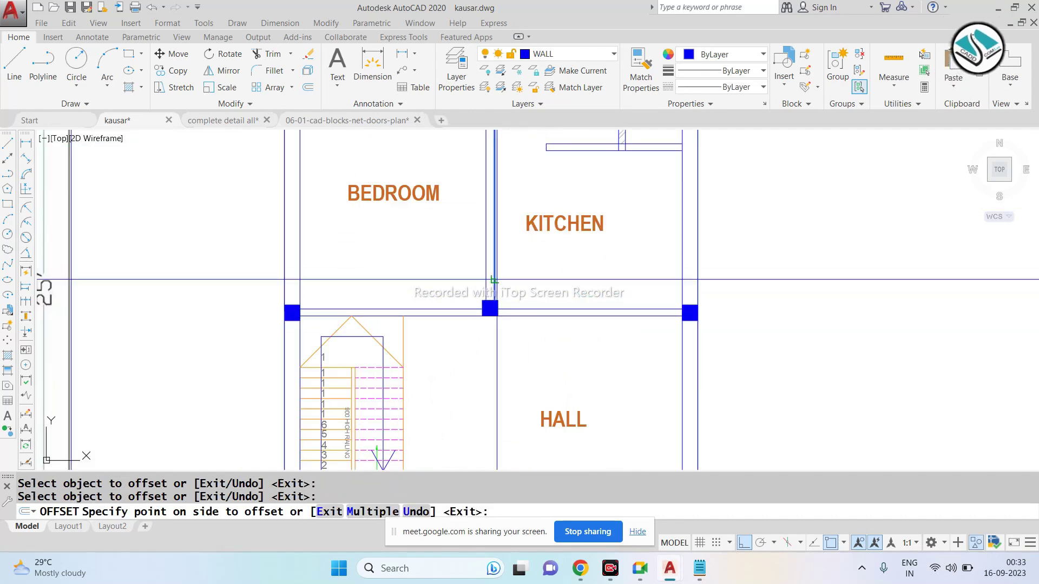
{"action": "left_click", "coordinate": [555, 282]}
{"action": "key", "text": "Escape"}
Step: Attempt to extend and trim the wall lines at the new offset
{"action": "type", "text": "ex"}
{"action": "key", "text": "Return"}
{"action": "key", "text": "Return"}
{"action": "key", "text": "Escape"}
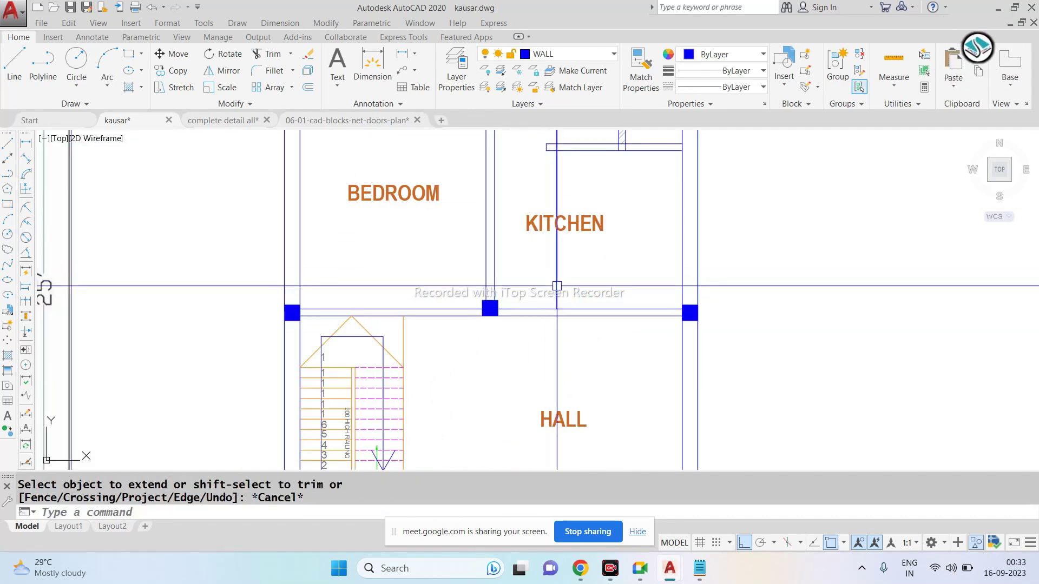
{"action": "type", "text": "ex"}
{"action": "key", "text": "Return"}
{"action": "key", "text": "Return"}
{"action": "key", "text": "Escape"}
{"action": "type", "text": "tr"}
{"action": "key", "text": "Return"}
{"action": "key", "text": "Return"}
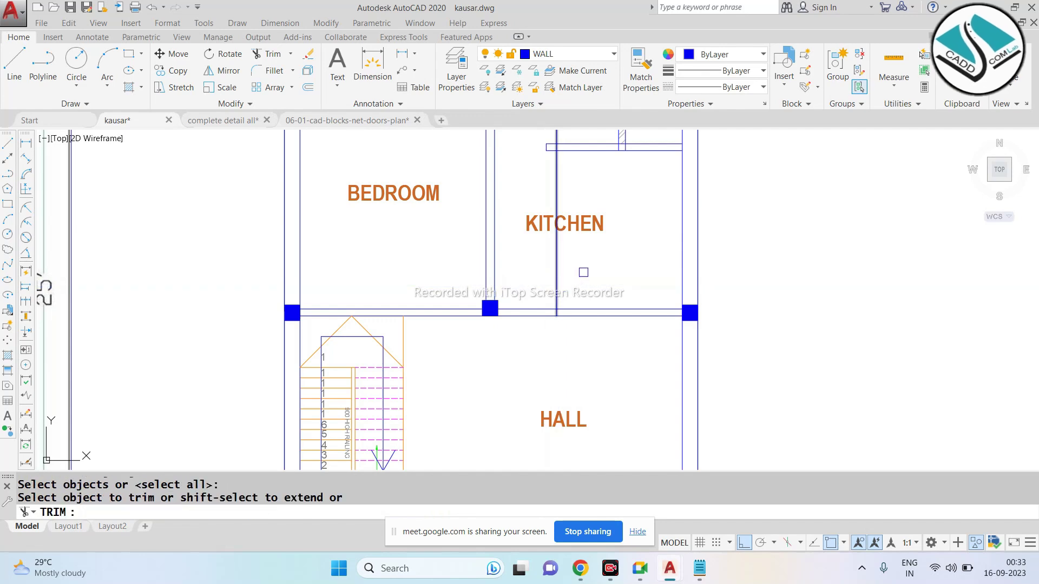
{"action": "left_click", "coordinate": [583, 273]}
{"action": "key", "text": "Escape"}
Step: Erase the extra offset line
{"action": "left_click", "coordinate": [557, 243]}
{"action": "type", "text": "e"}
{"action": "key", "text": "Return"}
{"action": "scroll", "coordinate": [531, 248], "scroll_direction": "down", "scroll_amount": 2}
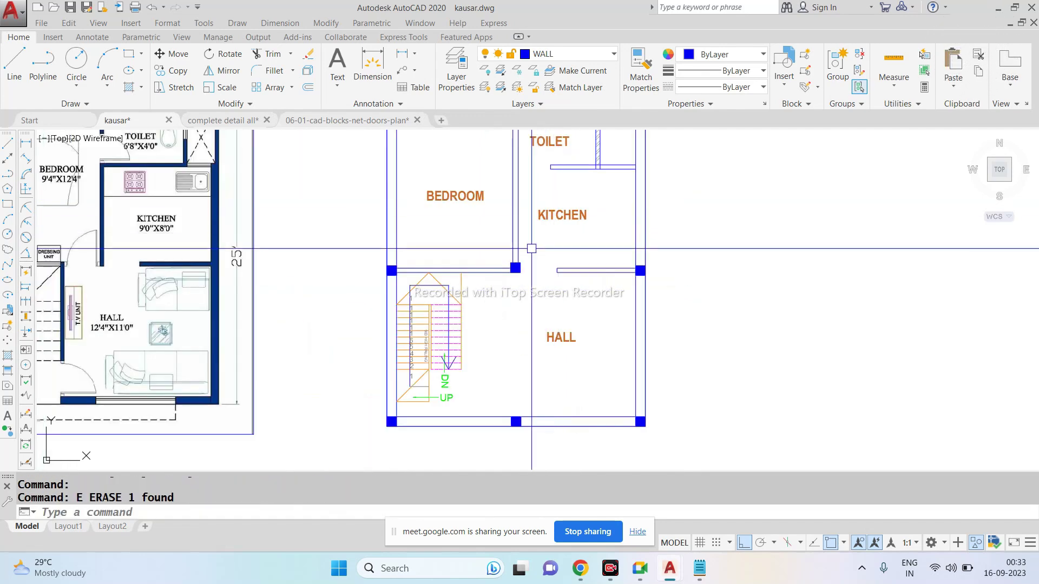
{"action": "scroll", "coordinate": [532, 248], "scroll_direction": "up", "scroll_amount": 1}
{"action": "scroll", "coordinate": [563, 263], "scroll_direction": "down", "scroll_amount": 1}
{"action": "scroll", "coordinate": [598, 287], "scroll_direction": "up", "scroll_amount": 3}
{"action": "key", "text": "Escape"}
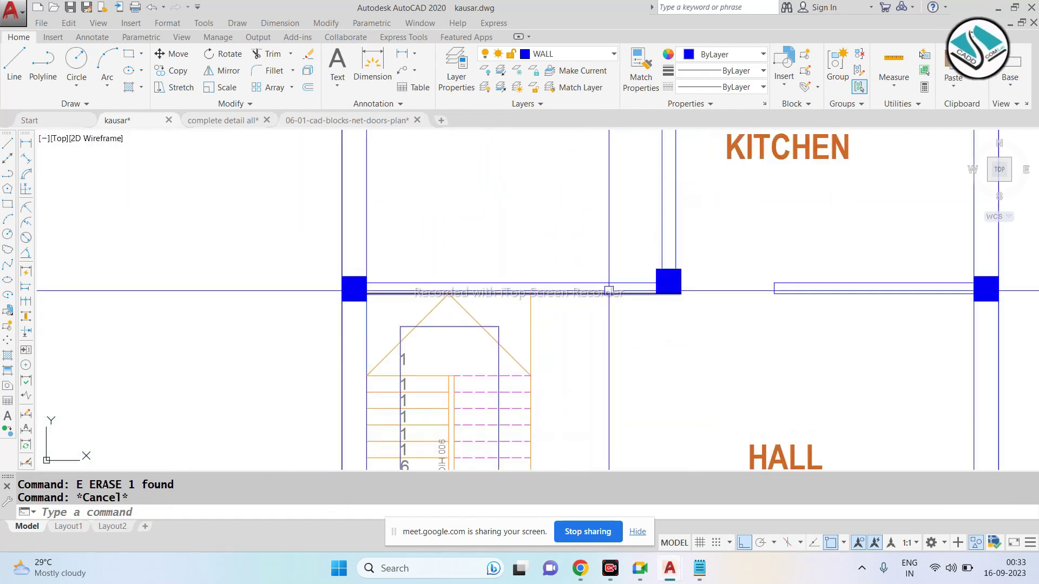
{"action": "scroll", "coordinate": [609, 291], "scroll_direction": "up", "scroll_amount": 2}
Step: Offset another wall edge 3' along the wall for the second doorway
{"action": "type", "text": "l"}
{"action": "key", "text": "Return"}
{"action": "left_click", "coordinate": [661, 311]}
{"action": "key", "text": "Escape"}
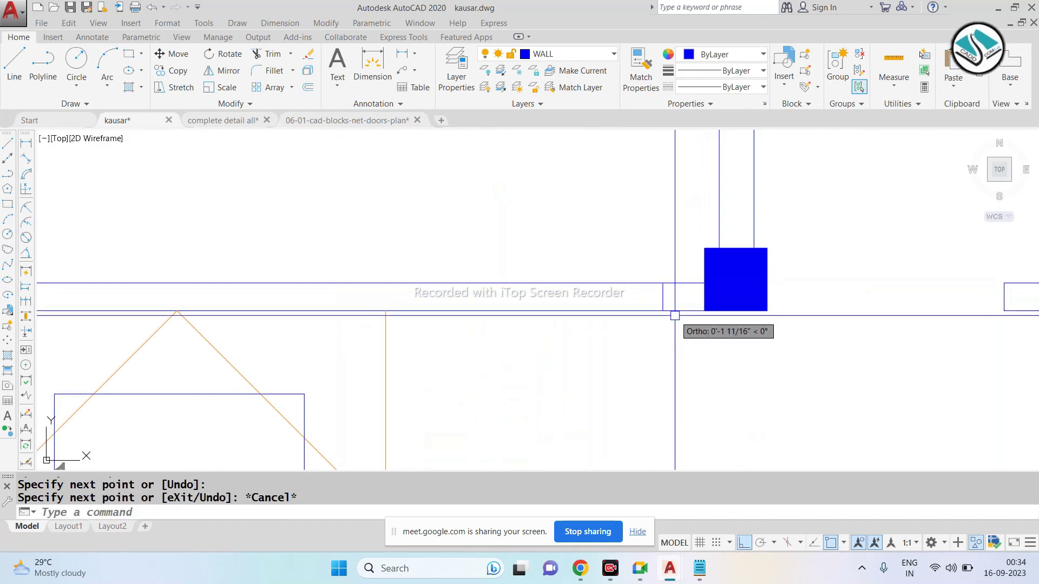
{"action": "type", "text": "o"}
{"action": "key", "text": "Return"}
{"action": "type", "text": "'"}
{"action": "key", "text": "Return"}
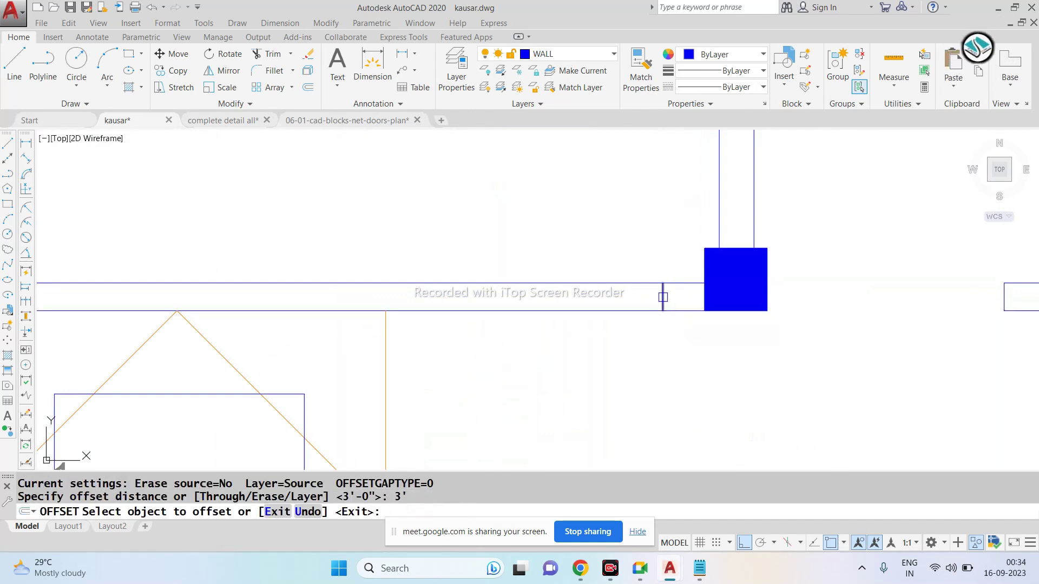
{"action": "left_click", "coordinate": [663, 297]}
{"action": "left_click", "coordinate": [518, 300]}
{"action": "key", "text": "Escape"}
Step: Trim the door opening while panning to the lower part of the plan
{"action": "type", "text": "tr"}
{"action": "key", "text": "Return"}
{"action": "scroll", "coordinate": [531, 316], "scroll_direction": "down", "scroll_amount": 3}
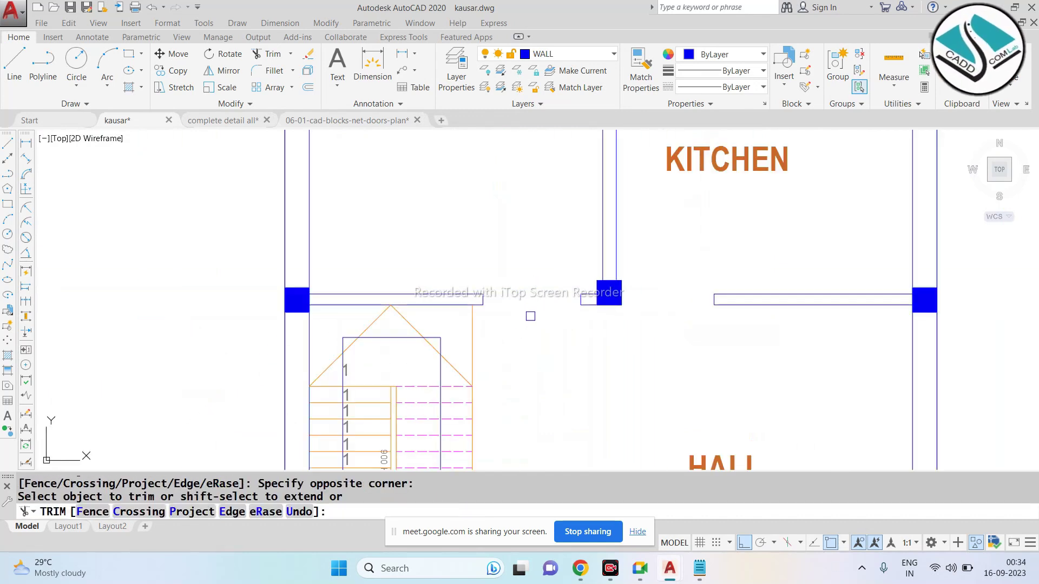
{"action": "scroll", "coordinate": [530, 316], "scroll_direction": "down", "scroll_amount": 4}
{"action": "middle_click_drag", "start_coordinate": [546, 375], "coordinate": [557, 294]}
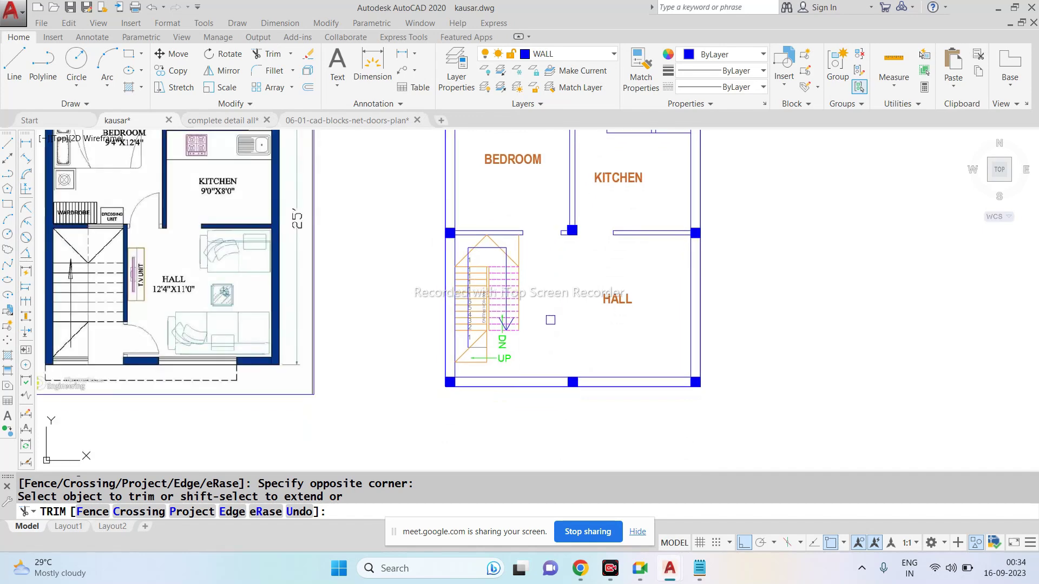
{"action": "key", "text": "Escape"}
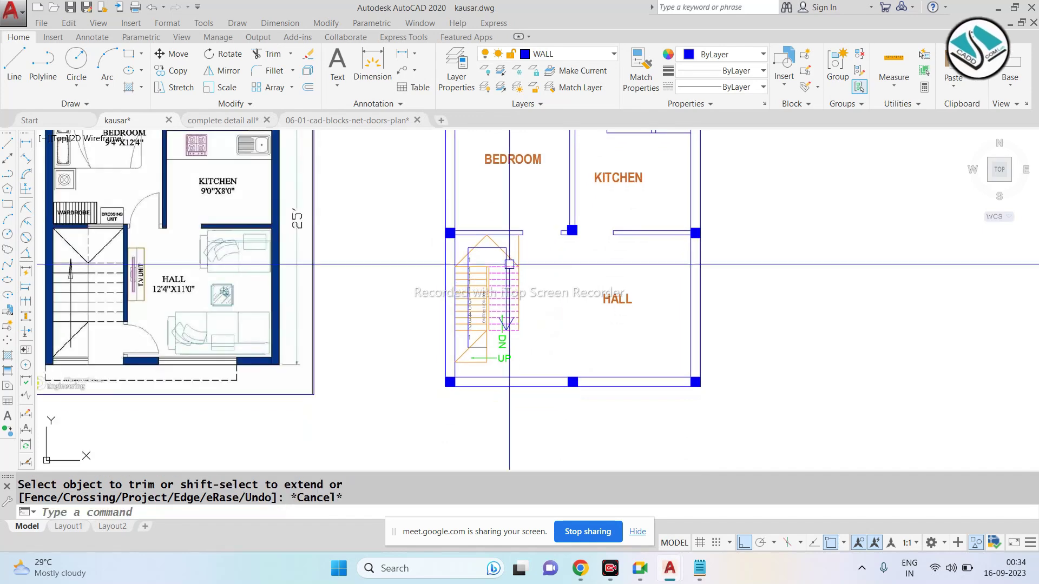
Step: Draw a short line at the stair corner beside the DN arrow
{"action": "type", "text": "l"}
{"action": "key", "text": "Return"}
{"action": "scroll", "coordinate": [509, 265], "scroll_direction": "up", "scroll_amount": 5}
{"action": "left_click", "coordinate": [537, 216]}
{"action": "scroll", "coordinate": [537, 216], "scroll_direction": "down", "scroll_amount": 3}
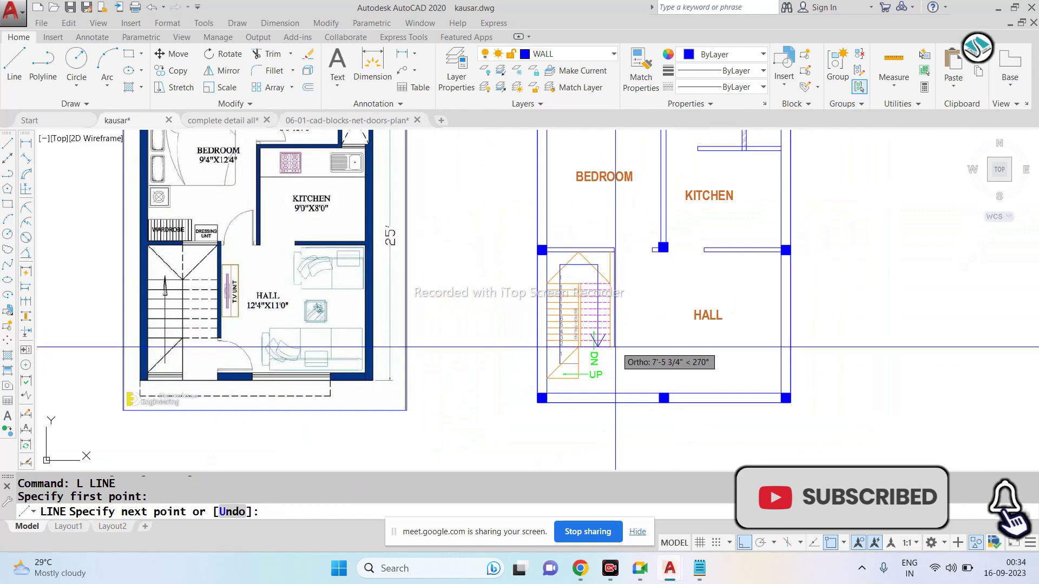
{"action": "scroll", "coordinate": [621, 345], "scroll_direction": "up", "scroll_amount": 5}
{"action": "key", "text": "Escape"}
{"action": "key", "text": "Return"}
{"action": "left_click", "coordinate": [587, 347]}
{"action": "key", "text": "Escape"}
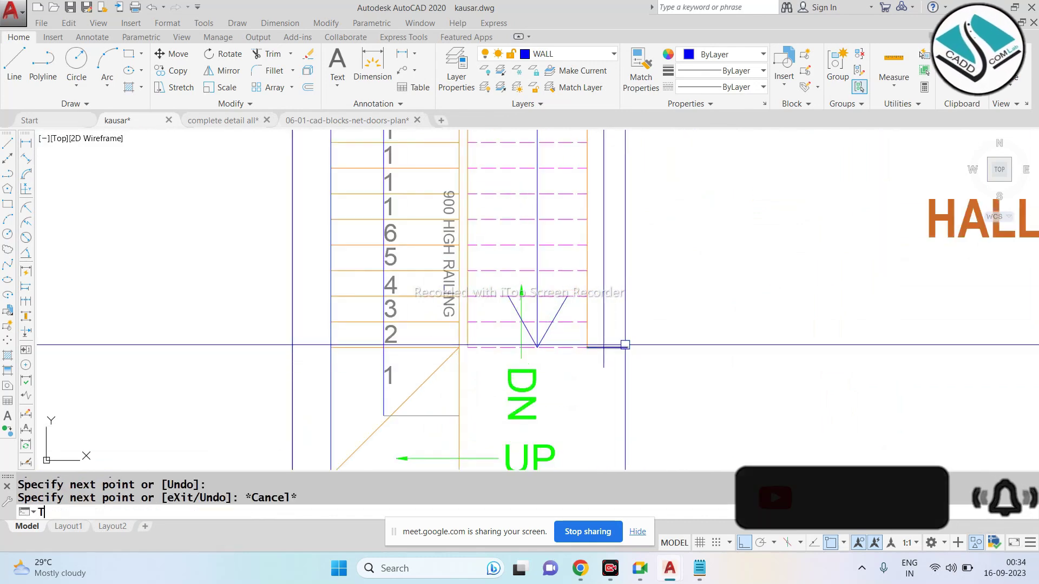
Step: Try trimming the wall lines near the stair, which cannot be trimmed
{"action": "type", "text": "tr"}
{"action": "key", "text": "Return"}
{"action": "key", "text": "Return"}
{"action": "left_click", "coordinate": [615, 348]}
{"action": "scroll", "coordinate": [598, 337], "scroll_direction": "down", "scroll_amount": 2}
{"action": "scroll", "coordinate": [599, 337], "scroll_direction": "down", "scroll_amount": 2}
{"action": "left_click", "coordinate": [606, 332]}
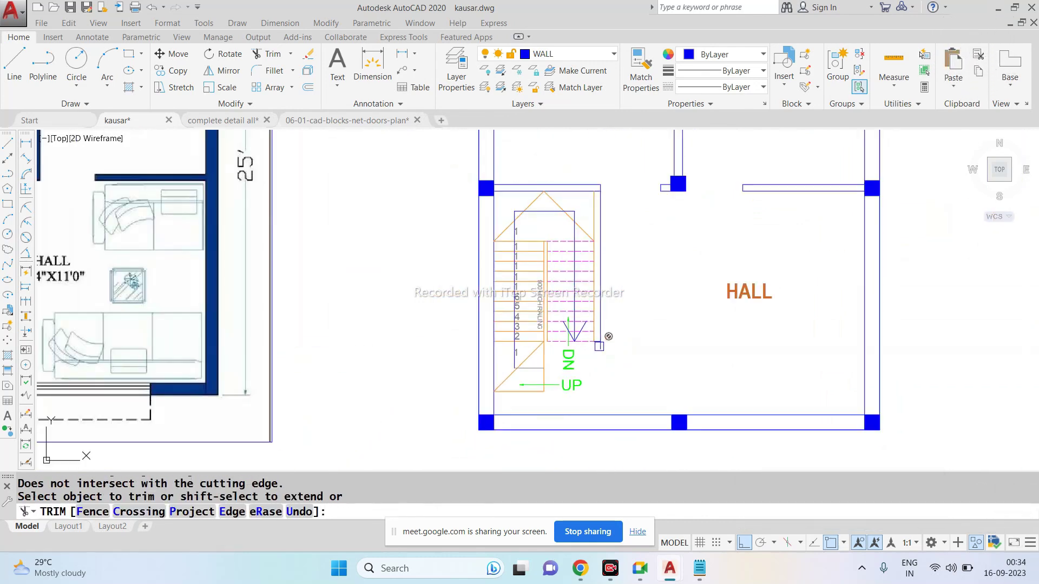
{"action": "scroll", "coordinate": [605, 335], "scroll_direction": "down", "scroll_amount": 2}
{"action": "scroll", "coordinate": [603, 339], "scroll_direction": "up", "scroll_amount": 1}
{"action": "left_click", "coordinate": [604, 339]}
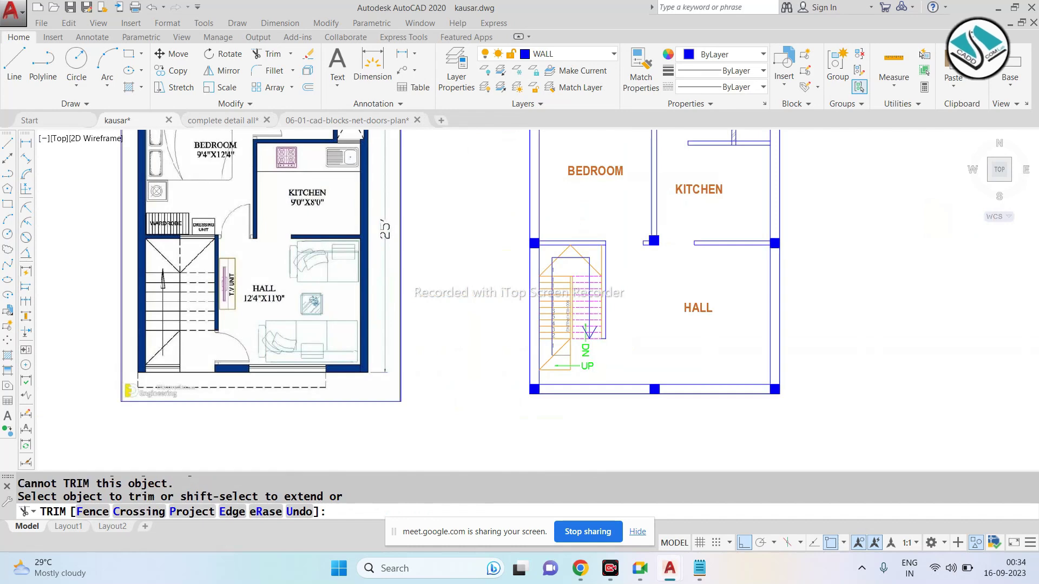
{"action": "scroll", "coordinate": [606, 346], "scroll_direction": "up", "scroll_amount": 2}
{"action": "scroll", "coordinate": [611, 354], "scroll_direction": "down", "scroll_amount": 2}
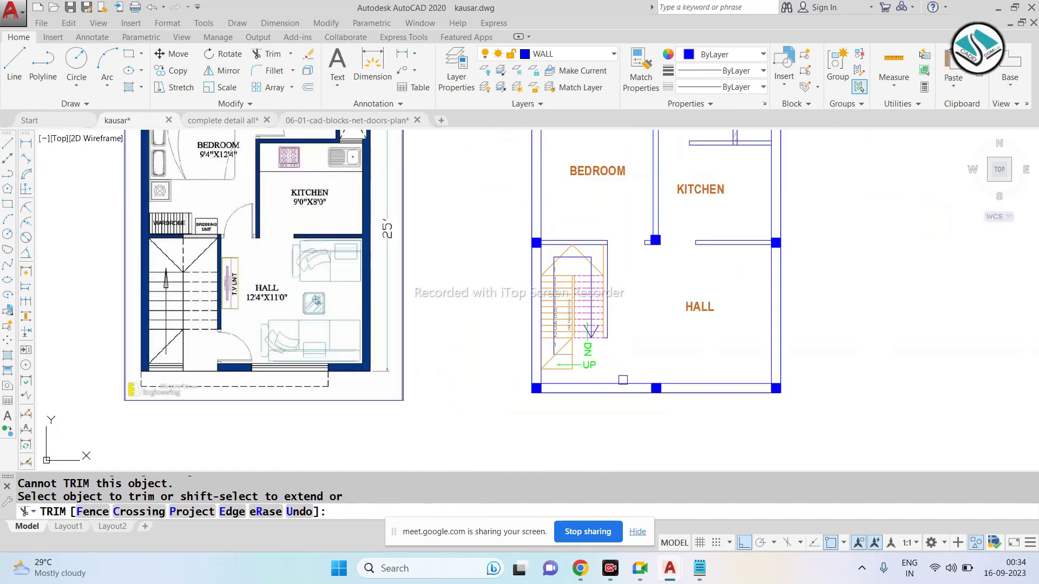
{"action": "scroll", "coordinate": [623, 380], "scroll_direction": "down", "scroll_amount": 2}
{"action": "key", "text": "Escape"}
{"action": "key", "text": "Escape"}
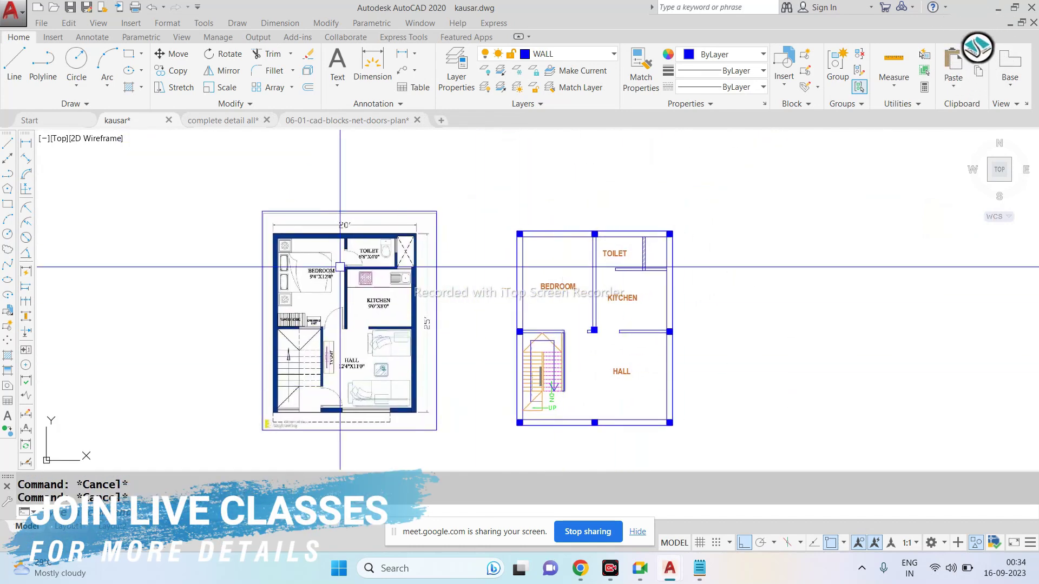
Step: Switch to 06-01-cad-blocks-net-doors-plan.dwg and browse the 830 and 900 door blocks
{"action": "left_click", "coordinate": [347, 120]}
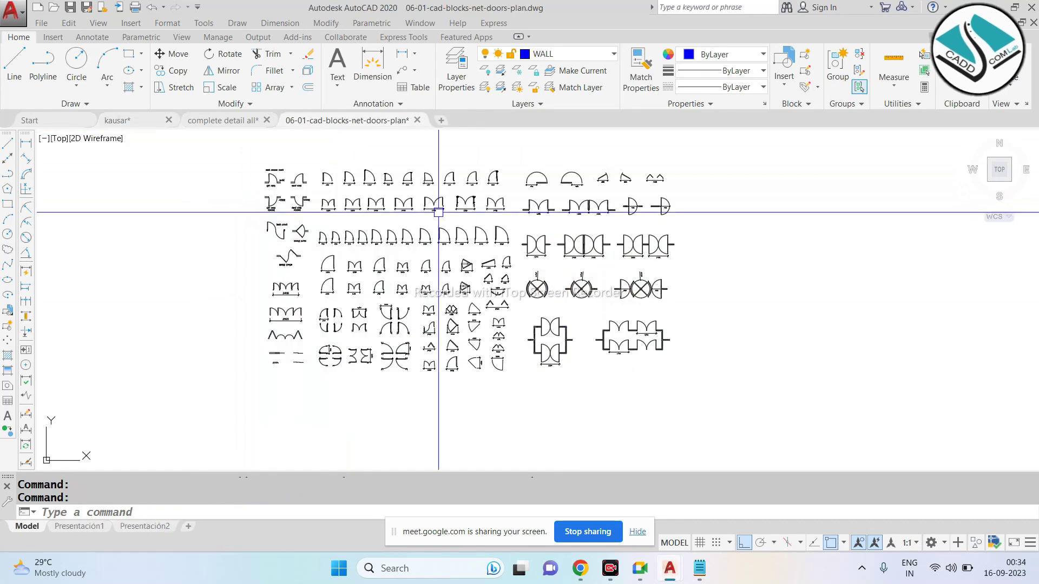
{"action": "scroll", "coordinate": [412, 162], "scroll_direction": "up", "scroll_amount": 2}
{"action": "scroll", "coordinate": [579, 274], "scroll_direction": "up", "scroll_amount": 4}
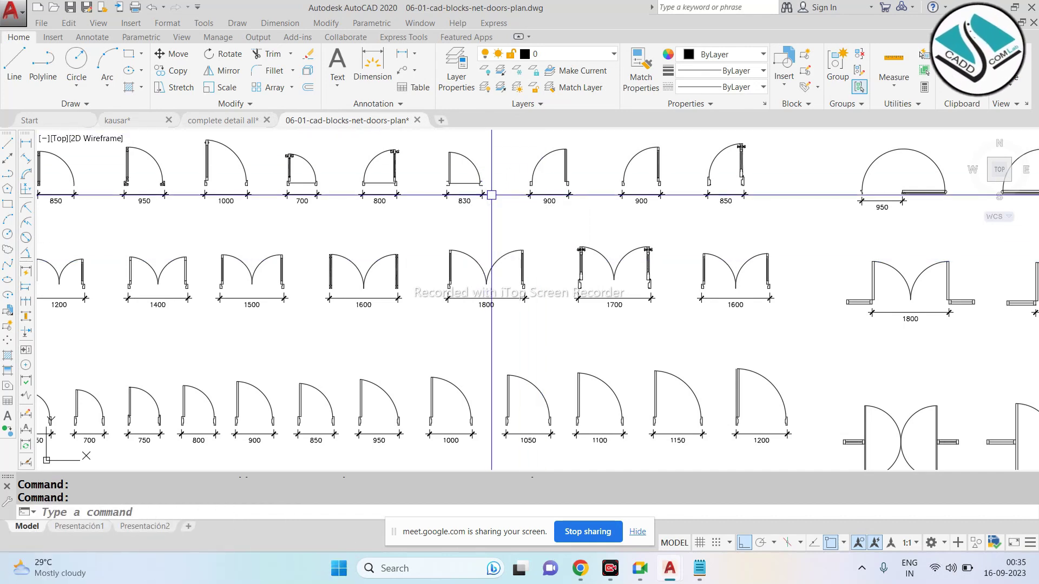
{"action": "scroll", "coordinate": [494, 187], "scroll_direction": "down", "scroll_amount": 2}
{"action": "scroll", "coordinate": [494, 186], "scroll_direction": "up", "scroll_amount": 3}
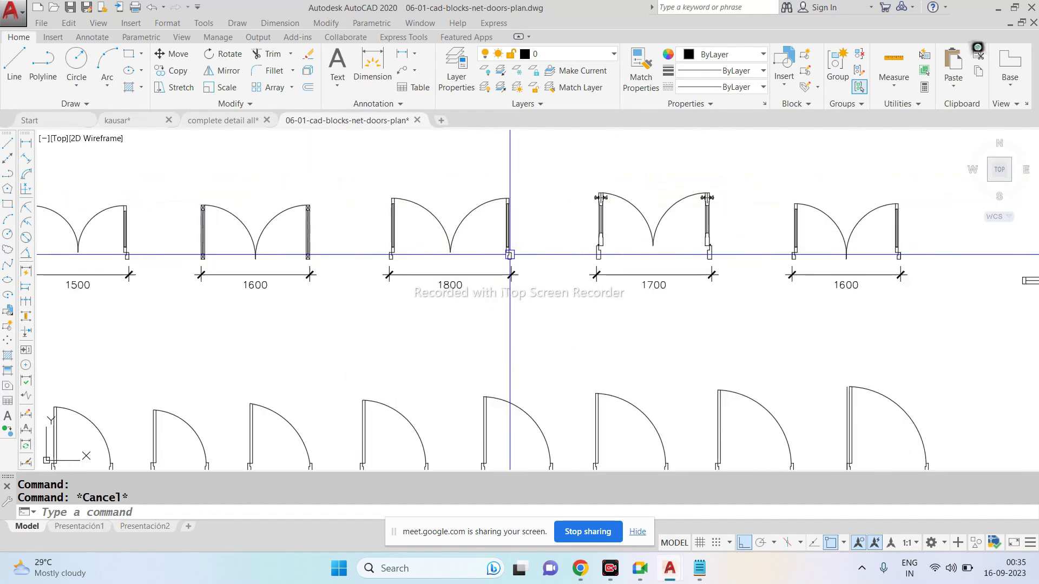
{"action": "scroll", "coordinate": [490, 278], "scroll_direction": "up", "scroll_amount": 2}
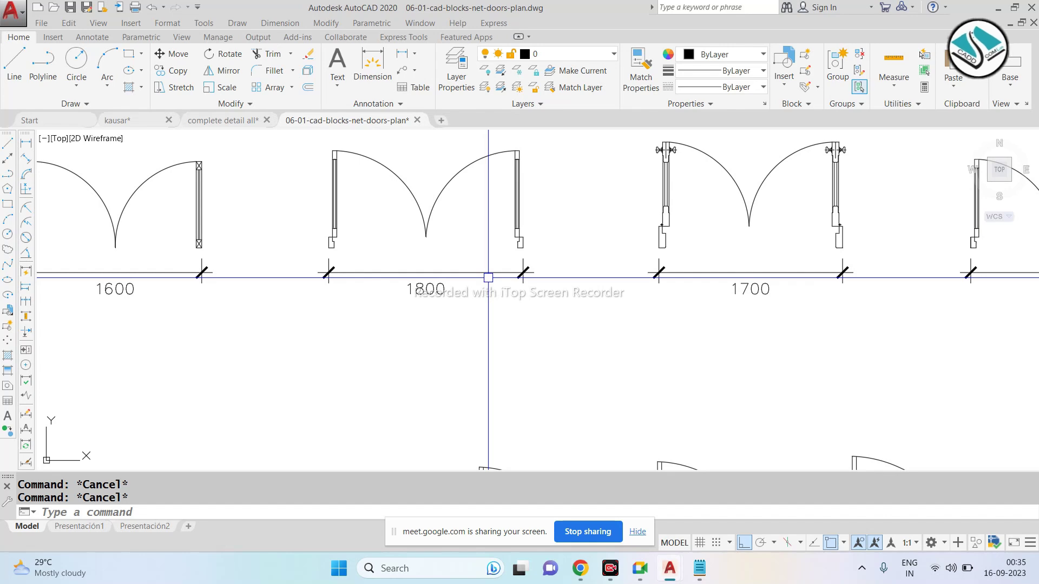
{"action": "scroll", "coordinate": [488, 278], "scroll_direction": "down", "scroll_amount": 3}
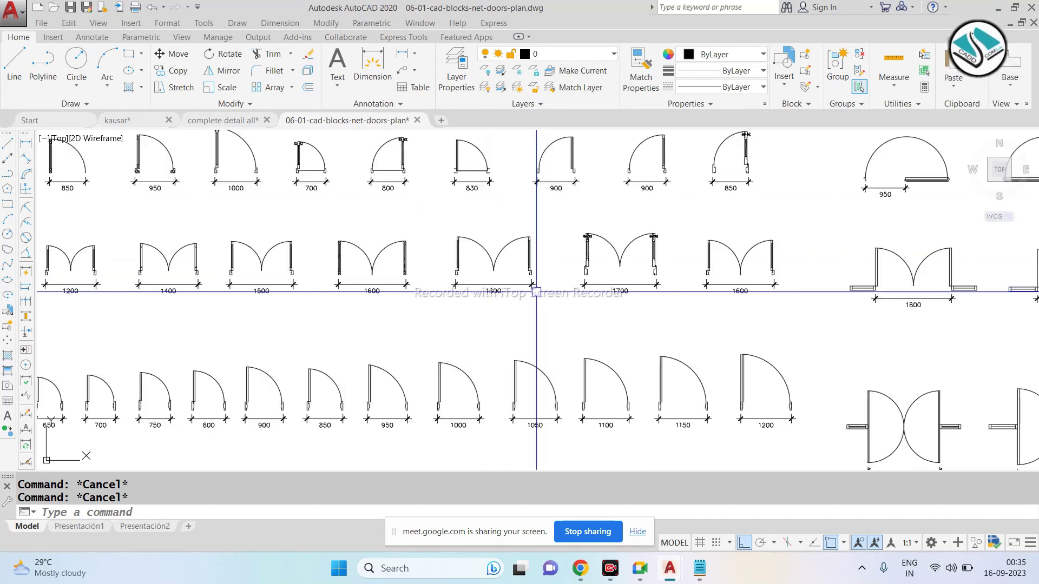
{"action": "scroll", "coordinate": [533, 219], "scroll_direction": "up", "scroll_amount": 3}
{"action": "mouse_move", "coordinate": [504, 205]}
{"action": "middle_mouse_down"}
{"action": "mouse_move", "coordinate": [533, 219]}
{"action": "mouse_move", "coordinate": [541, 209]}
{"action": "middle_mouse_up"}
{"action": "scroll", "coordinate": [541, 209], "scroll_direction": "up", "scroll_amount": 2}
{"action": "scroll", "coordinate": [541, 202], "scroll_direction": "up", "scroll_amount": 2}
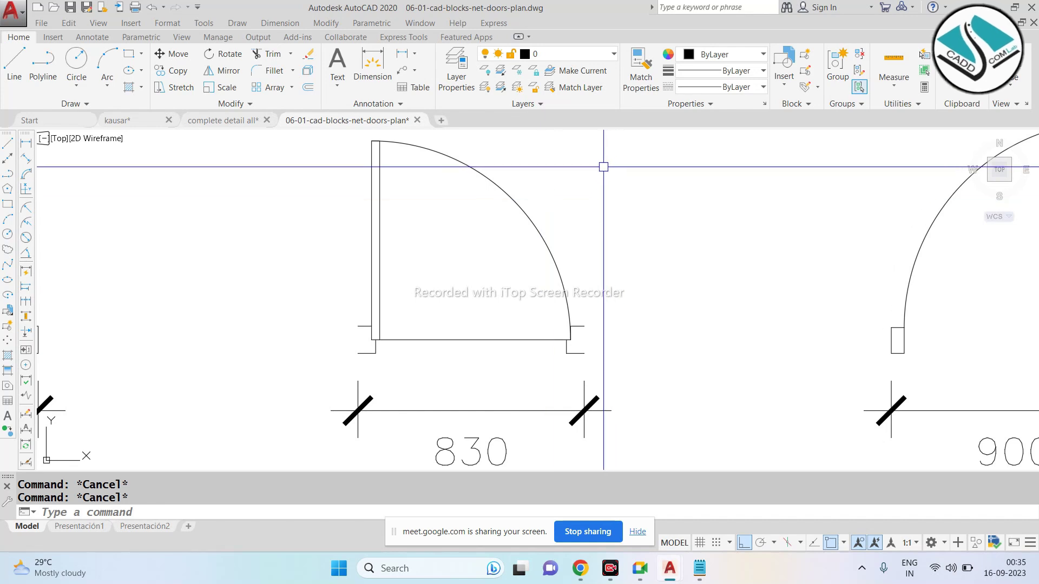
{"action": "scroll", "coordinate": [539, 211], "scroll_direction": "down", "scroll_amount": 5}
{"action": "scroll", "coordinate": [506, 204], "scroll_direction": "down", "scroll_amount": 1}
Step: Erase the 900 dimension under the middle door
{"action": "scroll", "coordinate": [543, 198], "scroll_direction": "up", "scroll_amount": 3}
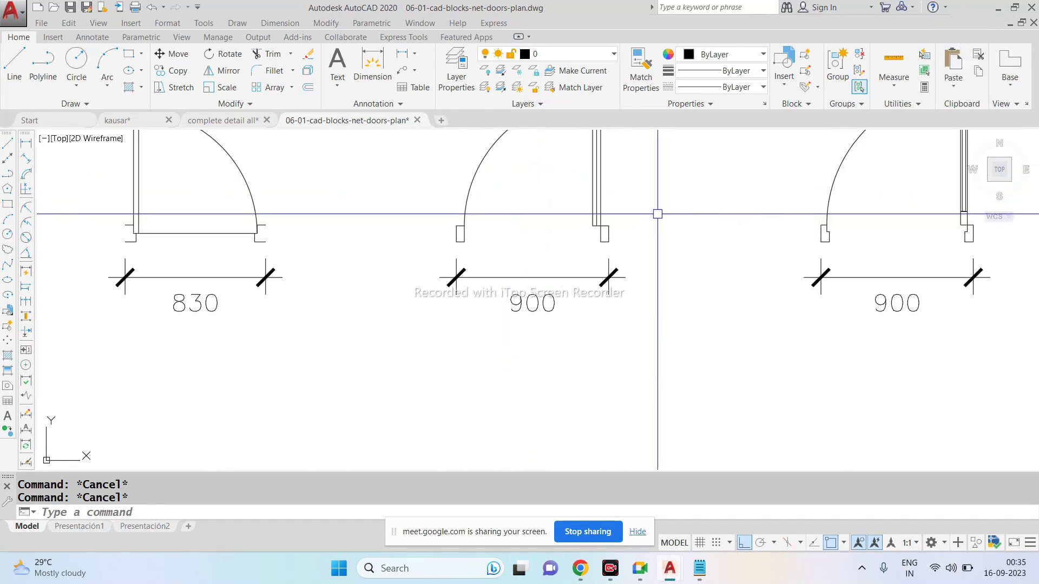
{"action": "left_click", "coordinate": [675, 262]}
{"action": "left_click", "coordinate": [527, 290]}
{"action": "type", "text": "e"}
{"action": "key", "text": "Return"}
Step: Select the middle door block and switch to complete detail all.dwg
{"action": "middle_click_drag", "start_coordinate": [580, 232], "coordinate": [546, 300]}
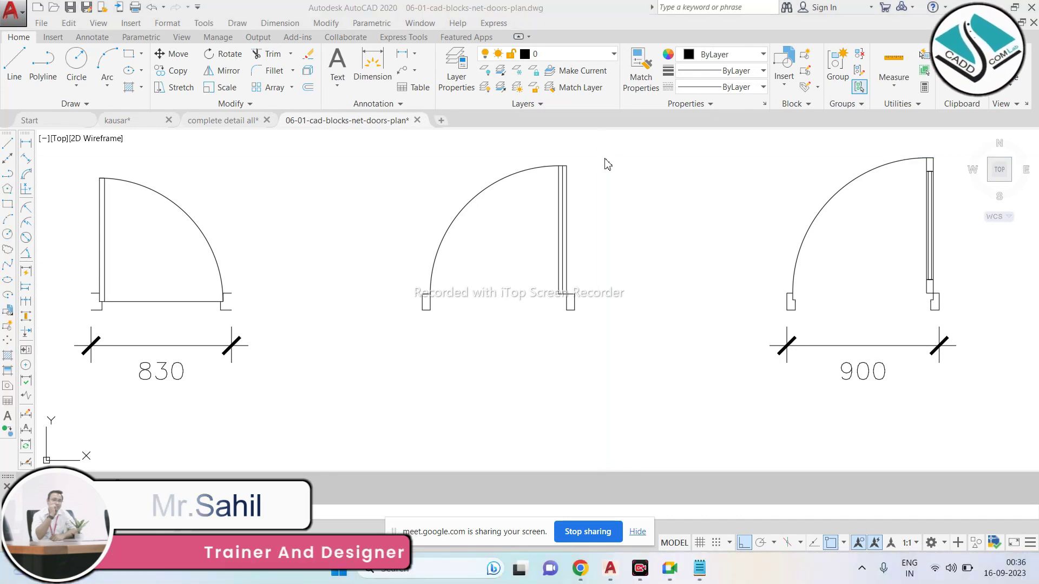
{"action": "left_click", "coordinate": [563, 238]}
{"action": "key", "text": "Escape"}
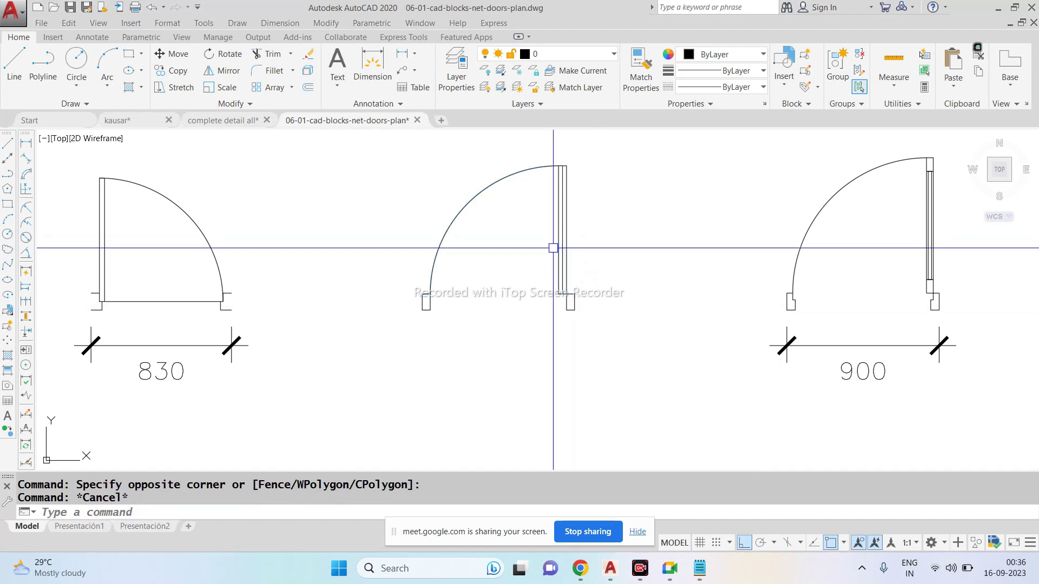
{"action": "scroll", "coordinate": [552, 226], "scroll_direction": "down", "scroll_amount": 2}
{"action": "left_click", "coordinate": [592, 184]}
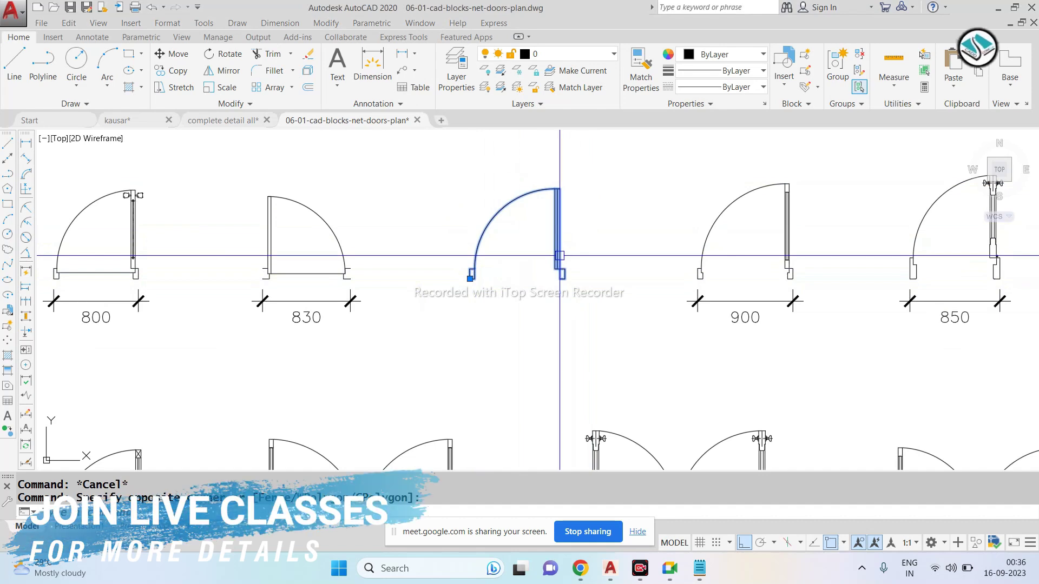
{"action": "left_click", "coordinate": [240, 124]}
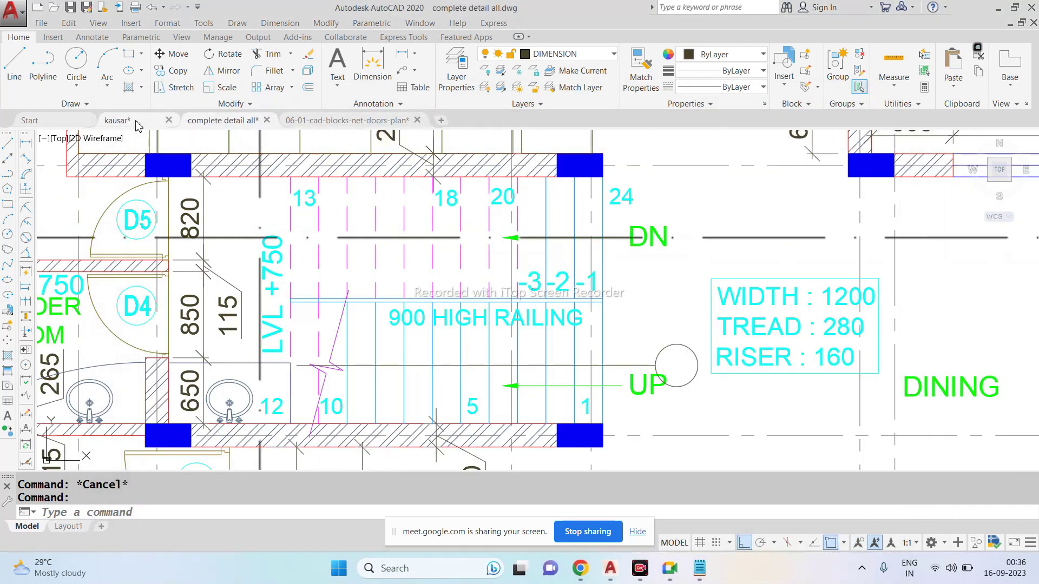
Step: Paste the copied door into the kausar floor plan, placing it beside the plan
{"action": "left_click", "coordinate": [145, 128]}
{"action": "key", "text": "ctrl+v"}
{"action": "scroll", "coordinate": [332, 219], "scroll_direction": "down", "scroll_amount": 4}
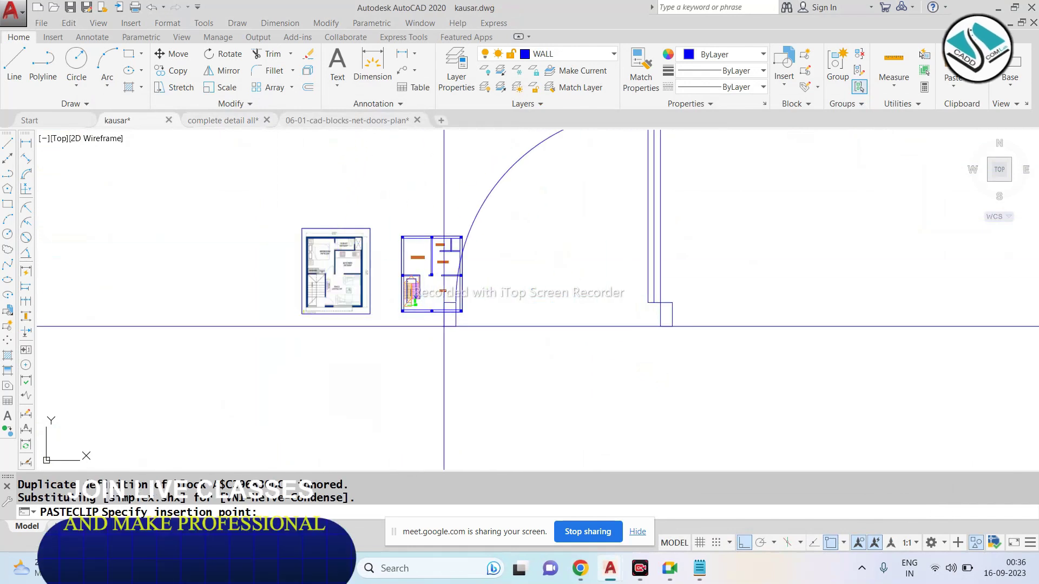
{"action": "left_click", "coordinate": [685, 261]}
Step: Scale the pasted door down to a smaller size
{"action": "type", "text": "sc"}
{"action": "key", "text": "Return"}
{"action": "left_click", "coordinate": [520, 267]}
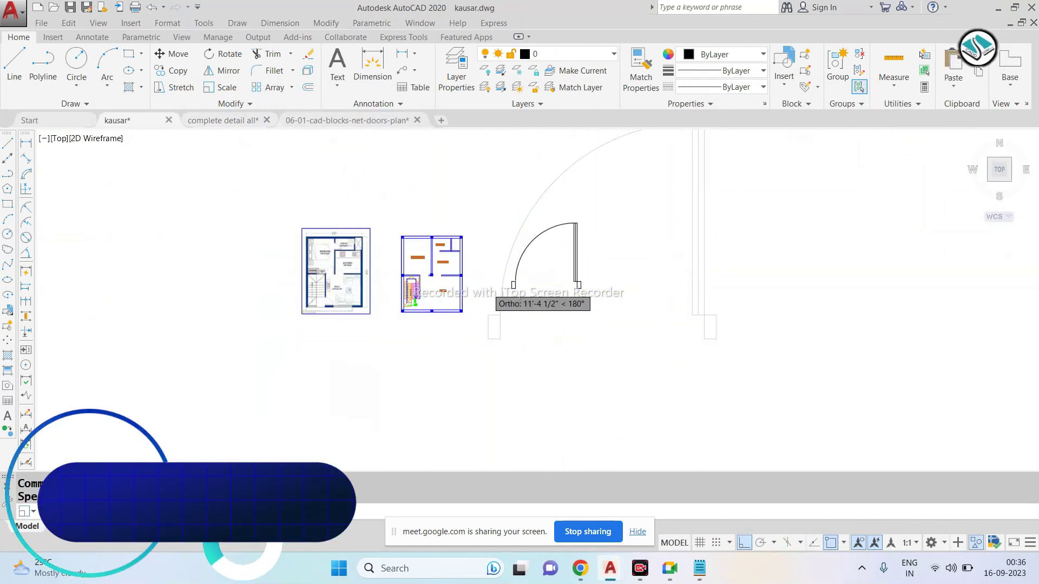
{"action": "scroll", "coordinate": [504, 287], "scroll_direction": "up", "scroll_amount": 2}
{"action": "left_click", "coordinate": [517, 281]}
Step: Move the shrunken door closer to the floor plan
{"action": "left_click_drag", "start_coordinate": [603, 220], "coordinate": [522, 278]}
{"action": "scroll", "coordinate": [522, 278], "scroll_direction": "up", "scroll_amount": 2}
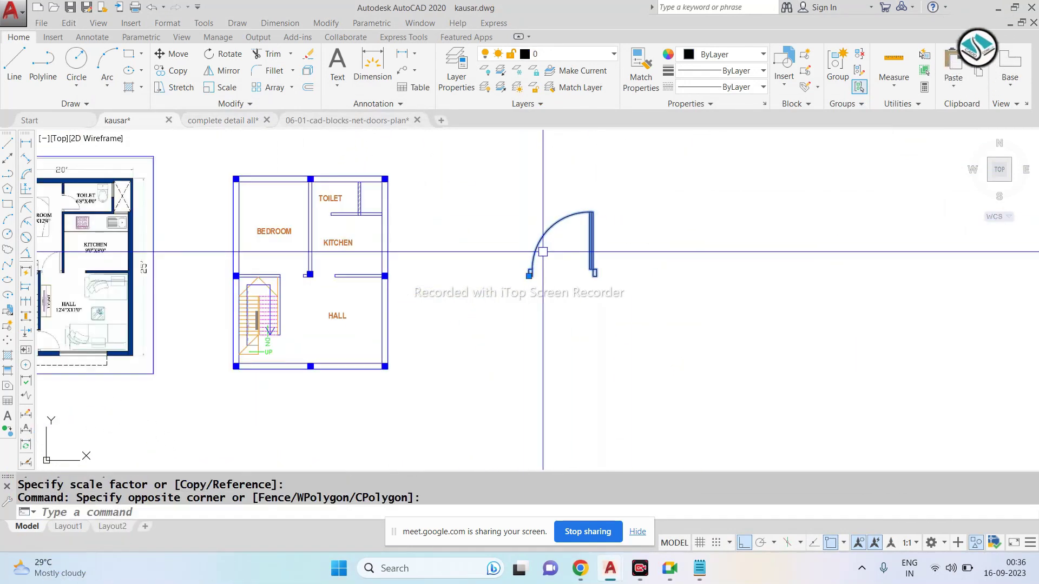
{"action": "type", "text": "m"}
{"action": "key", "text": "Return"}
{"action": "left_click", "coordinate": [550, 228]}
{"action": "left_click", "coordinate": [429, 206]}
Step: Mirror the door about a vertical axis, keeping the original
{"action": "scroll", "coordinate": [429, 207], "scroll_direction": "up", "scroll_amount": 2}
{"action": "left_click", "coordinate": [558, 211]}
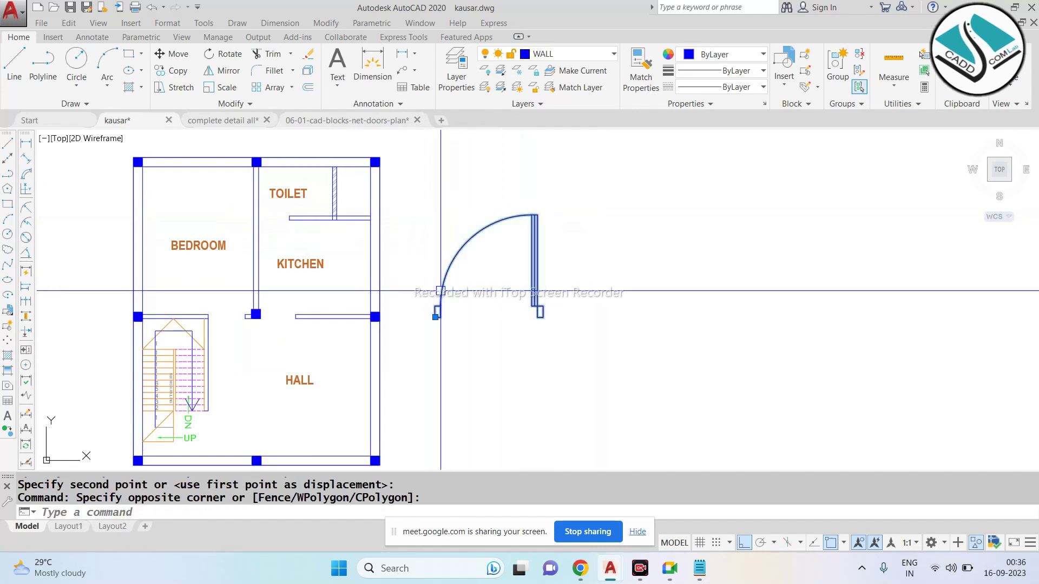
{"action": "left_click", "coordinate": [441, 290]}
{"action": "type", "text": "mi"}
{"action": "key", "text": "Return"}
{"action": "left_click", "coordinate": [619, 290]}
{"action": "left_click", "coordinate": [619, 217]}
{"action": "key", "text": "Return"}
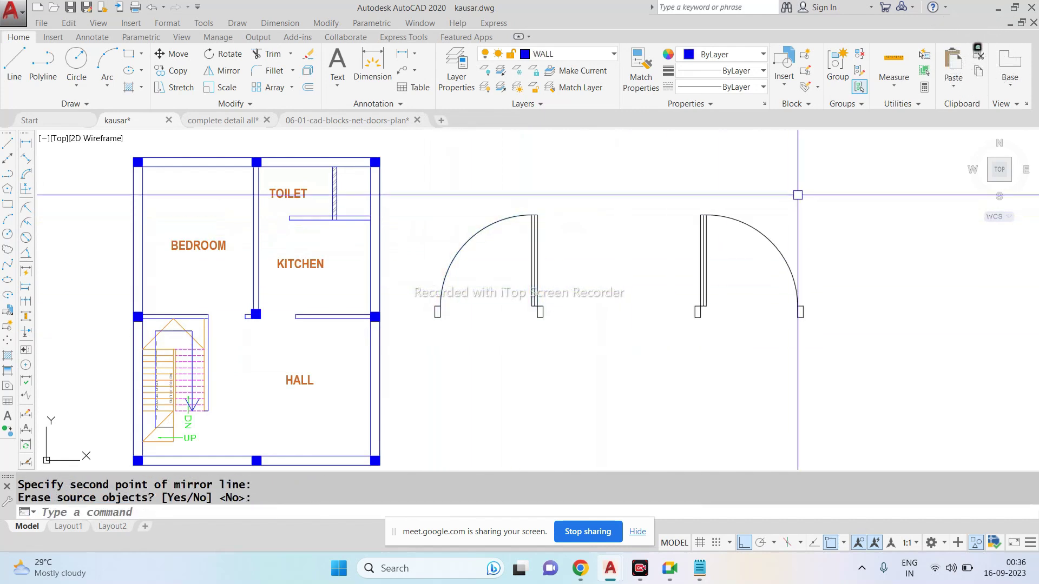
Step: Move the mirrored door into the bedroom corner, with ortho turned off
{"action": "type", "text": "m"}
{"action": "key", "text": "Return"}
{"action": "left_click", "coordinate": [727, 261]}
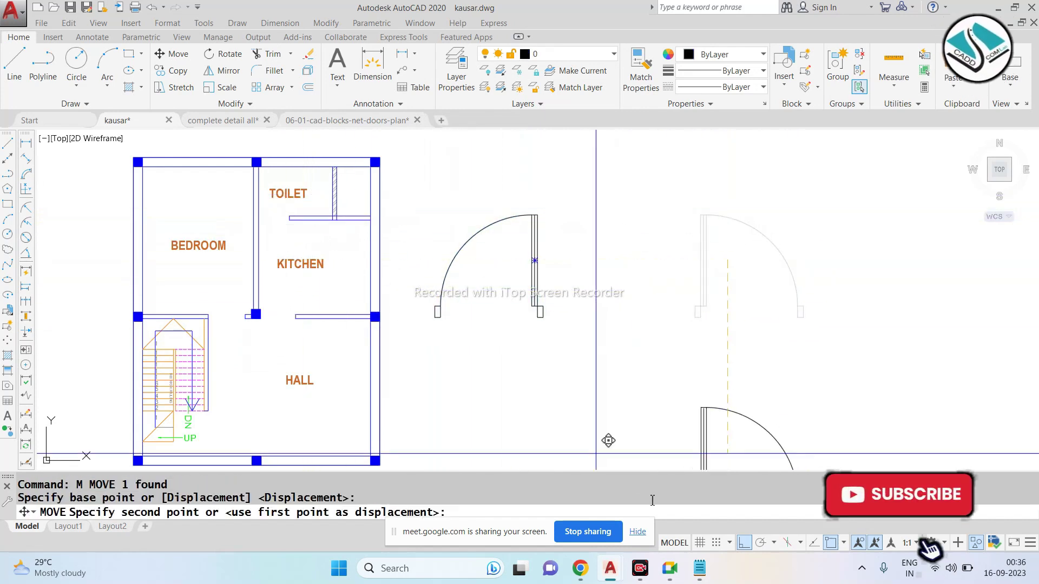
{"action": "left_click", "coordinate": [744, 542]}
{"action": "scroll", "coordinate": [250, 190], "scroll_direction": "up", "scroll_amount": 3}
{"action": "scroll", "coordinate": [251, 190], "scroll_direction": "up", "scroll_amount": 2}
{"action": "left_click", "coordinate": [211, 167]}
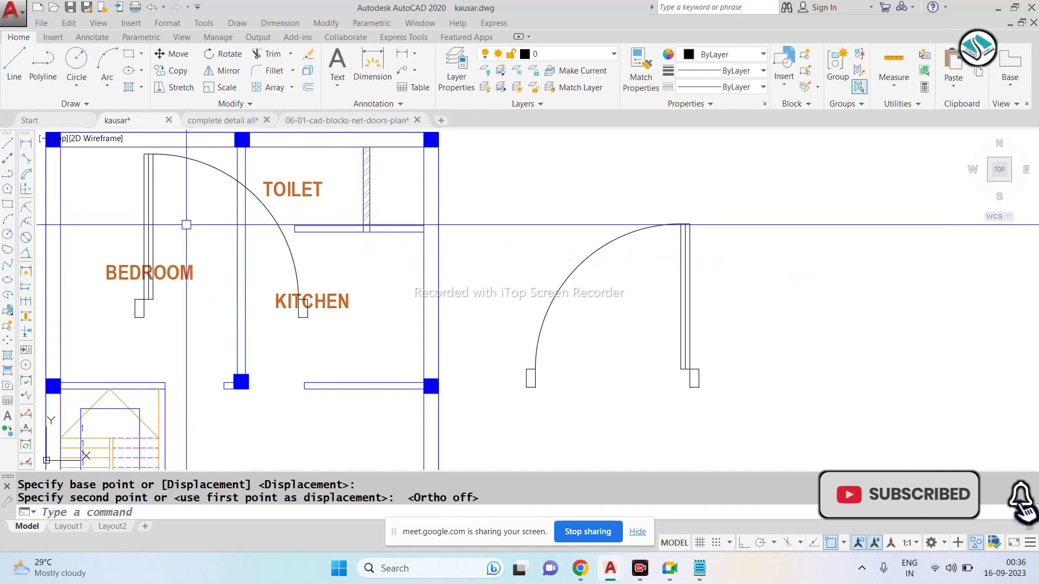
Step: Start resizing the bedroom door, then cancel the scale
{"action": "left_click", "coordinate": [211, 167]}
{"action": "type", "text": "sc"}
{"action": "key", "text": "Return"}
{"action": "scroll", "coordinate": [200, 185], "scroll_direction": "up", "scroll_amount": 2}
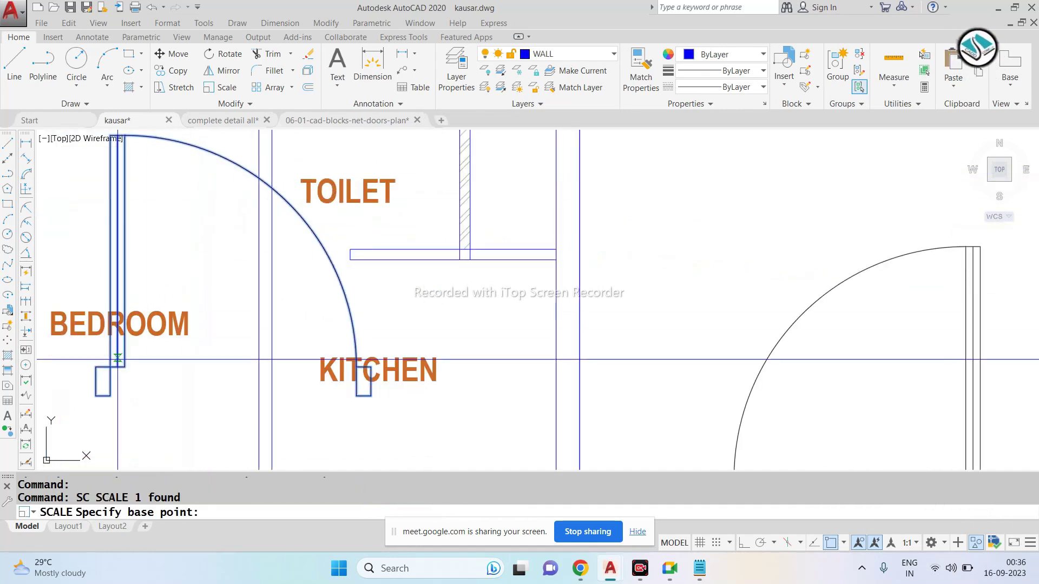
{"action": "scroll", "coordinate": [273, 331], "scroll_direction": "down", "scroll_amount": 4}
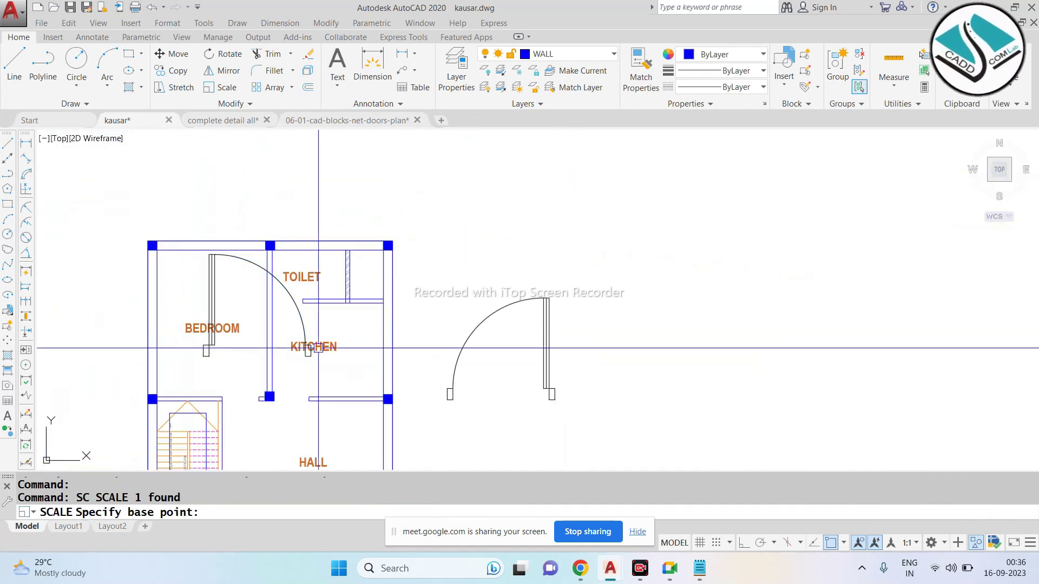
{"action": "key", "text": "Escape"}
{"action": "key", "text": "Escape"}
Step: Move the bedroom door back out beside the other door
{"action": "scroll", "coordinate": [273, 331], "scroll_direction": "up", "scroll_amount": 2}
{"action": "left_click", "coordinate": [322, 347]}
{"action": "type", "text": "m"}
{"action": "key", "text": "Return"}
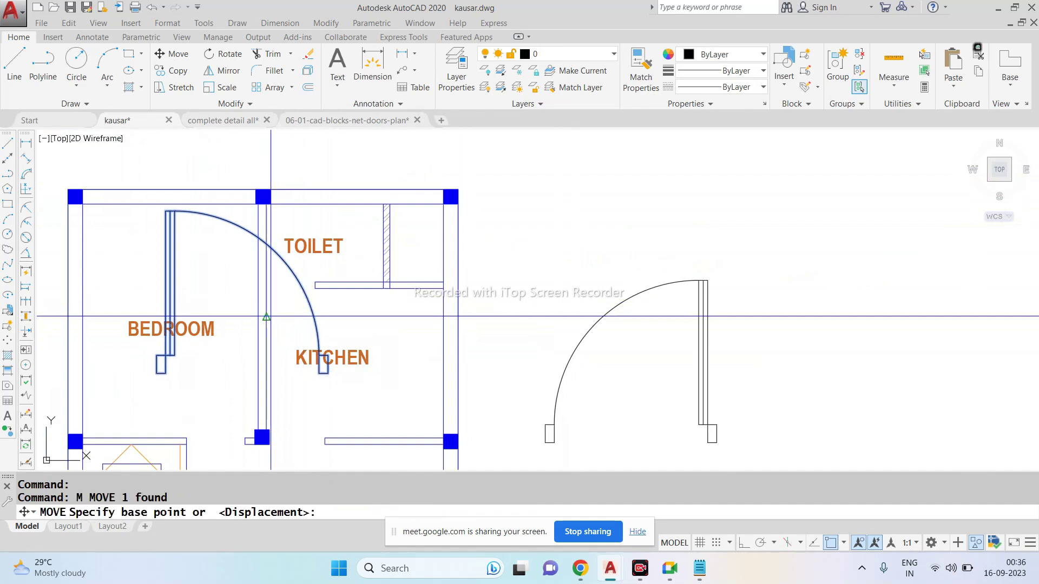
{"action": "left_click", "coordinate": [281, 314]}
{"action": "left_click", "coordinate": [908, 320]}
{"action": "key", "text": "Escape"}
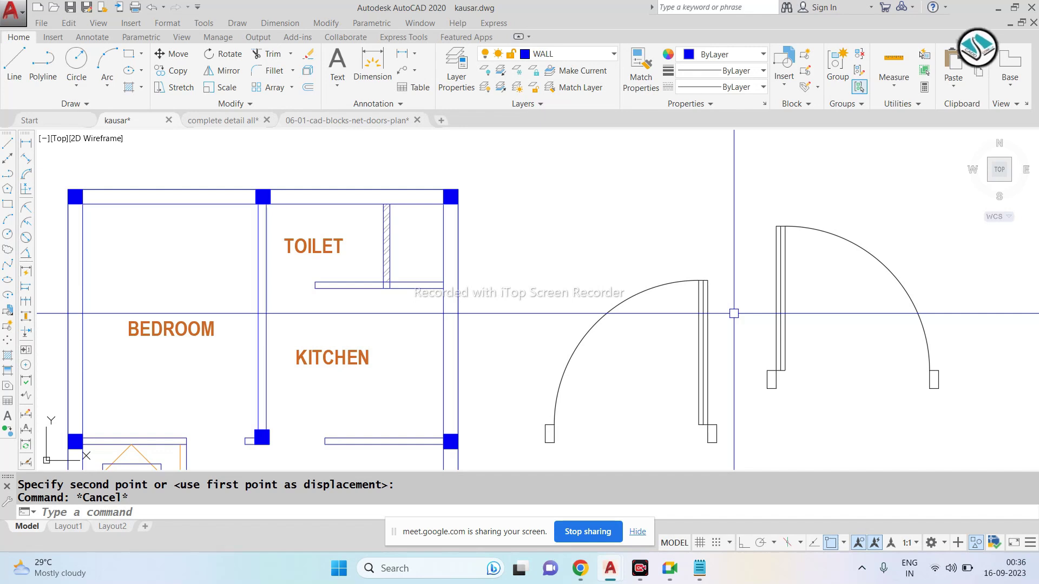
{"action": "key", "text": "Escape"}
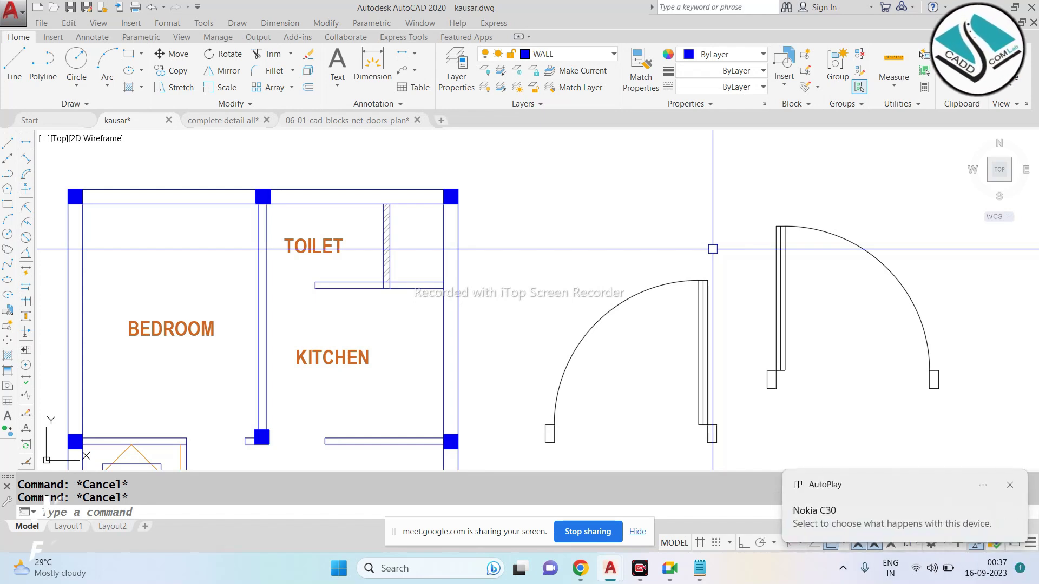
{"action": "left_click", "coordinate": [1010, 486]}
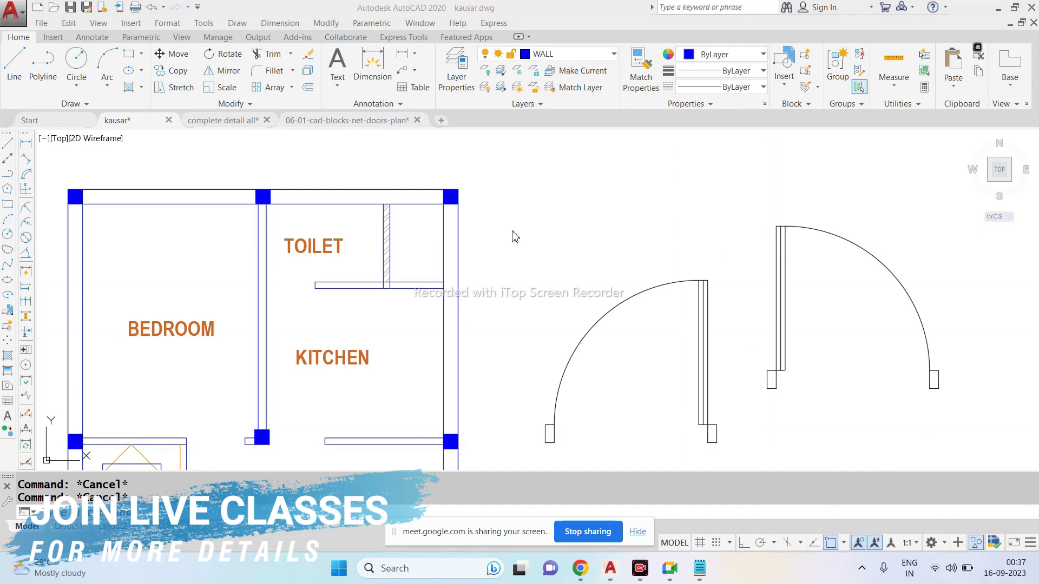
{"action": "left_click", "coordinate": [532, 225]}
{"action": "key", "text": "Escape"}
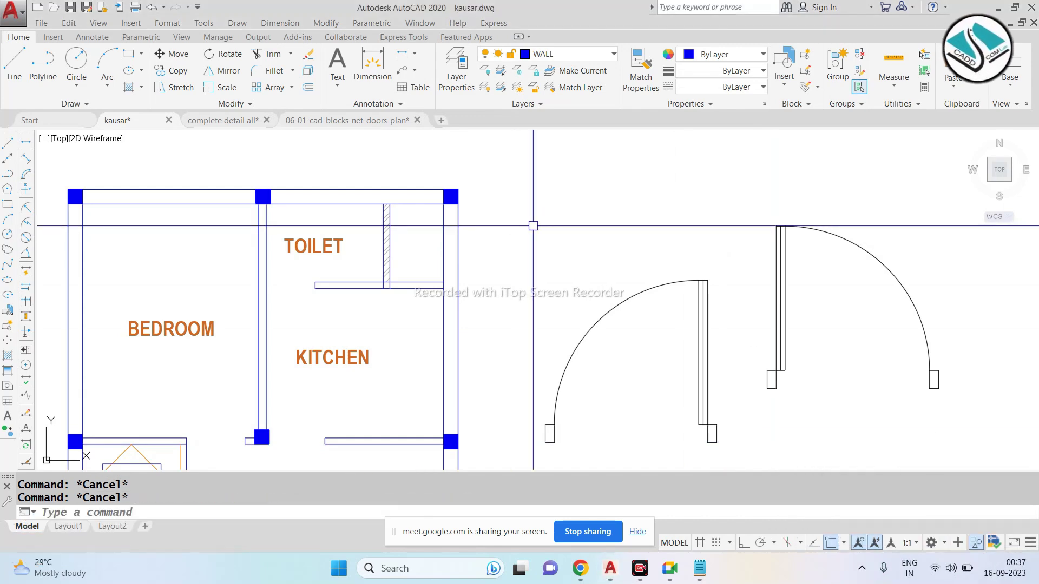
{"action": "scroll", "coordinate": [579, 249], "scroll_direction": "down", "scroll_amount": 2}
{"action": "scroll", "coordinate": [632, 264], "scroll_direction": "up", "scroll_amount": 2}
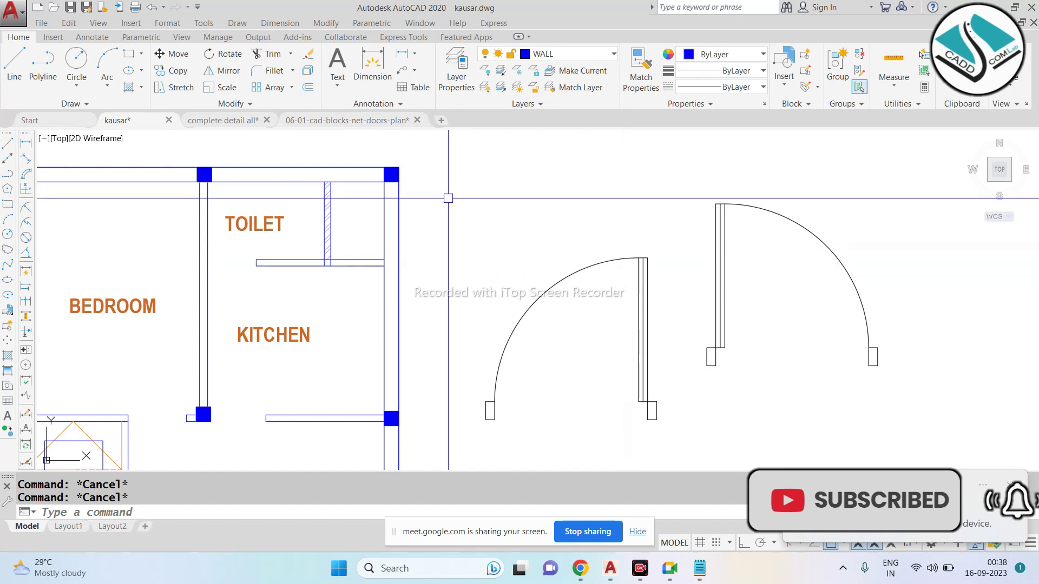
{"action": "scroll", "coordinate": [328, 221], "scroll_direction": "up", "scroll_amount": 4}
Step: Erase the hatch from the toilet wall
{"action": "left_click", "coordinate": [330, 231]}
{"action": "type", "text": "e"}
{"action": "key", "text": "Return"}
{"action": "scroll", "coordinate": [330, 231], "scroll_direction": "down", "scroll_amount": 5}
{"action": "key", "text": "Escape"}
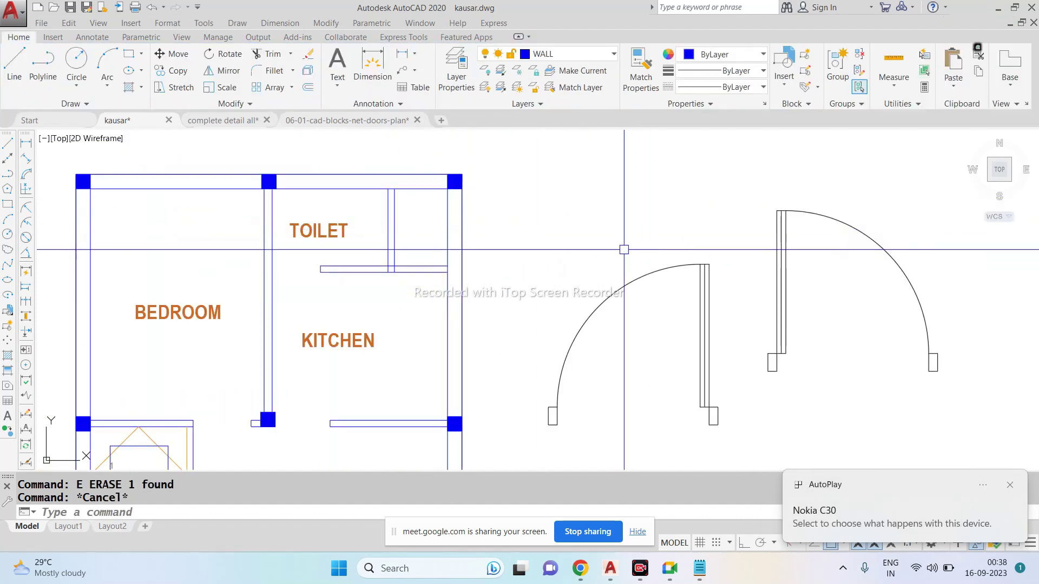
Step: Scale the left door from its lower-left corner, using its own width as reference length
{"action": "left_click", "coordinate": [691, 204]}
{"action": "left_click", "coordinate": [636, 300]}
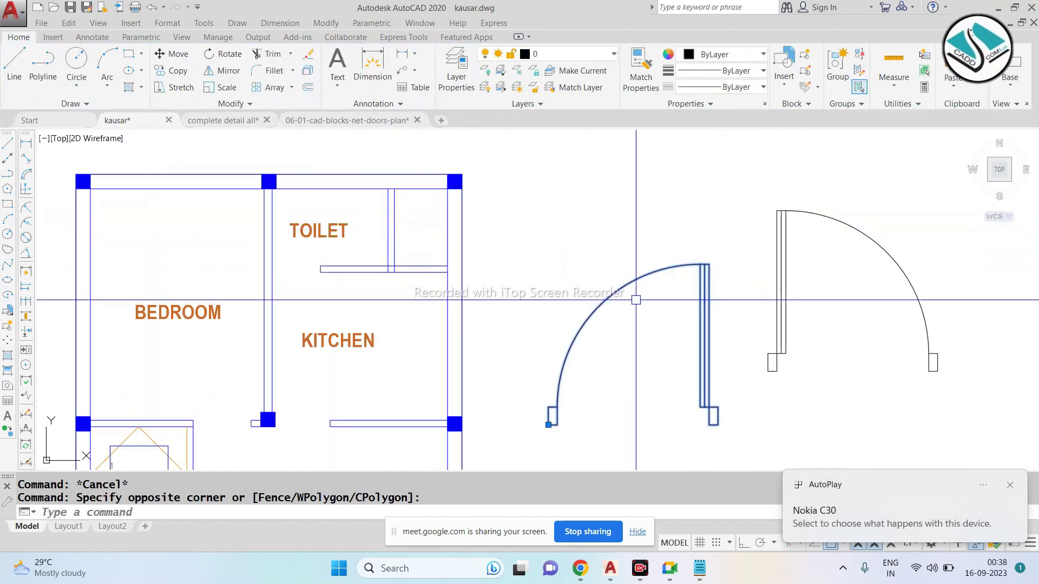
{"action": "type", "text": "sc"}
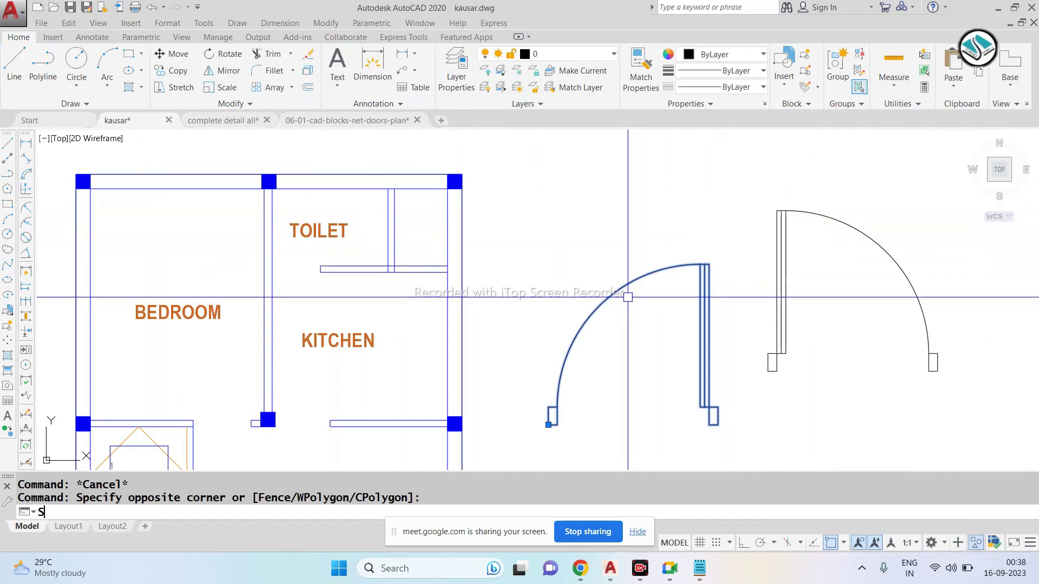
{"action": "key", "text": "Return"}
{"action": "left_click", "coordinate": [552, 417]}
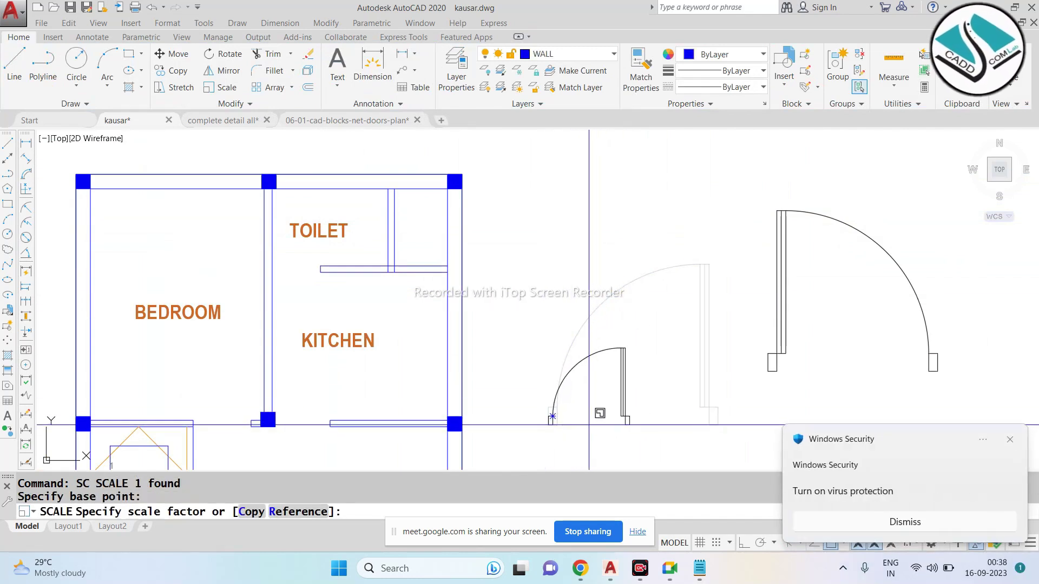
{"action": "type", "text": "r"}
{"action": "key", "text": "Return"}
{"action": "scroll", "coordinate": [552, 425], "scroll_direction": "up", "scroll_amount": 8}
{"action": "scroll", "coordinate": [553, 440], "scroll_direction": "up", "scroll_amount": 3}
{"action": "left_click", "coordinate": [537, 392]}
{"action": "scroll", "coordinate": [537, 393], "scroll_direction": "down", "scroll_amount": 3}
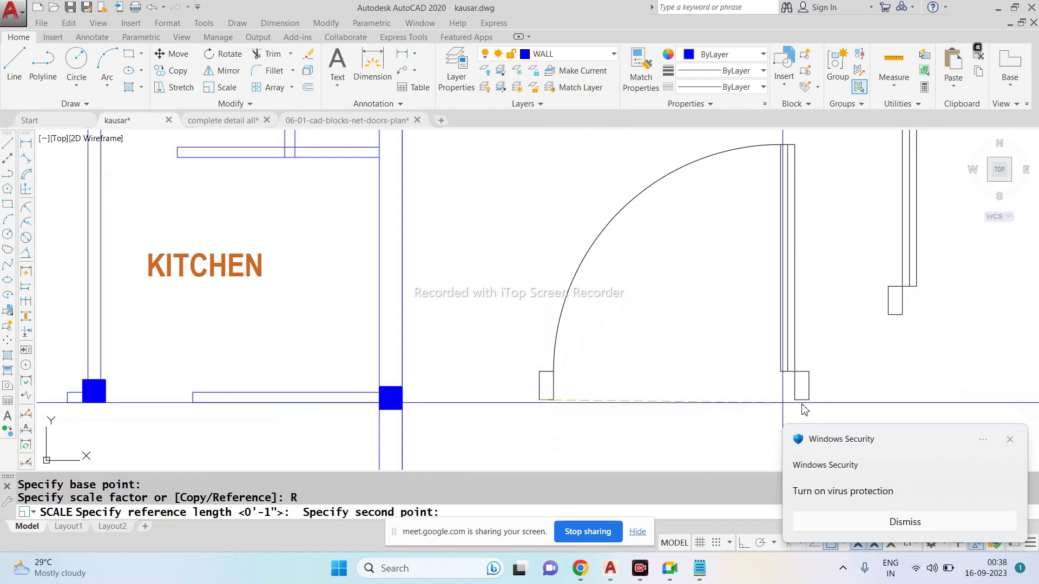
{"action": "left_click", "coordinate": [809, 399]}
{"action": "scroll", "coordinate": [646, 349], "scroll_direction": "down", "scroll_amount": 2}
{"action": "type", "text": "P"}
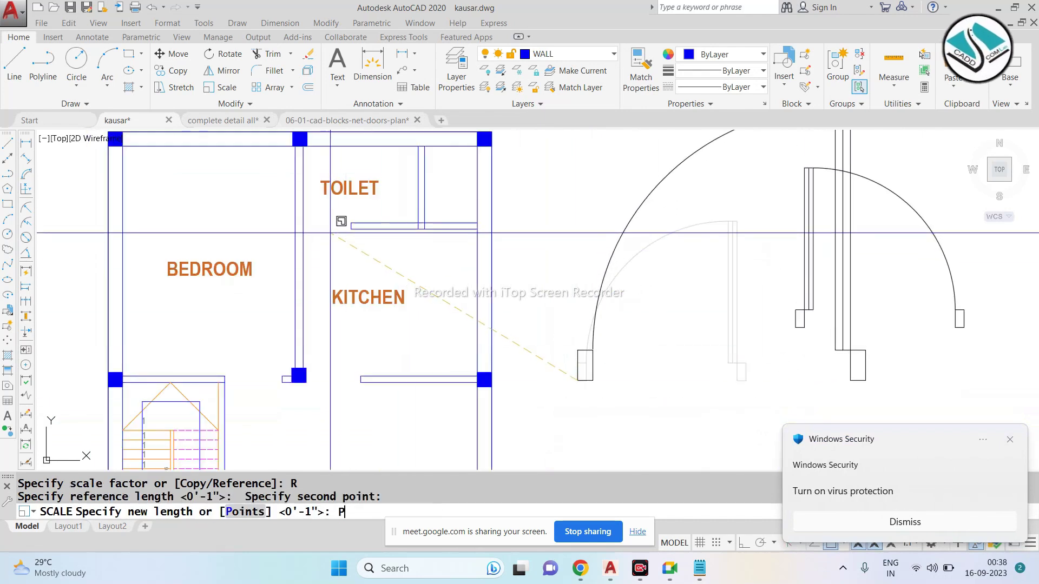
Step: Set the door's new width to the toilet doorway opening, then reselect the resized door
{"action": "key", "text": "Return"}
{"action": "scroll", "coordinate": [330, 233], "scroll_direction": "up", "scroll_amount": 4}
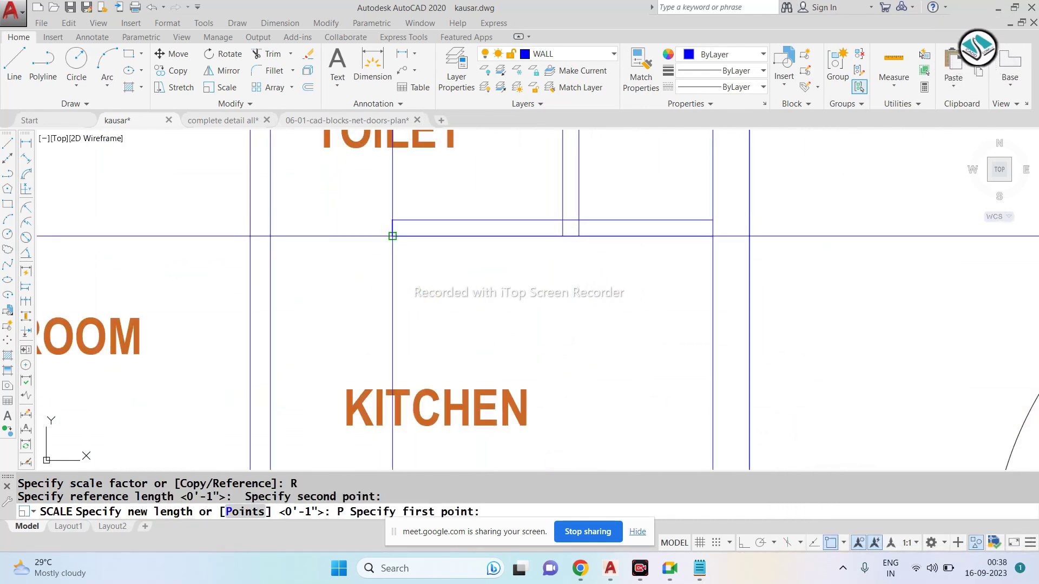
{"action": "left_click", "coordinate": [392, 236]}
{"action": "left_click", "coordinate": [713, 236]}
{"action": "scroll", "coordinate": [541, 298], "scroll_direction": "down", "scroll_amount": 3}
{"action": "scroll", "coordinate": [649, 379], "scroll_direction": "up", "scroll_amount": 3}
{"action": "left_click", "coordinate": [728, 333]}
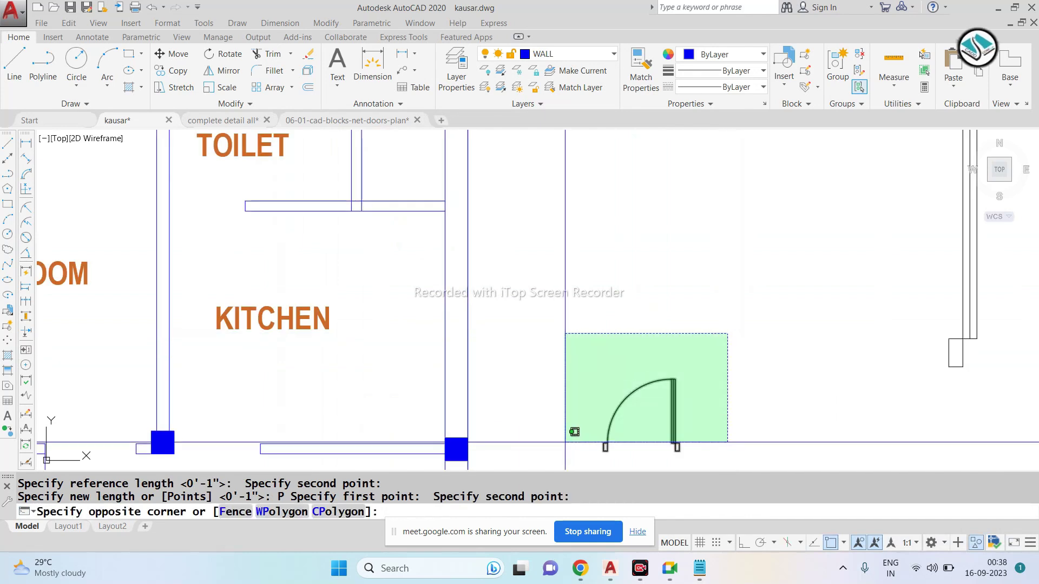
{"action": "left_click", "coordinate": [574, 432]}
Step: Move the resized door into the toilet doorway
{"action": "type", "text": "m"}
{"action": "key", "text": "Return"}
{"action": "left_click", "coordinate": [676, 443]}
{"action": "middle_click_drag", "start_coordinate": [295, 195], "coordinate": [458, 299]}
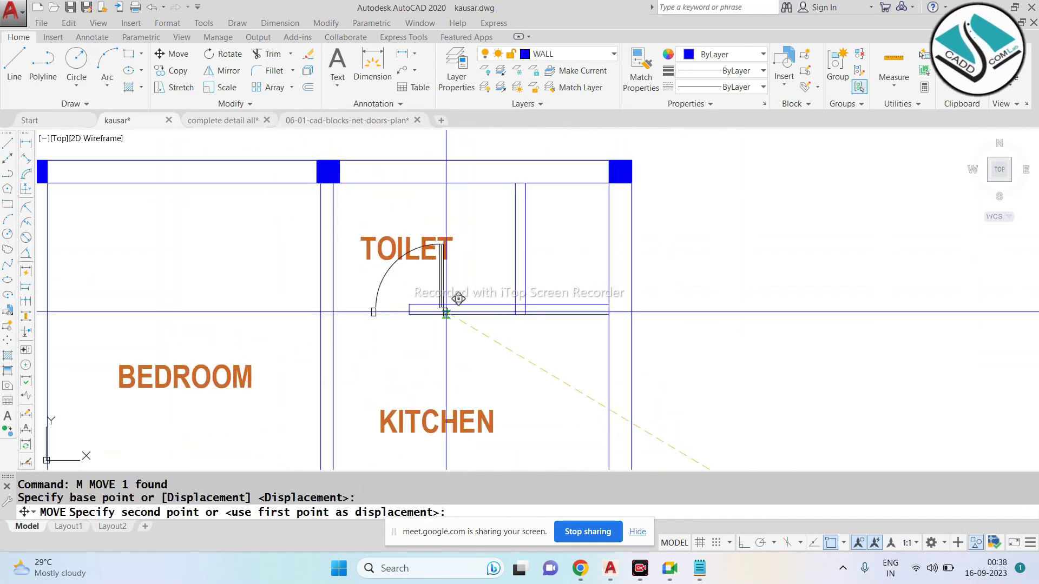
{"action": "left_click", "coordinate": [458, 298]}
{"action": "scroll", "coordinate": [458, 299], "scroll_direction": "up", "scroll_amount": 3}
Step: Mirror the placed door about a vertical axis, keeping the original
{"action": "left_click", "coordinate": [487, 390]}
{"action": "left_click", "coordinate": [346, 254]}
{"action": "type", "text": "mi"}
{"action": "key", "text": "Return"}
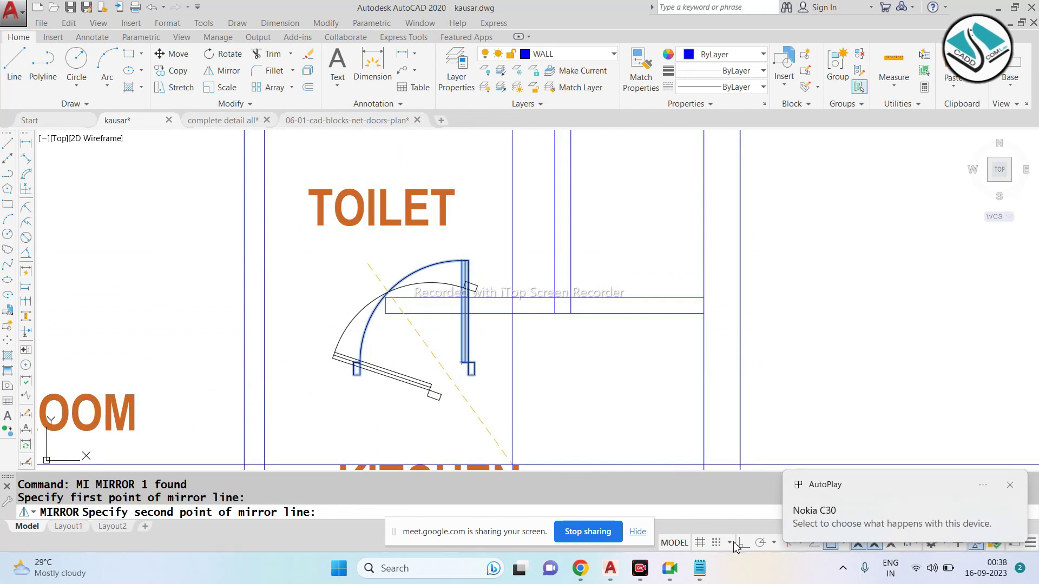
{"action": "left_click", "coordinate": [743, 543]}
{"action": "left_click", "coordinate": [470, 374]}
{"action": "key", "text": "Return"}
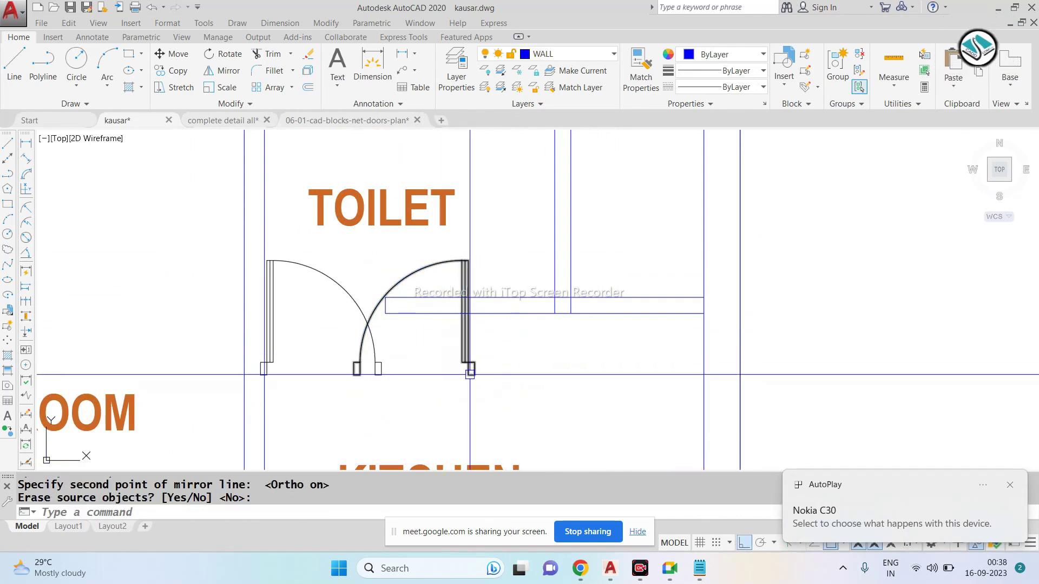
Step: Erase the unwanted right-hand door, leaving the flipped copy
{"action": "key", "text": "Escape"}
{"action": "left_click", "coordinate": [496, 348]}
{"action": "left_click", "coordinate": [457, 382]}
{"action": "type", "text": "e"}
{"action": "key", "text": "Return"}
{"action": "key", "text": "Escape"}
{"action": "key", "text": "Escape"}
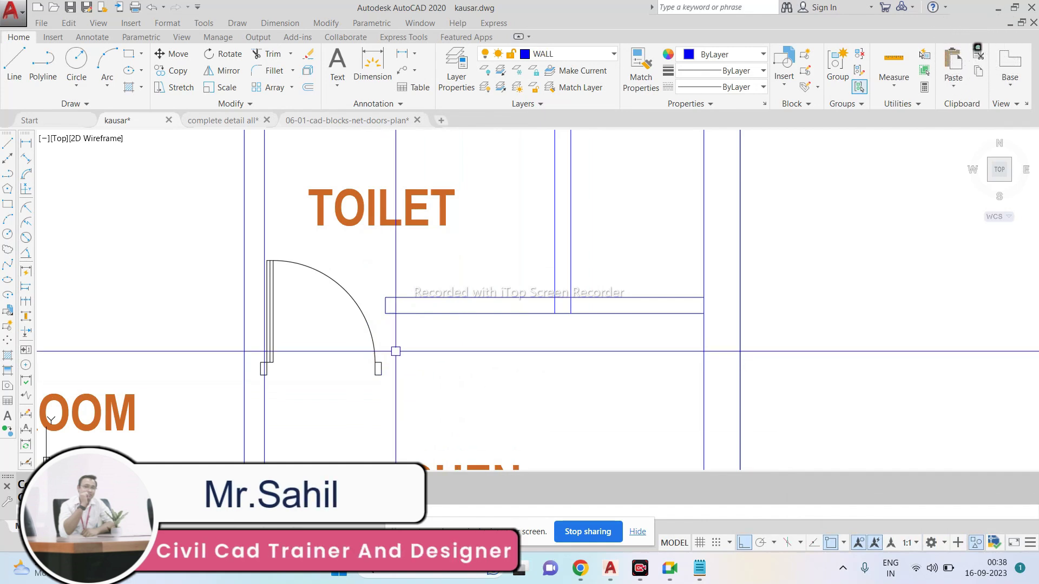
Step: Shift the toilet door toward the wall end
{"action": "left_click", "coordinate": [376, 354]}
{"action": "scroll", "coordinate": [373, 371], "scroll_direction": "up", "scroll_amount": 4}
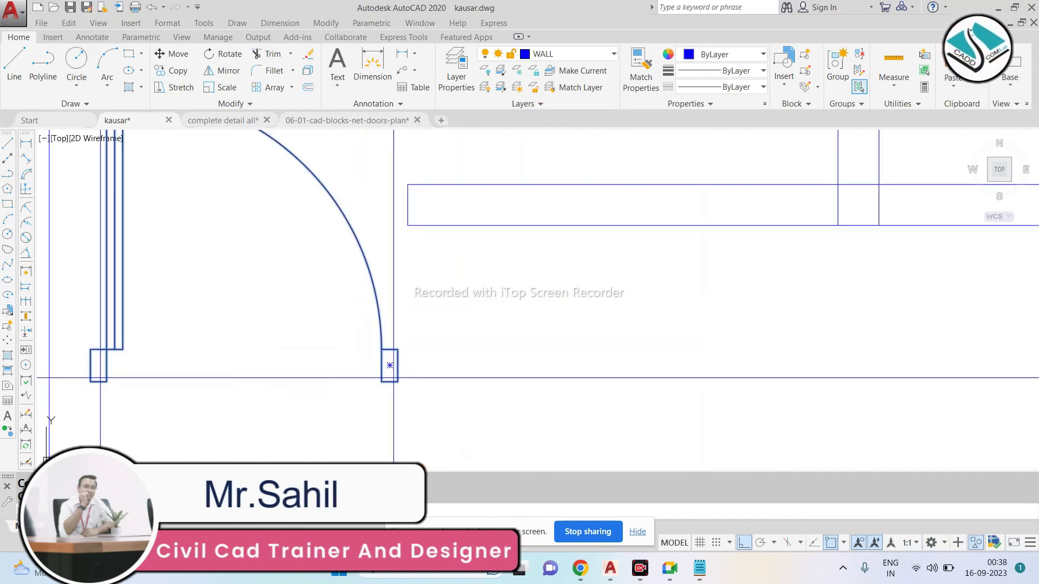
{"action": "left_click", "coordinate": [398, 386]}
{"action": "left_click", "coordinate": [407, 214]}
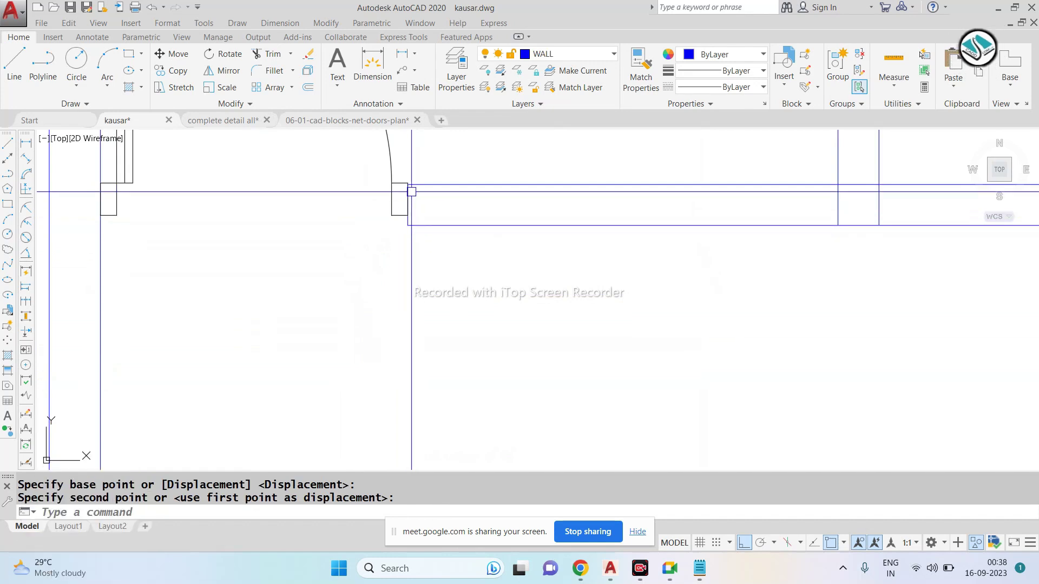
Step: Move the toilet door by its corner so it sits on the wall line
{"action": "scroll", "coordinate": [407, 215], "scroll_direction": "up", "scroll_amount": 2}
{"action": "left_click_drag", "start_coordinate": [400, 160], "coordinate": [363, 201]}
{"action": "type", "text": "m"}
{"action": "key", "text": "Return"}
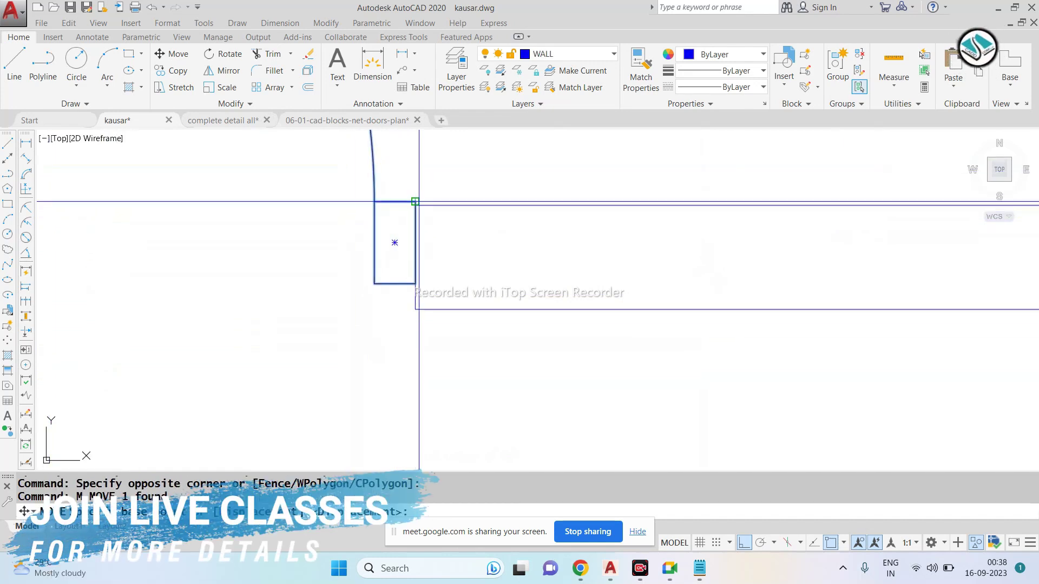
{"action": "left_click", "coordinate": [415, 243]}
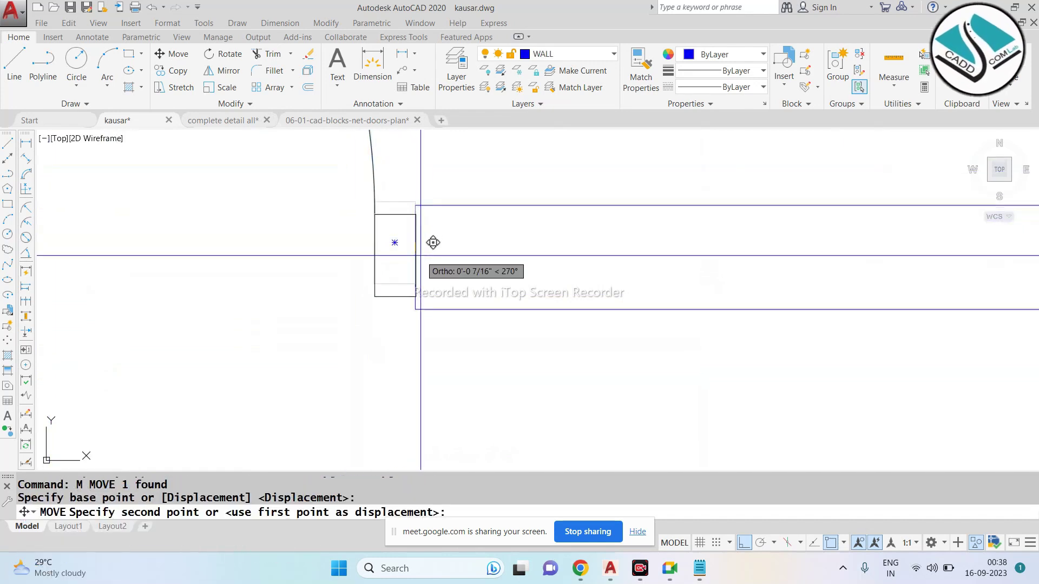
{"action": "scroll", "coordinate": [433, 249], "scroll_direction": "down", "scroll_amount": 3}
{"action": "left_click", "coordinate": [440, 259]}
{"action": "scroll", "coordinate": [446, 291], "scroll_direction": "down", "scroll_amount": 3}
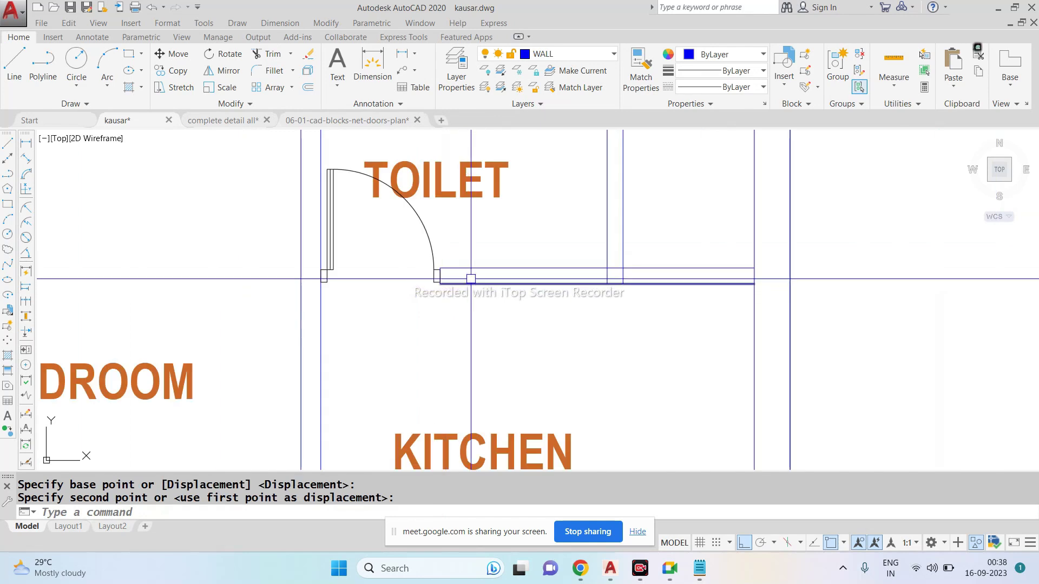
{"action": "middle_click_drag", "start_coordinate": [444, 249], "coordinate": [432, 291]}
Step: Move the TOILET label inside the toilet room
{"action": "left_click", "coordinate": [432, 219]}
{"action": "middle_click_drag", "start_coordinate": [432, 219], "coordinate": [407, 333]}
{"action": "type", "text": "m"}
{"action": "key", "text": "Return"}
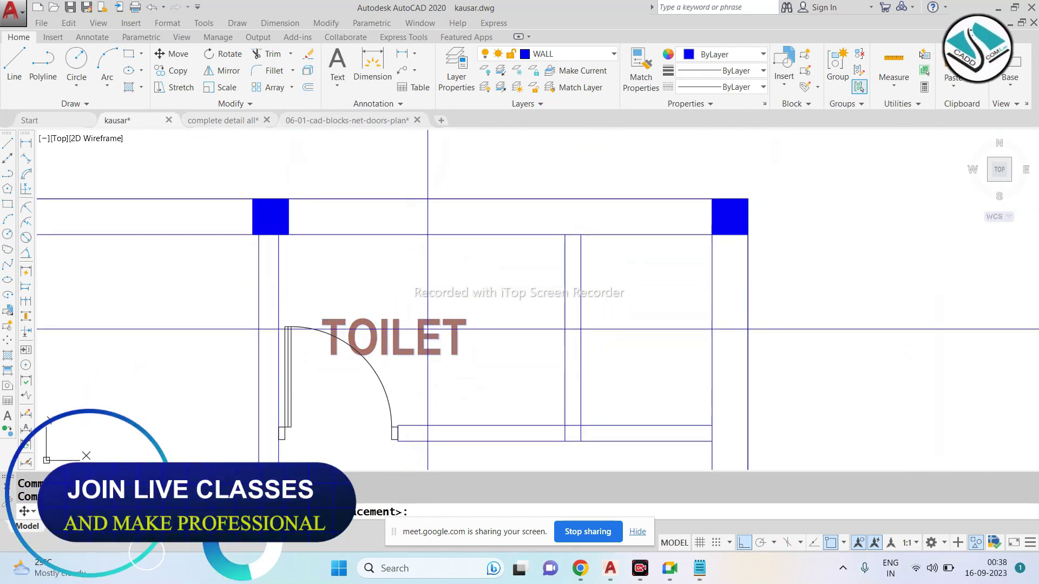
{"action": "left_click", "coordinate": [427, 331]}
{"action": "left_click", "coordinate": [737, 541]}
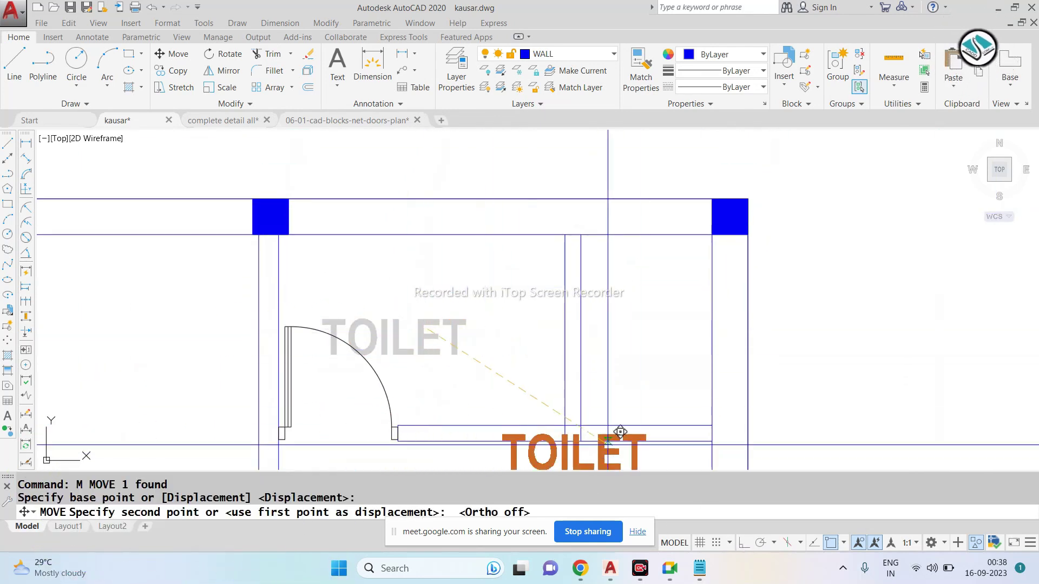
{"action": "left_click", "coordinate": [511, 363]}
{"action": "scroll", "coordinate": [517, 265], "scroll_direction": "down", "scroll_amount": 4}
{"action": "key", "text": "Escape"}
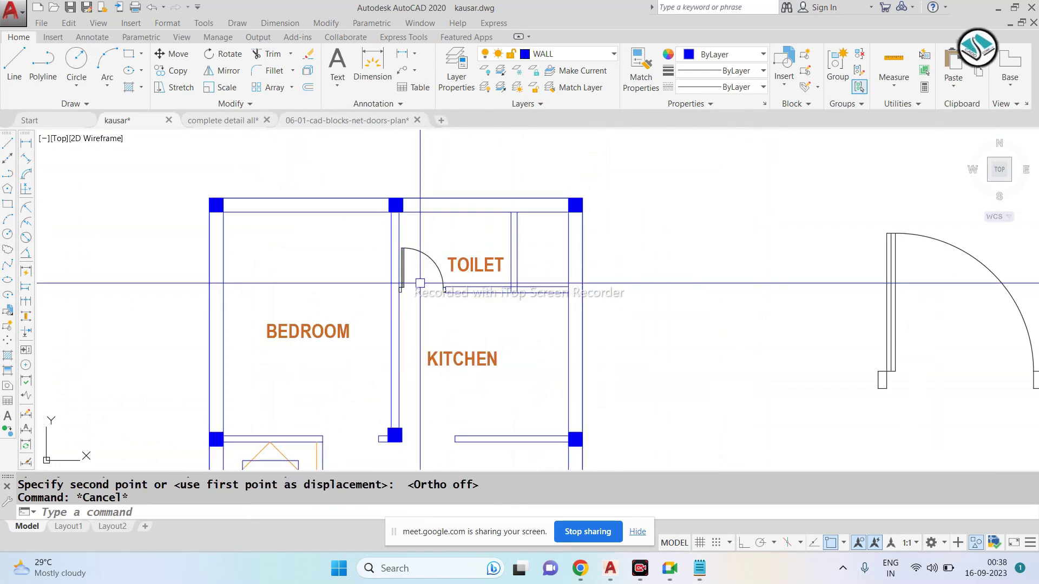
{"action": "scroll", "coordinate": [421, 283], "scroll_direction": "up", "scroll_amount": 2}
{"action": "key", "text": "Escape"}
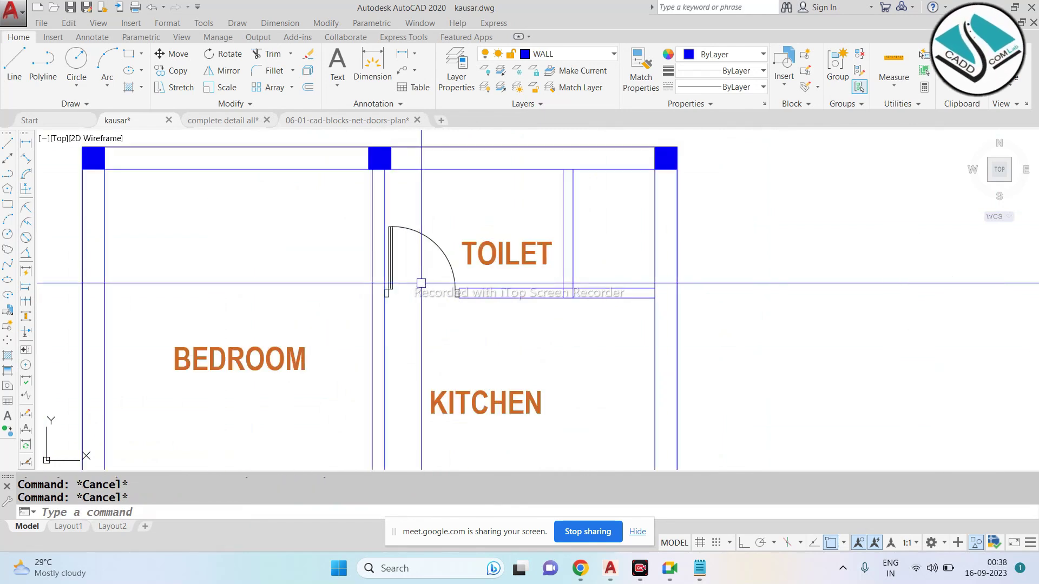
Step: Erase the spare door block lying right of the plan
{"action": "scroll", "coordinate": [420, 283], "scroll_direction": "down", "scroll_amount": 3}
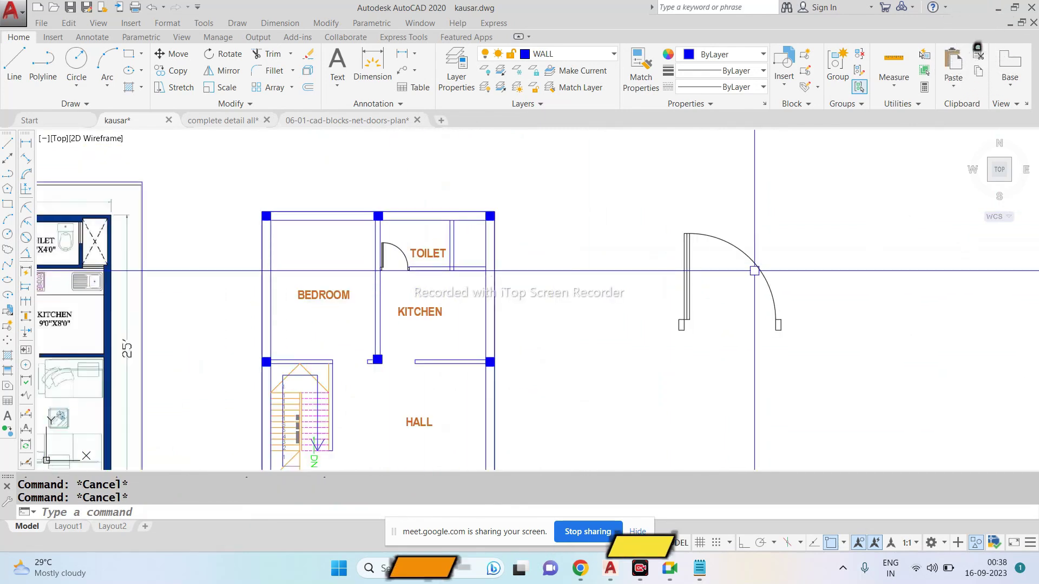
{"action": "left_click", "coordinate": [690, 279]}
{"action": "left_click", "coordinate": [668, 310]}
{"action": "type", "text": "e"}
{"action": "key", "text": "Return"}
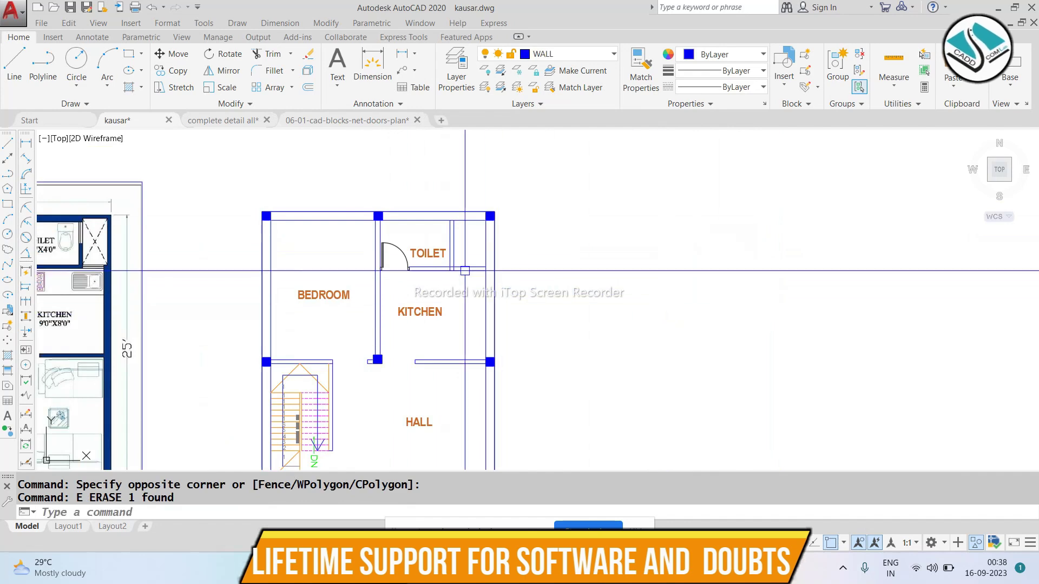
{"action": "scroll", "coordinate": [380, 223], "scroll_direction": "up", "scroll_amount": 2}
{"action": "scroll", "coordinate": [380, 223], "scroll_direction": "up", "scroll_amount": 2}
{"action": "scroll", "coordinate": [427, 210], "scroll_direction": "down", "scroll_amount": 2}
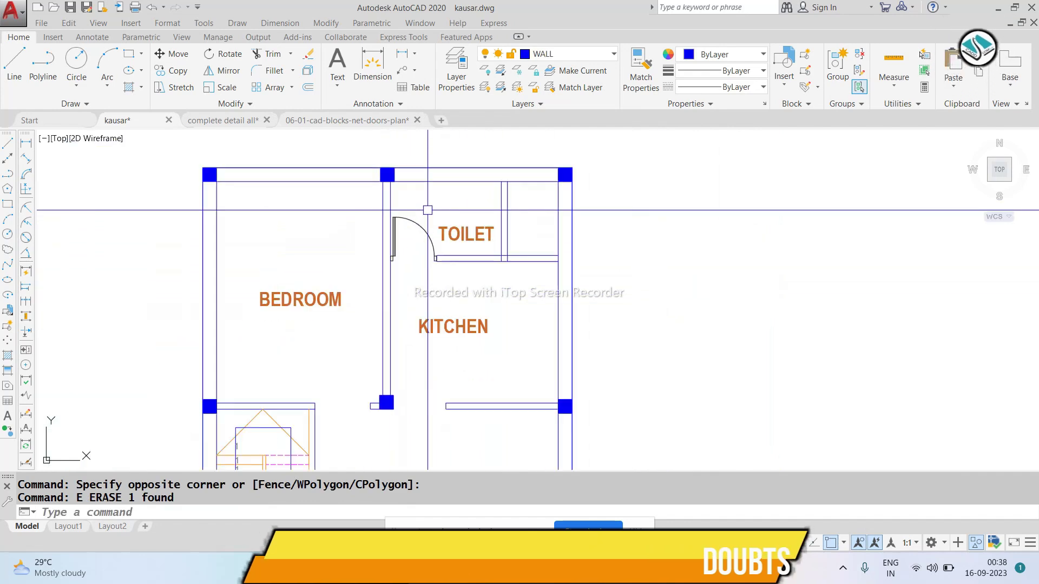
{"action": "scroll", "coordinate": [427, 210], "scroll_direction": "down", "scroll_amount": 2}
{"action": "scroll", "coordinate": [383, 245], "scroll_direction": "down", "scroll_amount": 3}
{"action": "key", "text": "Escape"}
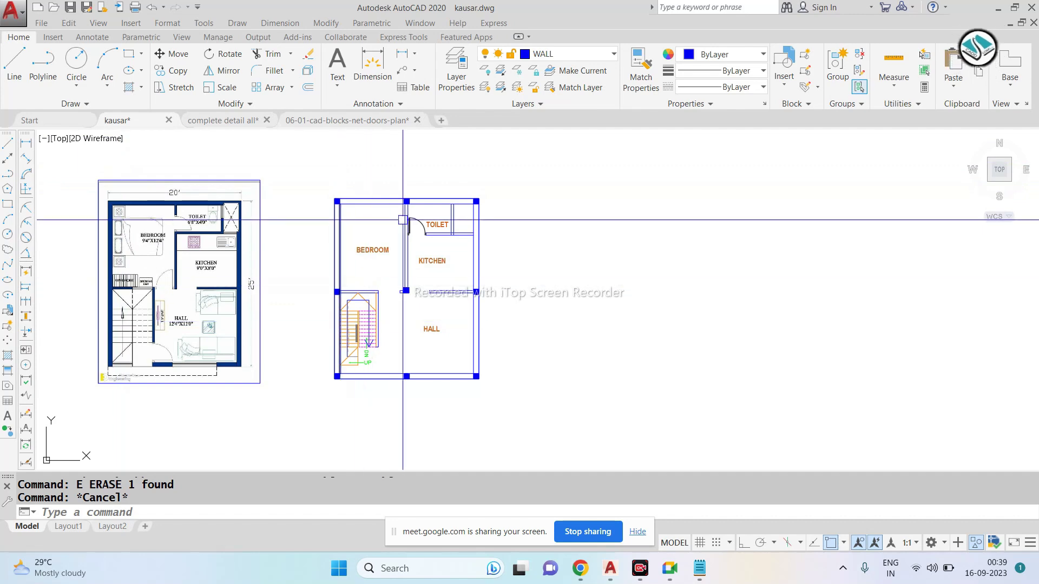
Step: Select the toilet door, after abandoning a first copy attempt
{"action": "scroll", "coordinate": [402, 219], "scroll_direction": "down", "scroll_amount": 2}
{"action": "scroll", "coordinate": [384, 190], "scroll_direction": "up", "scroll_amount": 4}
{"action": "scroll", "coordinate": [550, 227], "scroll_direction": "down", "scroll_amount": 2}
{"action": "scroll", "coordinate": [411, 237], "scroll_direction": "up", "scroll_amount": 2}
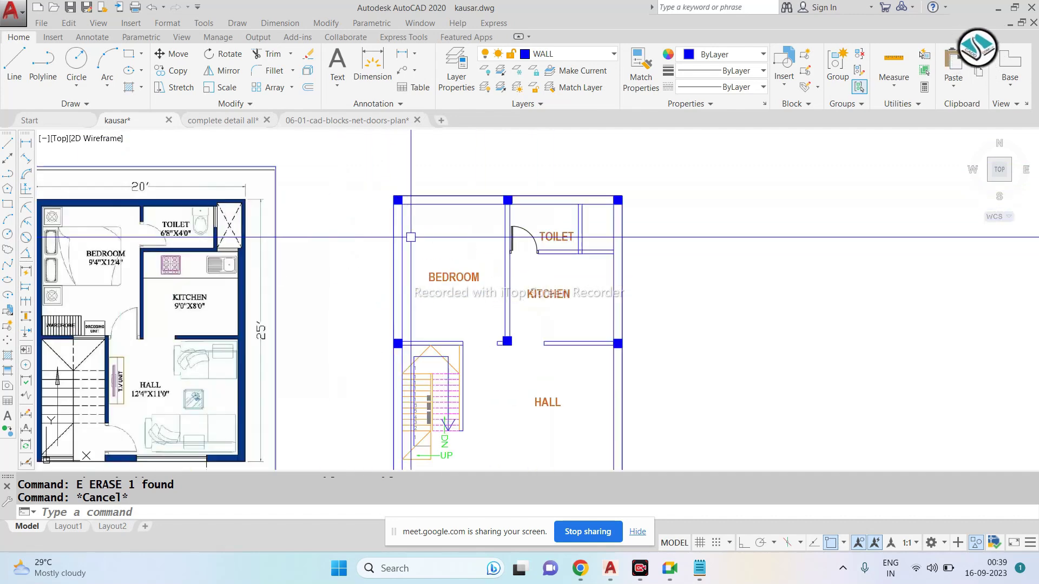
{"action": "key", "text": "Escape"}
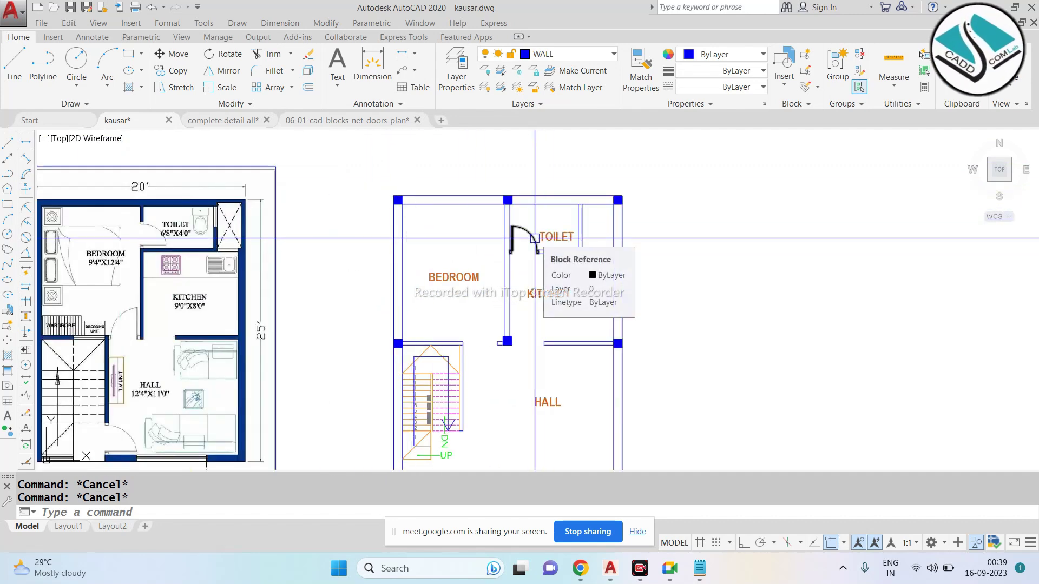
{"action": "scroll", "coordinate": [535, 238], "scroll_direction": "up", "scroll_amount": 2}
{"action": "type", "text": "CO"}
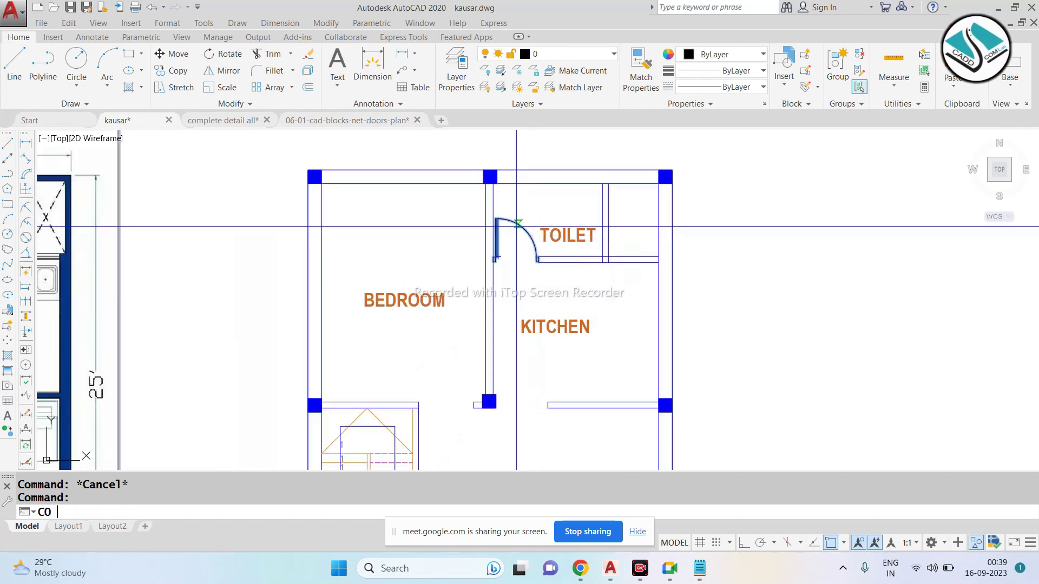
{"action": "key", "text": "Return"}
{"action": "scroll", "coordinate": [515, 238], "scroll_direction": "up", "scroll_amount": 2}
{"action": "left_click", "coordinate": [583, 281]}
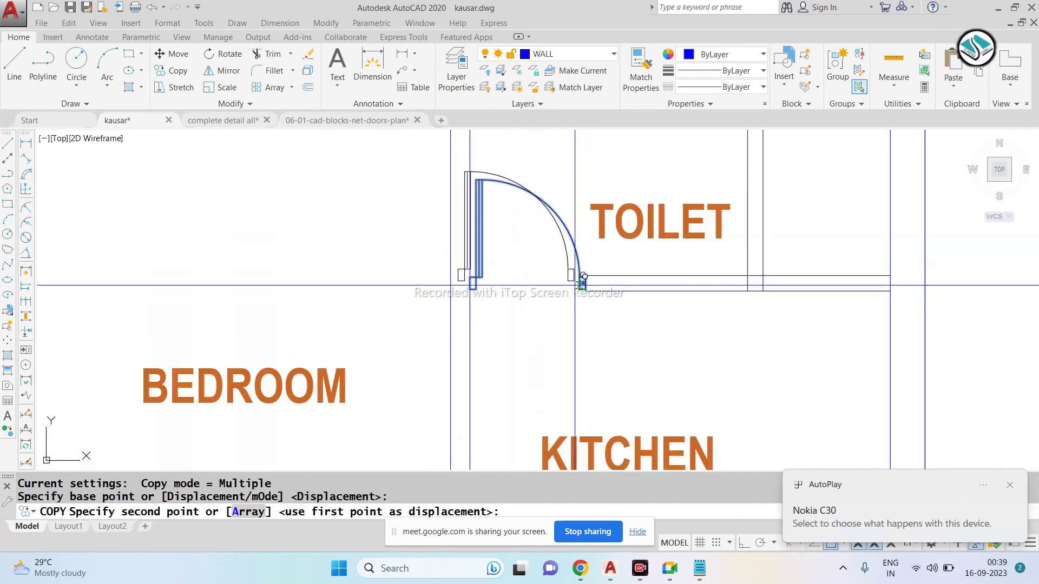
{"action": "key", "text": "Escape"}
{"action": "left_click", "coordinate": [582, 281]}
{"action": "left_click", "coordinate": [526, 260]}
Step: Copy the toilet door into the bedroom's bottom wall opening beside the stair
{"action": "type", "text": "CO"}
{"action": "key", "text": "Return"}
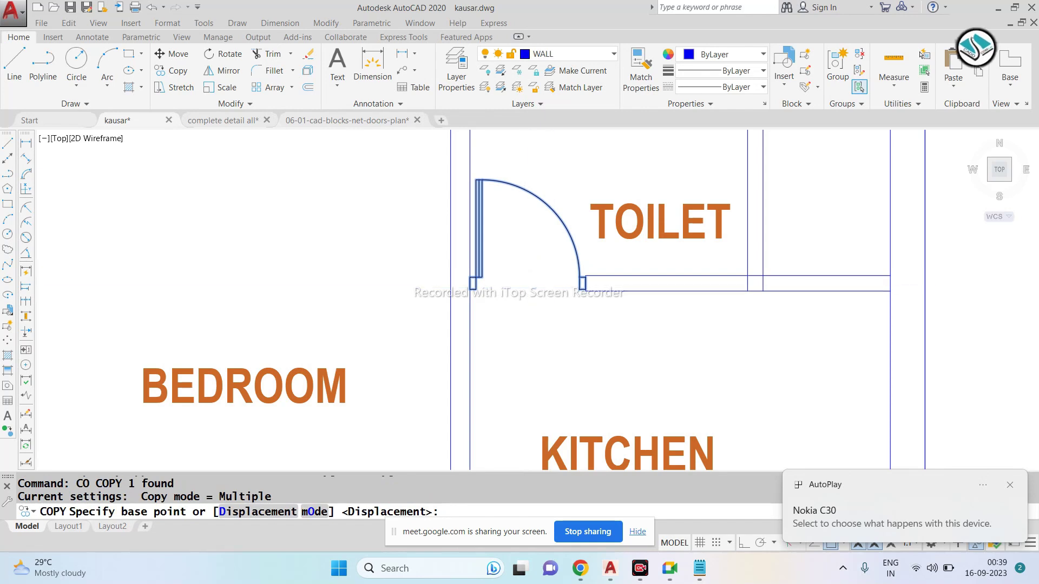
{"action": "scroll", "coordinate": [623, 276], "scroll_direction": "up", "scroll_amount": 2}
{"action": "left_click", "coordinate": [625, 268]}
{"action": "scroll", "coordinate": [476, 360], "scroll_direction": "down", "scroll_amount": 3}
{"action": "scroll", "coordinate": [530, 234], "scroll_direction": "up", "scroll_amount": 1}
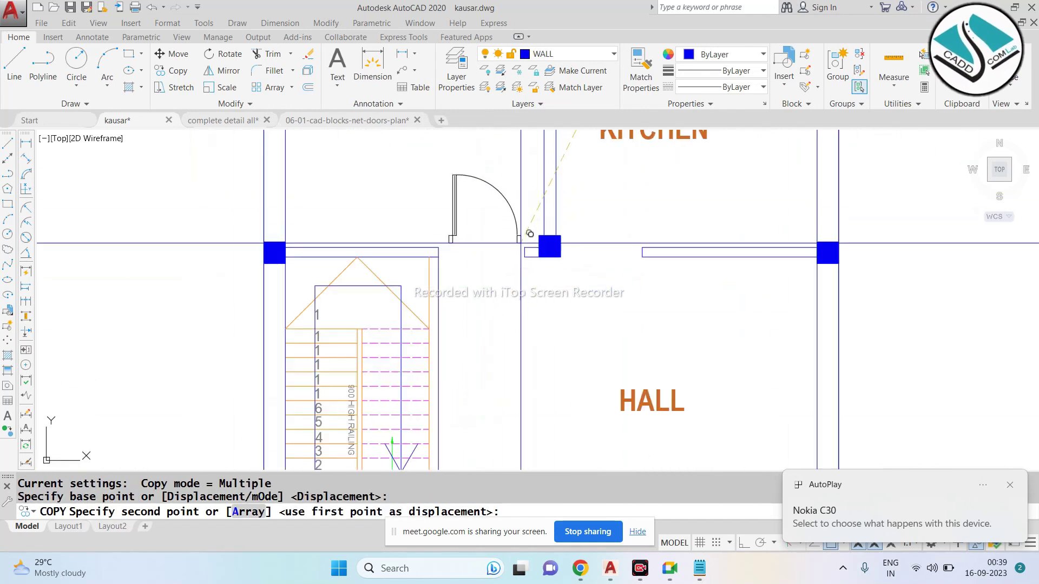
{"action": "scroll", "coordinate": [530, 234], "scroll_direction": "up", "scroll_amount": 3}
{"action": "left_click", "coordinate": [529, 248]}
{"action": "key", "text": "Escape"}
{"action": "key", "text": "Escape"}
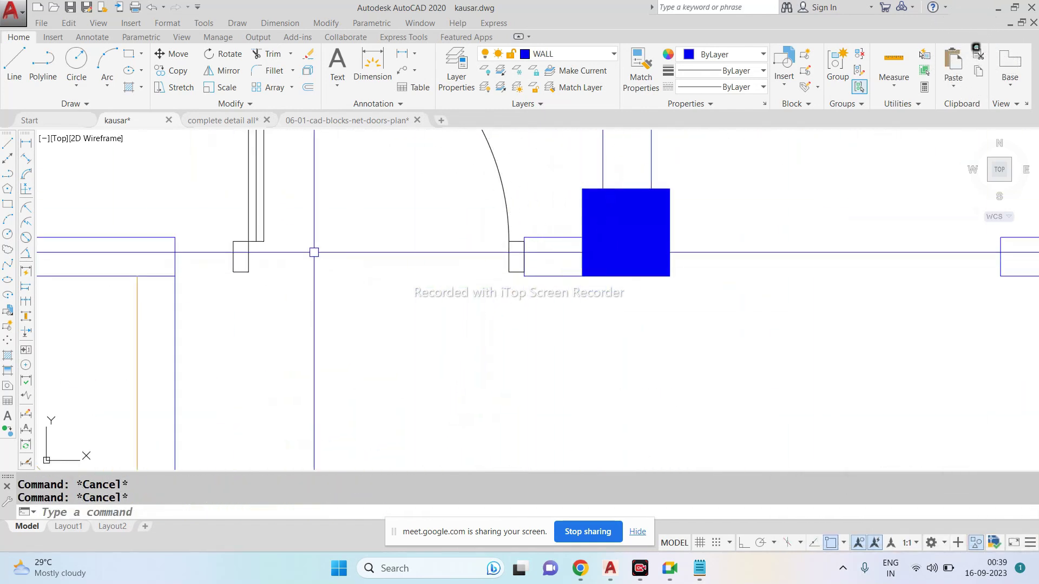
Step: Pan to the wall beside the copied door and begin a jamb line, undoing a stray segment
{"action": "middle_click_drag", "start_coordinate": [314, 252], "coordinate": [442, 253]}
{"action": "type", "text": "ex"}
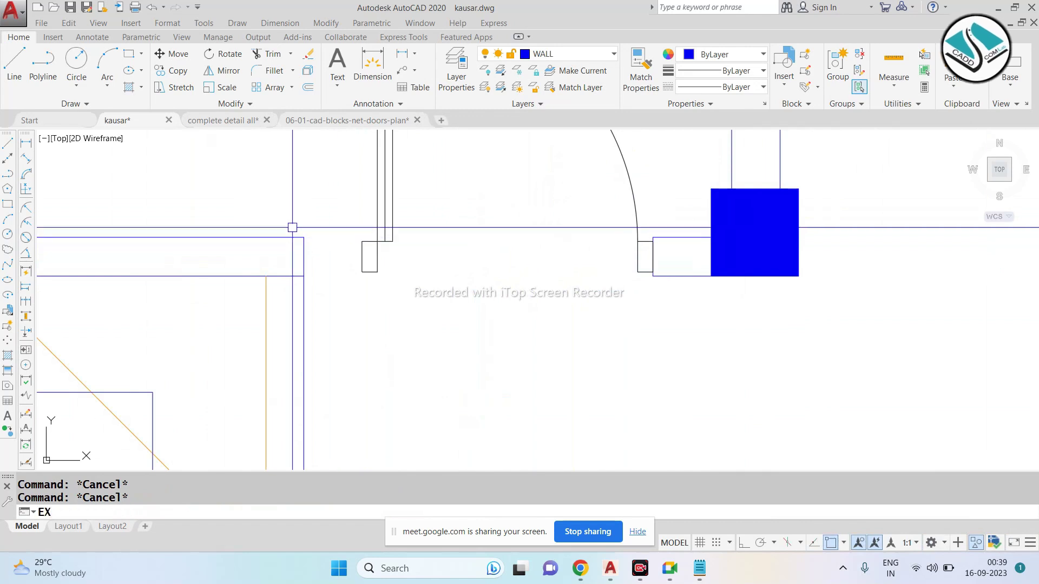
{"action": "key", "text": "Return"}
{"action": "key", "text": "Return"}
{"action": "key", "text": "Escape"}
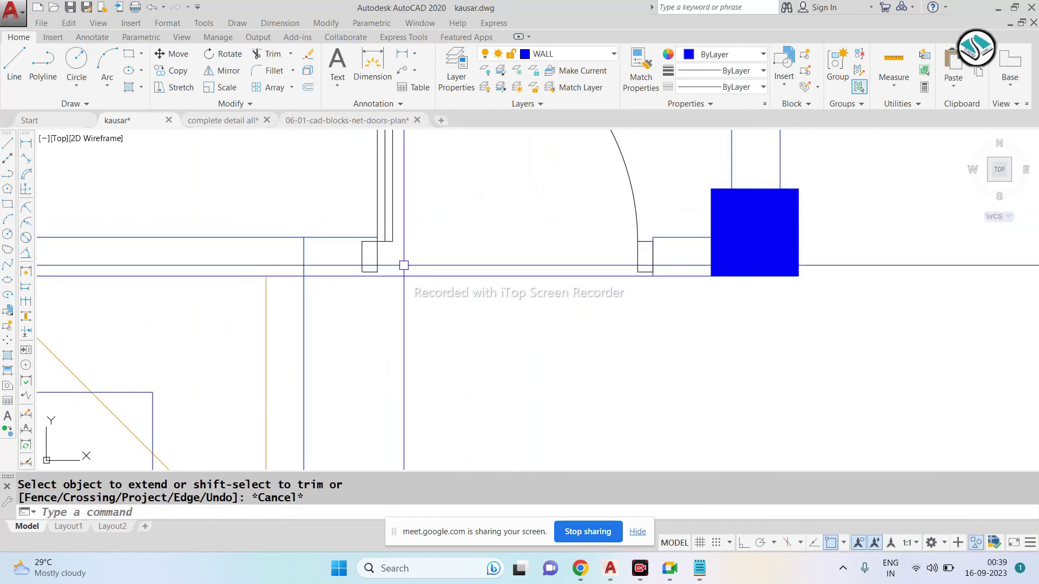
{"action": "key", "text": "Escape"}
{"action": "key", "text": "Escape"}
{"action": "key", "text": "Return"}
{"action": "scroll", "coordinate": [373, 268], "scroll_direction": "up", "scroll_amount": 2}
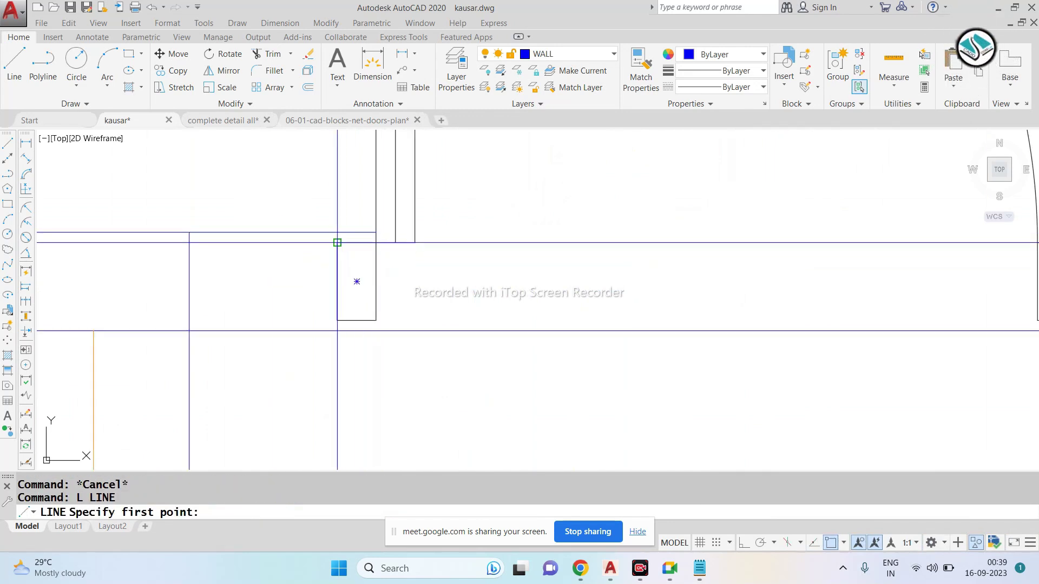
{"action": "left_click", "coordinate": [337, 242]}
{"action": "key", "text": "ctrl+z"}
Step: With ortho on, draw vertical wall-edge lines at the bedroom opening's corner
{"action": "key", "text": "F8"}
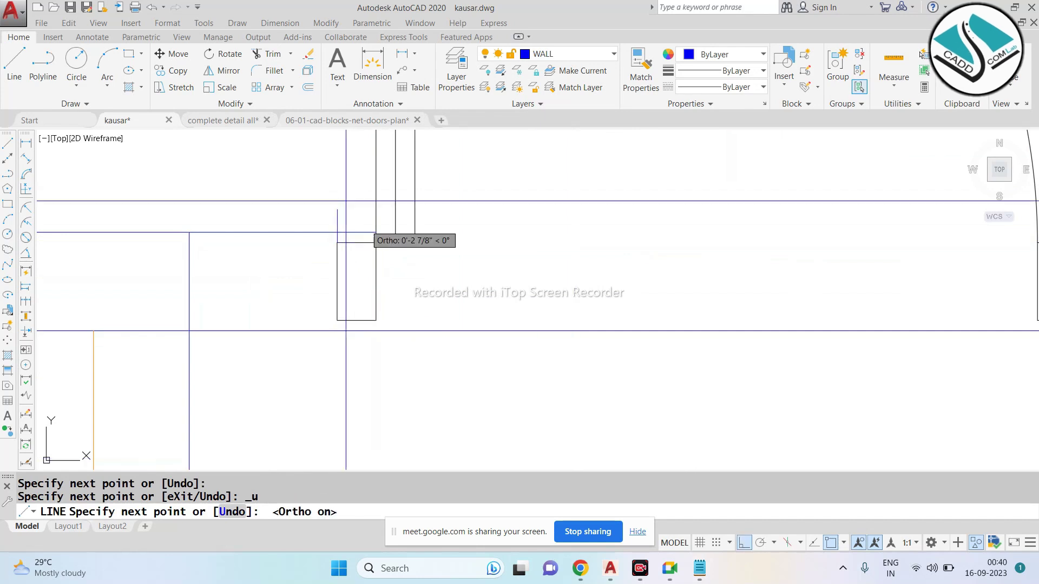
{"action": "left_click", "coordinate": [337, 171]}
{"action": "key", "text": "Escape"}
{"action": "key", "text": "Return"}
{"action": "left_click", "coordinate": [337, 243]}
{"action": "left_click", "coordinate": [341, 406]}
{"action": "key", "text": "Escape"}
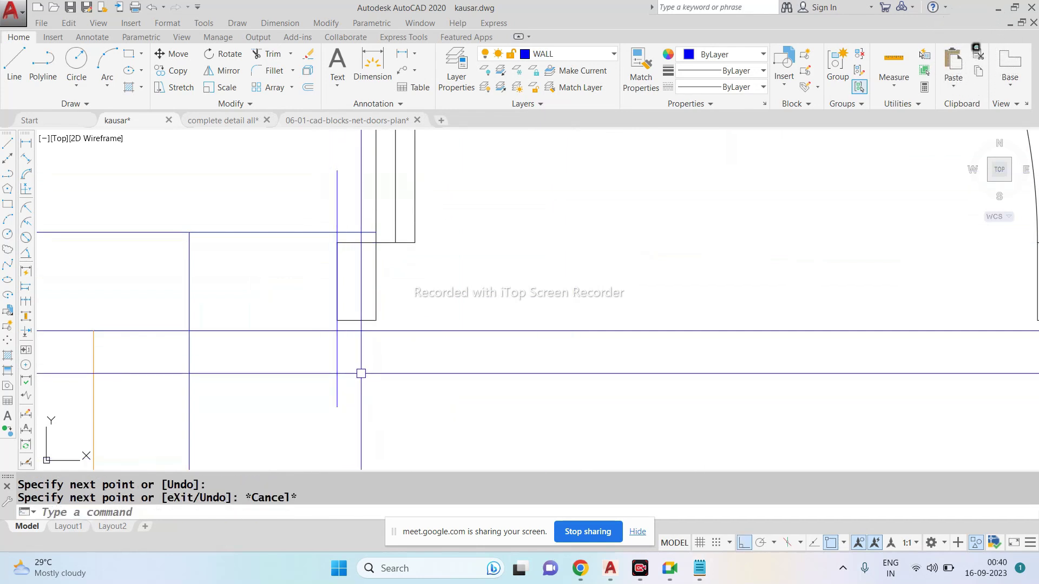
Step: Trim away the wall lines inside the new door opening
{"action": "key", "text": "Escape"}
{"action": "type", "text": "tr"}
{"action": "key", "text": "Return"}
{"action": "key", "text": "Return"}
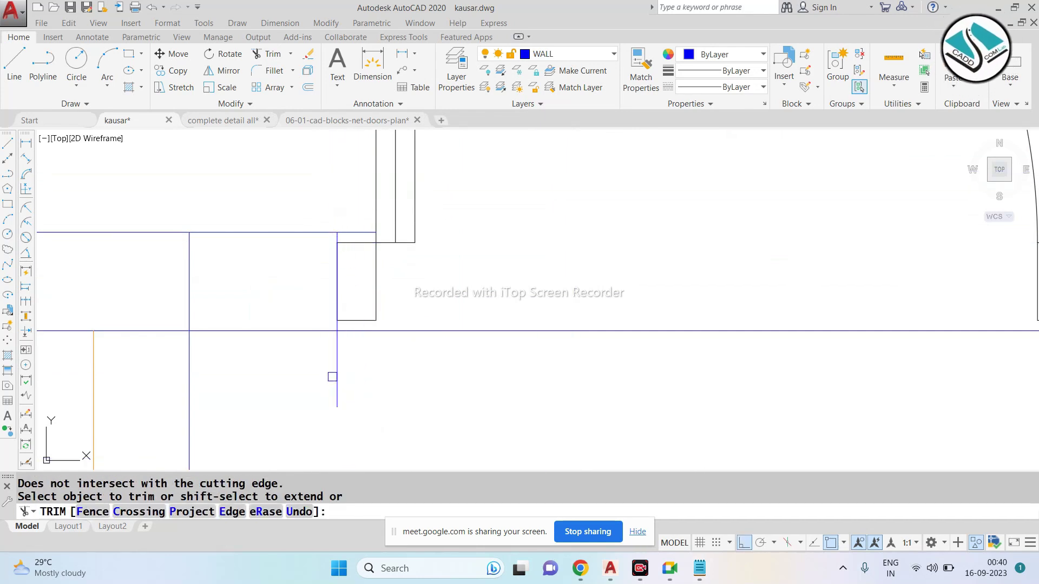
{"action": "left_click", "coordinate": [361, 234]}
{"action": "left_click", "coordinate": [441, 333]}
{"action": "scroll", "coordinate": [441, 333], "scroll_direction": "down", "scroll_amount": 2}
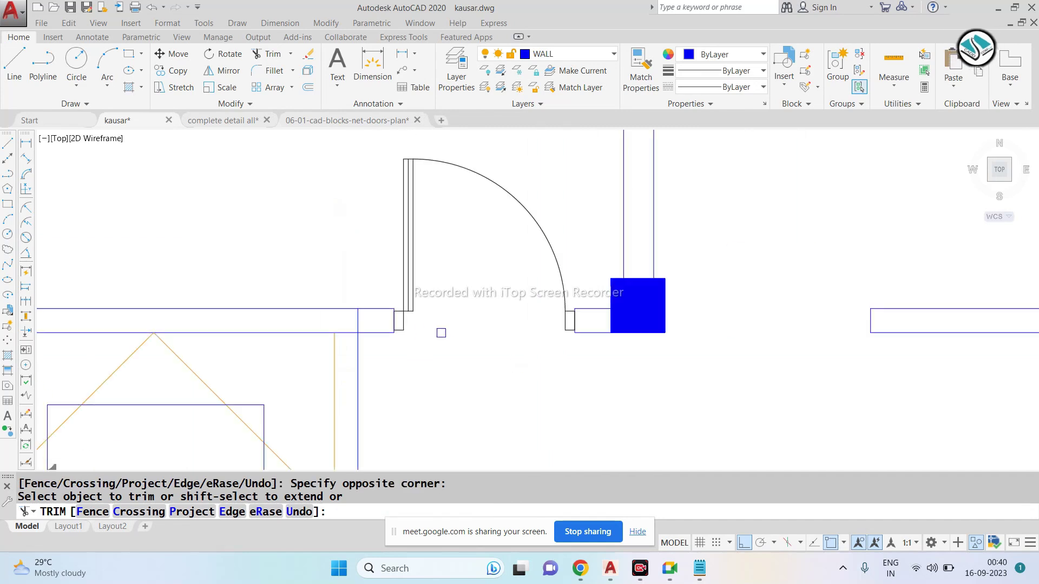
{"action": "key", "text": "Escape"}
{"action": "scroll", "coordinate": [469, 329], "scroll_direction": "down", "scroll_amount": 3}
Step: Frame the whole floor plan showing both doors and dismiss the device notification
{"action": "mouse_move", "coordinate": [581, 216]}
{"action": "middle_mouse_down"}
{"action": "mouse_move", "coordinate": [539, 281]}
{"action": "mouse_move", "coordinate": [644, 264]}
{"action": "middle_mouse_up"}
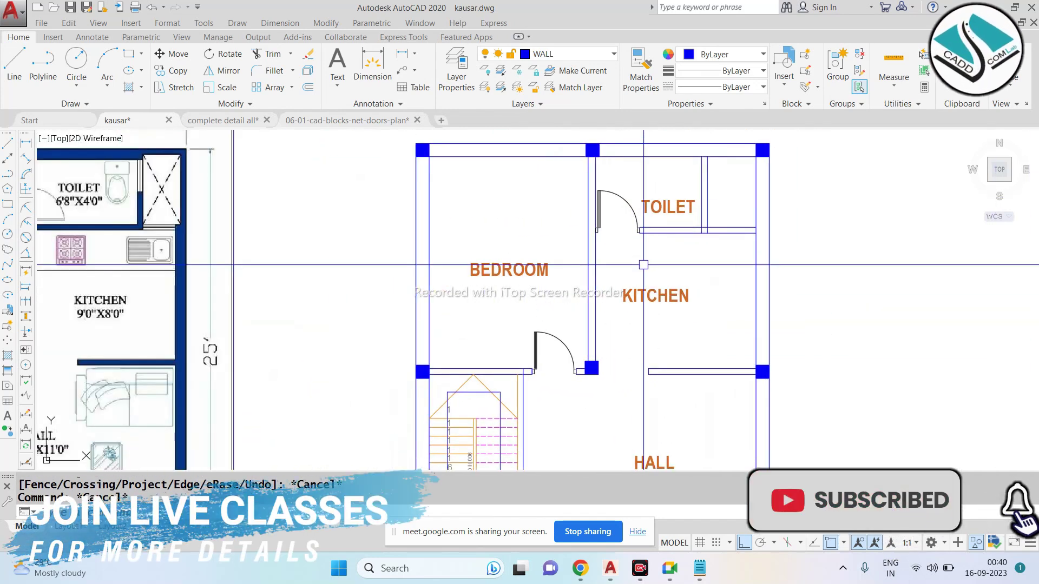
{"action": "middle_click_drag", "start_coordinate": [630, 216], "coordinate": [702, 215]}
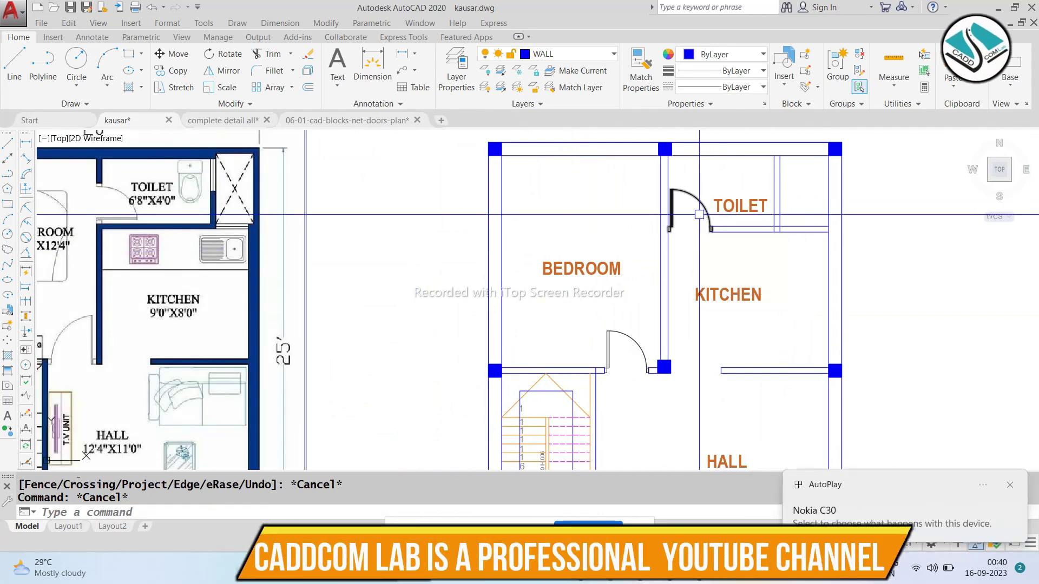
{"action": "left_click", "coordinate": [1009, 485]}
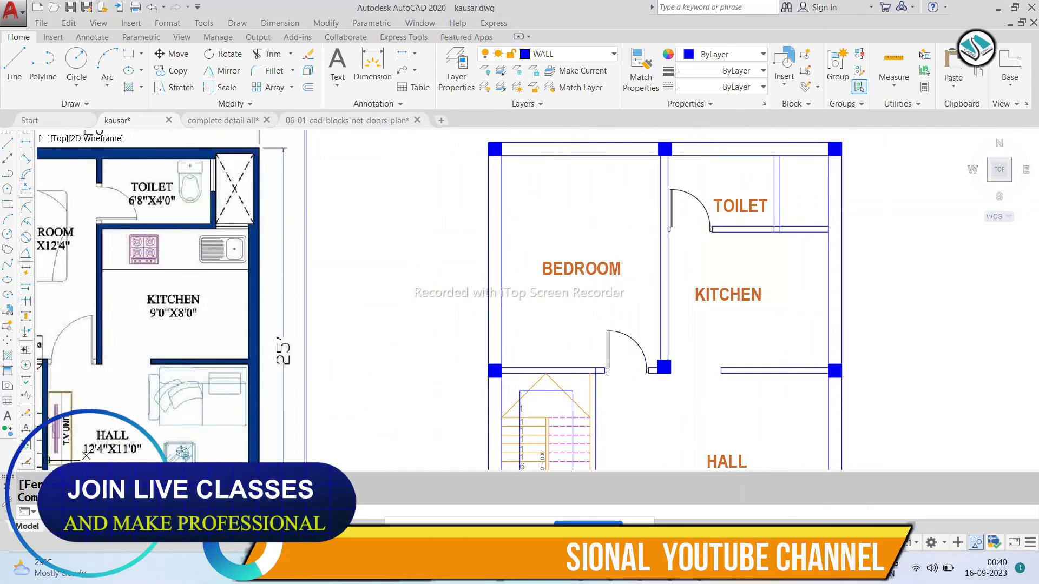
{"action": "scroll", "coordinate": [534, 216], "scroll_direction": "down", "scroll_amount": 5}
{"action": "scroll", "coordinate": [604, 226], "scroll_direction": "up", "scroll_amount": 7}
{"action": "scroll", "coordinate": [542, 295], "scroll_direction": "down", "scroll_amount": 6}
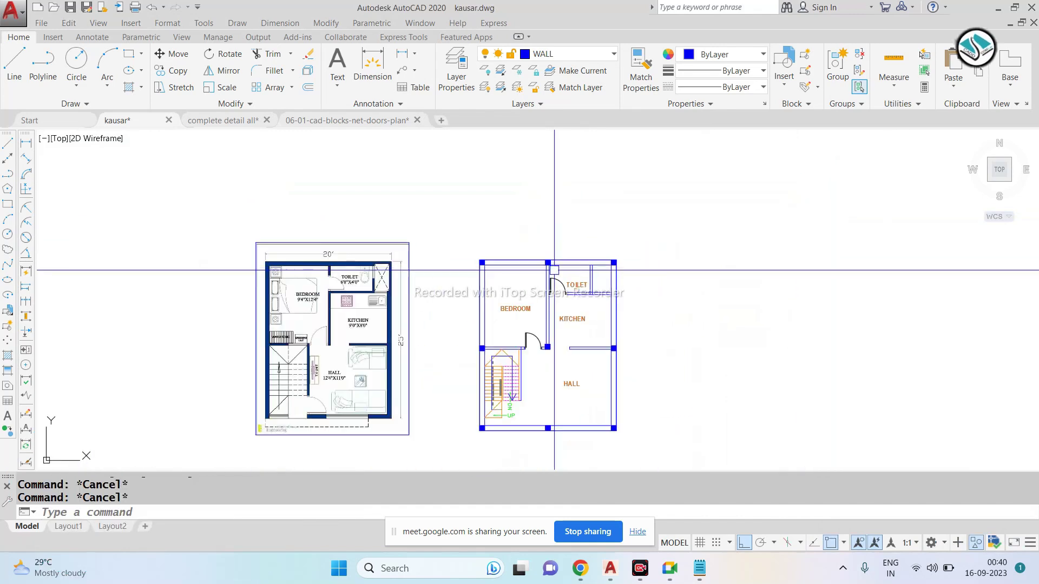
{"action": "scroll", "coordinate": [549, 298], "scroll_direction": "up", "scroll_amount": 4}
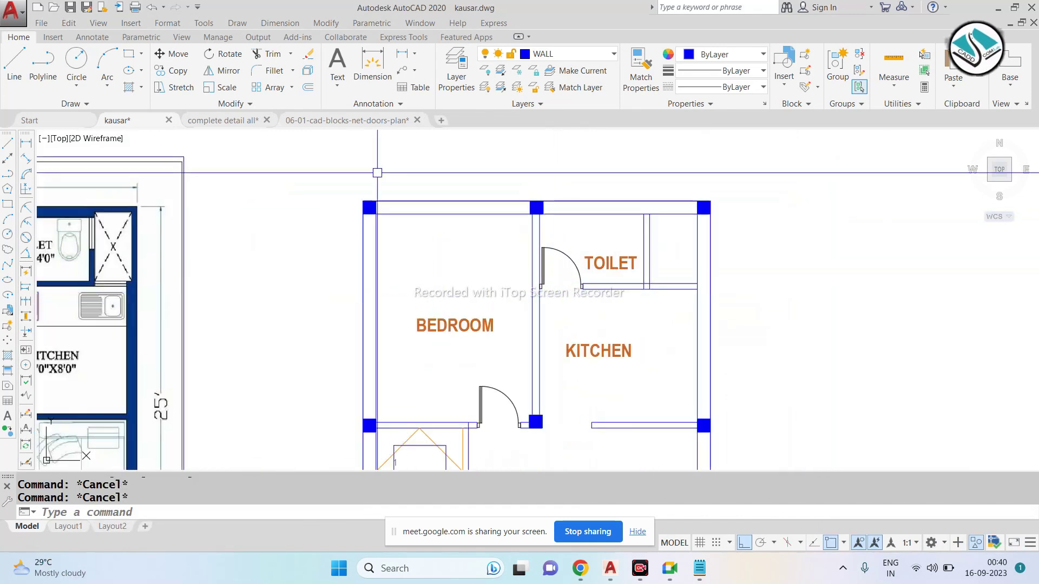
Step: Copy a door block from the door-blocks drawing to the clipboard and return to the kausar plan
{"action": "left_click", "coordinate": [331, 122]}
{"action": "left_click", "coordinate": [480, 232]}
{"action": "key", "text": "ctrl+c"}
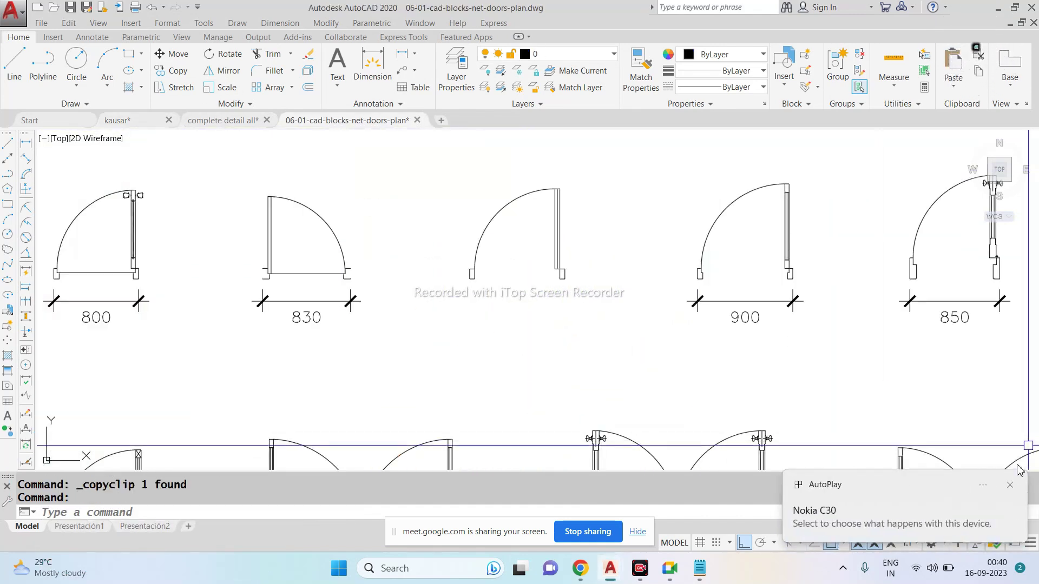
{"action": "left_click", "coordinate": [116, 120]}
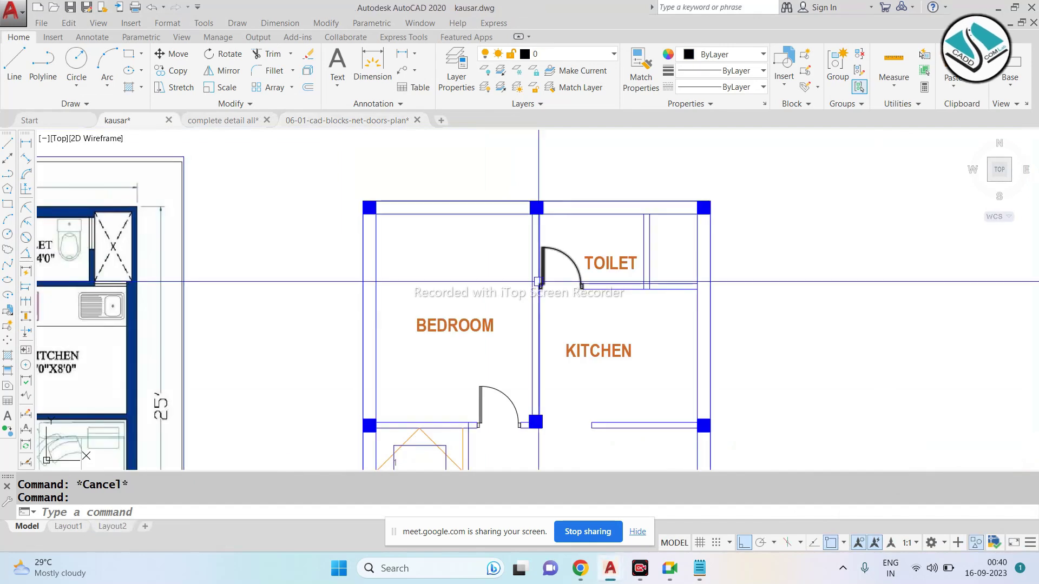
Step: Draw a circle near the toilet door for the door tag
{"action": "scroll", "coordinate": [568, 280], "scroll_direction": "up", "scroll_amount": 3}
{"action": "scroll", "coordinate": [568, 280], "scroll_direction": "up", "scroll_amount": 3}
{"action": "type", "text": "c"}
{"action": "key", "text": "Return"}
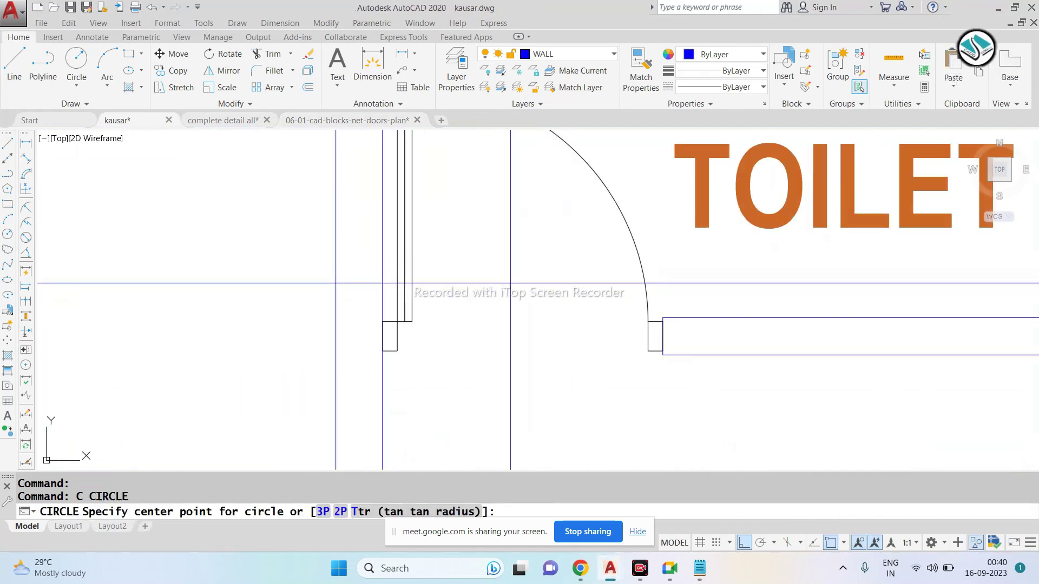
{"action": "left_click", "coordinate": [511, 283]}
{"action": "left_click", "coordinate": [553, 302]}
Step: Define a D1 attribute and place it in the drawing
{"action": "type", "text": "ATT"}
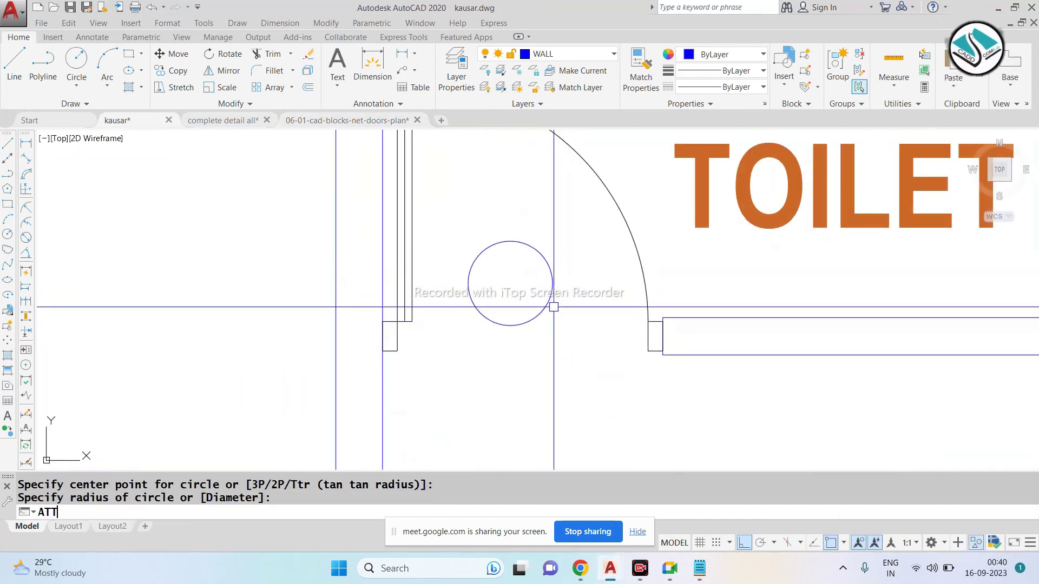
{"action": "key", "text": "Return"}
{"action": "type", "text": "D"}
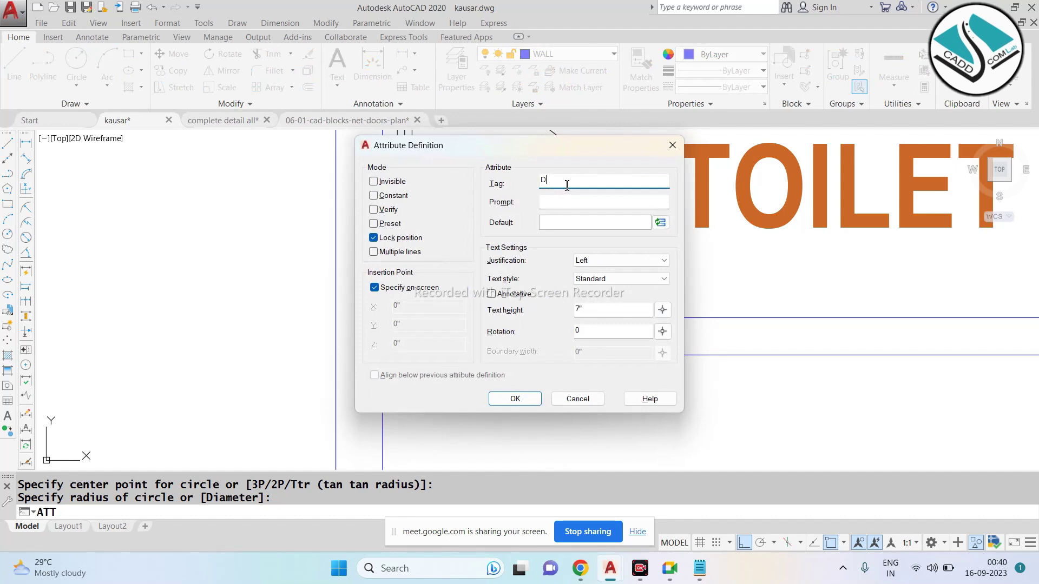
{"action": "type", "text": "1"}
{"action": "left_click", "coordinate": [515, 398]}
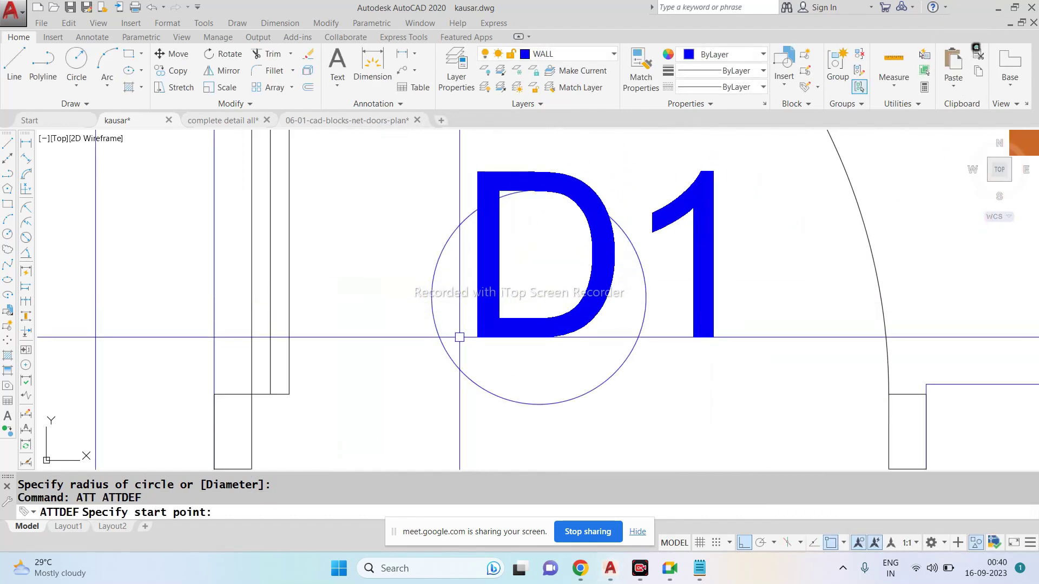
{"action": "left_click", "coordinate": [460, 337]}
Step: Shrink the D1 attribute with SCALE
{"action": "left_click_drag", "start_coordinate": [772, 246], "coordinate": [459, 336]}
{"action": "type", "text": "SC"}
{"action": "key", "text": "Return"}
{"action": "left_click", "coordinate": [673, 297]}
{"action": "left_click", "coordinate": [707, 266]}
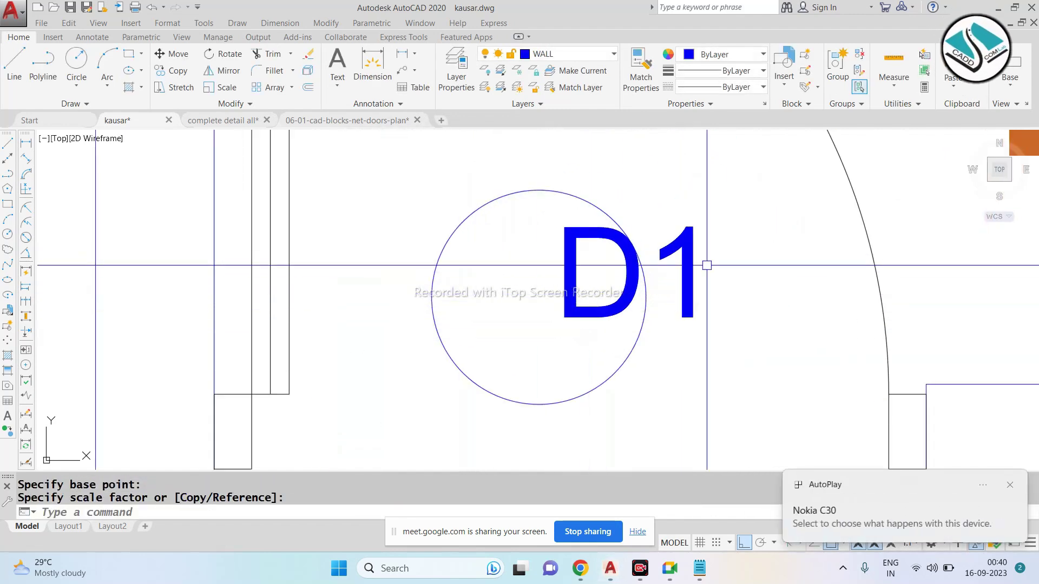
Step: Move the D1 attribute into the centre of the circle
{"action": "left_click", "coordinate": [552, 315]}
{"action": "type", "text": "M"}
{"action": "key", "text": "Return"}
{"action": "left_click", "coordinate": [664, 265]}
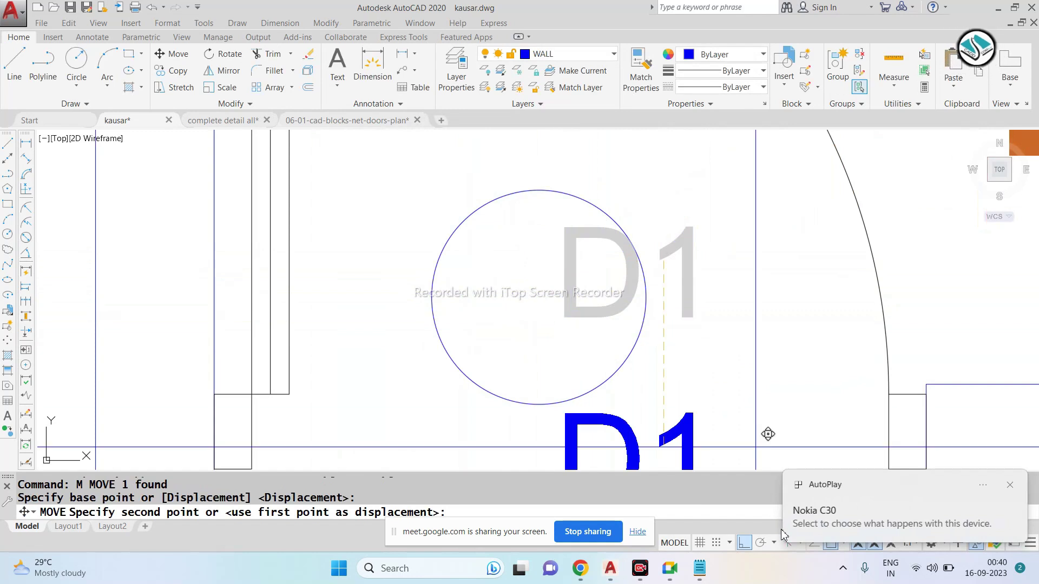
{"action": "left_click", "coordinate": [1010, 485]}
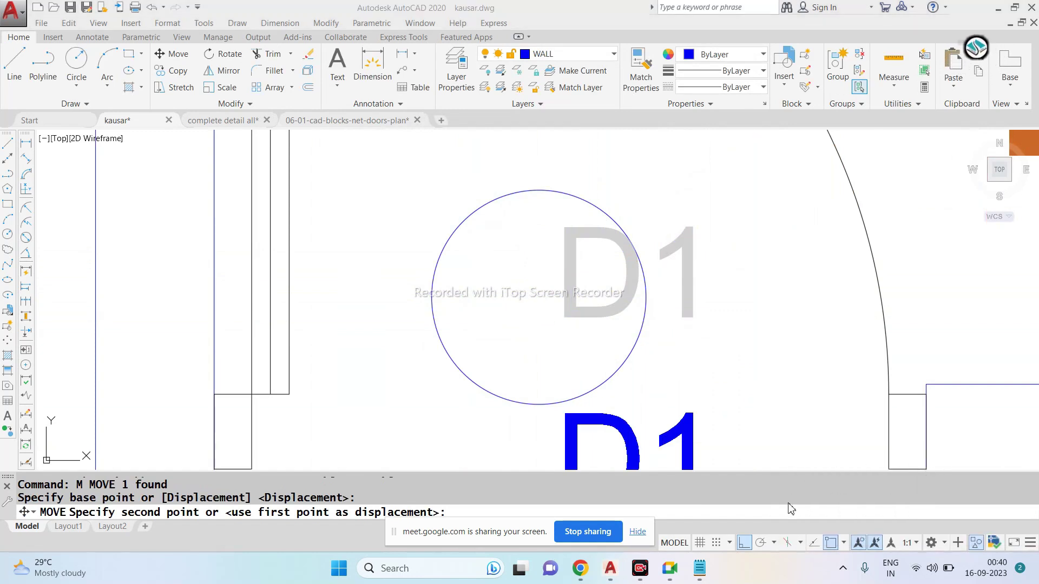
{"action": "left_click", "coordinate": [749, 543]}
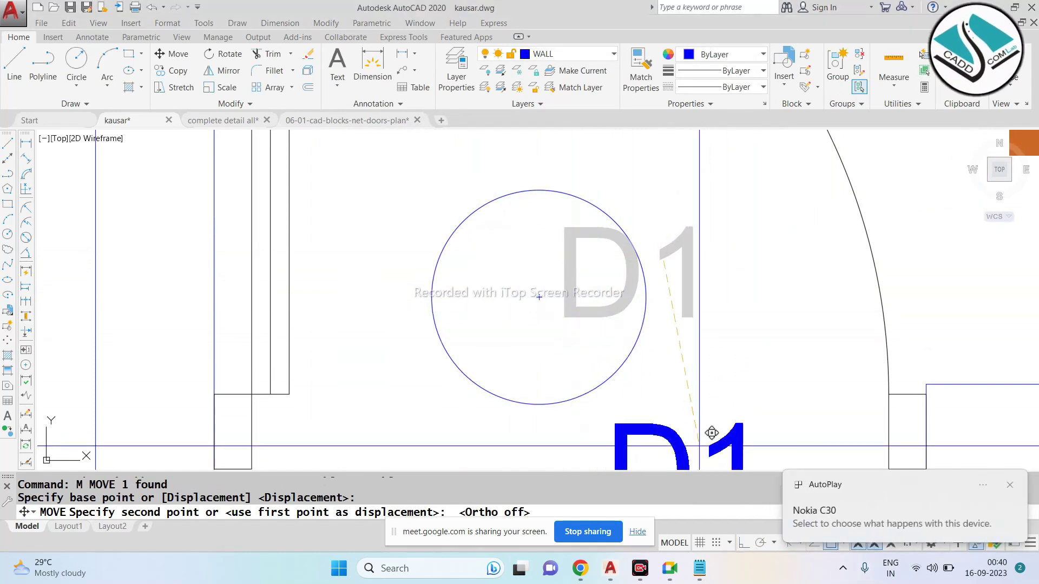
{"action": "left_click", "coordinate": [569, 286]}
Step: Put the circle and D1 attribute on the D-TAG layer
{"action": "scroll", "coordinate": [569, 190], "scroll_direction": "down", "scroll_amount": 3}
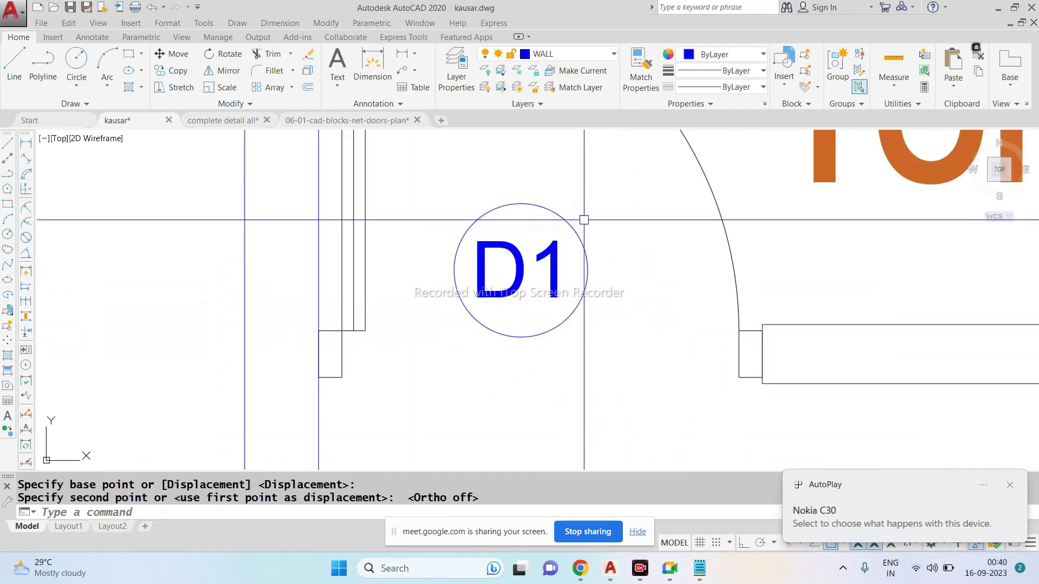
{"action": "left_click_drag", "start_coordinate": [583, 220], "coordinate": [444, 360]}
{"action": "scroll", "coordinate": [443, 360], "scroll_direction": "up", "scroll_amount": 1}
{"action": "type", "text": "B"}
{"action": "key", "text": "Return"}
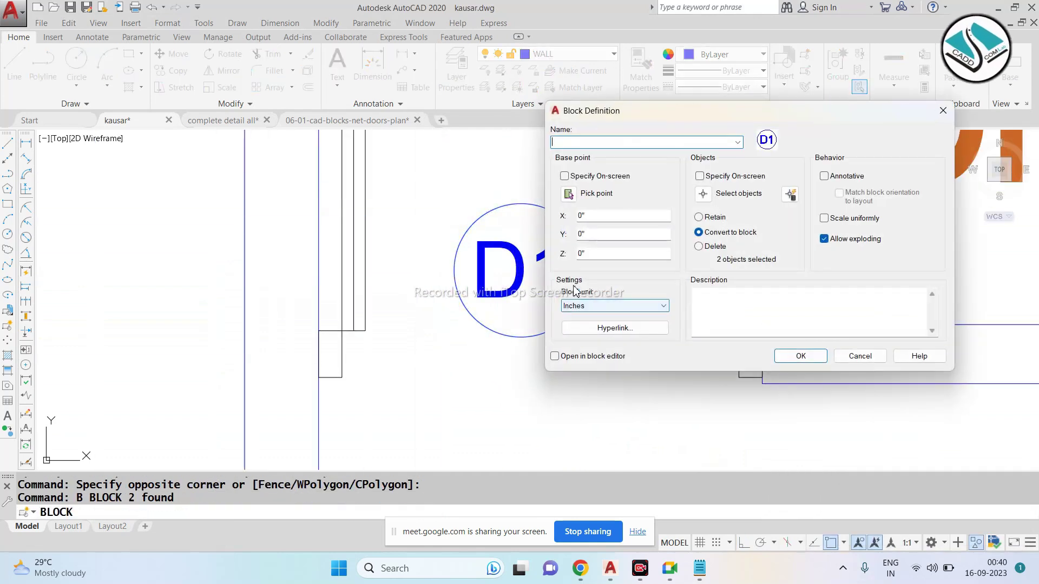
{"action": "key", "text": "Escape"}
{"action": "key", "text": "Escape"}
{"action": "left_click", "coordinate": [617, 180]}
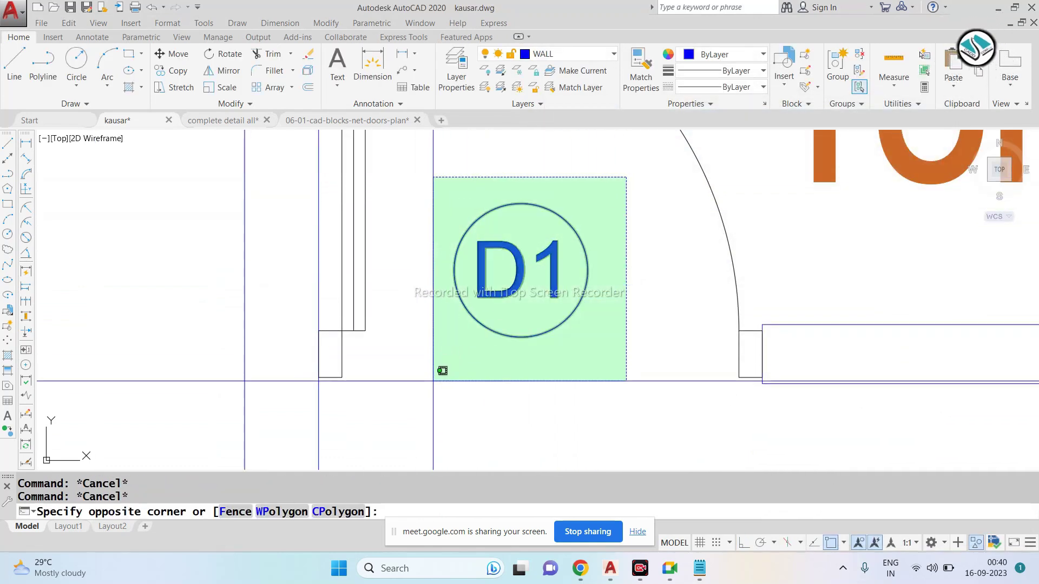
{"action": "left_click", "coordinate": [437, 366]}
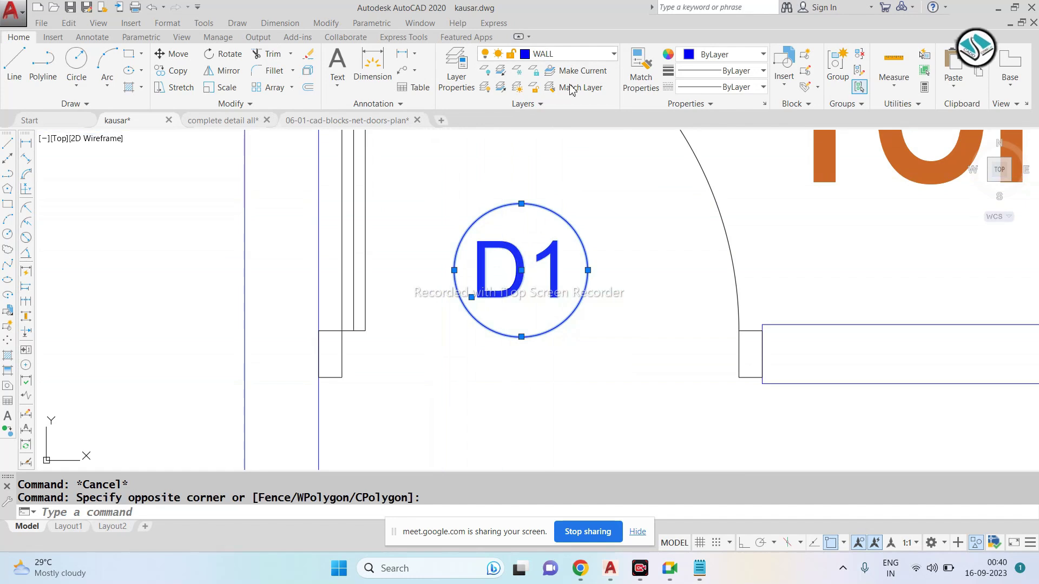
{"action": "left_click", "coordinate": [568, 54]}
{"action": "scroll", "coordinate": [548, 217], "scroll_direction": "up", "scroll_amount": 5}
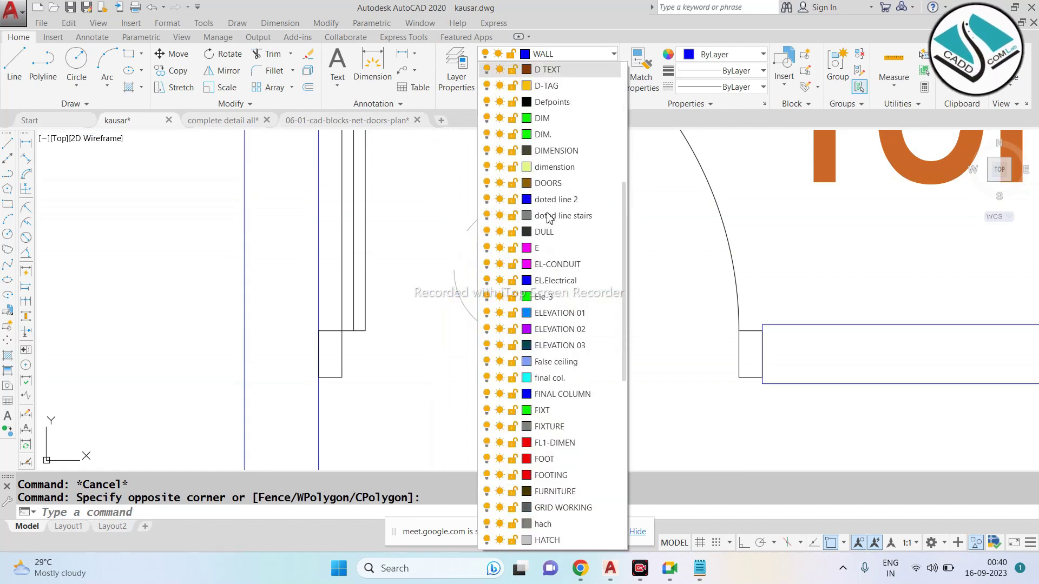
{"action": "left_click", "coordinate": [552, 87]}
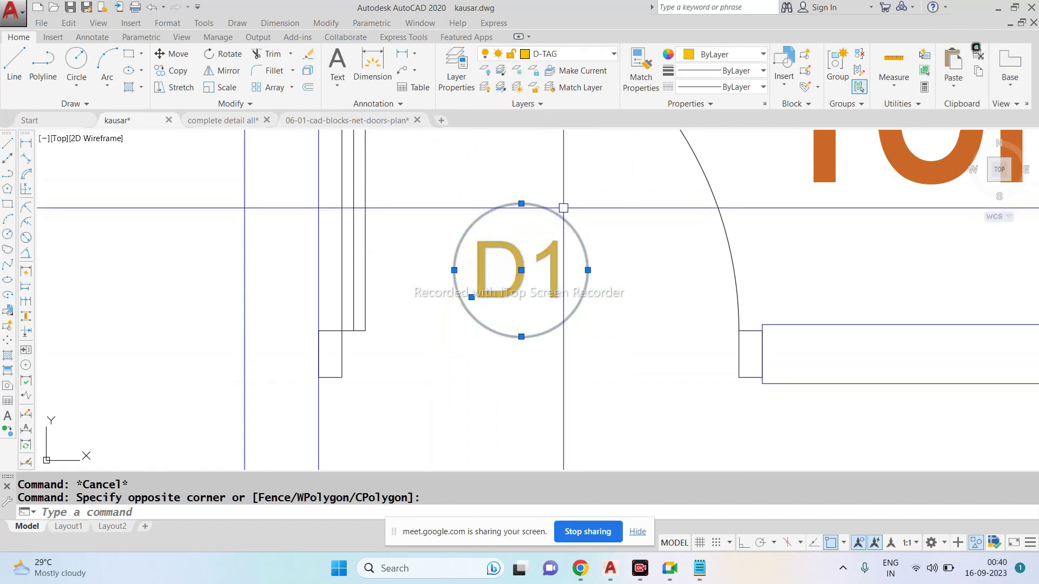
{"action": "key", "text": "Escape"}
Step: Make the circle and D1 attribute into a block named SD
{"action": "left_click", "coordinate": [550, 186]}
{"action": "left_click", "coordinate": [460, 341]}
{"action": "type", "text": "b"}
{"action": "key", "text": "Return"}
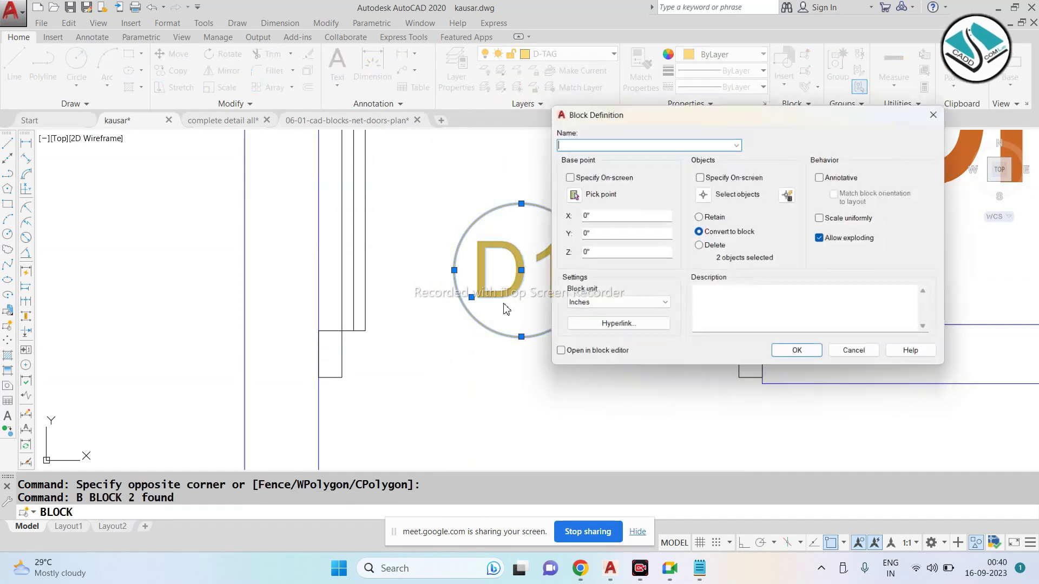
{"action": "type", "text": "SDSADASD"}
{"action": "left_click", "coordinate": [797, 355]}
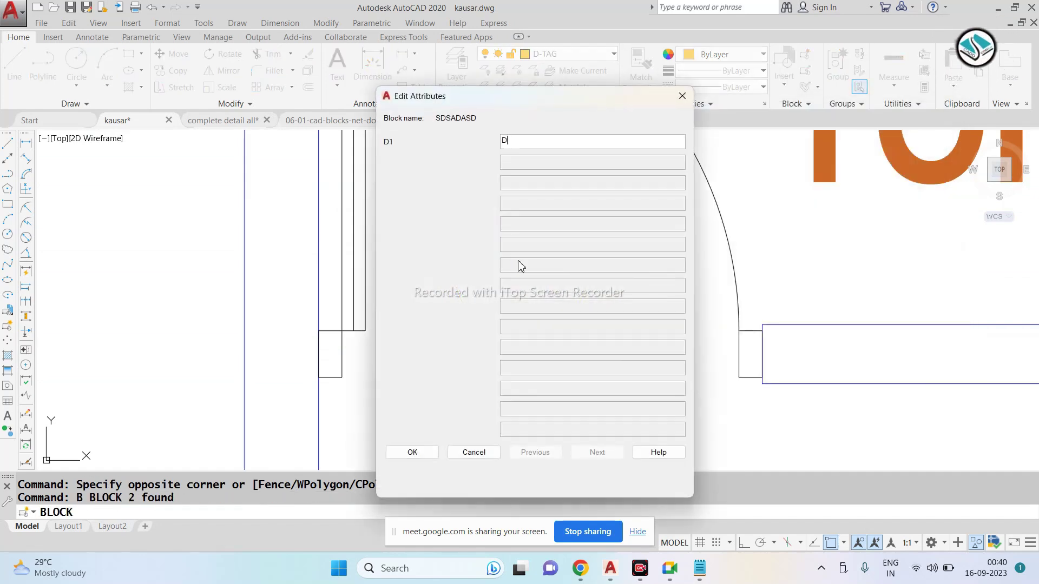
{"action": "key", "text": "Escape"}
Step: Copy the D1 tag beside the bedroom door and change its value to D2
{"action": "left_click", "coordinate": [610, 204]}
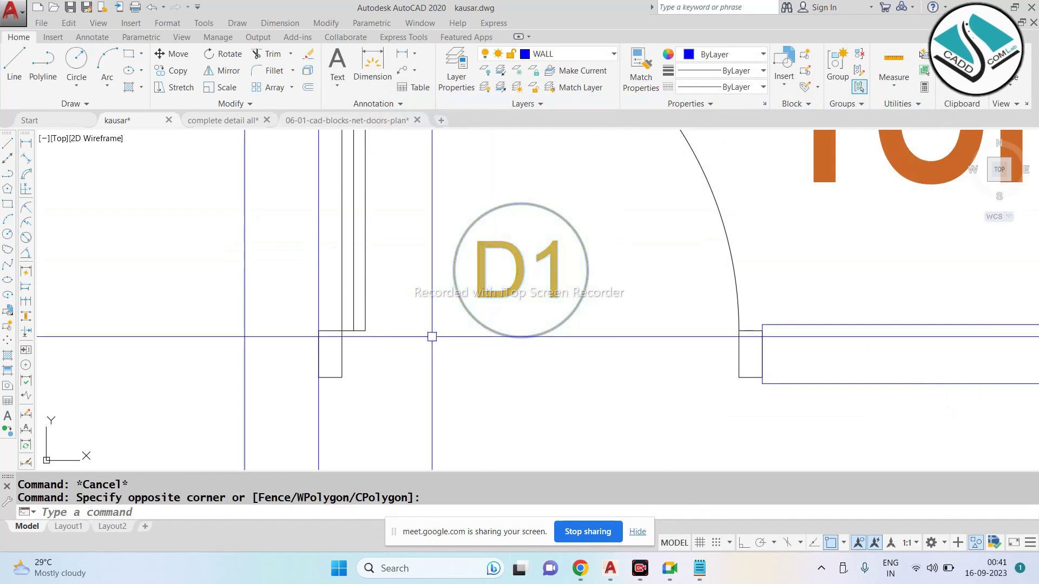
{"action": "left_click", "coordinate": [432, 337]}
{"action": "type", "text": "co"}
{"action": "key", "text": "Return"}
{"action": "left_click", "coordinate": [542, 234]}
{"action": "scroll", "coordinate": [497, 336], "scroll_direction": "down", "scroll_amount": 3}
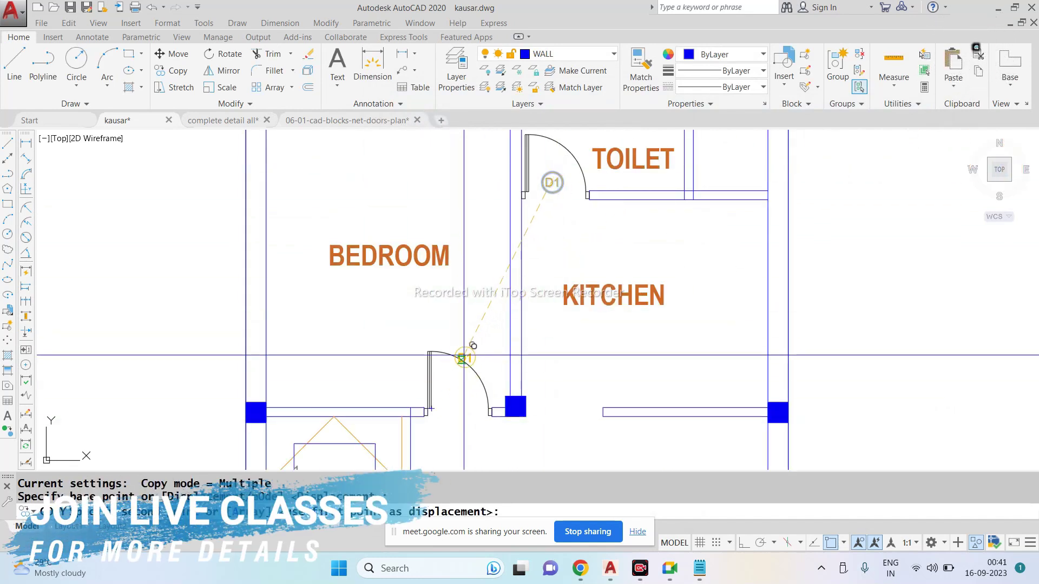
{"action": "scroll", "coordinate": [462, 358], "scroll_direction": "up", "scroll_amount": 3}
{"action": "left_click", "coordinate": [458, 429]}
{"action": "key", "text": "Escape"}
{"action": "middle_click_drag", "start_coordinate": [459, 429], "coordinate": [459, 307]}
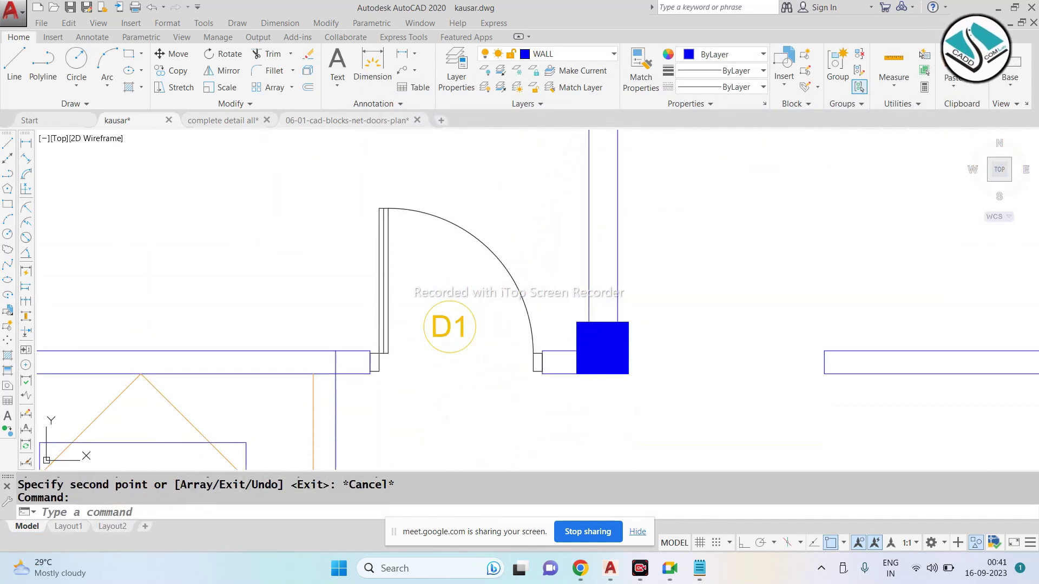
{"action": "double_click", "coordinate": [449, 327]}
{"action": "type", "text": "2"}
{"action": "left_click", "coordinate": [614, 398]}
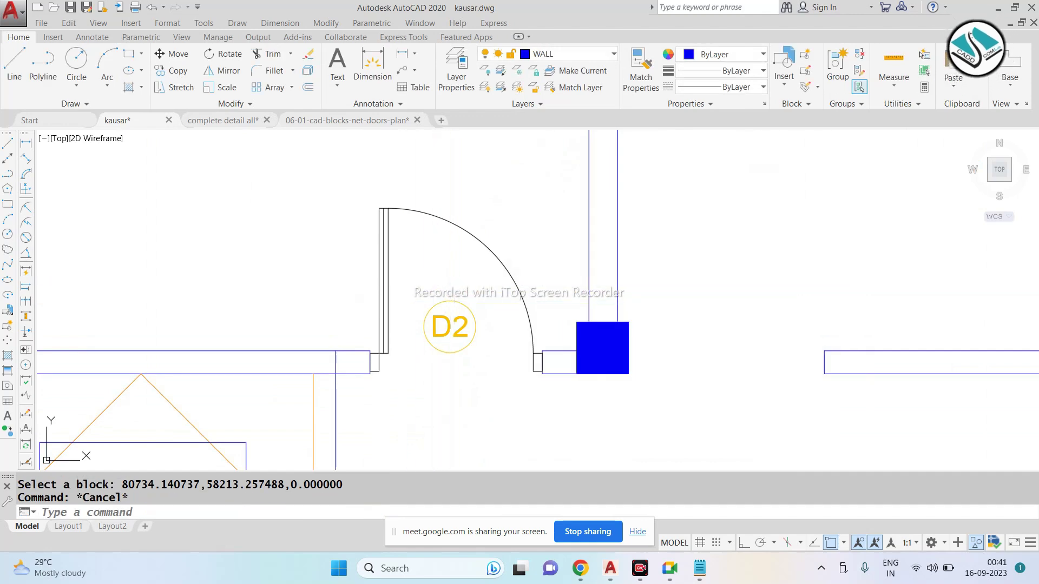
Step: Copy the D2 tag to the stair-foot opening beside the UP label
{"action": "left_click", "coordinate": [452, 339]}
{"action": "left_click", "coordinate": [433, 319]}
{"action": "key", "text": "space"}
{"action": "left_click", "coordinate": [449, 338]}
{"action": "scroll", "coordinate": [450, 338], "scroll_direction": "down", "scroll_amount": 3}
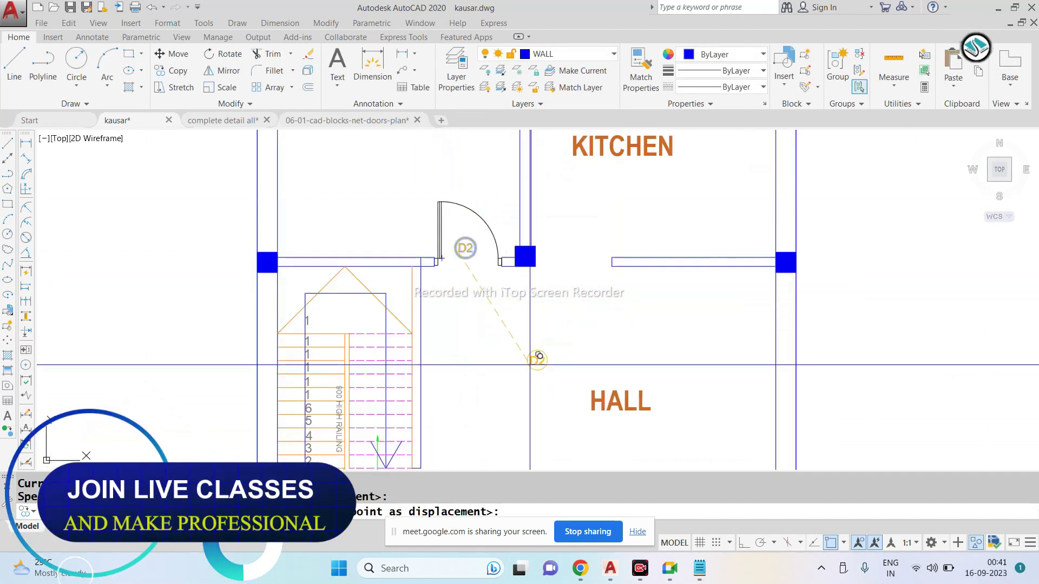
{"action": "scroll", "coordinate": [465, 346], "scroll_direction": "down", "scroll_amount": 2}
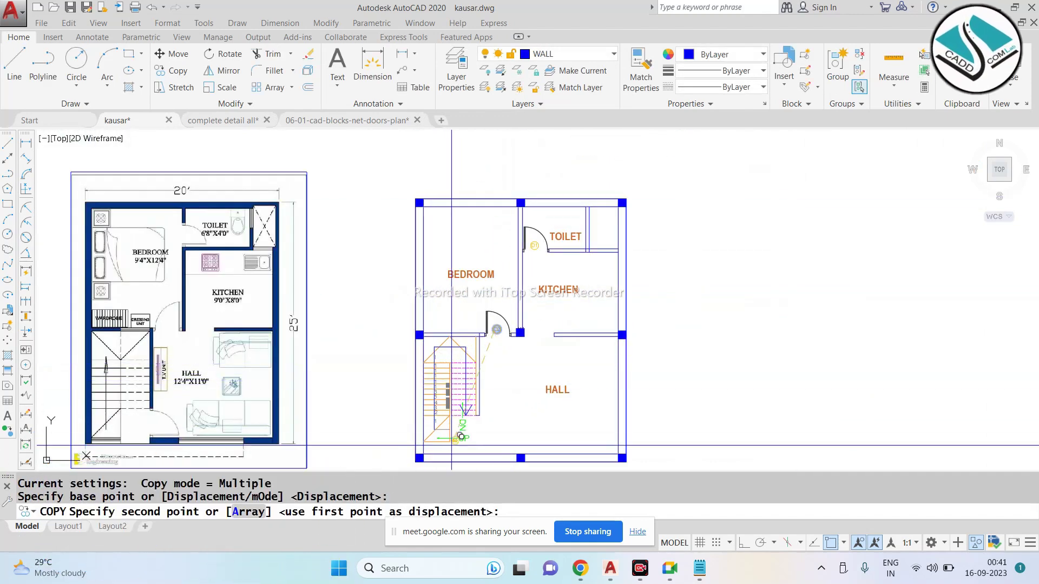
{"action": "scroll", "coordinate": [443, 359], "scroll_direction": "up", "scroll_amount": 6}
{"action": "left_click", "coordinate": [479, 388]}
{"action": "scroll", "coordinate": [529, 364], "scroll_direction": "down", "scroll_amount": 3}
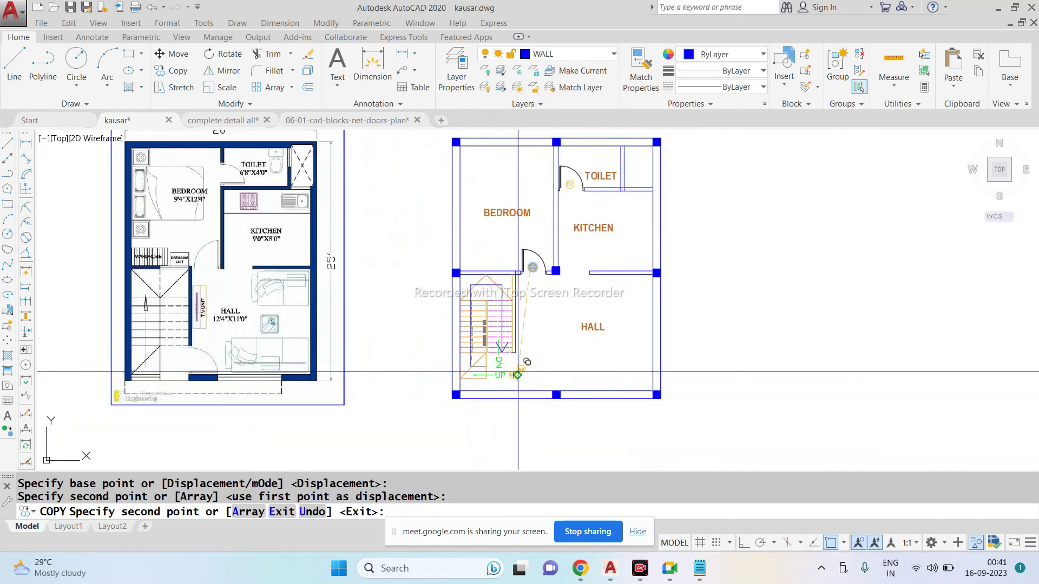
{"action": "scroll", "coordinate": [494, 372], "scroll_direction": "up", "scroll_amount": 3}
{"action": "scroll", "coordinate": [636, 328], "scroll_direction": "up", "scroll_amount": 1}
{"action": "key", "text": "Escape"}
Step: Change the new copy's tag value to D3
{"action": "double_click", "coordinate": [634, 328]}
{"action": "type", "text": "D3"}
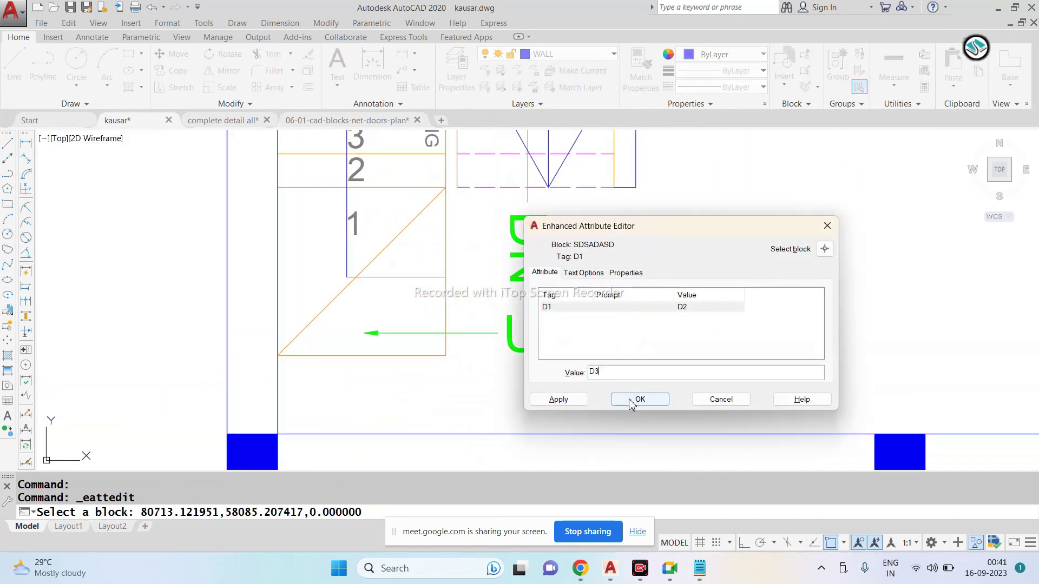
{"action": "left_click", "coordinate": [632, 401]}
{"action": "key", "text": "Escape"}
{"action": "scroll", "coordinate": [586, 383], "scroll_direction": "down", "scroll_amount": 3}
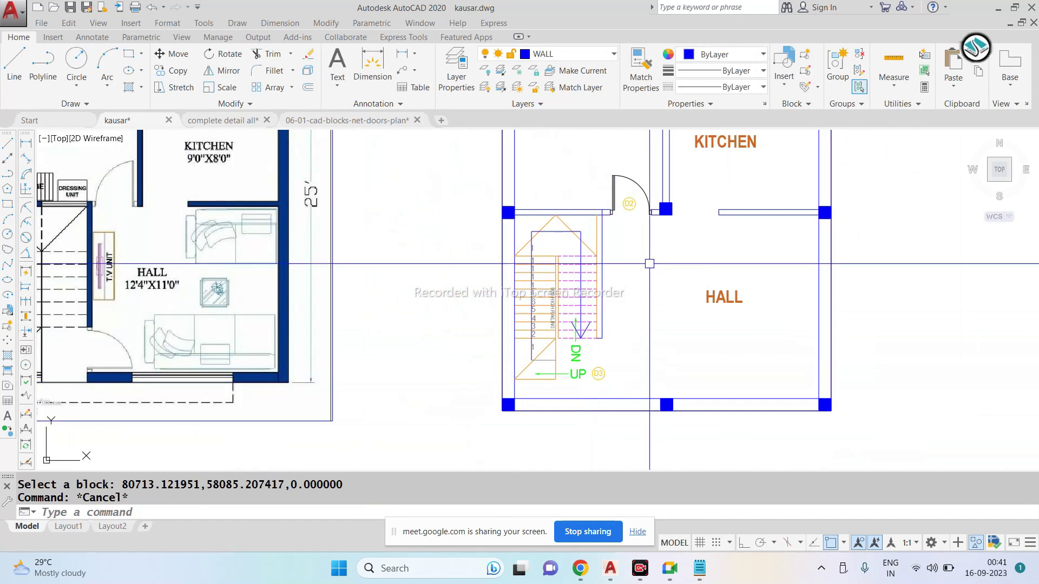
{"action": "scroll", "coordinate": [611, 294], "scroll_direction": "up", "scroll_amount": 2}
{"action": "key", "text": "Escape"}
{"action": "scroll", "coordinate": [612, 294], "scroll_direction": "down", "scroll_amount": 2}
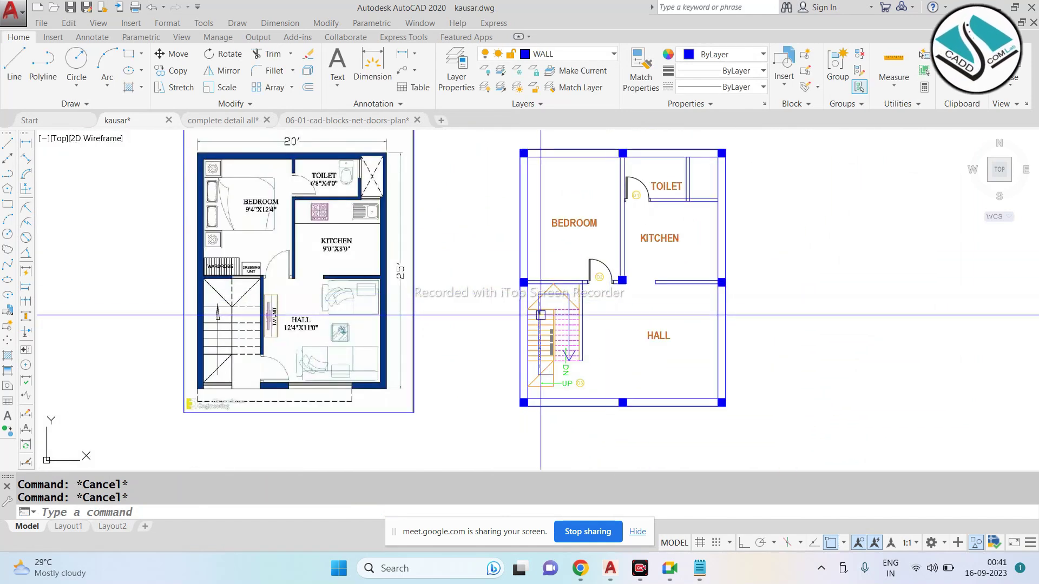
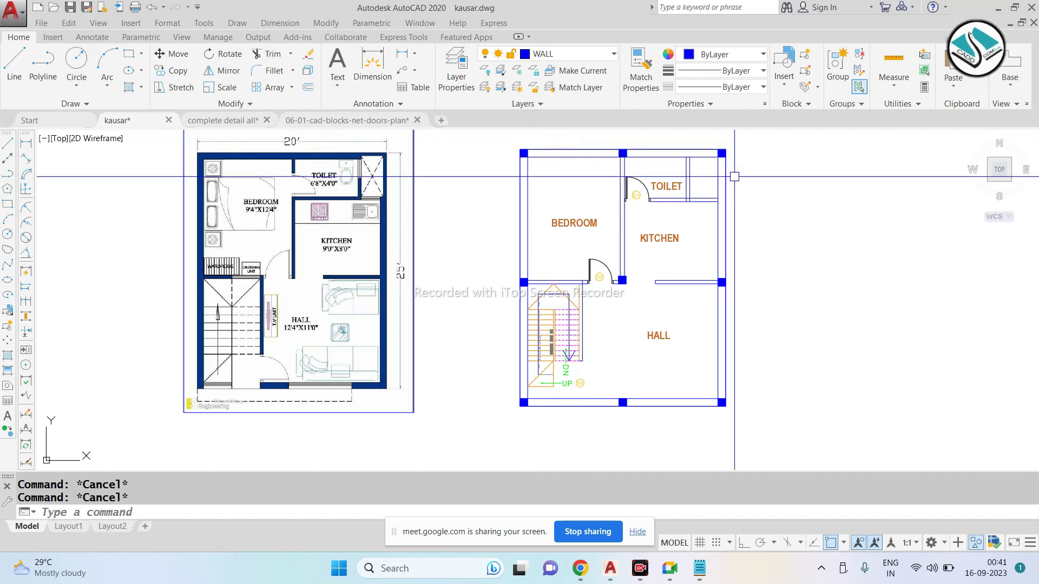
Step: Offset the toilet's top wall line 2' downward
{"action": "scroll", "coordinate": [697, 161], "scroll_direction": "up", "scroll_amount": 4}
{"action": "type", "text": "o"}
{"action": "key", "text": "Return"}
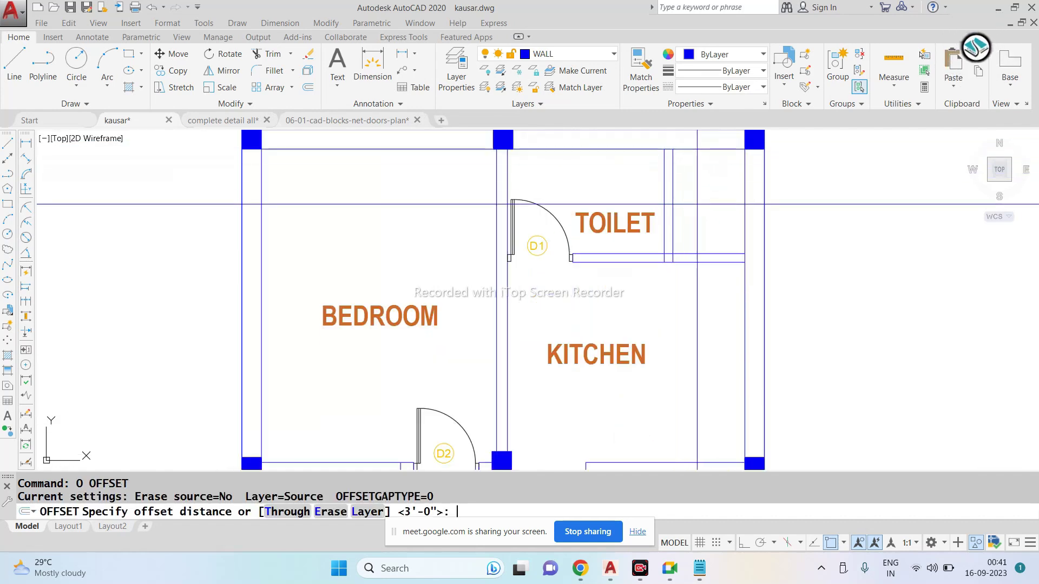
{"action": "type", "text": "'"}
{"action": "key", "text": "Return"}
{"action": "scroll", "coordinate": [686, 154], "scroll_direction": "up", "scroll_amount": 2}
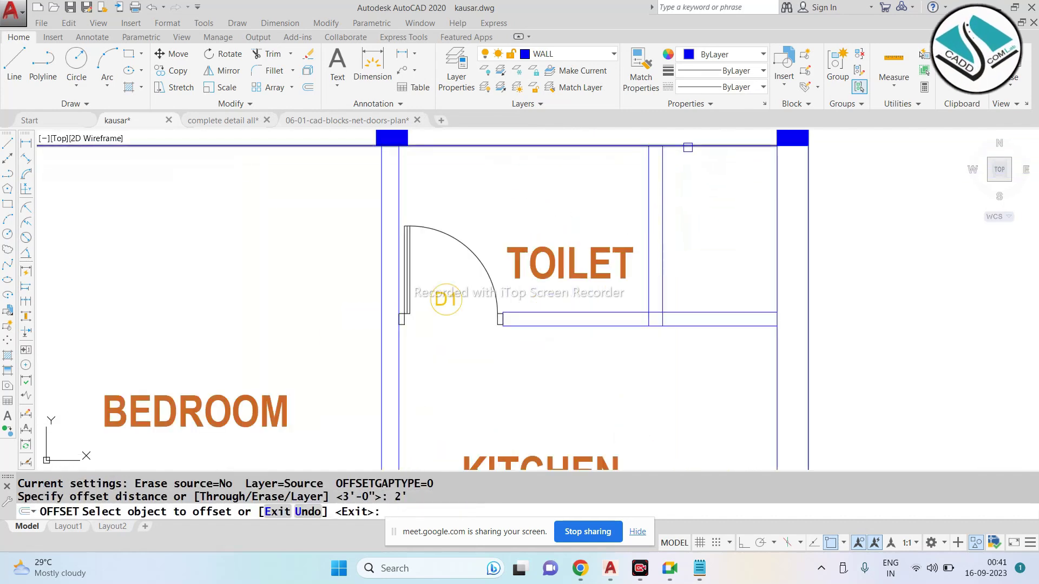
{"action": "left_click", "coordinate": [687, 148]}
{"action": "left_click", "coordinate": [693, 204]}
{"action": "key", "text": "Escape"}
Step: Trim the new line's right-hand piece and draw a short line up to the wall
{"action": "key", "text": "Return"}
{"action": "scroll", "coordinate": [641, 213], "scroll_direction": "up", "scroll_amount": 2}
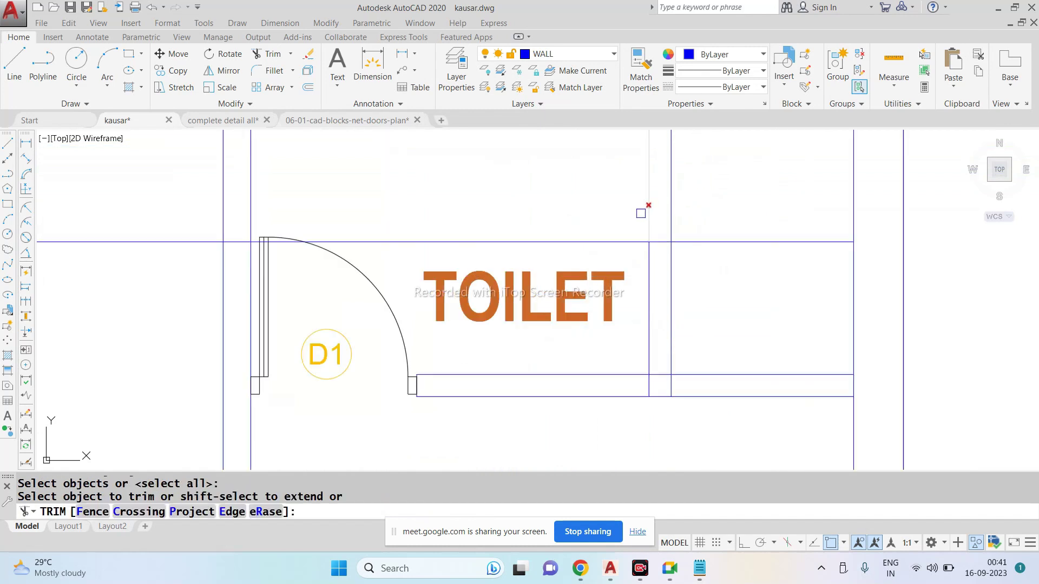
{"action": "left_click", "coordinate": [691, 242]}
{"action": "key", "text": "Escape"}
{"action": "type", "text": "l"}
{"action": "key", "text": "Return"}
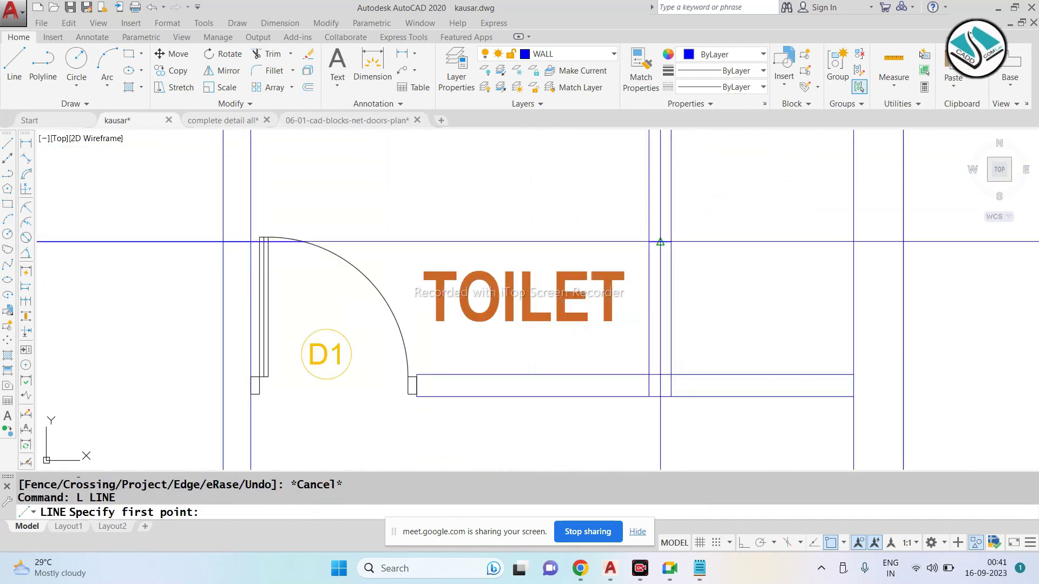
{"action": "left_click", "coordinate": [671, 242]}
{"action": "middle_click_drag", "start_coordinate": [654, 213], "coordinate": [655, 292]}
{"action": "left_click", "coordinate": [657, 193]}
{"action": "key", "text": "Escape"}
Step: Try a selection and a line from the wall endpoint near the toilet, cancelling both
{"action": "scroll", "coordinate": [657, 192], "scroll_direction": "down", "scroll_amount": 3}
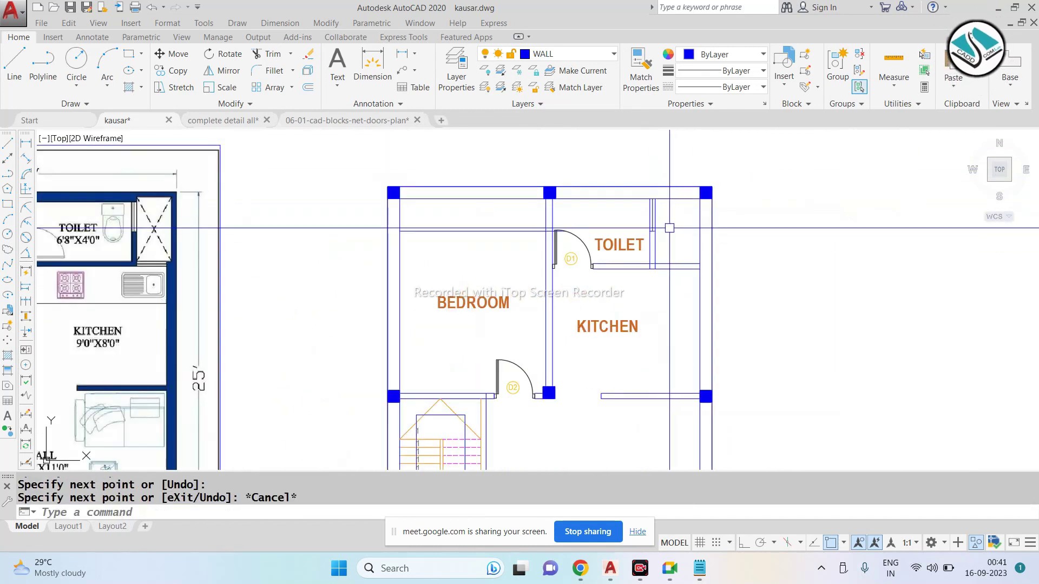
{"action": "scroll", "coordinate": [633, 174], "scroll_direction": "up", "scroll_amount": 2}
{"action": "left_click", "coordinate": [632, 174]}
{"action": "key", "text": "Escape"}
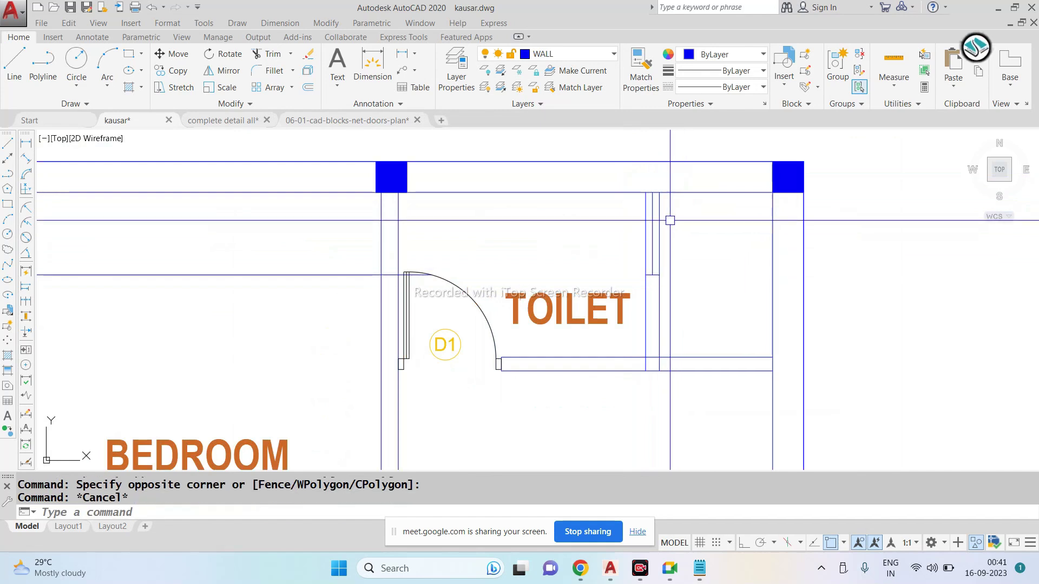
{"action": "type", "text": "L"}
{"action": "key", "text": "Return"}
{"action": "scroll", "coordinate": [650, 200], "scroll_direction": "up", "scroll_amount": 2}
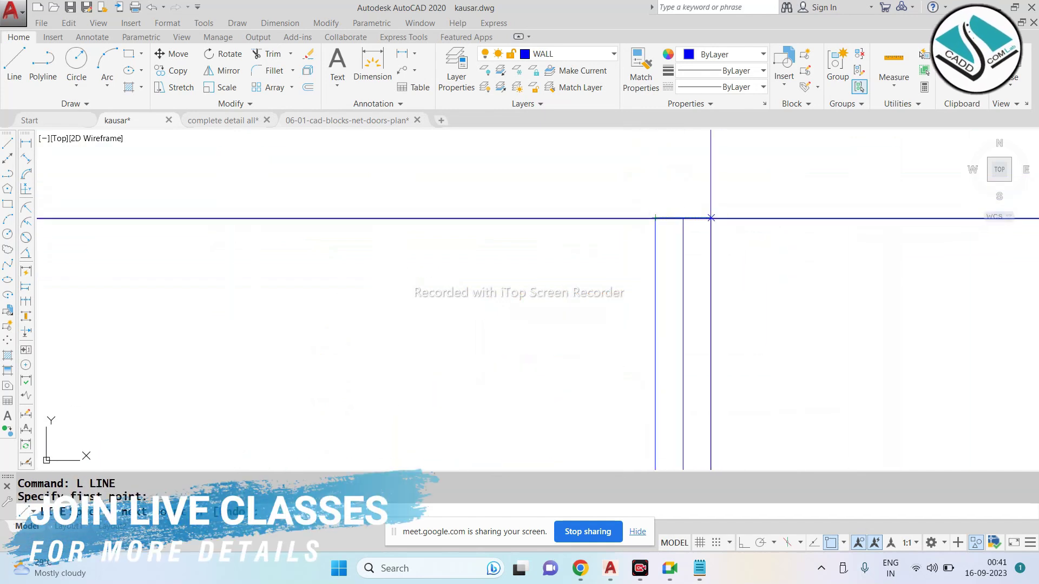
{"action": "left_click", "coordinate": [688, 213]}
{"action": "key", "text": "Escape"}
Step: Move the toilet's thin door-frame divider lines to the TITLE-TEXT layer
{"action": "left_click", "coordinate": [648, 196]}
{"action": "left_click", "coordinate": [741, 358]}
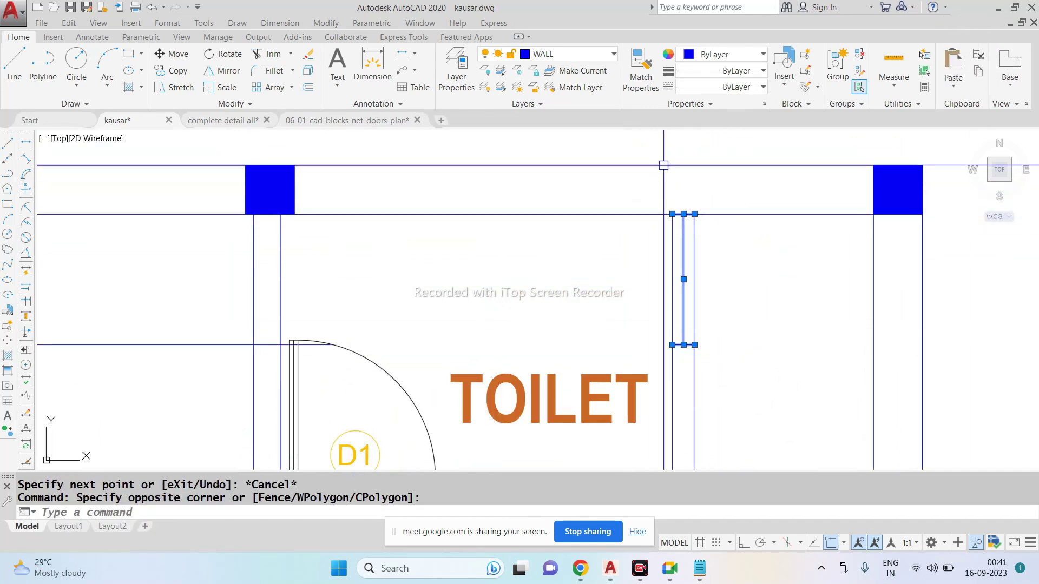
{"action": "key", "text": "Escape"}
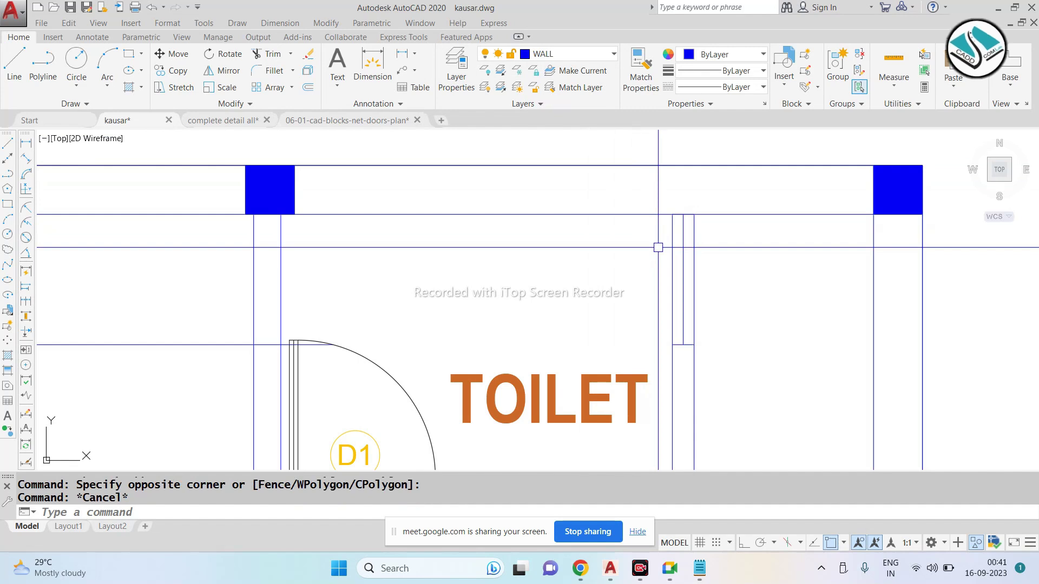
{"action": "left_click", "coordinate": [641, 184]}
{"action": "left_click", "coordinate": [747, 352]}
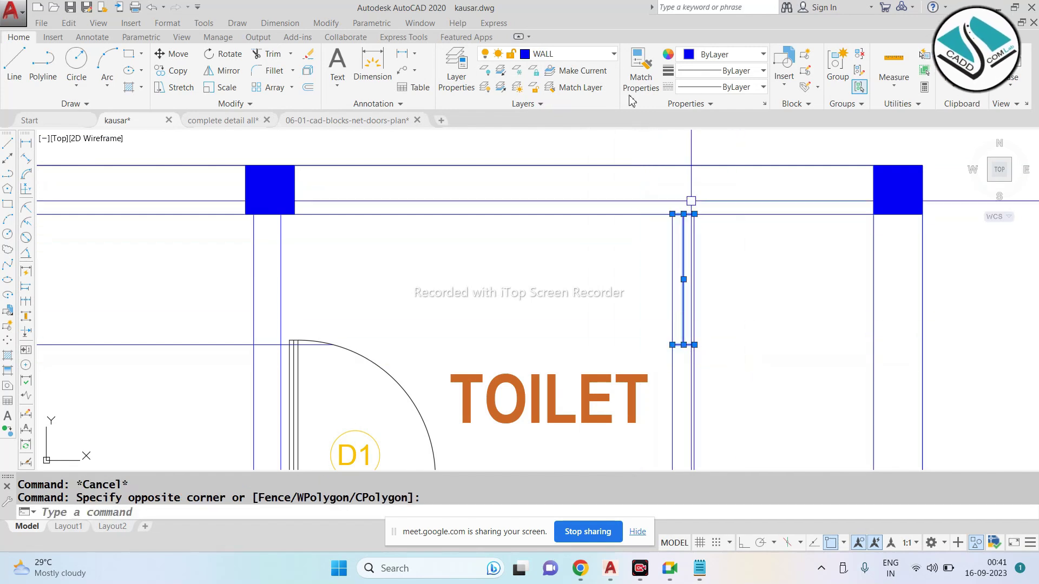
{"action": "left_click", "coordinate": [579, 57]}
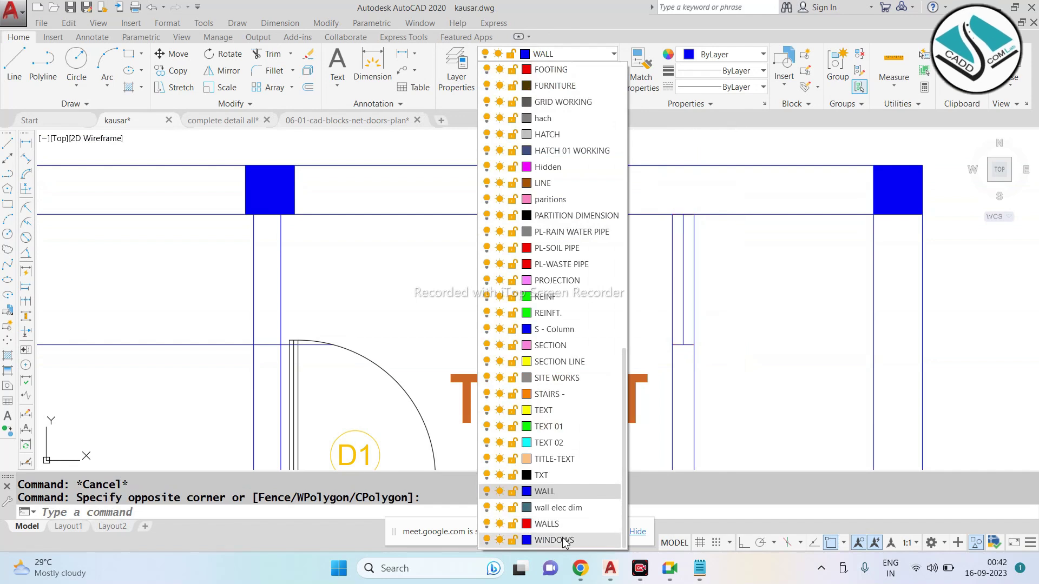
{"action": "left_click", "coordinate": [571, 460]}
{"action": "type", "text": "TR"}
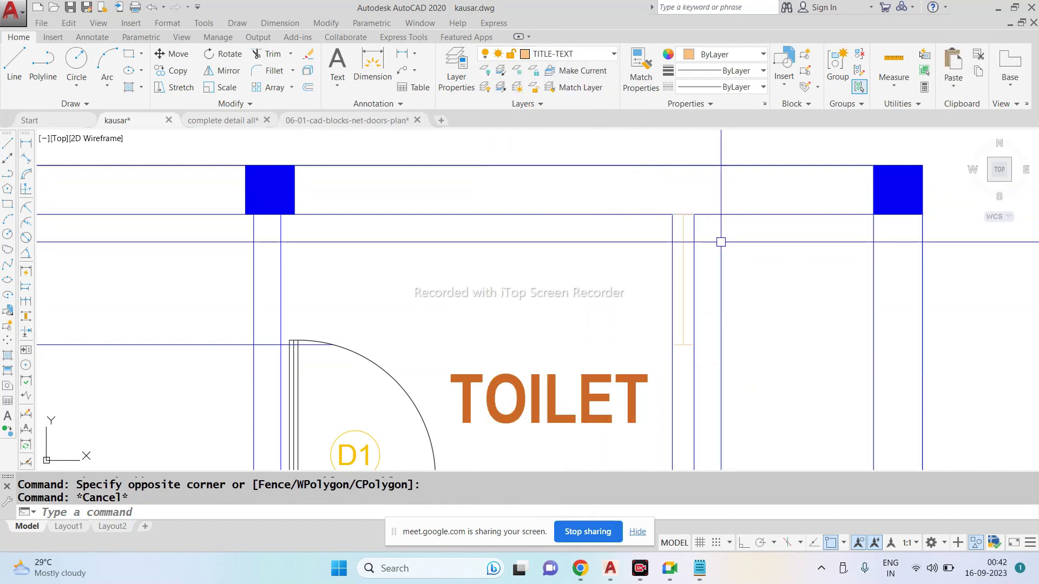
Step: Trim away the vertical line inside the toilet
{"action": "key", "text": "Return"}
{"action": "key", "text": "Return"}
{"action": "left_click", "coordinate": [698, 272]}
{"action": "key", "text": "Escape"}
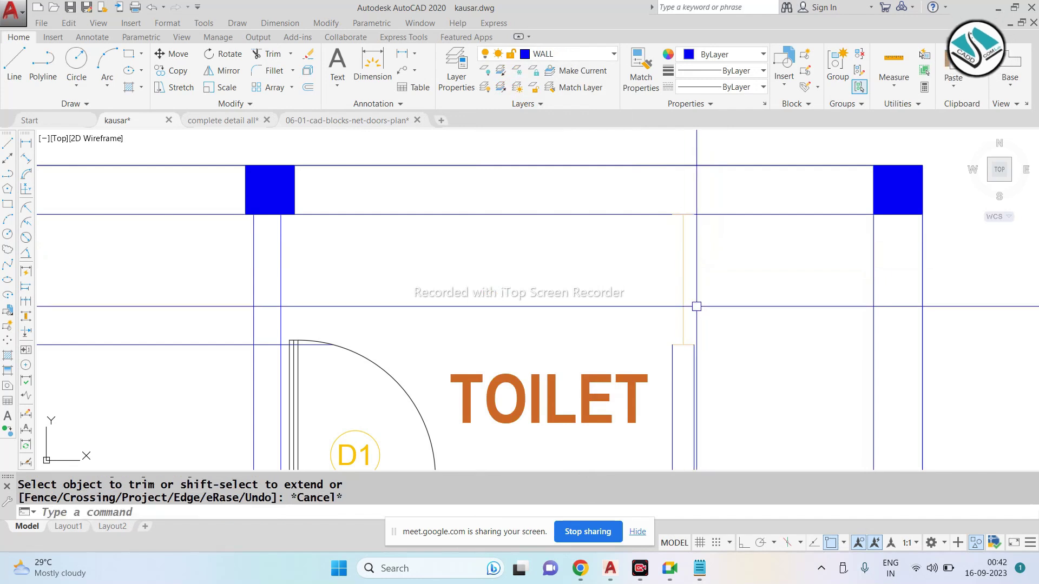
{"action": "type", "text": "l"}
{"action": "key", "text": "Return"}
Step: Draw a vertical partition line from the partition's bottom up to the top wall line
{"action": "left_click", "coordinate": [695, 345]}
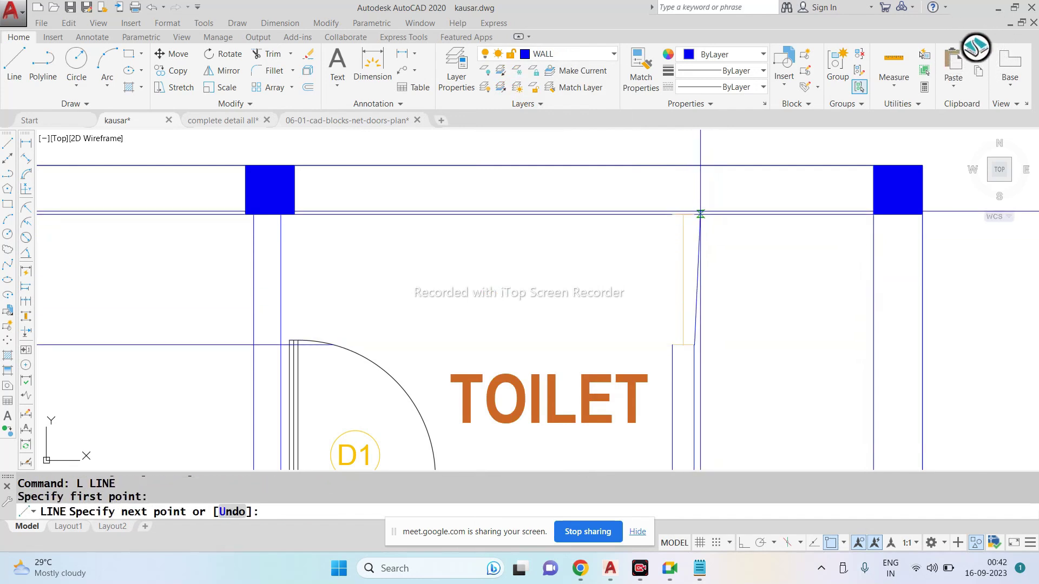
{"action": "left_click", "coordinate": [694, 214]}
{"action": "key", "text": "Escape"}
{"action": "key", "text": "Return"}
{"action": "left_click", "coordinate": [673, 214]}
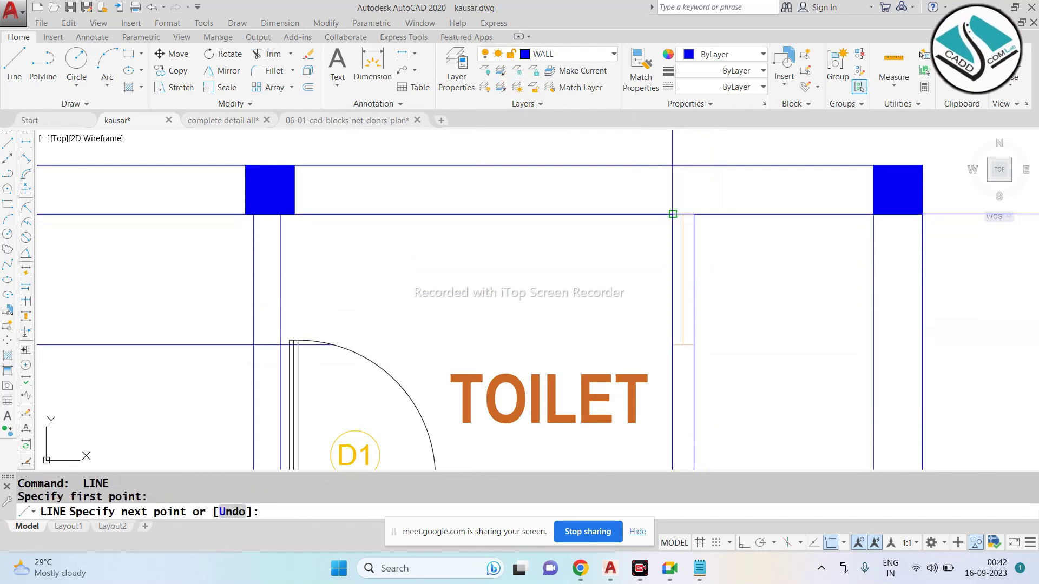
{"action": "key", "text": "Escape"}
{"action": "type", "text": "ma"}
{"action": "key", "text": "Return"}
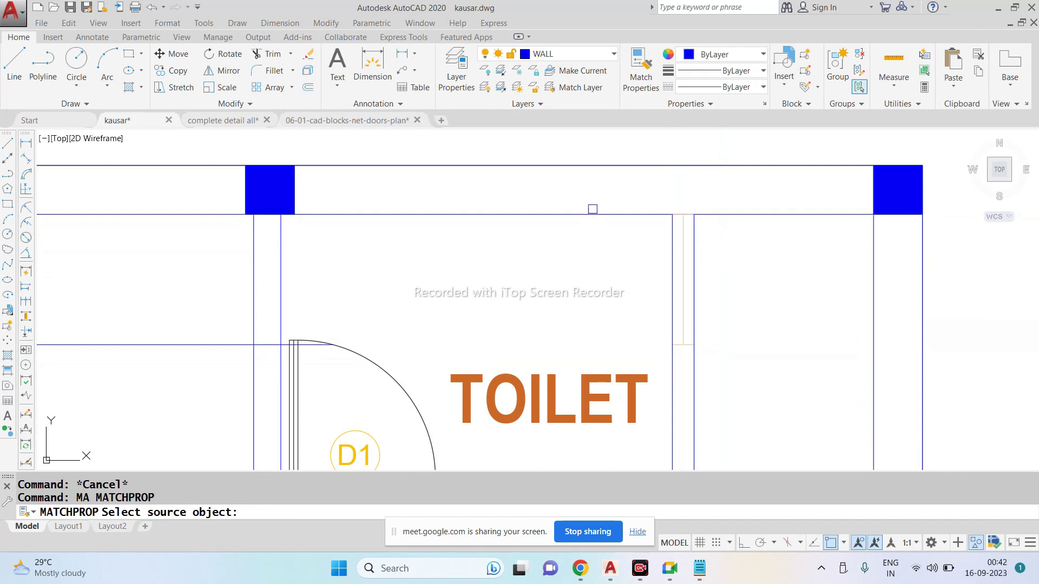
Step: Abandon the property matching and clear any running commands
{"action": "scroll", "coordinate": [686, 213], "scroll_direction": "up", "scroll_amount": 2}
{"action": "left_click", "coordinate": [683, 215]}
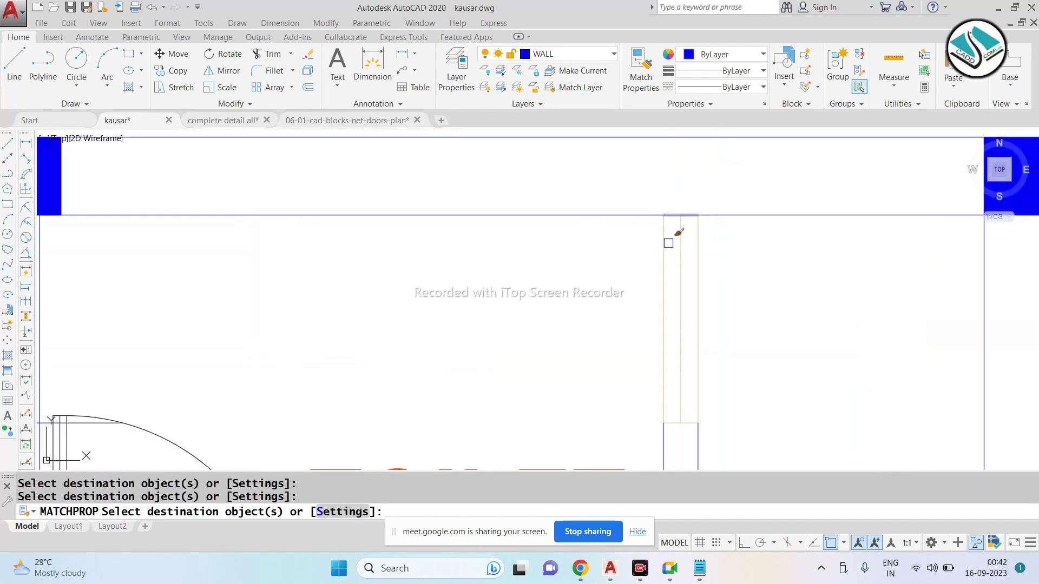
{"action": "scroll", "coordinate": [668, 244], "scroll_direction": "down", "scroll_amount": 2}
{"action": "key", "text": "Escape"}
{"action": "scroll", "coordinate": [667, 212], "scroll_direction": "down", "scroll_amount": 3}
{"action": "scroll", "coordinate": [608, 233], "scroll_direction": "down", "scroll_amount": 2}
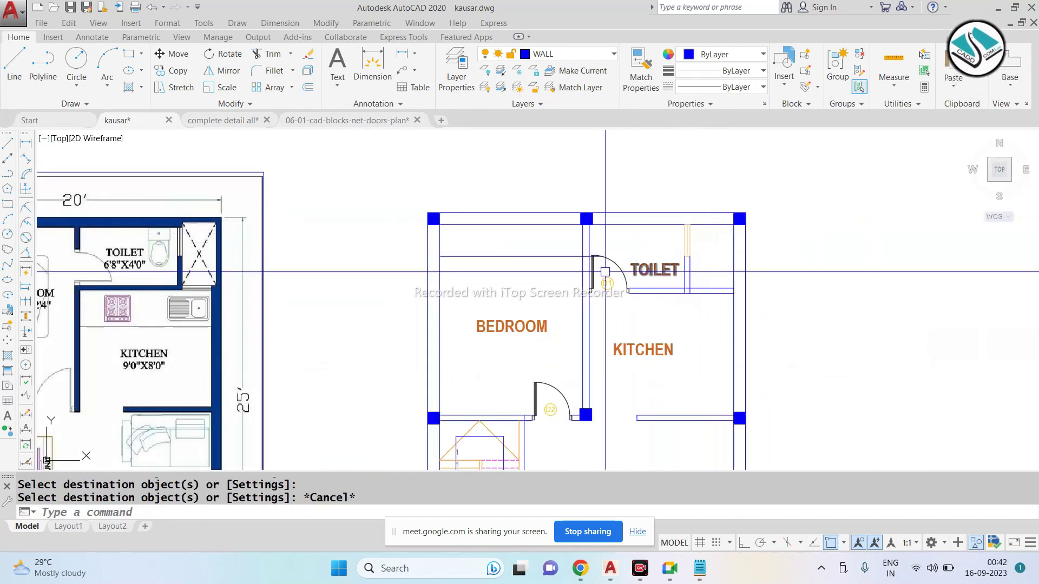
{"action": "key", "text": "Escape"}
{"action": "scroll", "coordinate": [208, 222], "scroll_direction": "up", "scroll_amount": 6}
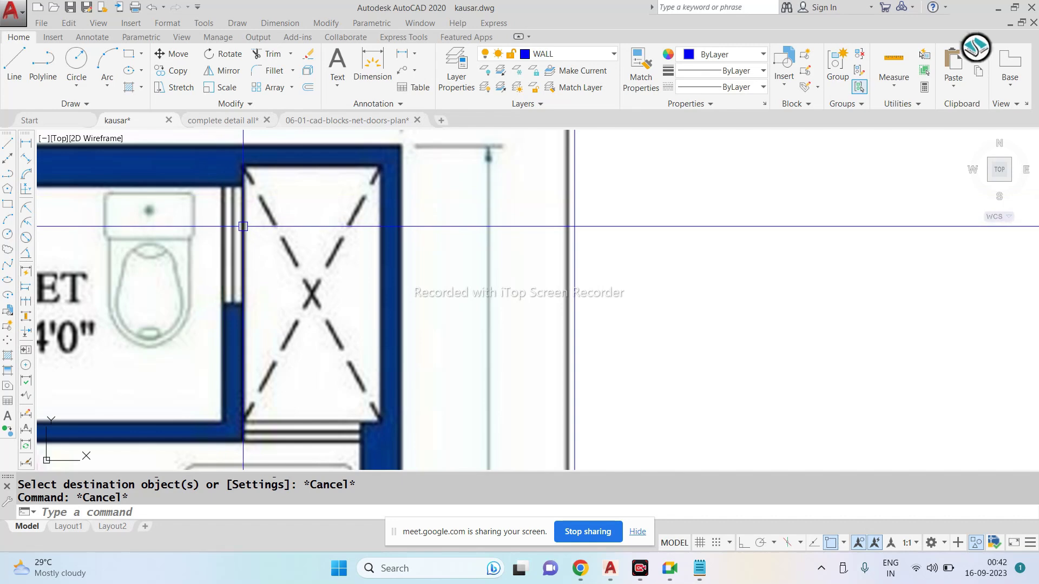
{"action": "scroll", "coordinate": [243, 227], "scroll_direction": "down", "scroll_amount": 3}
{"action": "key", "text": "Escape"}
{"action": "scroll", "coordinate": [818, 223], "scroll_direction": "up", "scroll_amount": 4}
{"action": "scroll", "coordinate": [633, 201], "scroll_direction": "up", "scroll_amount": 1}
Step: Draw the first diagonal from the corner box's top-left to bottom-right corner
{"action": "type", "text": "l"}
{"action": "key", "text": "Return"}
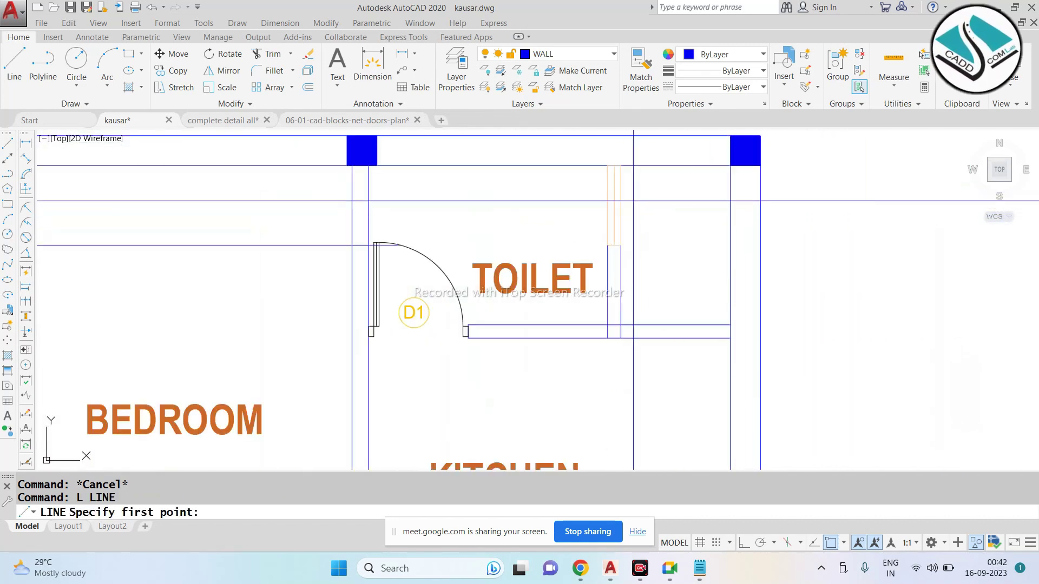
{"action": "scroll", "coordinate": [633, 202], "scroll_direction": "up", "scroll_amount": 2}
{"action": "left_click", "coordinate": [613, 144]}
{"action": "key", "text": "Escape"}
{"action": "key", "text": "Return"}
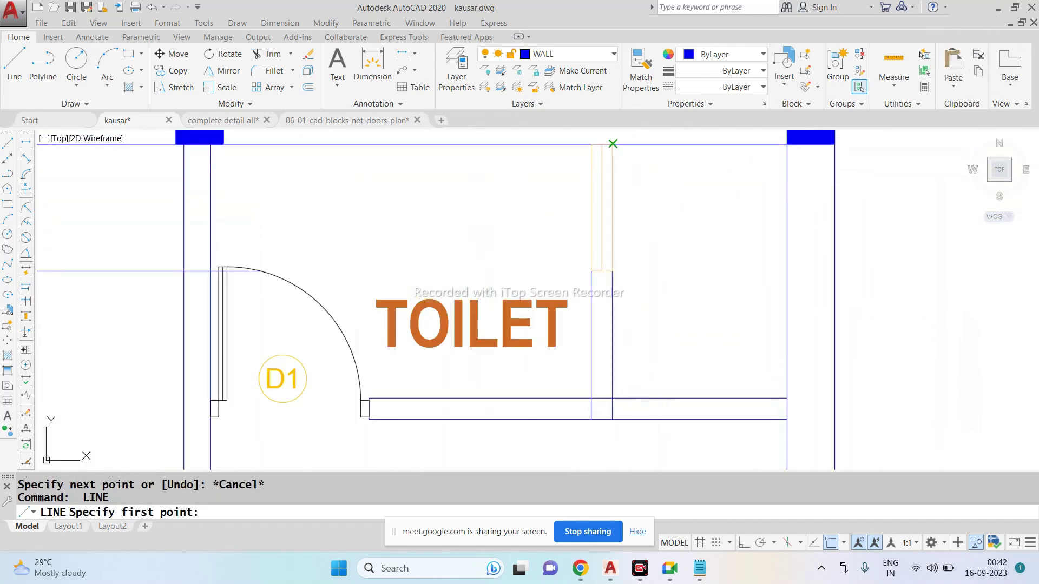
{"action": "left_click", "coordinate": [613, 144]}
{"action": "left_click", "coordinate": [786, 397]}
{"action": "key", "text": "Escape"}
Step: Draw the second diagonal from bottom-left to top-right, completing the X
{"action": "key", "text": "Return"}
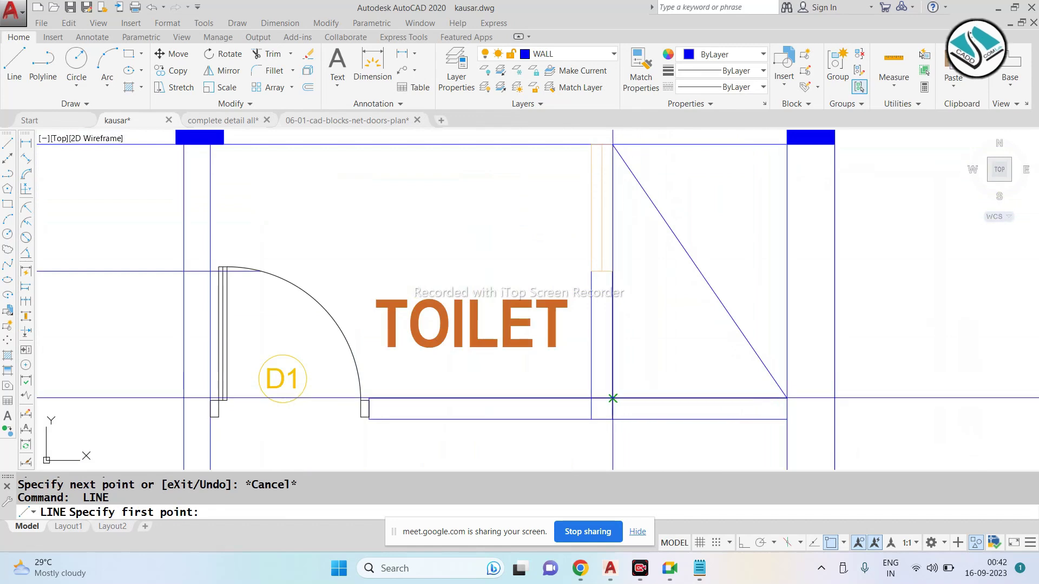
{"action": "left_click", "coordinate": [613, 398]}
{"action": "left_click", "coordinate": [786, 143]}
{"action": "scroll", "coordinate": [787, 144], "scroll_direction": "down", "scroll_amount": 6}
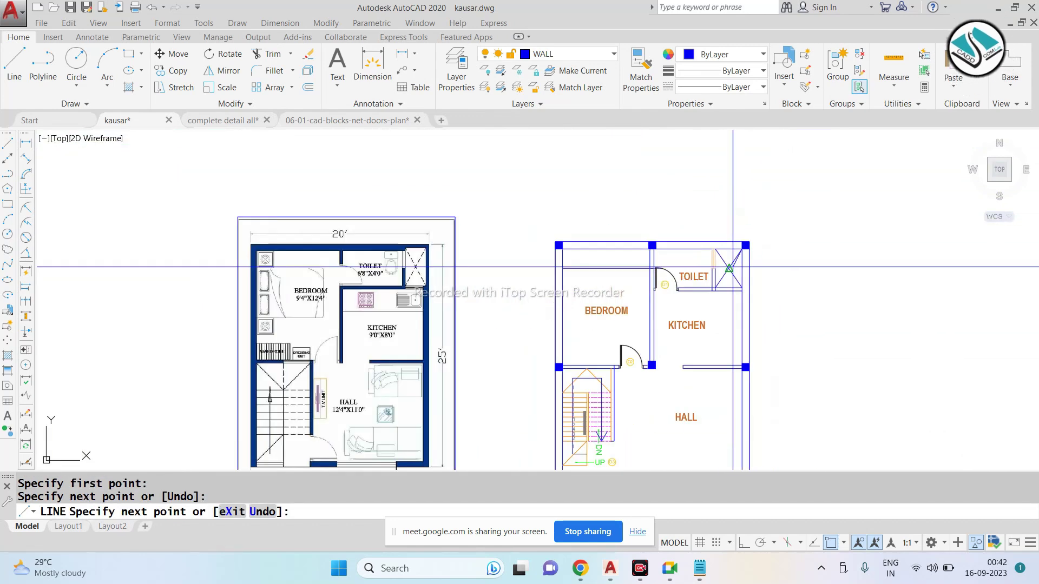
{"action": "key", "text": "Escape"}
{"action": "scroll", "coordinate": [687, 273], "scroll_direction": "up", "scroll_amount": 4}
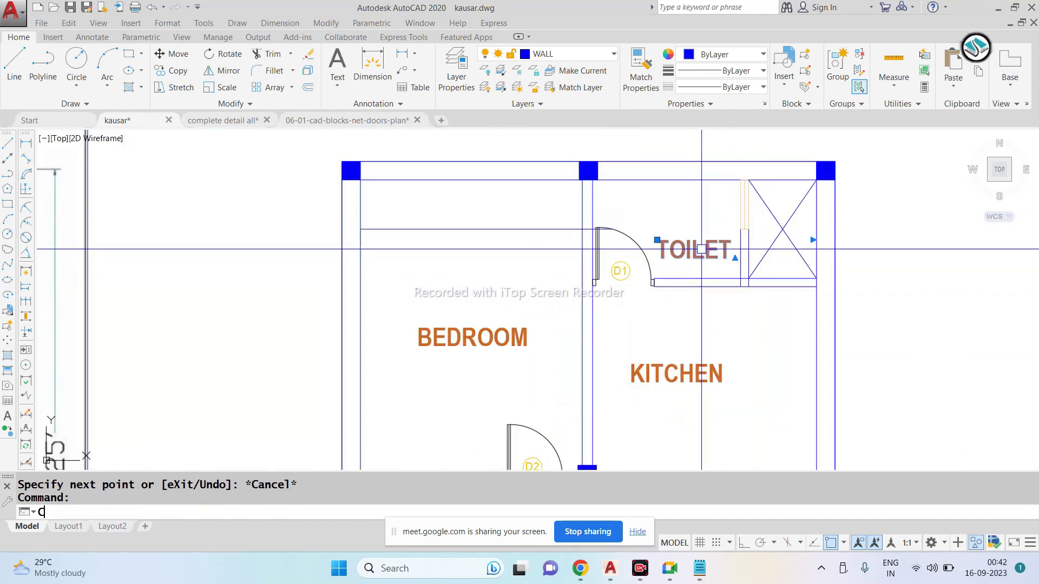
{"action": "type", "text": "o"}
{"action": "key", "text": "Return"}
{"action": "left_click", "coordinate": [702, 250]}
{"action": "scroll", "coordinate": [616, 245], "scroll_direction": "up", "scroll_amount": 5}
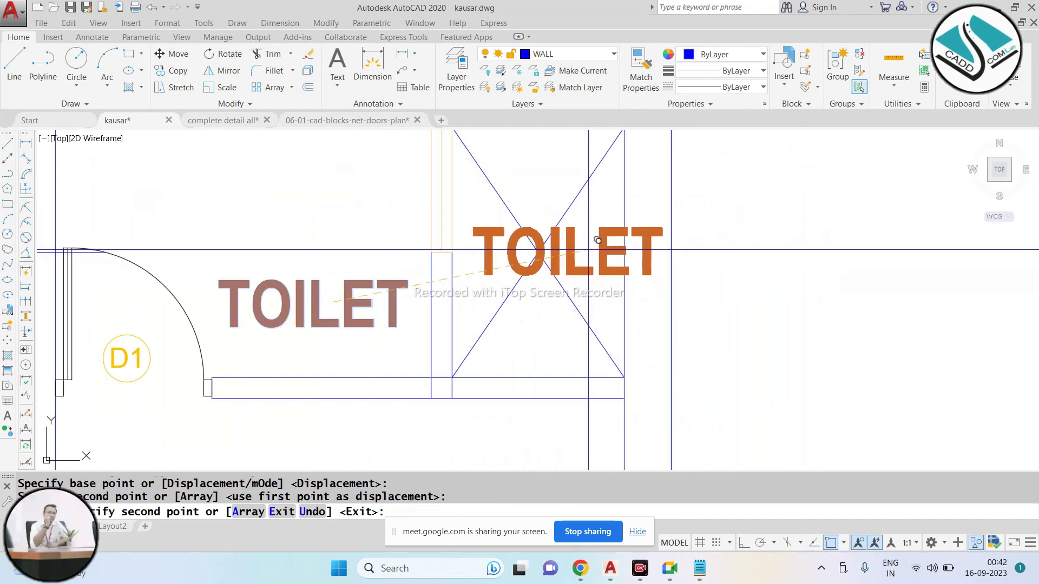
{"action": "key", "text": "Escape"}
{"action": "double_click", "coordinate": [603, 233]}
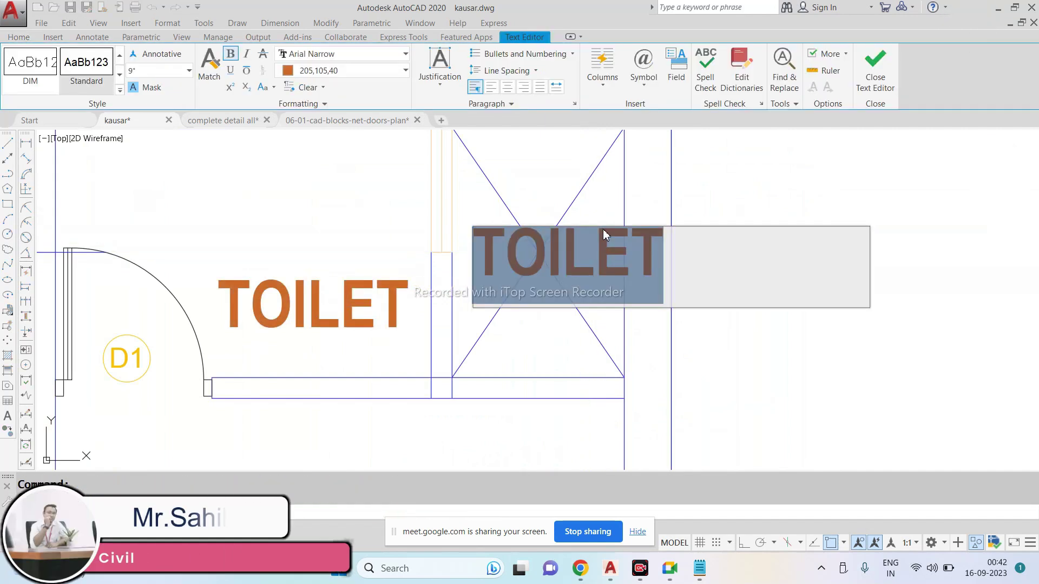
{"action": "type", "text": ".O"}
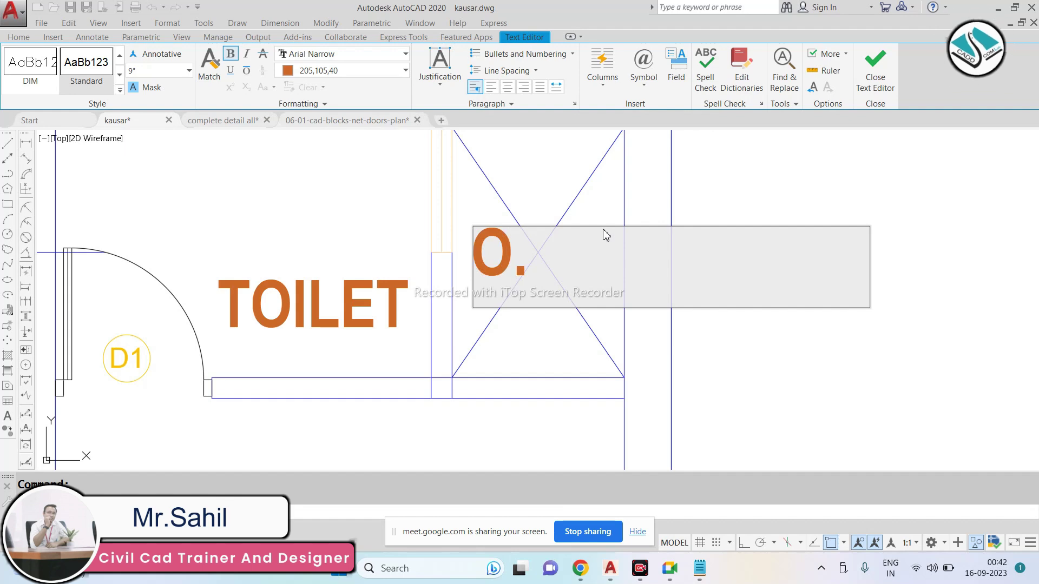
{"action": "type", "text": "S"}
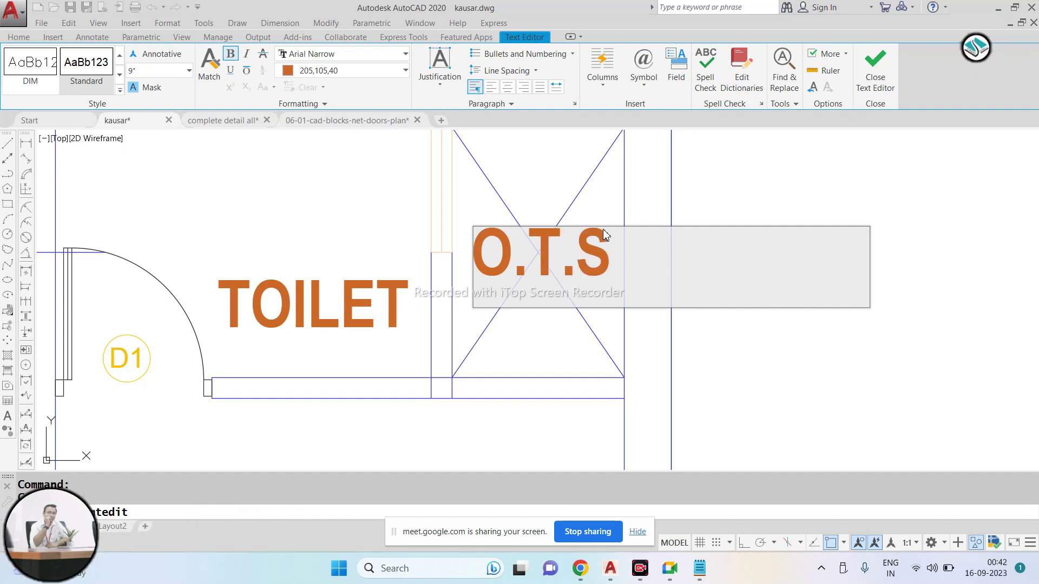
{"action": "key", "text": "Escape"}
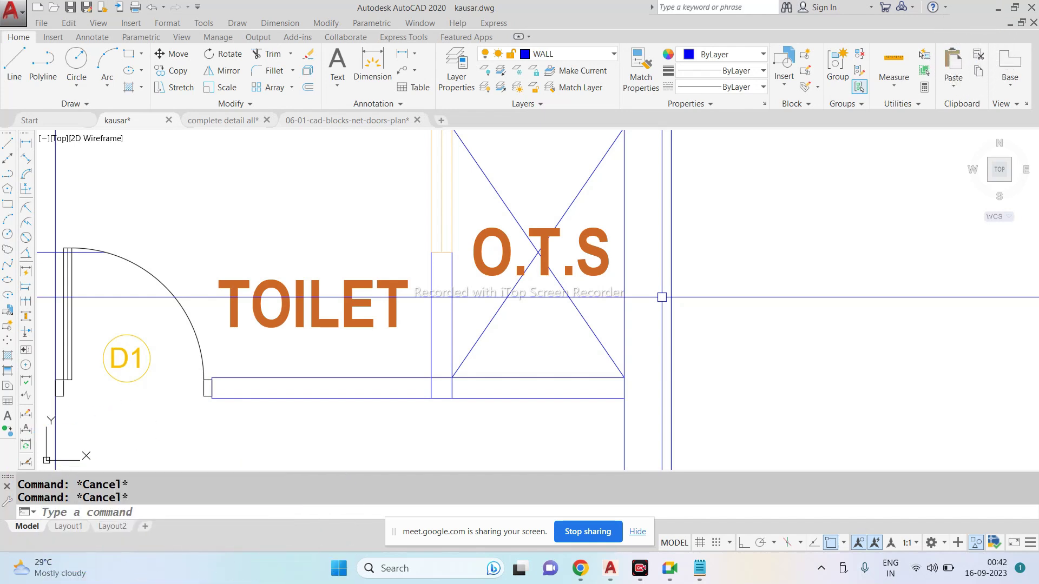
{"action": "scroll", "coordinate": [597, 314], "scroll_direction": "down", "scroll_amount": 2}
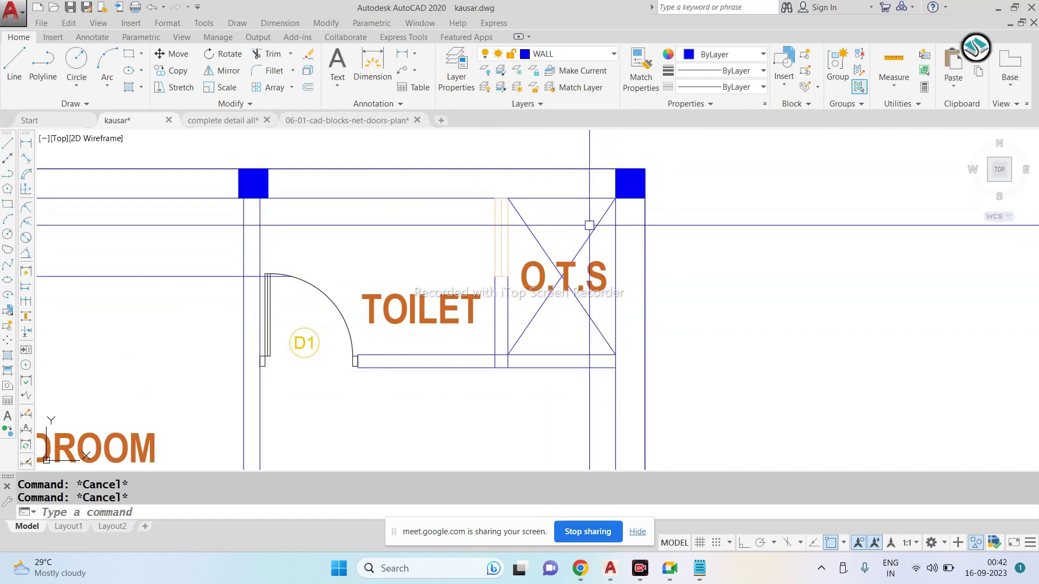
{"action": "scroll", "coordinate": [603, 199], "scroll_direction": "down", "scroll_amount": 2}
{"action": "scroll", "coordinate": [657, 180], "scroll_direction": "down", "scroll_amount": 2}
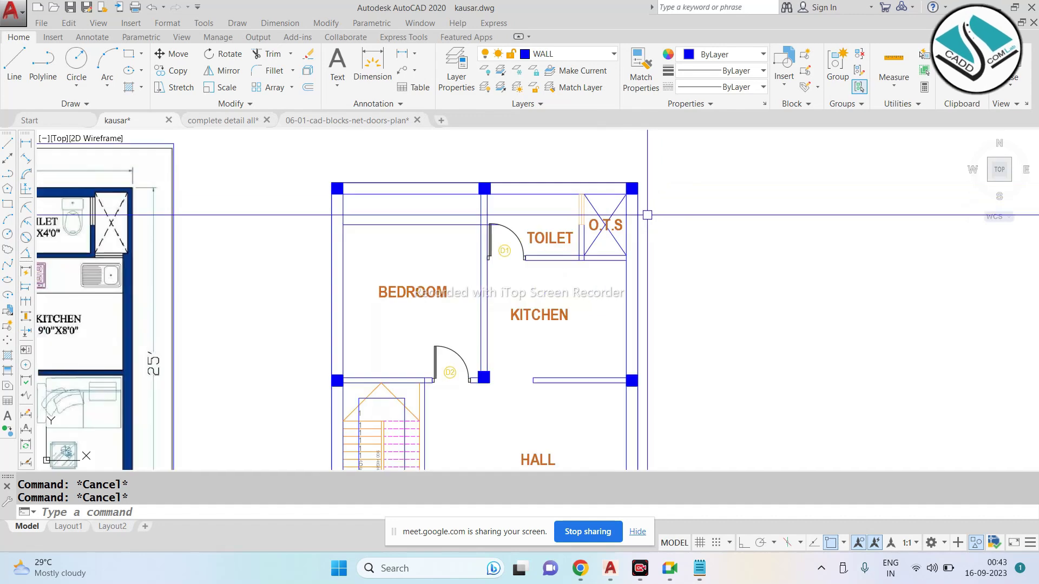
{"action": "scroll", "coordinate": [644, 213], "scroll_direction": "down", "scroll_amount": 2}
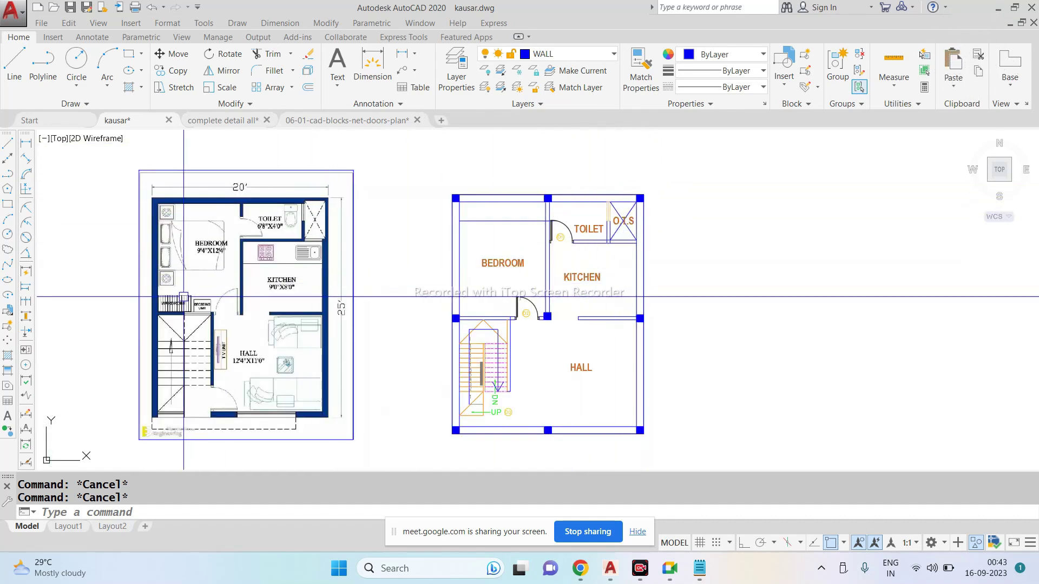
{"action": "scroll", "coordinate": [186, 298], "scroll_direction": "up", "scroll_amount": 2}
{"action": "scroll", "coordinate": [538, 213], "scroll_direction": "down", "scroll_amount": 2}
Step: Erase the stray line inside the bedroom
{"action": "scroll", "coordinate": [538, 213], "scroll_direction": "up", "scroll_amount": 4}
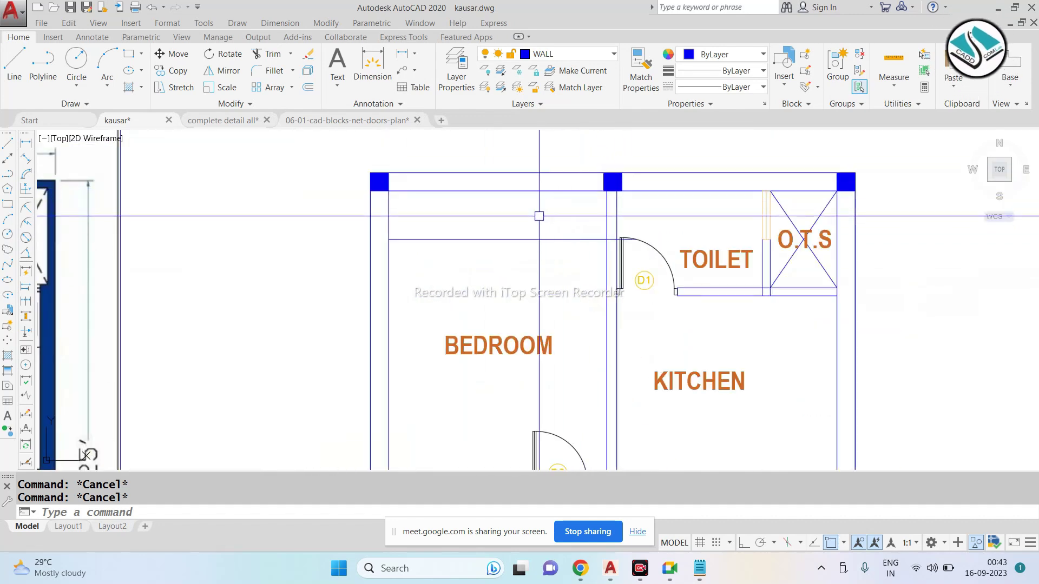
{"action": "left_click_drag", "start_coordinate": [563, 255], "coordinate": [538, 213]}
{"action": "type", "text": "e"}
{"action": "key", "text": "Return"}
{"action": "scroll", "coordinate": [551, 238], "scroll_direction": "down", "scroll_amount": 2}
{"action": "scroll", "coordinate": [626, 265], "scroll_direction": "up", "scroll_amount": 5}
{"action": "key", "text": "Escape"}
{"action": "scroll", "coordinate": [514, 281], "scroll_direction": "up", "scroll_amount": 2}
Step: Copy the D1 door tag to a spot near the O.T.S shaft
{"action": "left_click", "coordinate": [473, 314]}
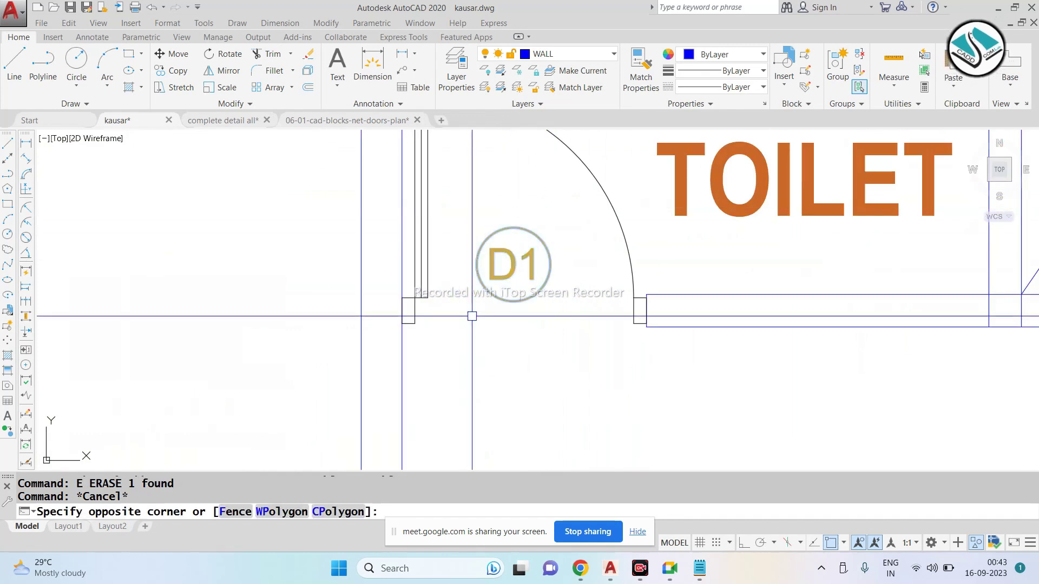
{"action": "type", "text": "c"}
{"action": "key", "text": "Return"}
{"action": "left_click", "coordinate": [473, 314]}
{"action": "scroll", "coordinate": [473, 314], "scroll_direction": "down", "scroll_amount": 3}
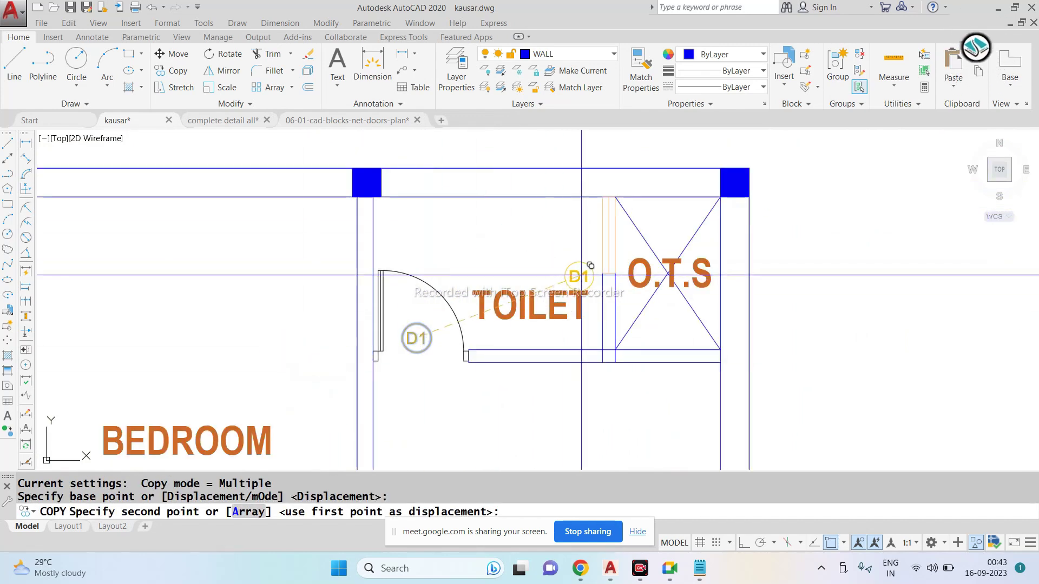
{"action": "scroll", "coordinate": [515, 193], "scroll_direction": "up", "scroll_amount": 3}
{"action": "scroll", "coordinate": [515, 193], "scroll_direction": "up", "scroll_amount": 2}
{"action": "left_click", "coordinate": [515, 193]}
{"action": "key", "text": "Escape"}
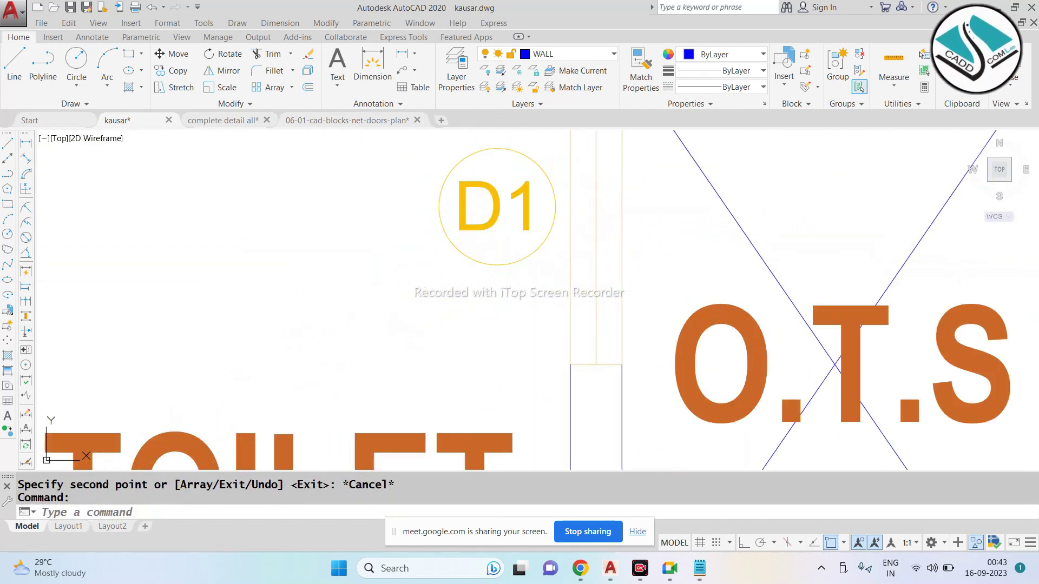
Step: Change the copied tag's attribute value to W
{"action": "double_click", "coordinate": [514, 200]}
{"action": "type", "text": "W"}
{"action": "key", "text": "Return"}
{"action": "key", "text": "Escape"}
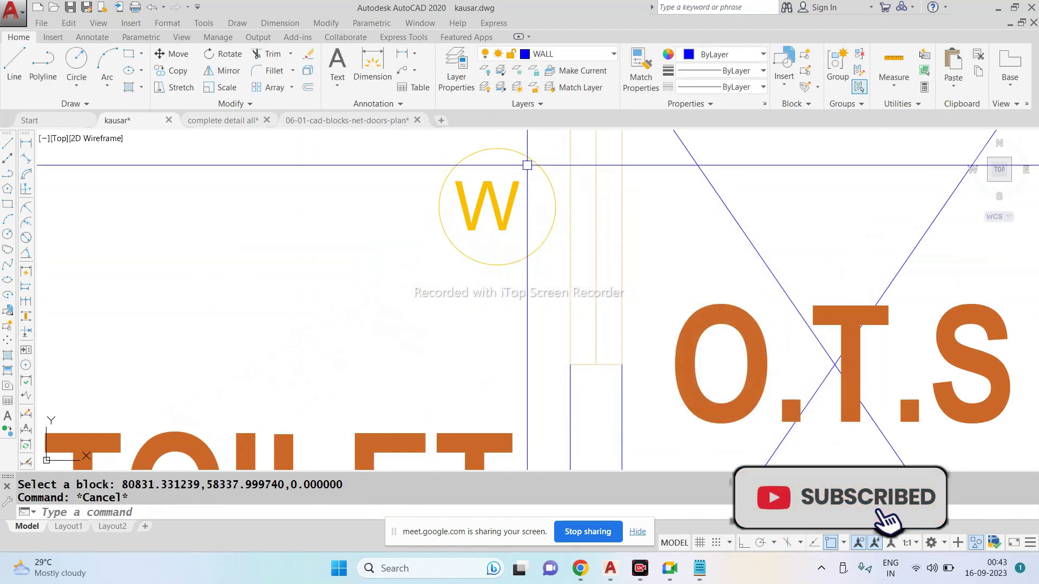
{"action": "key", "text": "Escape"}
Step: Explode the W tag block and rename its D1 attribute definition to W
{"action": "left_click", "coordinate": [518, 172]}
{"action": "type", "text": "X"}
{"action": "key", "text": "Return"}
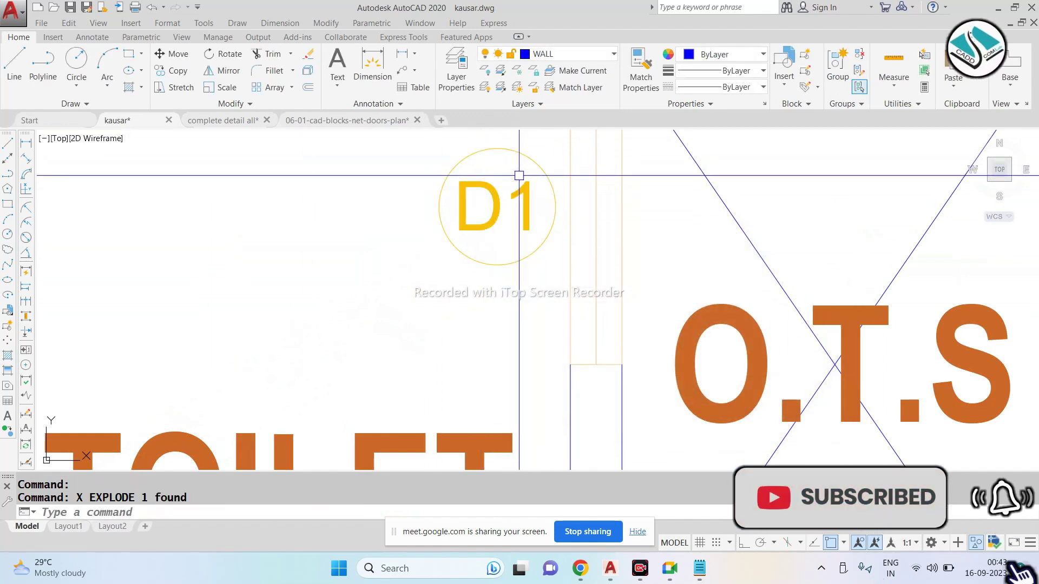
{"action": "left_click", "coordinate": [491, 185]}
{"action": "double_click", "coordinate": [492, 185]}
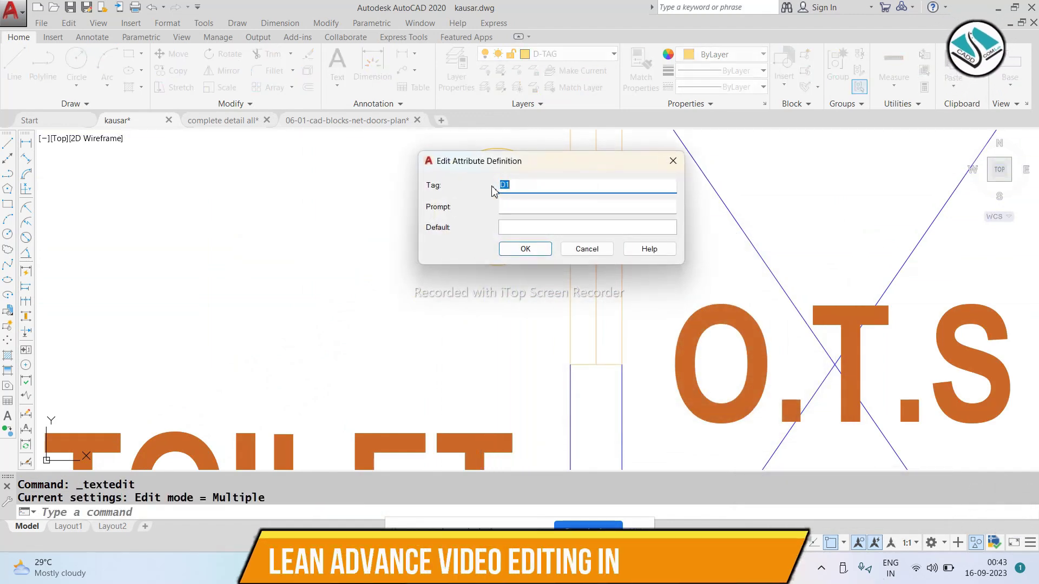
{"action": "left_click", "coordinate": [526, 248]}
{"action": "key", "text": "Escape"}
Step: Move the W text so it sits centred inside the circle
{"action": "scroll", "coordinate": [448, 225], "scroll_direction": "up", "scroll_amount": 3}
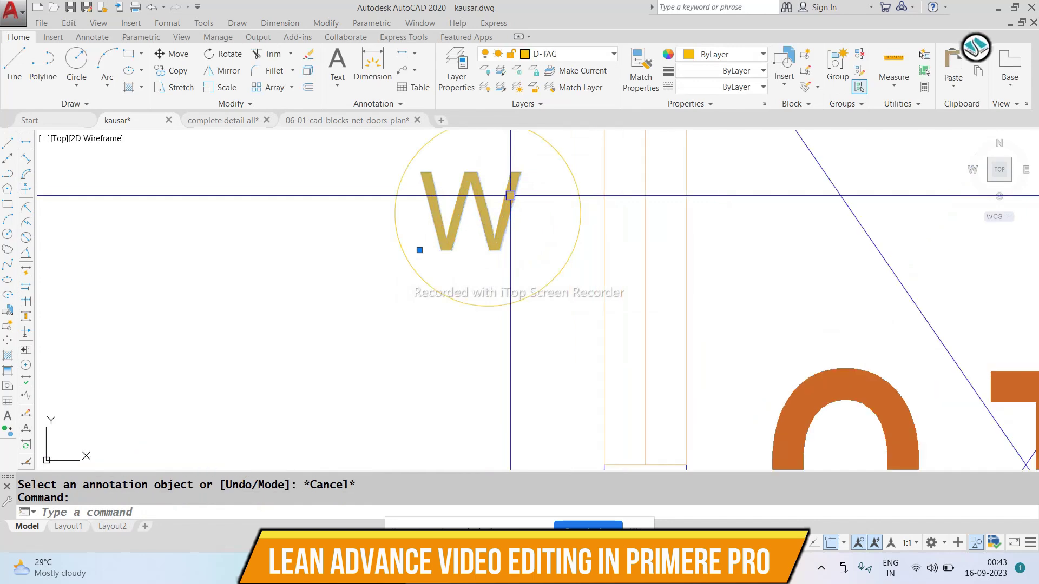
{"action": "left_click", "coordinate": [477, 227]}
{"action": "type", "text": "M"}
{"action": "key", "text": "Return"}
{"action": "left_click", "coordinate": [419, 255]}
{"action": "left_click", "coordinate": [379, 259]}
{"action": "type", "text": "M"}
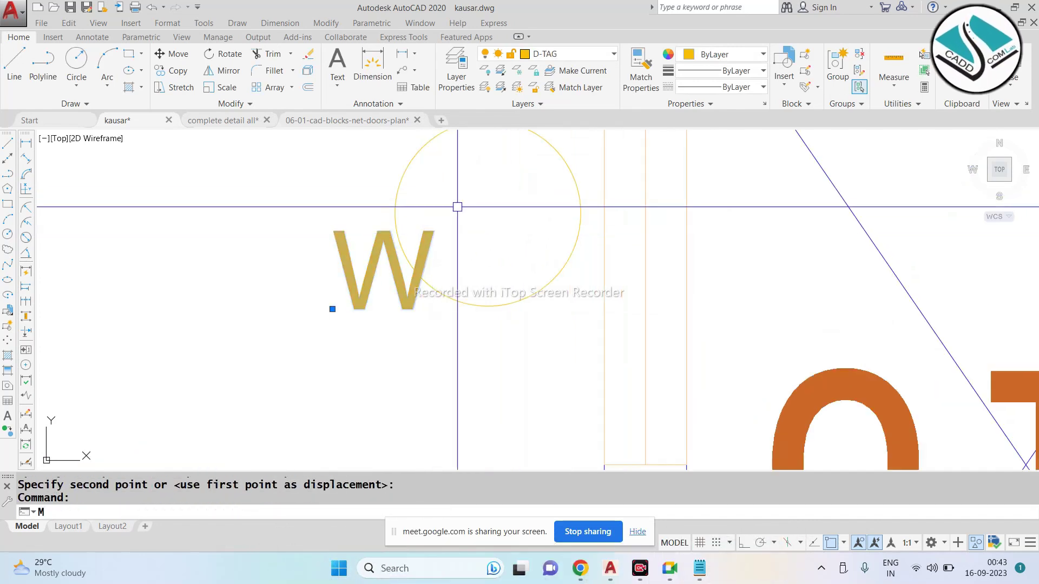
{"action": "key", "text": "Return"}
{"action": "scroll", "coordinate": [318, 325], "scroll_direction": "up", "scroll_amount": 3}
{"action": "left_click", "coordinate": [318, 326]}
{"action": "scroll", "coordinate": [317, 325], "scroll_direction": "down", "scroll_amount": 3}
{"action": "left_click", "coordinate": [477, 250]}
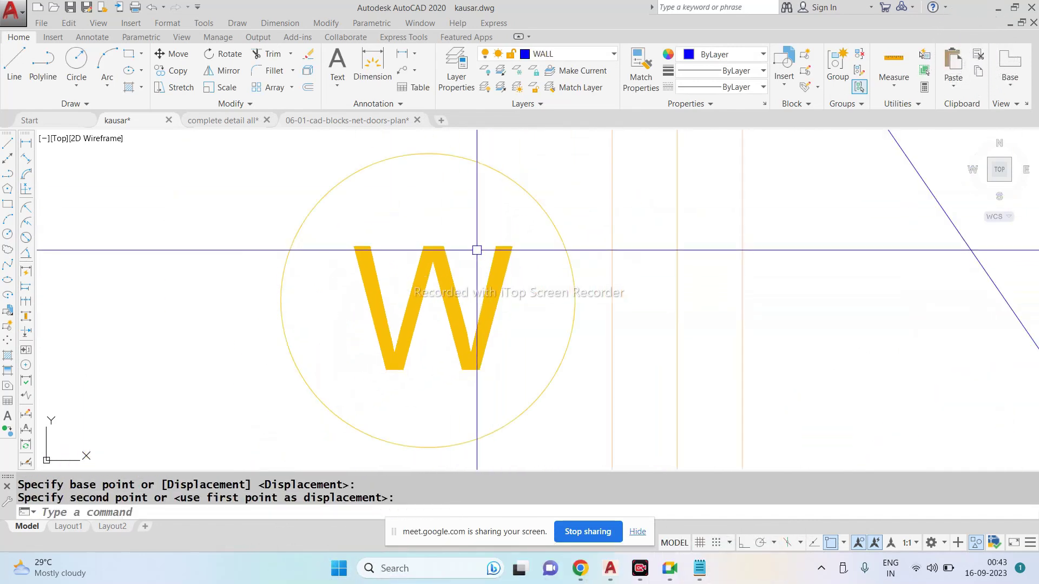
{"action": "type", "text": "B"}
Step: Put the circle and W text on layer Ele-3
{"action": "key", "text": "Return"}
{"action": "type", "text": "SDSA"}
{"action": "key", "text": "Escape"}
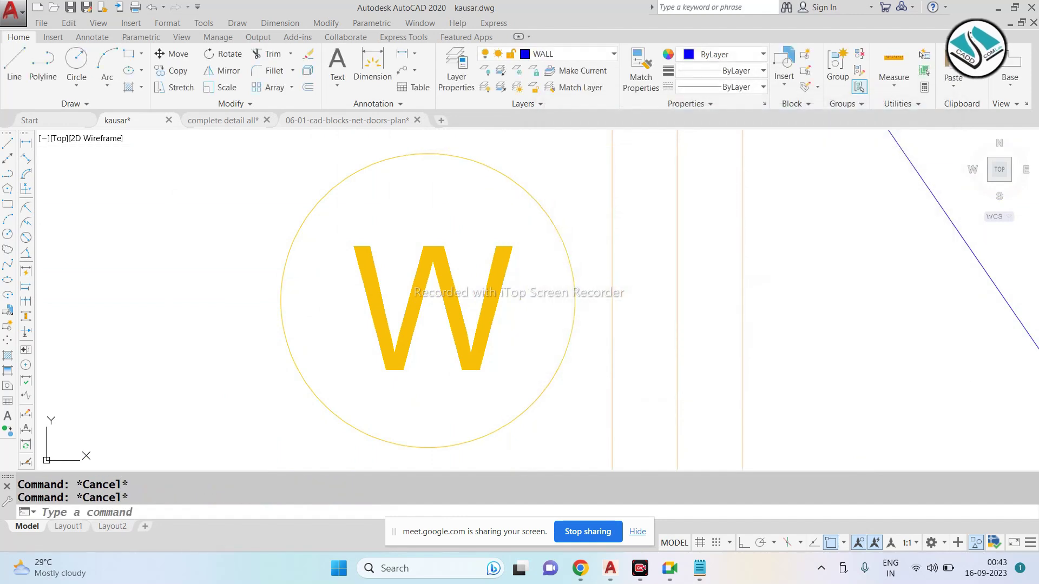
{"action": "left_click", "coordinate": [595, 460]}
{"action": "left_click", "coordinate": [582, 54]}
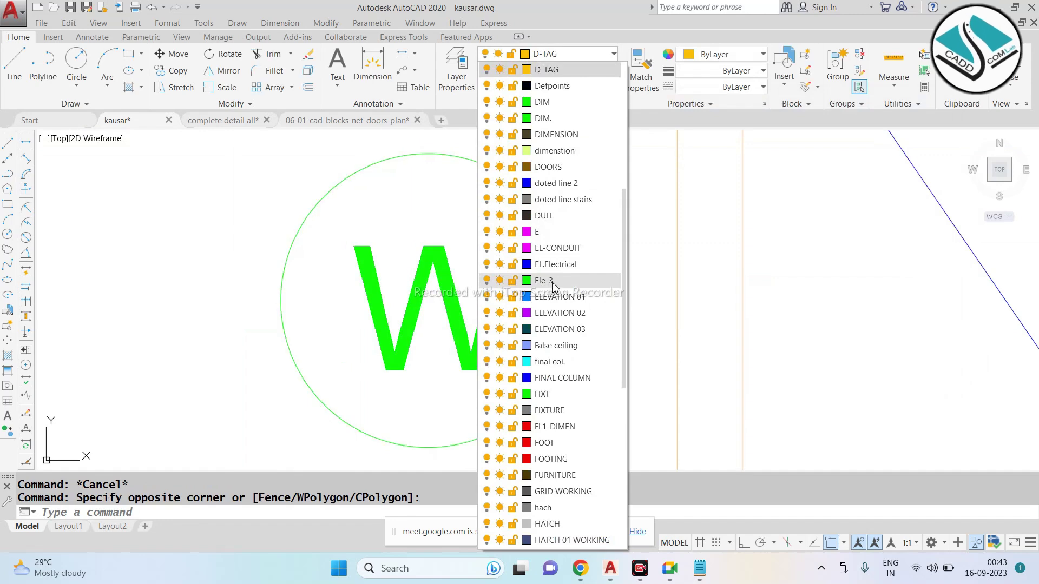
{"action": "left_click", "coordinate": [544, 280]}
{"action": "scroll", "coordinate": [494, 223], "scroll_direction": "down", "scroll_amount": 2}
{"action": "key", "text": "Escape"}
Step: Define a new tag block from the green circle and W attribute
{"action": "left_click", "coordinate": [502, 168]}
{"action": "left_click", "coordinate": [459, 219]}
{"action": "left_click", "coordinate": [483, 161]}
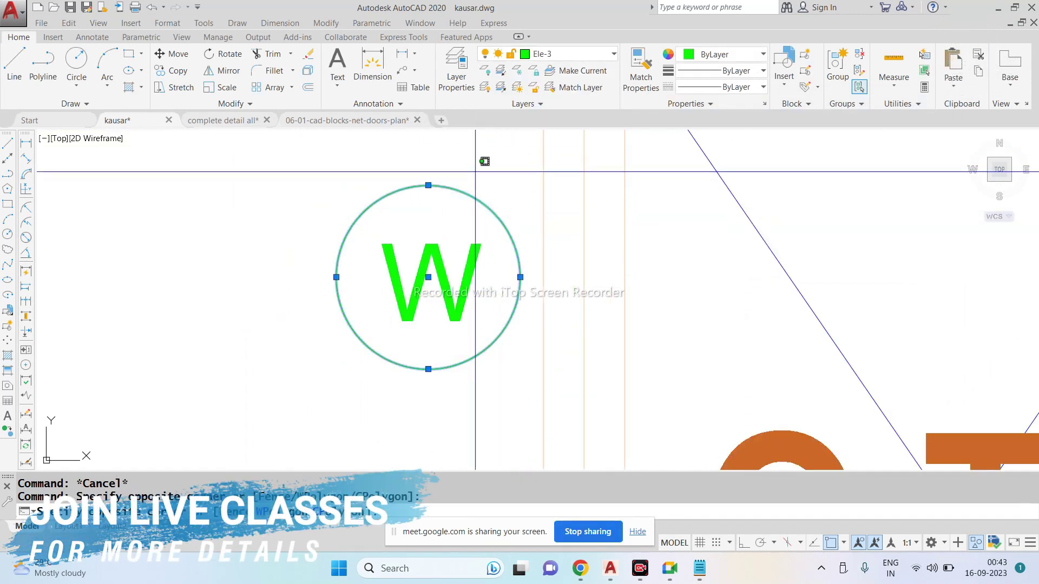
{"action": "left_click", "coordinate": [324, 372]}
{"action": "type", "text": "B"}
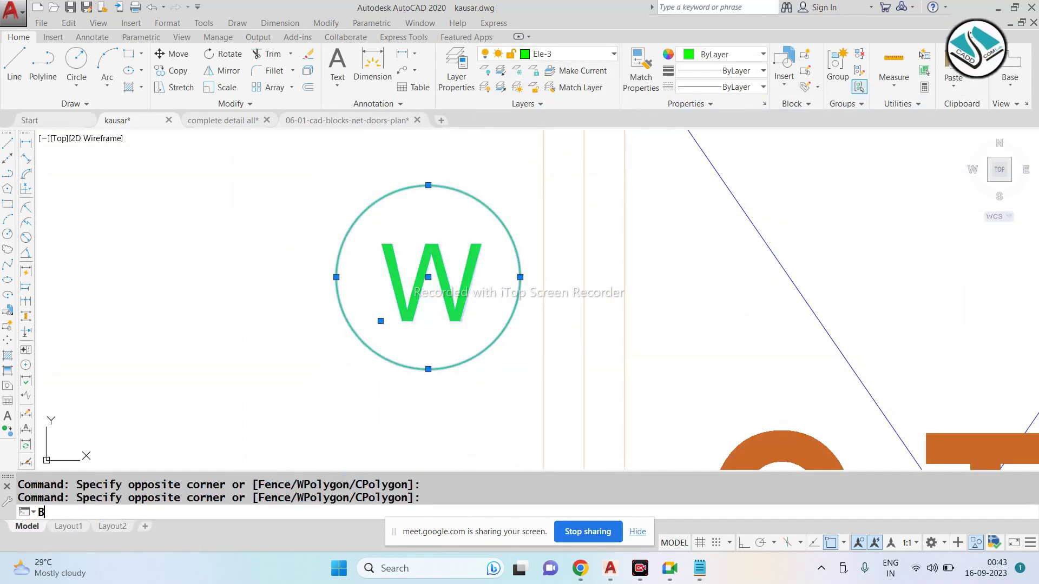
{"action": "key", "text": "Return"}
{"action": "type", "text": "SADSAD"}
{"action": "left_click", "coordinate": [801, 357]}
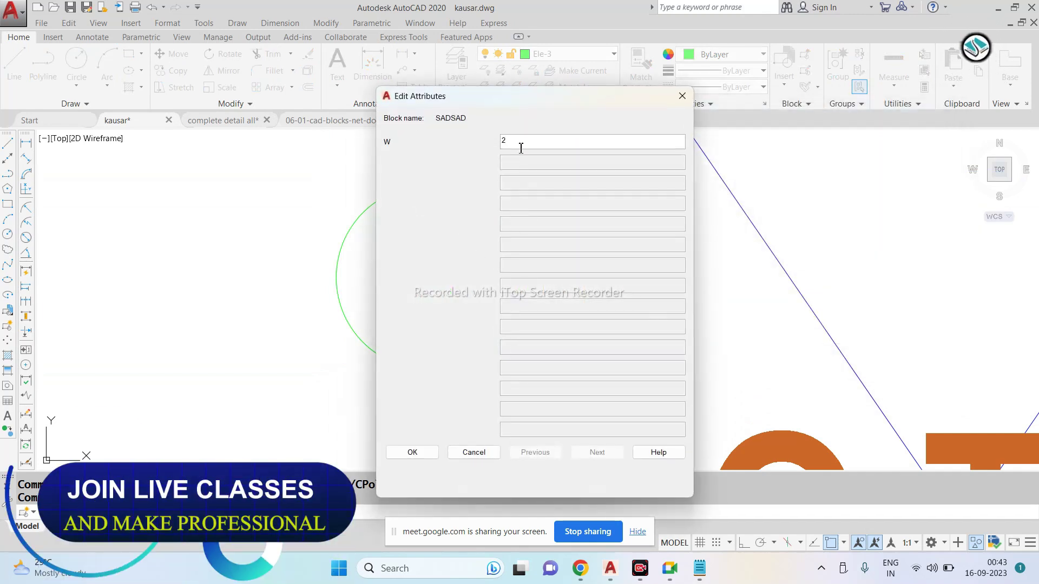
{"action": "left_click", "coordinate": [433, 446]}
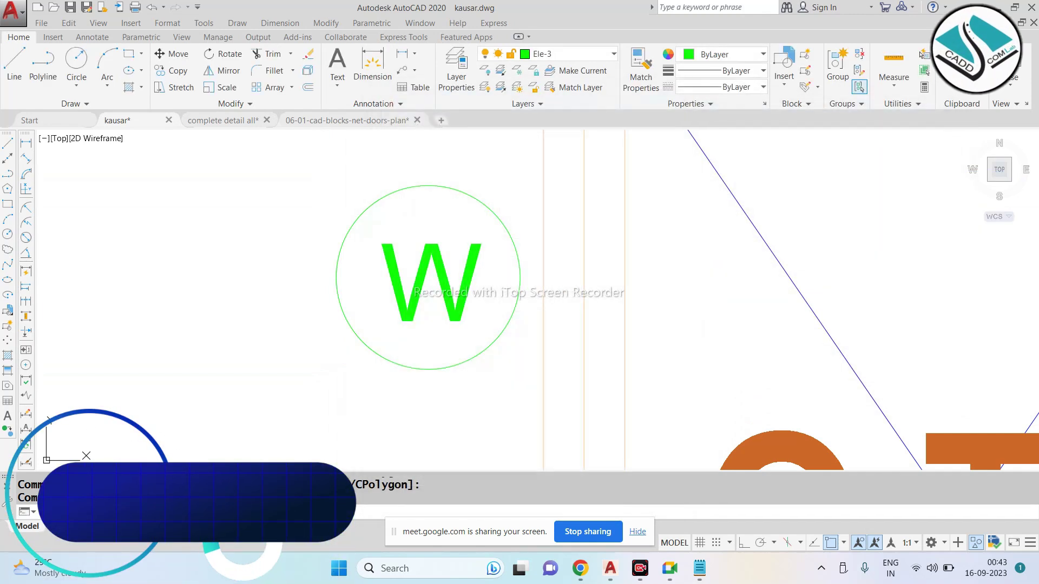
{"action": "key", "text": "Escape"}
Step: Scale the tag block down to a smaller size
{"action": "type", "text": "sc"}
{"action": "key", "text": "Return"}
{"action": "left_click", "coordinate": [422, 277]}
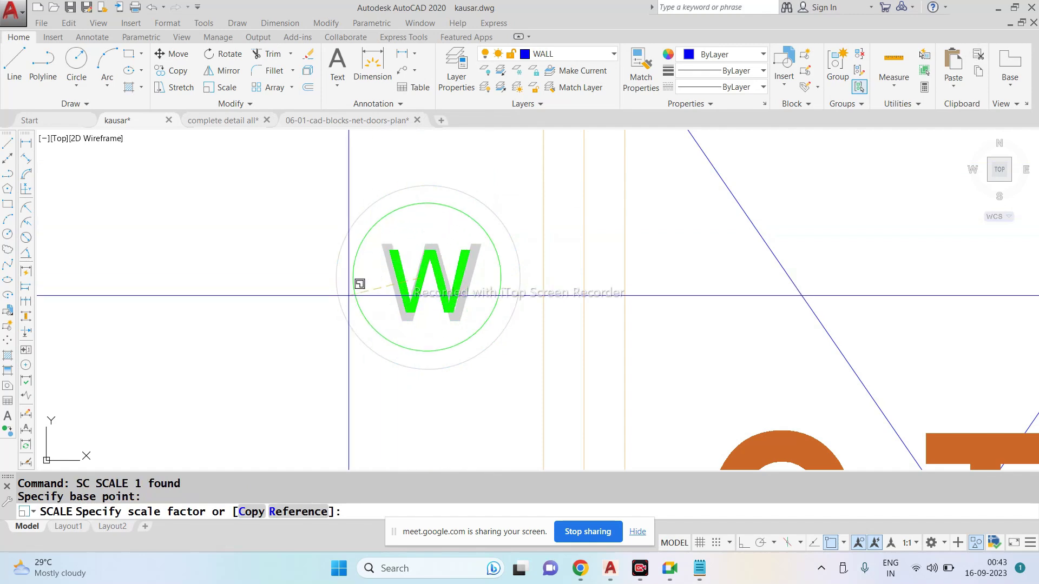
{"action": "left_click", "coordinate": [540, 254]}
{"action": "scroll", "coordinate": [541, 255], "scroll_direction": "down", "scroll_amount": 3}
{"action": "scroll", "coordinate": [476, 204], "scroll_direction": "up", "scroll_amount": 3}
Step: Move the resized tag beside the O.T.S box on the toilet wall
{"action": "left_click_drag", "start_coordinate": [525, 185], "coordinate": [382, 290]}
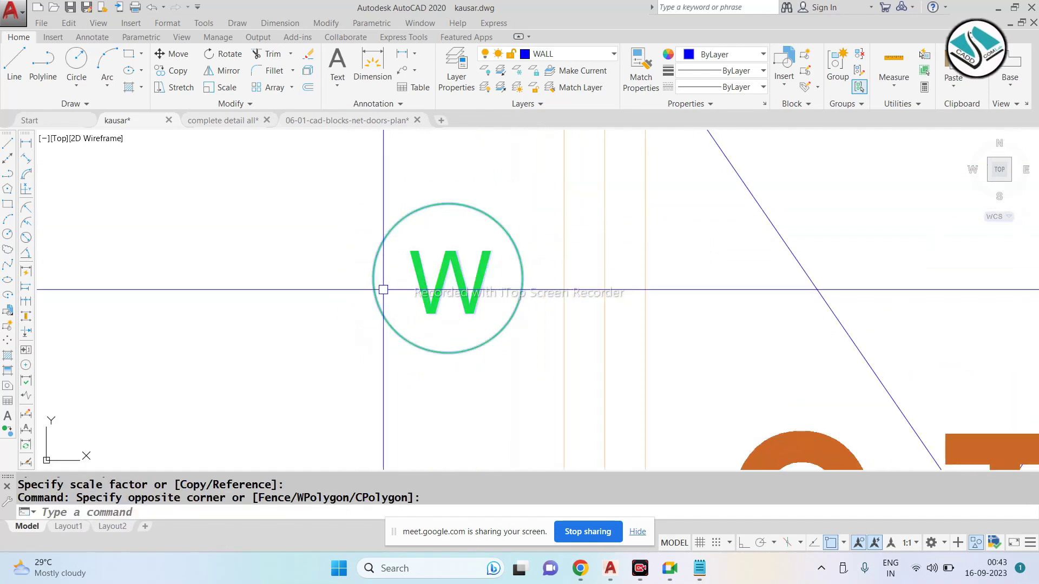
{"action": "type", "text": "m"}
{"action": "left_click", "coordinate": [450, 273]}
{"action": "scroll", "coordinate": [544, 243], "scroll_direction": "down", "scroll_amount": 5}
{"action": "scroll", "coordinate": [578, 259], "scroll_direction": "down", "scroll_amount": 3}
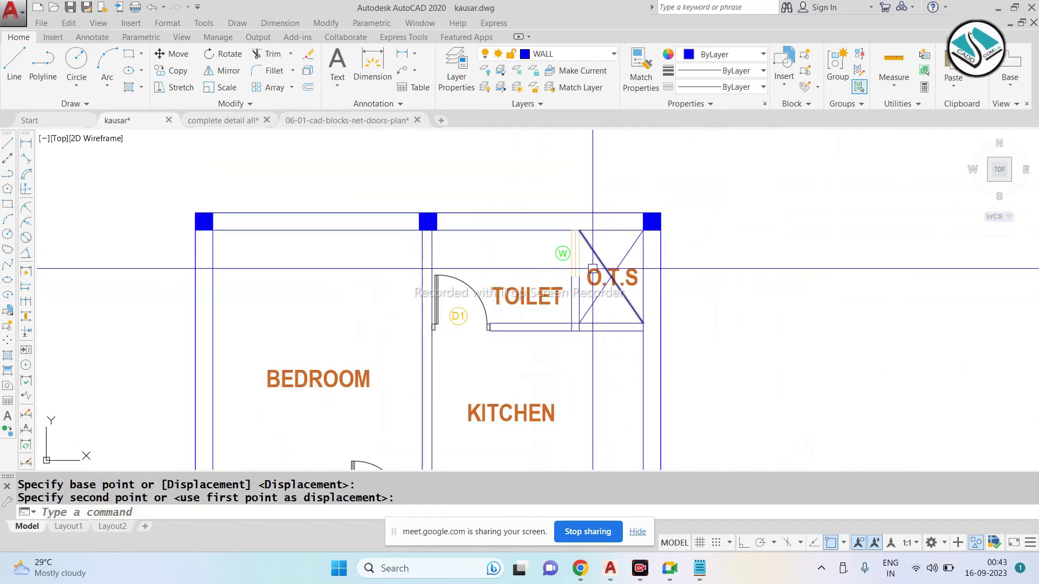
{"action": "scroll", "coordinate": [578, 258], "scroll_direction": "up", "scroll_amount": 5}
Step: Change the tag's value from W to V
{"action": "double_click", "coordinate": [549, 251]}
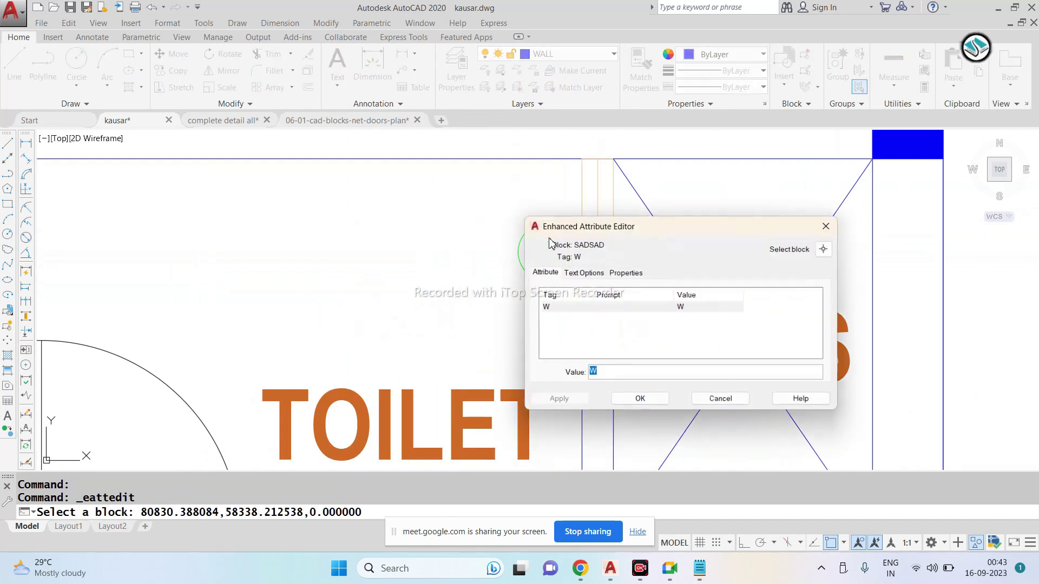
{"action": "type", "text": "V"}
{"action": "left_click", "coordinate": [632, 399]}
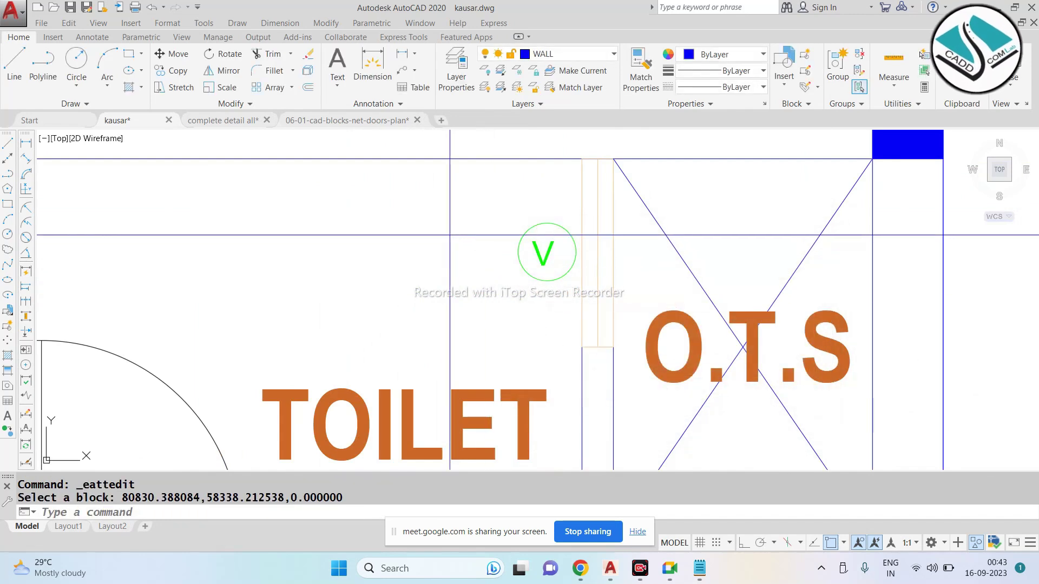
{"action": "scroll", "coordinate": [541, 271], "scroll_direction": "down", "scroll_amount": 5}
{"action": "key", "text": "Escape"}
{"action": "scroll", "coordinate": [487, 271], "scroll_direction": "down", "scroll_amount": 2}
{"action": "middle_click_drag", "start_coordinate": [444, 260], "coordinate": [468, 271]}
{"action": "scroll", "coordinate": [468, 271], "scroll_direction": "down", "scroll_amount": 2}
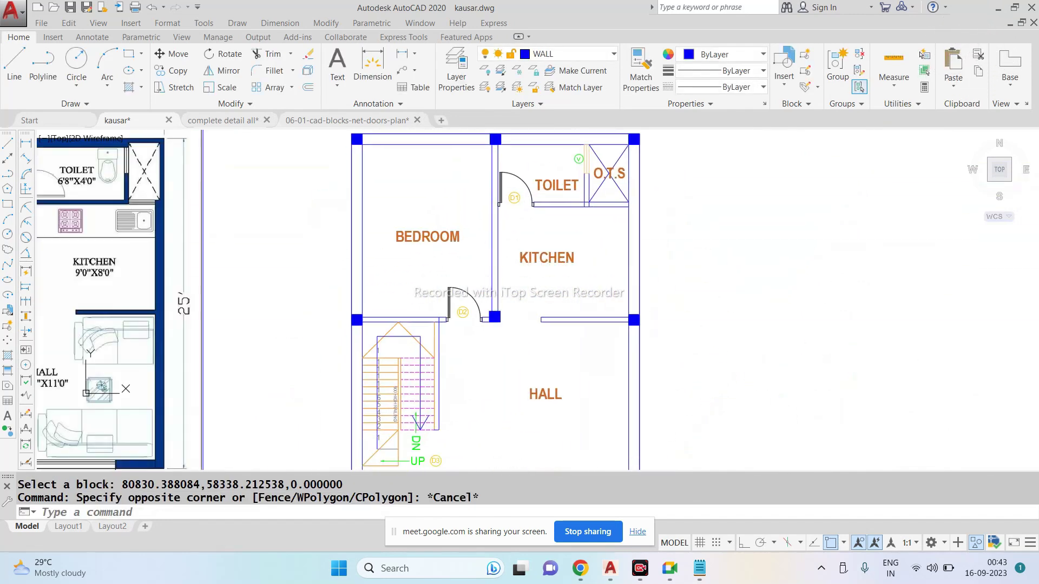
{"action": "key", "text": "Escape"}
{"action": "scroll", "coordinate": [471, 314], "scroll_direction": "down", "scroll_amount": 2}
{"action": "scroll", "coordinate": [426, 389], "scroll_direction": "up", "scroll_amount": 3}
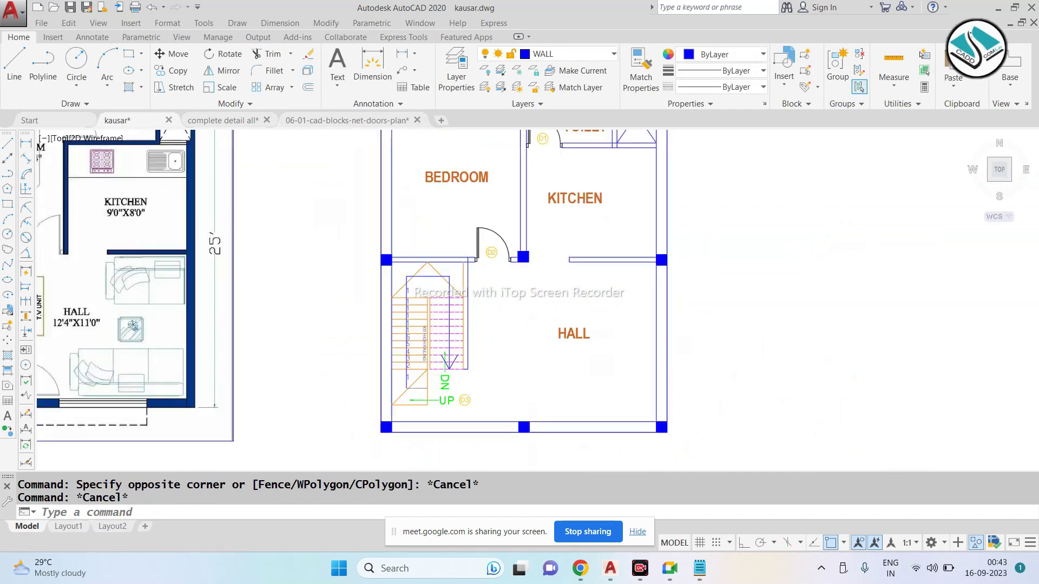
{"action": "scroll", "coordinate": [433, 411], "scroll_direction": "up", "scroll_amount": 3}
Step: Draw two parallel vertical lines from the stair landing down to the bottom wall
{"action": "type", "text": "l"}
{"action": "key", "text": "Return"}
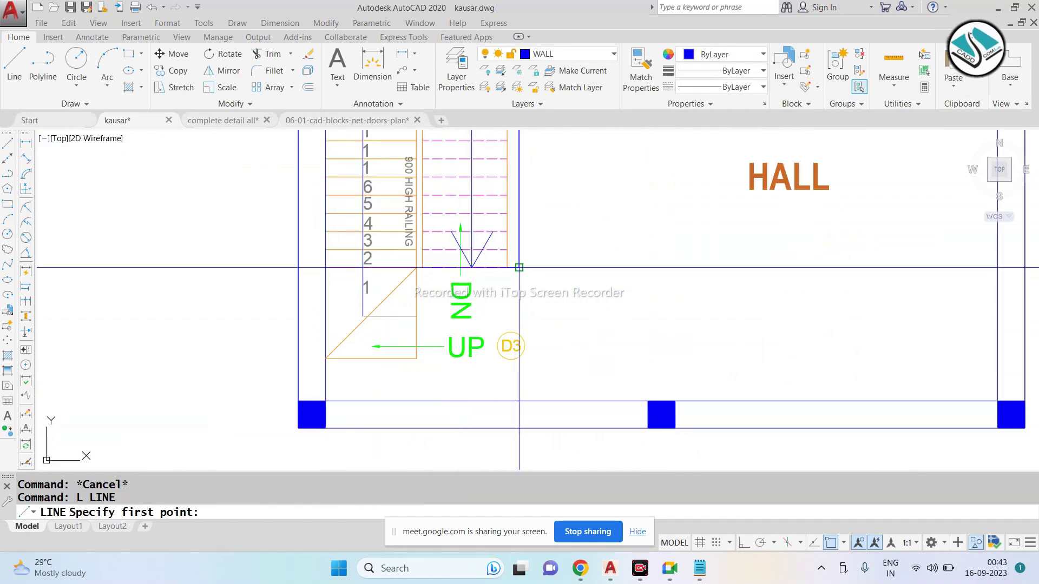
{"action": "left_click", "coordinate": [519, 268]}
{"action": "left_click", "coordinate": [519, 402]}
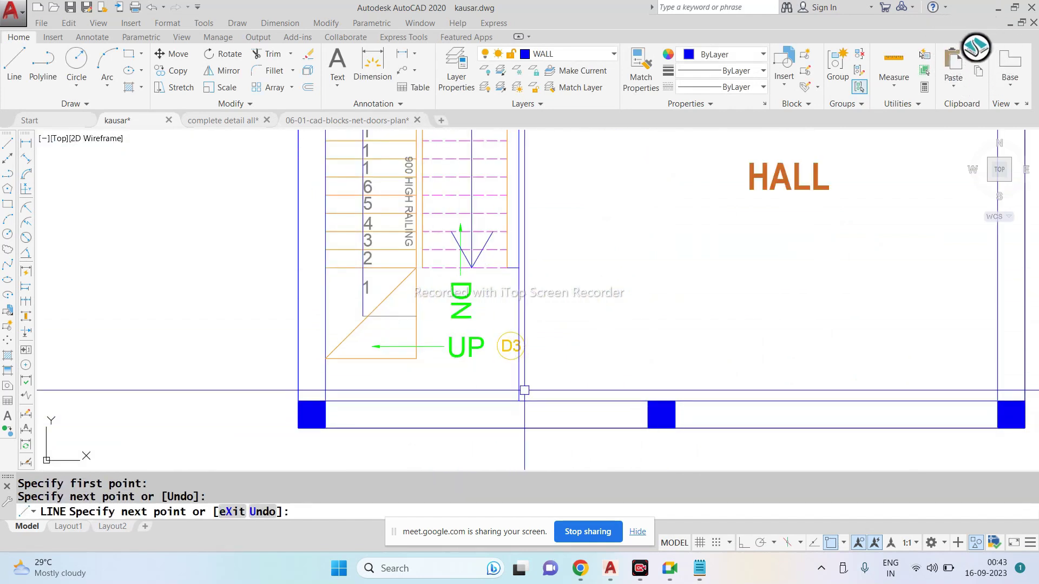
{"action": "key", "text": "Escape"}
{"action": "key", "text": "Return"}
{"action": "left_click", "coordinate": [508, 267]}
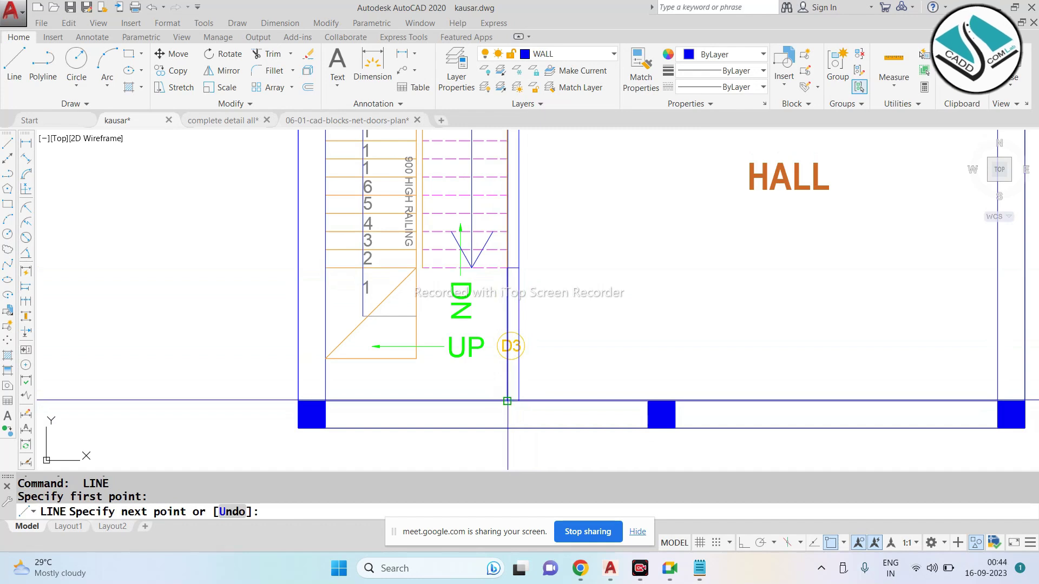
{"action": "left_click", "coordinate": [507, 401]}
{"action": "key", "text": "Escape"}
Step: Move the D3 door tag further to the right
{"action": "scroll", "coordinate": [485, 313], "scroll_direction": "up", "scroll_amount": 2}
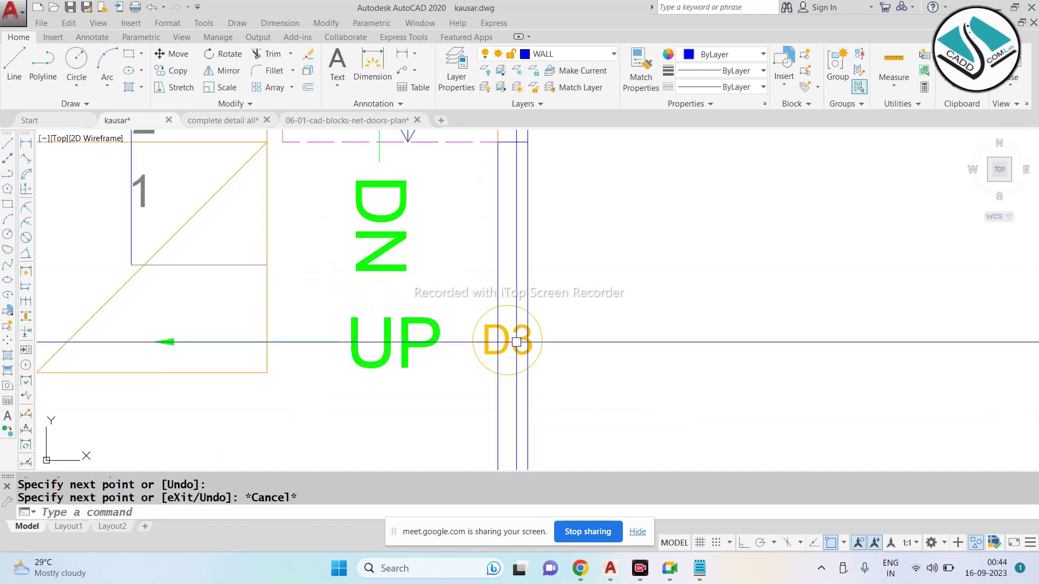
{"action": "left_click", "coordinate": [488, 315]}
{"action": "key", "text": "m"}
{"action": "key", "text": "Return"}
{"action": "left_click", "coordinate": [507, 340]}
{"action": "left_click", "coordinate": [597, 337]}
{"action": "key", "text": "Escape"}
Step: Draw two crossing diagonal lines forming an X in the wall gap beside the stair
{"action": "key", "text": "l"}
{"action": "key", "text": "Return"}
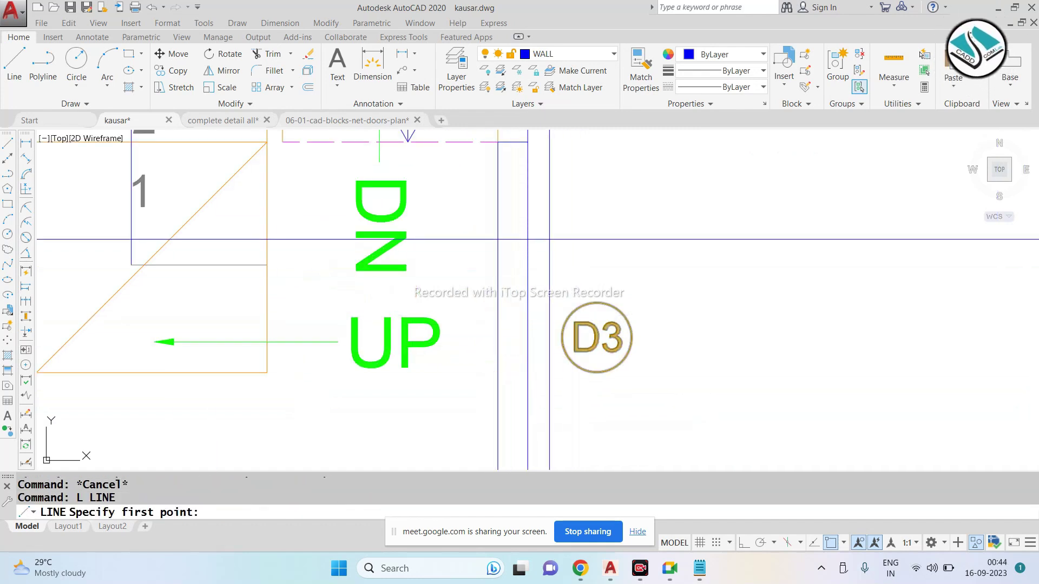
{"action": "scroll", "coordinate": [550, 239], "scroll_direction": "down", "scroll_amount": 2}
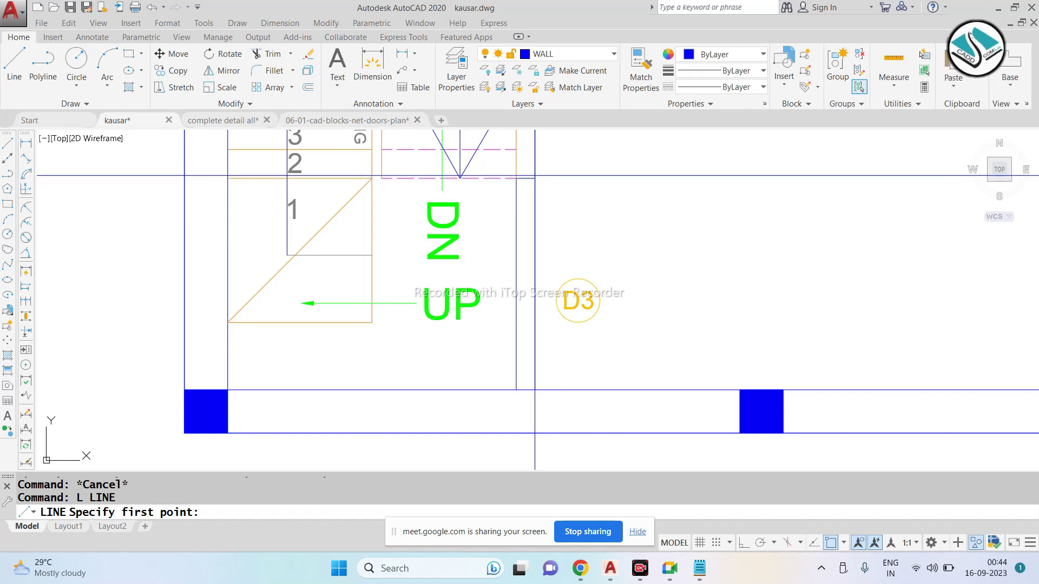
{"action": "left_click", "coordinate": [534, 176]}
{"action": "left_click", "coordinate": [516, 390]}
{"action": "key", "text": "Escape"}
{"action": "key", "text": "Return"}
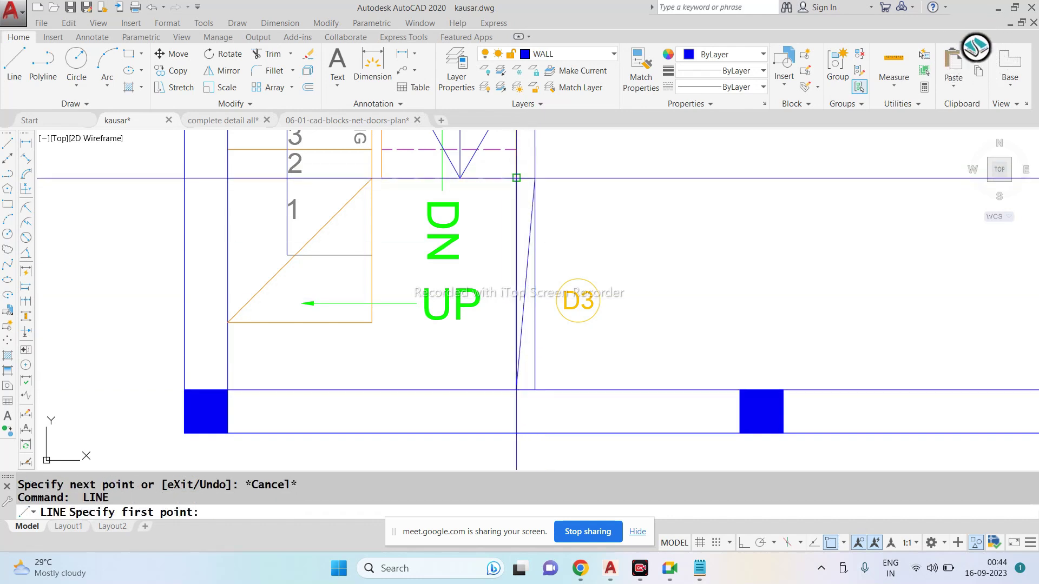
{"action": "left_click", "coordinate": [517, 177]}
{"action": "left_click", "coordinate": [535, 389]}
{"action": "key", "text": "Escape"}
{"action": "type", "text": "T"}
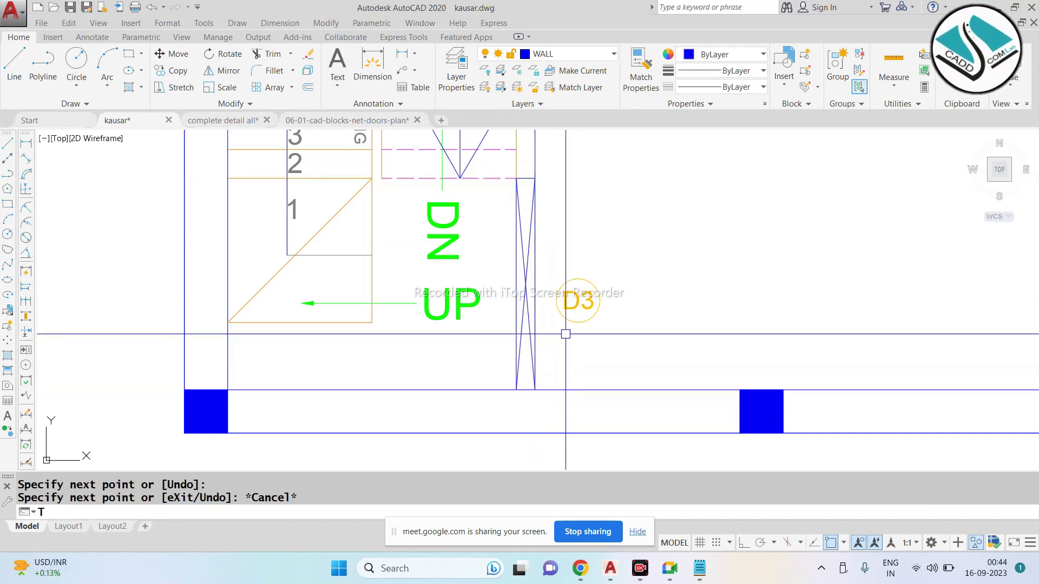
Step: Start a trim on the cross lines, then cancel it
{"action": "type", "text": "tr"}
{"action": "key", "text": "Return"}
{"action": "key", "text": "Return"}
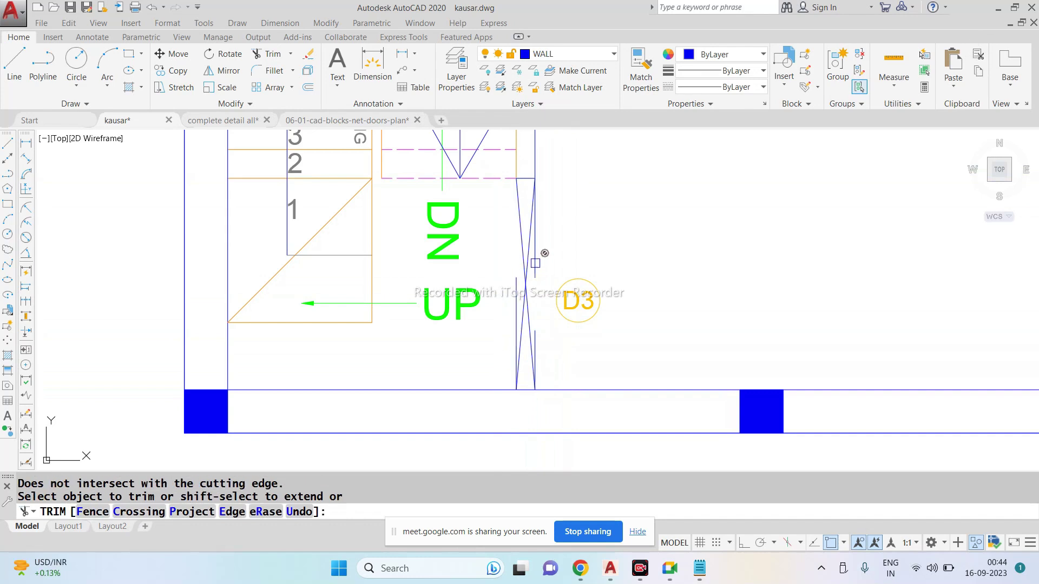
{"action": "key", "text": "Escape"}
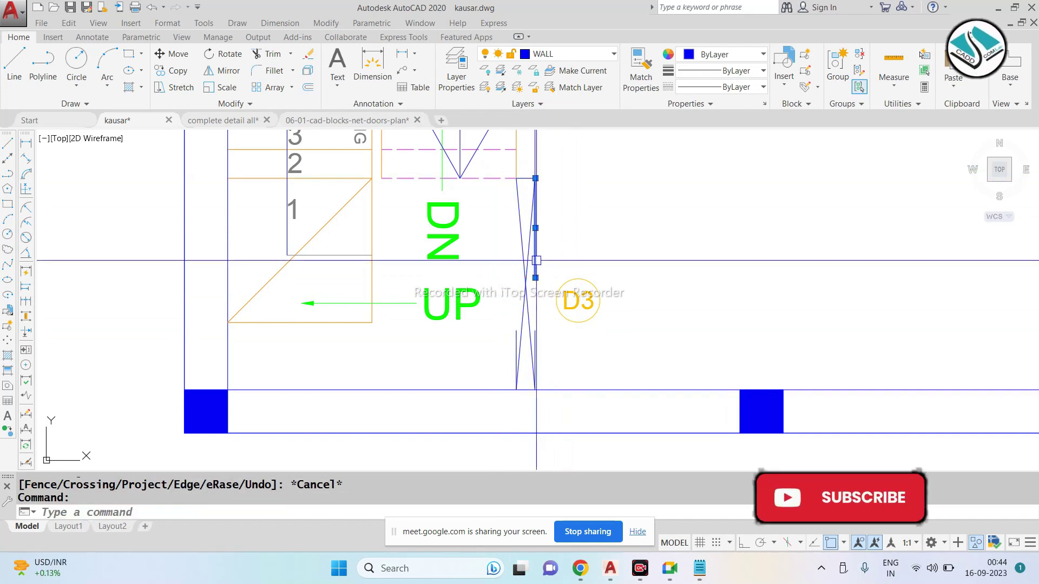
{"action": "key", "text": "Escape"}
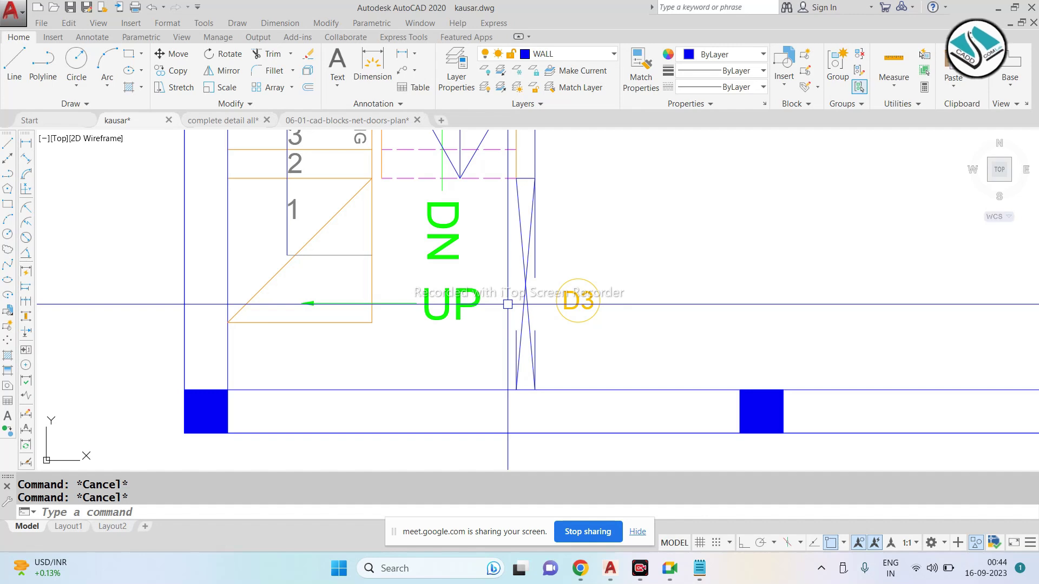
{"action": "scroll", "coordinate": [501, 304], "scroll_direction": "down", "scroll_amount": 5}
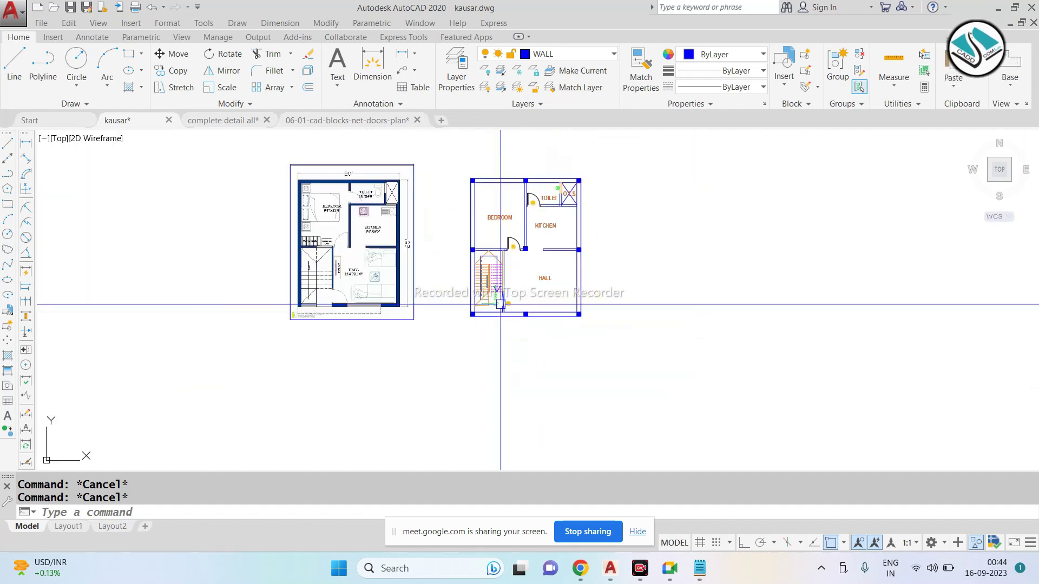
{"action": "scroll", "coordinate": [582, 274], "scroll_direction": "up", "scroll_amount": 4}
{"action": "scroll", "coordinate": [430, 265], "scroll_direction": "up", "scroll_amount": 2}
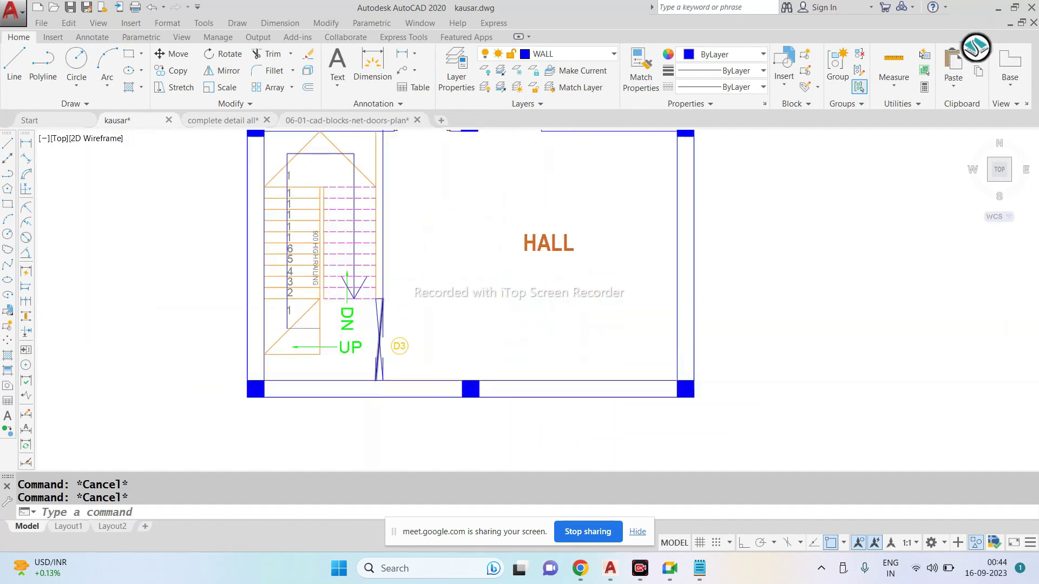
{"action": "scroll", "coordinate": [496, 325], "scroll_direction": "down", "scroll_amount": 2}
{"action": "type", "text": "l"}
{"action": "key", "text": "Return"}
{"action": "middle_click_drag", "start_coordinate": [556, 287], "coordinate": [312, 293]}
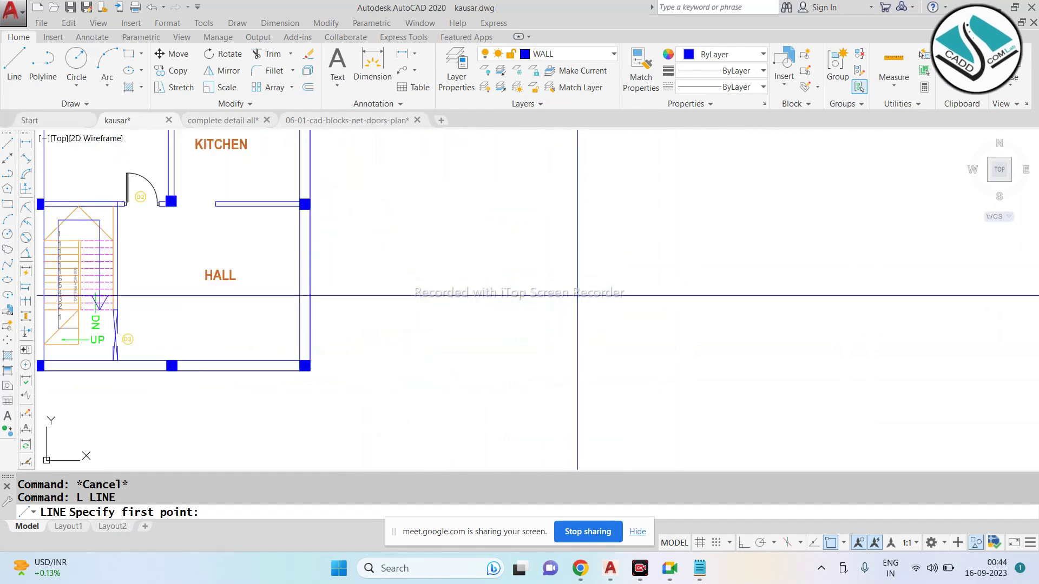
{"action": "left_click", "coordinate": [539, 376]}
{"action": "left_click", "coordinate": [744, 542]}
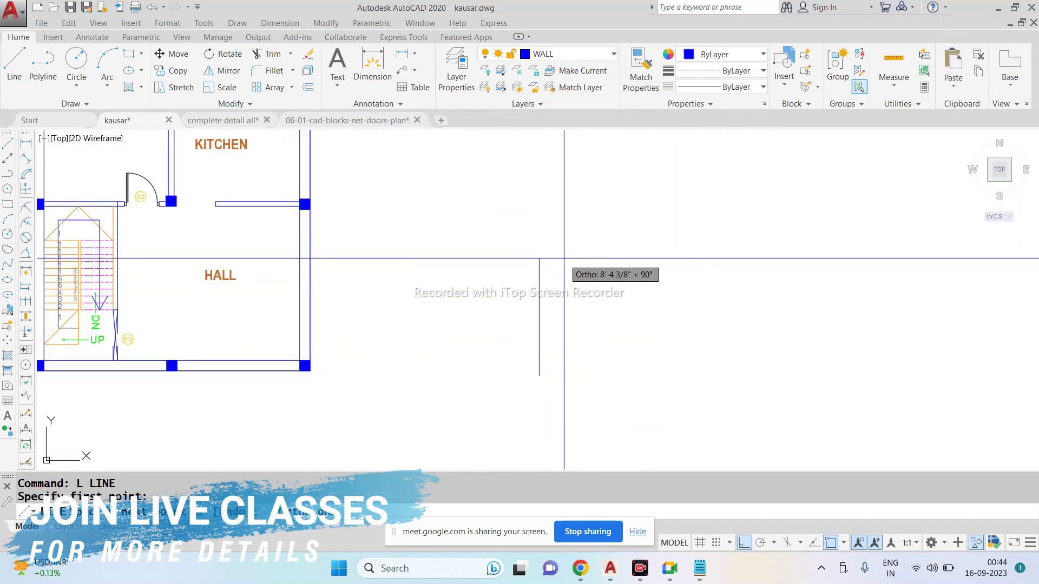
{"action": "left_click", "coordinate": [559, 244]}
{"action": "key", "text": "Escape"}
{"action": "type", "text": "a"}
{"action": "key", "text": "Return"}
{"action": "left_click", "coordinate": [539, 244]}
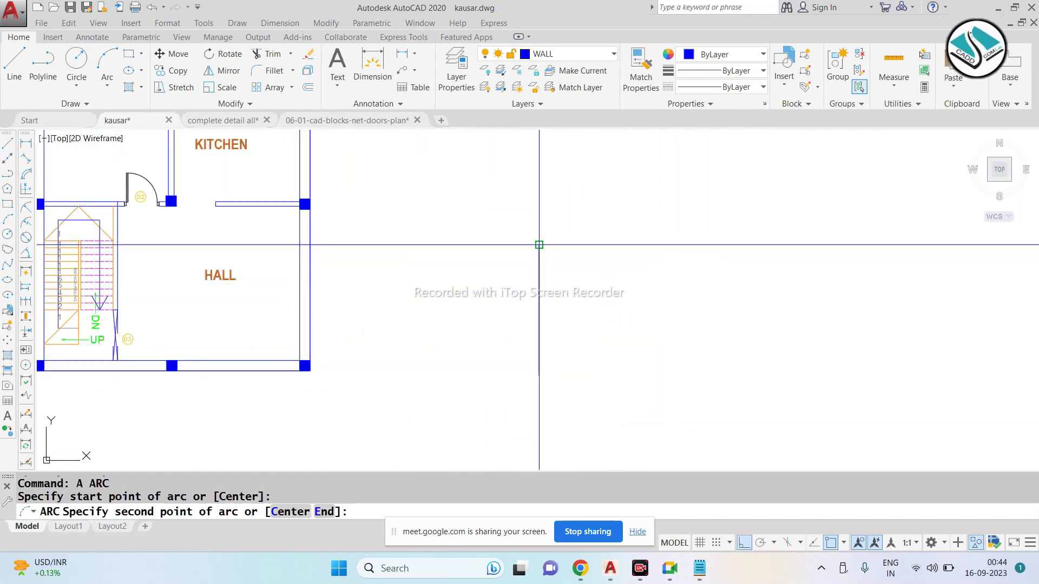
{"action": "scroll", "coordinate": [538, 241], "scroll_direction": "down", "scroll_amount": 3}
{"action": "left_click", "coordinate": [502, 243]}
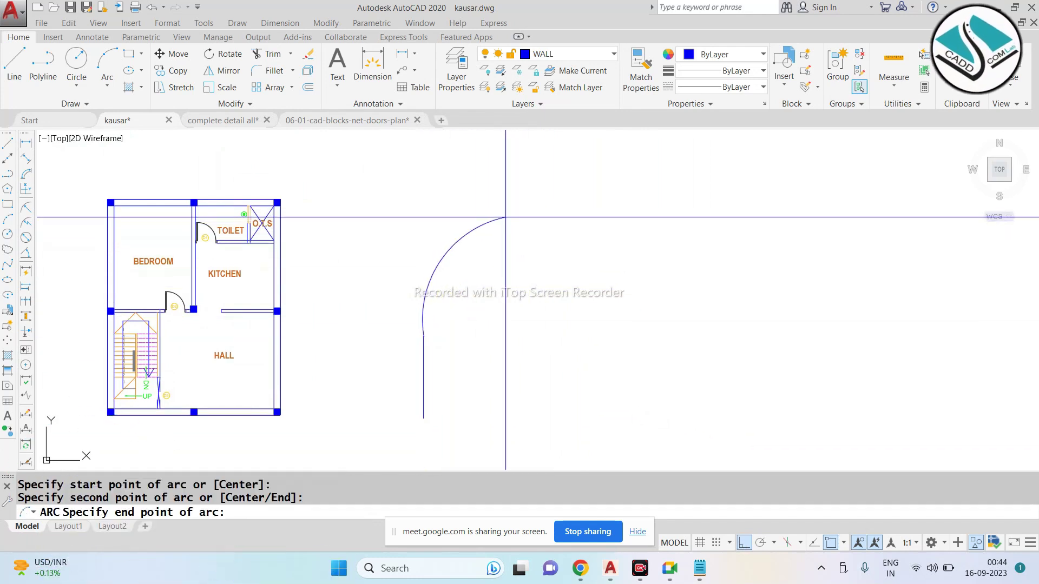
{"action": "left_click", "coordinate": [515, 220]}
{"action": "left_click", "coordinate": [552, 187]}
{"action": "left_click", "coordinate": [363, 407]}
{"action": "type", "text": "mi"}
{"action": "key", "text": "Return"}
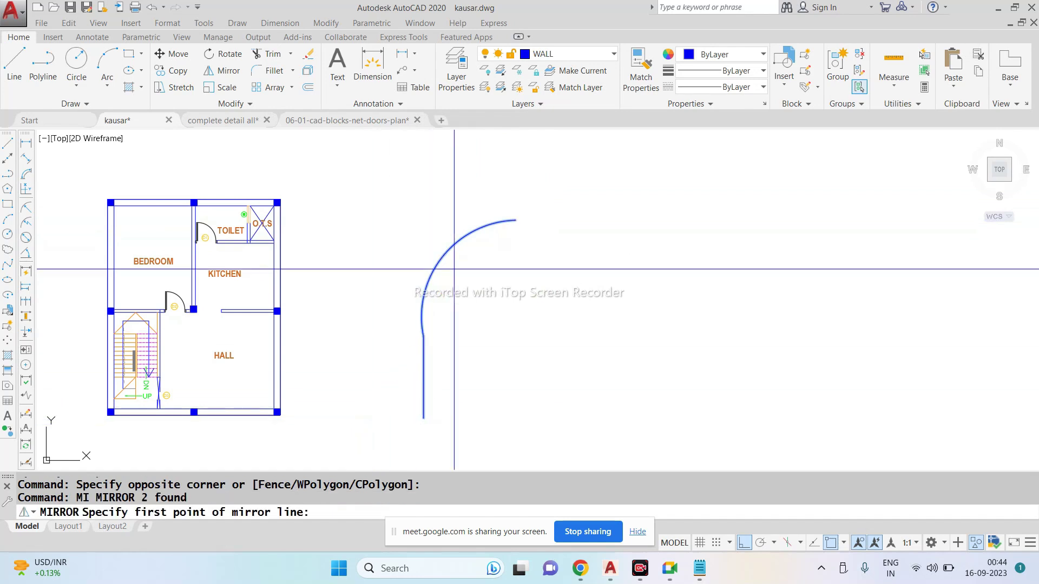
{"action": "left_click", "coordinate": [515, 220]}
{"action": "left_click", "coordinate": [528, 368]}
{"action": "key", "text": "Return"}
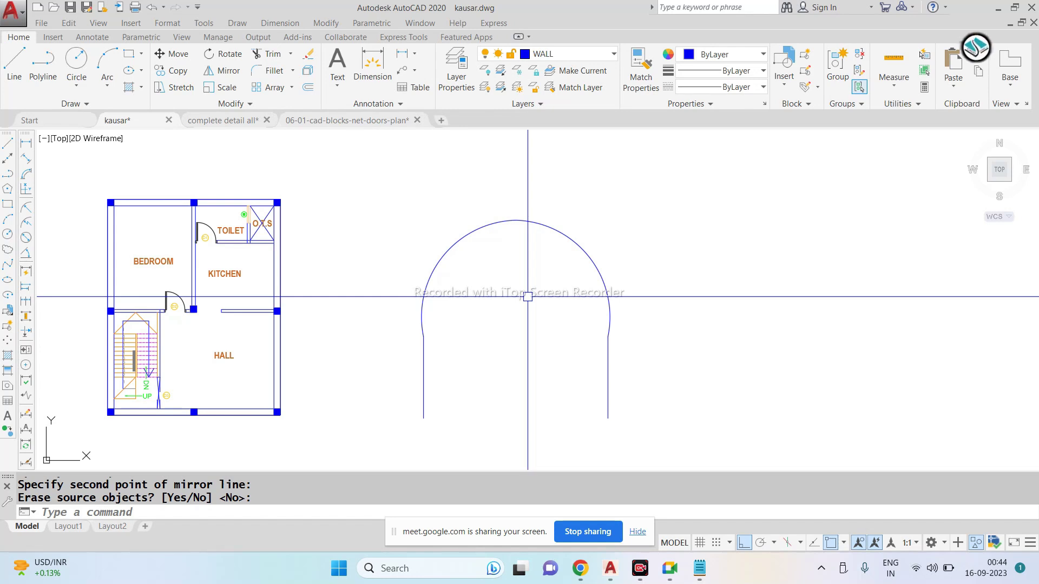
{"action": "type", "text": "a"}
{"action": "key", "text": "Return"}
{"action": "scroll", "coordinate": [490, 214], "scroll_direction": "up", "scroll_amount": 4}
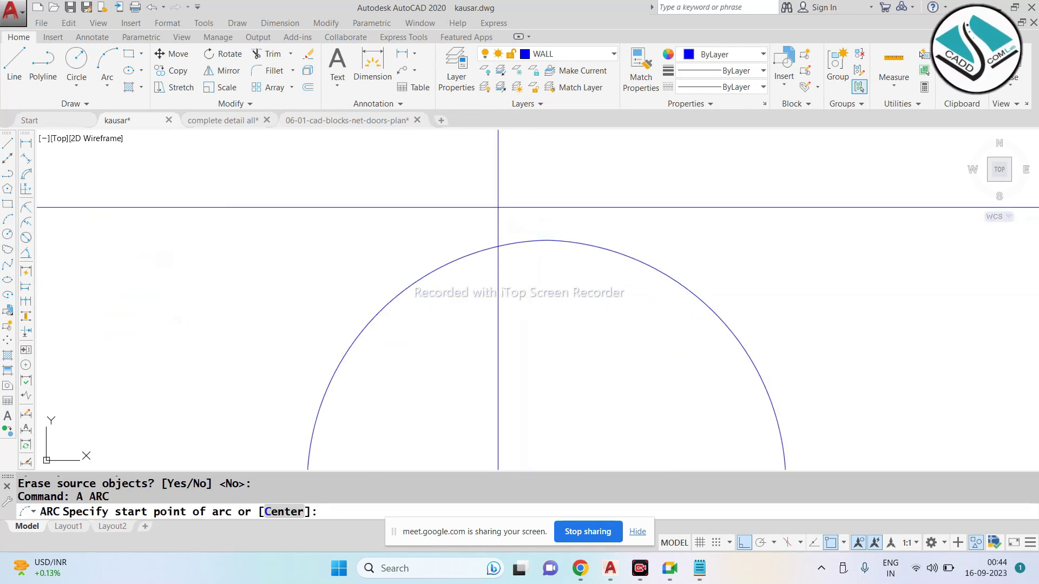
{"action": "left_click", "coordinate": [489, 246]}
{"action": "left_click", "coordinate": [505, 221]}
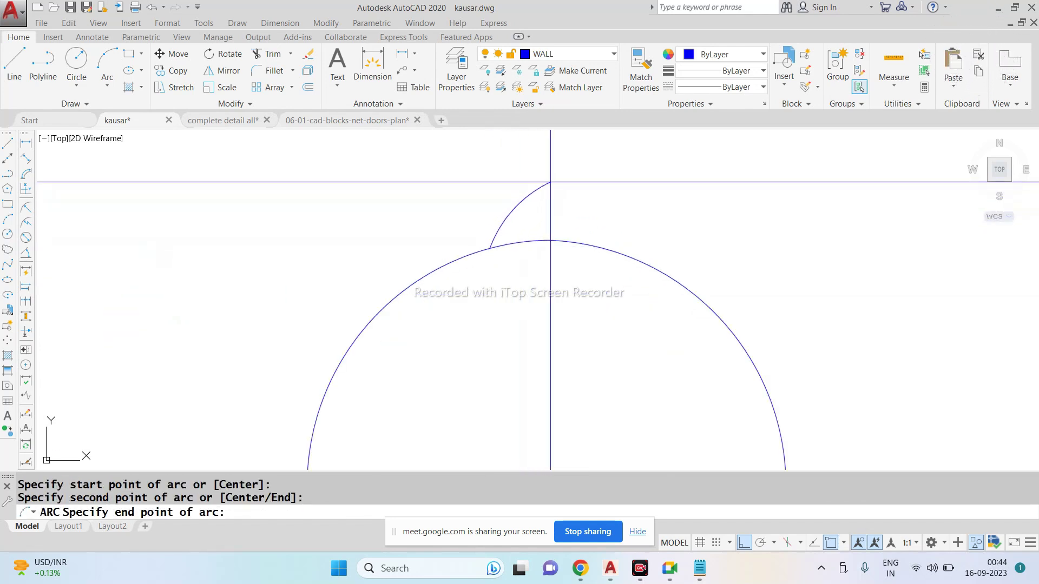
{"action": "key", "text": "Escape"}
{"action": "key", "text": "Return"}
{"action": "left_click", "coordinate": [483, 250]}
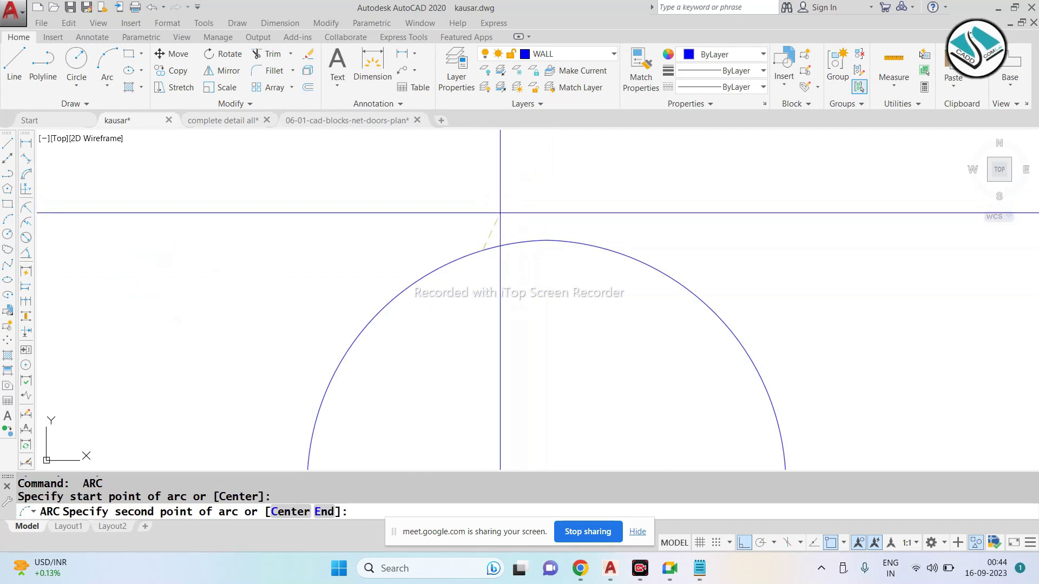
{"action": "left_click", "coordinate": [496, 209]}
{"action": "left_click", "coordinate": [538, 177]}
{"action": "key", "text": "Escape"}
{"action": "key", "text": "Return"}
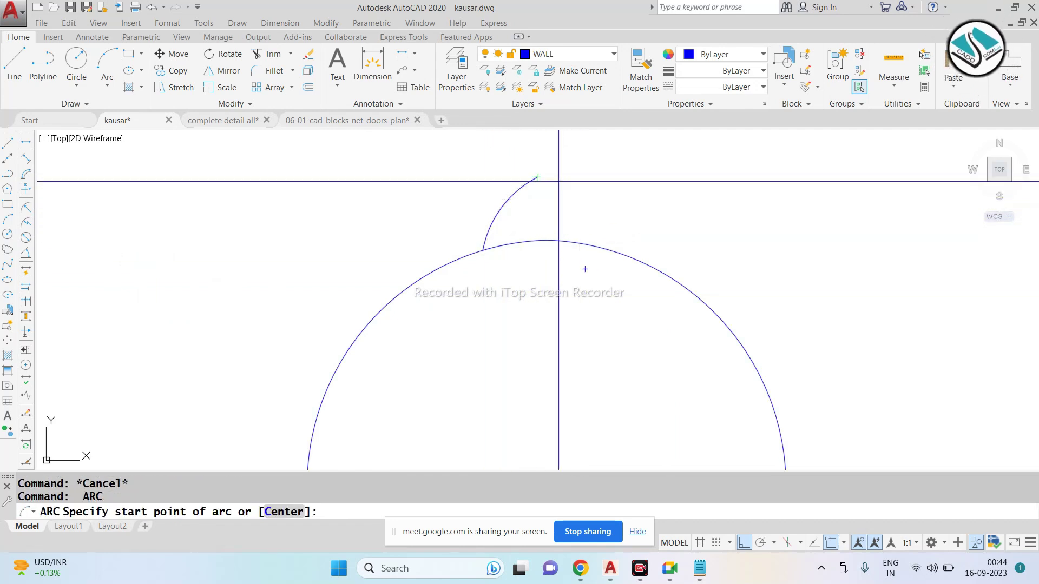
{"action": "key", "text": "Escape"}
{"action": "key", "text": "Return"}
{"action": "left_click", "coordinate": [537, 177]}
{"action": "key", "text": "Escape"}
{"action": "key", "text": "Return"}
{"action": "left_click", "coordinate": [537, 177]}
{"action": "left_click", "coordinate": [560, 199]}
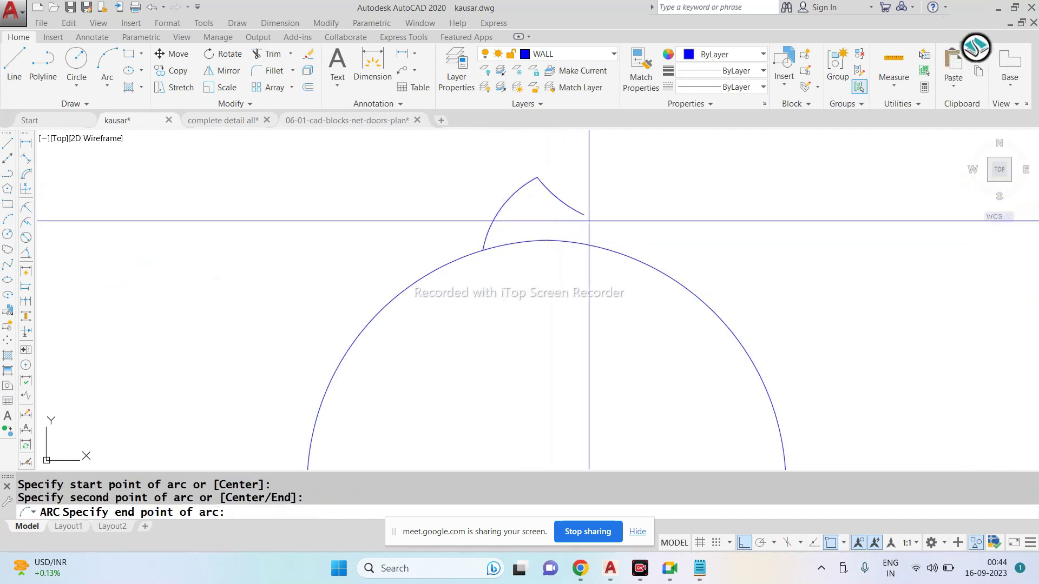
{"action": "left_click", "coordinate": [595, 246]}
{"action": "scroll", "coordinate": [554, 213], "scroll_direction": "down", "scroll_amount": 5}
{"action": "left_click", "coordinate": [584, 194]}
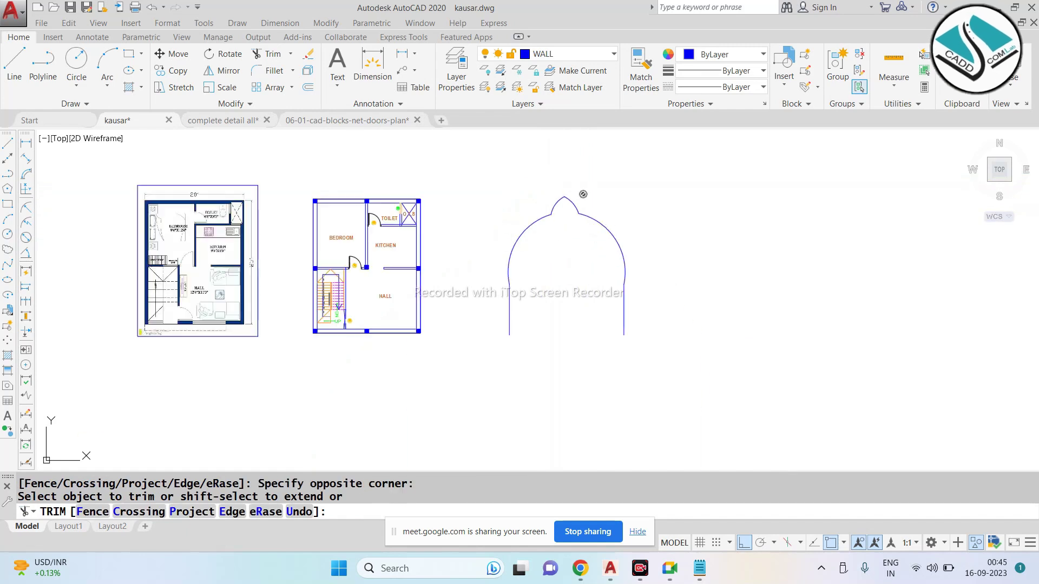
{"action": "key", "text": "Escape"}
{"action": "left_click", "coordinate": [691, 162]}
Step: Erase the arch drawing and the stray vertical line beside the stair
{"action": "type", "text": "e"}
{"action": "key", "text": "Return"}
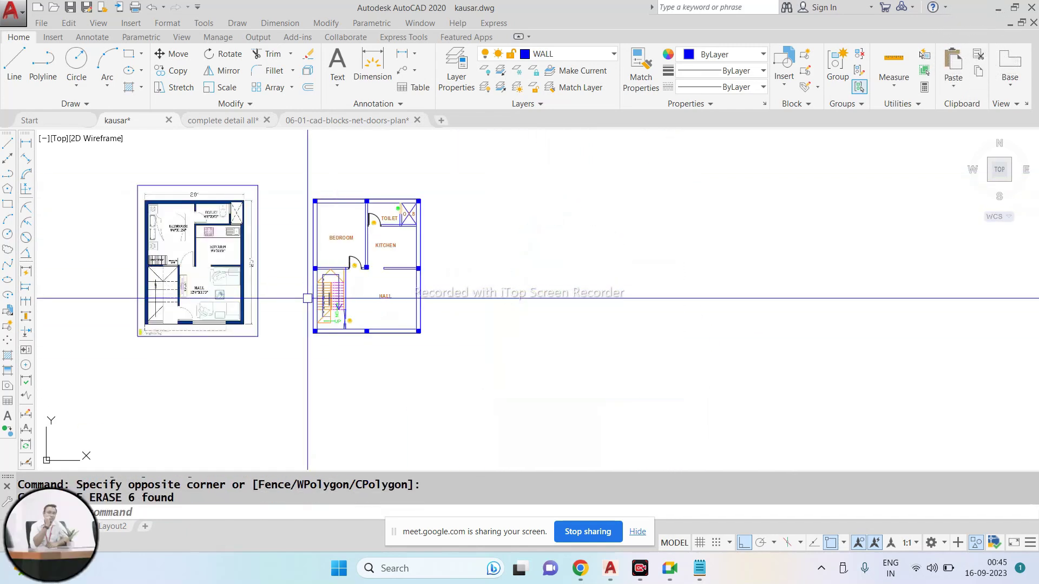
{"action": "scroll", "coordinate": [309, 297], "scroll_direction": "up", "scroll_amount": 3}
{"action": "scroll", "coordinate": [411, 286], "scroll_direction": "up", "scroll_amount": 2}
{"action": "type", "text": "e"}
{"action": "key", "text": "Return"}
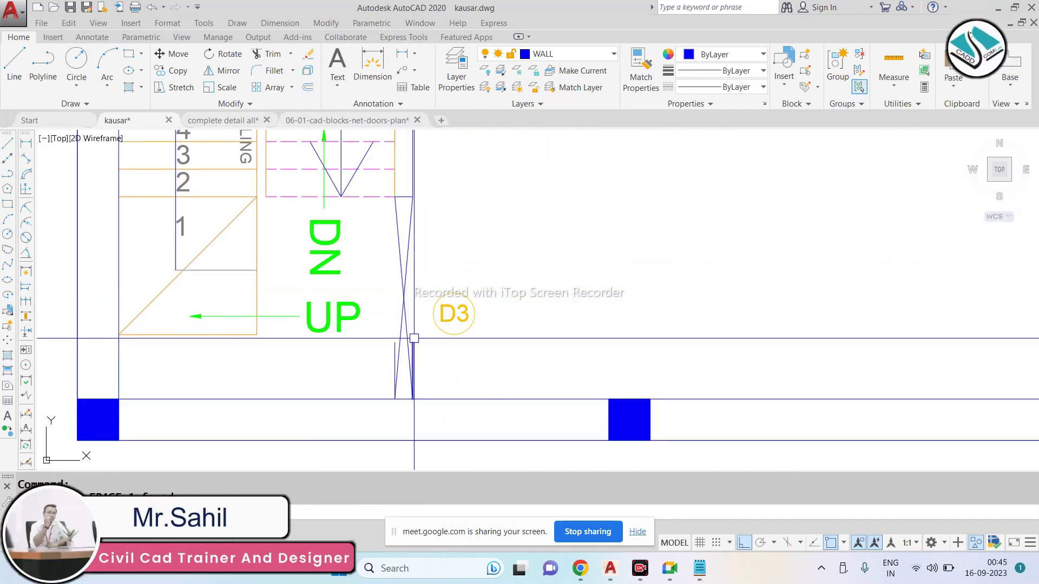
{"action": "left_click", "coordinate": [395, 342]}
{"action": "key", "text": "Escape"}
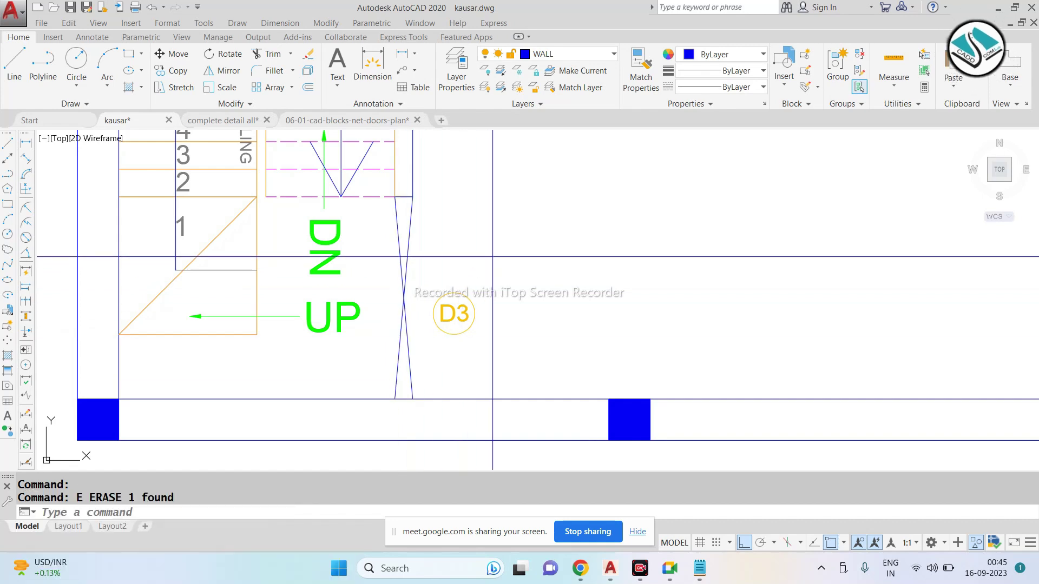
Step: Select the D3 tag for moving, then cancel the move
{"action": "left_click", "coordinate": [476, 330]}
{"action": "left_click", "coordinate": [433, 297]}
{"action": "type", "text": "m"}
{"action": "key", "text": "Return"}
{"action": "key", "text": "Escape"}
{"action": "scroll", "coordinate": [390, 303], "scroll_direction": "down", "scroll_amount": 3}
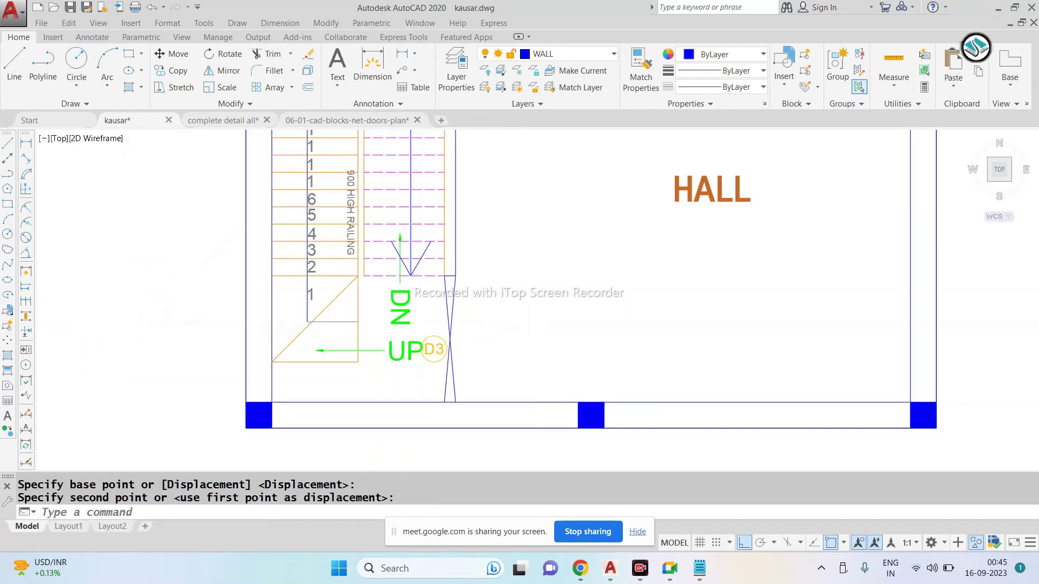
{"action": "scroll", "coordinate": [552, 262], "scroll_direction": "down", "scroll_amount": 2}
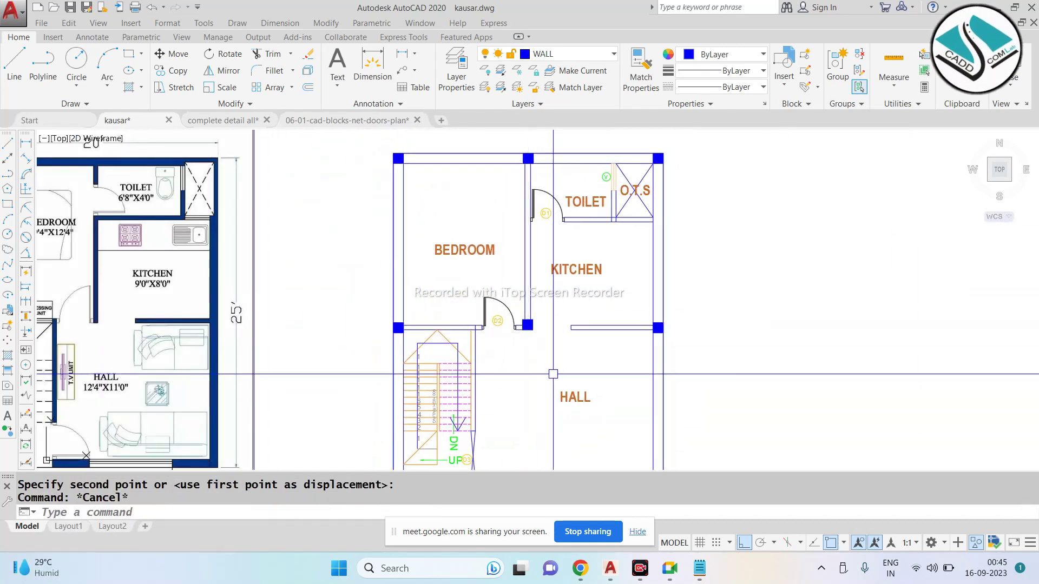
{"action": "scroll", "coordinate": [553, 374], "scroll_direction": "down", "scroll_amount": 2}
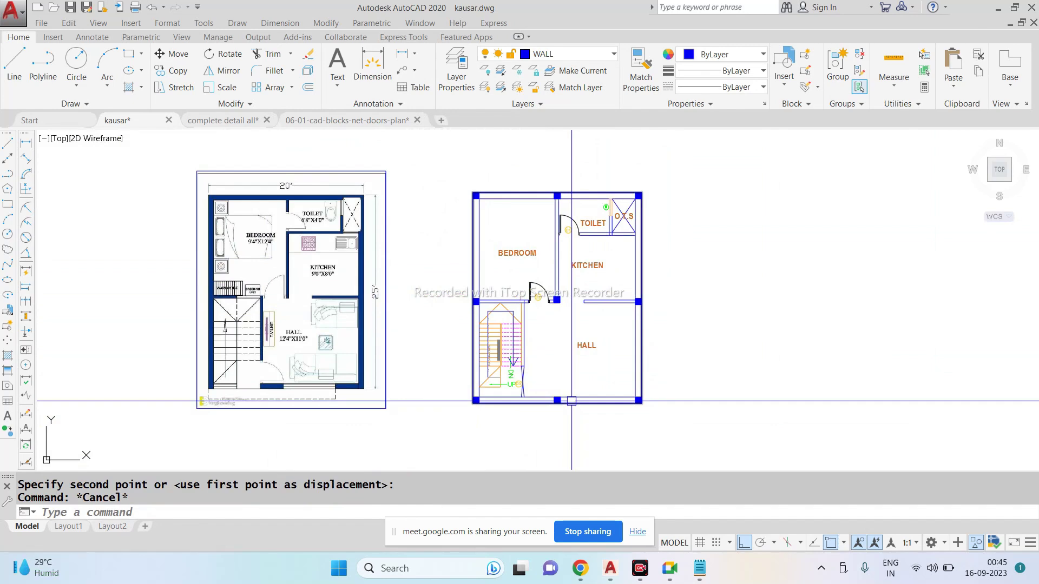
{"action": "scroll", "coordinate": [588, 335], "scroll_direction": "up", "scroll_amount": 2}
Step: End object isolation so all objects, including gridlines A–C and 1–3, reappear
{"action": "right_click", "coordinate": [556, 335]}
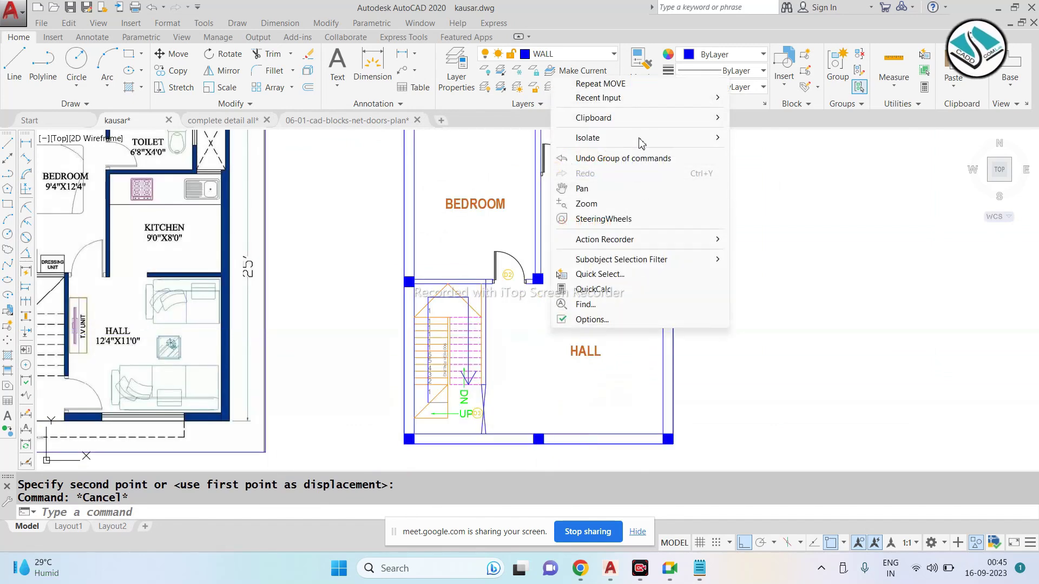
{"action": "left_click", "coordinate": [756, 172]}
{"action": "scroll", "coordinate": [579, 325], "scroll_direction": "down", "scroll_amount": 3}
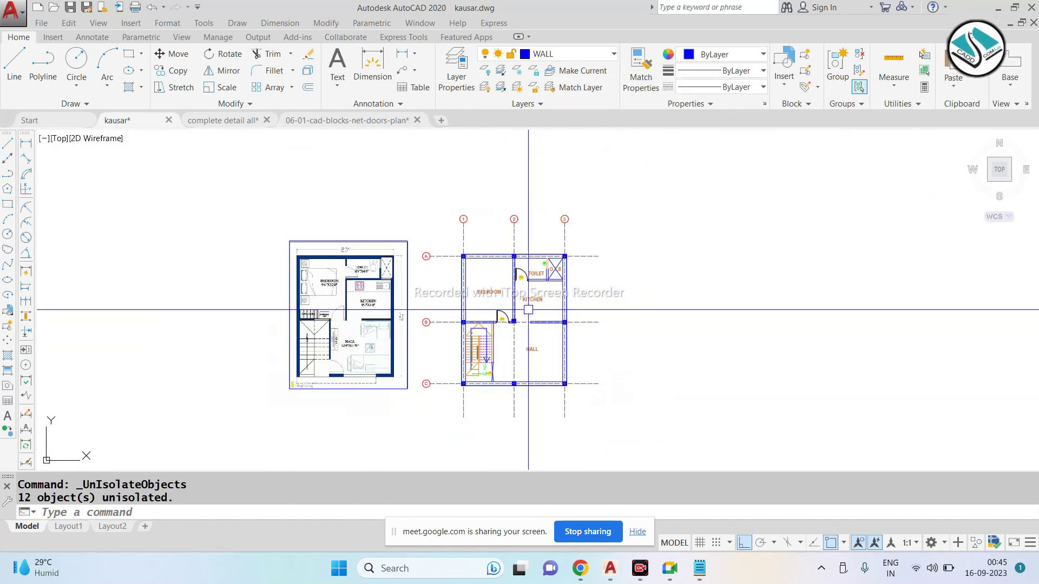
{"action": "scroll", "coordinate": [584, 321], "scroll_direction": "up", "scroll_amount": 2}
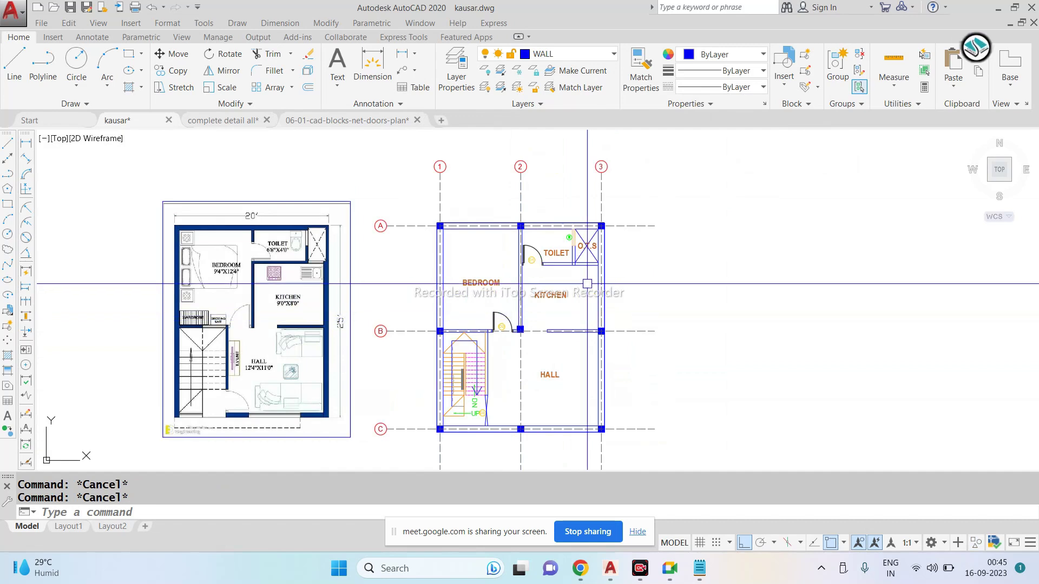
{"action": "scroll", "coordinate": [583, 246], "scroll_direction": "up", "scroll_amount": 4}
{"action": "type", "text": "h"}
{"action": "key", "text": "Return"}
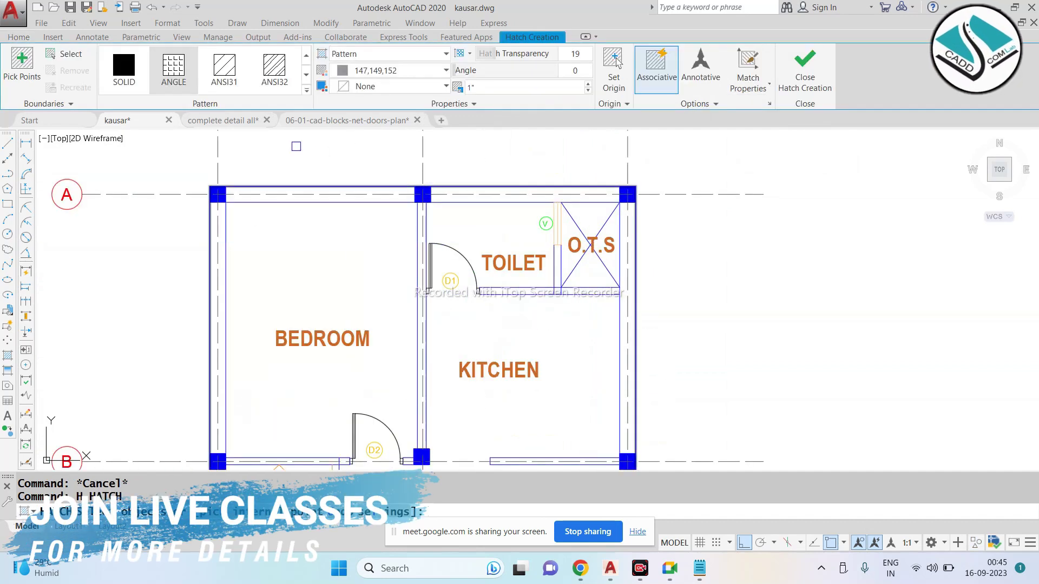
{"action": "left_click", "coordinate": [281, 70]}
{"action": "scroll", "coordinate": [541, 297], "scroll_direction": "up", "scroll_amount": 2}
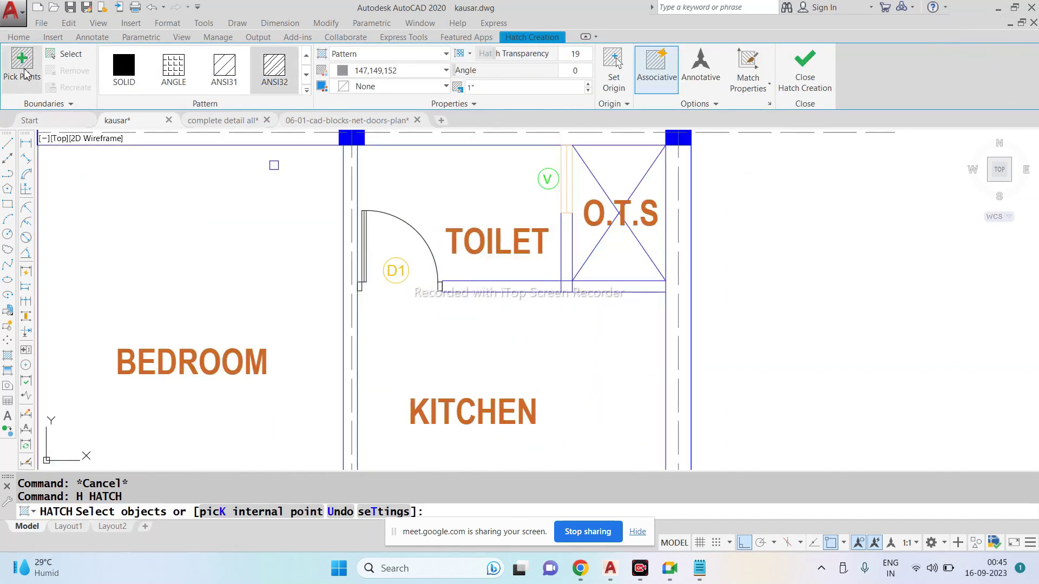
{"action": "type", "text": "k"}
{"action": "key", "text": "Return"}
{"action": "scroll", "coordinate": [557, 294], "scroll_direction": "up", "scroll_amount": 2}
{"action": "left_click", "coordinate": [571, 250]}
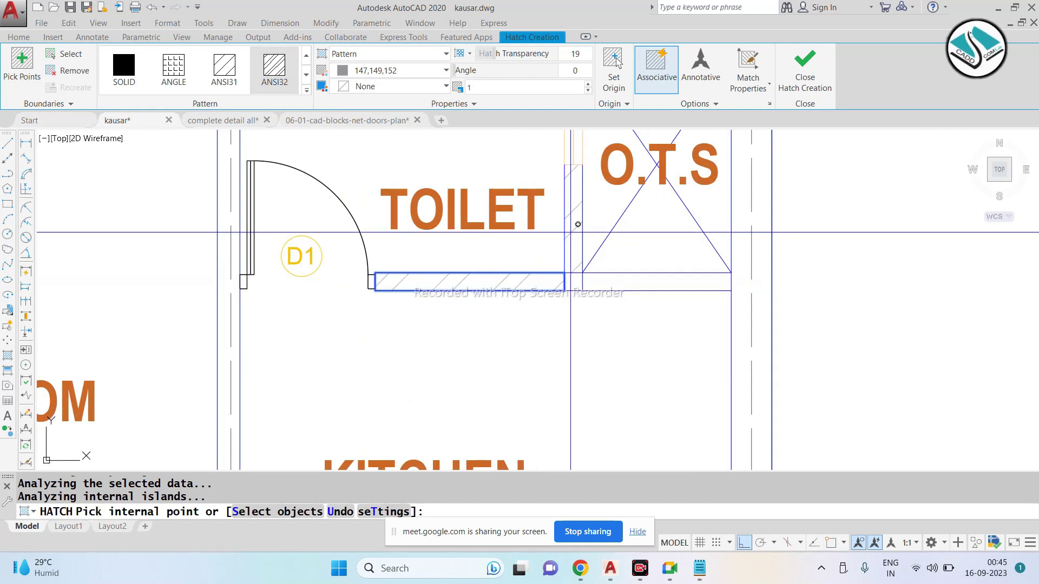
{"action": "scroll", "coordinate": [565, 254], "scroll_direction": "down", "scroll_amount": 3}
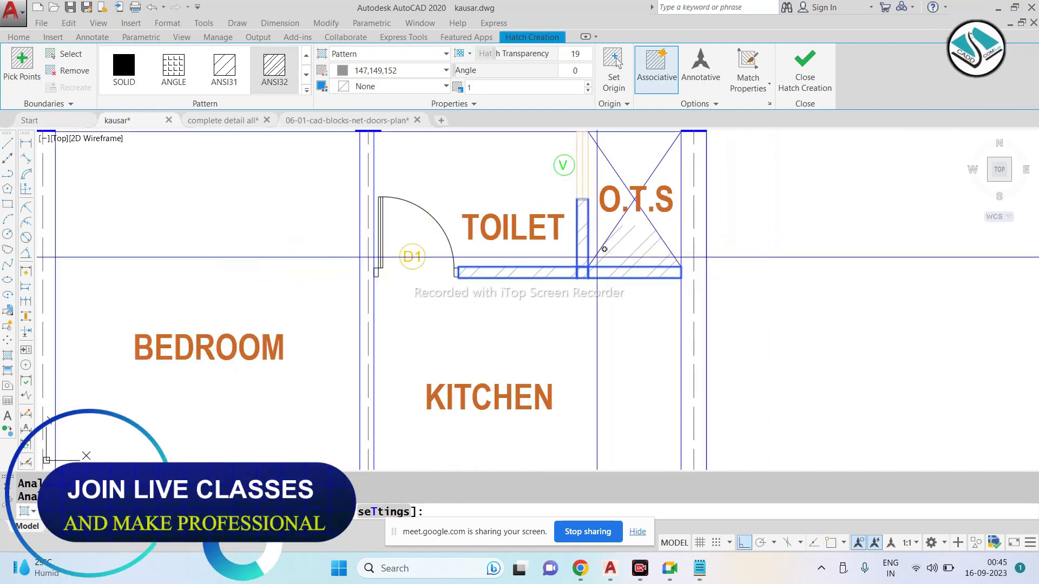
{"action": "scroll", "coordinate": [558, 268], "scroll_direction": "down", "scroll_amount": 2}
{"action": "scroll", "coordinate": [457, 191], "scroll_direction": "up", "scroll_amount": 2}
{"action": "left_click", "coordinate": [427, 195]}
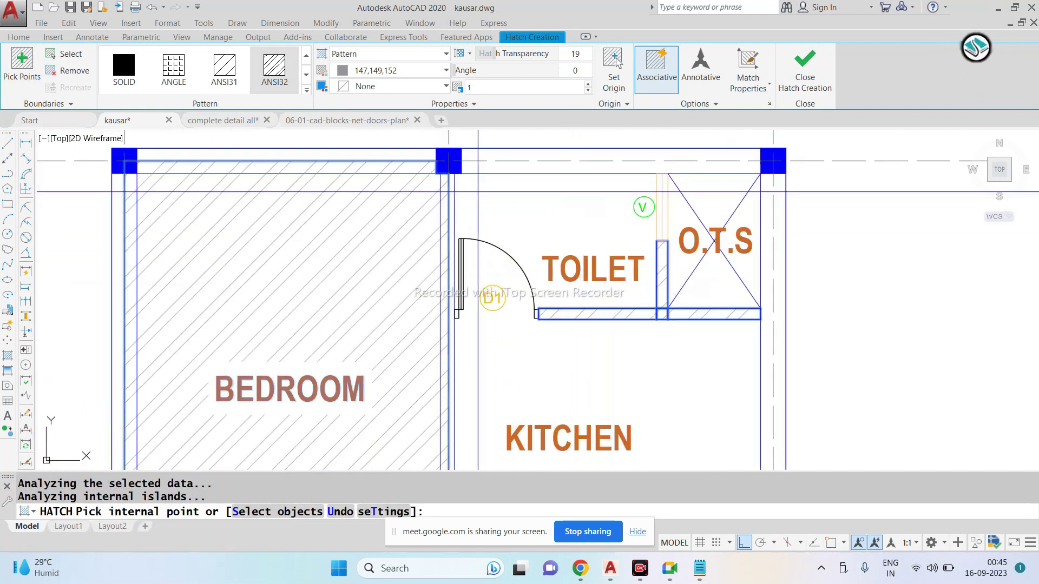
{"action": "left_click", "coordinate": [68, 70]}
{"action": "left_click", "coordinate": [449, 199]}
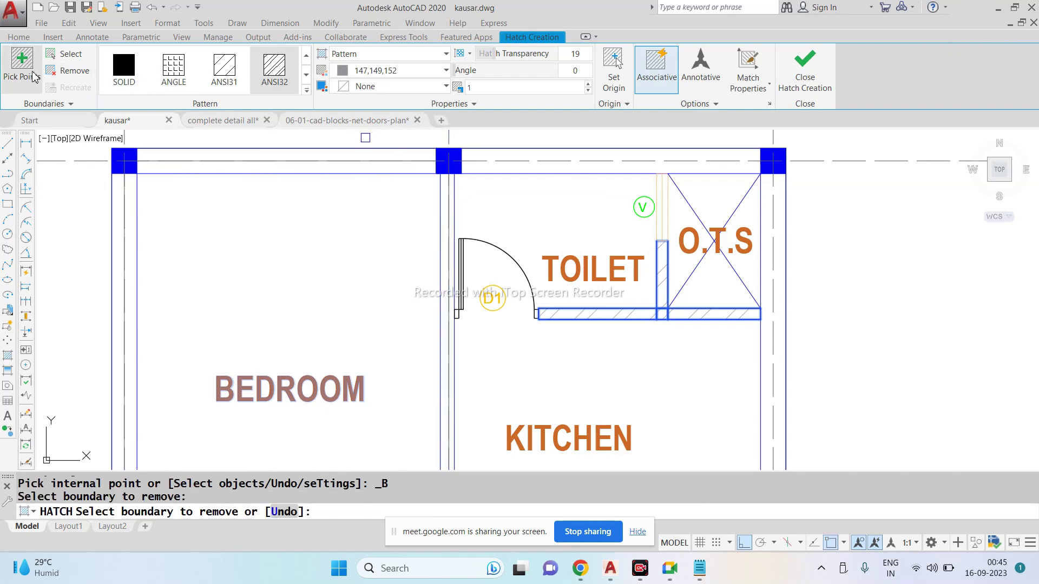
{"action": "scroll", "coordinate": [450, 301], "scroll_direction": "down", "scroll_amount": 3}
{"action": "scroll", "coordinate": [451, 301], "scroll_direction": "down", "scroll_amount": 2}
{"action": "key", "text": "Escape"}
{"action": "key", "text": "Escape"}
{"action": "key", "text": "Escape"}
Step: Window-select the plan's grid lines and hide them with Isolate > Hide Objects
{"action": "left_click", "coordinate": [592, 180]}
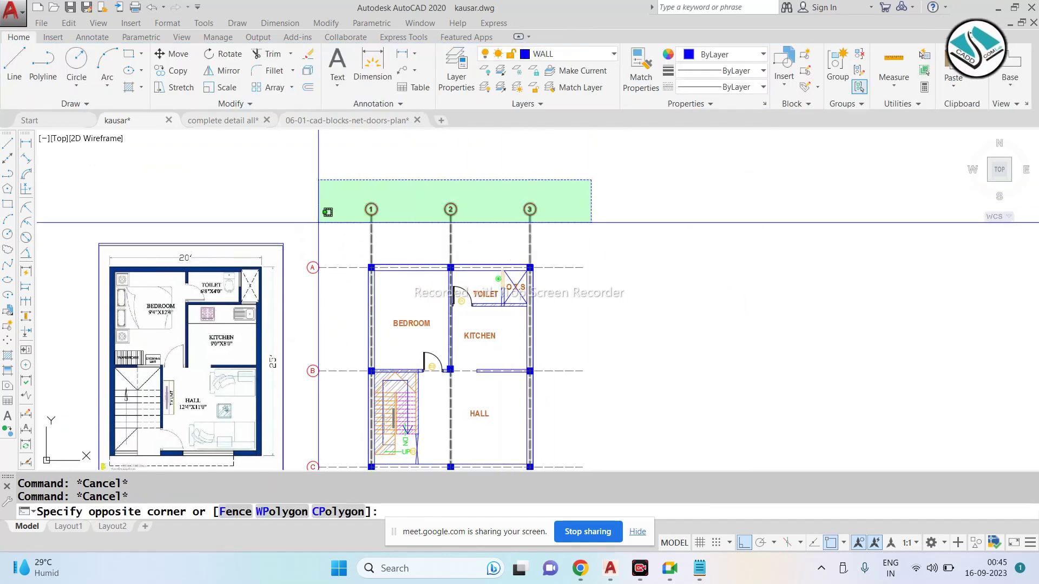
{"action": "left_click", "coordinate": [318, 222]}
{"action": "left_click", "coordinate": [608, 214]}
{"action": "middle_click_drag", "start_coordinate": [595, 325], "coordinate": [573, 225]}
{"action": "left_click", "coordinate": [545, 388]}
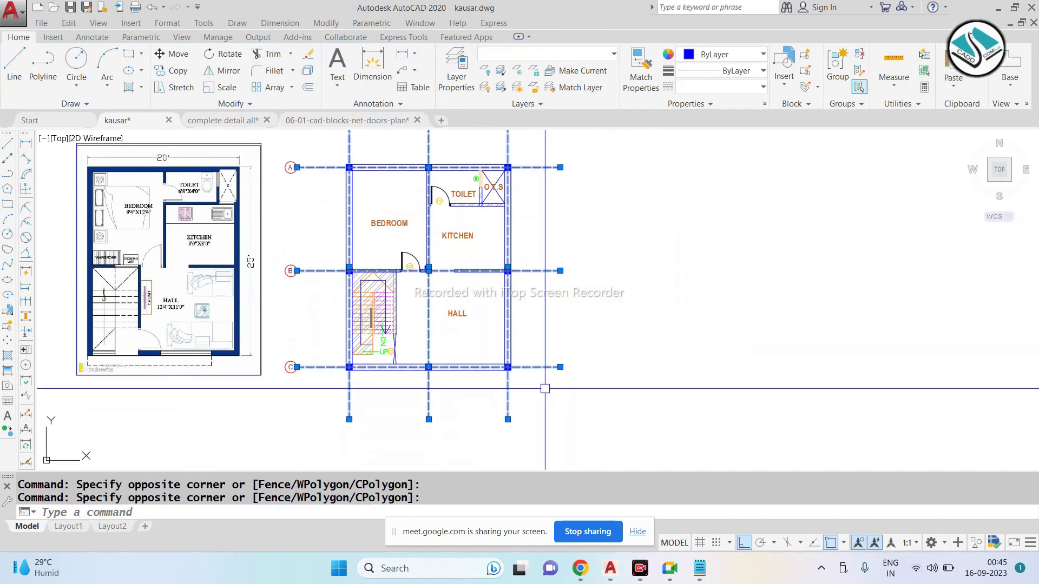
{"action": "right_click", "coordinate": [545, 388]}
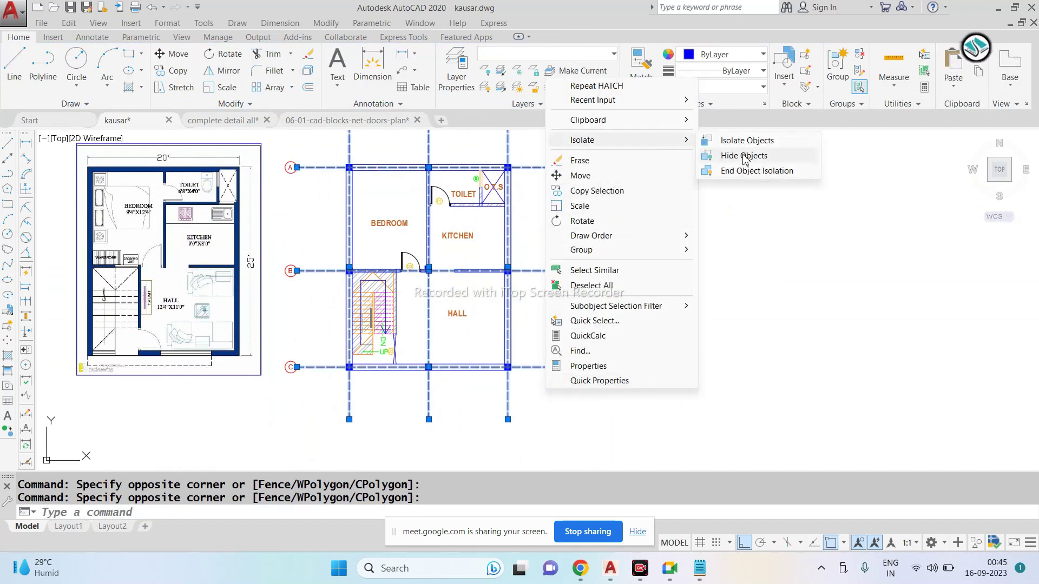
{"action": "left_click", "coordinate": [744, 157]}
{"action": "type", "text": "H"}
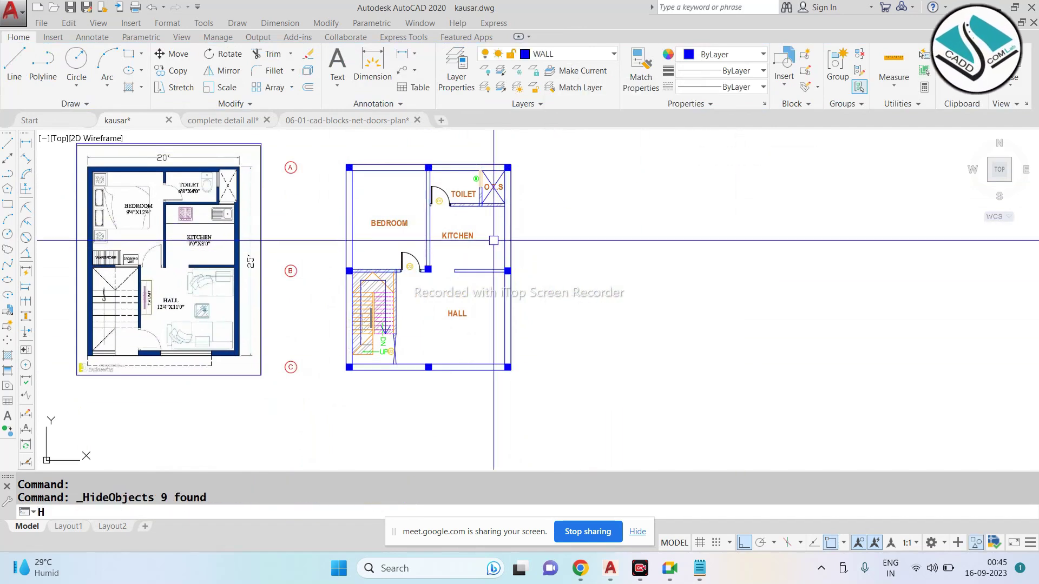
Step: Hatch the plan's walls with ANSI32 diagonal hatching, settling on scale 0.5
{"action": "key", "text": "Return"}
{"action": "scroll", "coordinate": [351, 149], "scroll_direction": "up", "scroll_amount": 4}
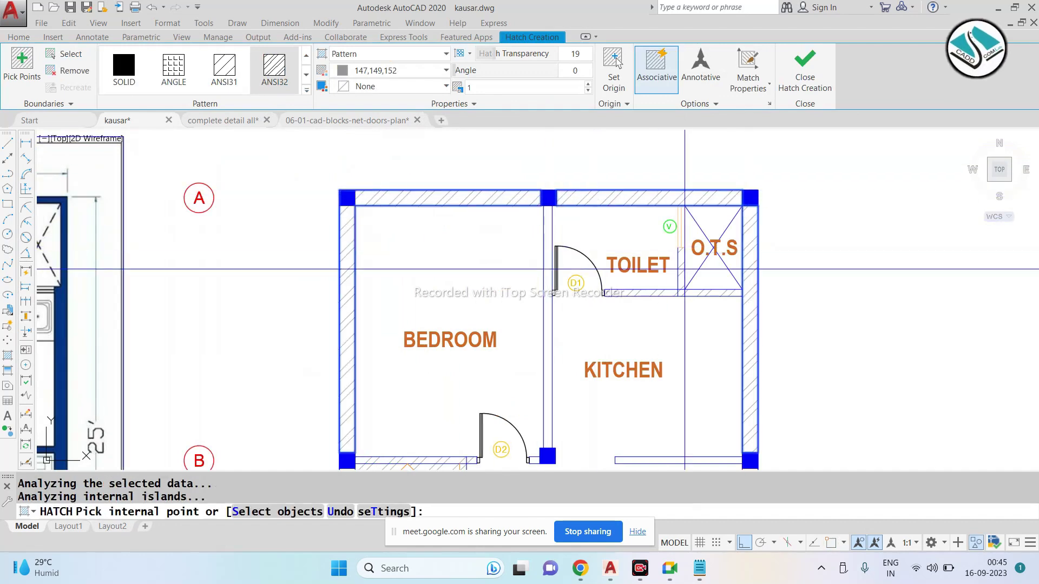
{"action": "scroll", "coordinate": [428, 292], "scroll_direction": "down", "scroll_amount": 5}
{"action": "scroll", "coordinate": [429, 292], "scroll_direction": "up", "scroll_amount": 5}
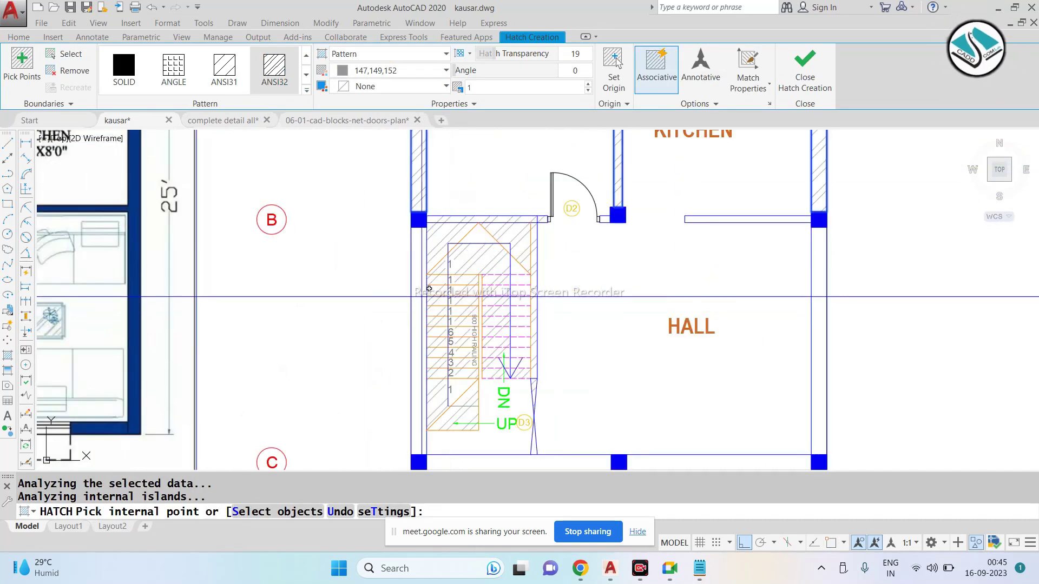
{"action": "scroll", "coordinate": [426, 234], "scroll_direction": "down", "scroll_amount": 3}
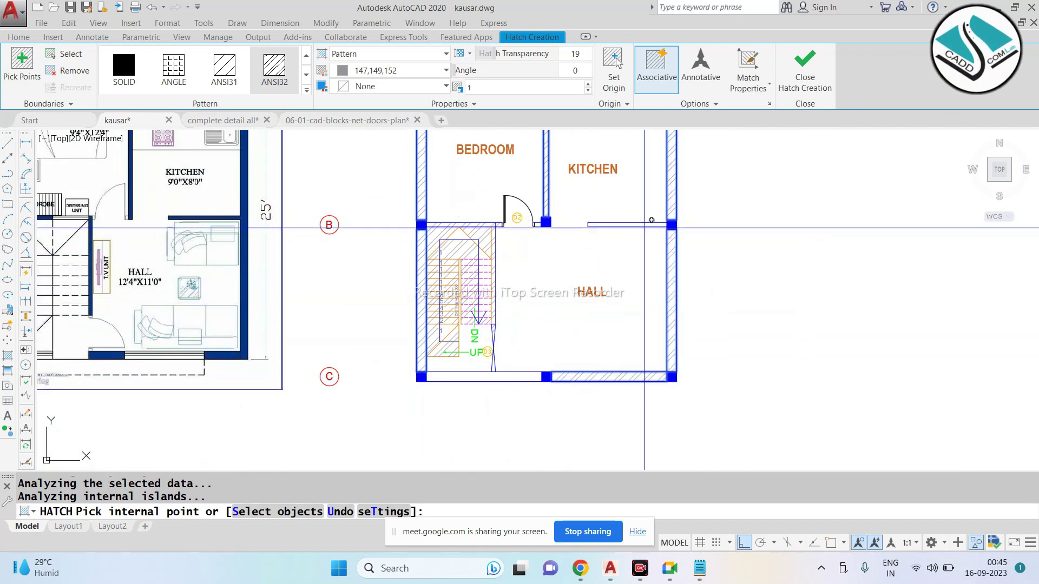
{"action": "middle_click_drag", "start_coordinate": [643, 225], "coordinate": [595, 274]}
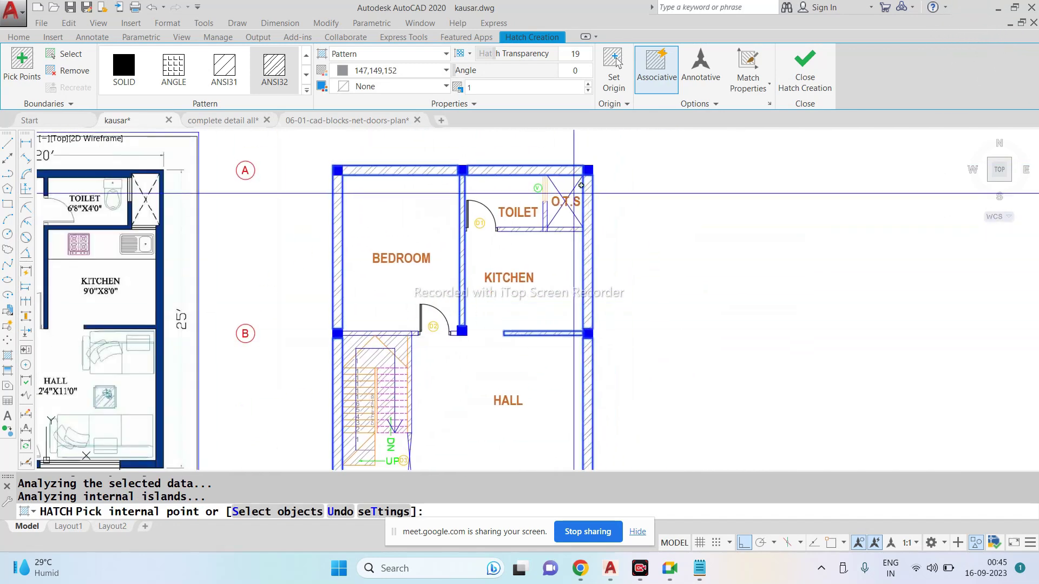
{"action": "scroll", "coordinate": [541, 244], "scroll_direction": "up", "scroll_amount": 3}
{"action": "type", "text": "0"}
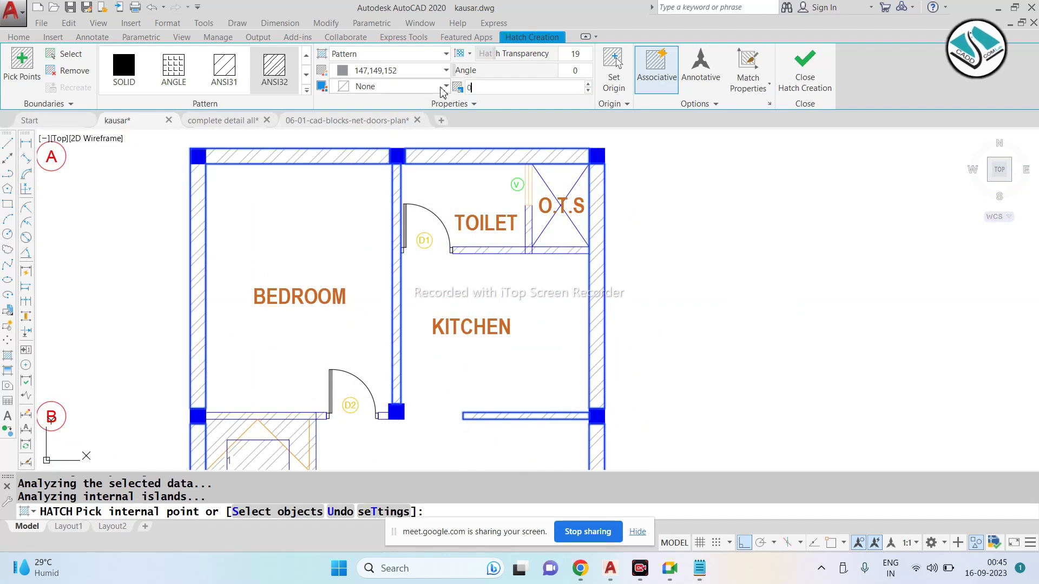
{"action": "type", "text": ".2"}
{"action": "key", "text": "Return"}
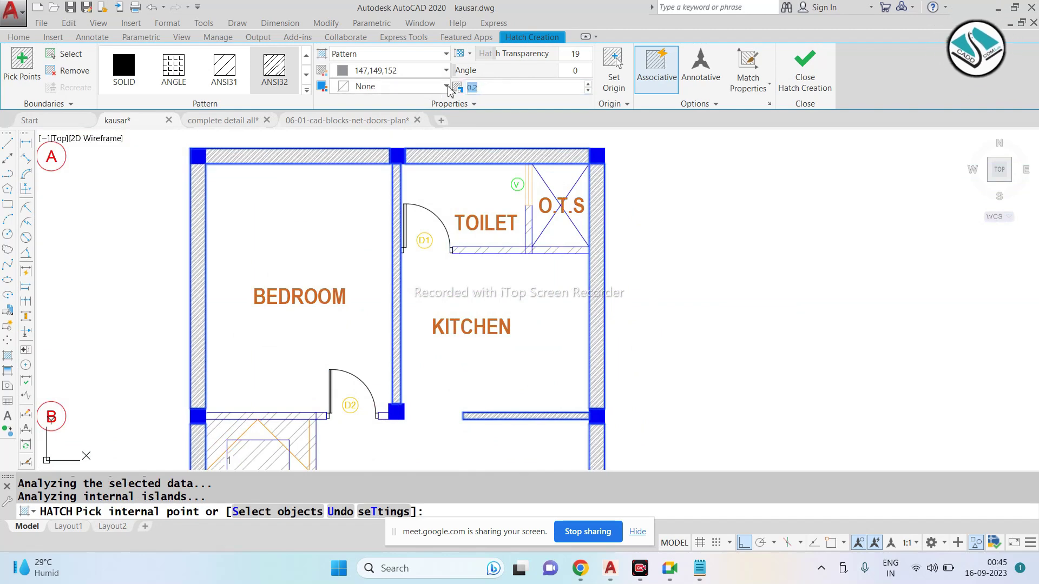
{"action": "type", "text": ".5"}
{"action": "key", "text": "Return"}
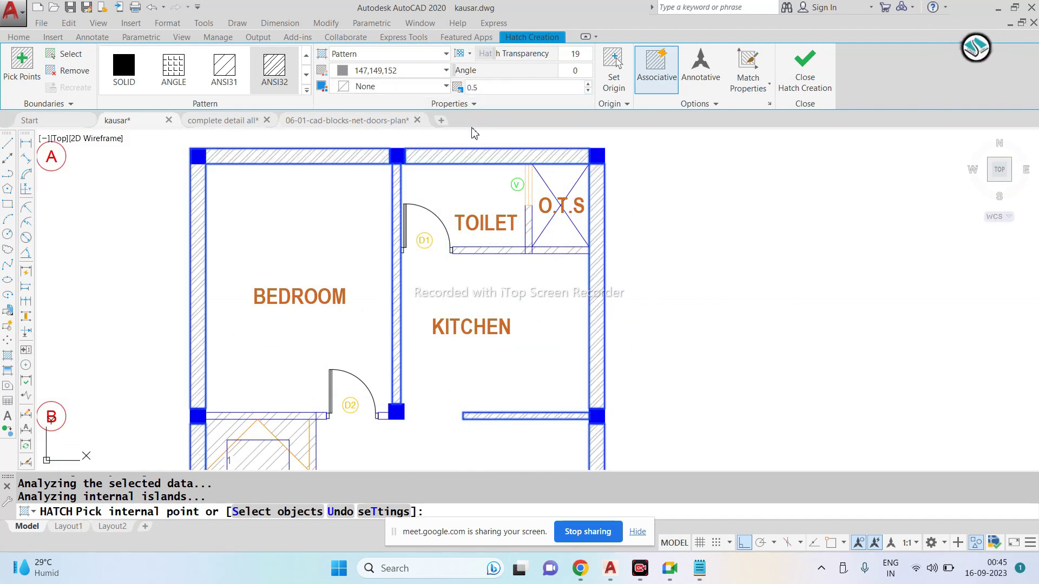
{"action": "key", "text": "Escape"}
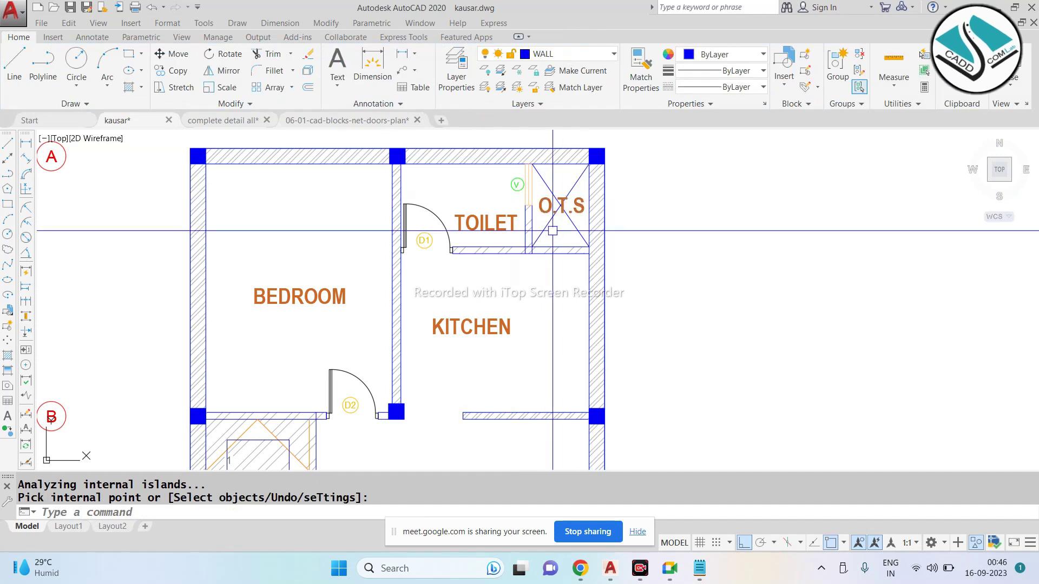
Step: Start MA Match Properties from the hatched wall, then cancel it
{"action": "type", "text": "MA"}
{"action": "key", "text": "Return"}
{"action": "scroll", "coordinate": [556, 228], "scroll_direction": "up", "scroll_amount": 4}
{"action": "left_click", "coordinate": [629, 234]}
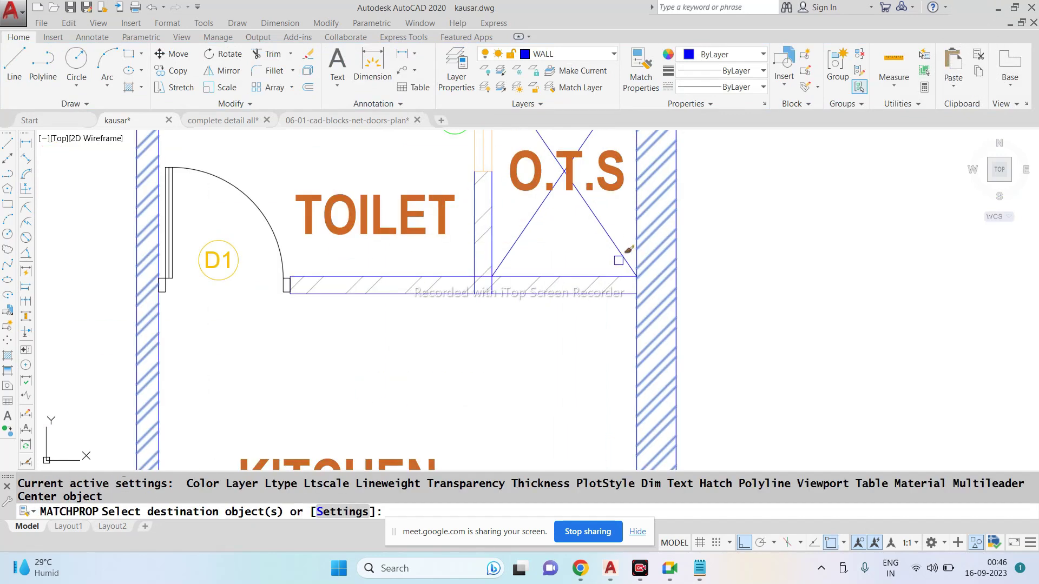
{"action": "key", "text": "Escape"}
Step: Remove the staircase boundary from the hatch so only the walls remain hatched
{"action": "scroll", "coordinate": [543, 251], "scroll_direction": "down", "scroll_amount": 2}
{"action": "scroll", "coordinate": [596, 238], "scroll_direction": "down", "scroll_amount": 3}
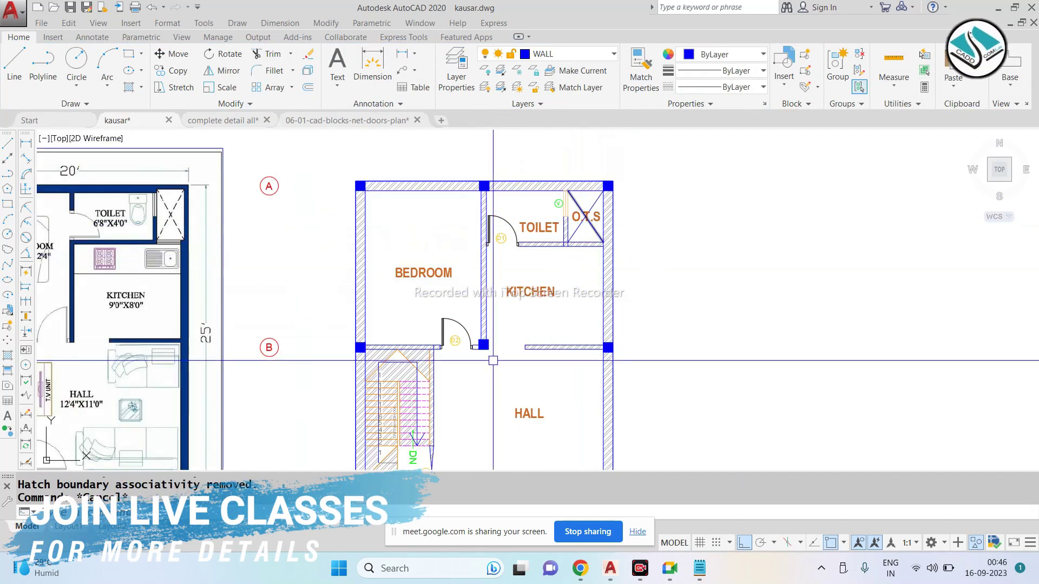
{"action": "scroll", "coordinate": [433, 314], "scroll_direction": "up", "scroll_amount": 2}
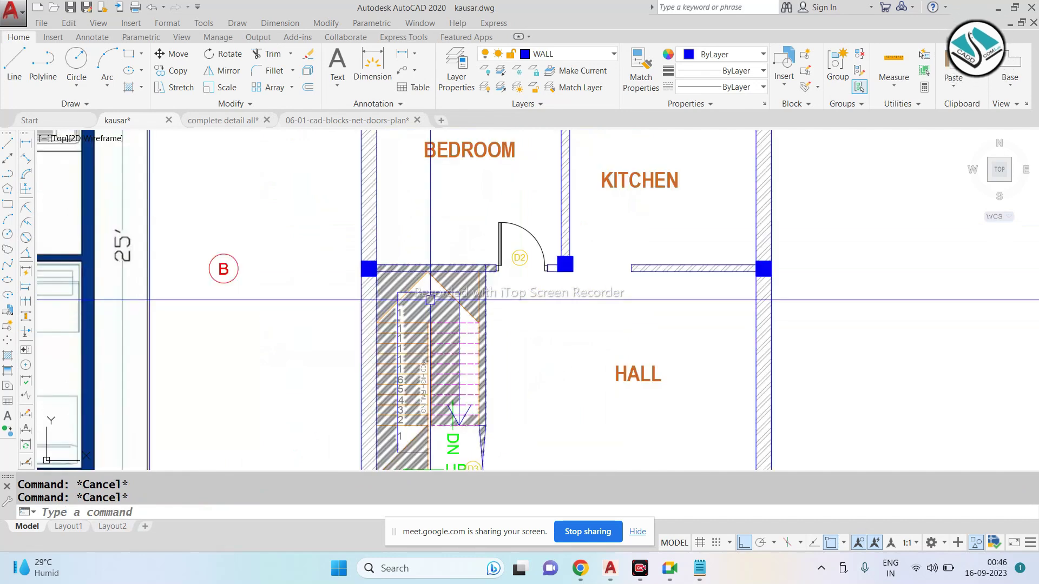
{"action": "left_click", "coordinate": [430, 301]}
{"action": "double_click", "coordinate": [430, 301]}
{"action": "left_click", "coordinate": [68, 71]}
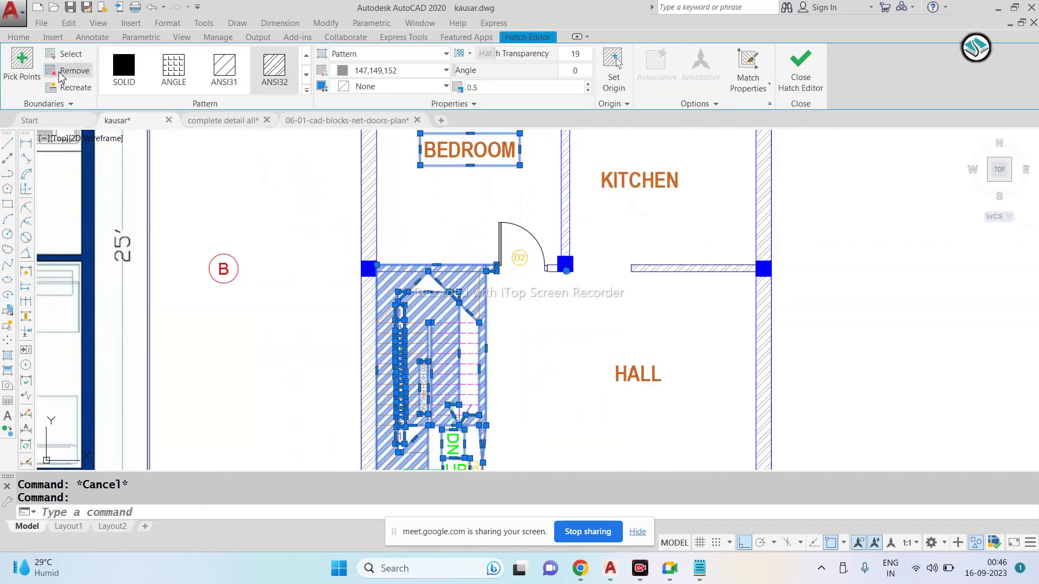
{"action": "left_click", "coordinate": [459, 298]}
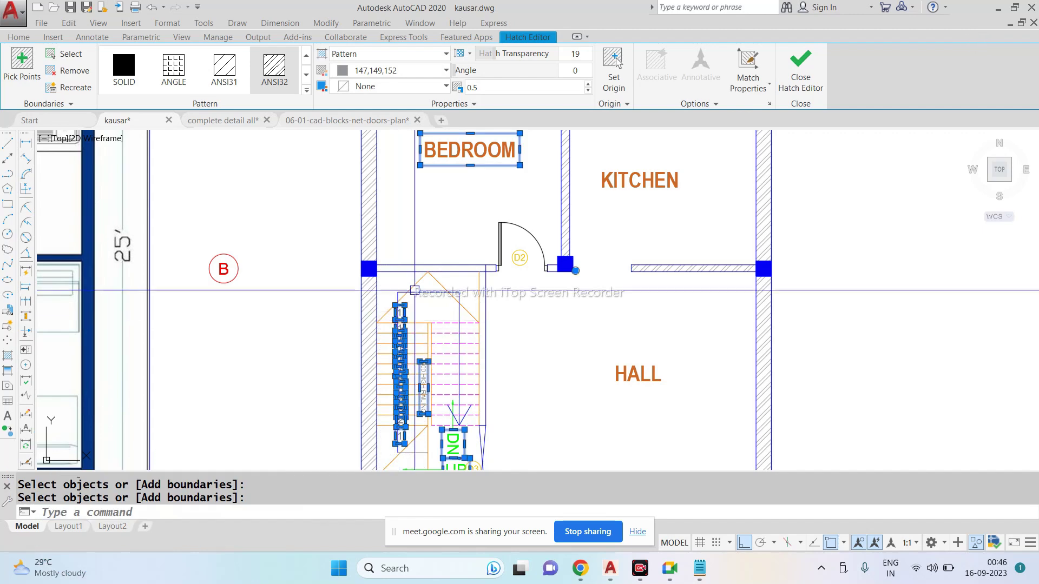
{"action": "key", "text": "Escape"}
{"action": "scroll", "coordinate": [450, 305], "scroll_direction": "down", "scroll_amount": 2}
{"action": "key", "text": "Escape"}
{"action": "middle_click_drag", "start_coordinate": [450, 305], "coordinate": [480, 398]}
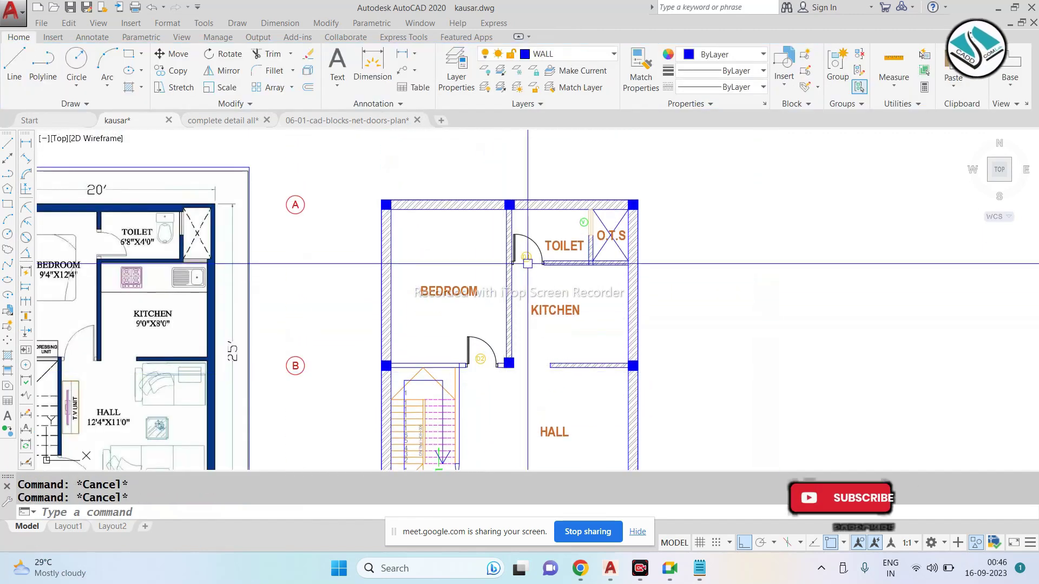
{"action": "scroll", "coordinate": [527, 257], "scroll_direction": "up", "scroll_amount": 2}
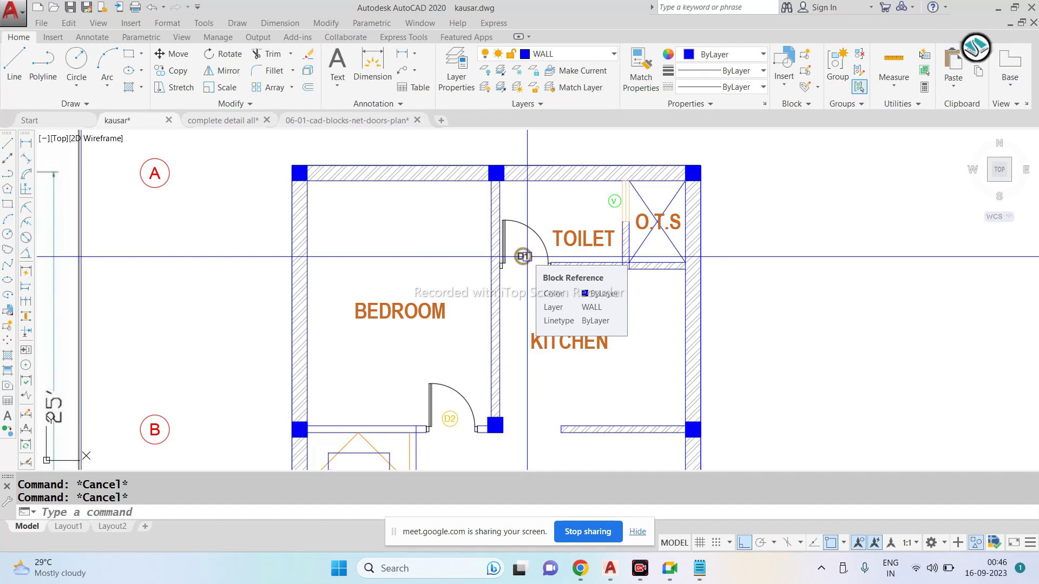
Step: Select the wall hatch to edit it, showing transparency 19, colour 147,149,152, scale 0.5
{"action": "scroll", "coordinate": [301, 364], "scroll_direction": "up", "scroll_amount": 2}
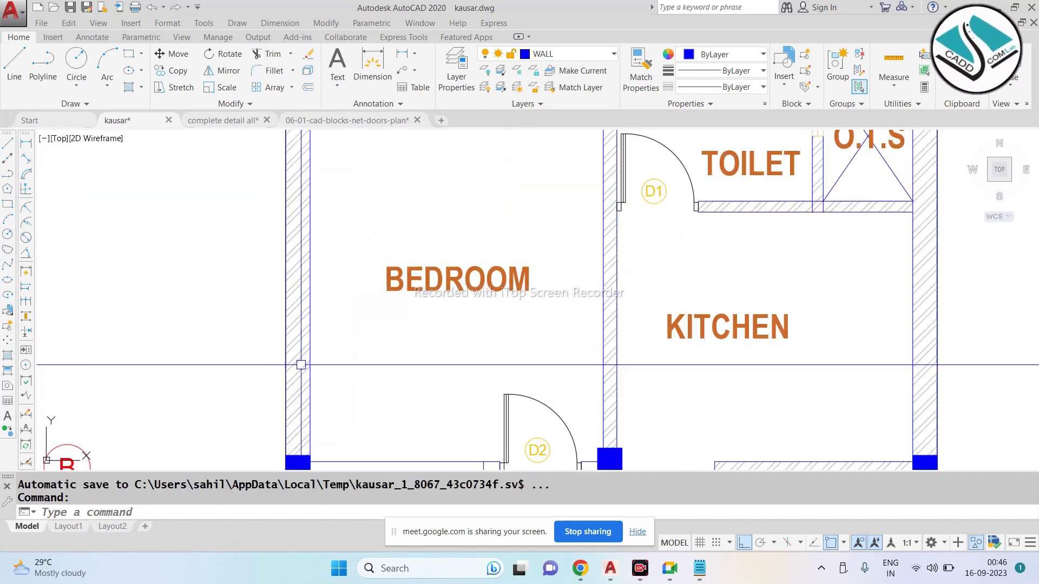
{"action": "key", "text": "Escape"}
{"action": "left_click", "coordinate": [301, 286]}
{"action": "scroll", "coordinate": [301, 243], "scroll_direction": "down", "scroll_amount": 2}
{"action": "scroll", "coordinate": [424, 250], "scroll_direction": "down", "scroll_amount": 2}
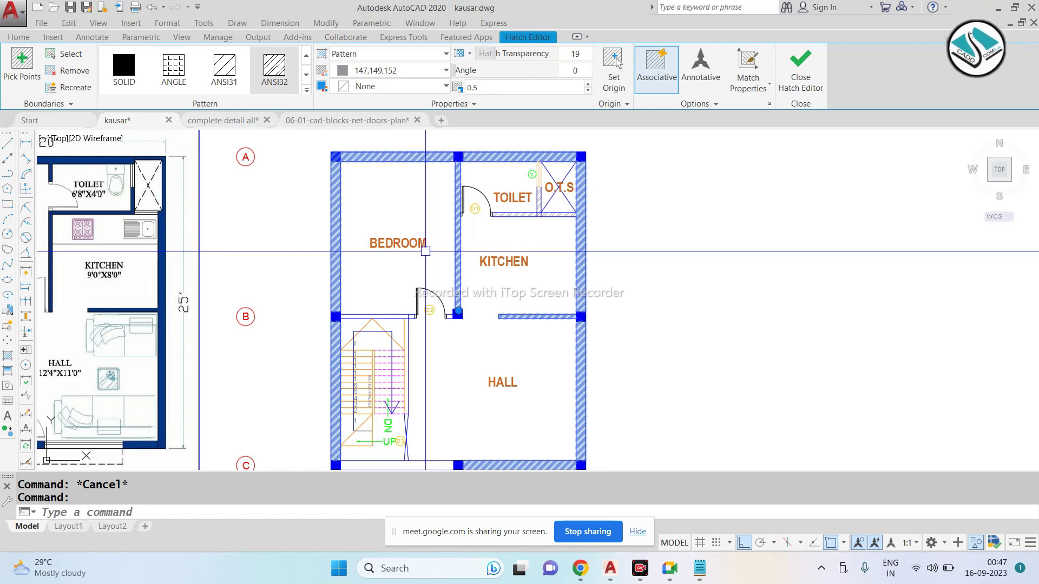
Step: Draw the top wall rectangle to the right of the floor plan
{"action": "key", "text": "Escape"}
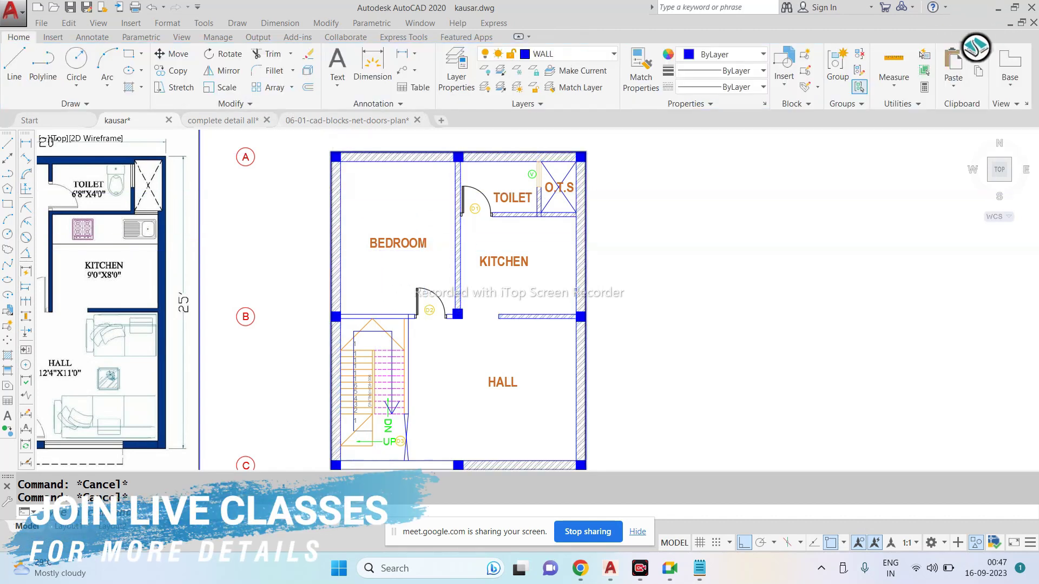
{"action": "scroll", "coordinate": [336, 212], "scroll_direction": "down", "scroll_amount": 4}
{"action": "type", "text": "rec"}
{"action": "key", "text": "Return"}
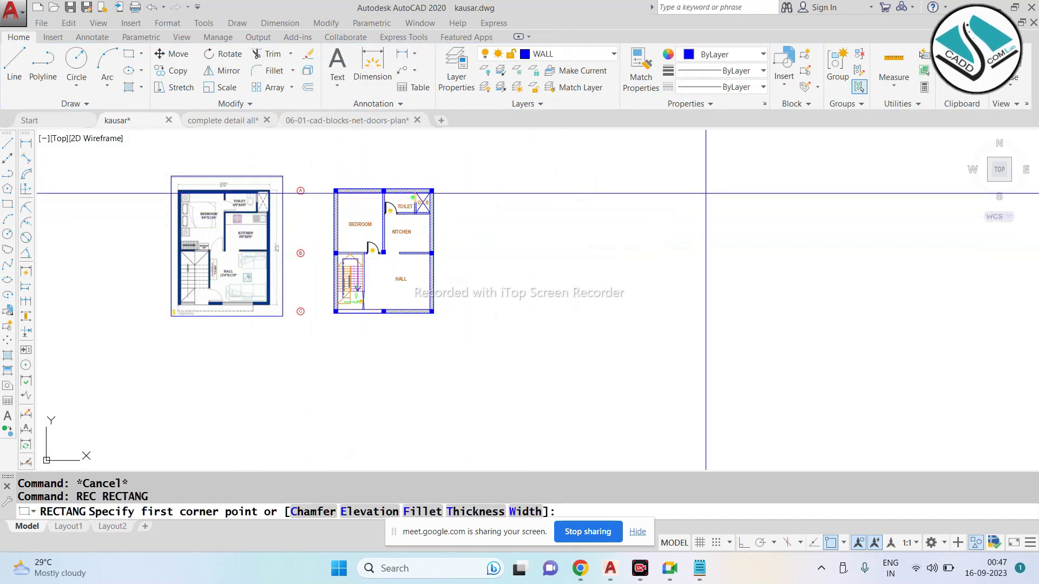
{"action": "left_click", "coordinate": [706, 193]}
{"action": "key", "text": "Escape"}
Step: Draw the right and left wall rectangles beneath the top wall
{"action": "key", "text": "Return"}
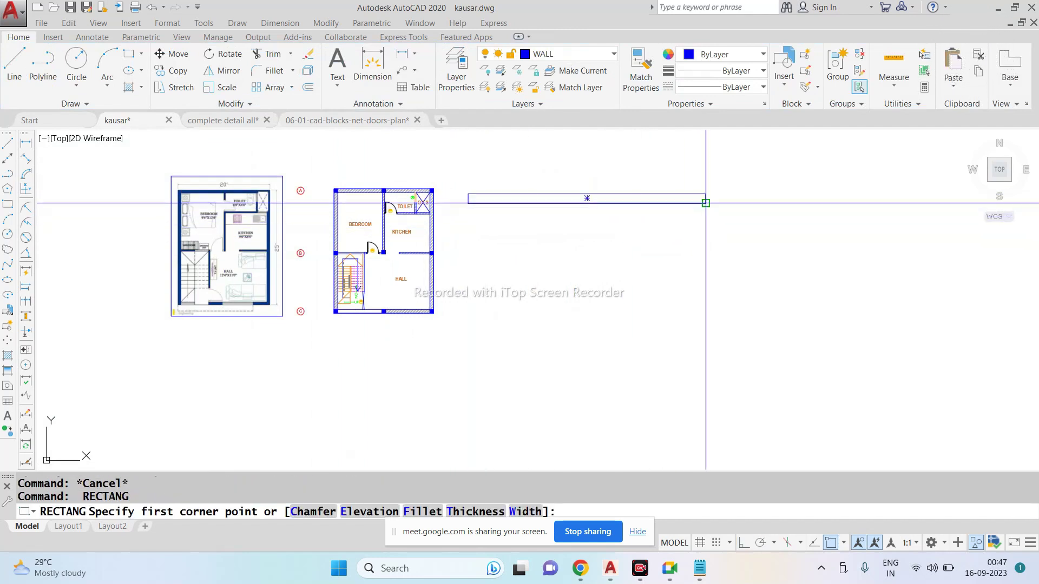
{"action": "left_click", "coordinate": [706, 203]}
{"action": "left_click", "coordinate": [698, 400]}
{"action": "key", "text": "Escape"}
{"action": "key", "text": "Return"}
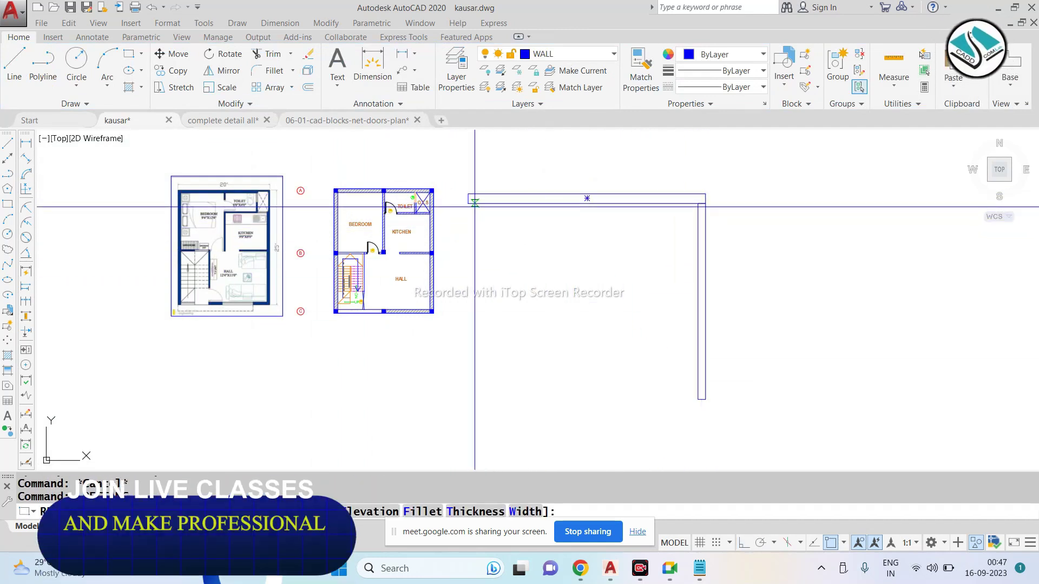
{"action": "left_click", "coordinate": [476, 203]}
{"action": "left_click", "coordinate": [468, 381]}
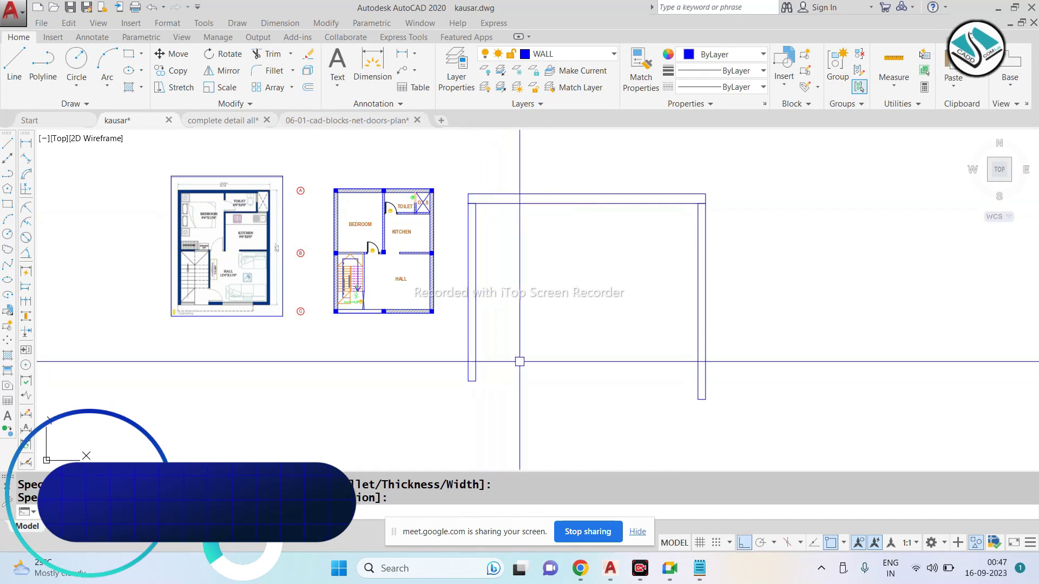
{"action": "key", "text": "Escape"}
{"action": "key", "text": "Escape"}
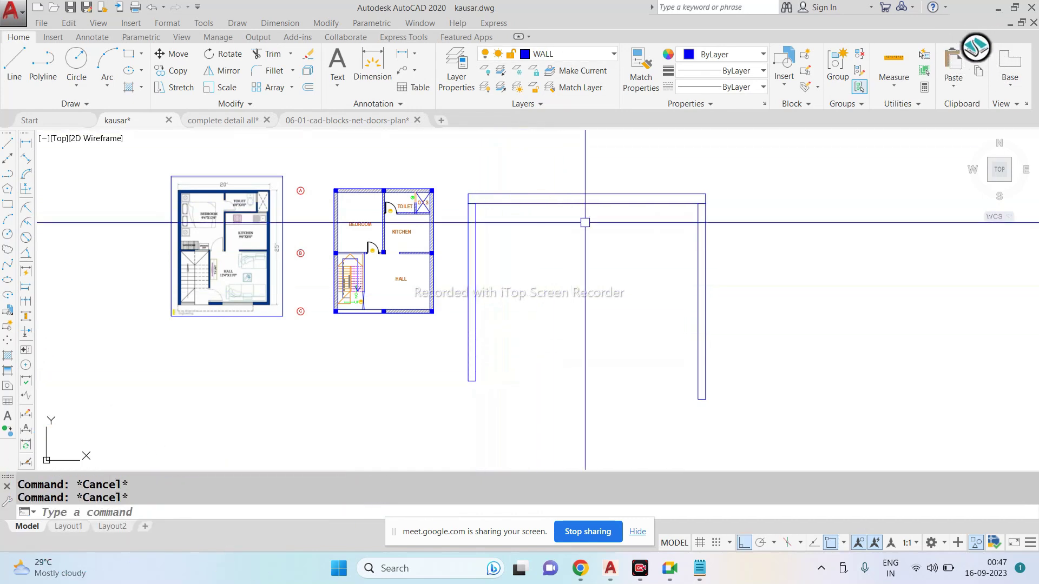
Step: Add a new layer named HATCH 123 in the layer manager
{"action": "type", "text": "LA"}
{"action": "key", "text": "Return"}
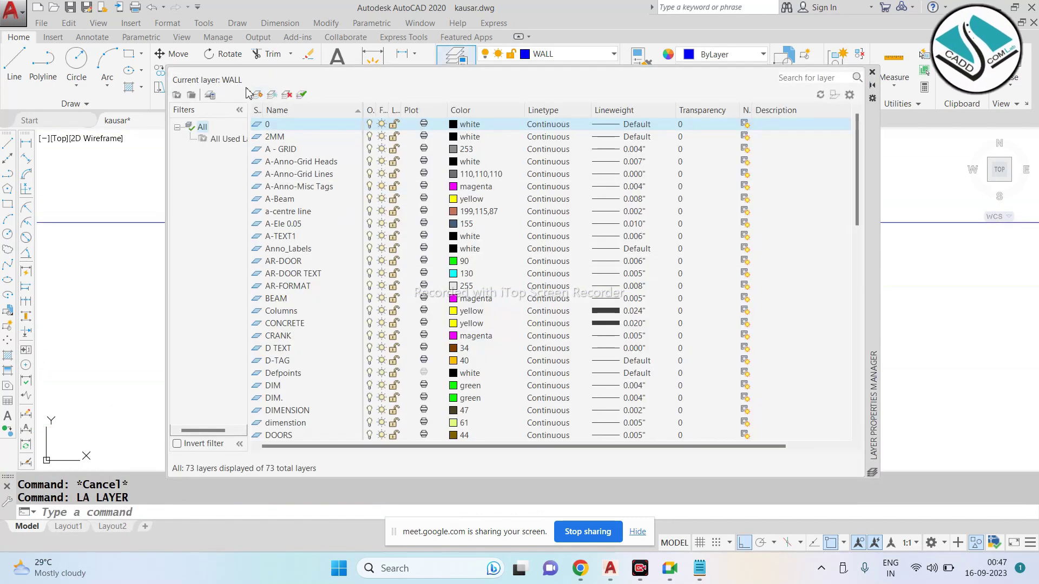
{"action": "left_click", "coordinate": [259, 94]}
{"action": "type", "text": "HATCH"}
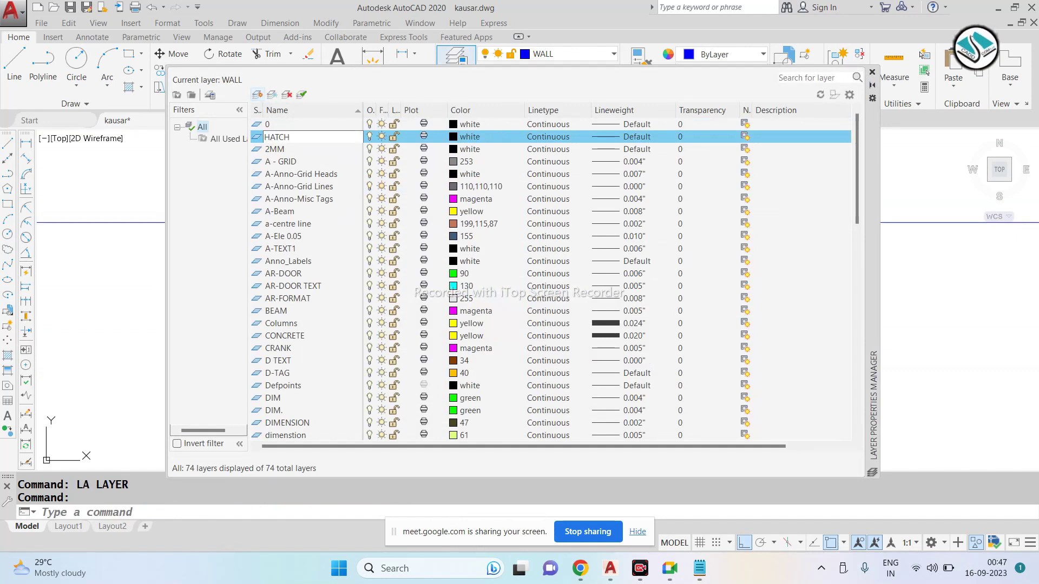
{"action": "key", "text": "Return"}
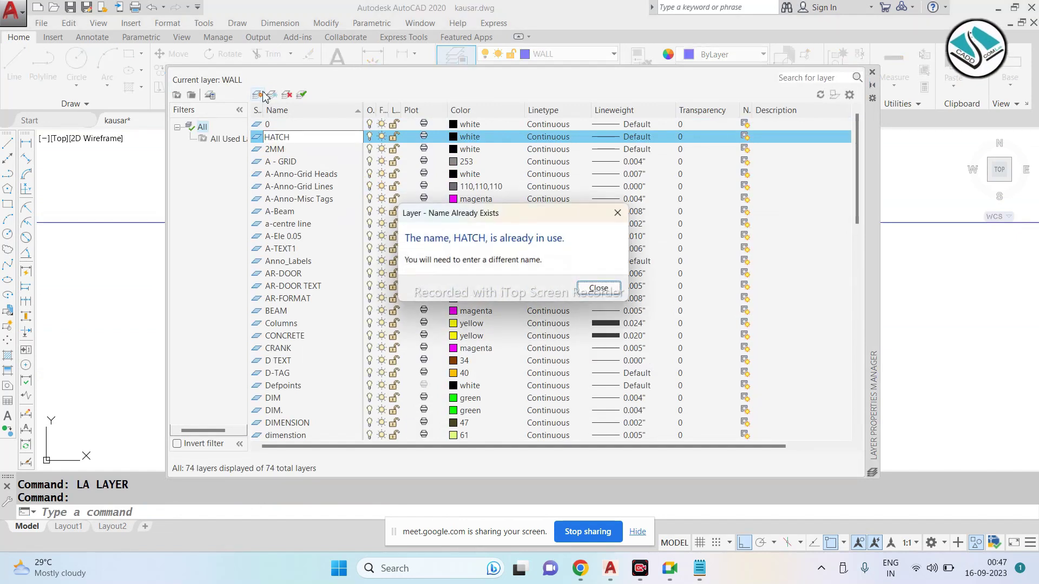
{"action": "left_click", "coordinate": [597, 289]}
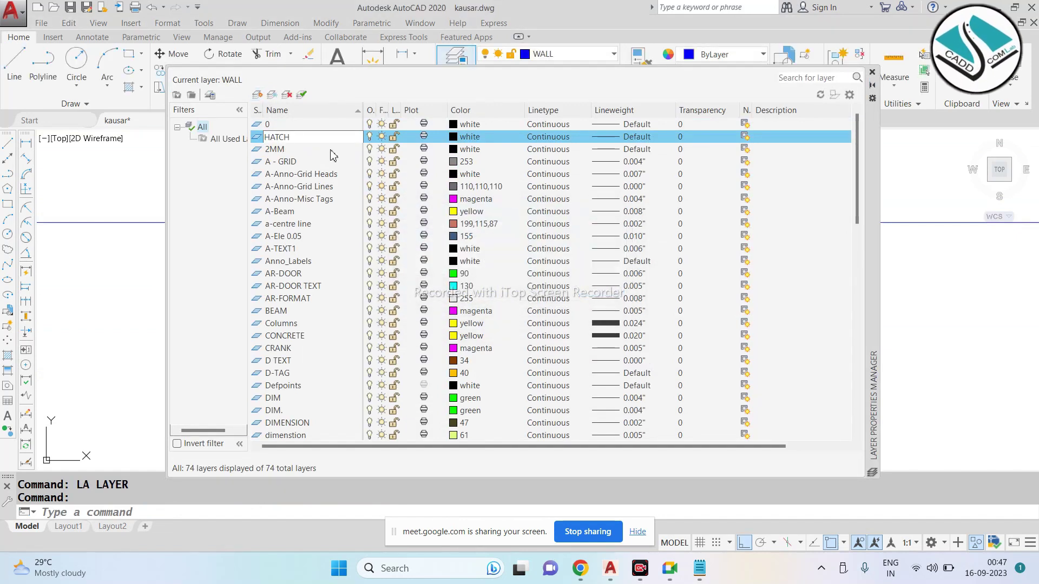
{"action": "left_click", "coordinate": [298, 141]}
{"action": "type", "text": "123"}
{"action": "key", "text": "Return"}
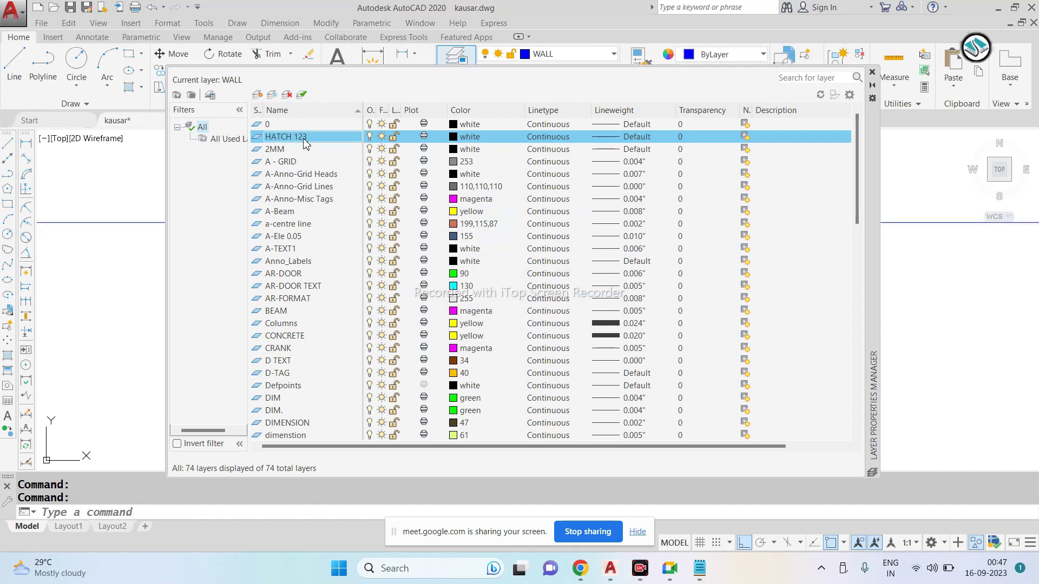
Step: Give layer HATCH 123 colour 222 and close the layer manager
{"action": "left_click", "coordinate": [453, 137]}
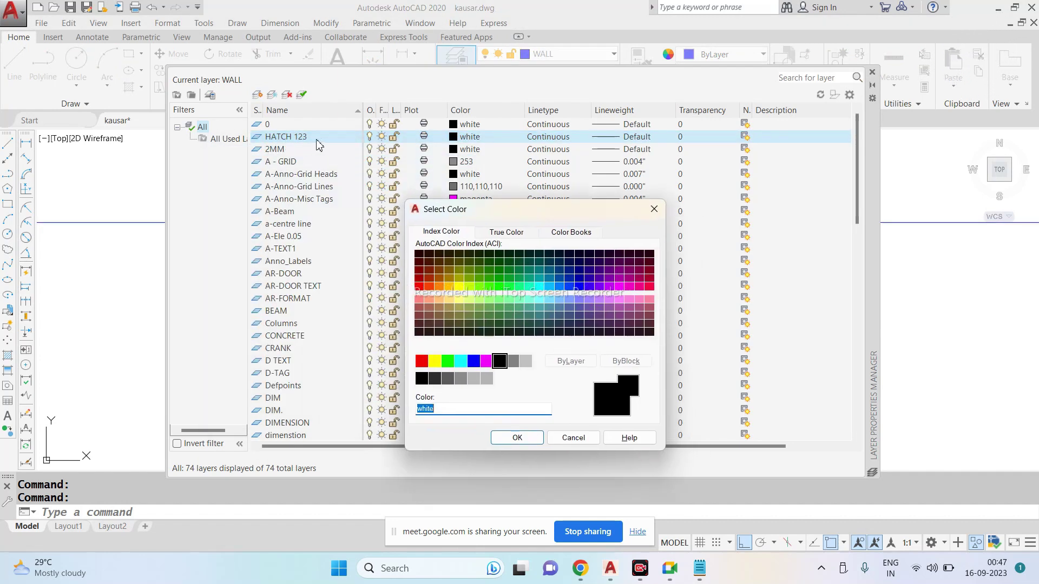
{"action": "left_click", "coordinate": [447, 288]}
{"action": "left_click", "coordinate": [569, 280]}
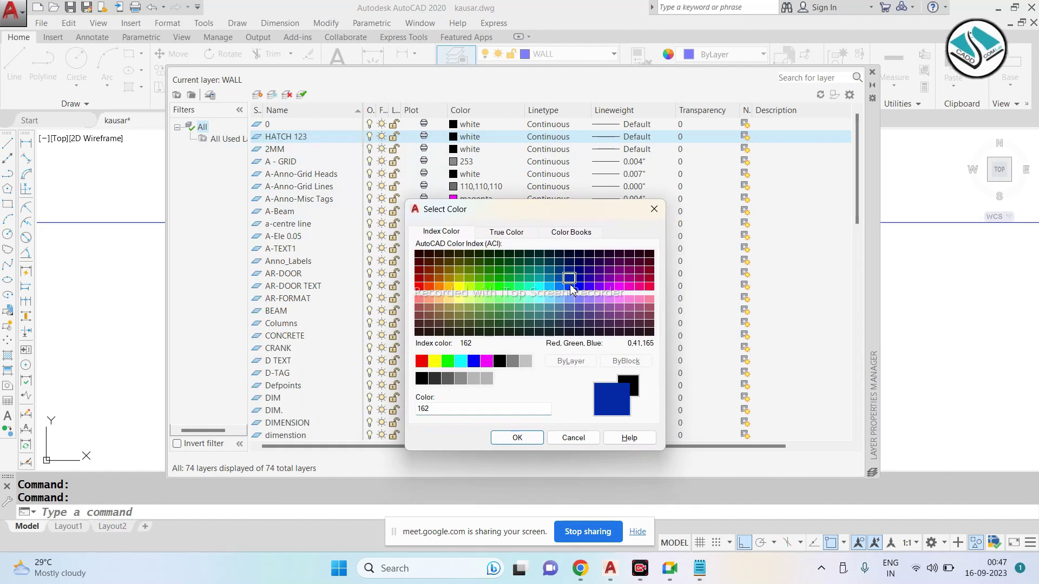
{"action": "left_click", "coordinate": [629, 278]}
{"action": "left_click", "coordinate": [518, 438]}
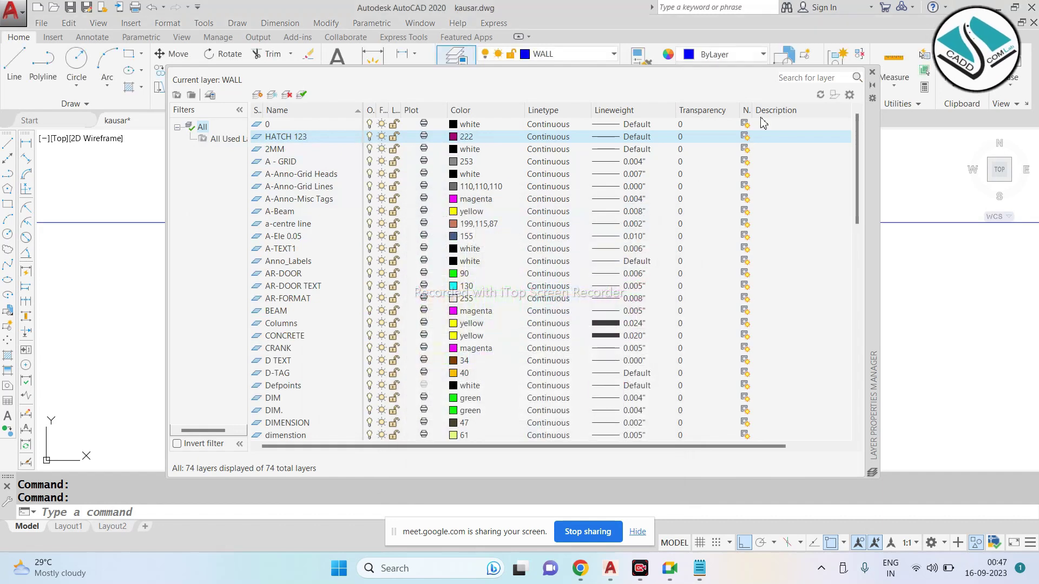
{"action": "left_click", "coordinate": [871, 72]}
{"action": "key", "text": "Escape"}
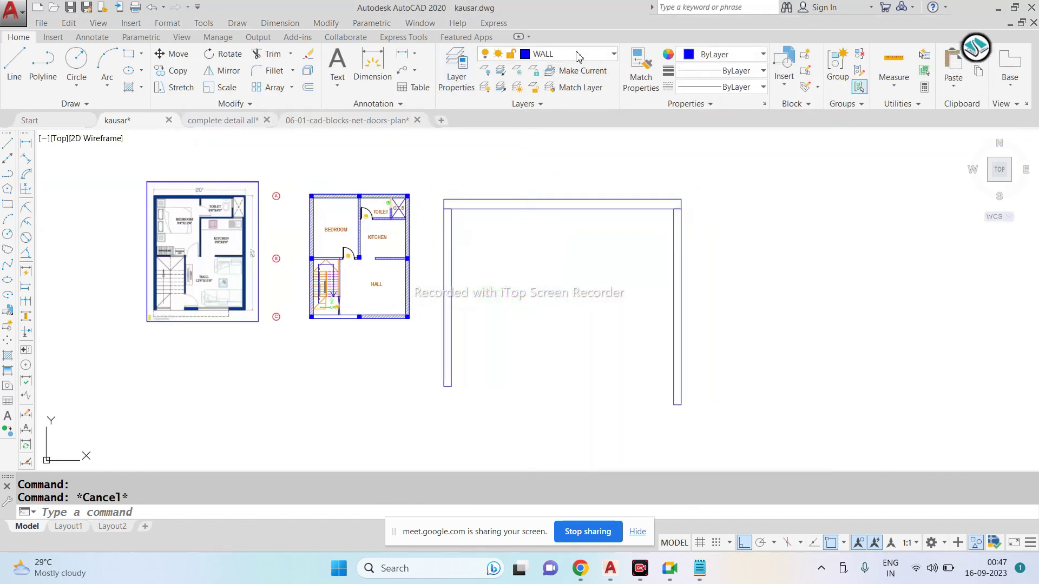
Step: Make HATCH 123 current and hatch the top, left and right walls
{"action": "left_click", "coordinate": [578, 57]}
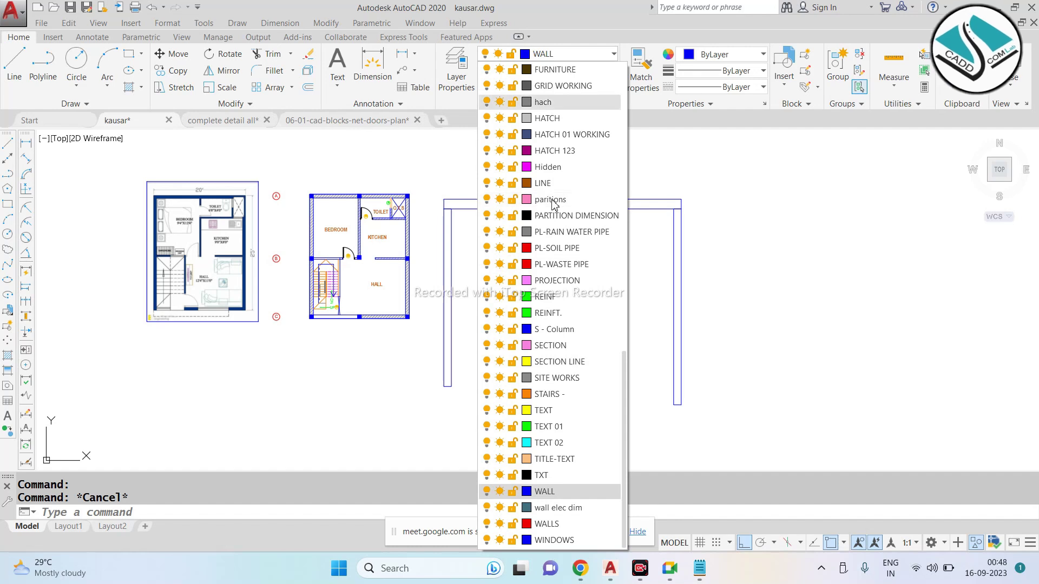
{"action": "left_click", "coordinate": [583, 152]}
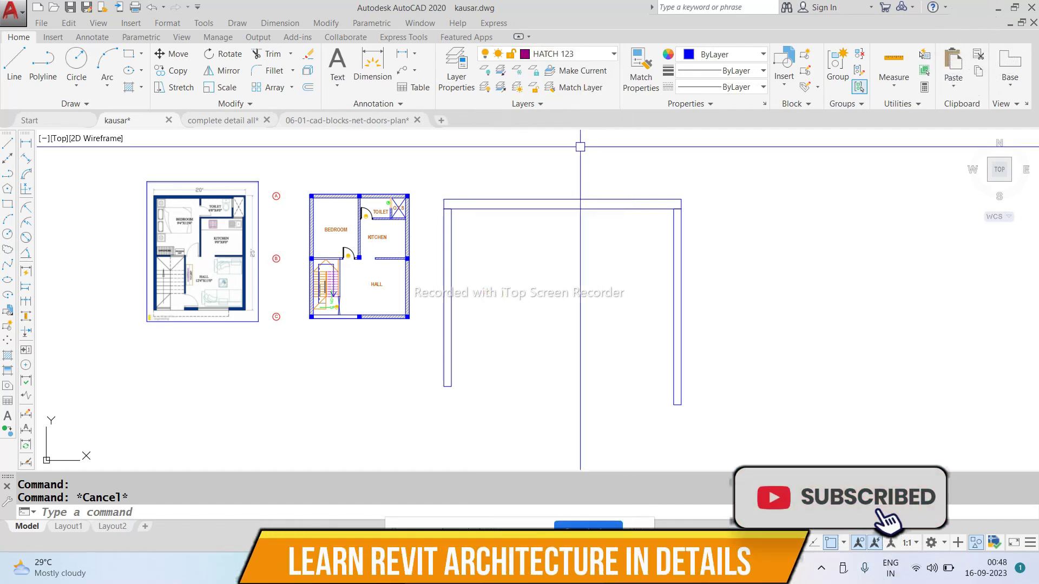
{"action": "key", "text": "Escape"}
{"action": "type", "text": "H"}
{"action": "key", "text": "Return"}
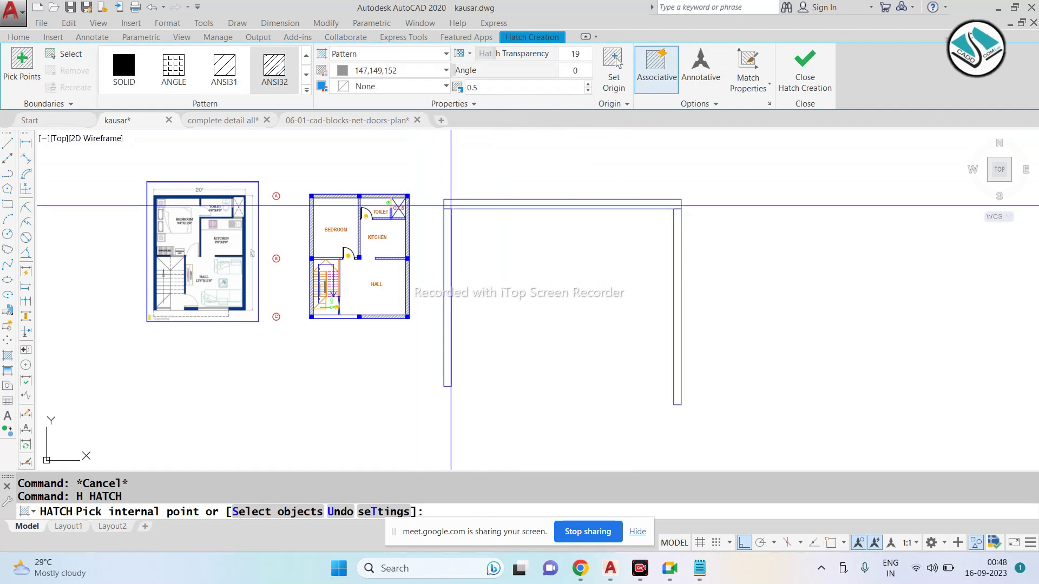
{"action": "left_click", "coordinate": [447, 204]}
{"action": "left_click", "coordinate": [447, 240]}
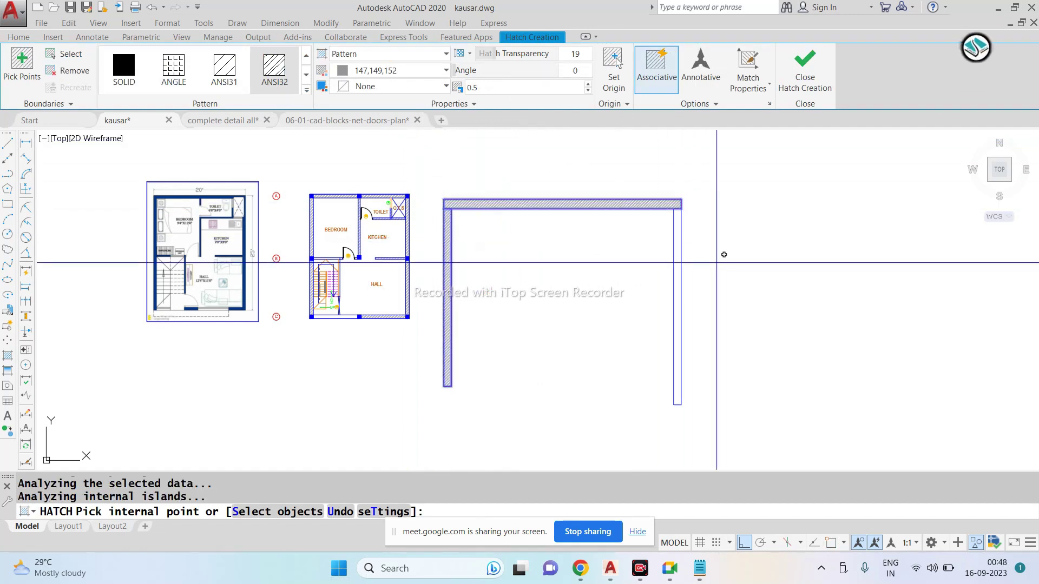
{"action": "left_click", "coordinate": [677, 255]}
{"action": "key", "text": "Return"}
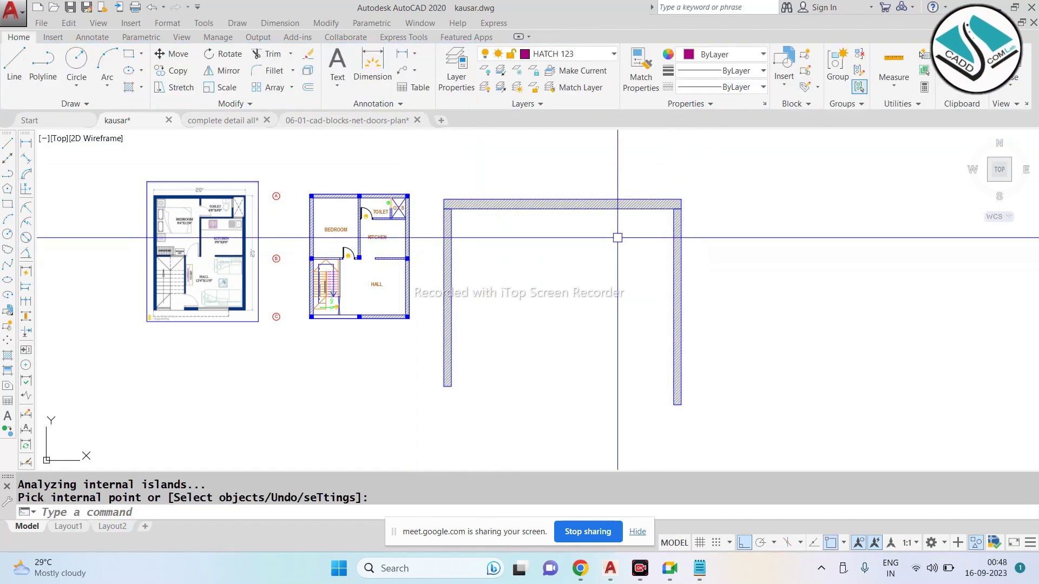
Step: Select the new wall hatch and show its properties with CH
{"action": "key", "text": "Escape"}
{"action": "scroll", "coordinate": [539, 204], "scroll_direction": "up", "scroll_amount": 4}
{"action": "left_click", "coordinate": [538, 201]}
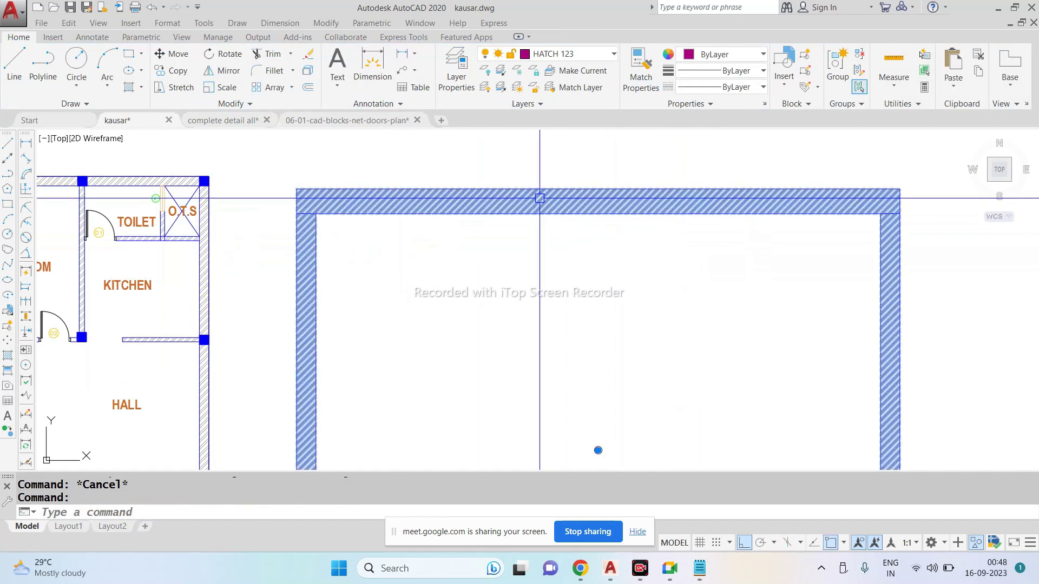
{"action": "scroll", "coordinate": [465, 200], "scroll_direction": "down", "scroll_amount": 2}
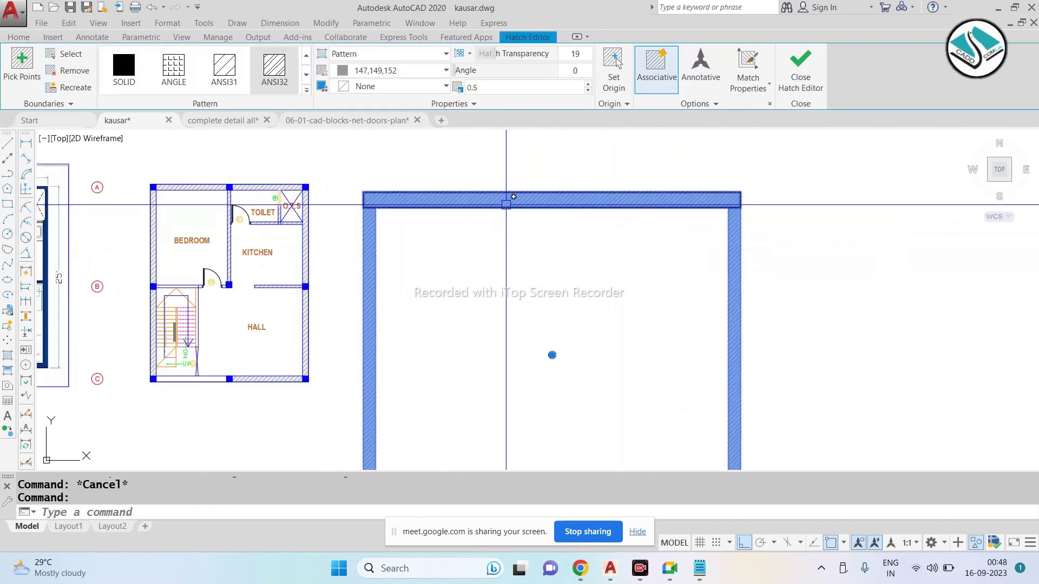
{"action": "type", "text": "ch"}
{"action": "key", "text": "Return"}
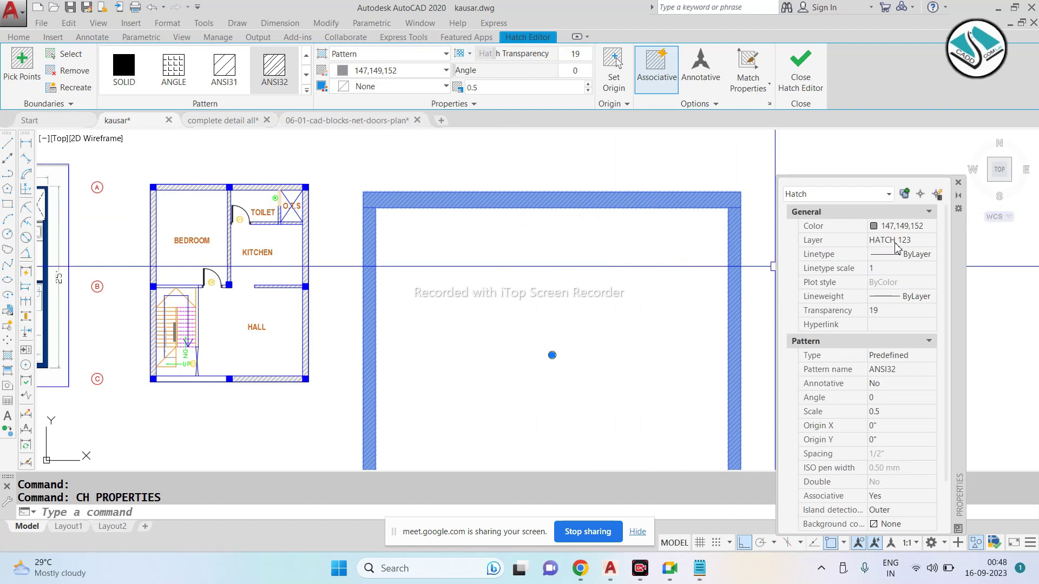
Step: Clear the selection and switch off the HATCH 123 layer, confirming the current-layer warning
{"action": "key", "text": "Escape"}
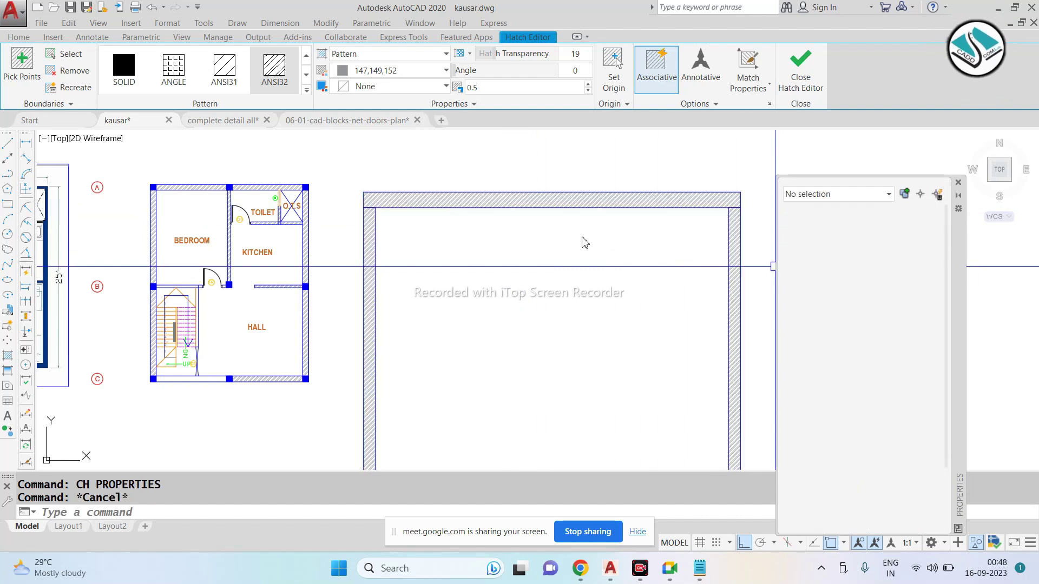
{"action": "key", "text": "Escape"}
{"action": "left_click", "coordinate": [566, 239]}
{"action": "key", "text": "Escape"}
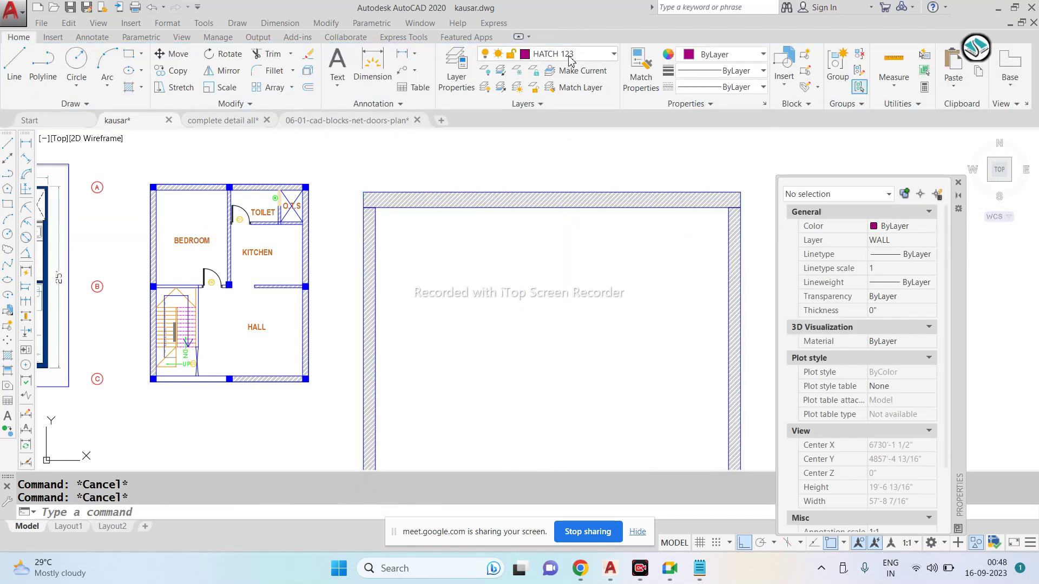
{"action": "left_click", "coordinate": [568, 55]}
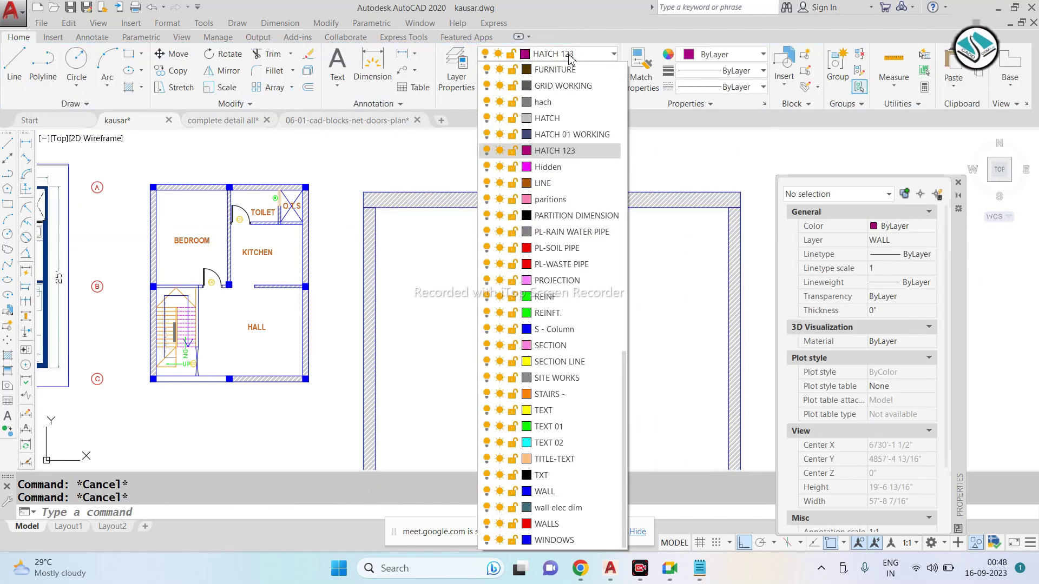
{"action": "left_click", "coordinate": [487, 151]}
{"action": "left_click", "coordinate": [461, 261]}
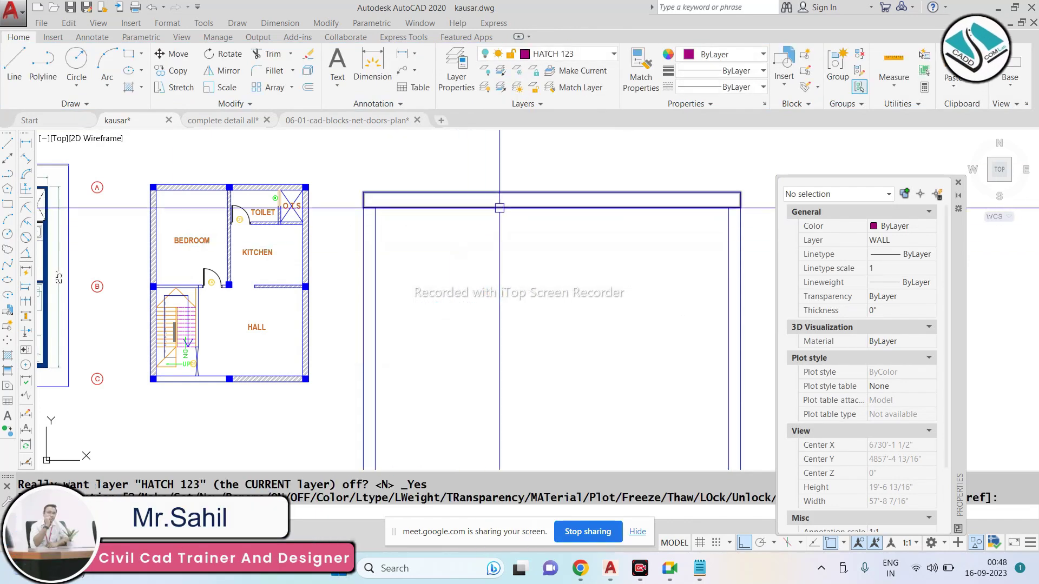